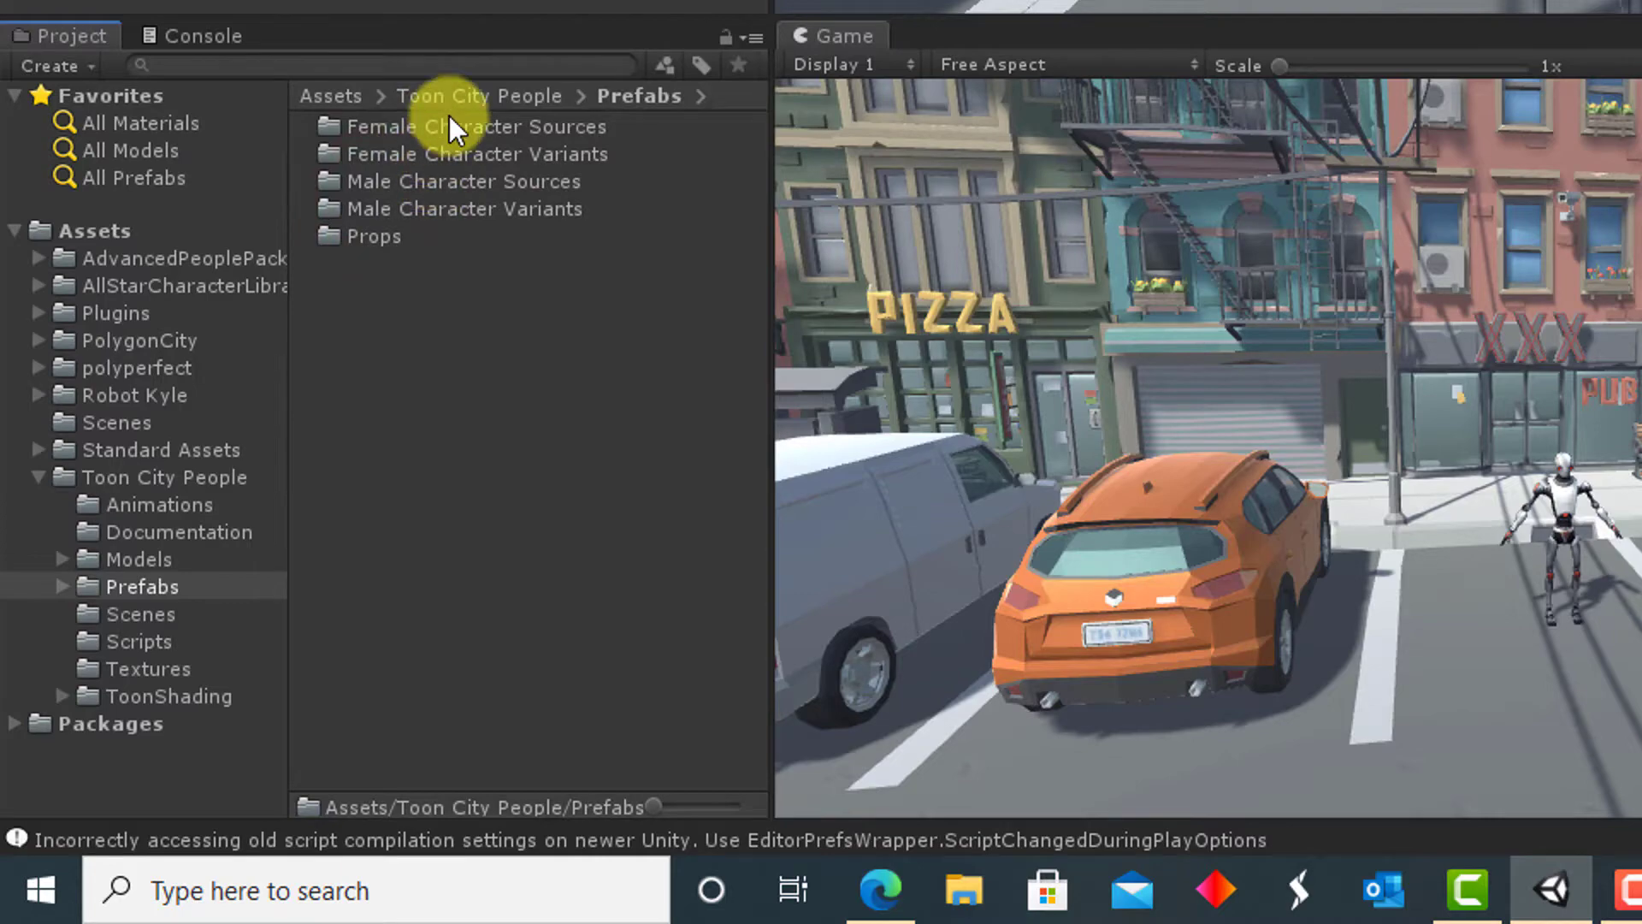
# - Open the Female Character Sources folder and preview its character prefabs one after another, starting with TCP_Female_Character_01
pyautogui.doubleClick(432, 126)
pyautogui.click(449, 138)
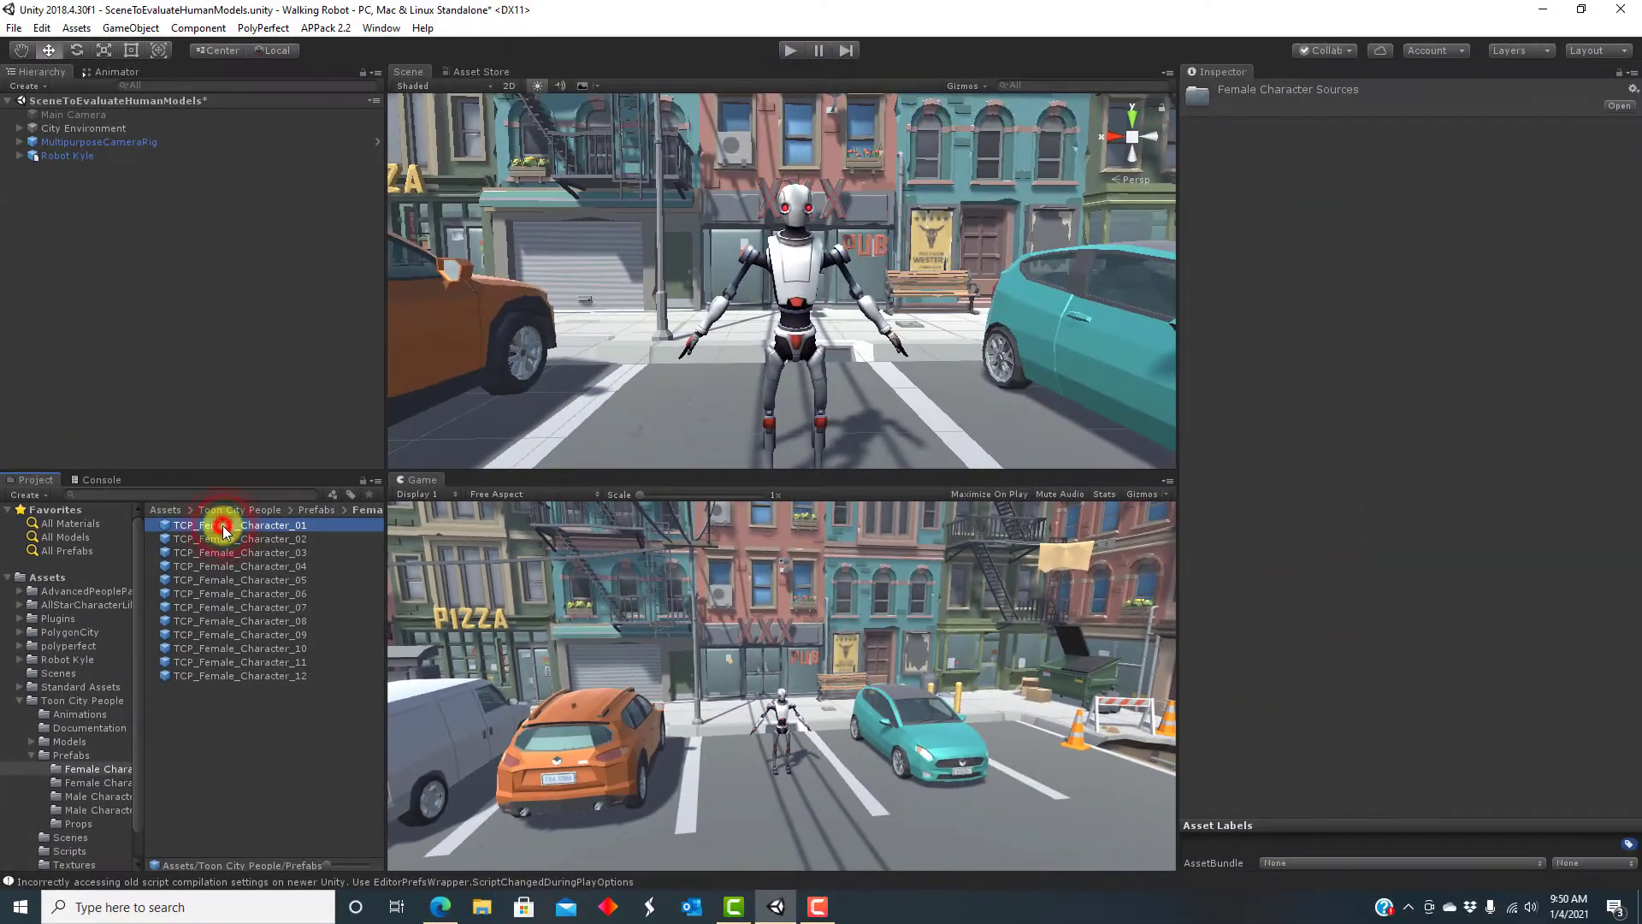
pyautogui.click(216, 539)
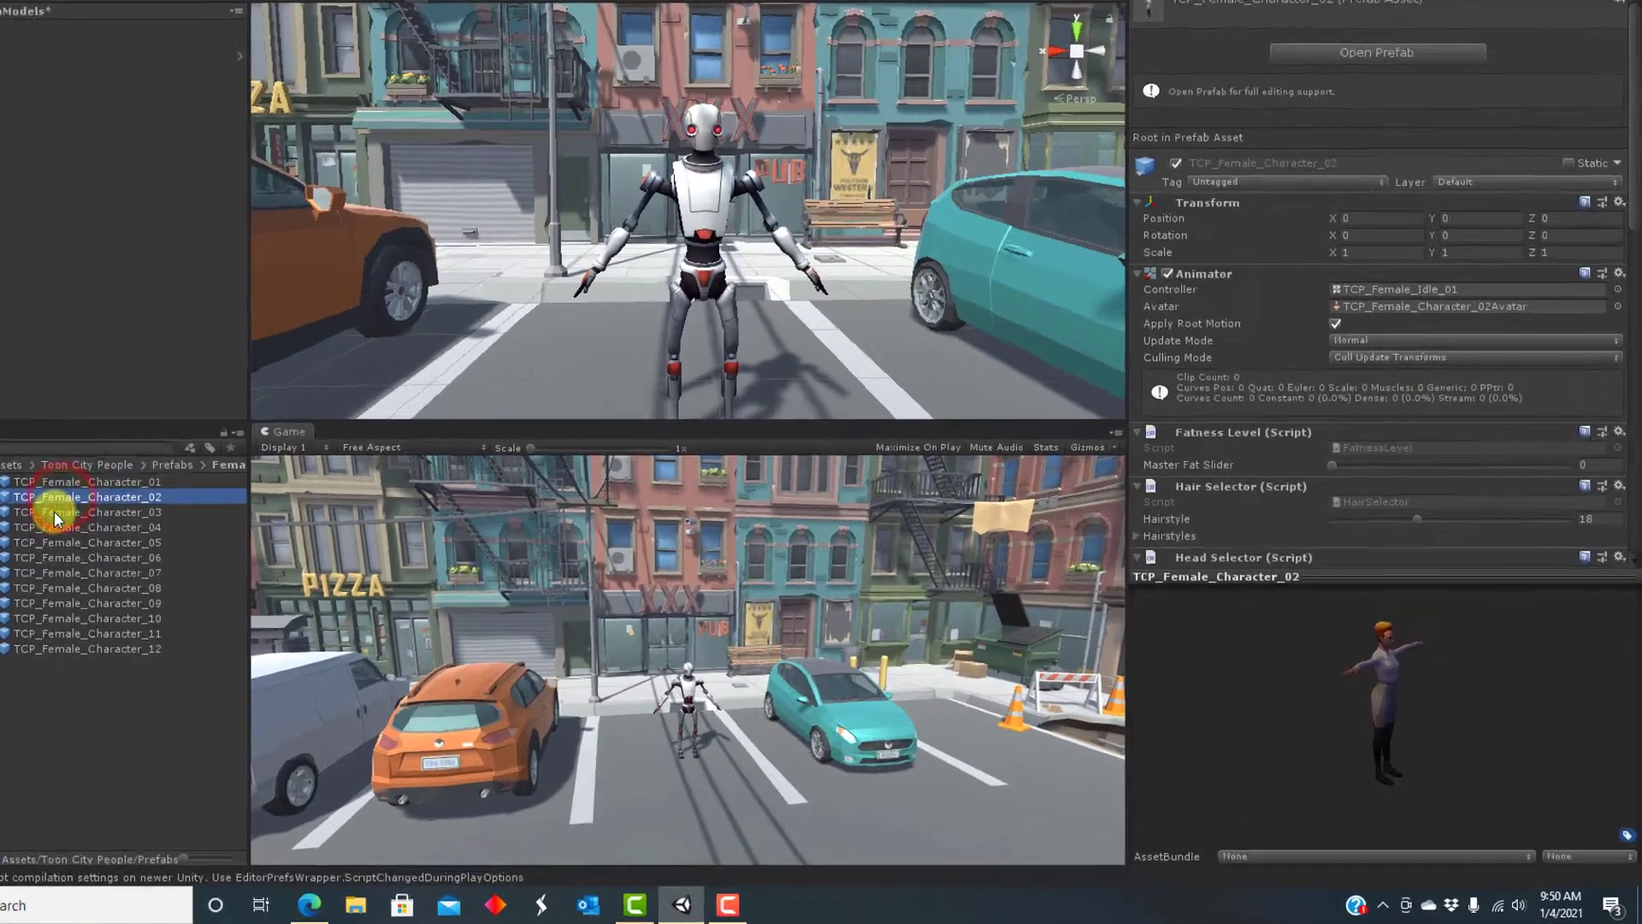
pyautogui.click(56, 518)
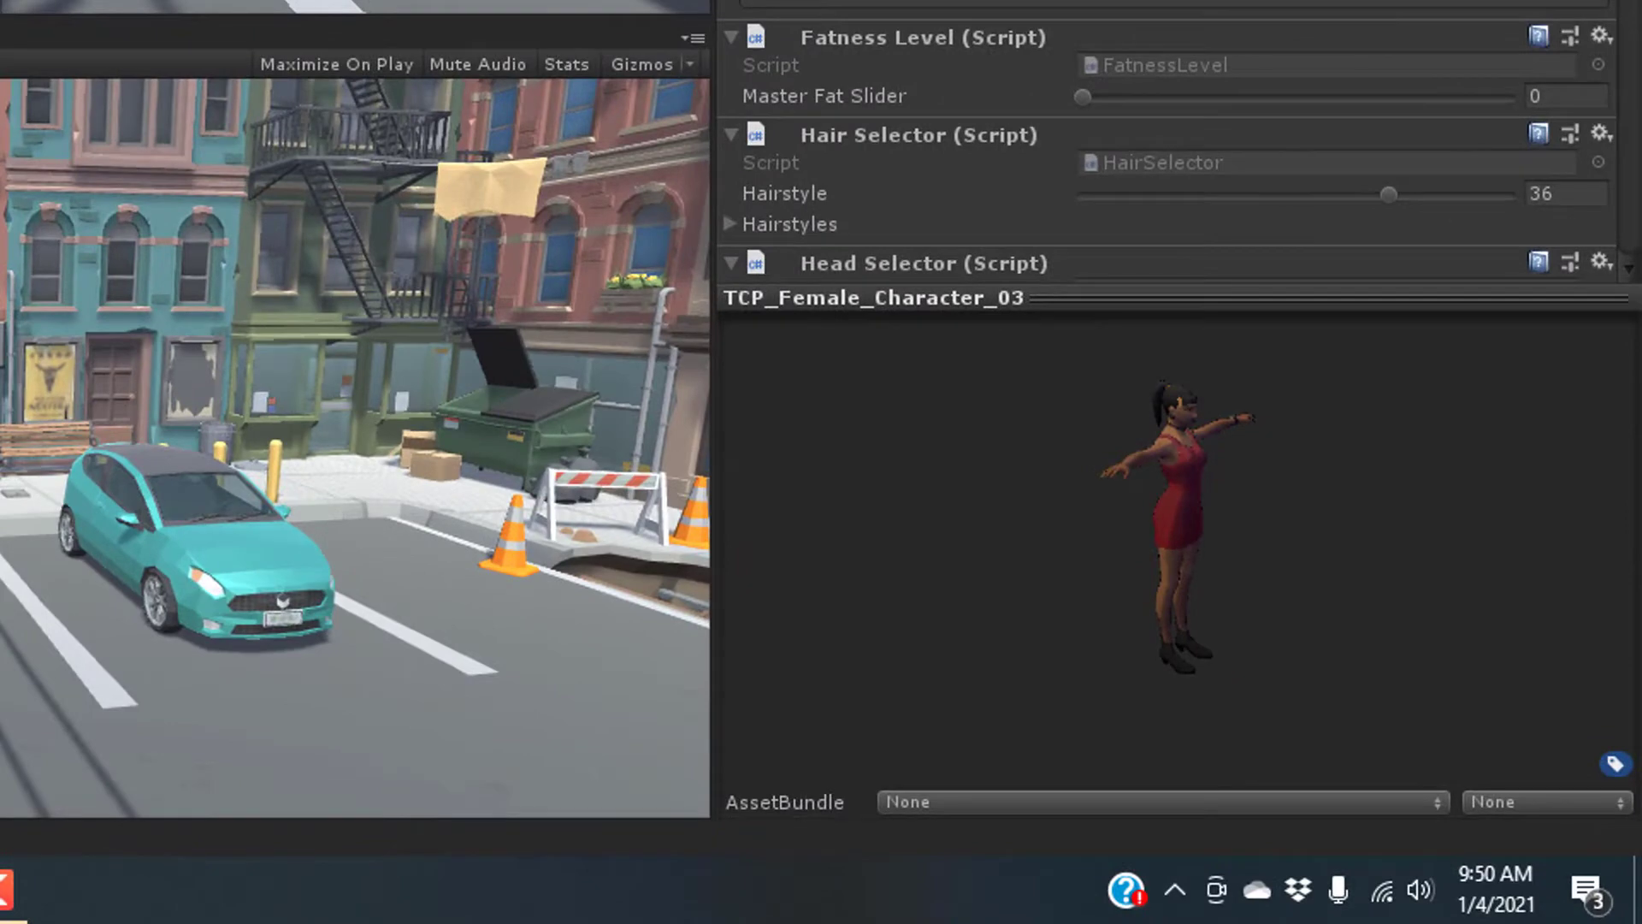
pyautogui.press('Down')
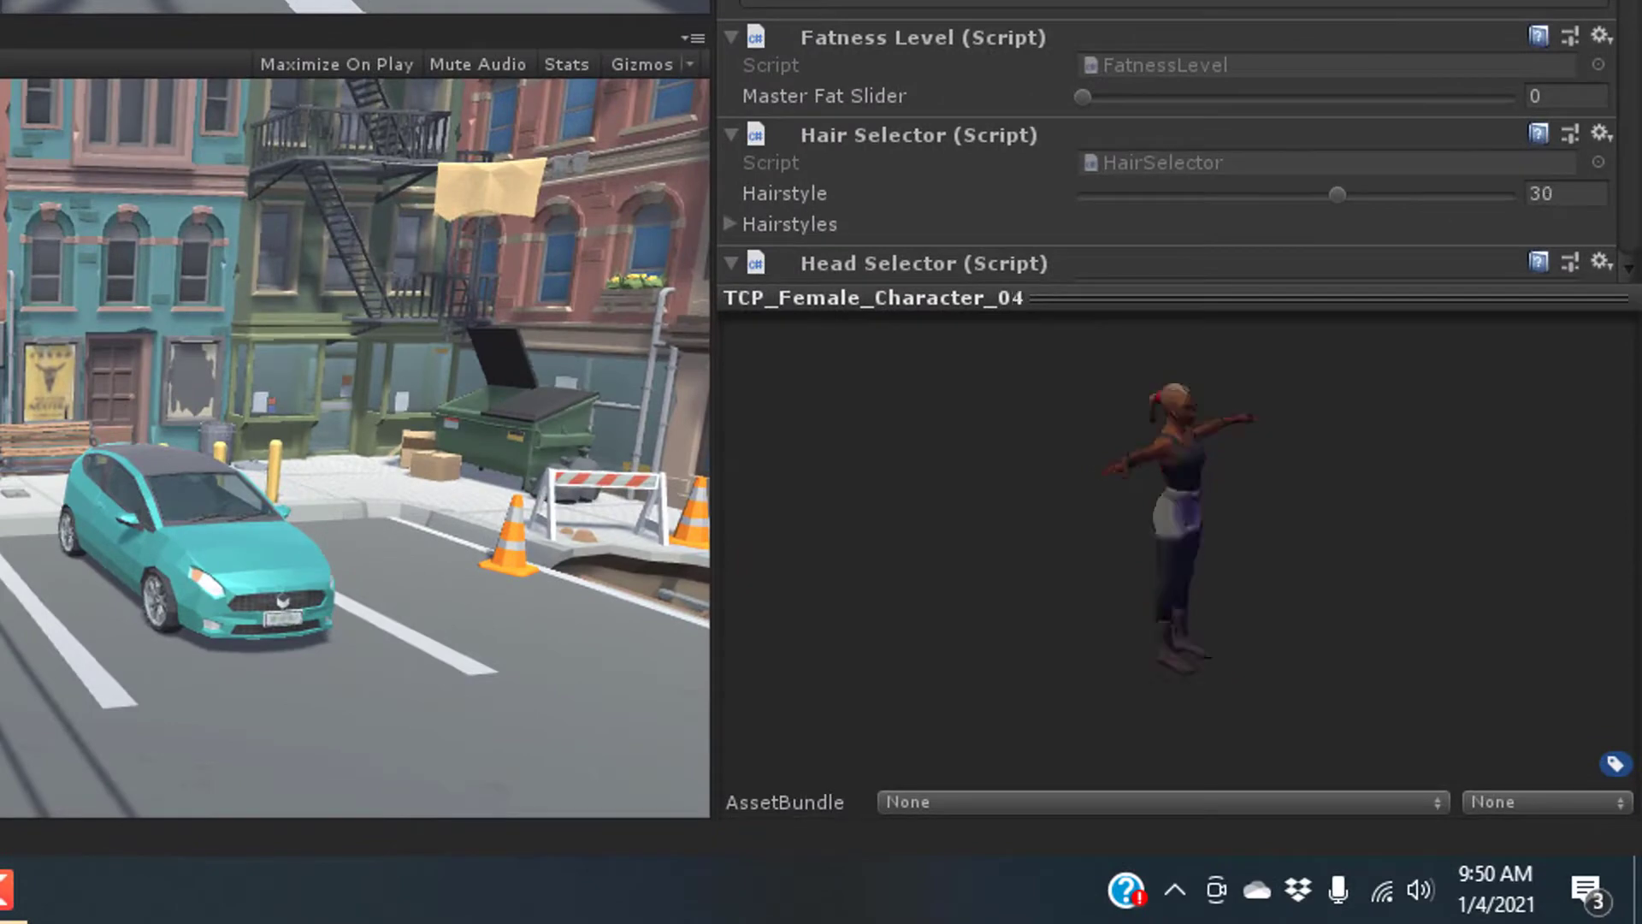
pyautogui.press('Down')
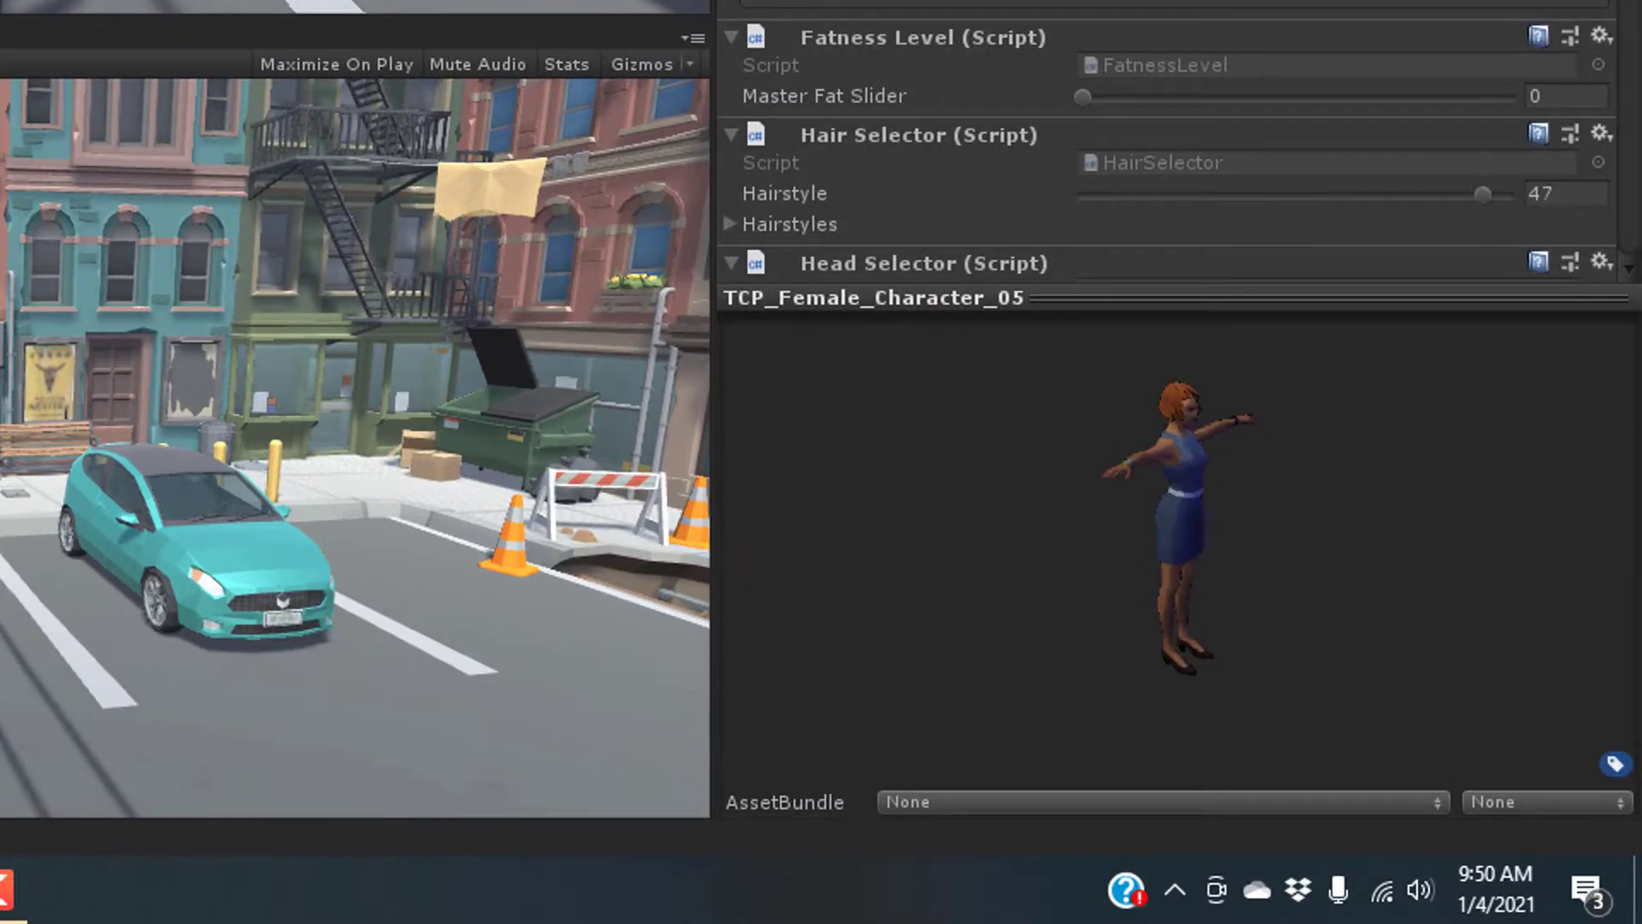
pyautogui.press('Down')
pyautogui.press('Down')
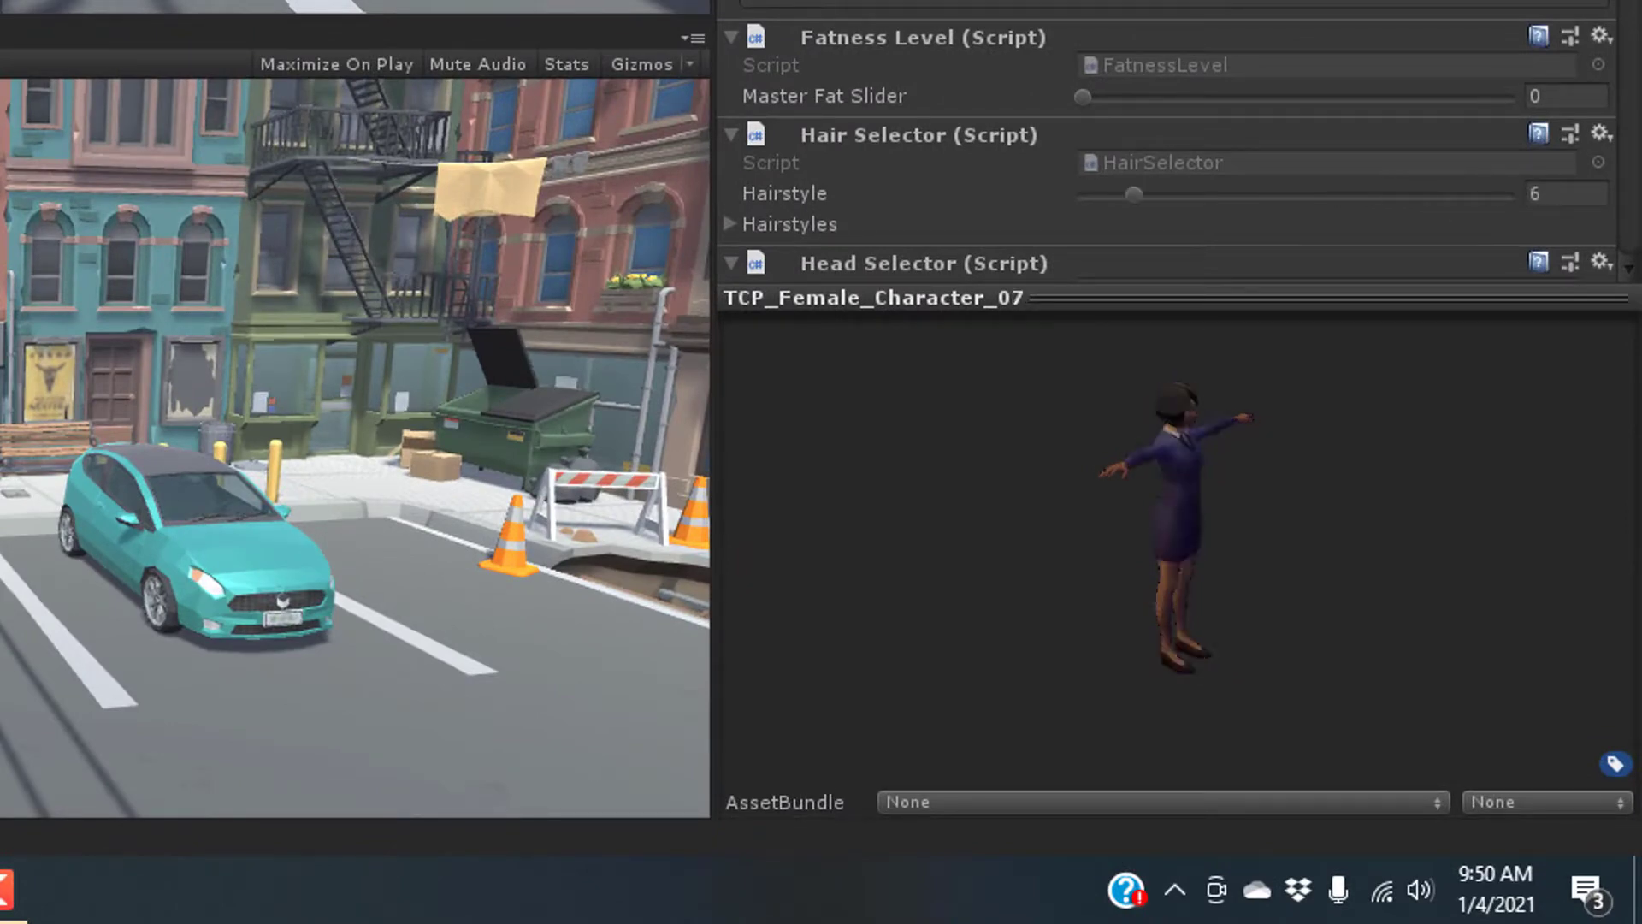
pyautogui.press('Down')
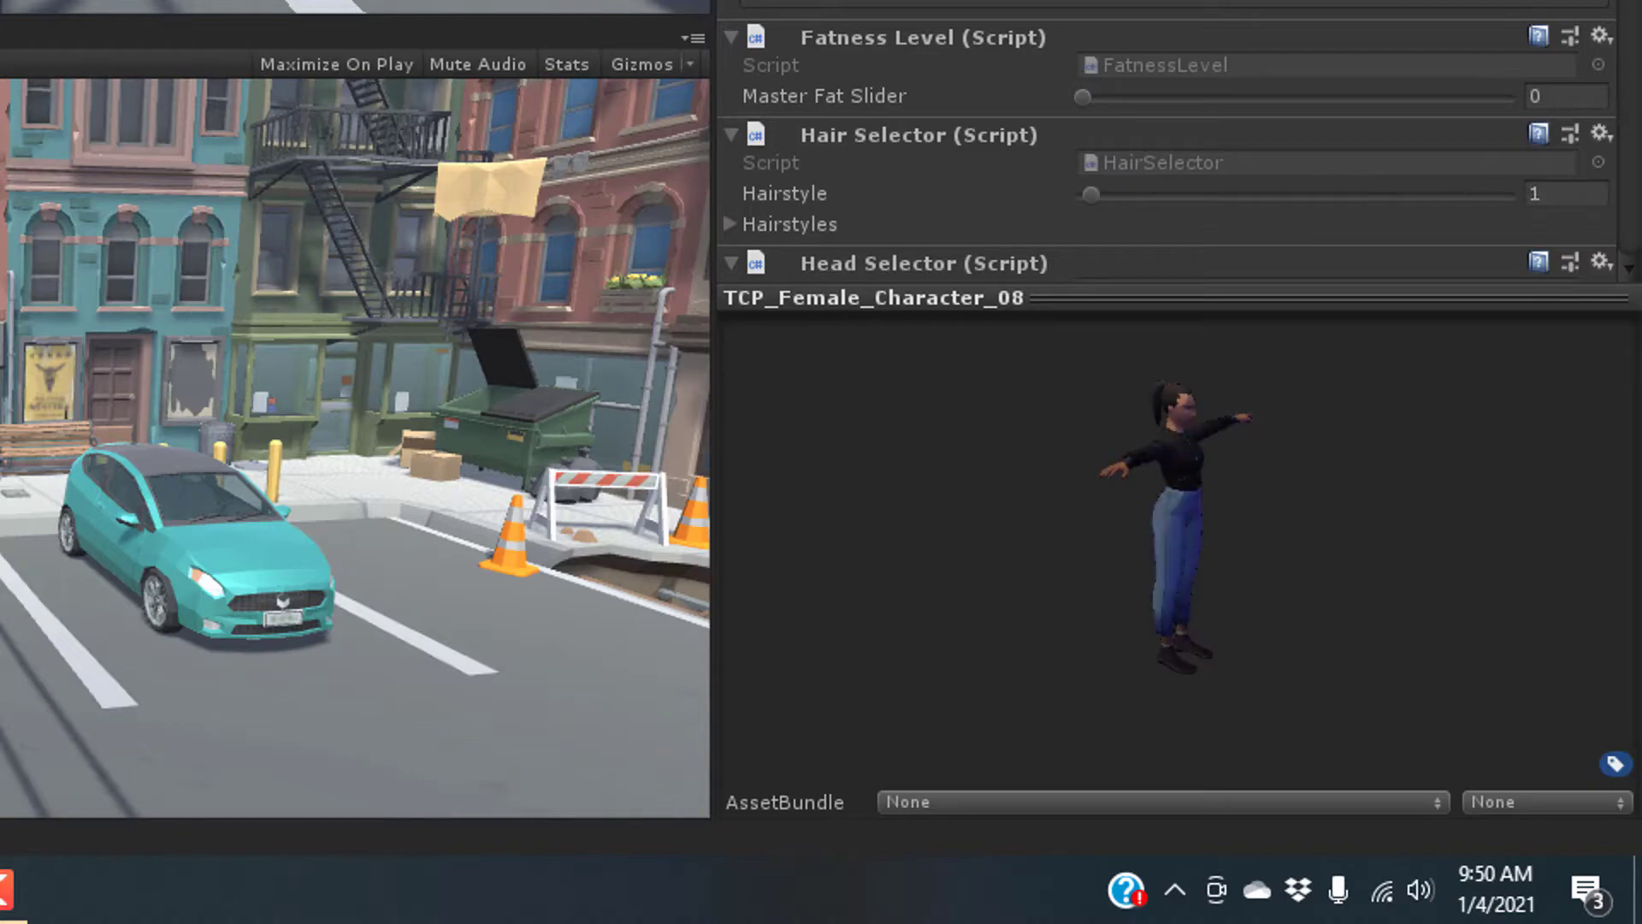
pyautogui.press('Down')
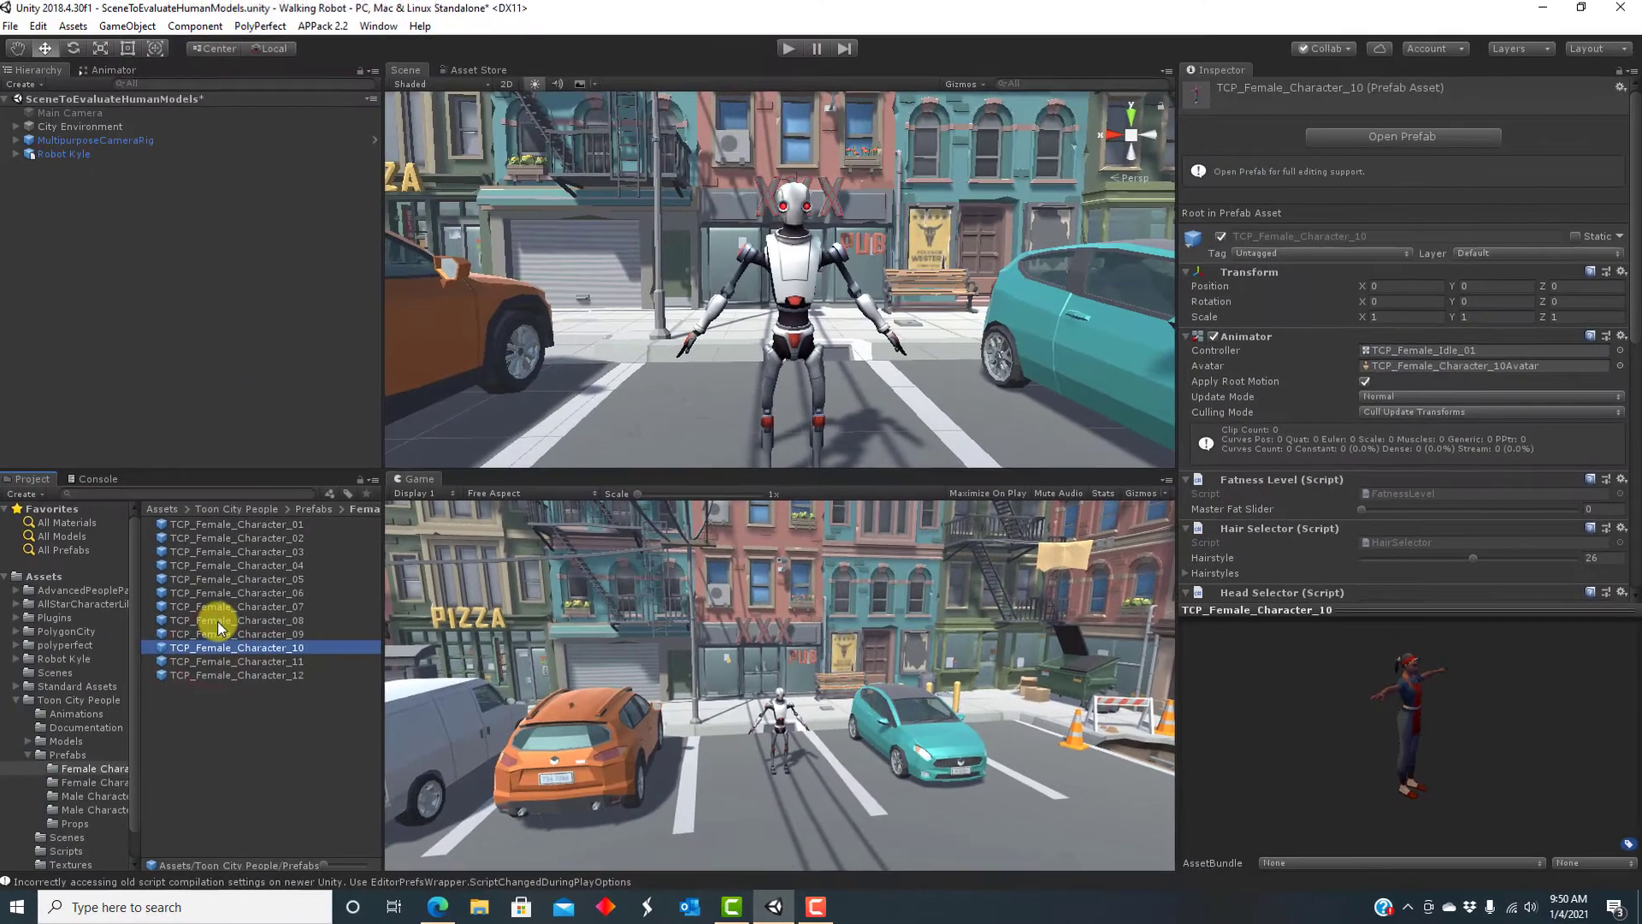
# - Place the TCP_Female_Character_08 prefab in the scene beside the robot and reorder it below Robot Kyle in the hierarchy
pyautogui.click(221, 622)
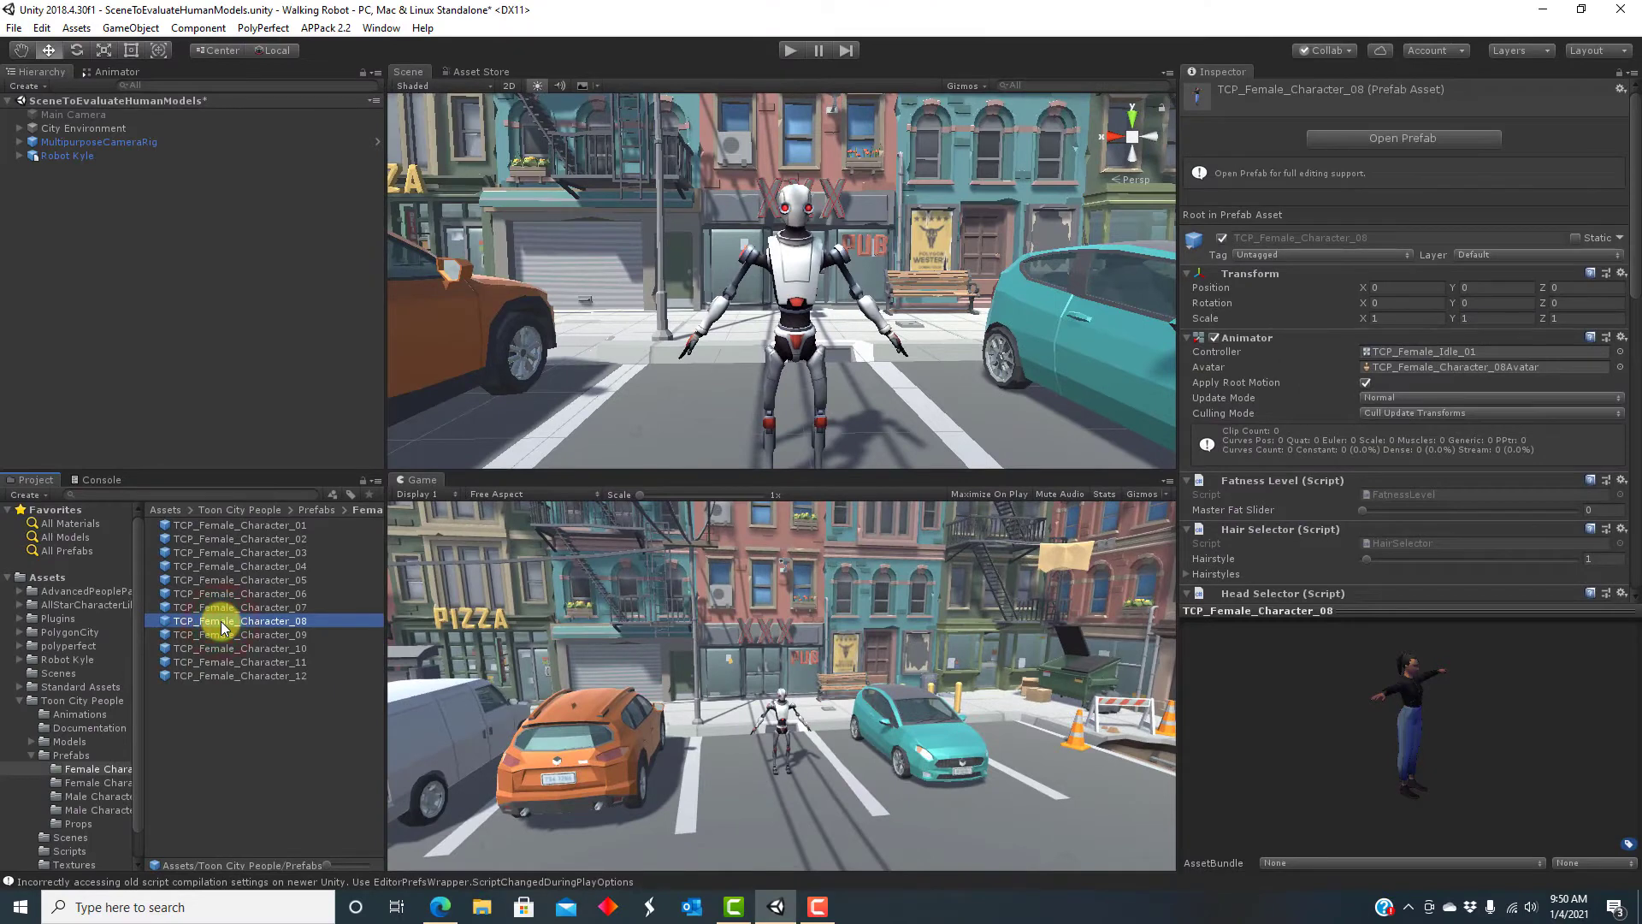
pyautogui.moveTo(221, 621); pyautogui.dragTo(646, 459)
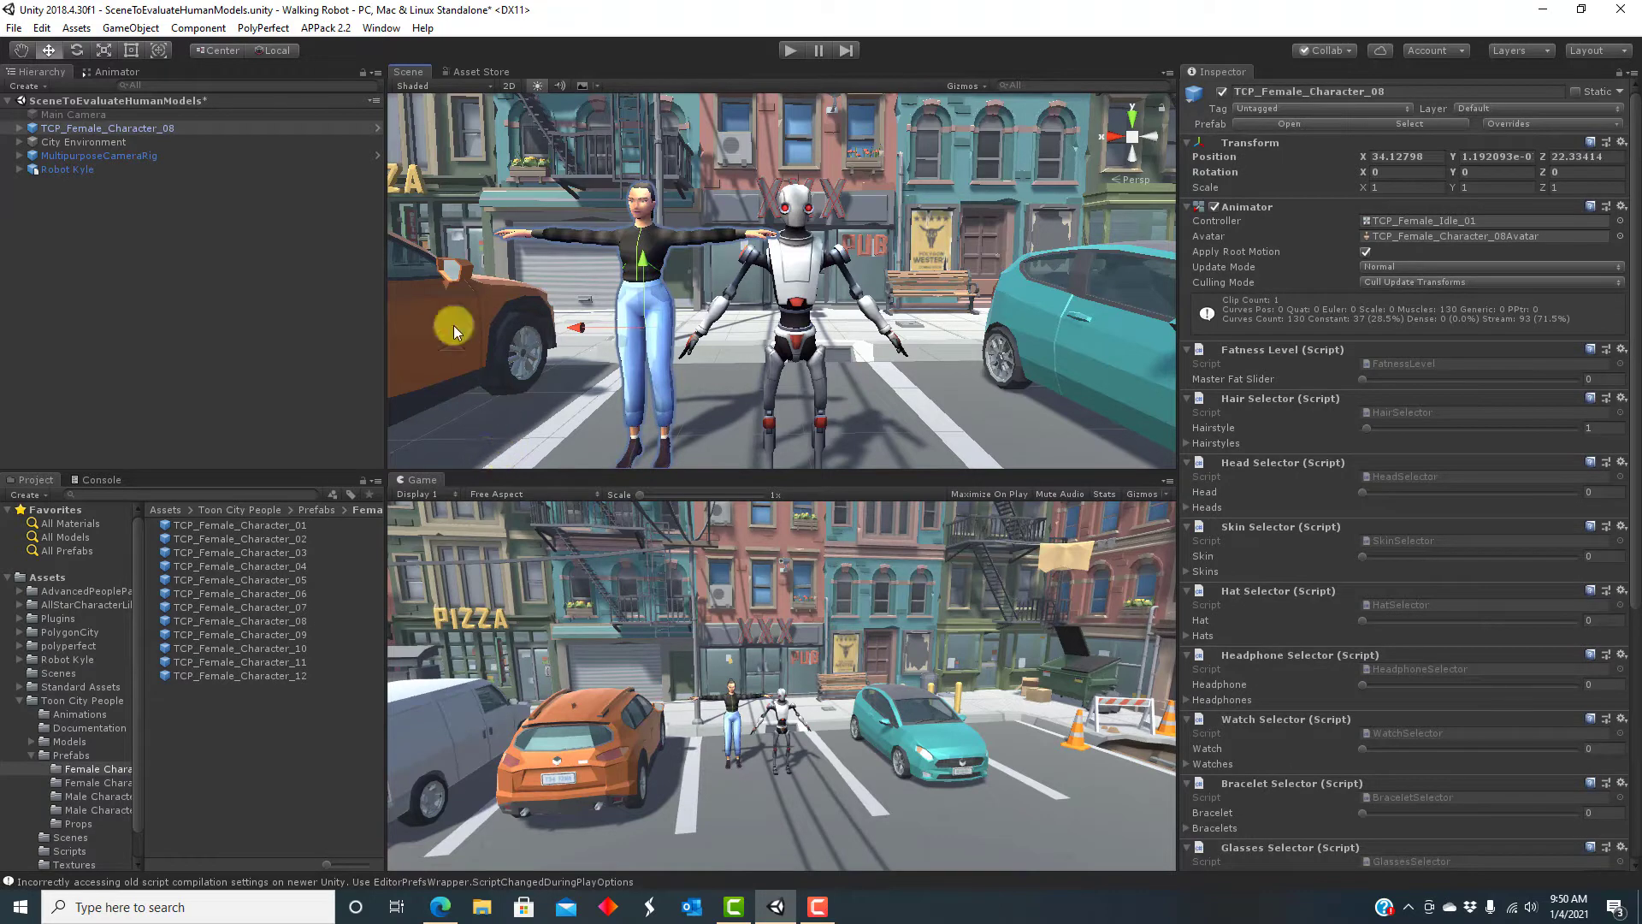
pyautogui.moveTo(107, 129); pyautogui.dragTo(105, 173)
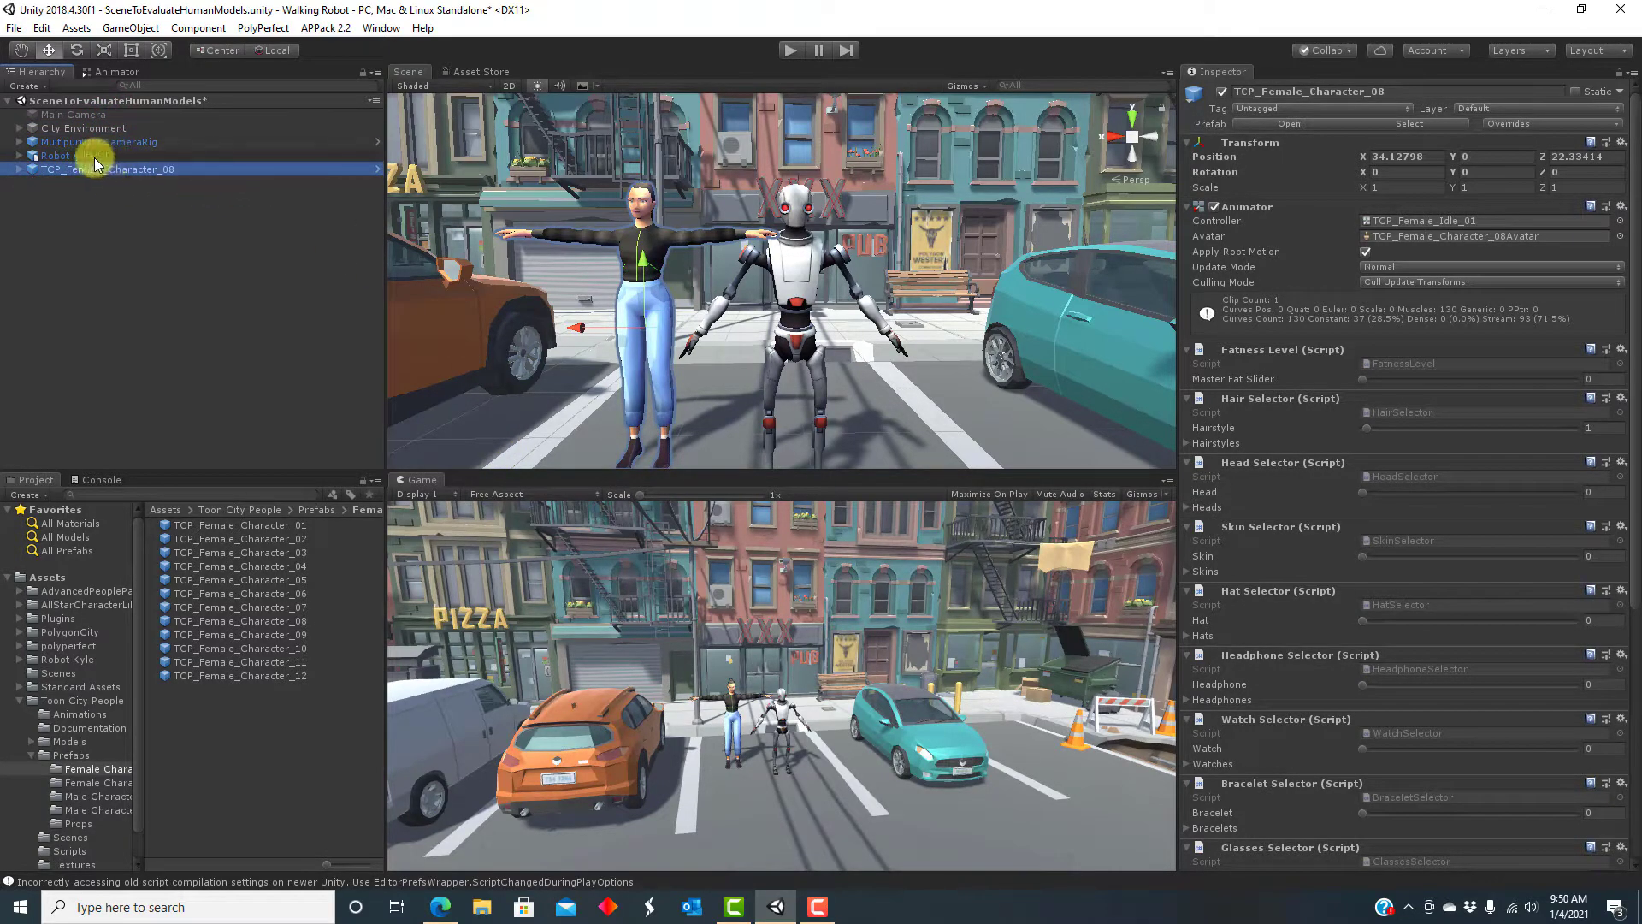
# - Copy Robot Kyle's Transform values onto TCP_Female_Character_08 and deactivate the Robot Kyle object
pyautogui.click(75, 155)
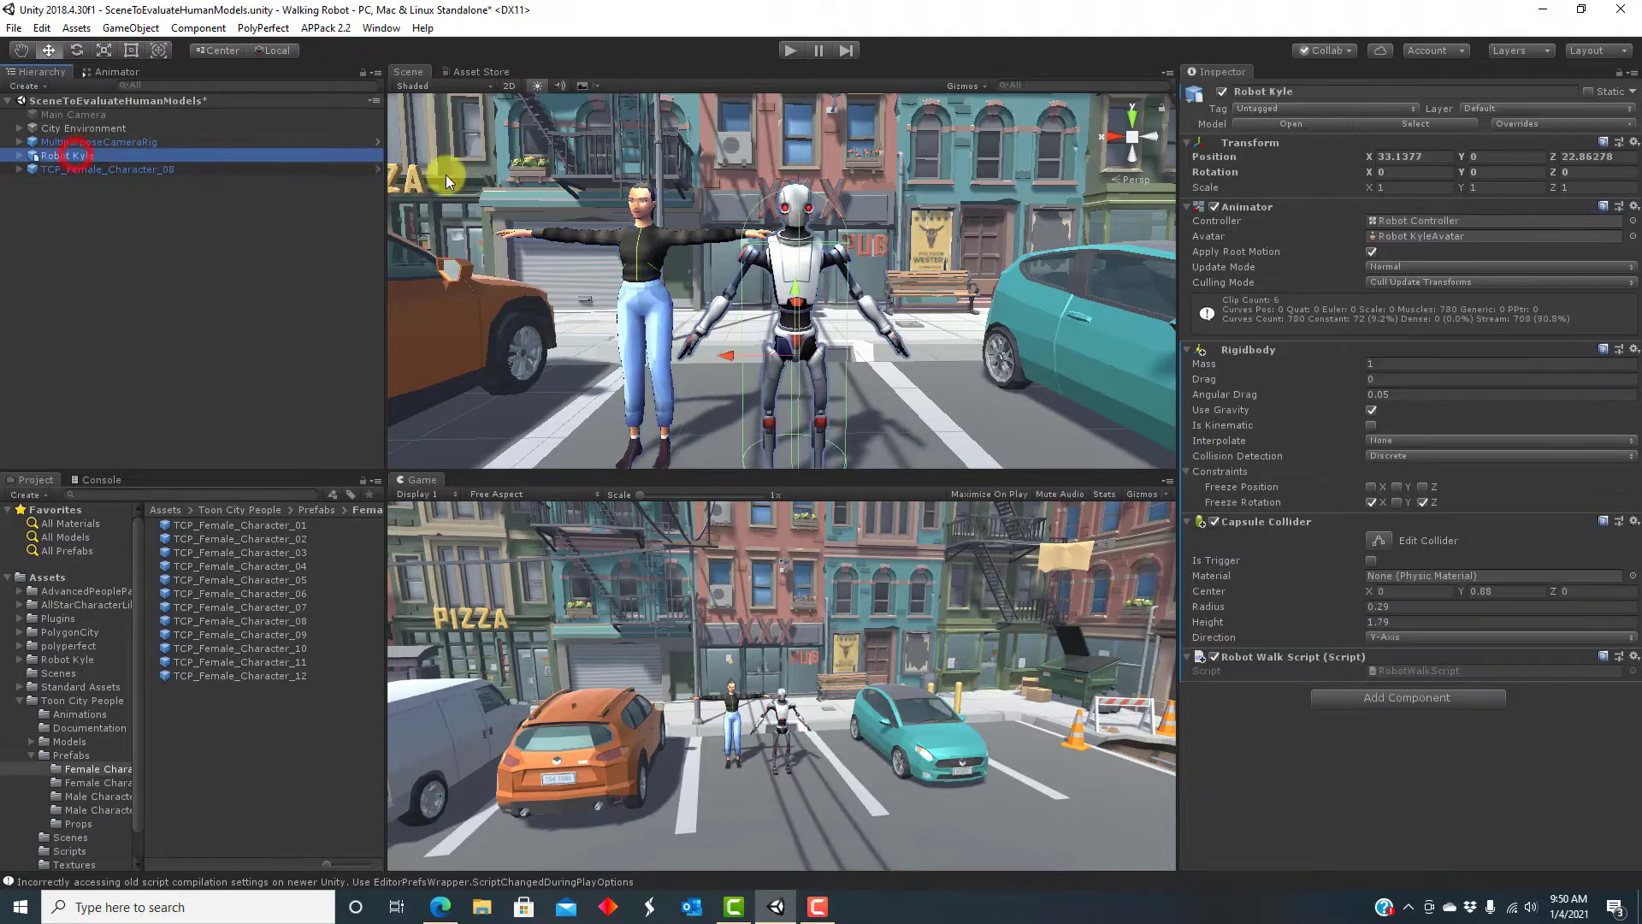
pyautogui.click(1634, 144)
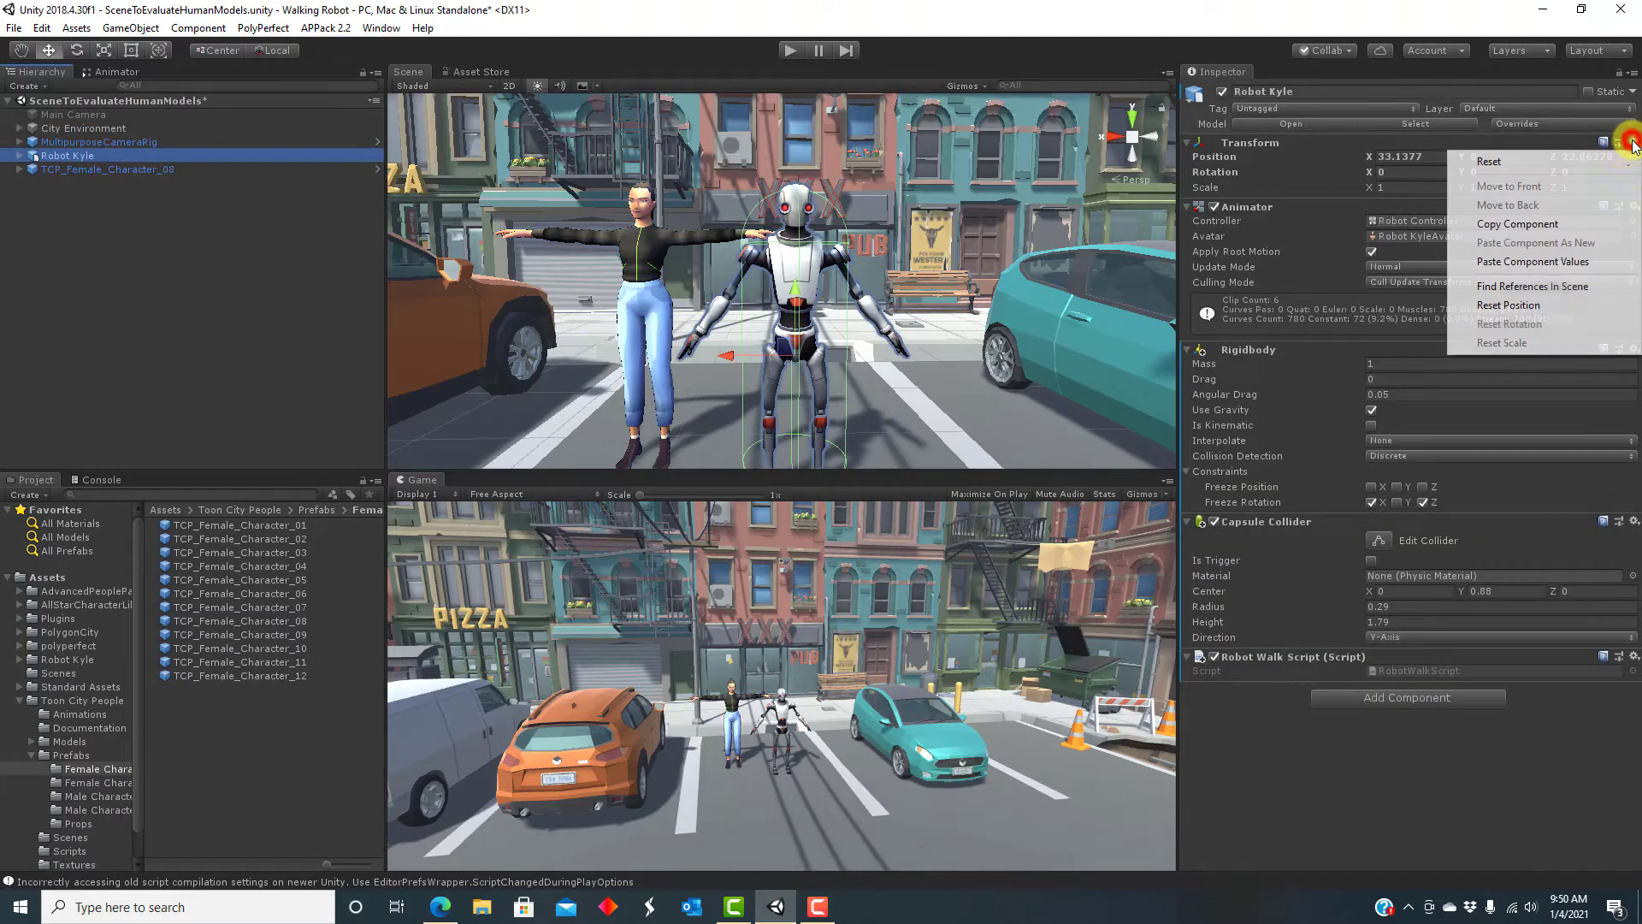
pyautogui.click(1584, 224)
pyautogui.click(77, 169)
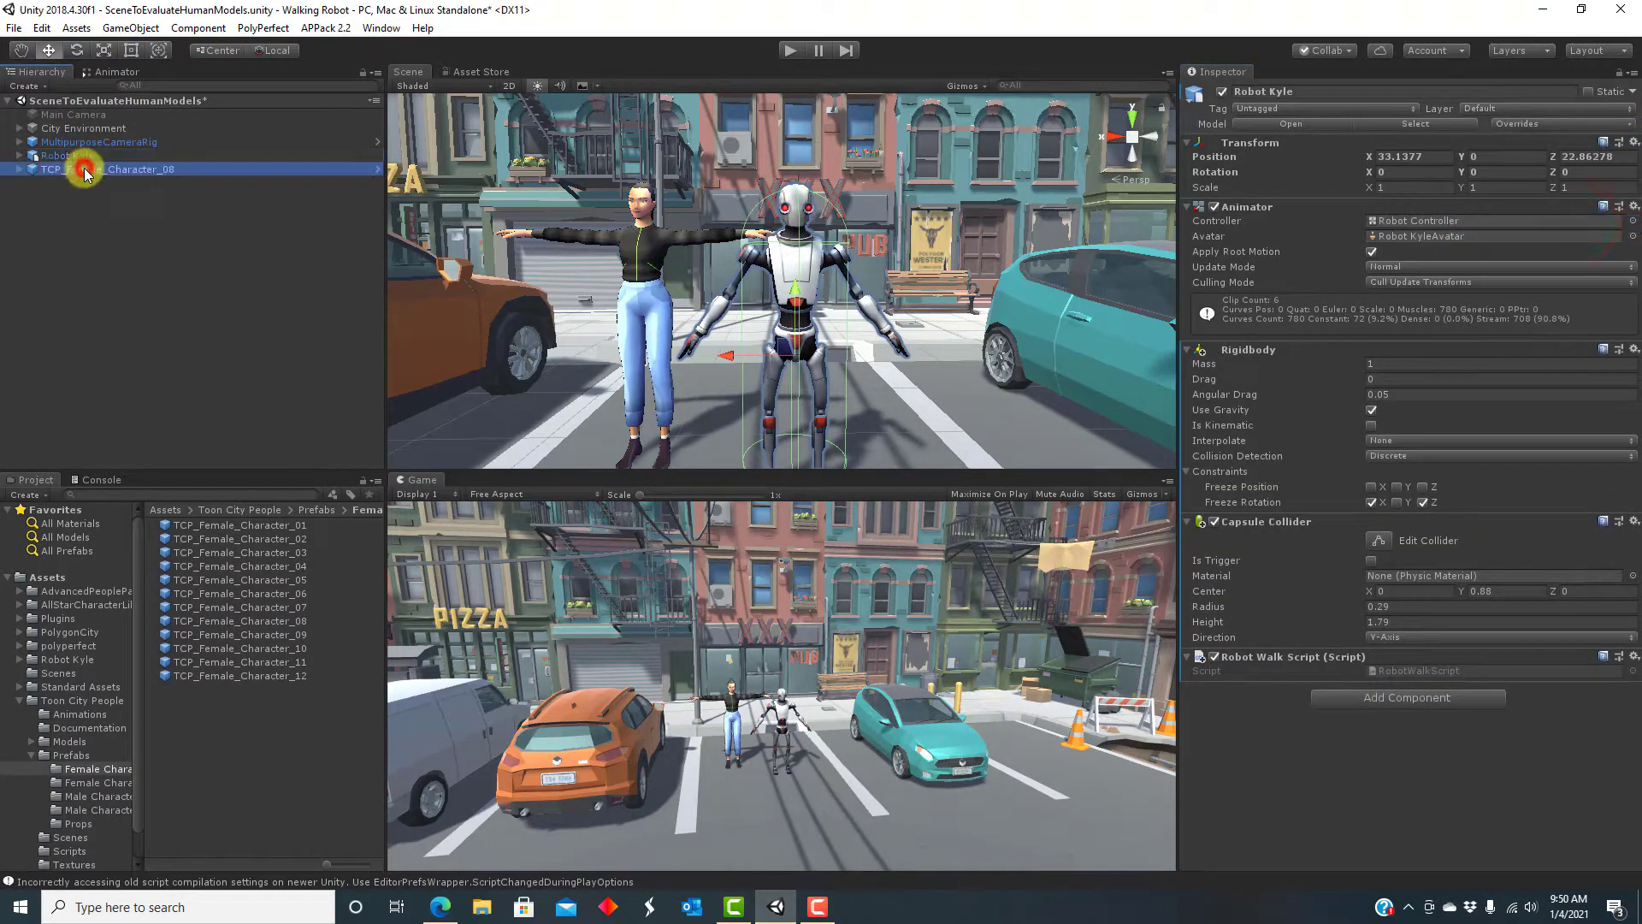
pyautogui.click(1623, 145)
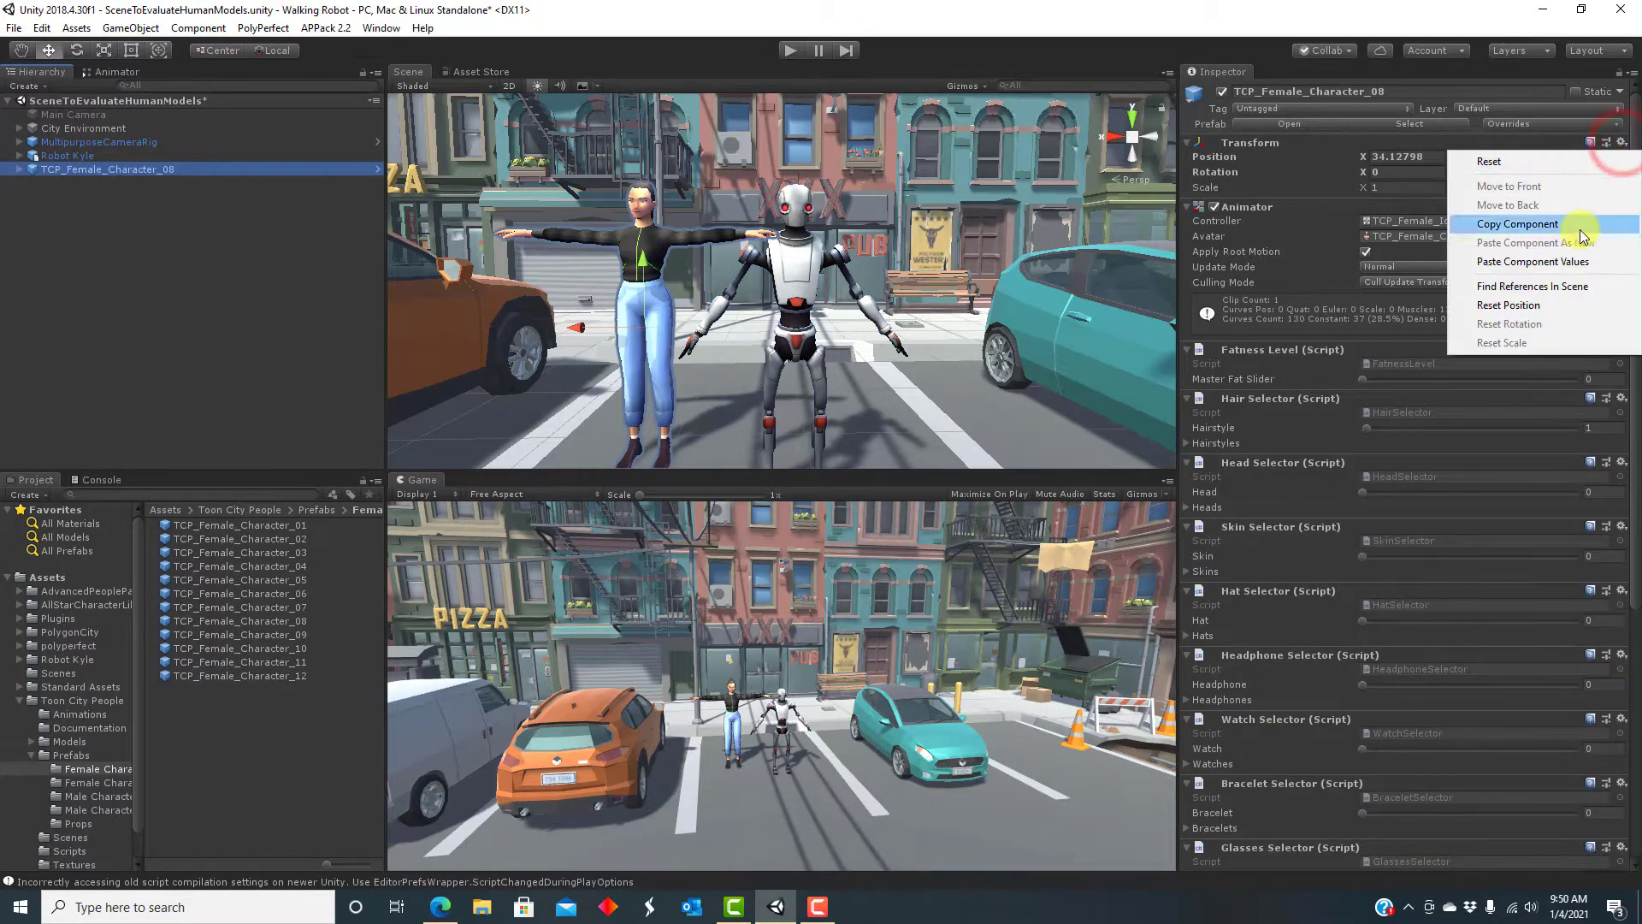
pyautogui.click(1570, 262)
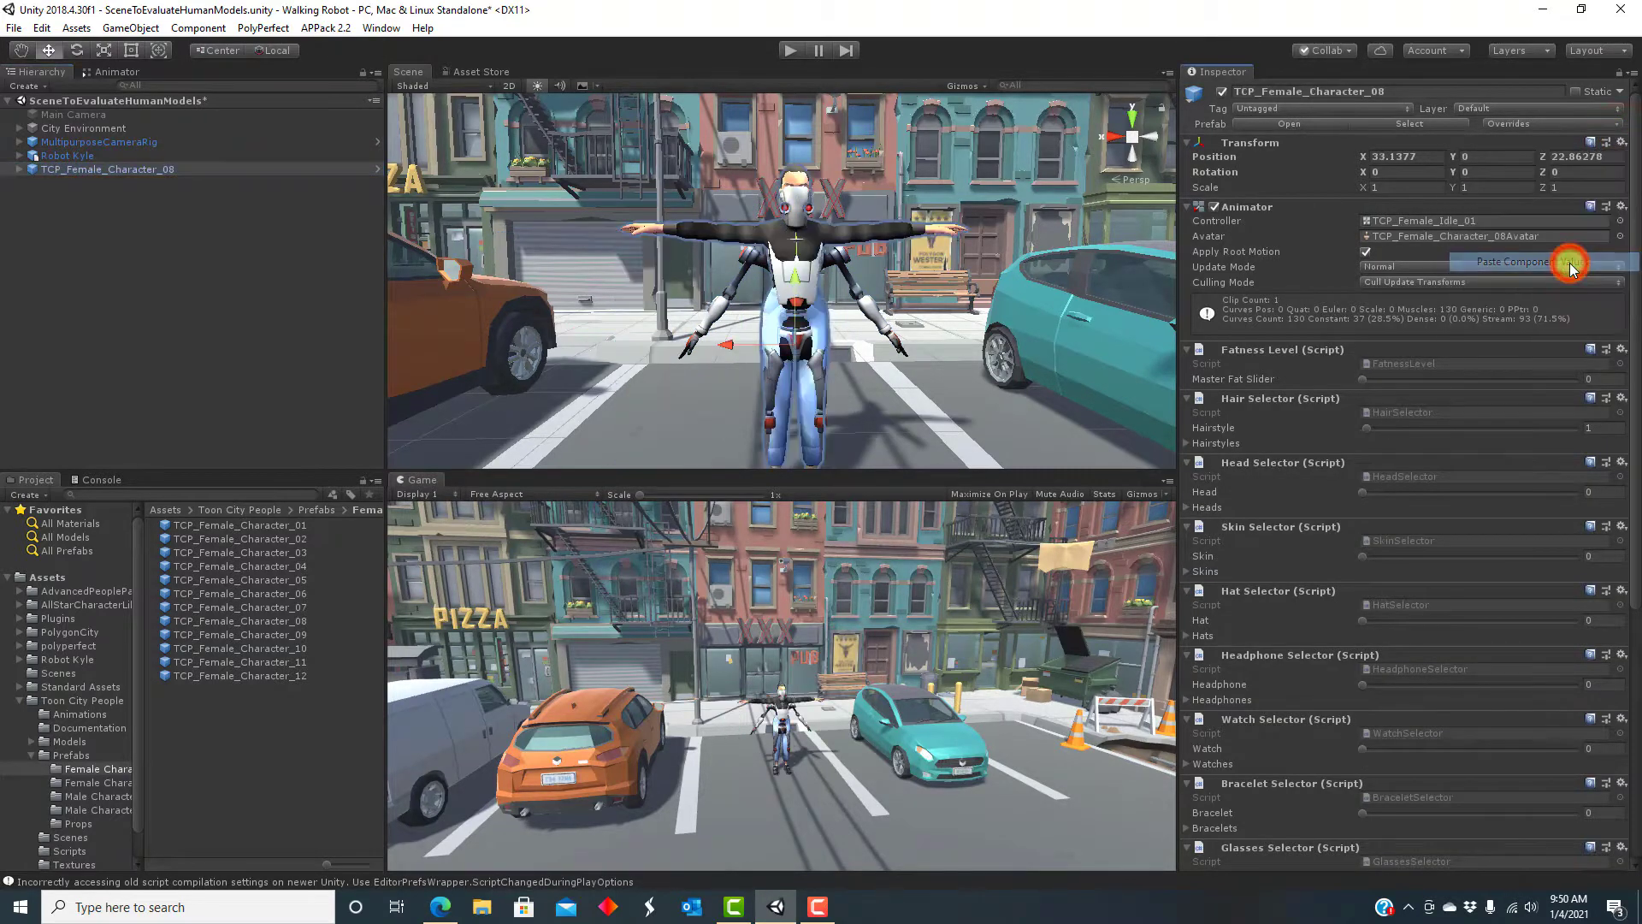
pyautogui.click(77, 156)
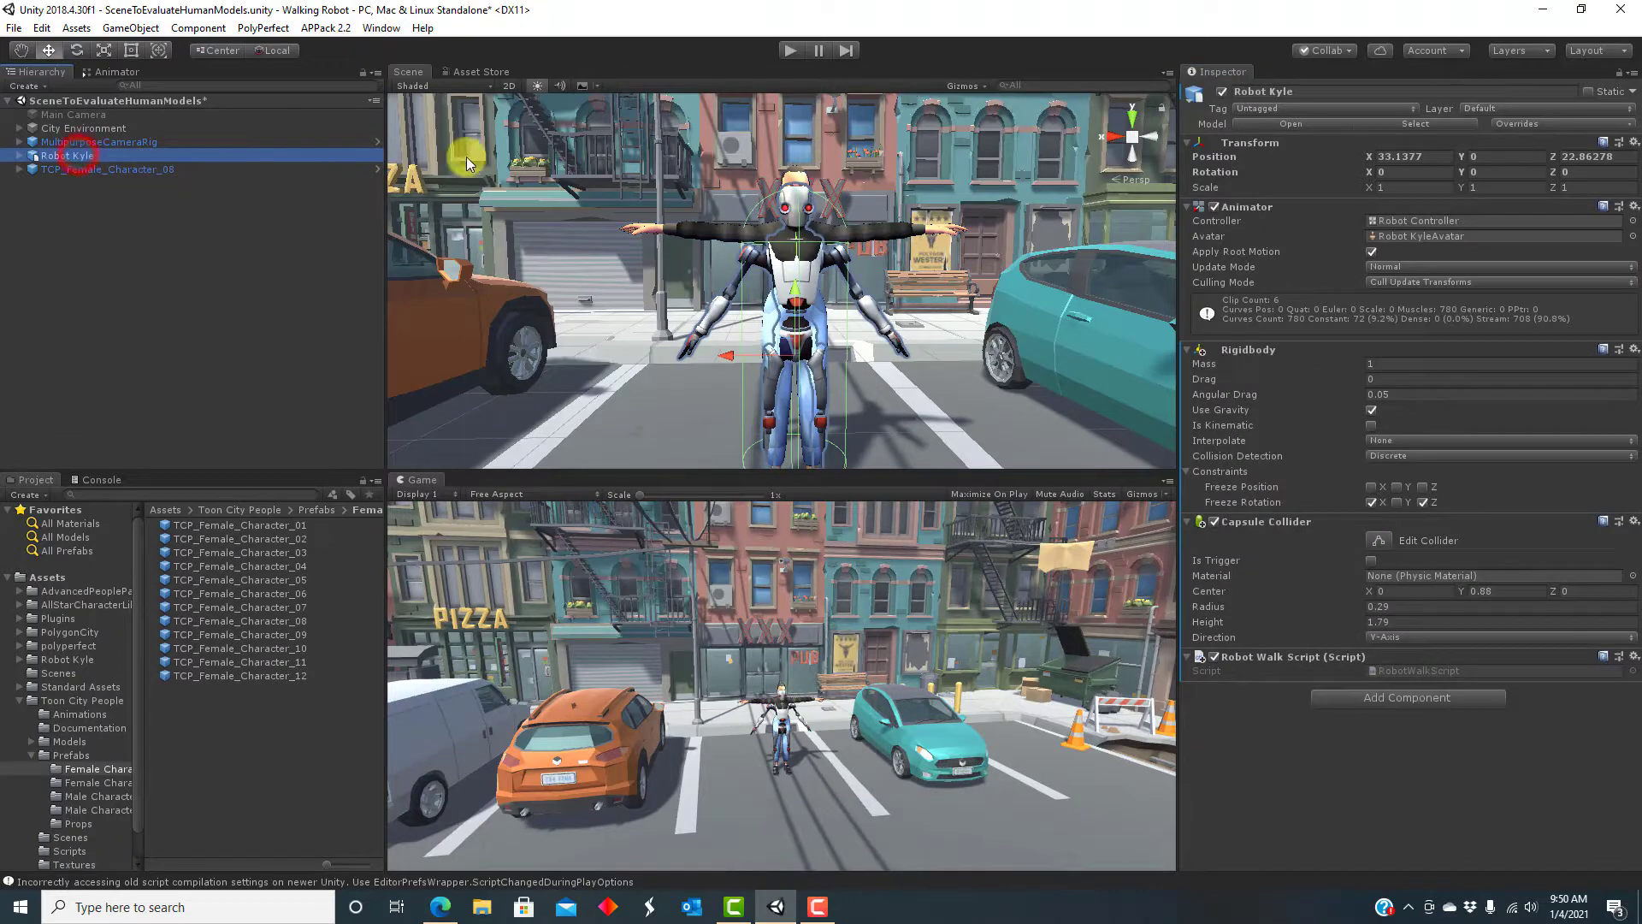
pyautogui.click(1223, 92)
# - Assign Robot Controller as the Animator controller of TCP_Female_Character_08
pyautogui.click(96, 170)
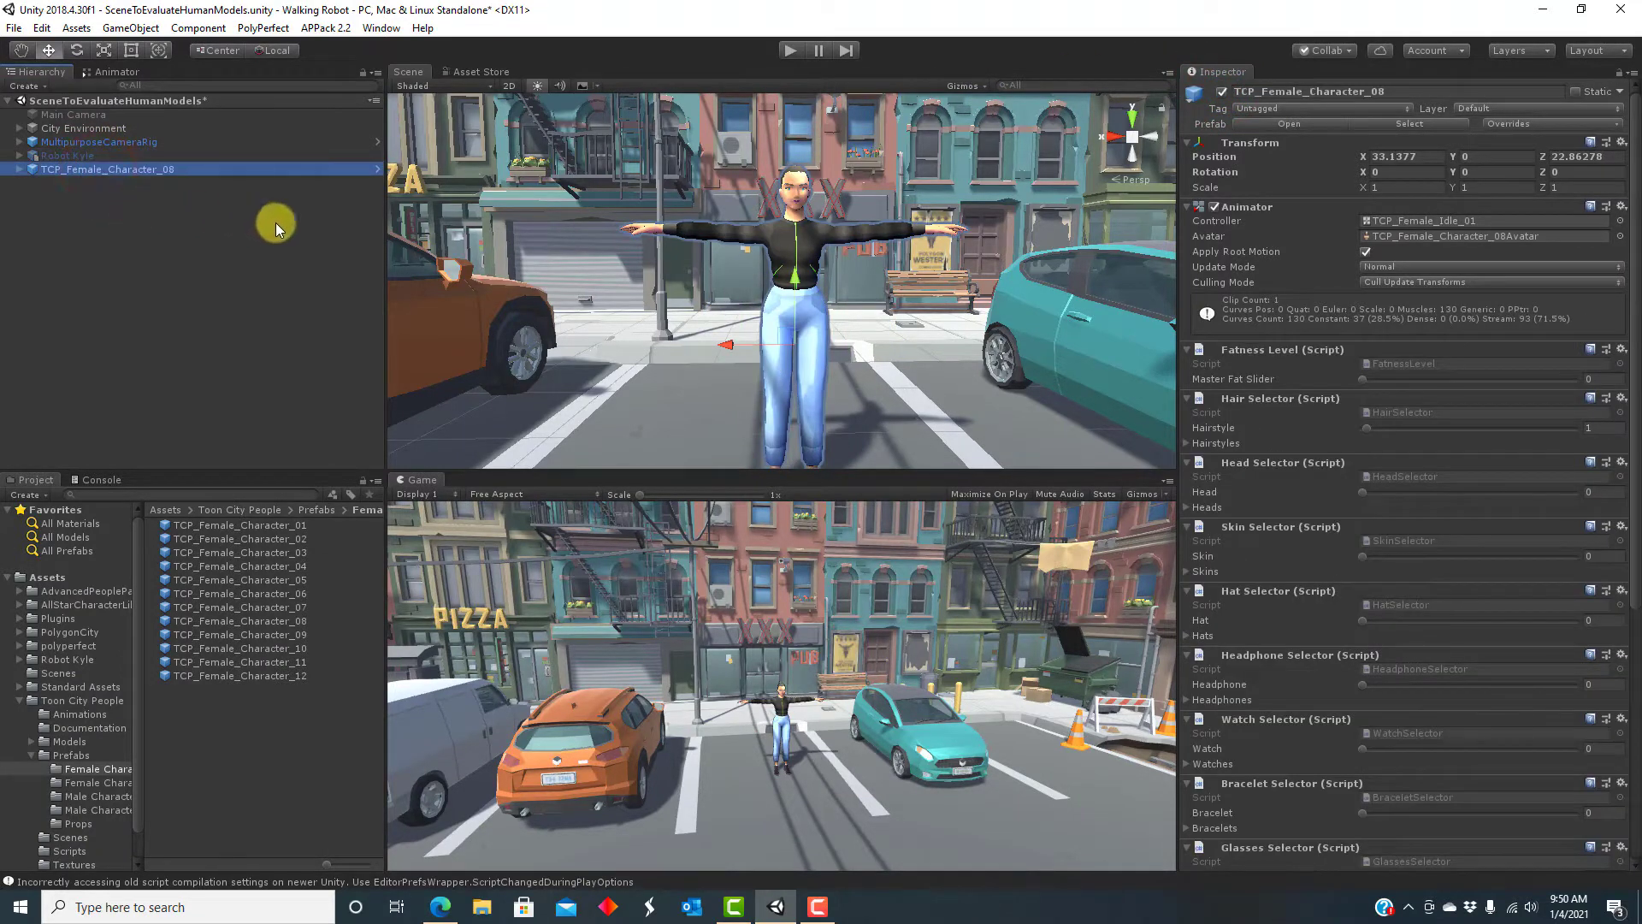
pyautogui.click(1619, 221)
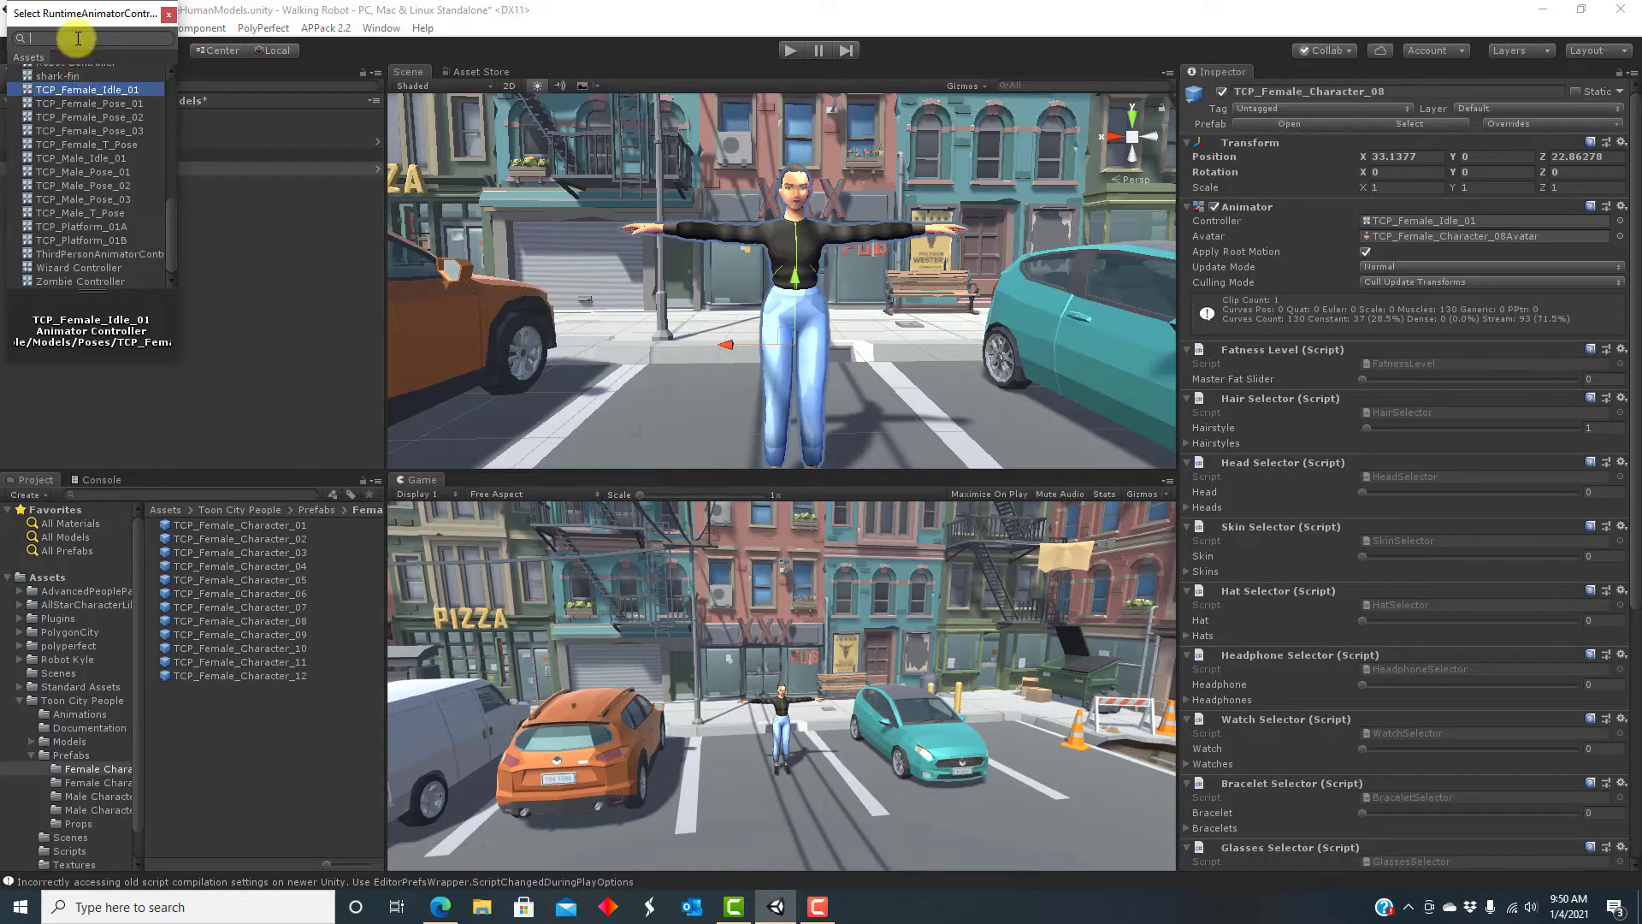
pyautogui.write('ro')
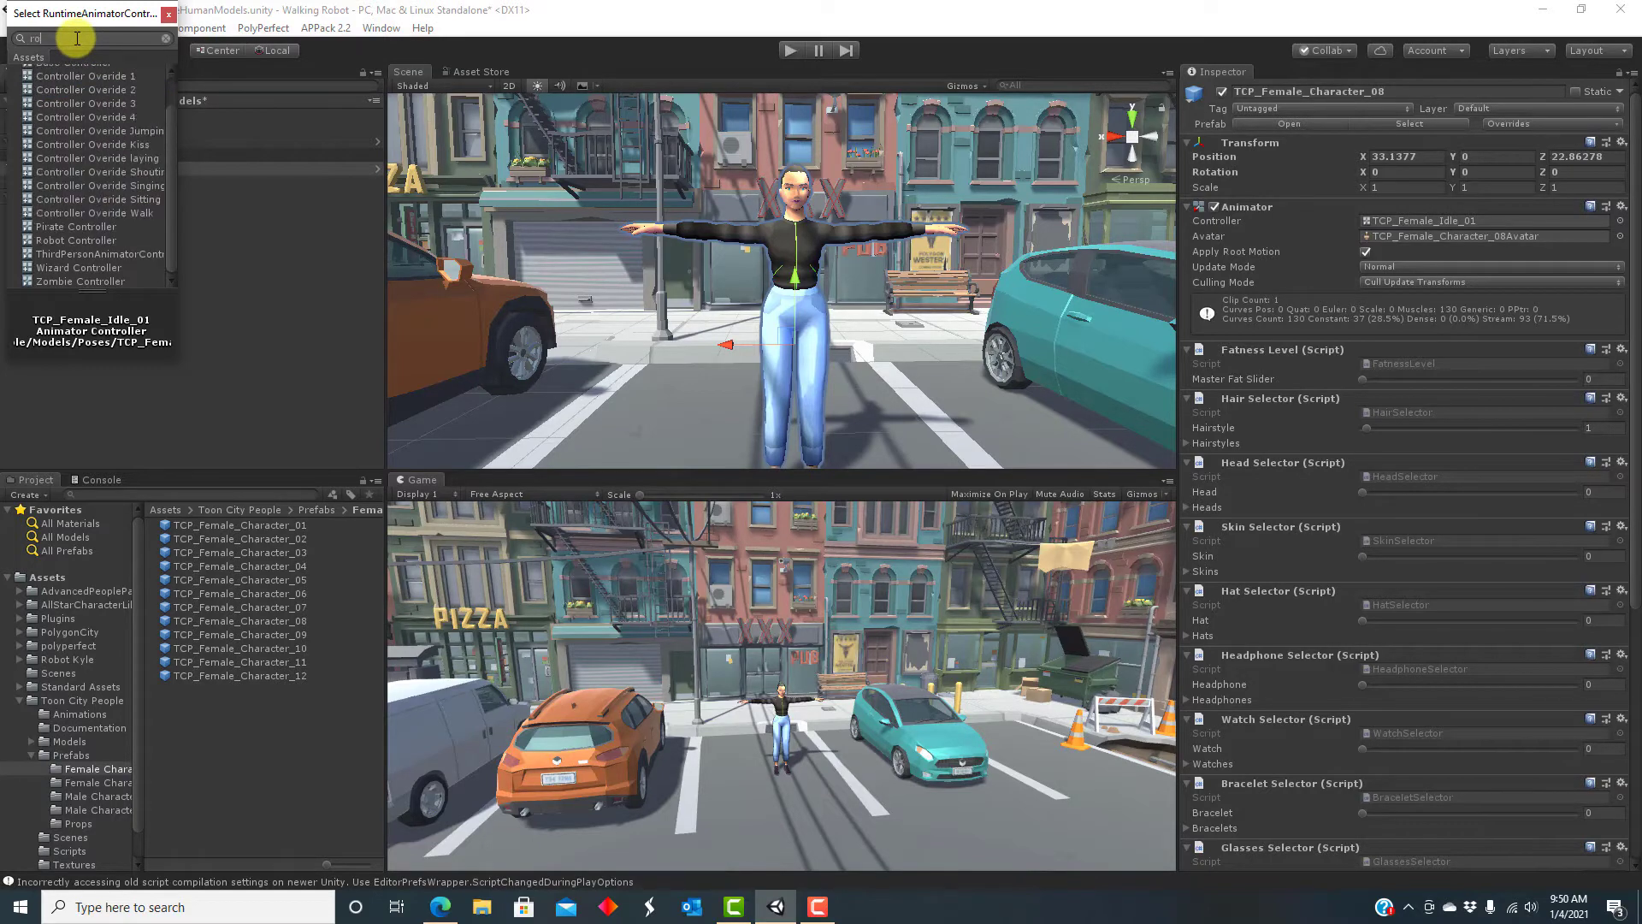
pyautogui.write('b')
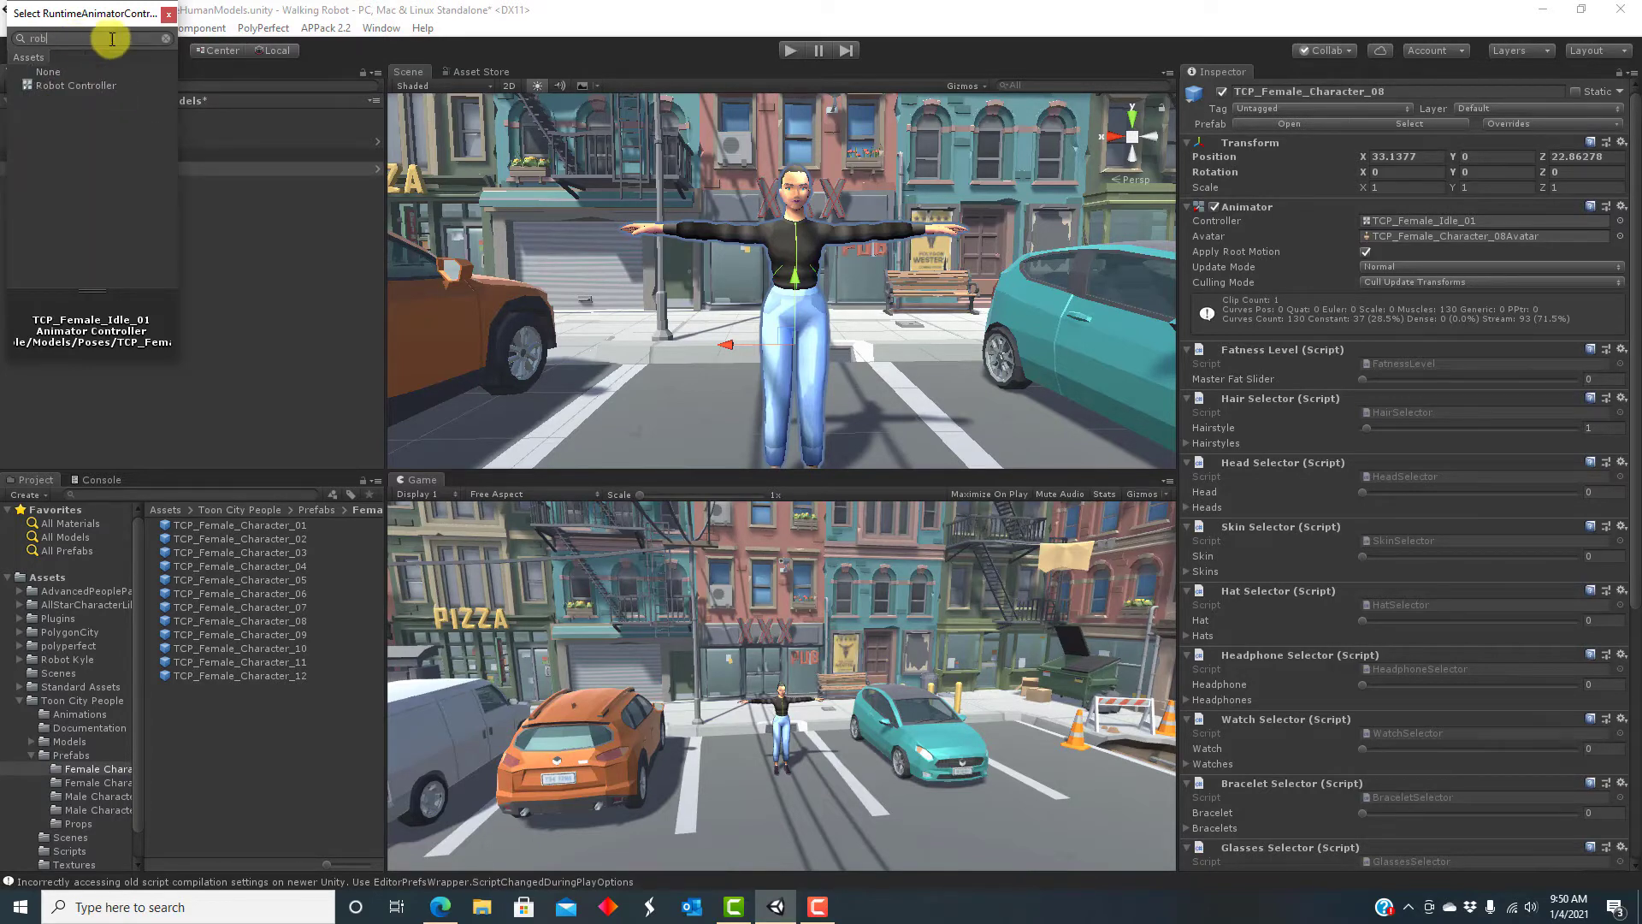
pyautogui.click(89, 86)
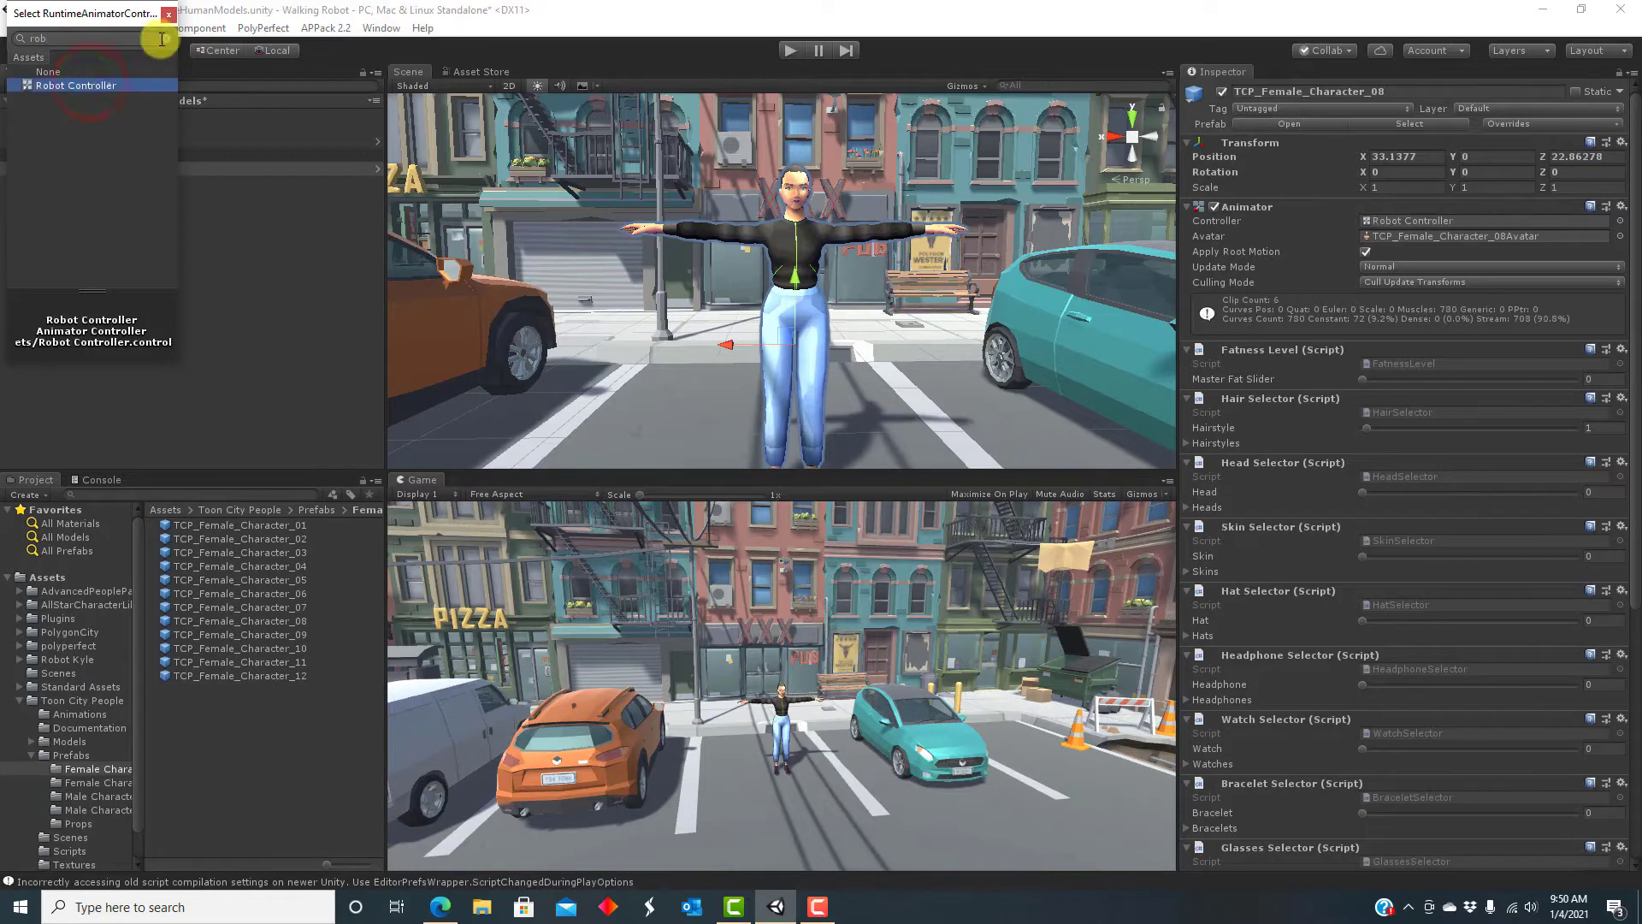
pyautogui.click(168, 38)
# - Search the project assets for "robot" and attach RobotWalkScript to TCP_Female_Character_08
pyautogui.click(124, 491)
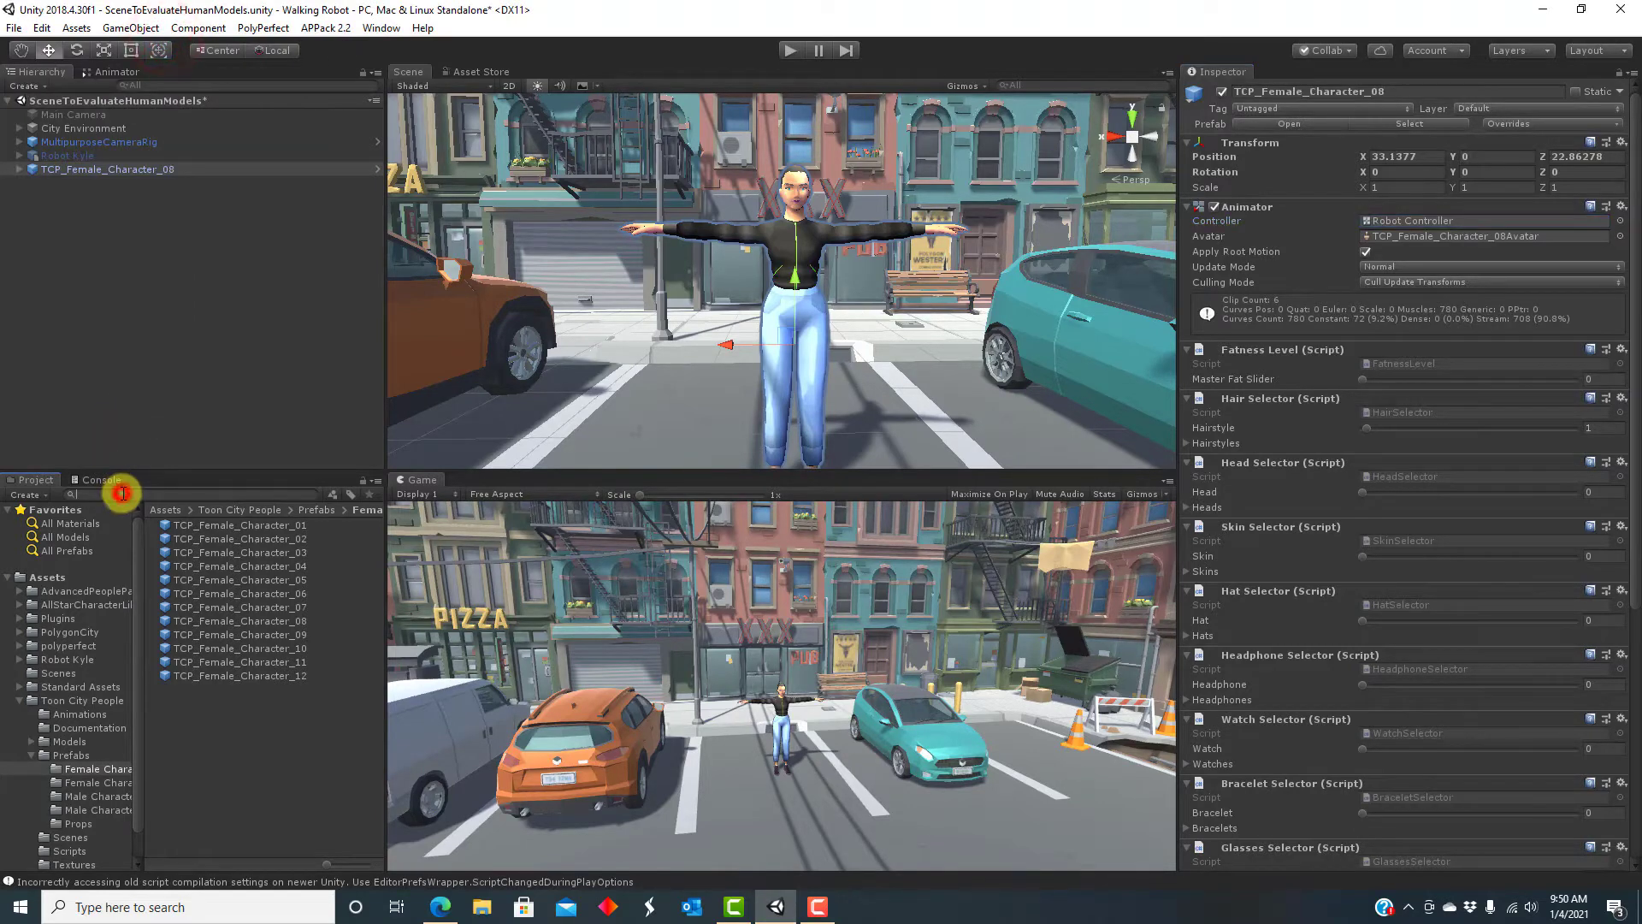
pyautogui.write('robot')
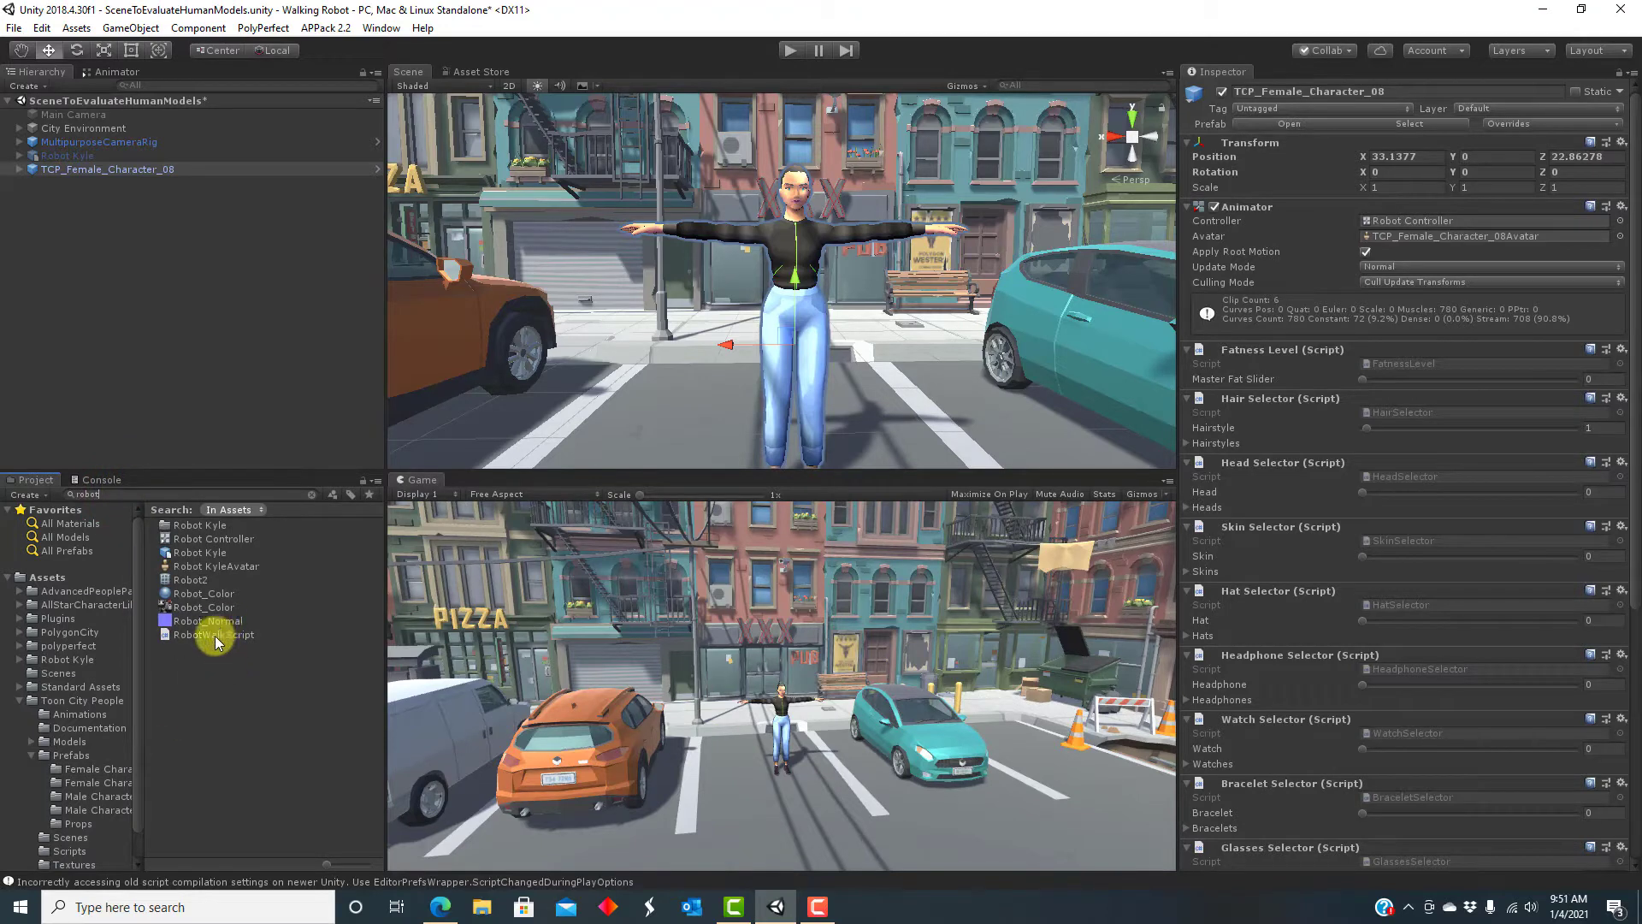
pyautogui.moveTo(213, 635); pyautogui.dragTo(129, 162)
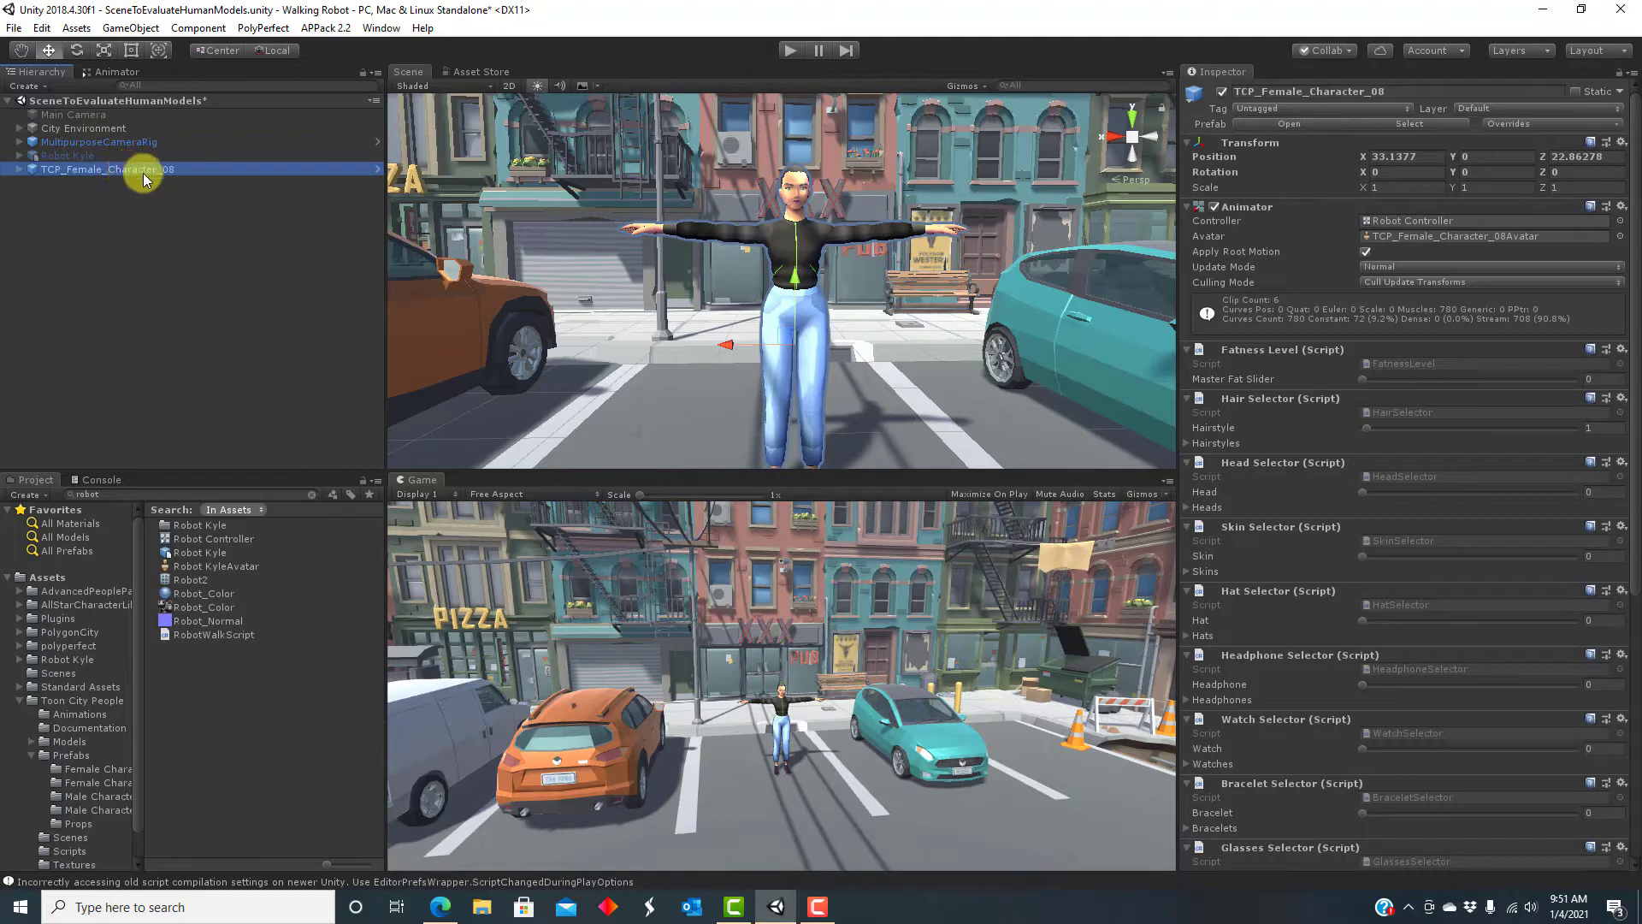
# - Set the Auto Cam target of MultipurposeCameraRig to TCP_Female_Character_08 and test the scene in Play mode
pyautogui.click(69, 144)
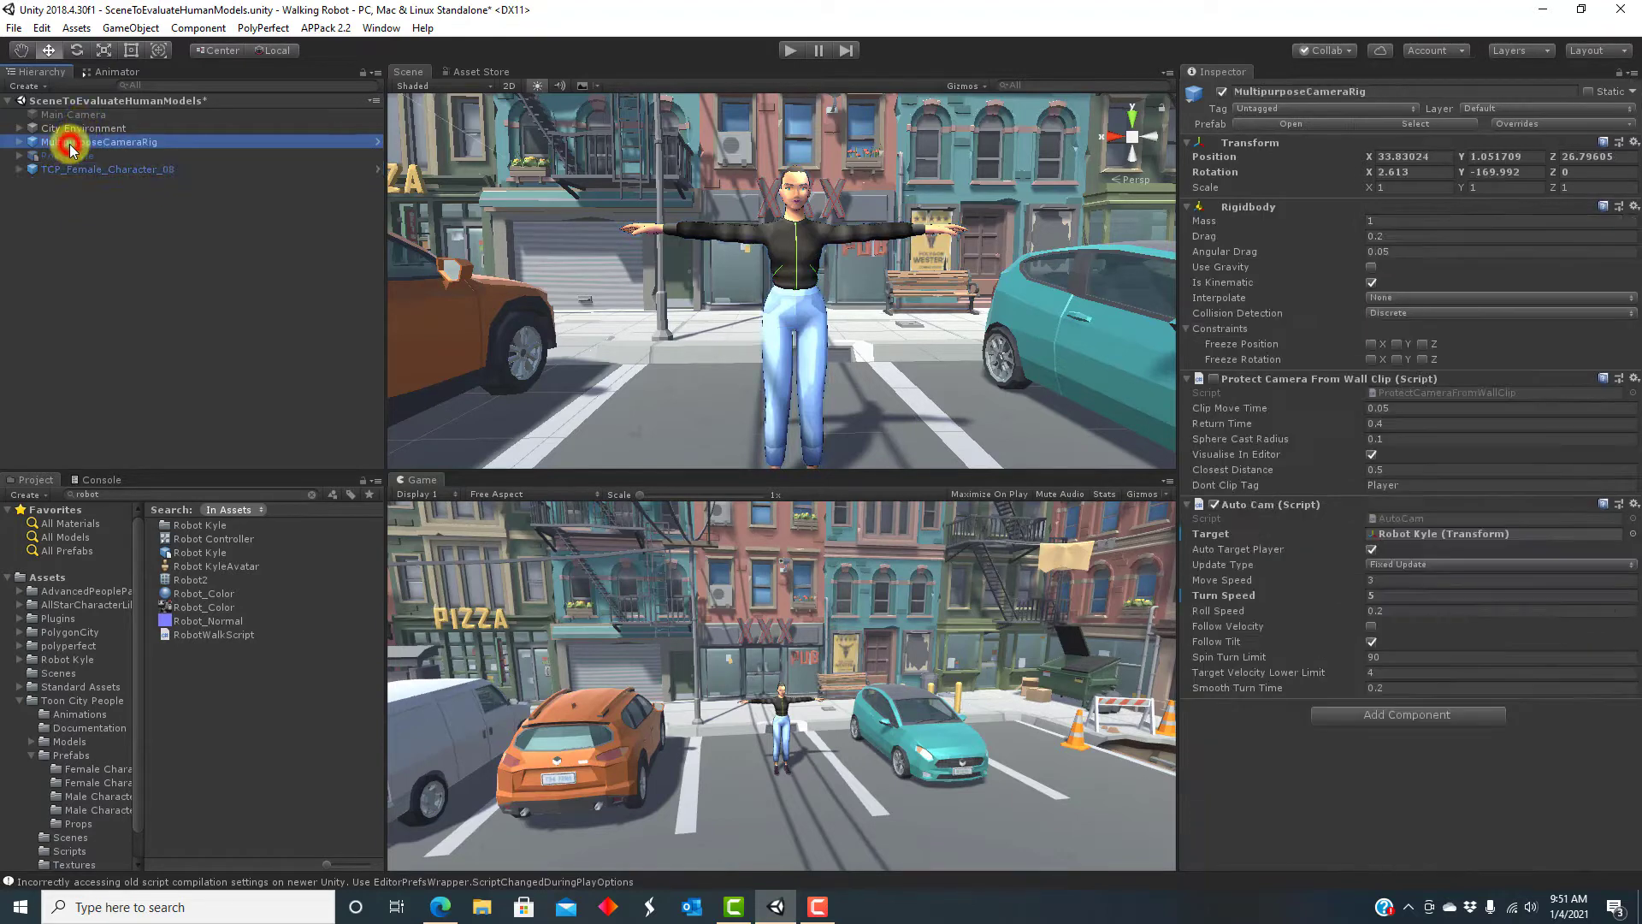
pyautogui.moveTo(55, 167); pyautogui.dragTo(1407, 536)
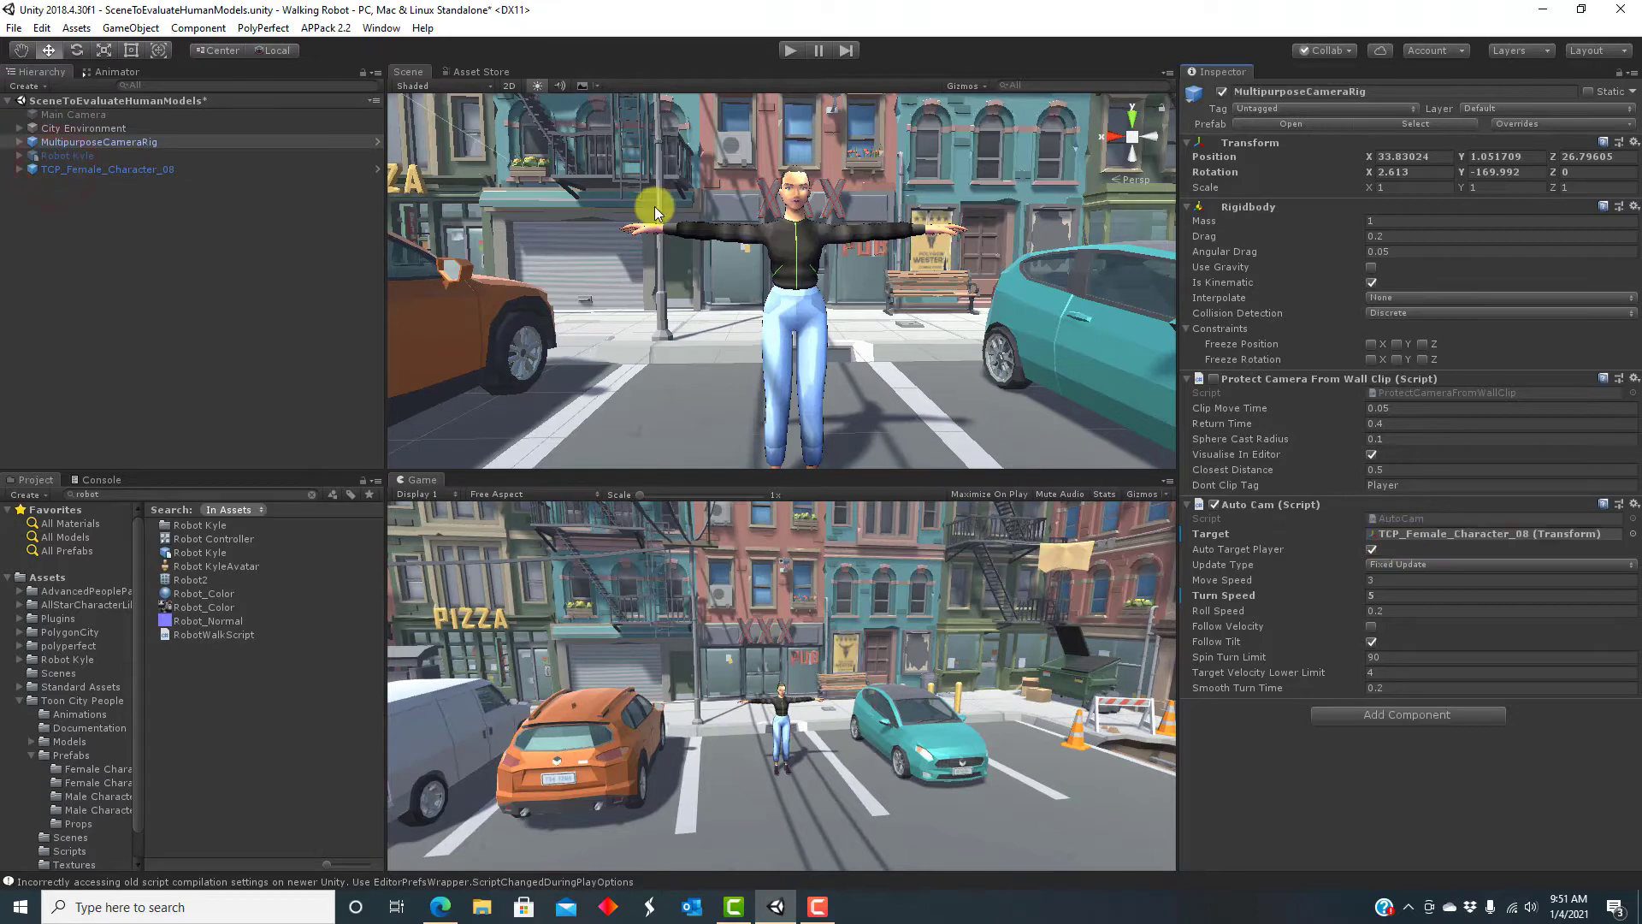
pyautogui.click(788, 53)
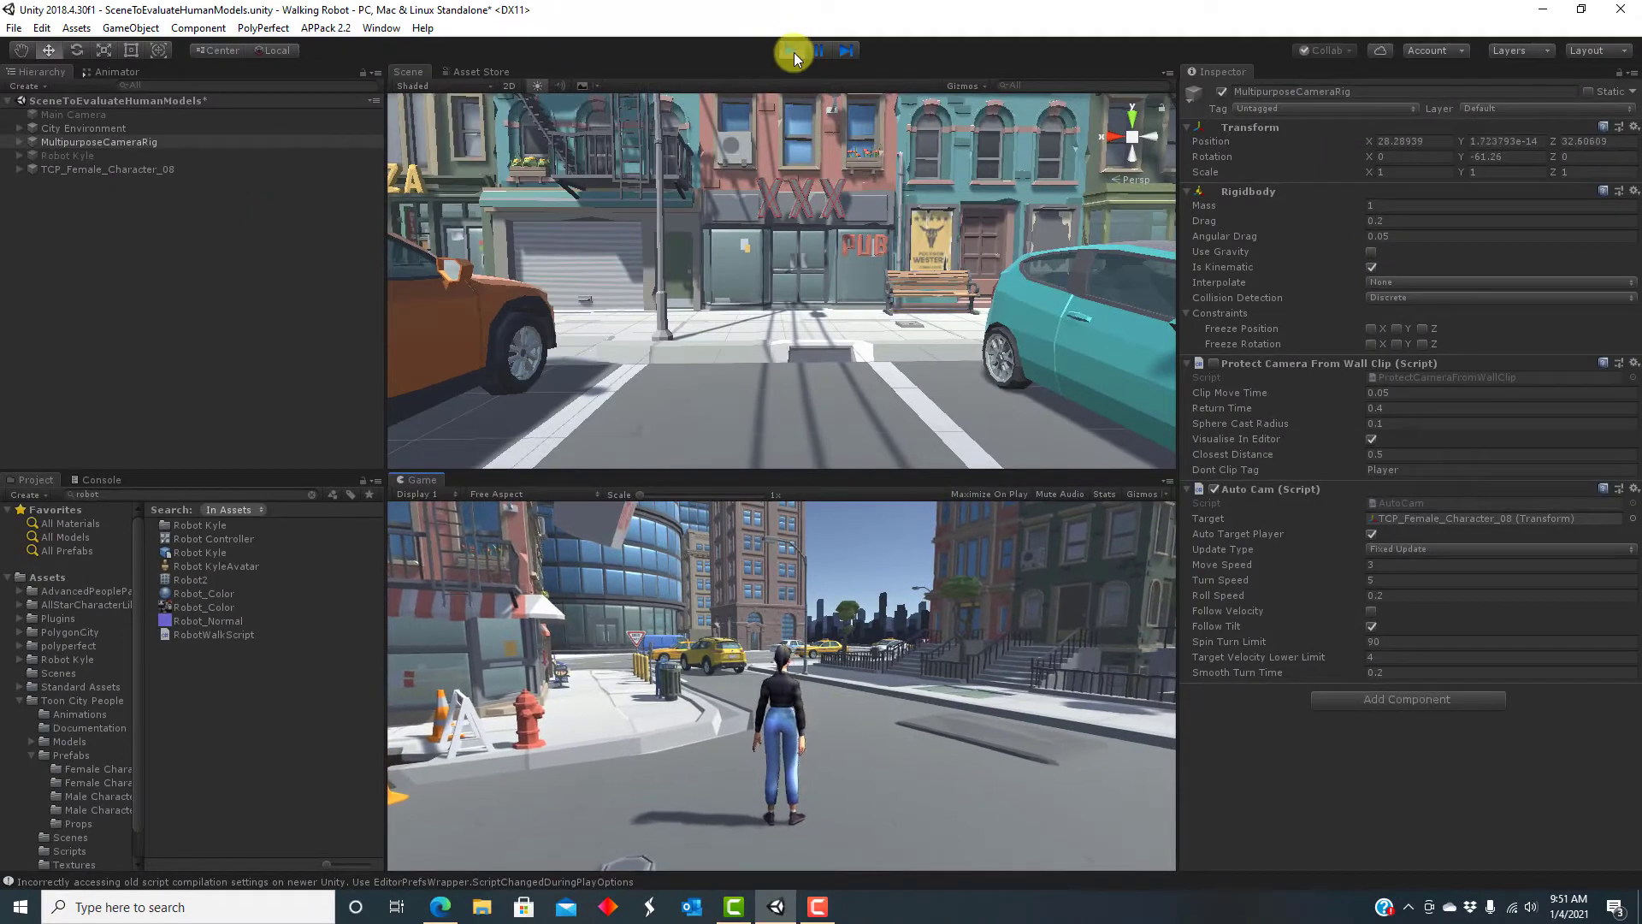
pyautogui.click(796, 9)
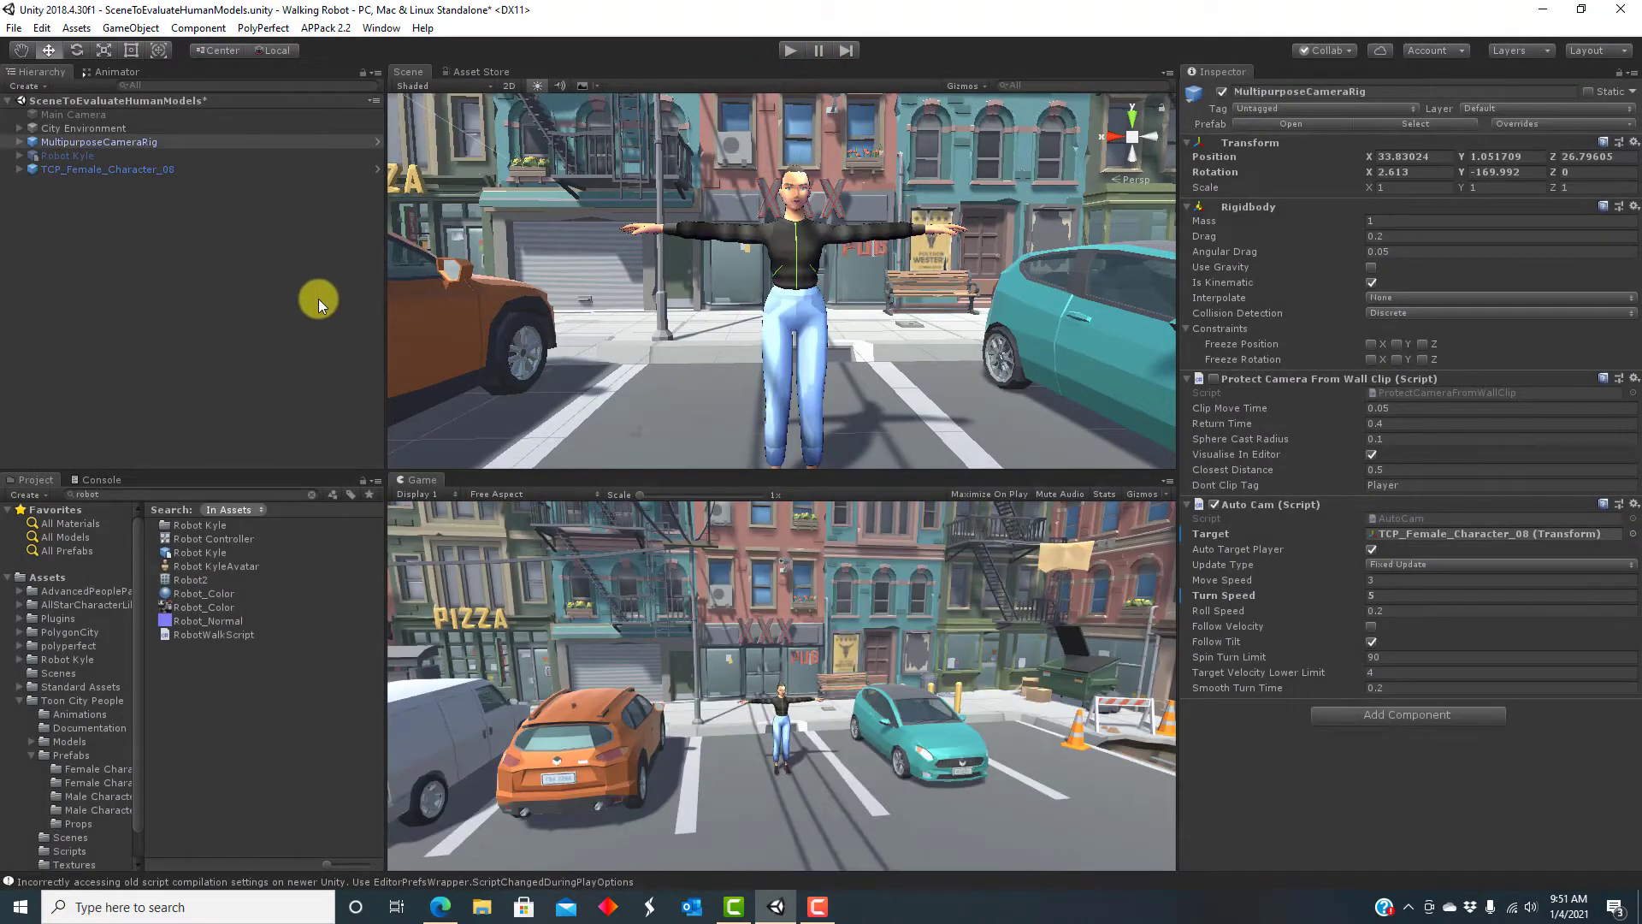
# - Set the Hairstyle of TCP_Female_Character_08 to 7 in its Hair Selector script
pyautogui.click(117, 171)
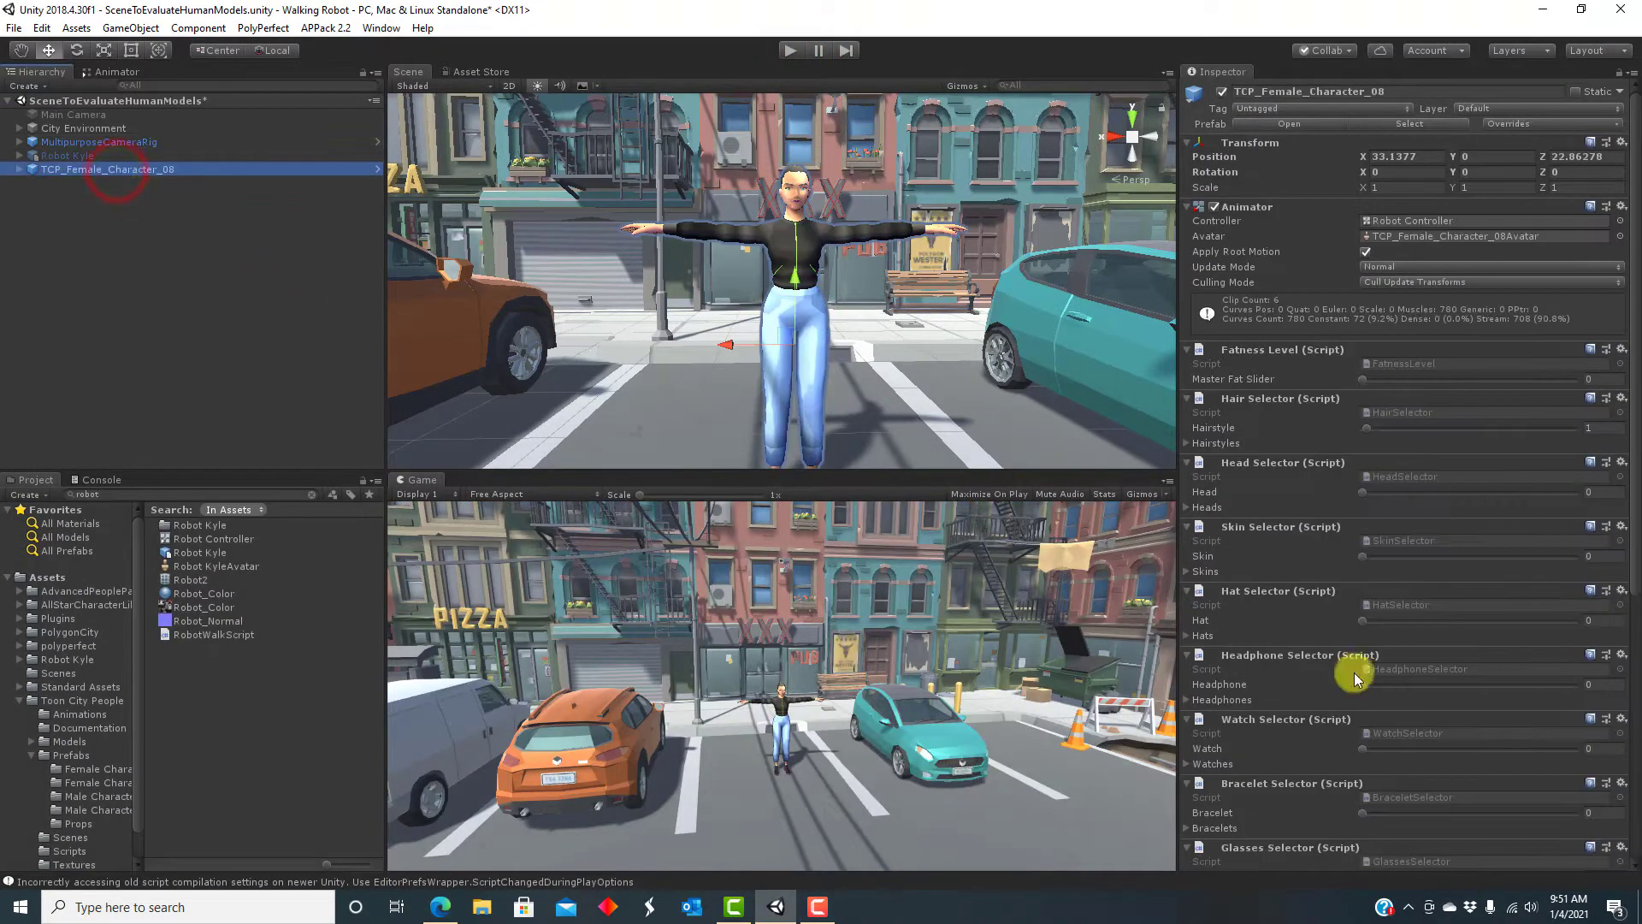
pyautogui.moveTo(1635, 459); pyautogui.dragTo(1615, 598)
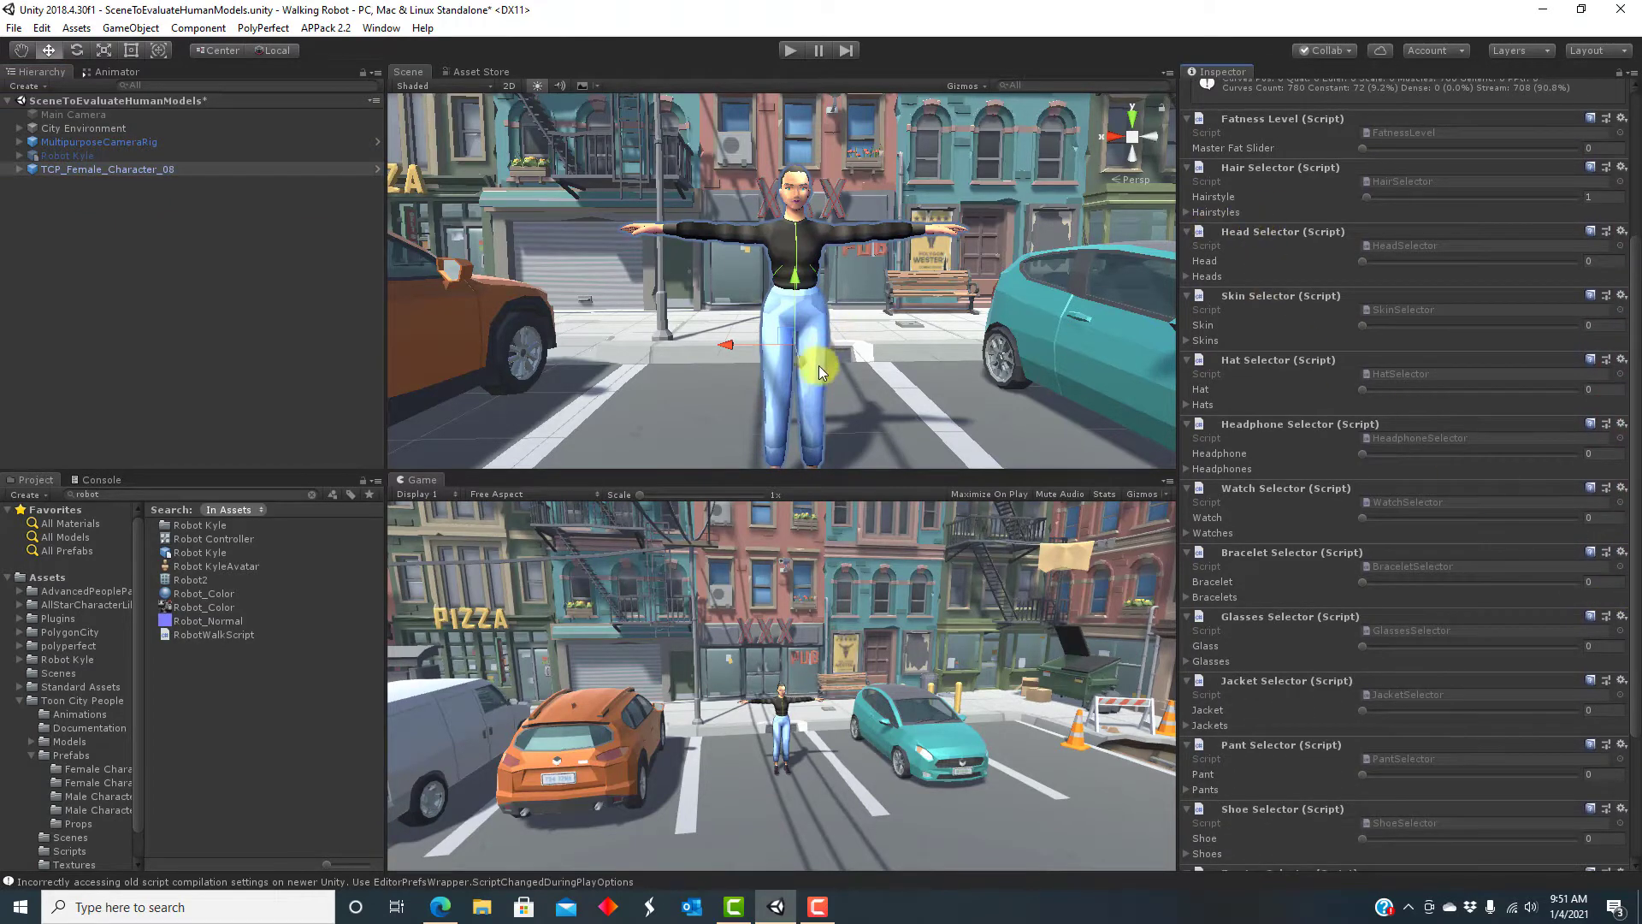
pyautogui.keyDown('alt'); pyautogui.moveTo(895, 349); pyautogui.dragTo(674, 382); pyautogui.keyUp('alt')
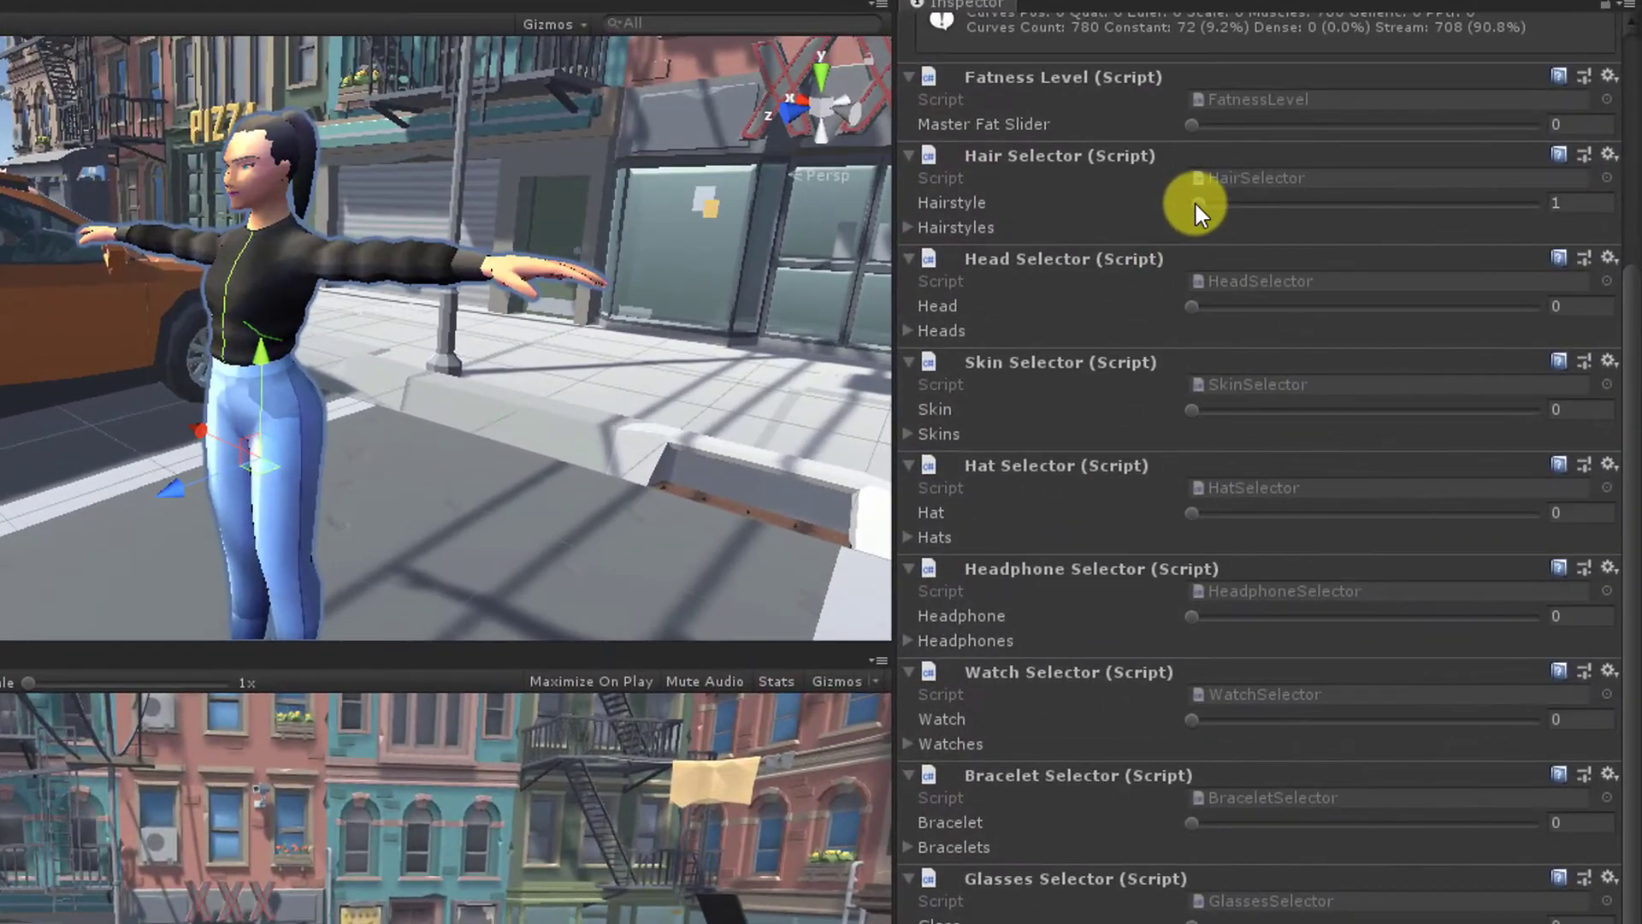
pyautogui.click(1367, 197)
pyautogui.moveTo(1194, 200); pyautogui.dragTo(1239, 219)
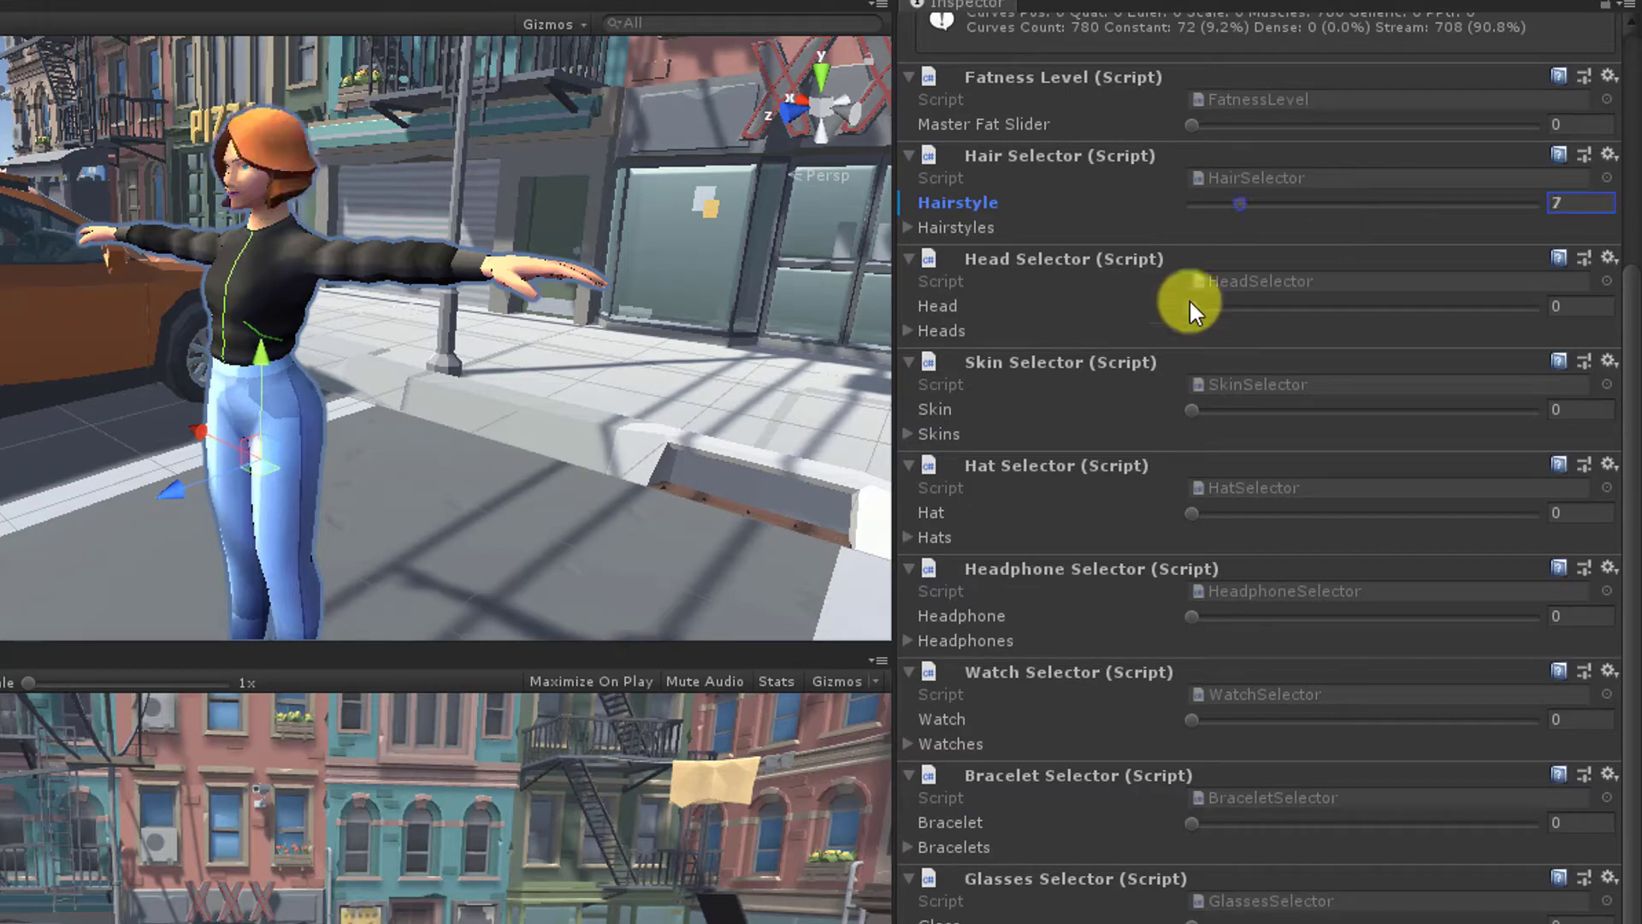
# - Set the character's Head to 25 and Hairstyle to 4, trying out the Skin, Hat and Headphone options and leaving them at 0
pyautogui.click(1185, 305)
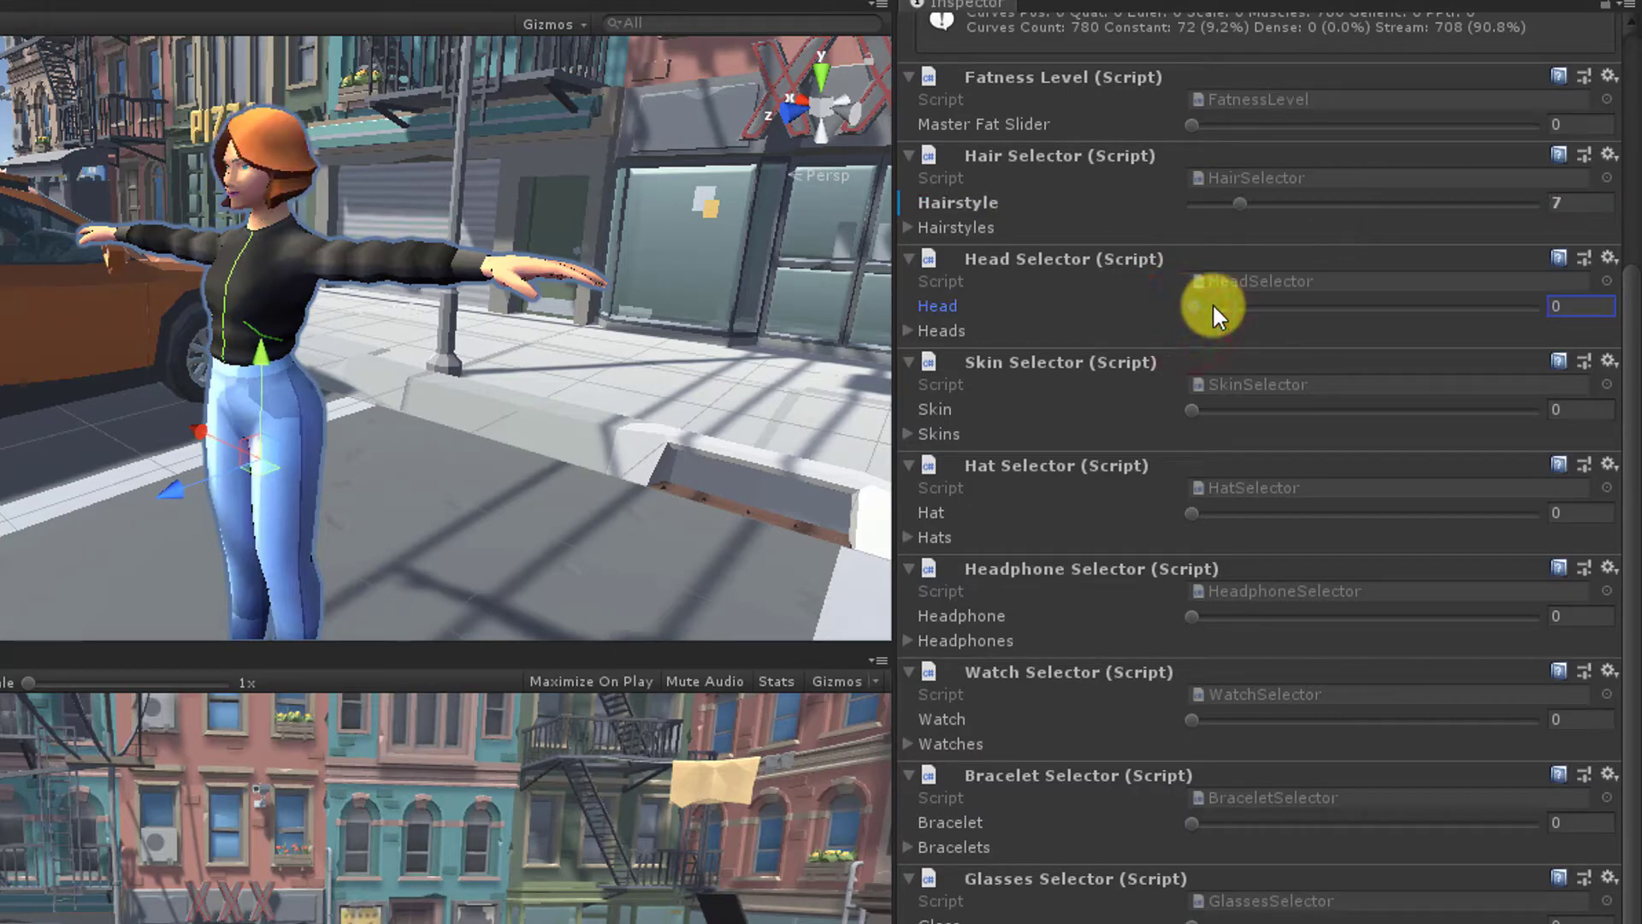
pyautogui.moveTo(1189, 307); pyautogui.dragTo(1444, 308)
pyautogui.moveTo(1193, 407); pyautogui.dragTo(1298, 503)
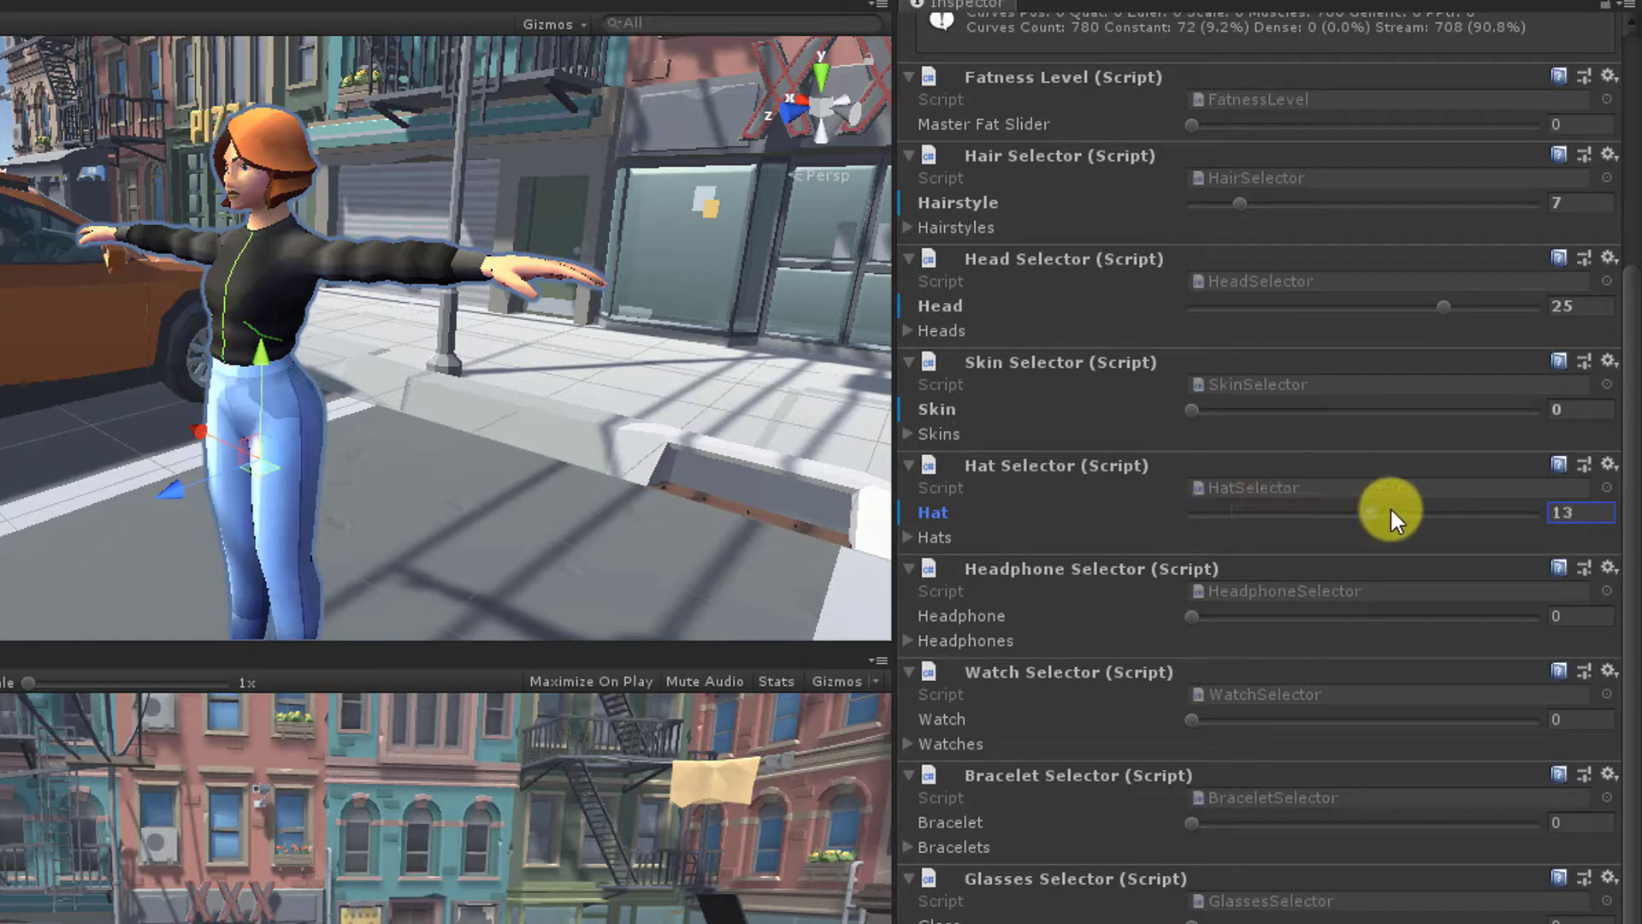
pyautogui.moveTo(1187, 613)
pyautogui.mouseDown()
pyautogui.moveTo(1276, 599)
pyautogui.moveTo(1165, 616)
pyautogui.mouseUp()
pyautogui.moveTo(1238, 200); pyautogui.dragTo(1216, 200)
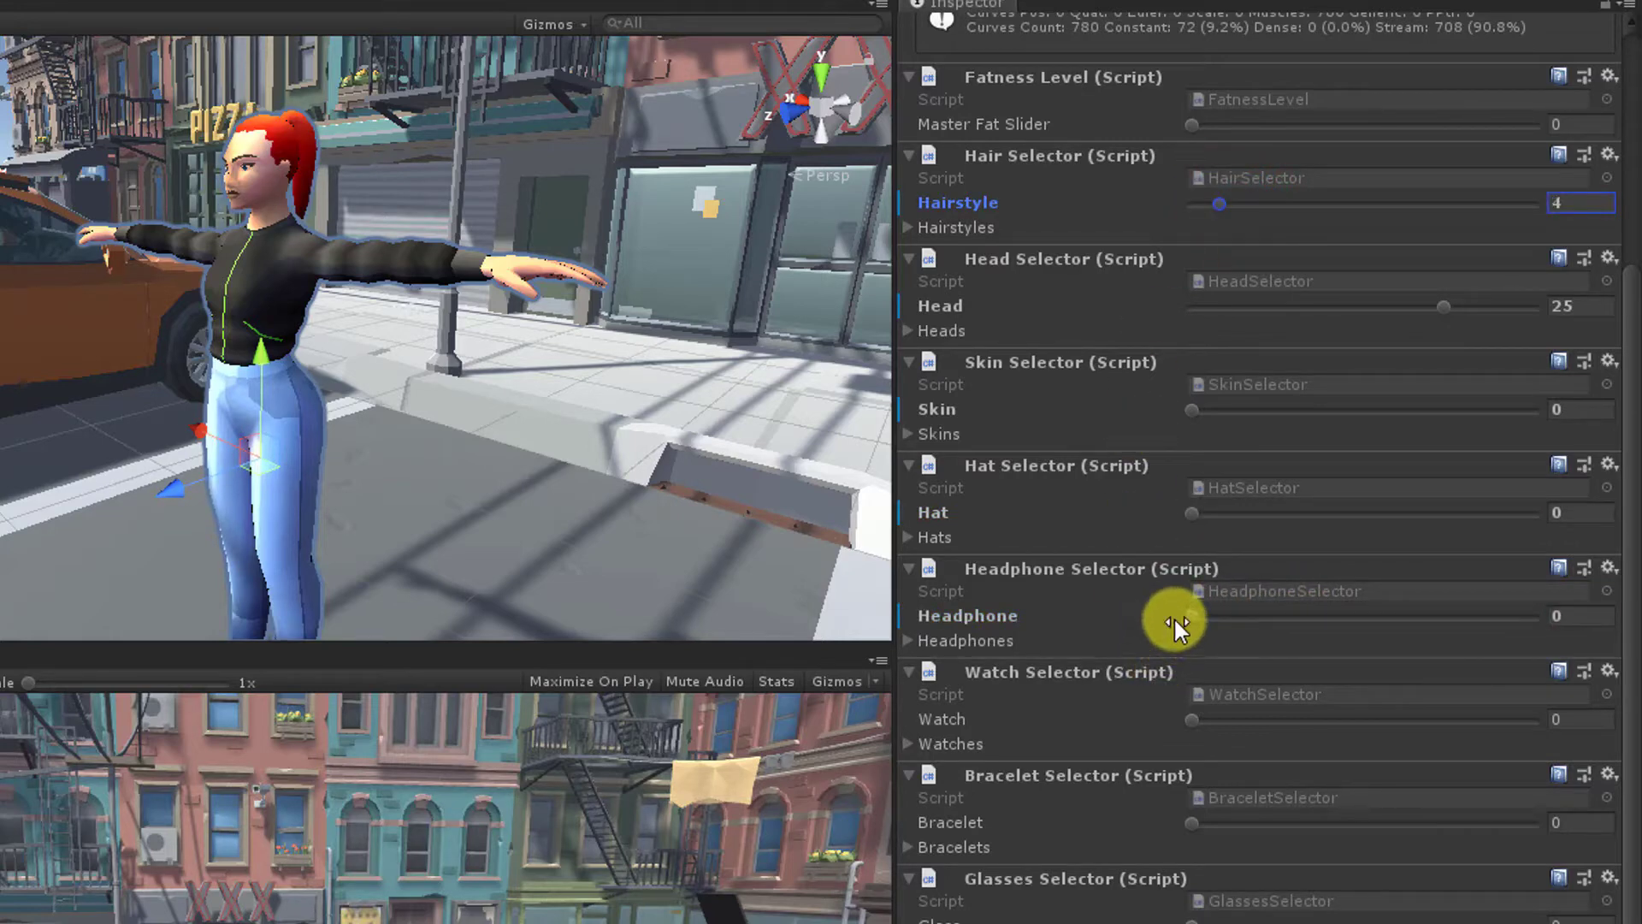
# - Set the character's Glass to 6, Jacket to 3 and Pant to 3, and test the outfit in Play mode
pyautogui.moveTo(1189, 613)
pyautogui.mouseDown()
pyautogui.moveTo(1383, 614)
pyautogui.moveTo(1203, 627)
pyautogui.mouseUp()
pyautogui.moveTo(1191, 512); pyautogui.dragTo(1287, 509)
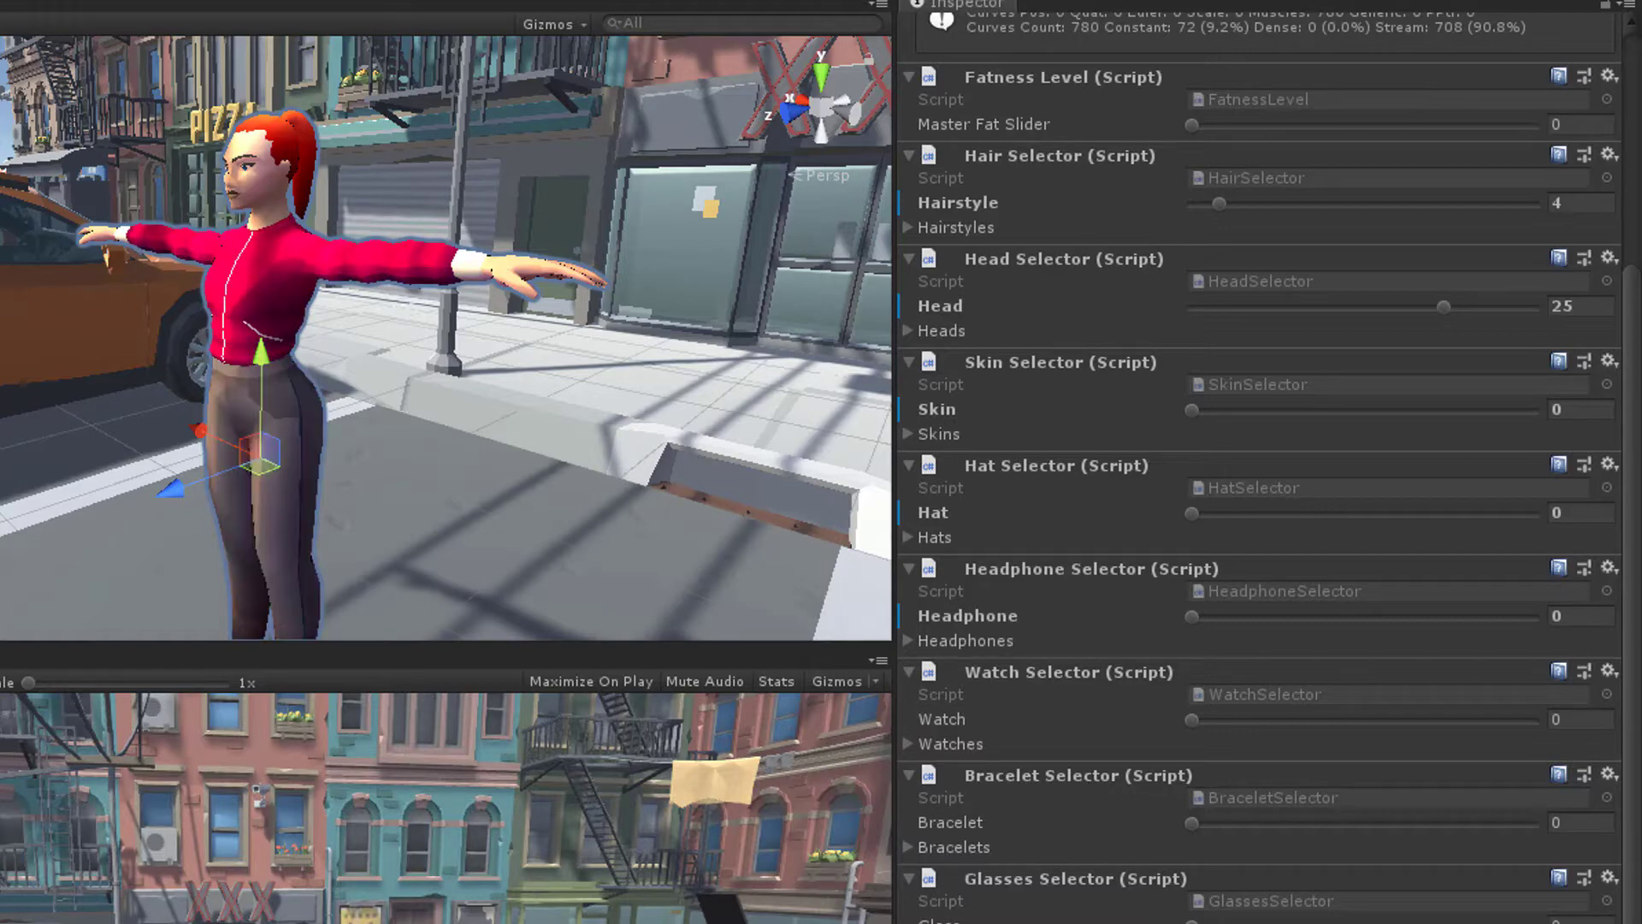
pyautogui.moveTo(1192, 918); pyautogui.dragTo(1257, 920)
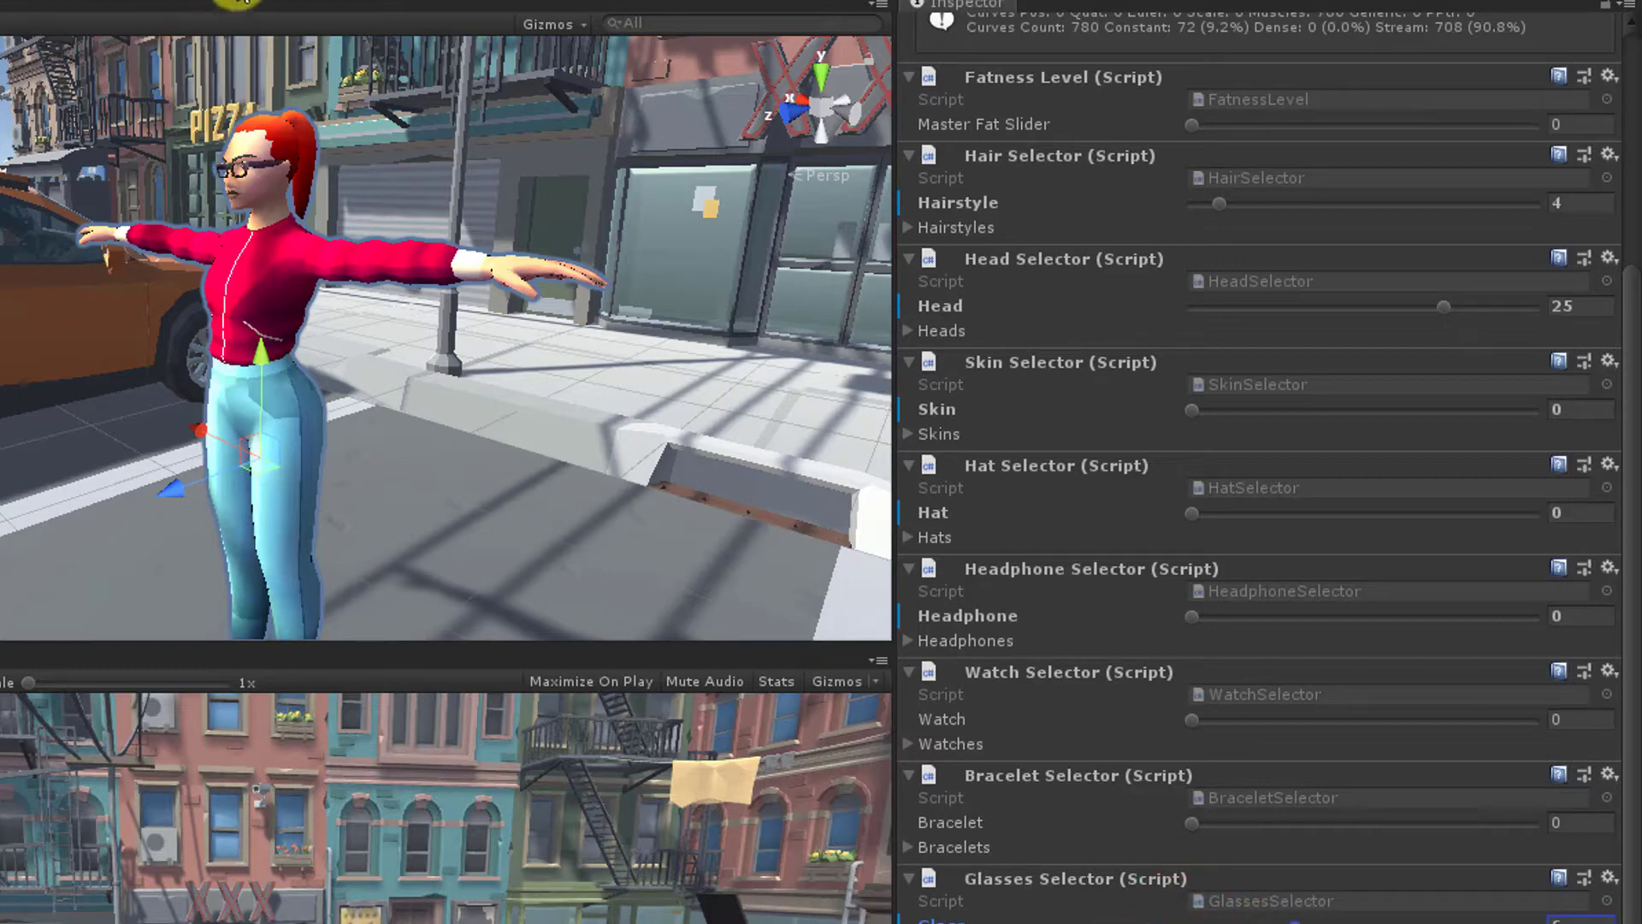
pyautogui.click(272, 2)
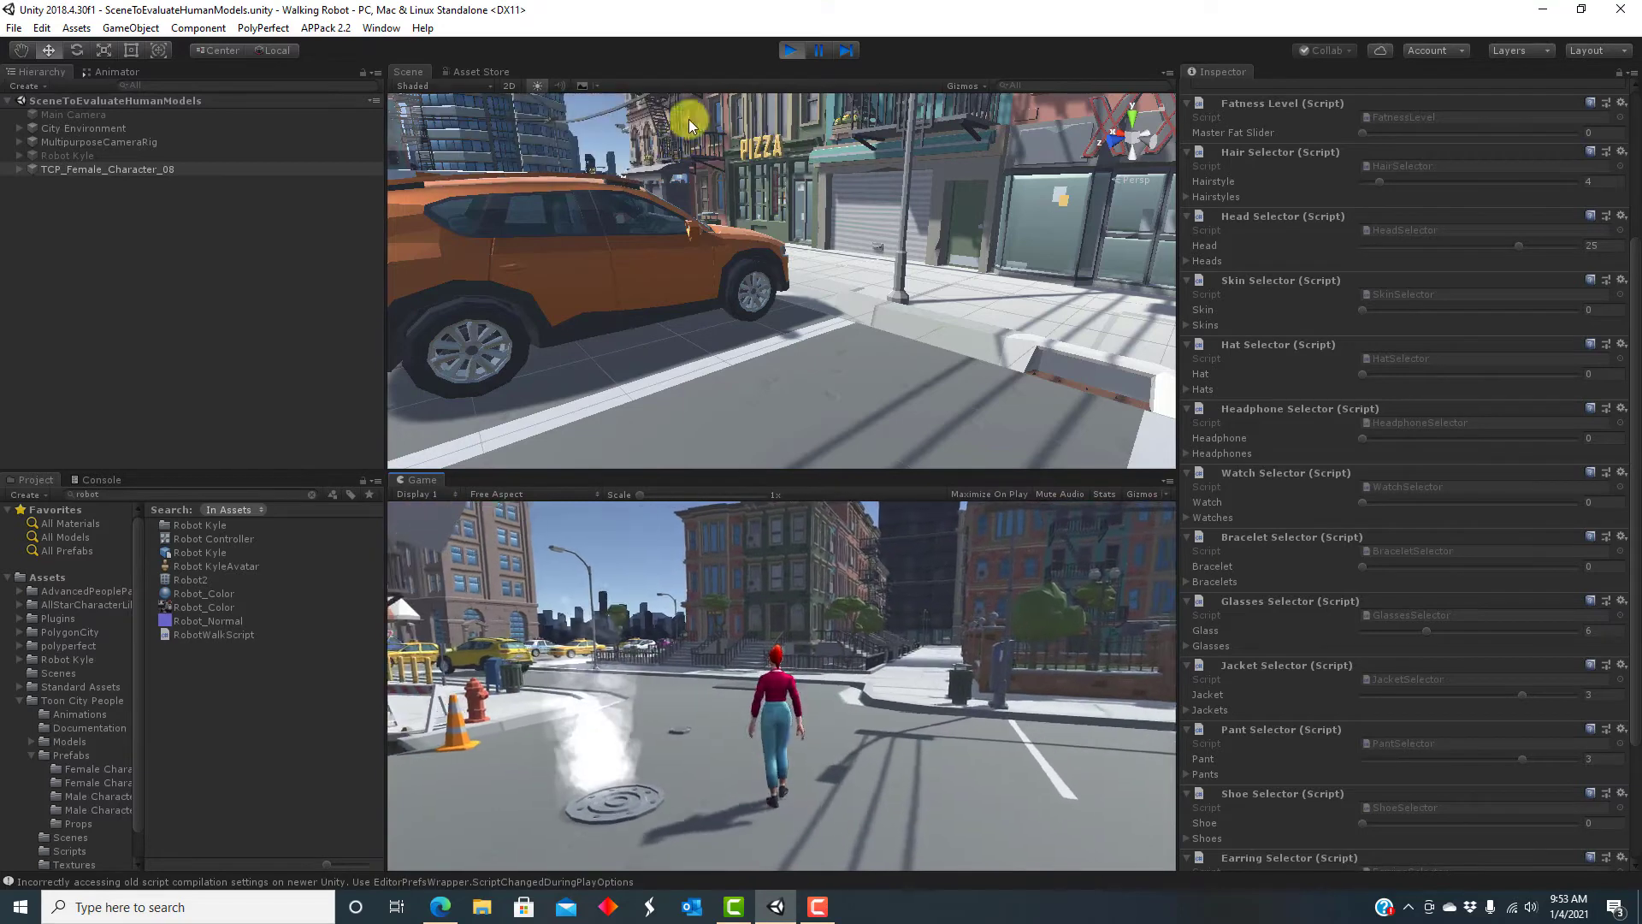
pyautogui.click(787, 53)
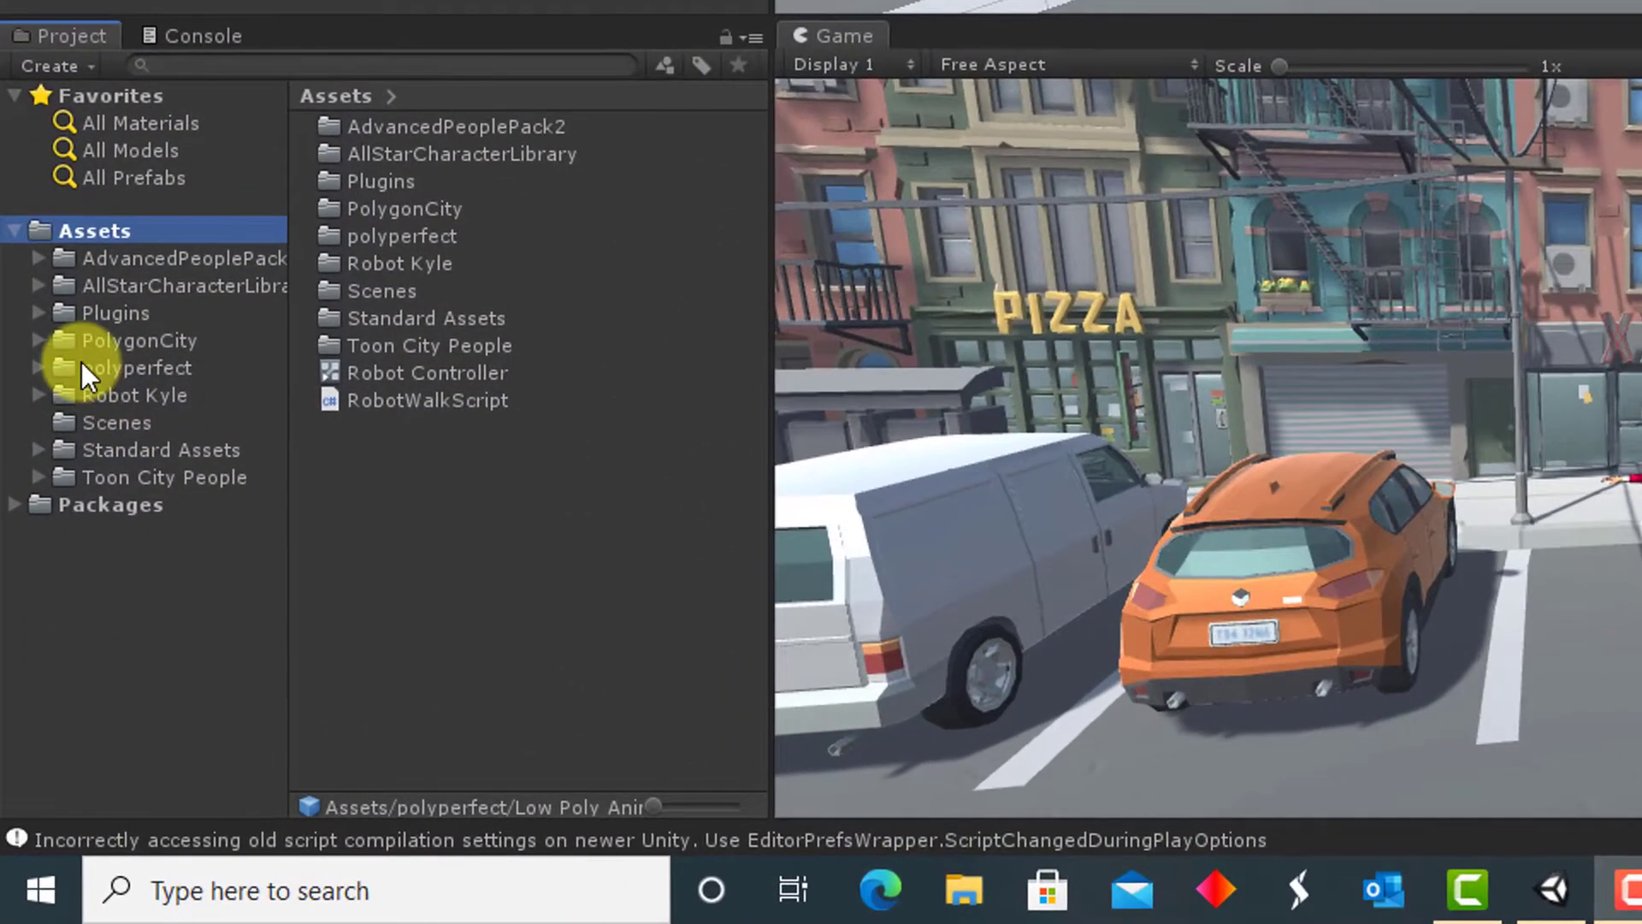
# - Open the README of the Low Poly Animated People package in the polyperfect assets folder
pyautogui.click(81, 364)
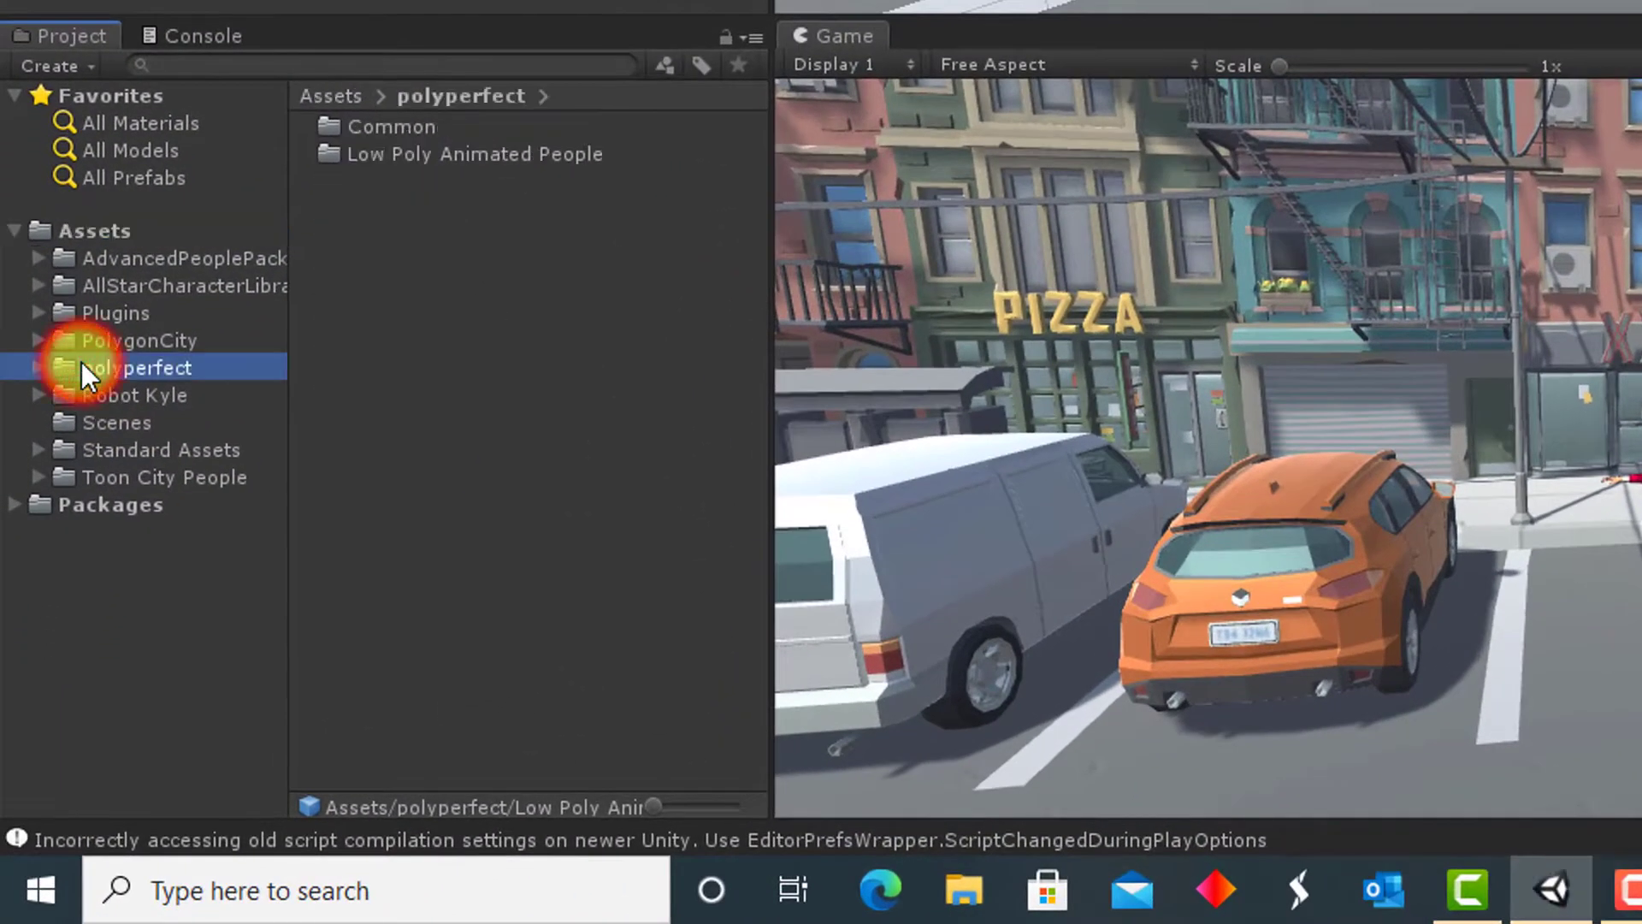
pyautogui.doubleClick(407, 154)
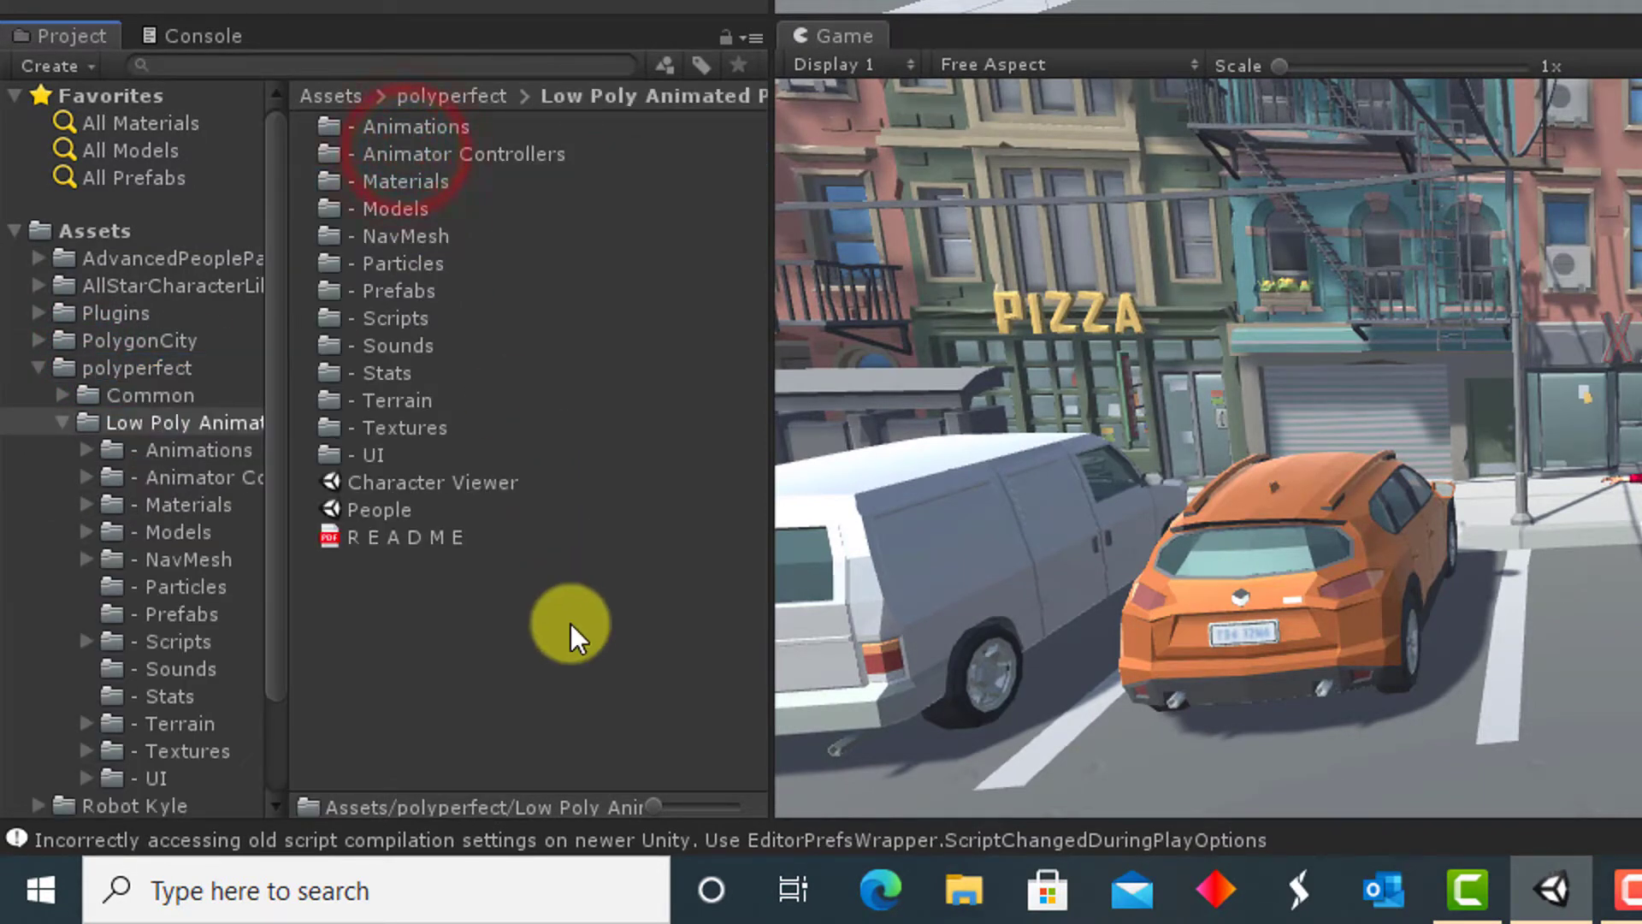
pyautogui.doubleClick(408, 532)
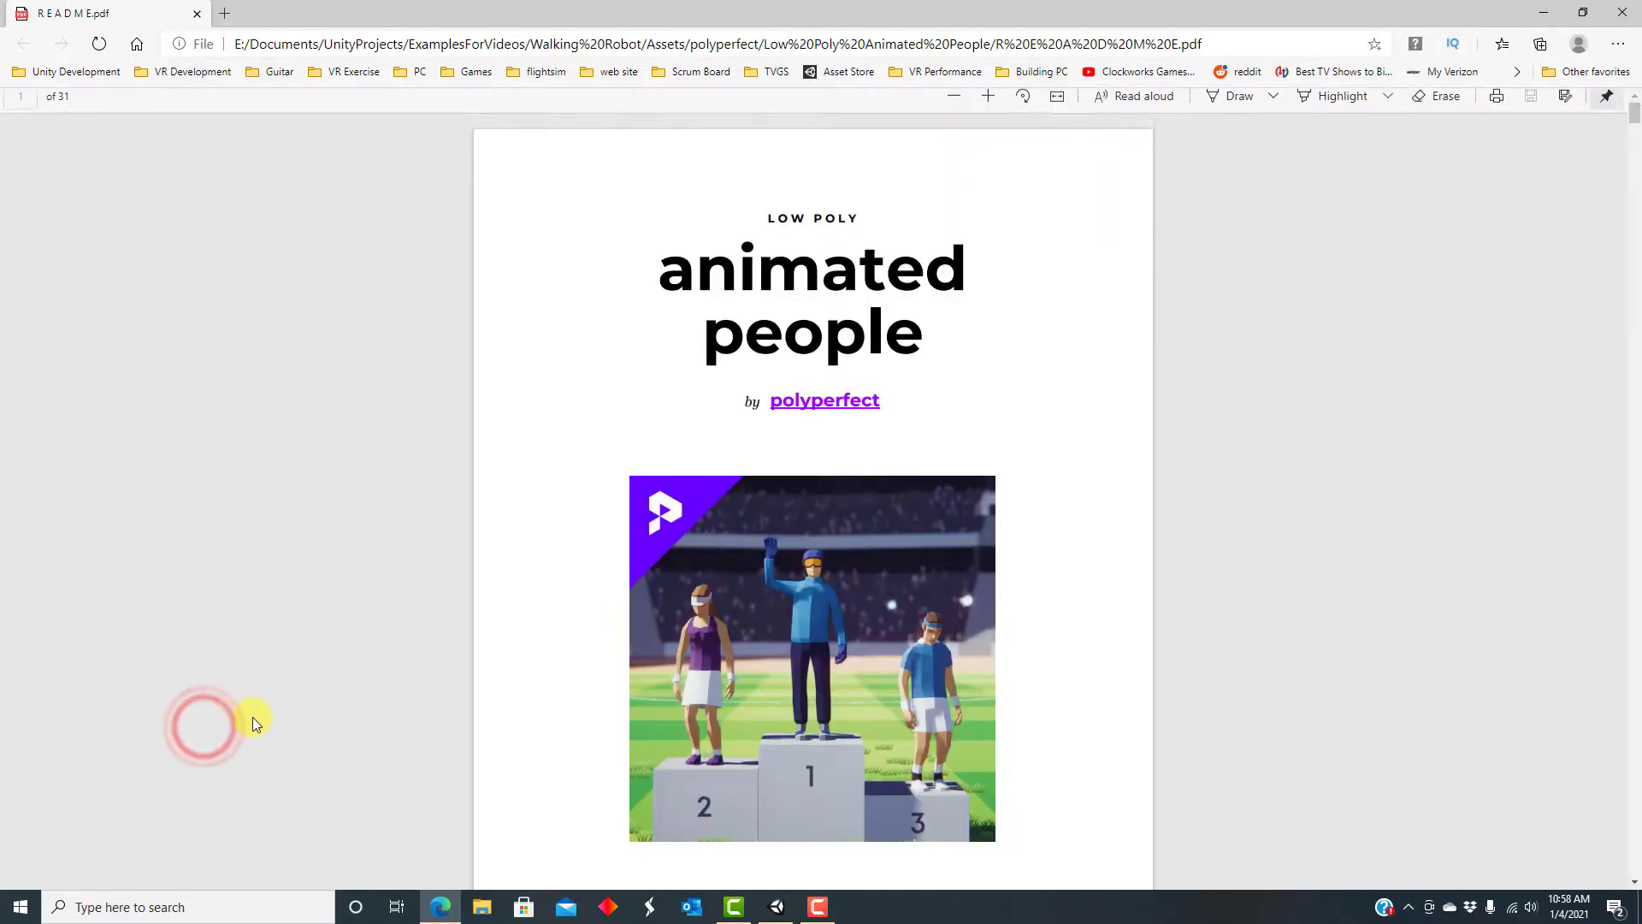
# - Read through the README as far as the Wander Script section and close the document
pyautogui.scroll(-4, 1086, 664)
pyautogui.scroll(-20, 1085, 664)
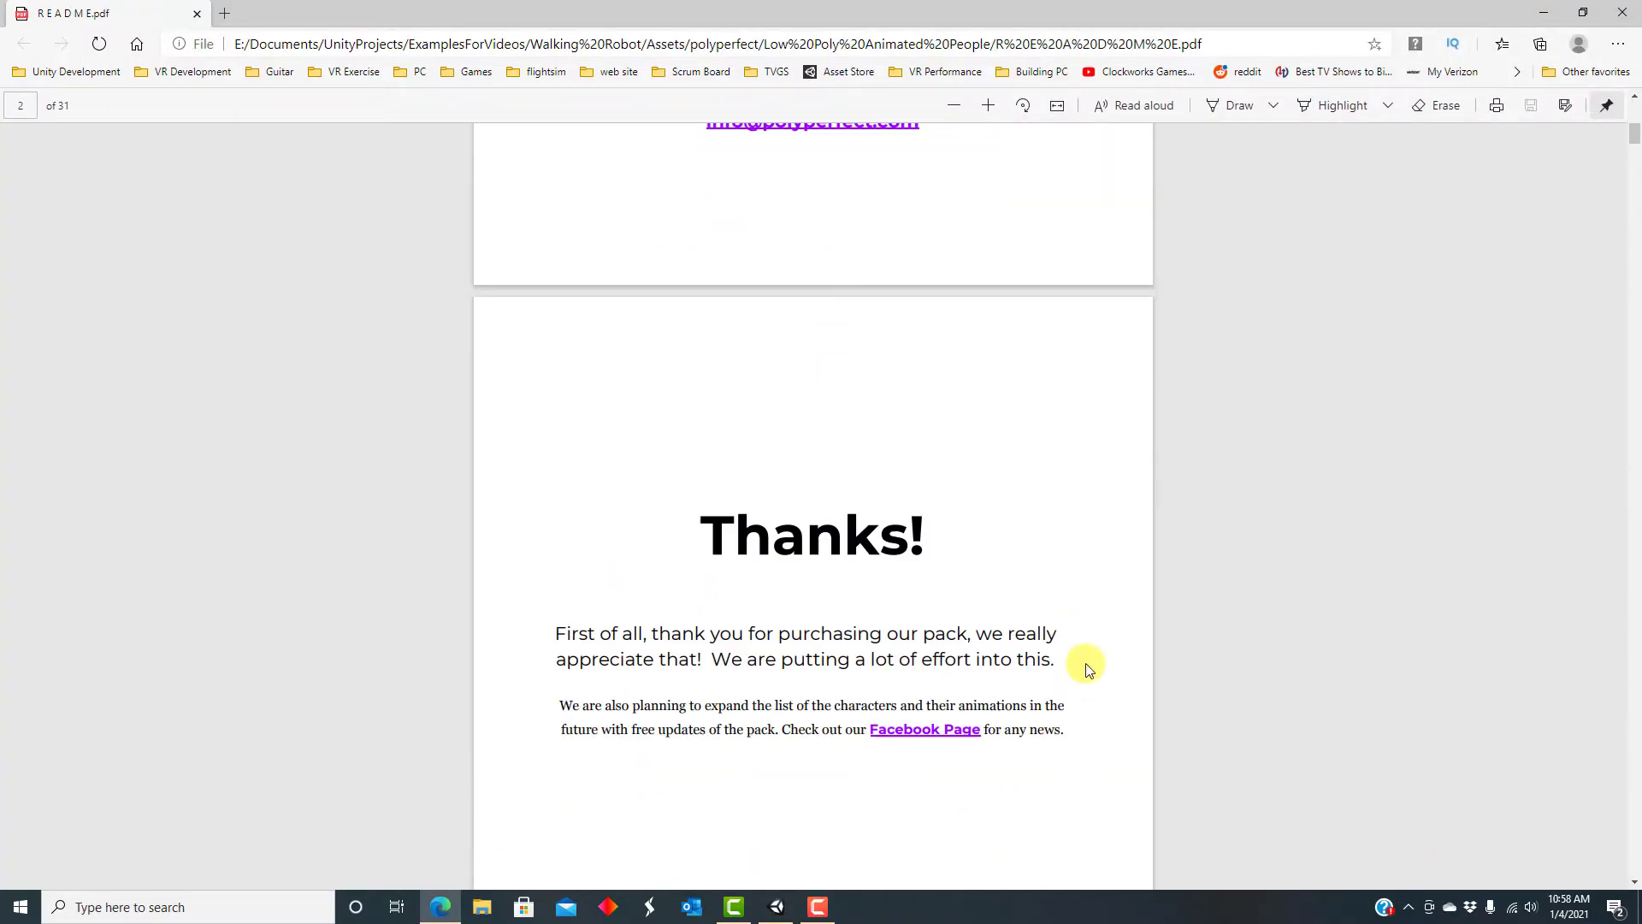
pyautogui.scroll(-20, 1085, 663)
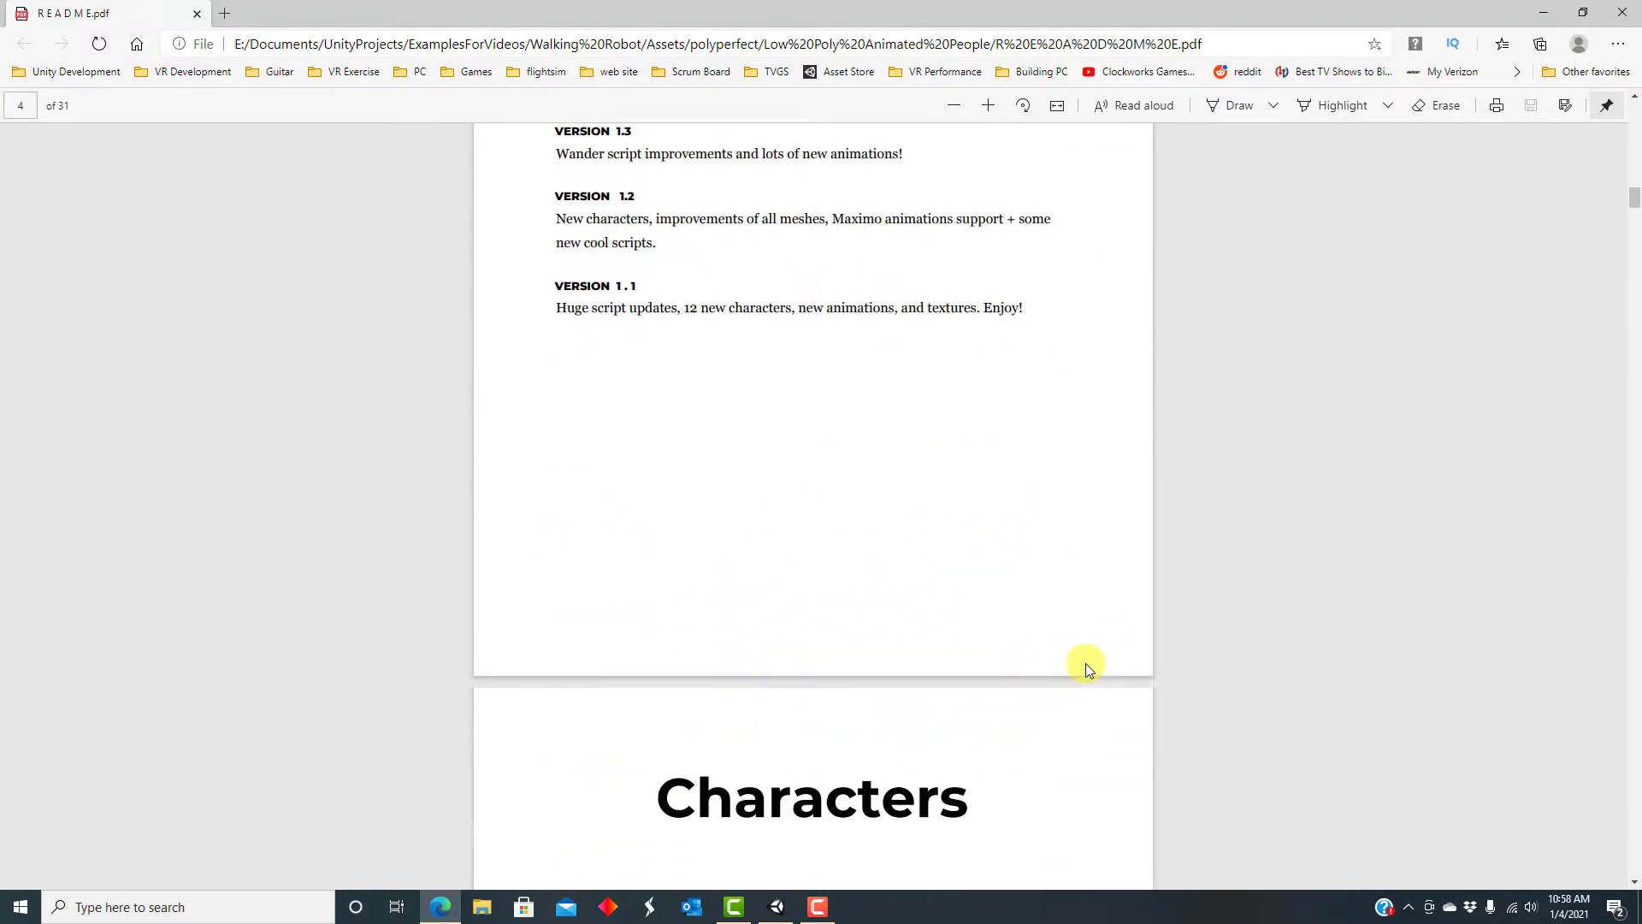
pyautogui.scroll(-20, 1085, 664)
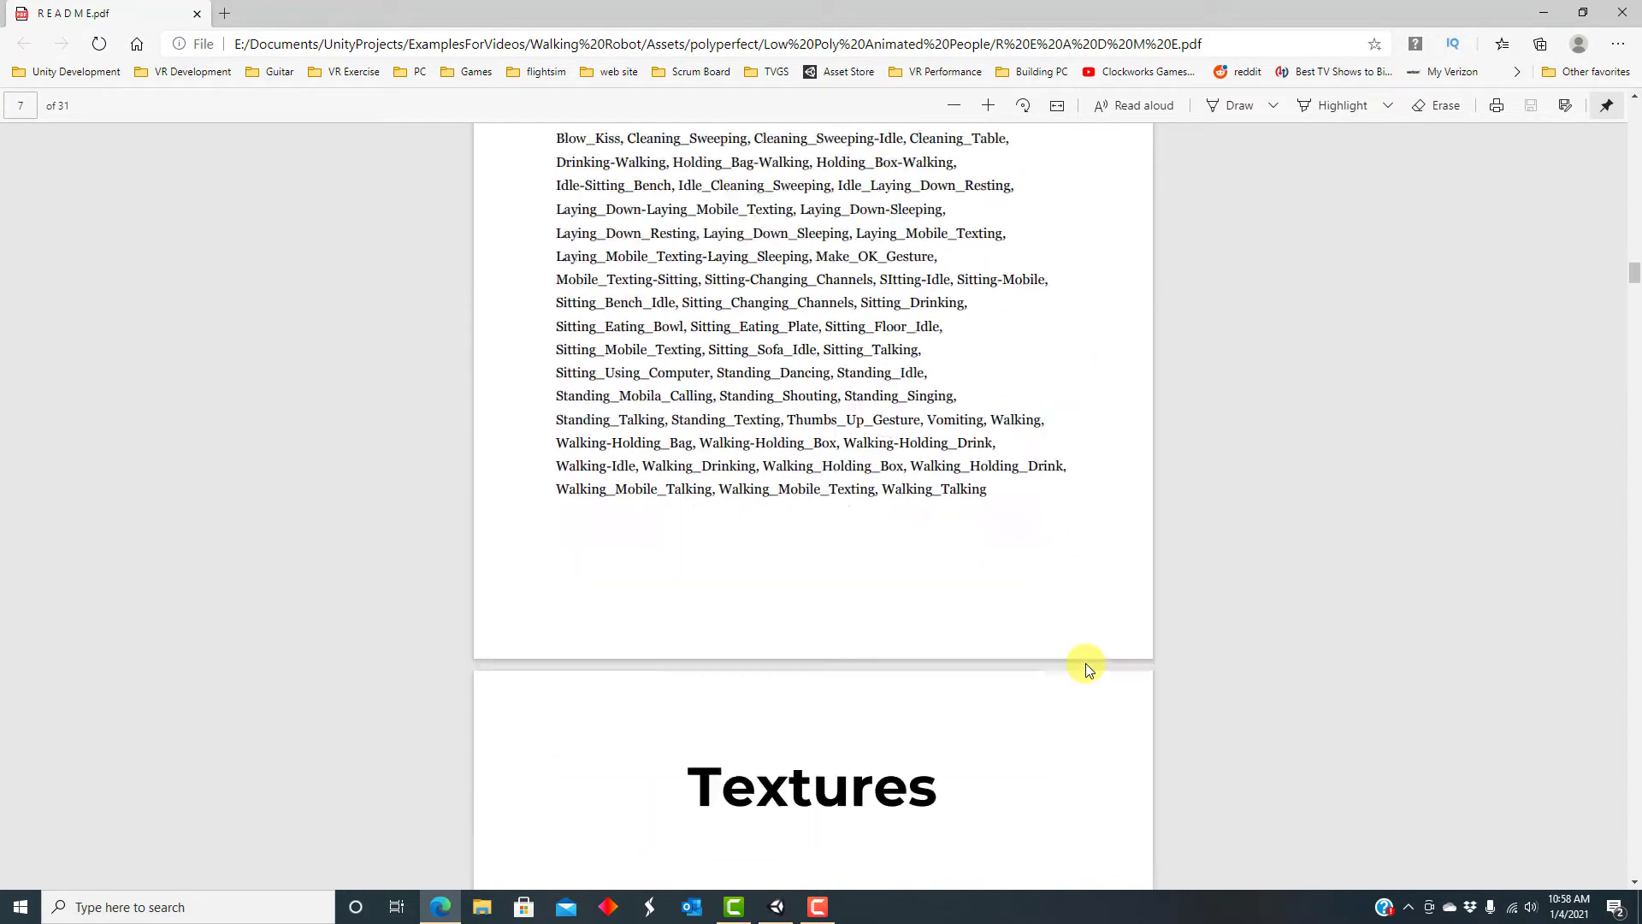
pyautogui.scroll(-15, 1085, 663)
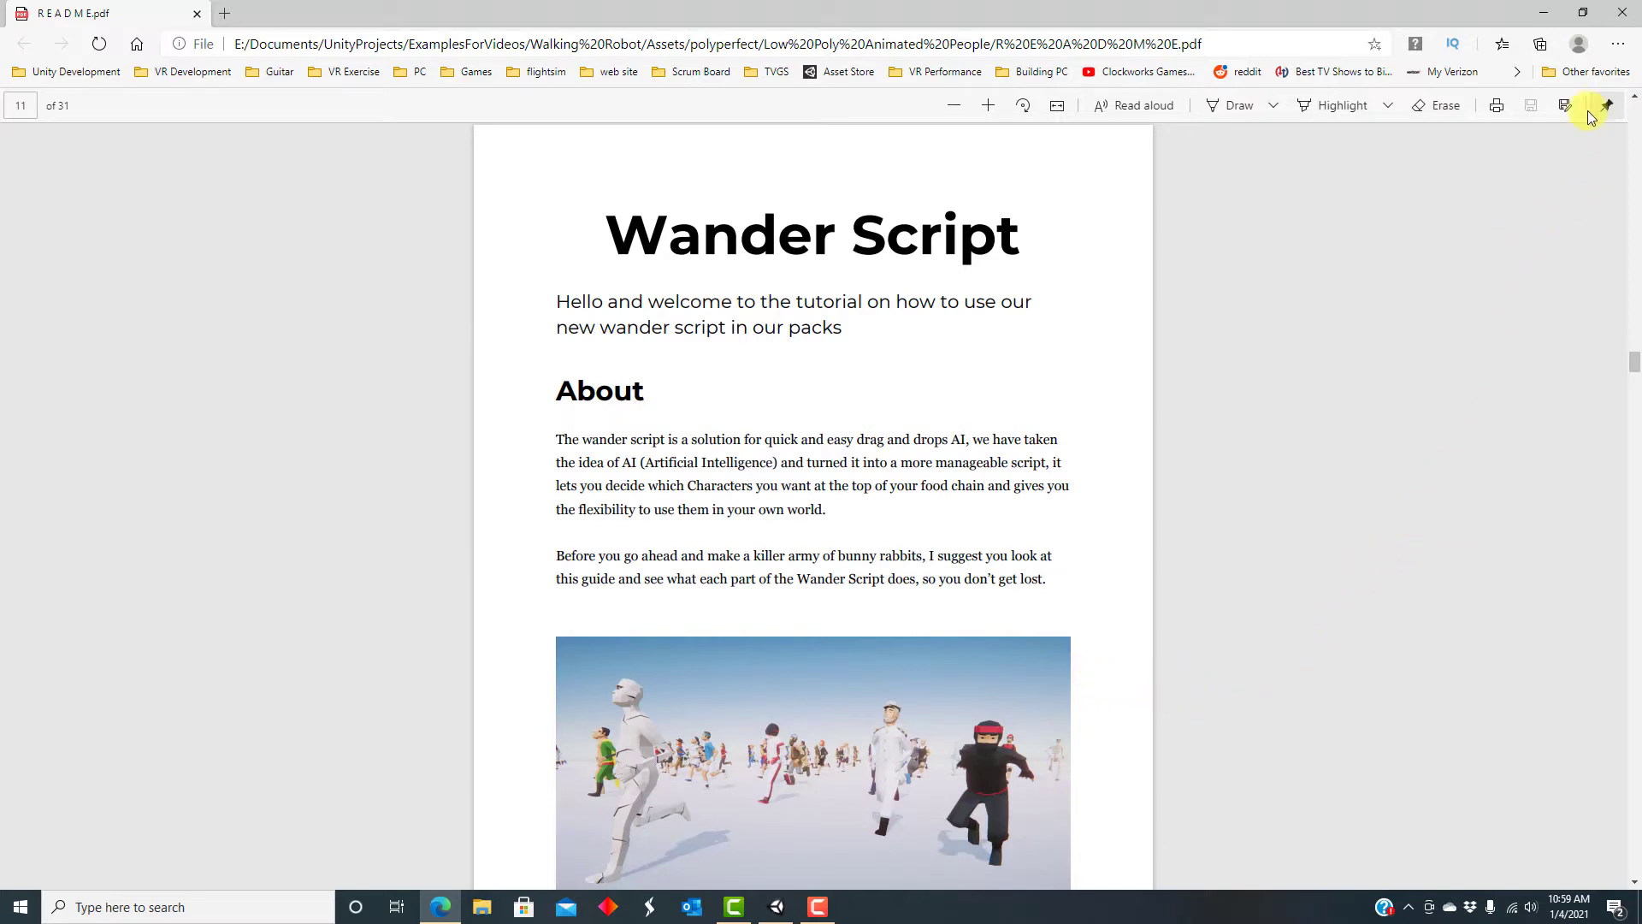
pyautogui.click(1623, 17)
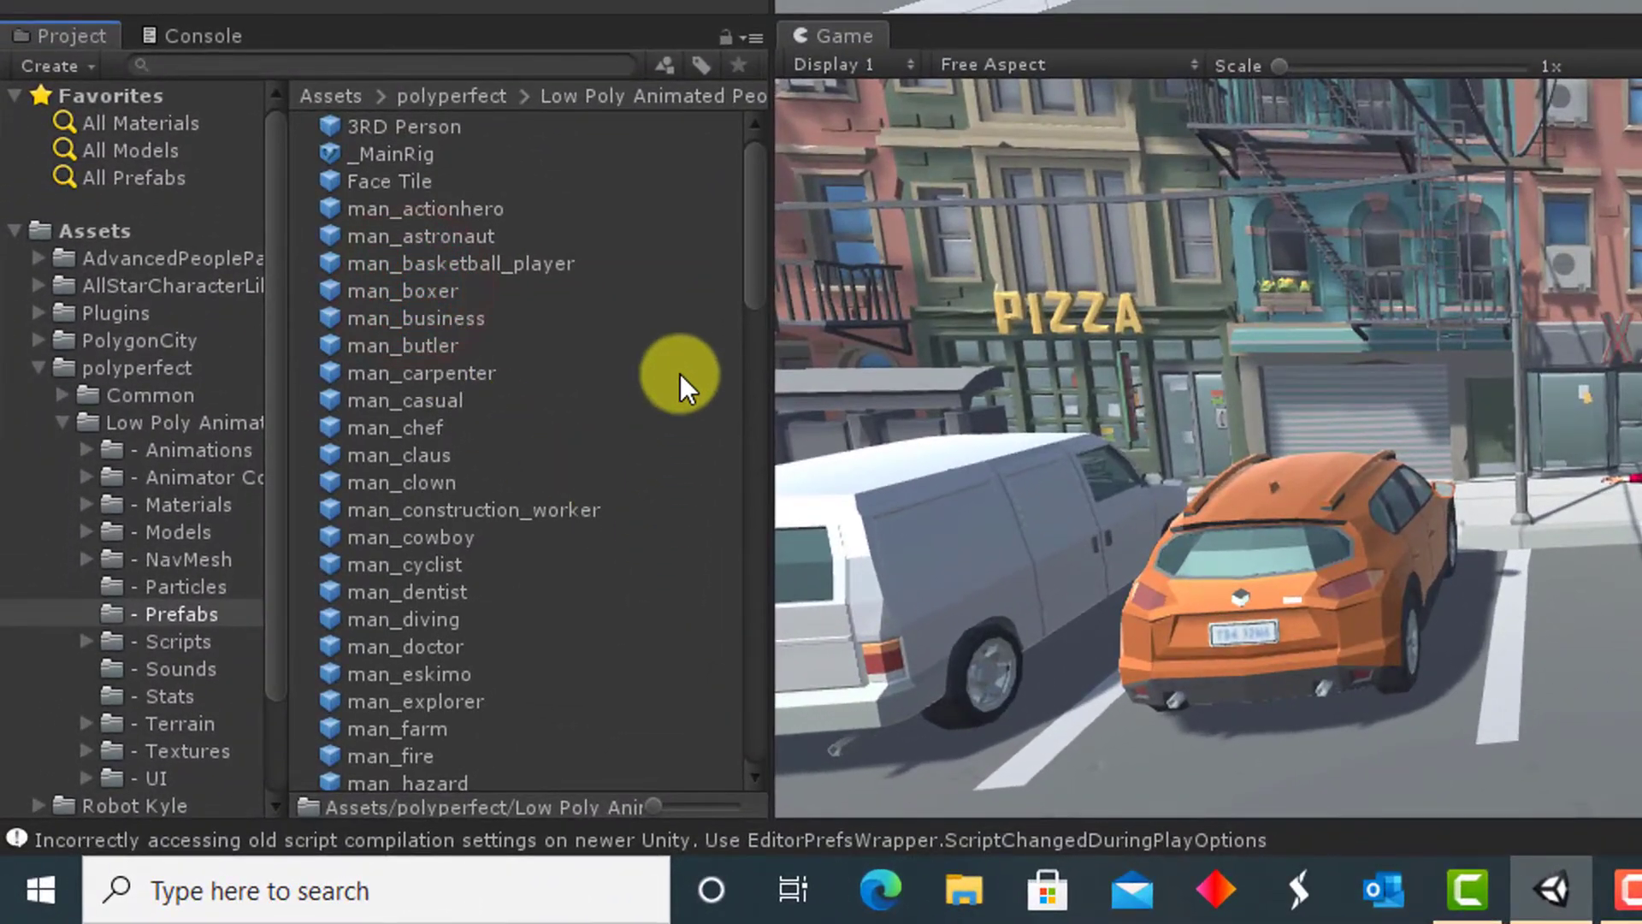
# - Browse the Low Poly Animated People prefabs and preview the female characters from woman_claus through woman_doctor
pyautogui.scroll(-15, 680, 373)
pyautogui.scroll(2, 634, 393)
pyautogui.click(376, 407)
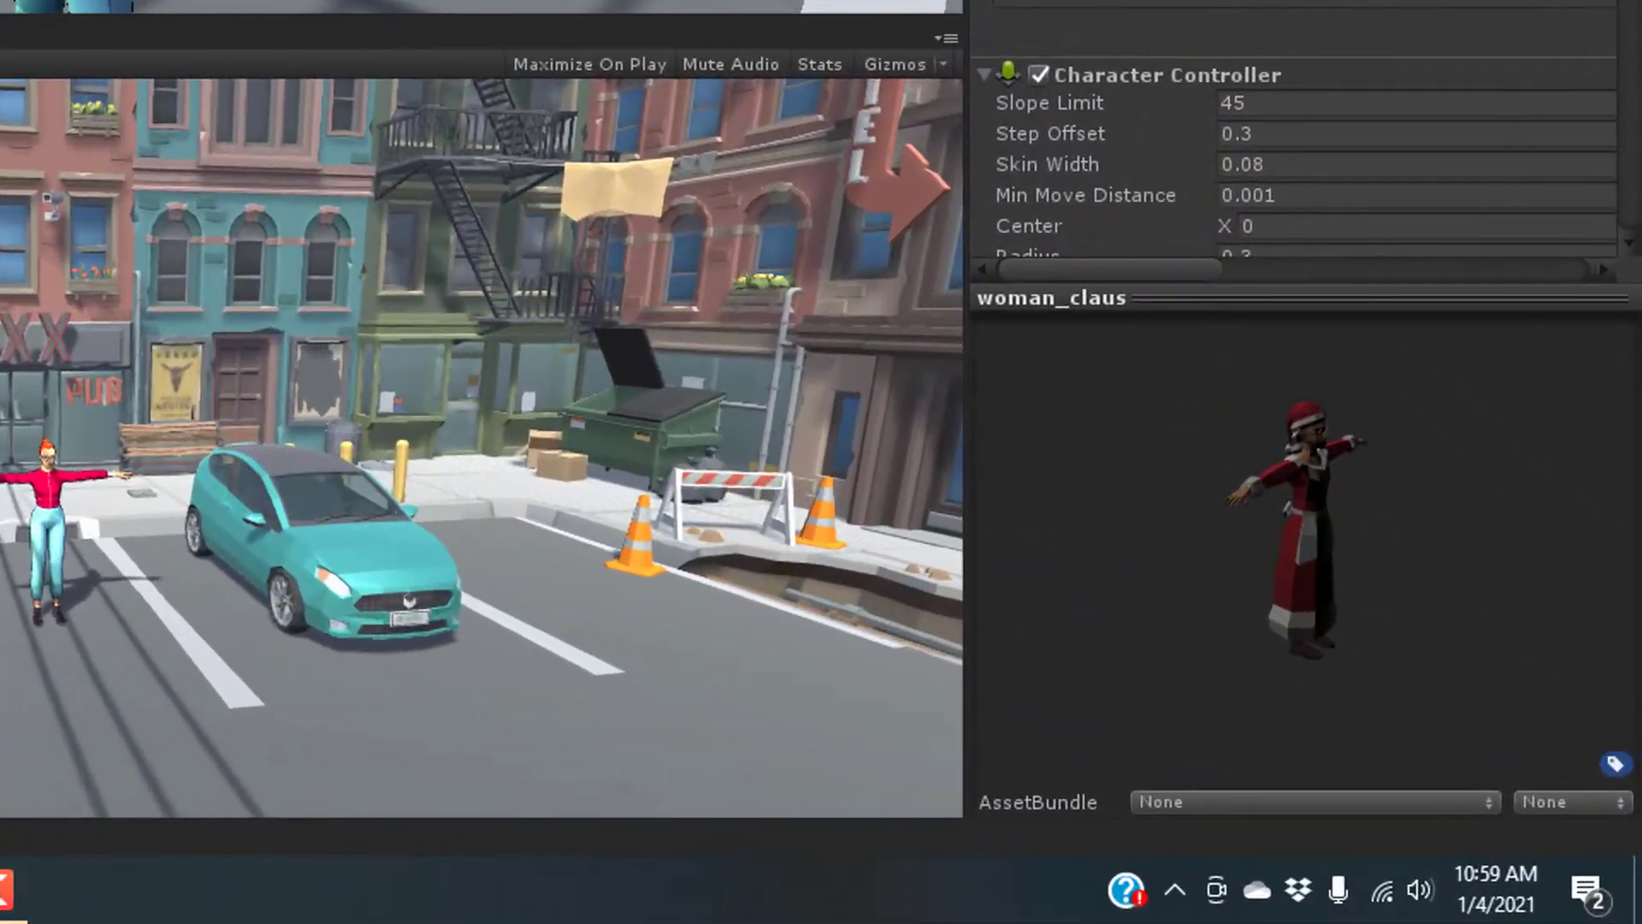
pyautogui.press('Down')
pyautogui.press('Down')
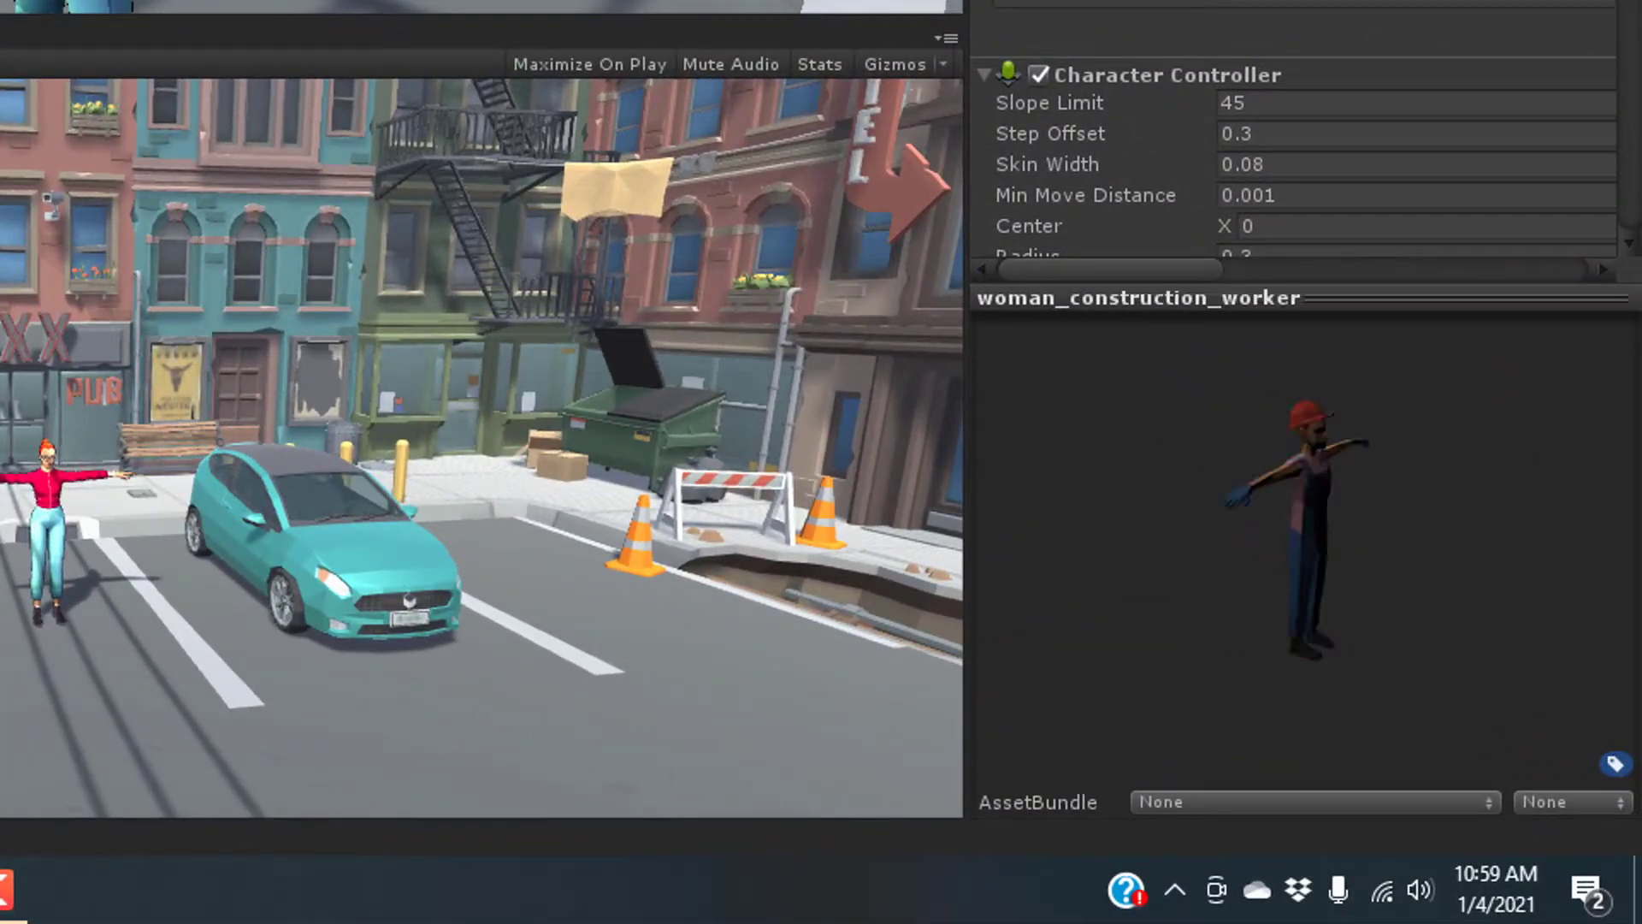
pyautogui.press('Down')
pyautogui.press('Down')
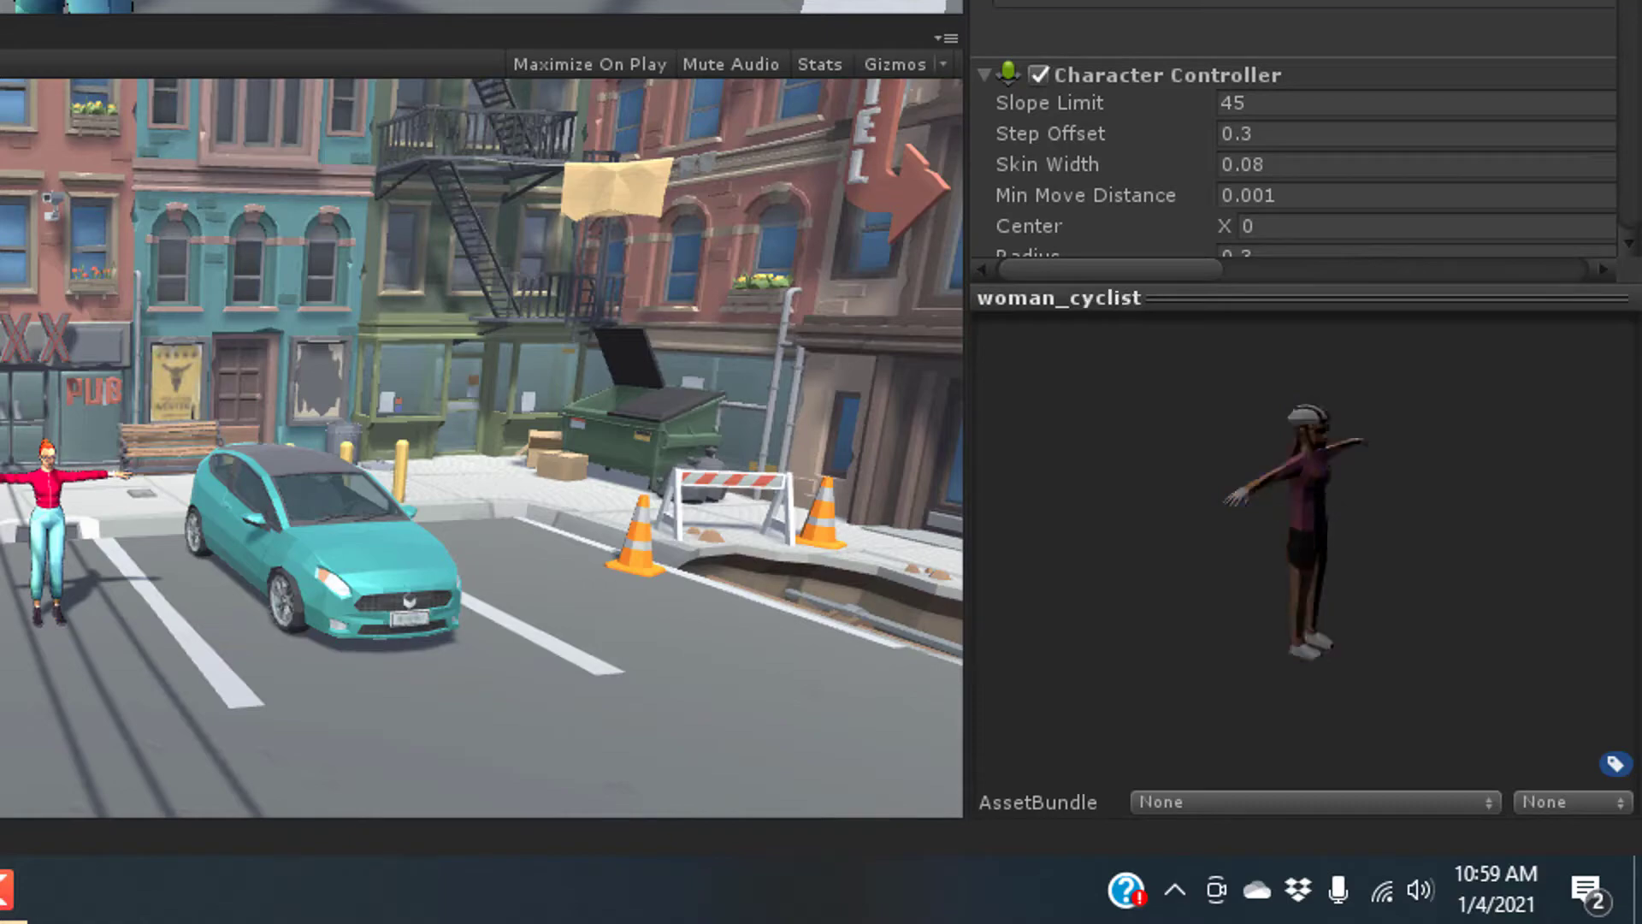
pyautogui.press('Down')
pyautogui.press('Down')
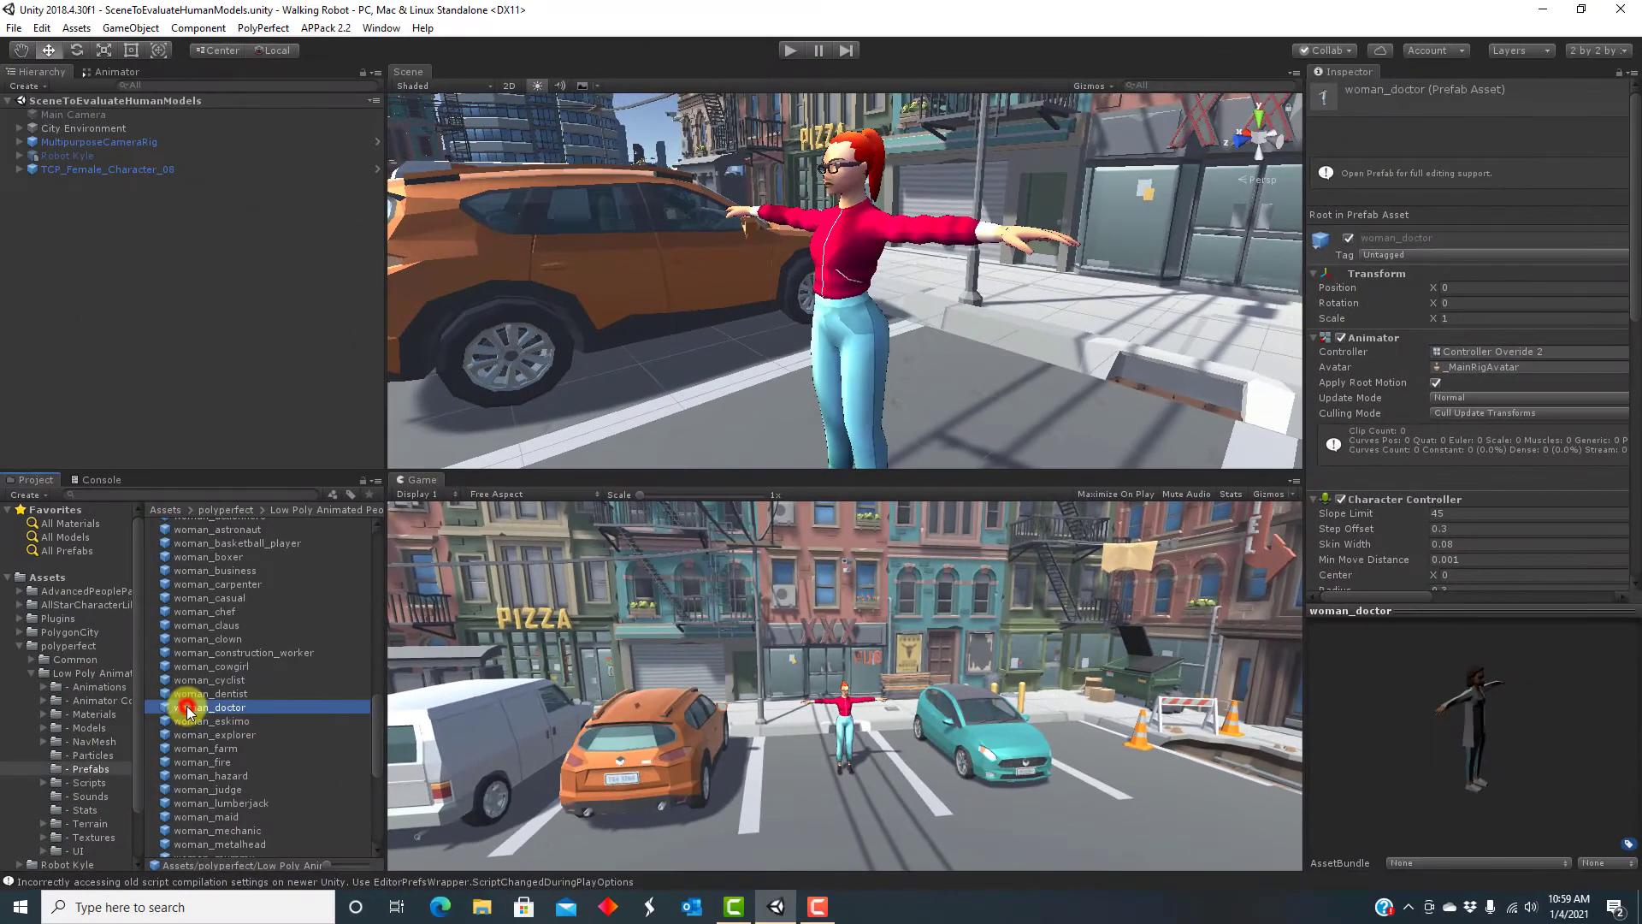
# - Place the woman_doctor prefab beside TCP_Female_Character_08 at about Z 22.37 and list it last in the scene hierarchy
pyautogui.moveTo(188, 711); pyautogui.dragTo(715, 438)
pyautogui.moveTo(583, 398); pyautogui.dragTo(885, 365, button='right')
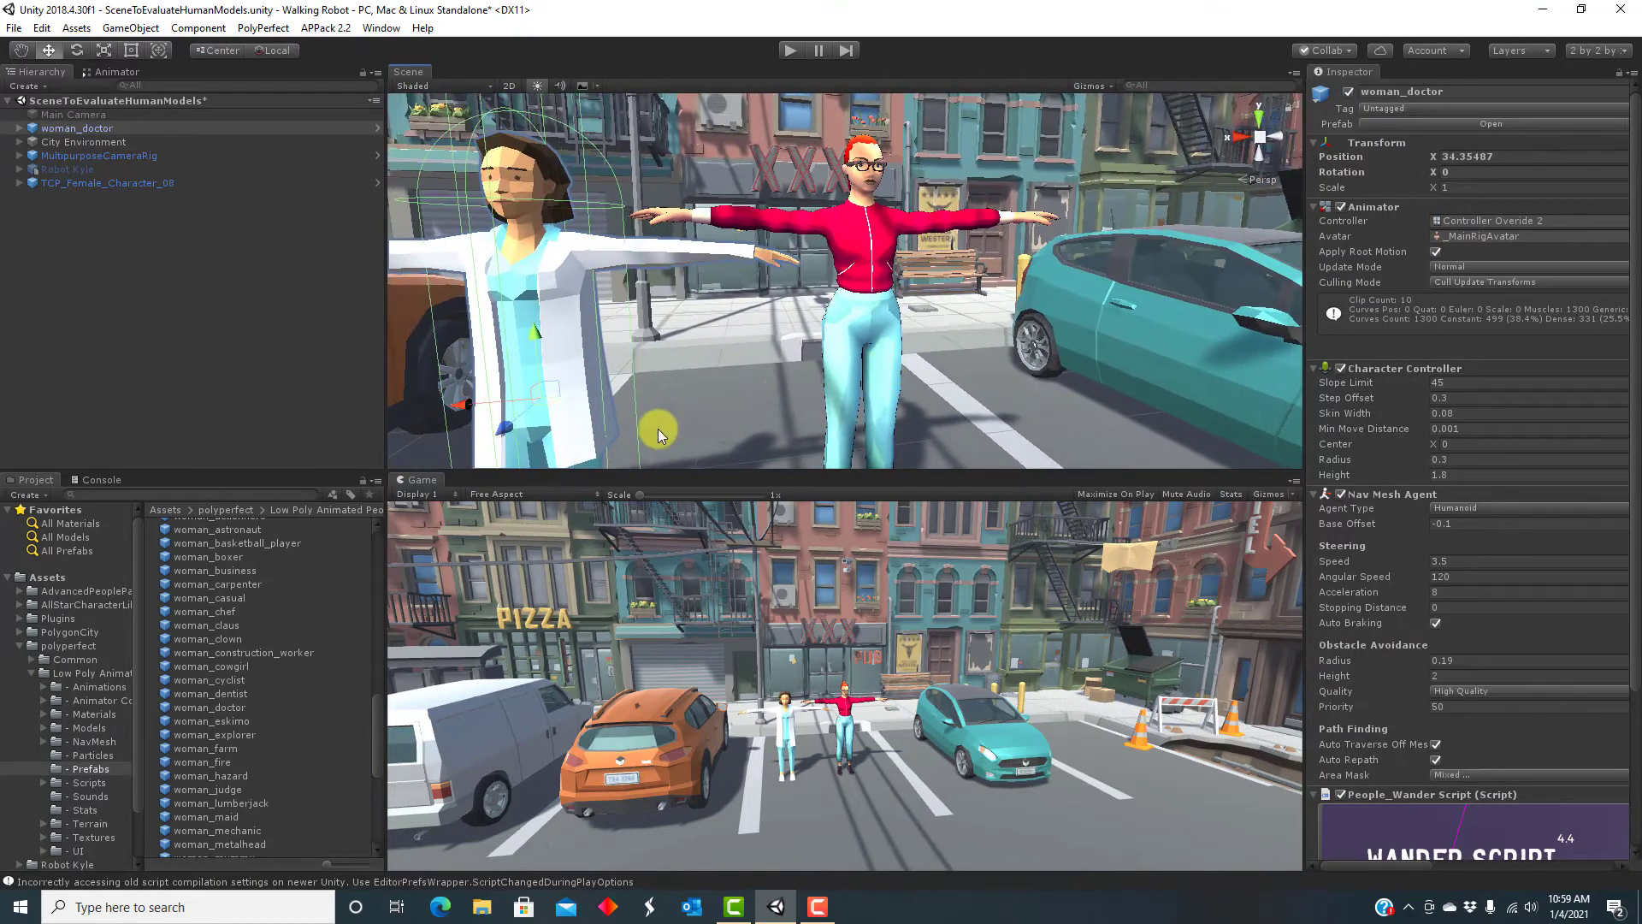
pyautogui.moveTo(554, 416); pyautogui.dragTo(614, 365)
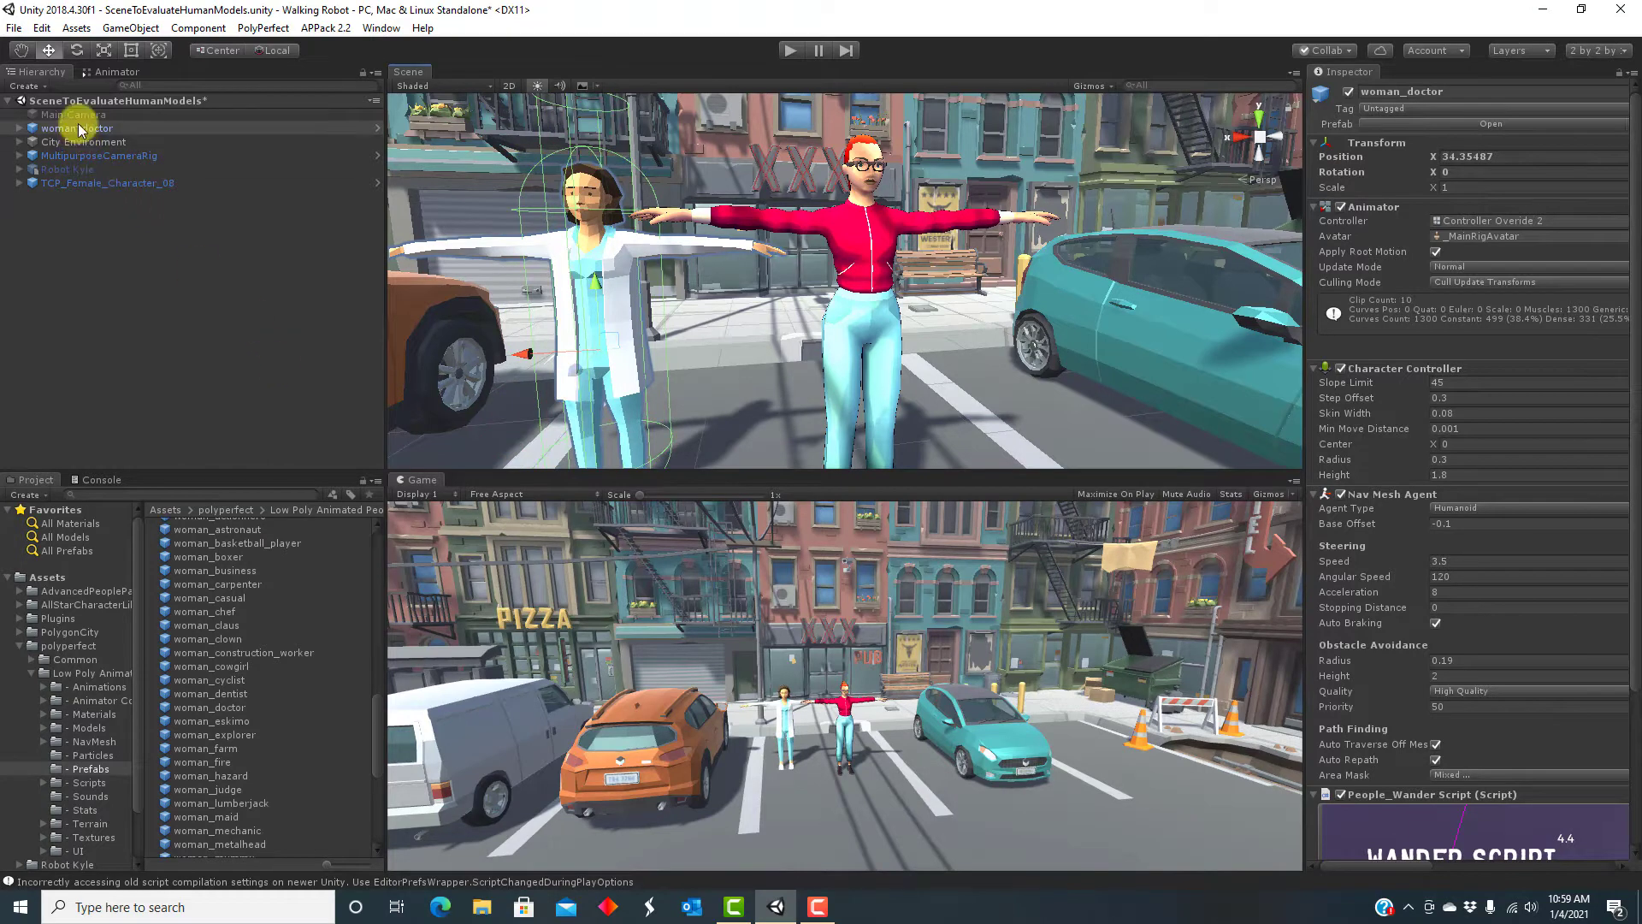
pyautogui.moveTo(79, 129); pyautogui.dragTo(85, 192)
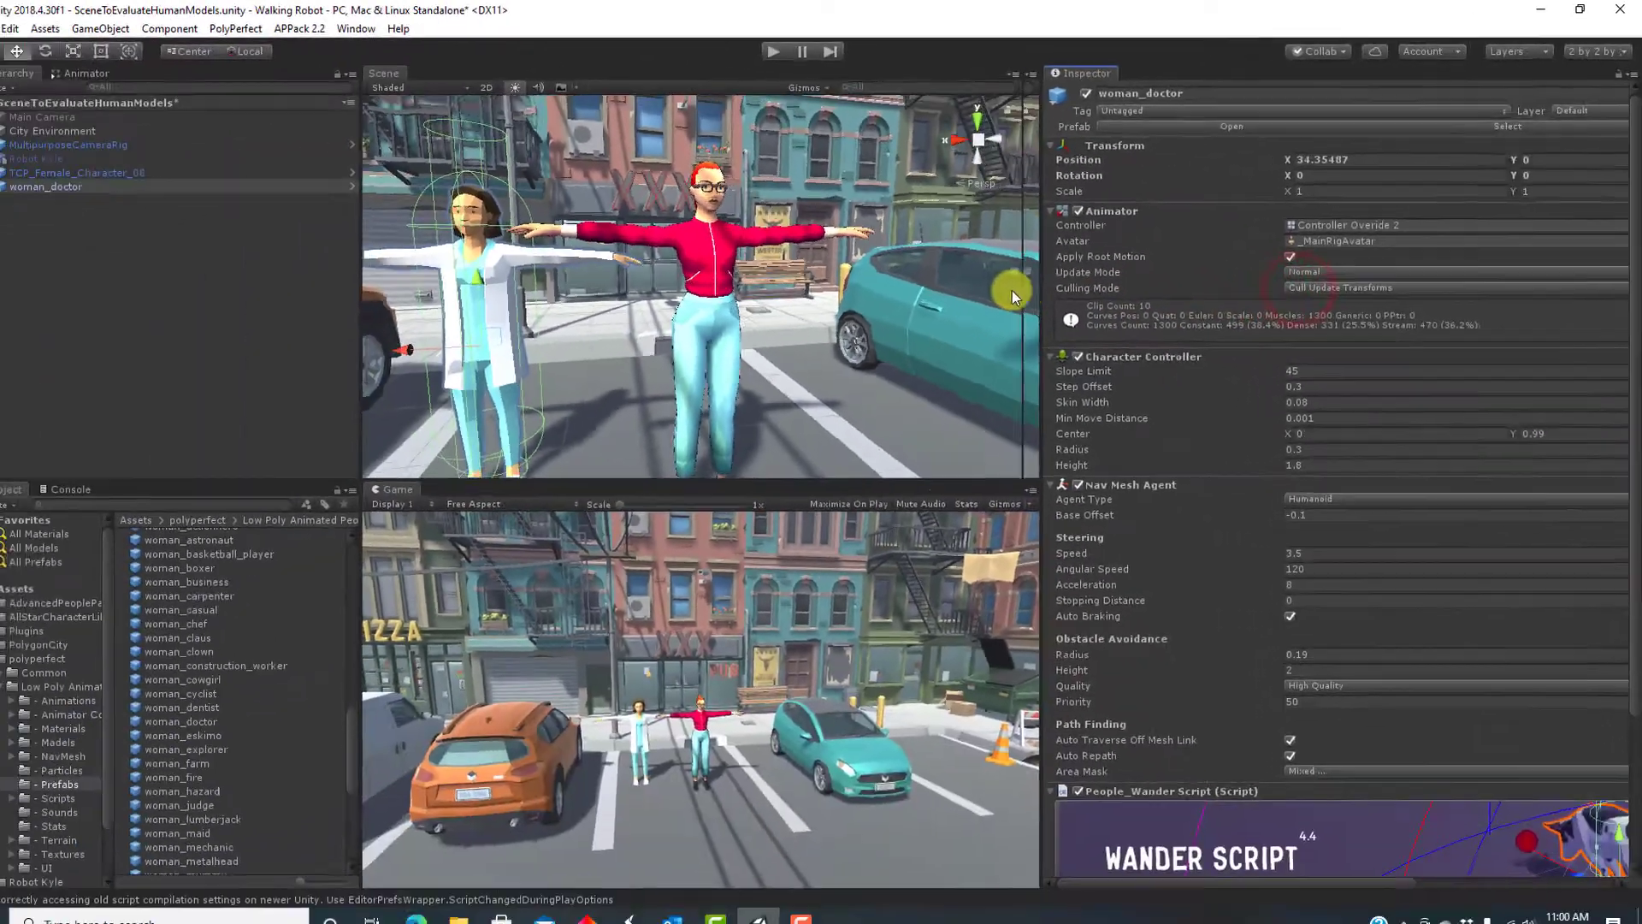
# - Review the components of woman_doctor in a wider Inspector and remove its People_Wander Script
pyautogui.moveTo(1040, 290); pyautogui.dragTo(629, 286)
pyautogui.scroll(-3, 1150, 784)
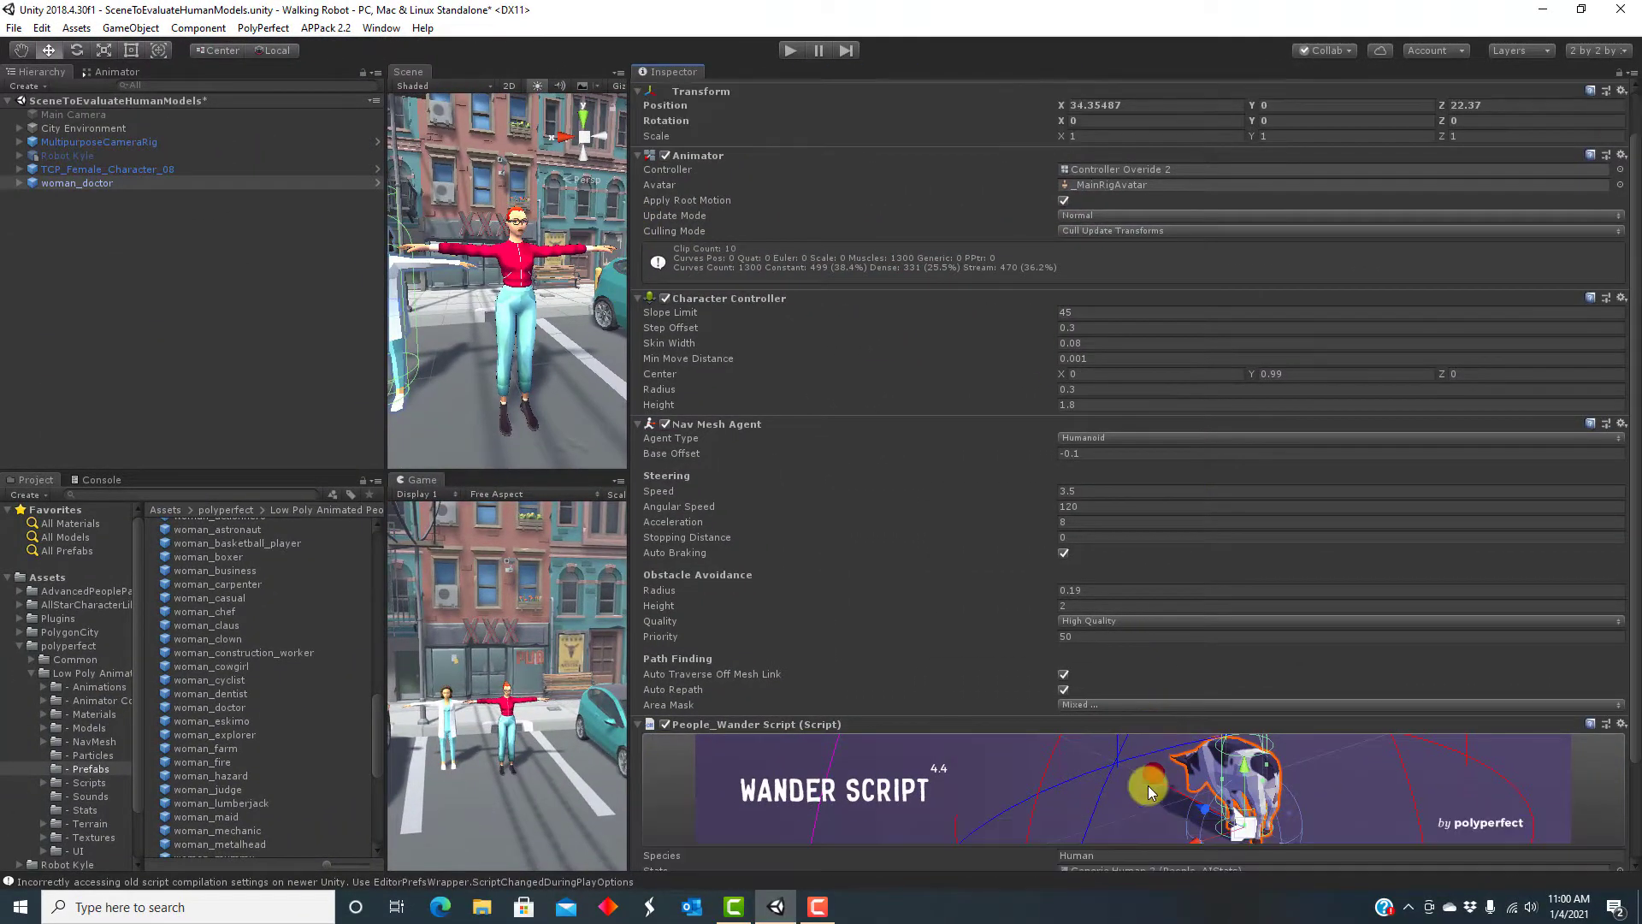
pyautogui.scroll(3, 1146, 783)
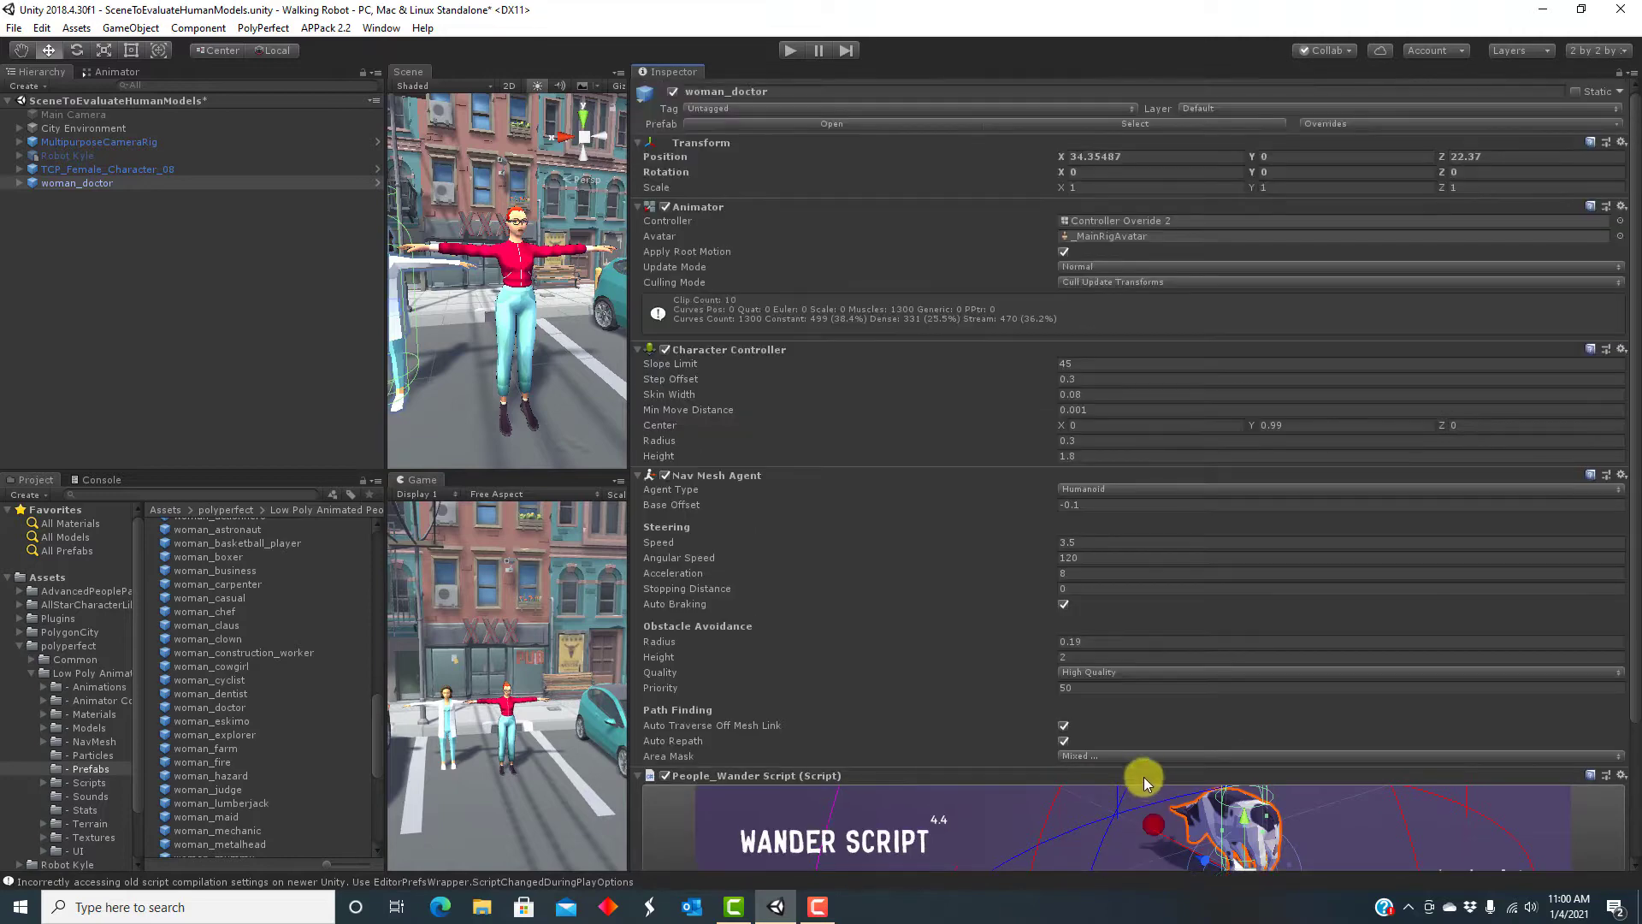
pyautogui.moveTo(629, 523); pyautogui.dragTo(668, 524)
pyautogui.scroll(-4, 1480, 572)
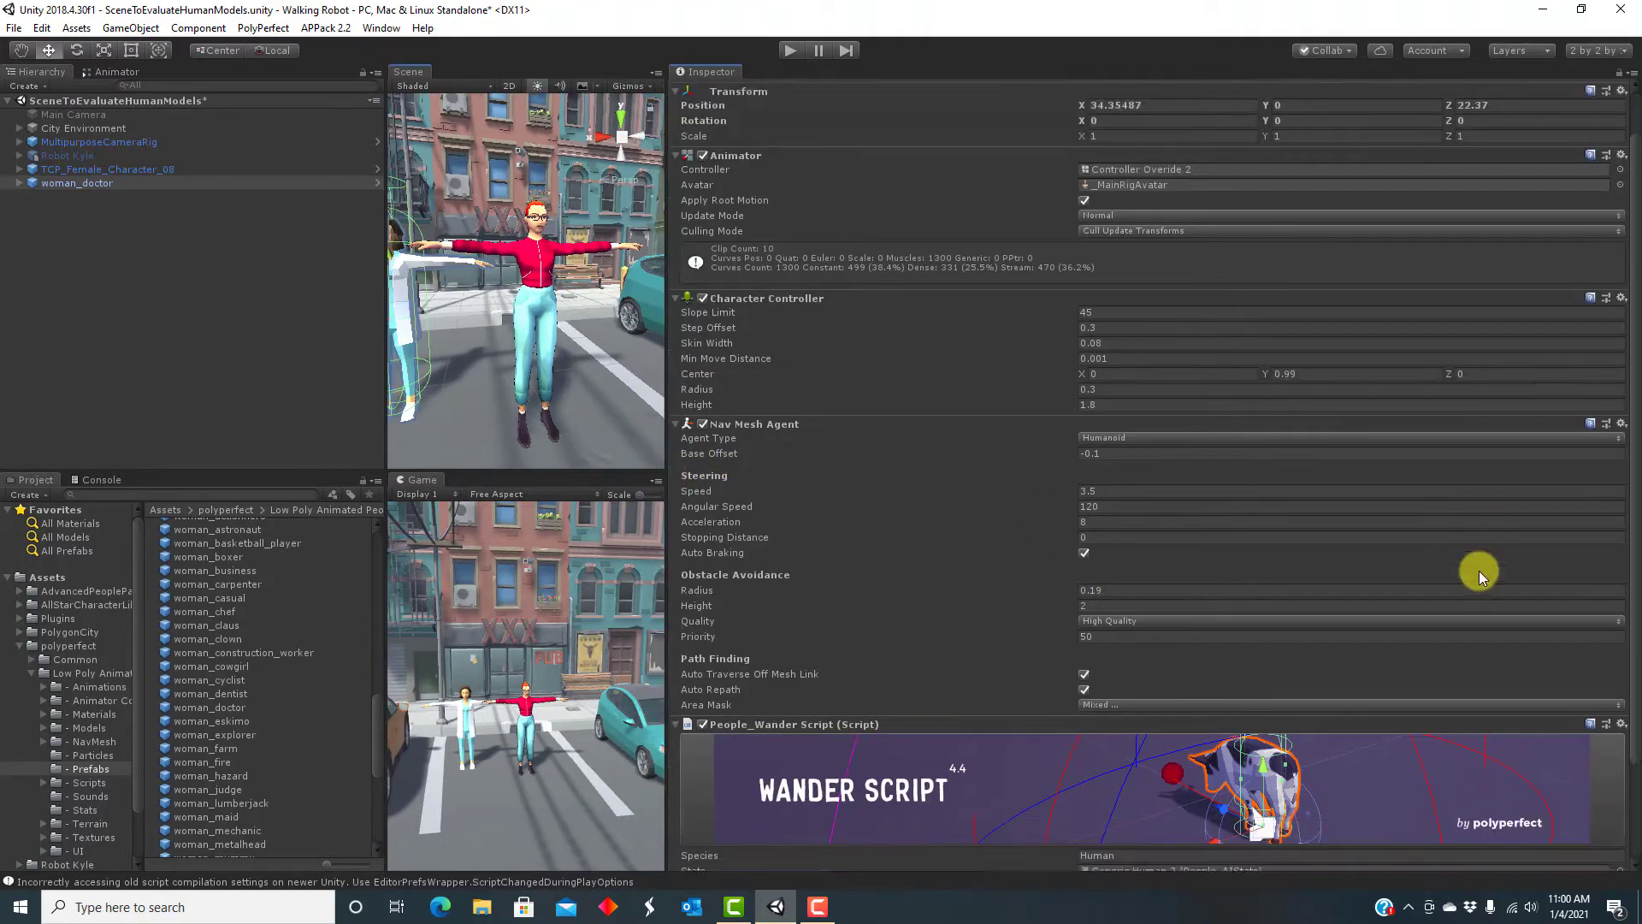
pyautogui.click(1621, 621)
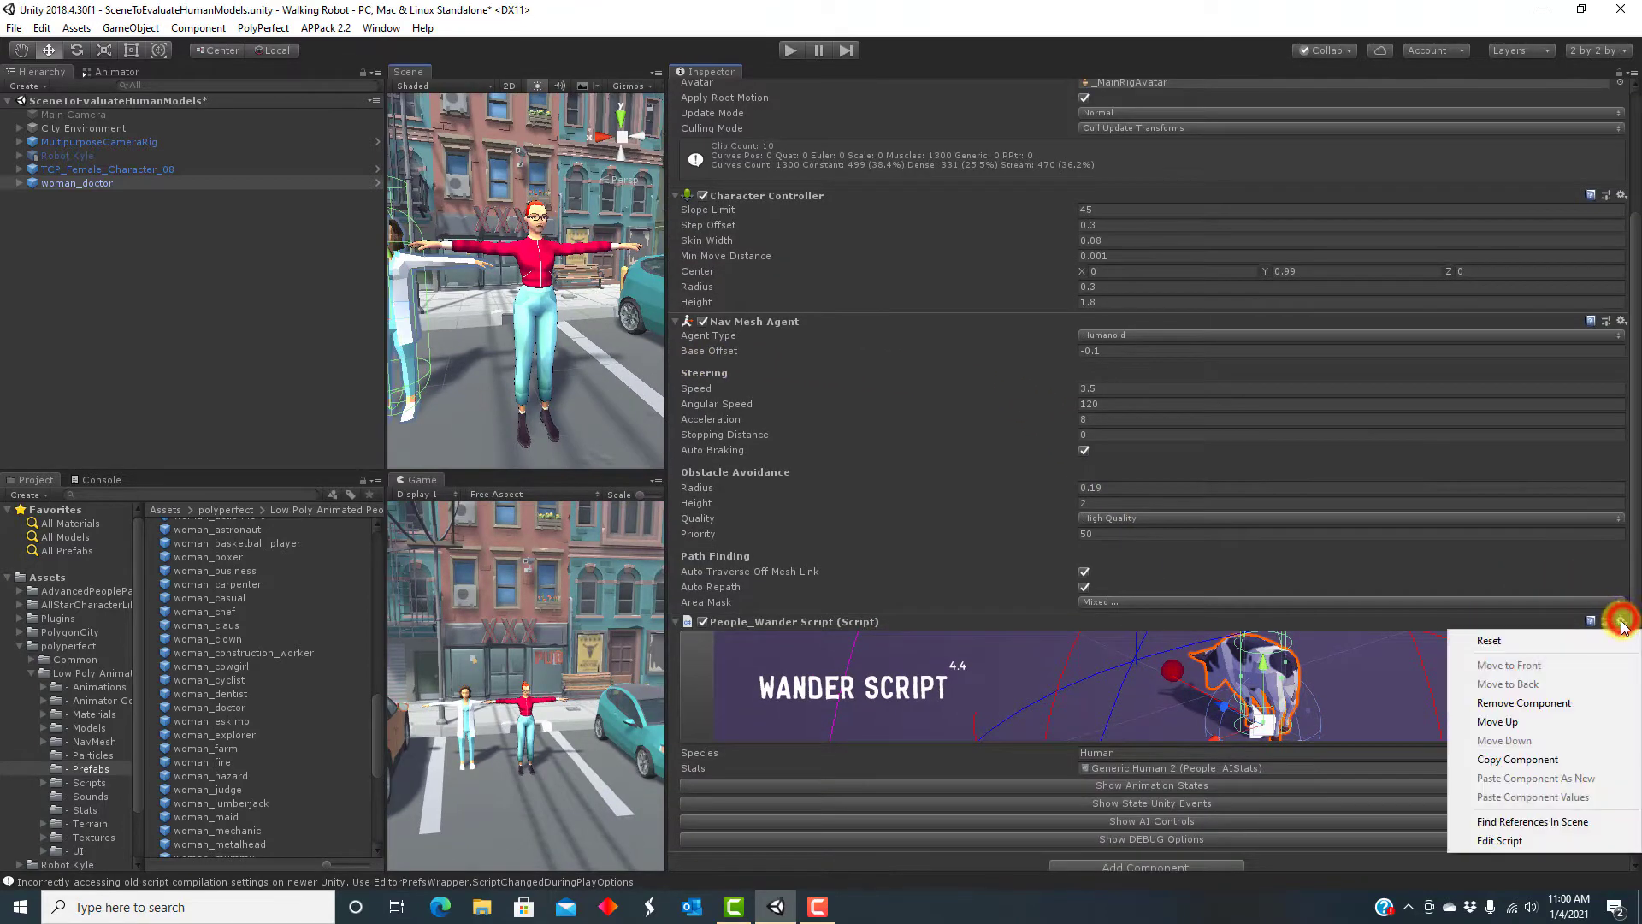
pyautogui.click(1600, 704)
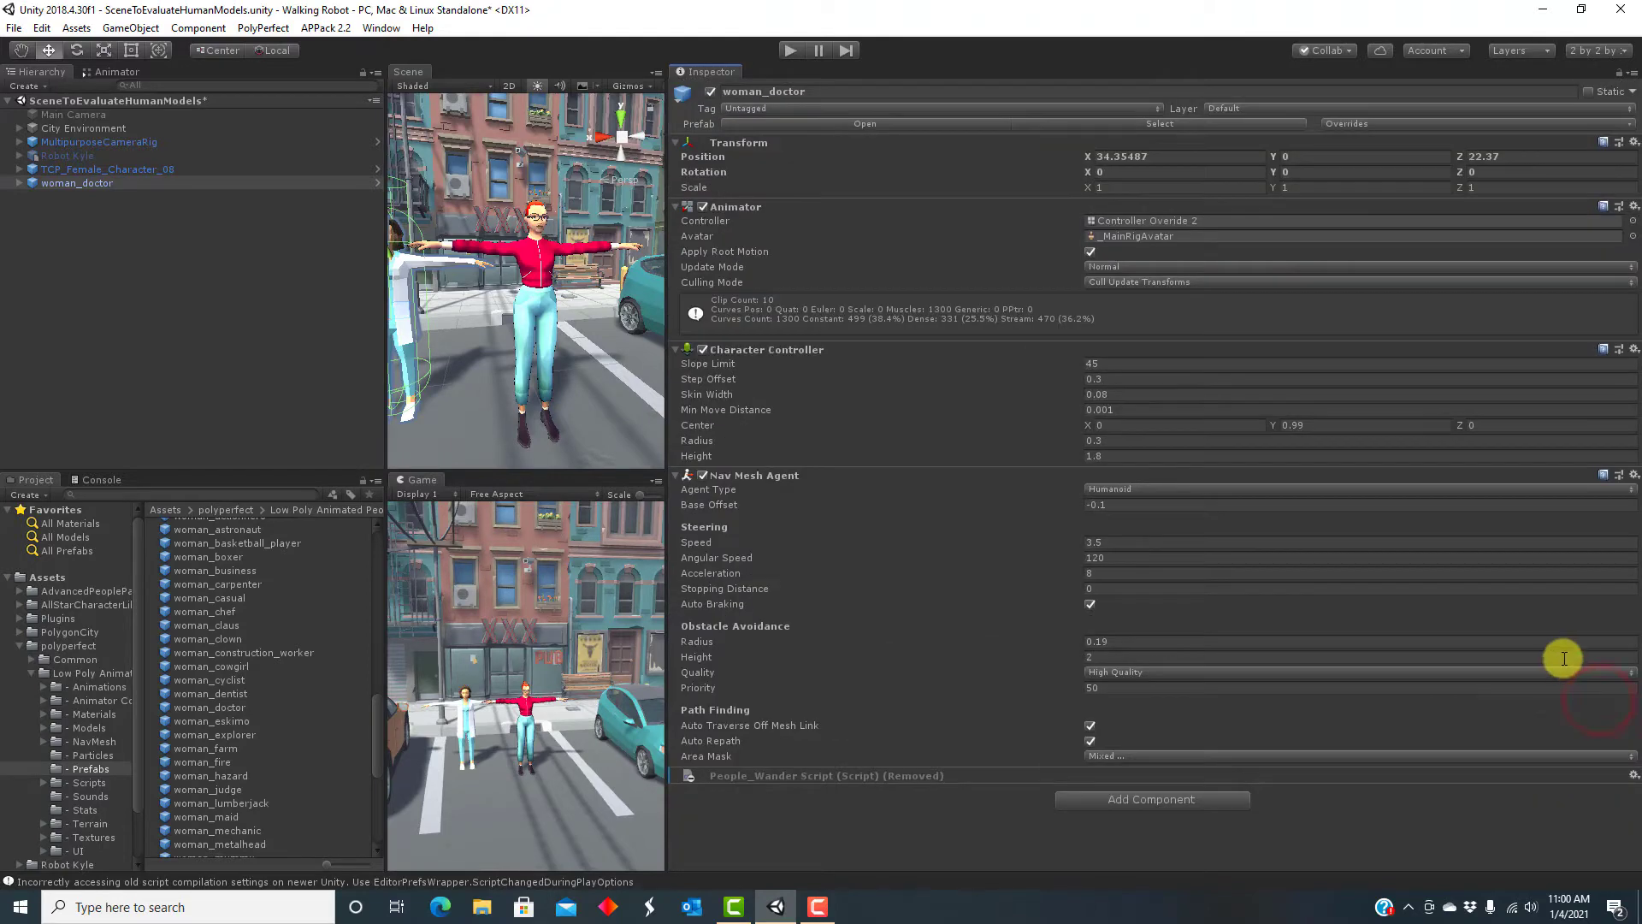
# - Remove the Character Controller and Nav Mesh Agent components from woman_doctor and narrow the Inspector again
pyautogui.click(1633, 350)
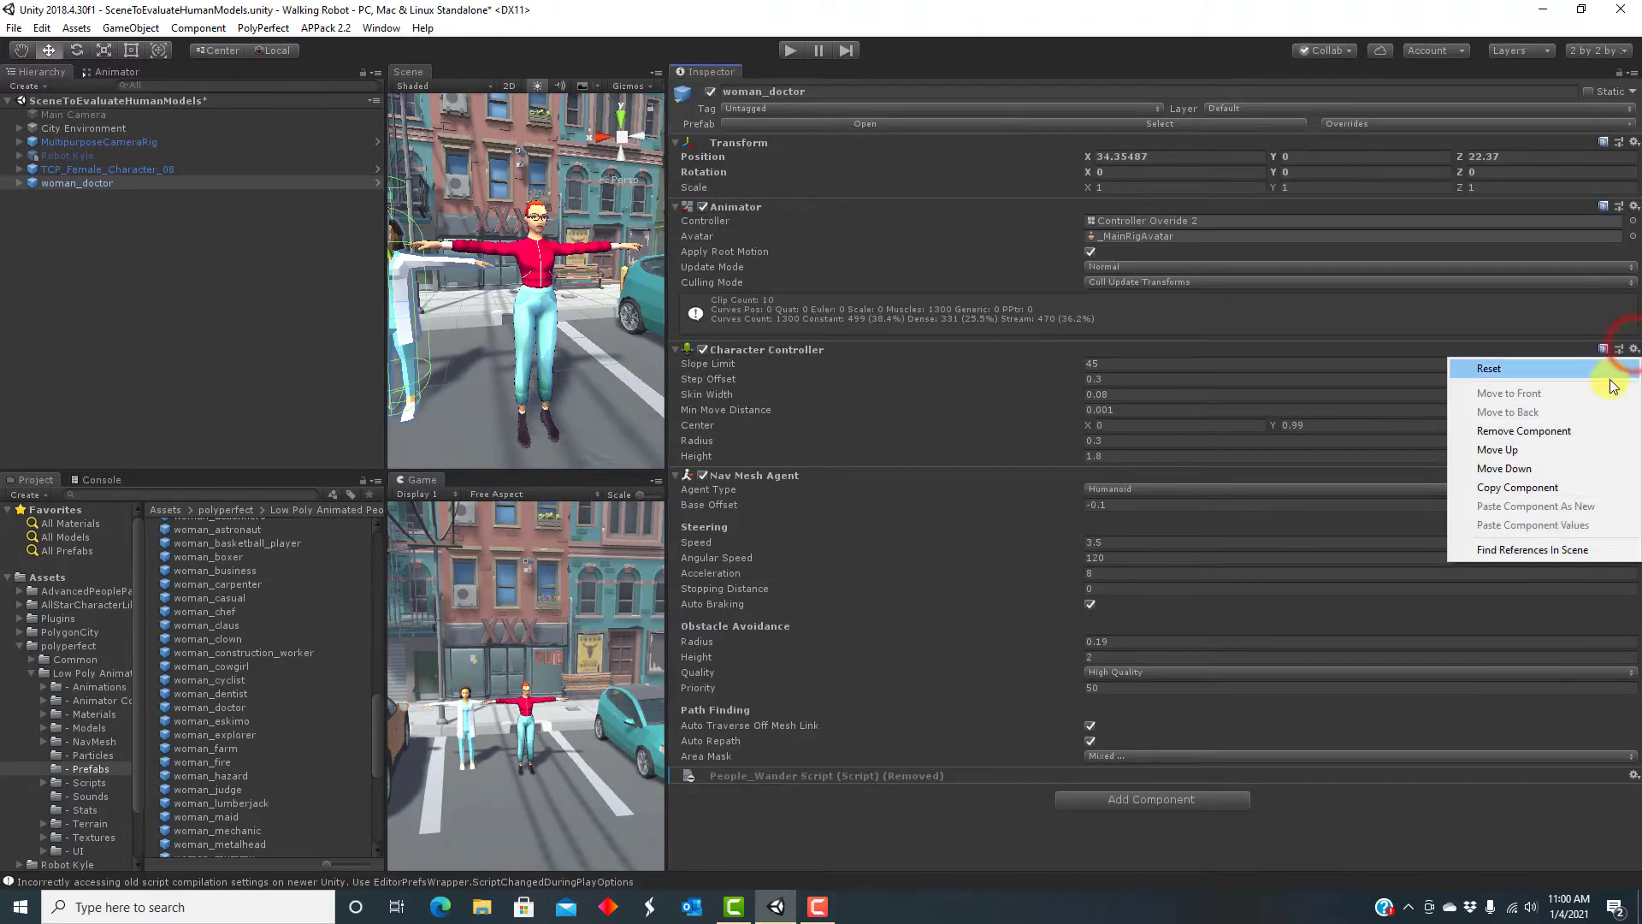
pyautogui.click(1600, 431)
pyautogui.click(1633, 366)
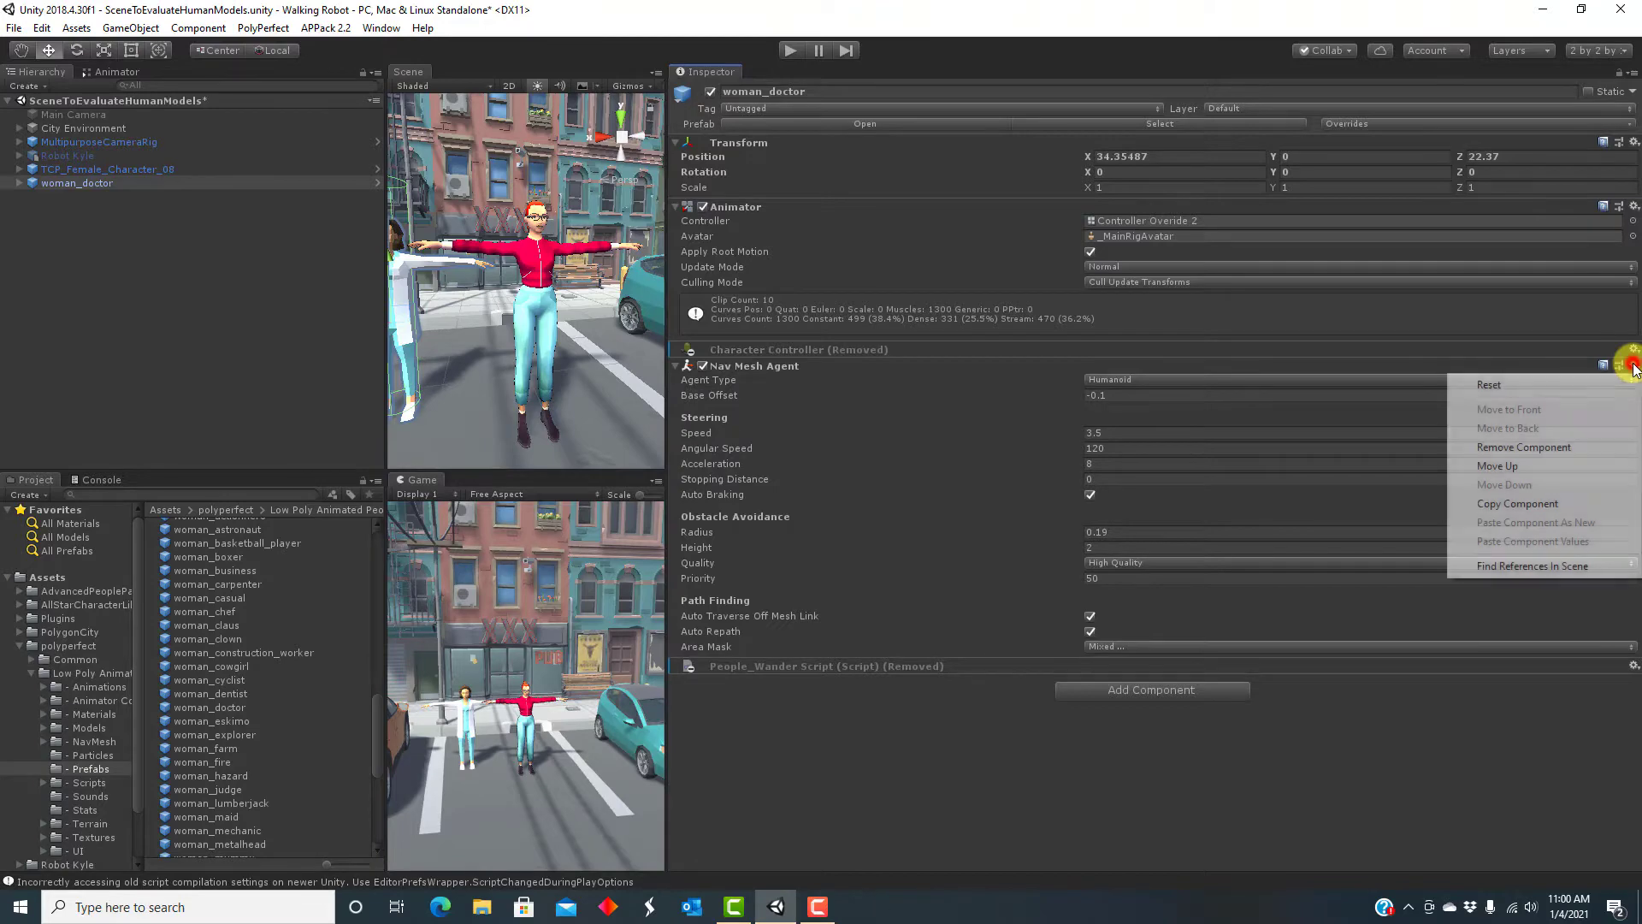
pyautogui.click(1604, 450)
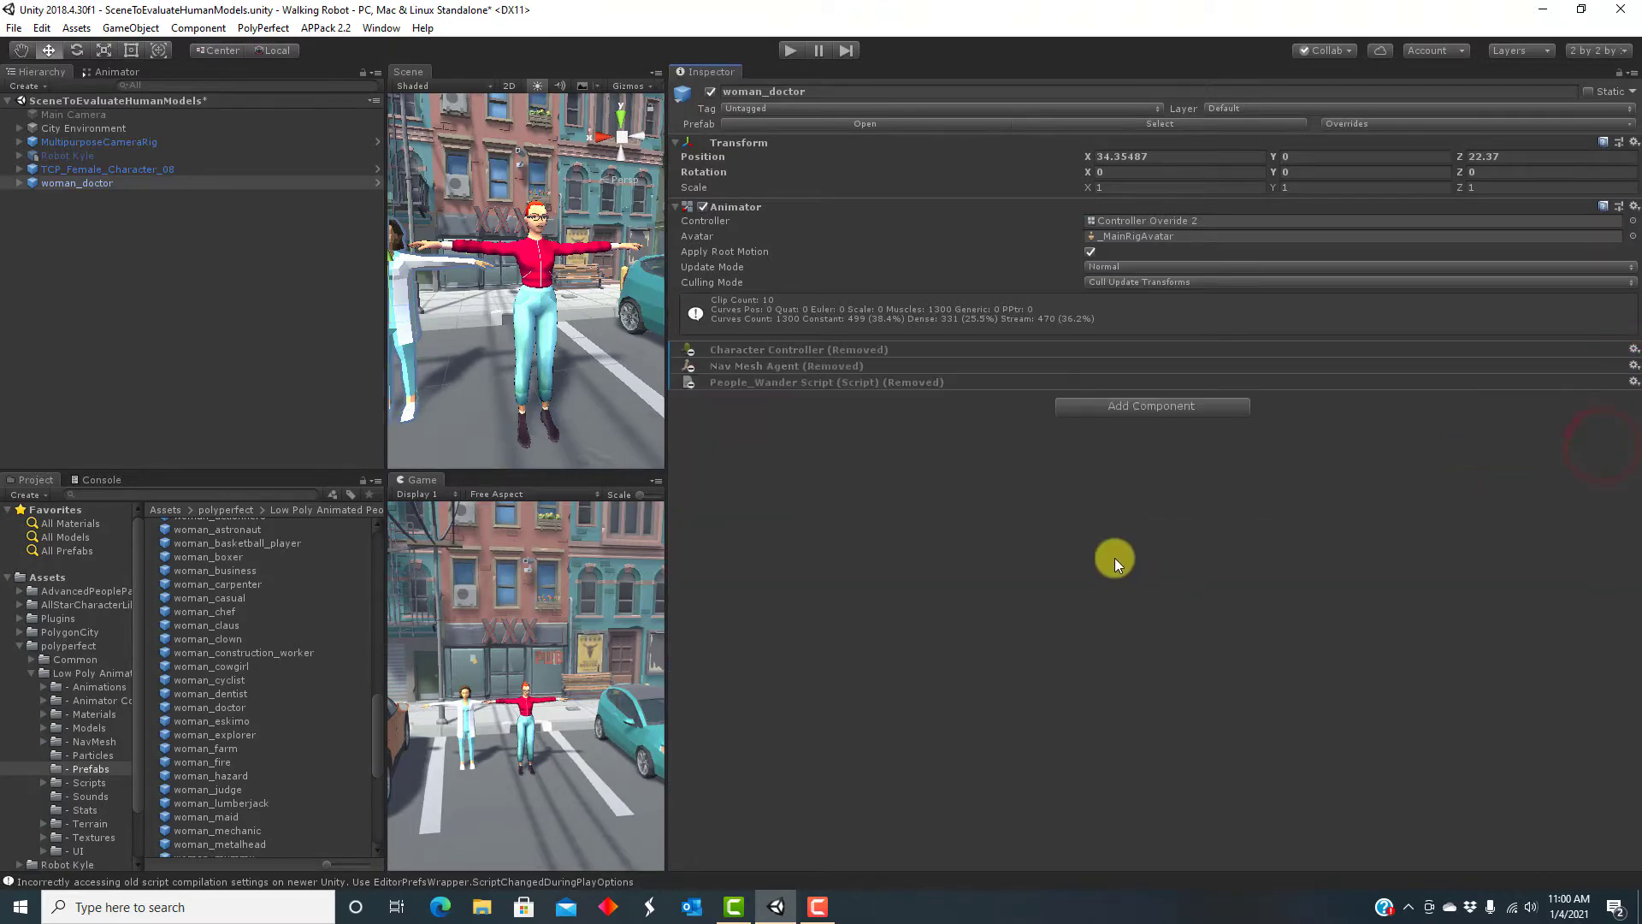
pyautogui.moveTo(668, 621); pyautogui.dragTo(1313, 593)
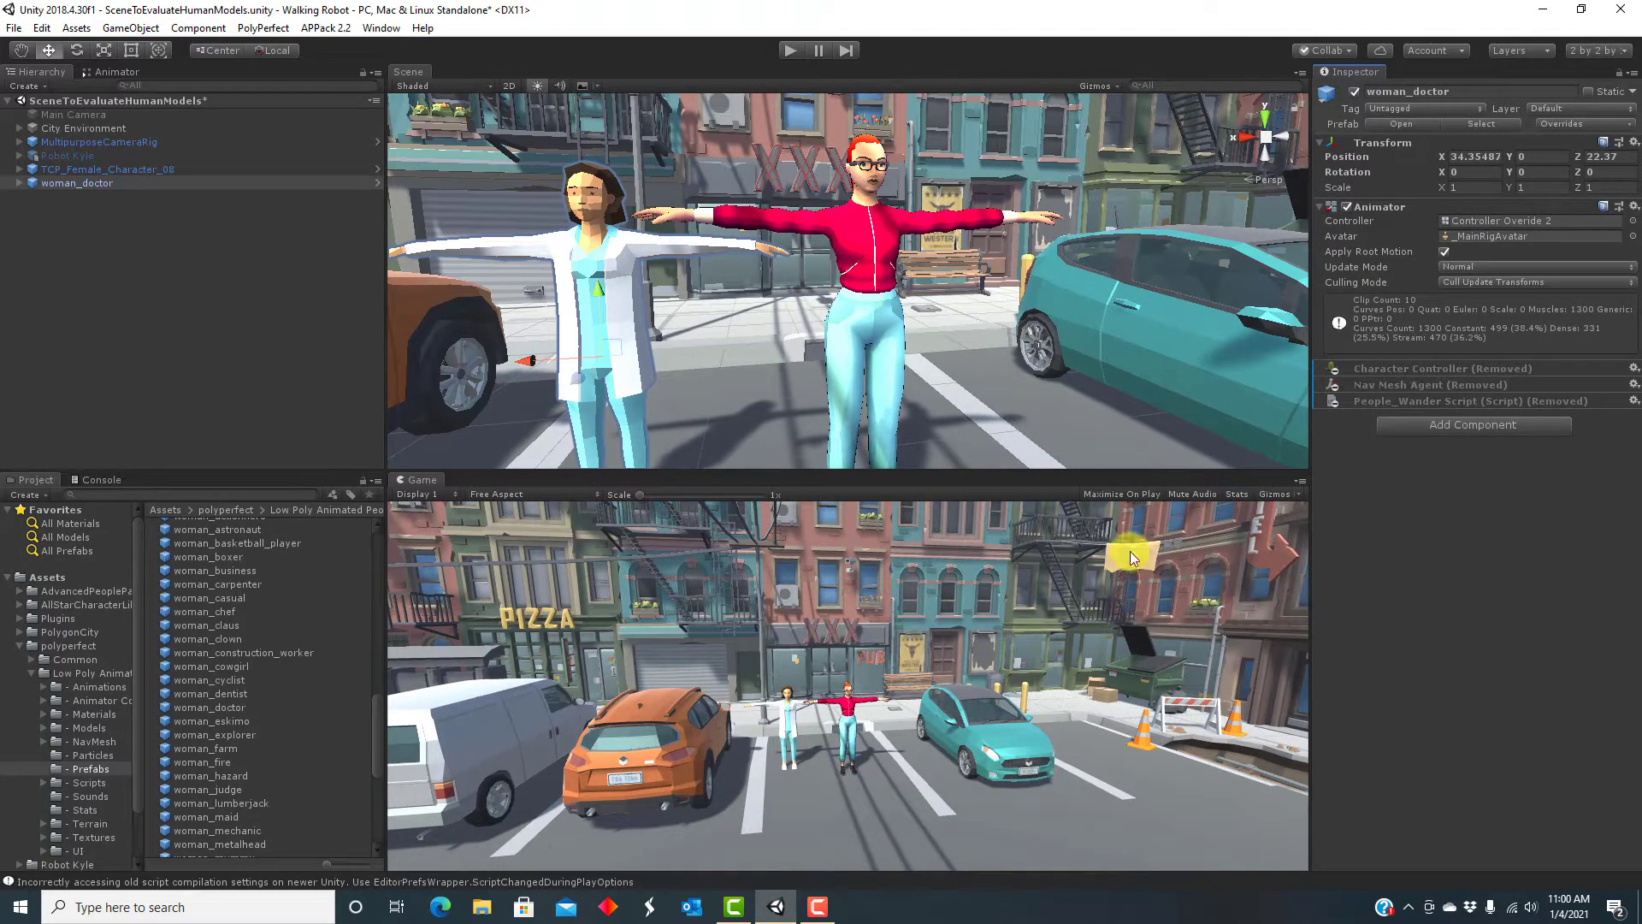
# - Copy the Transform values of TCP_Female_Character_08 onto woman_doctor so both stand in the same place
pyautogui.click(163, 169)
pyautogui.click(1621, 142)
pyautogui.click(1596, 224)
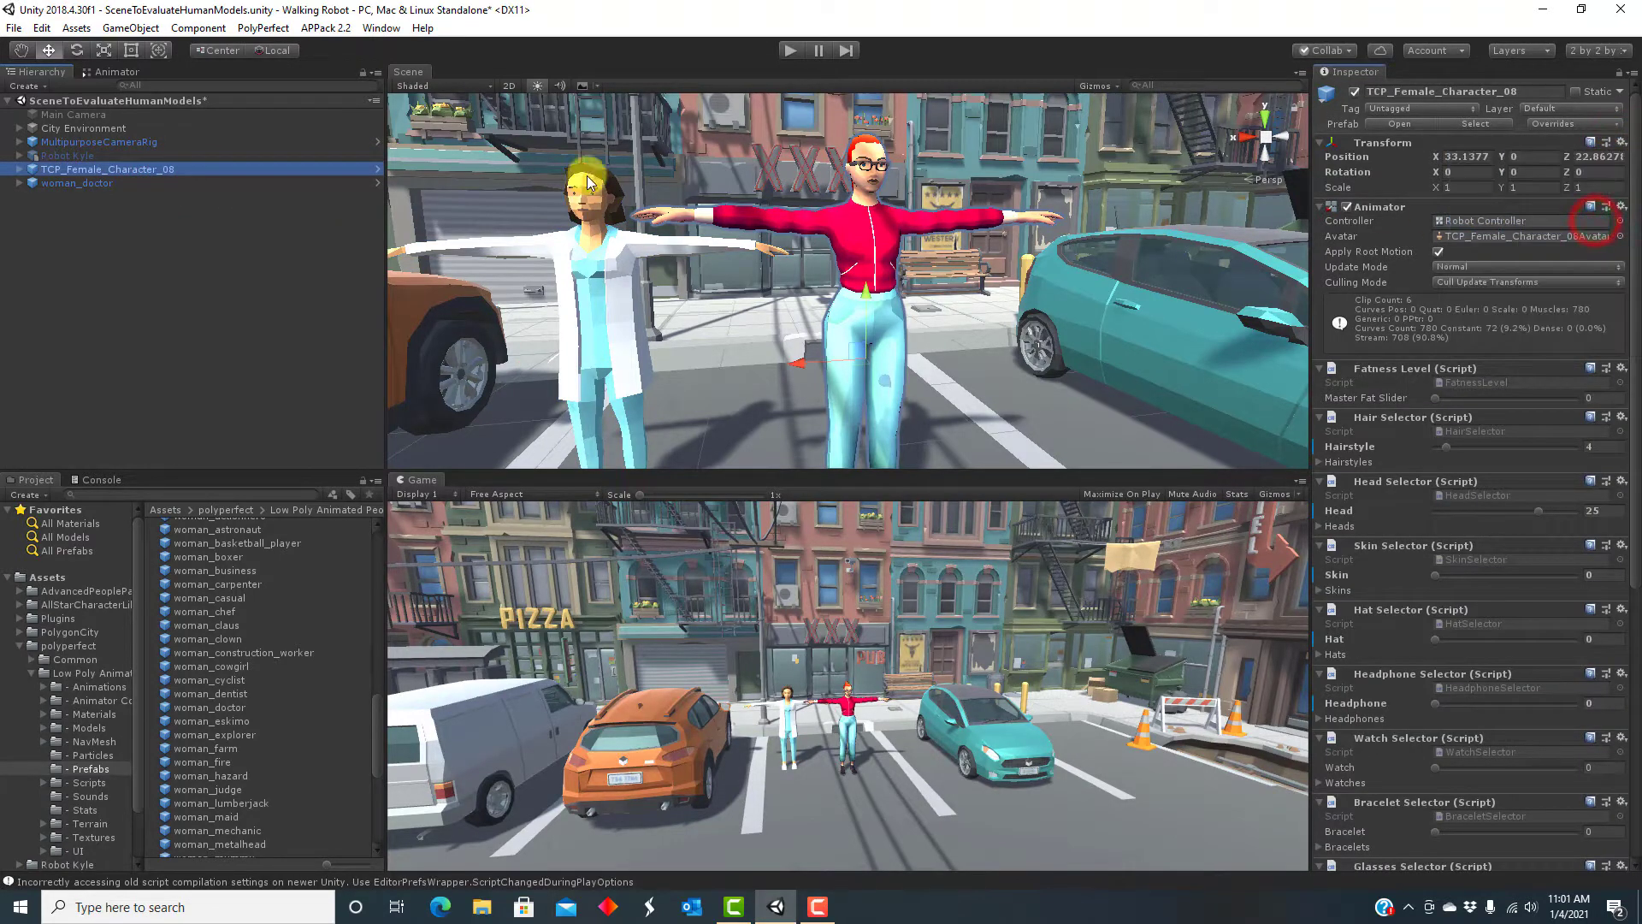
pyautogui.click(141, 184)
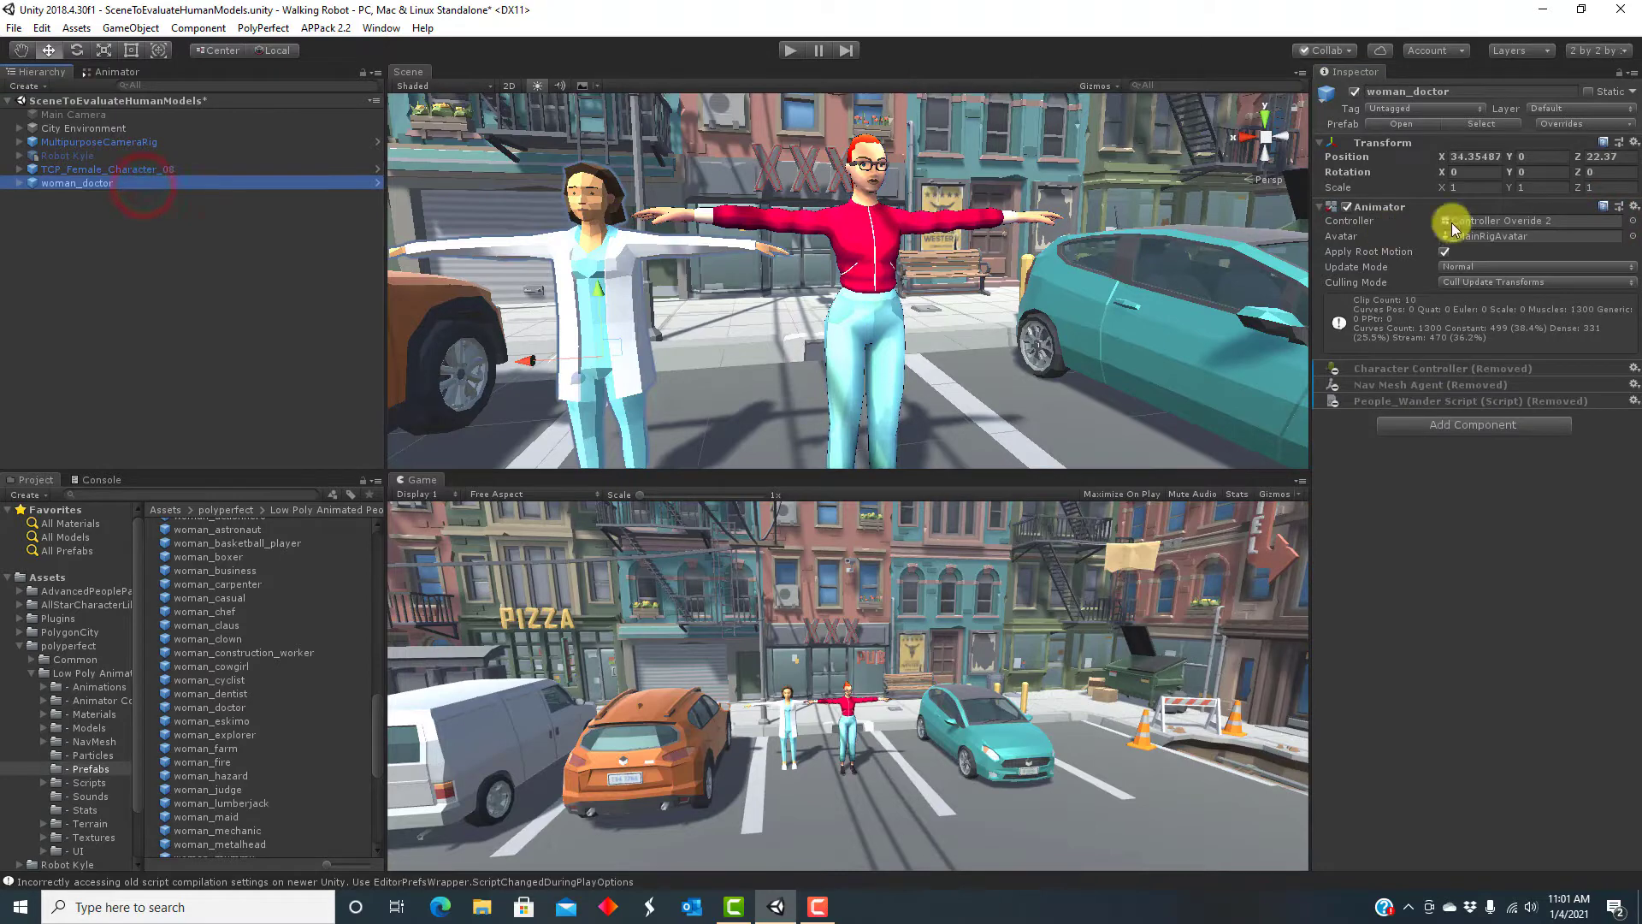
pyautogui.click(1633, 142)
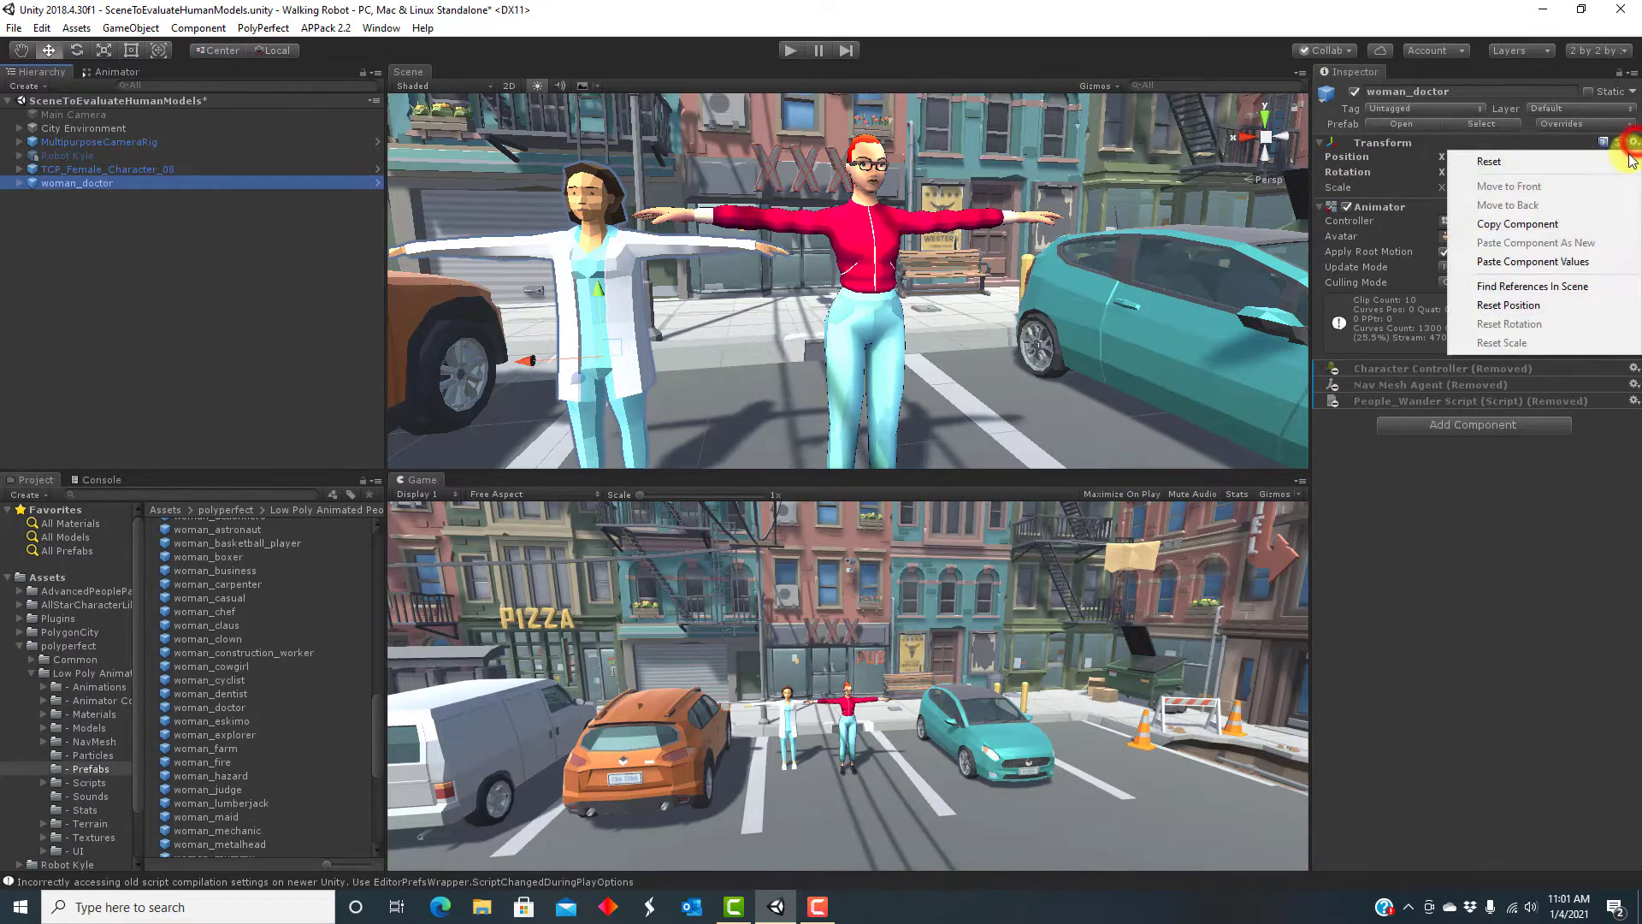
pyautogui.click(1586, 261)
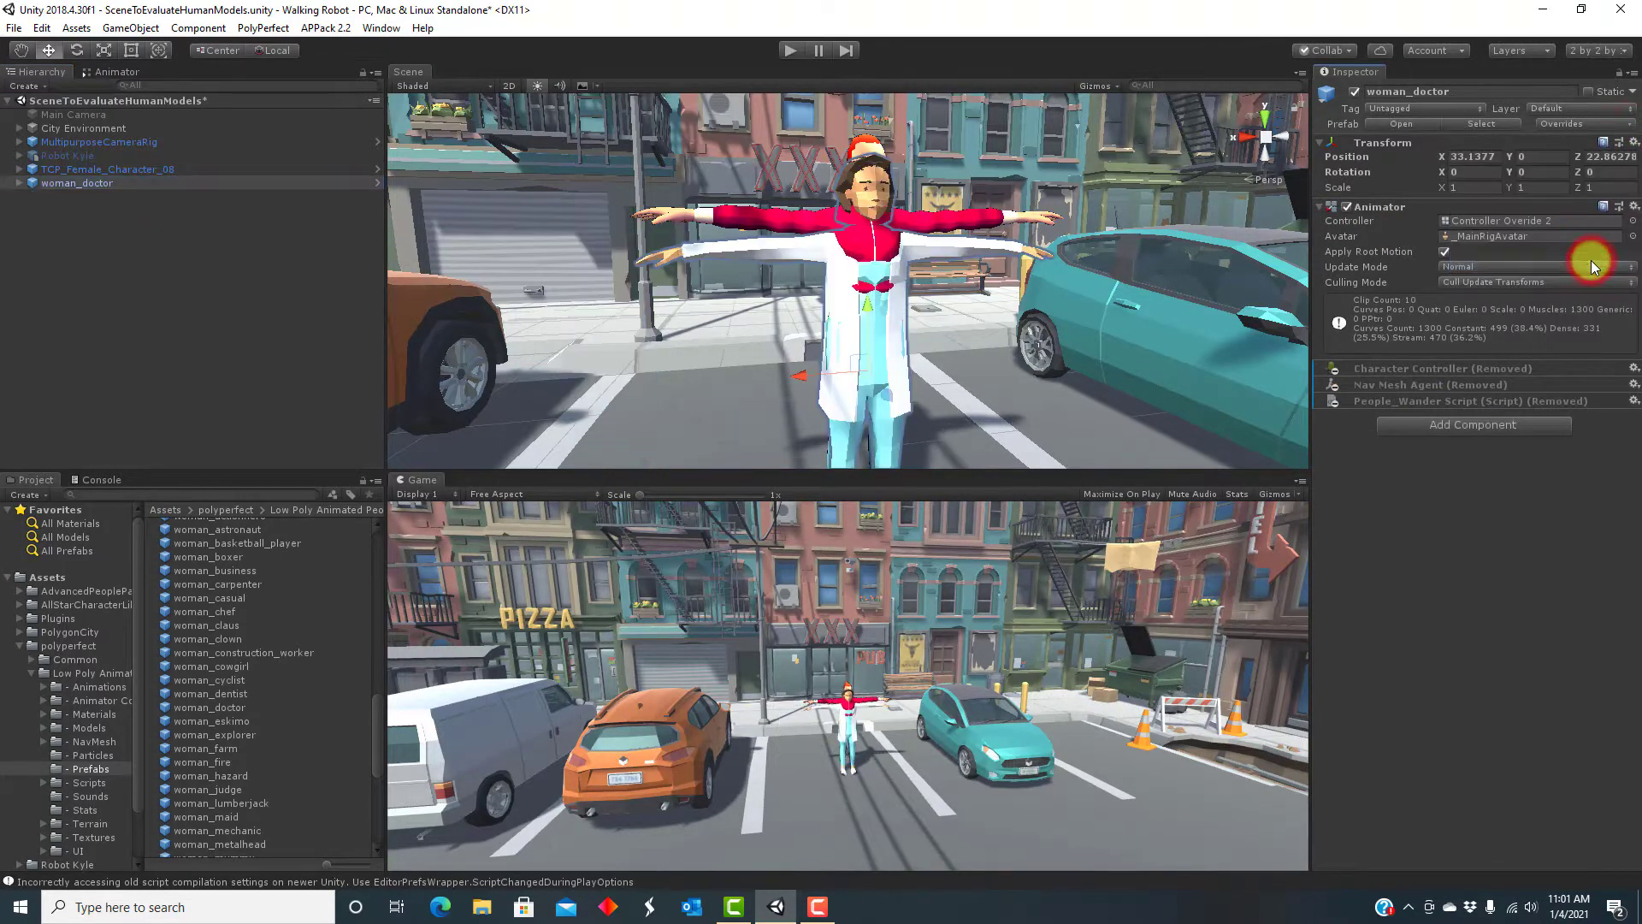
# - Deactivate TCP_Female_Character_08 and assign Robot Controller as the Animator controller of woman_doctor
pyautogui.click(100, 168)
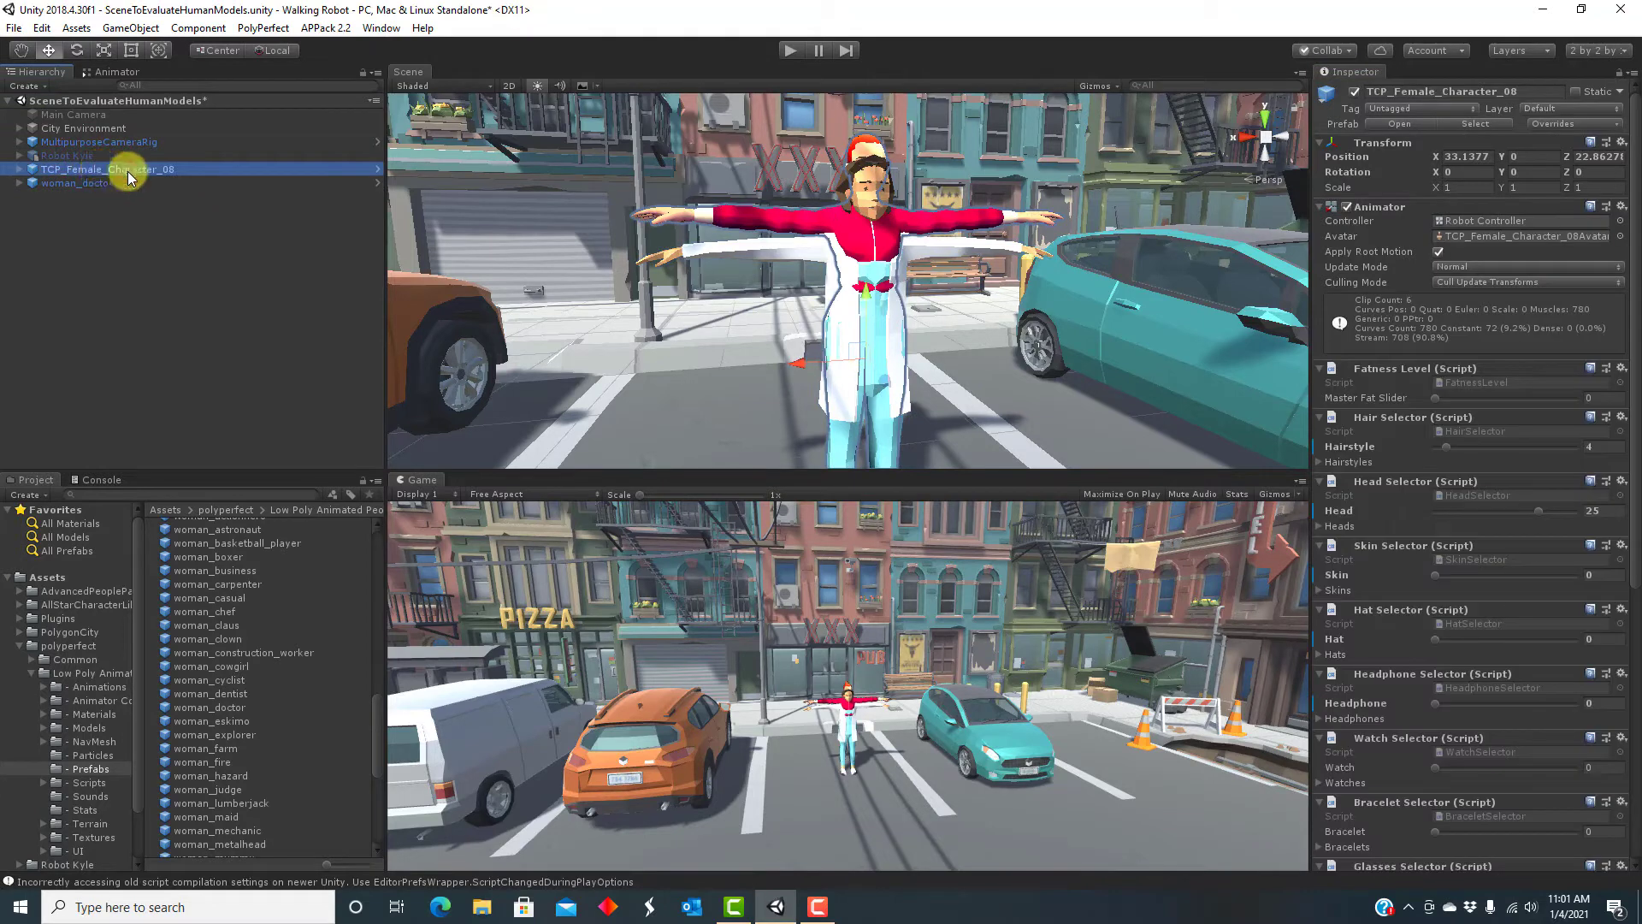
pyautogui.click(1355, 92)
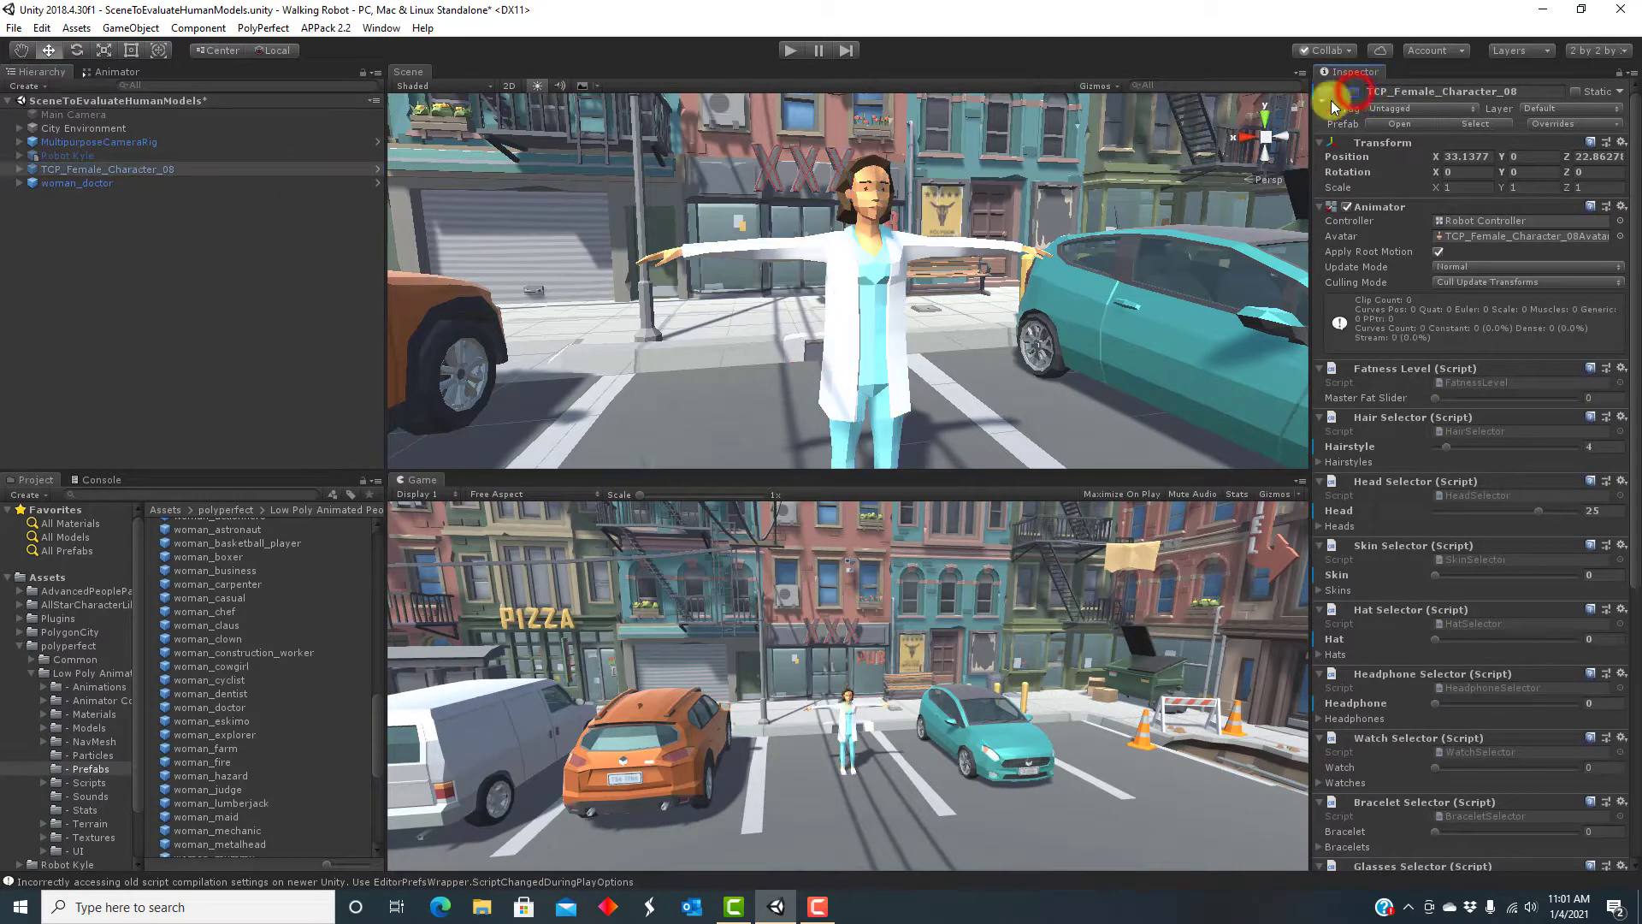
pyautogui.click(72, 181)
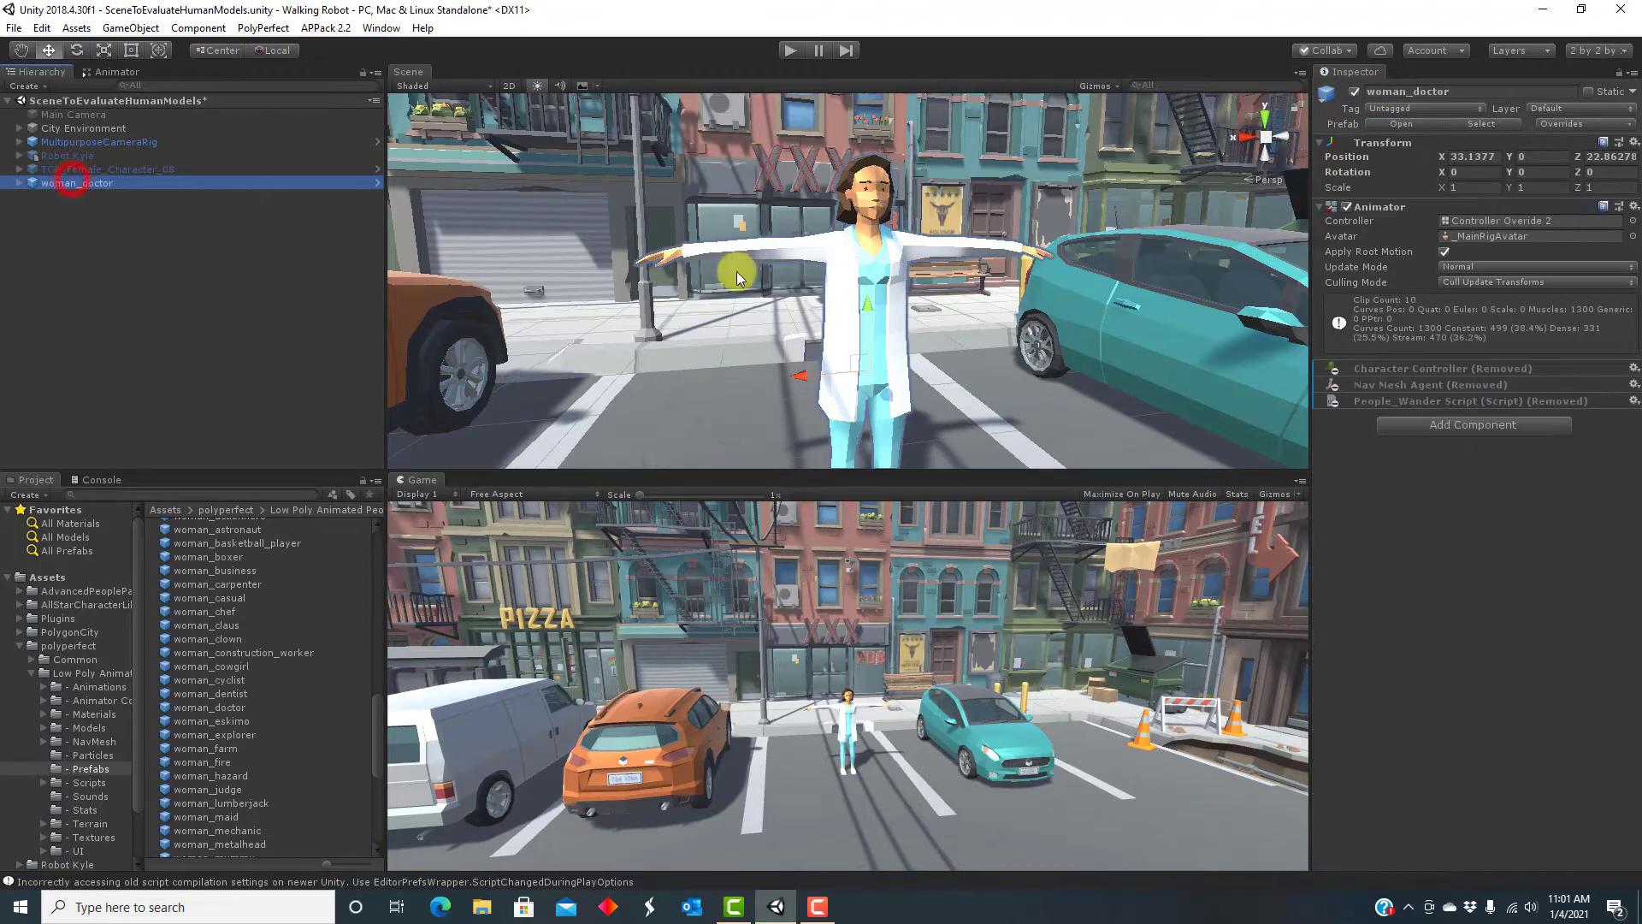
pyautogui.click(1633, 221)
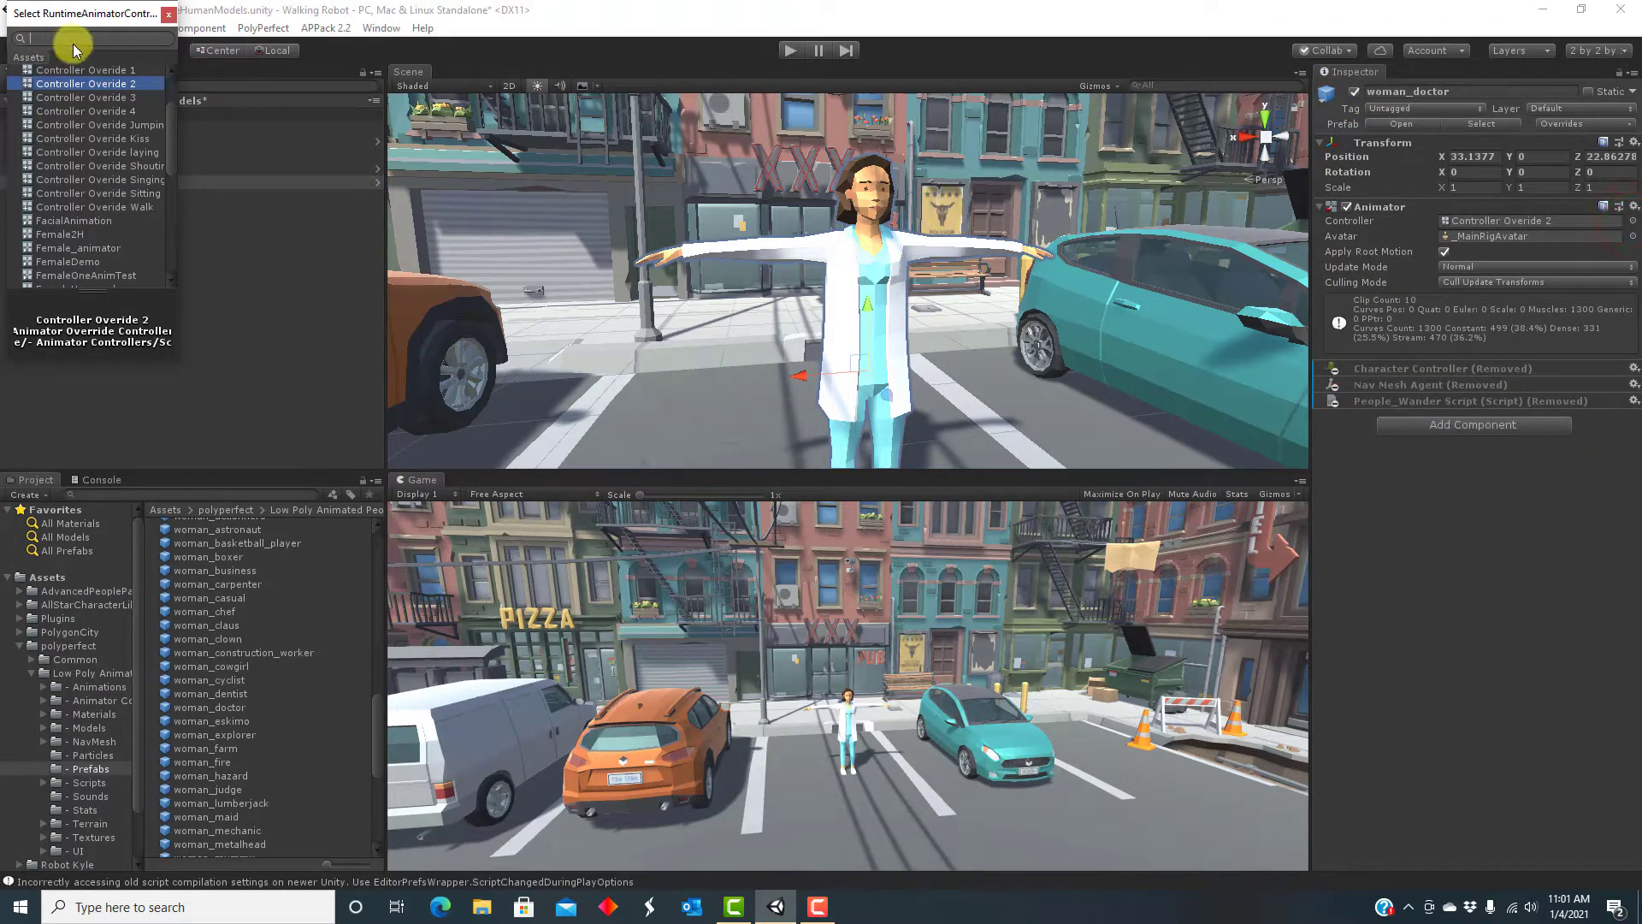
pyautogui.write('robot')
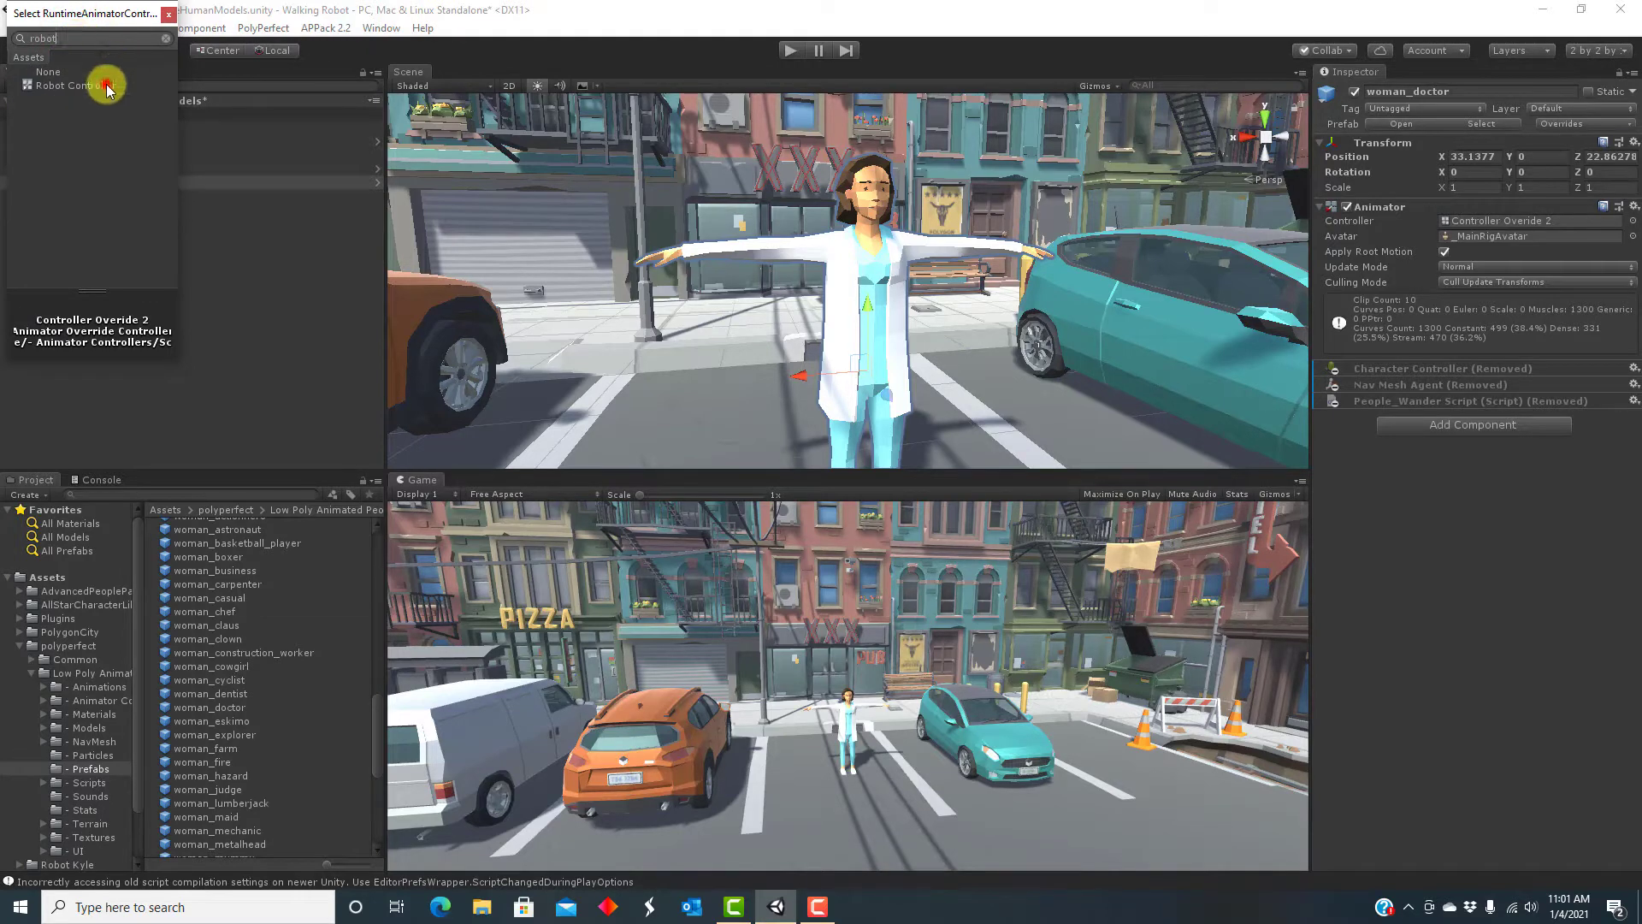
pyautogui.click(107, 86)
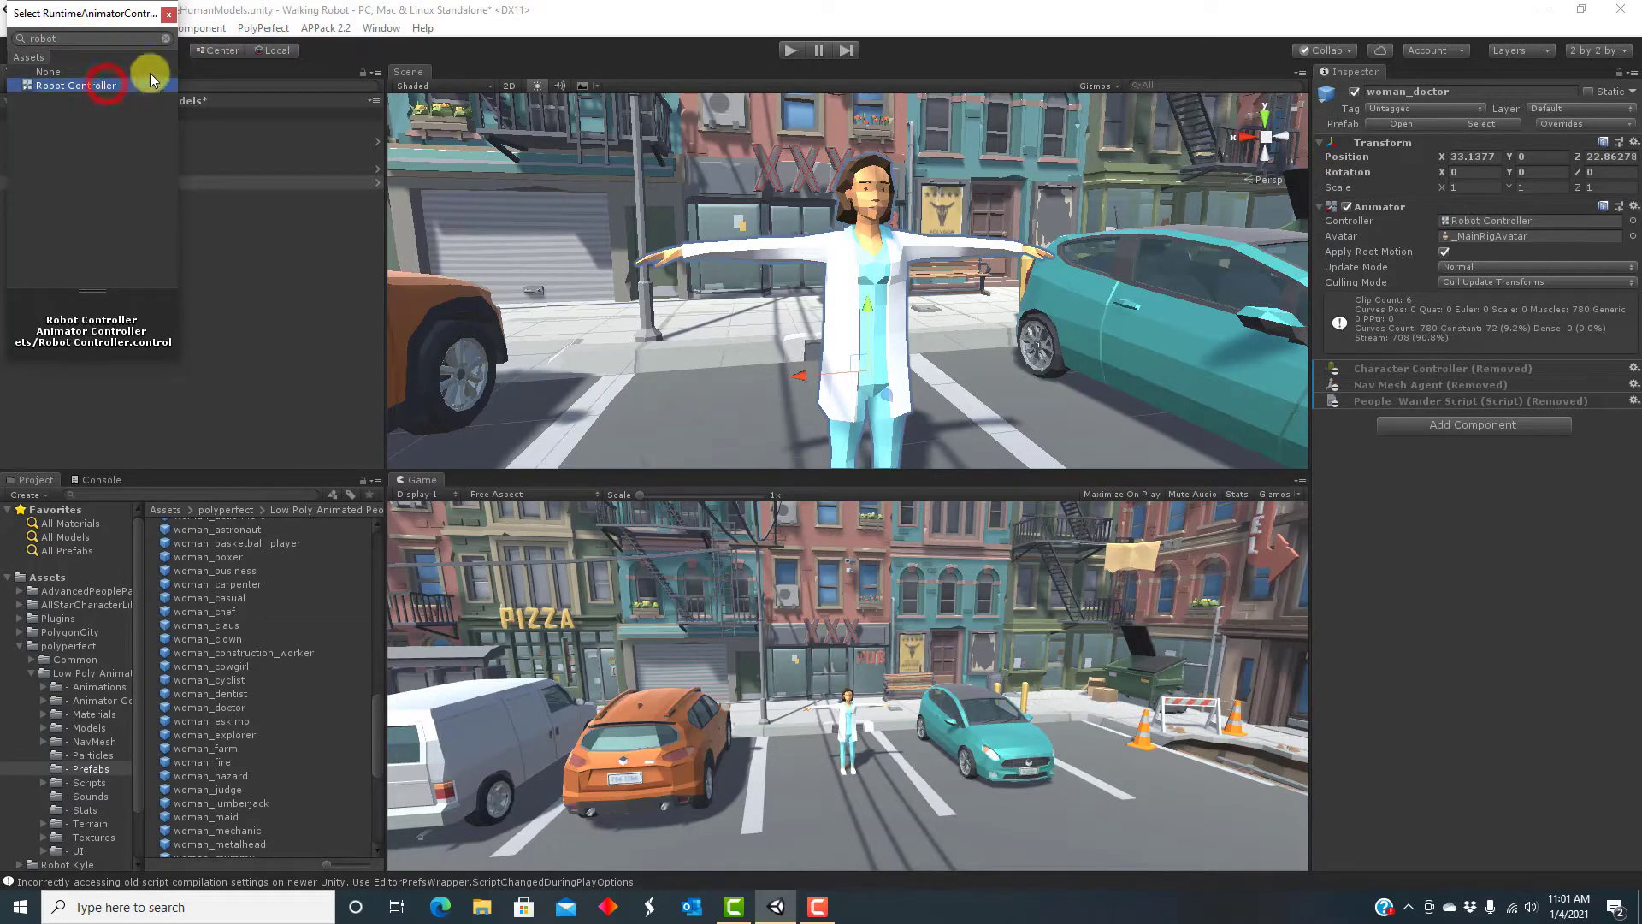
pyautogui.click(170, 16)
# - Attach RobotWalkScript to woman_doctor and make her the Auto Cam target of MultipurposeCameraRig
pyautogui.click(206, 492)
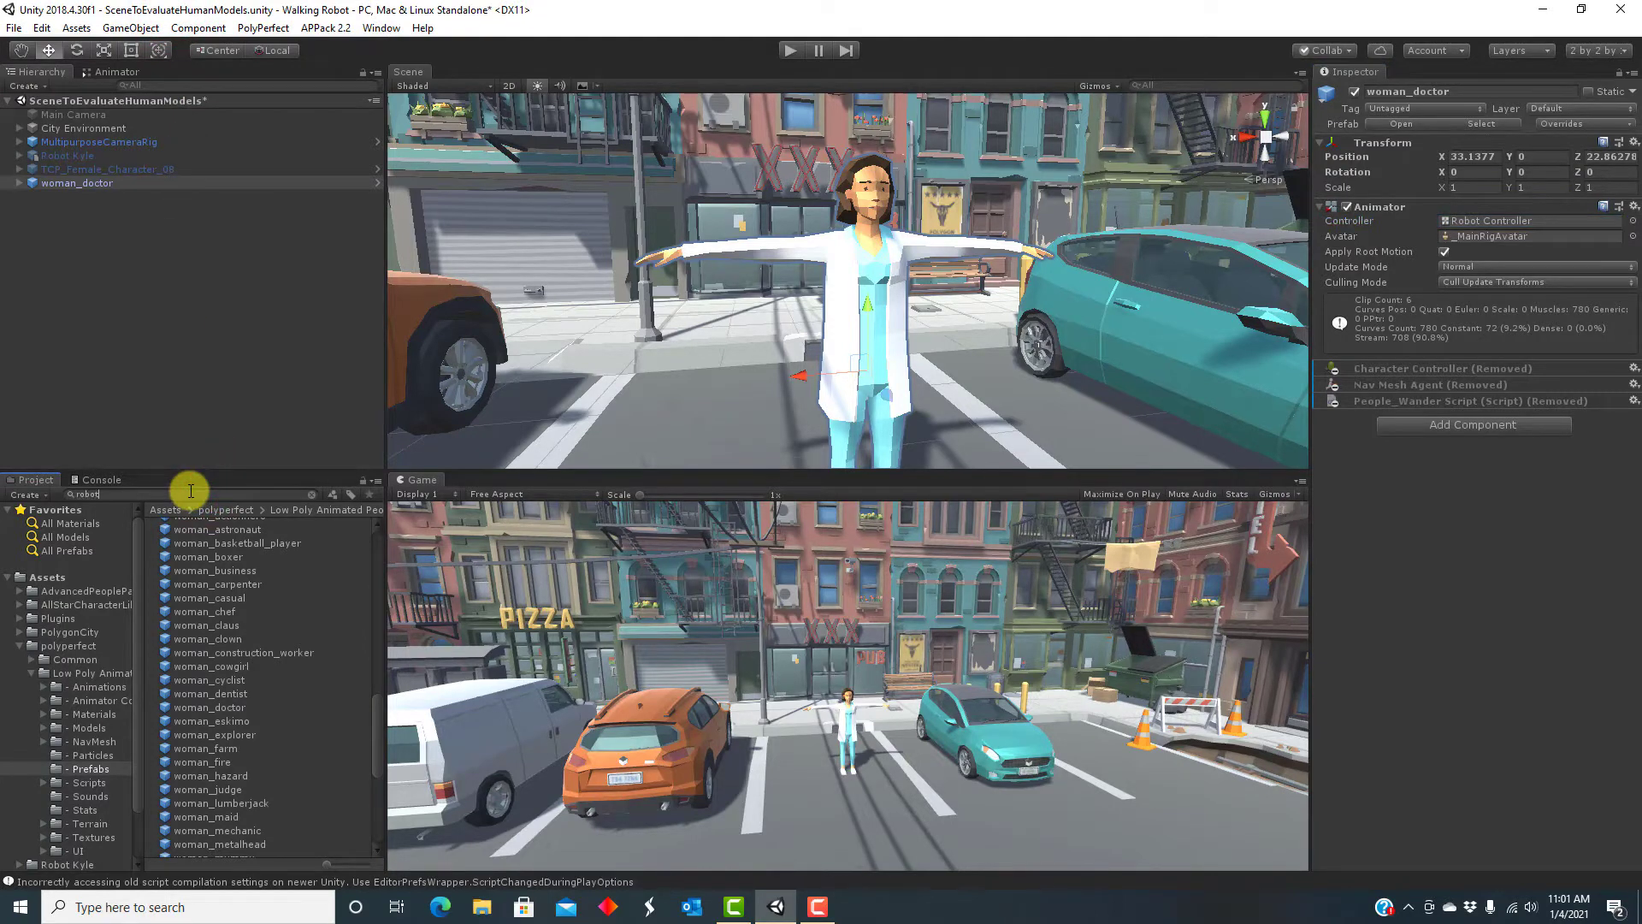
pyautogui.moveTo(209, 637); pyautogui.dragTo(100, 188)
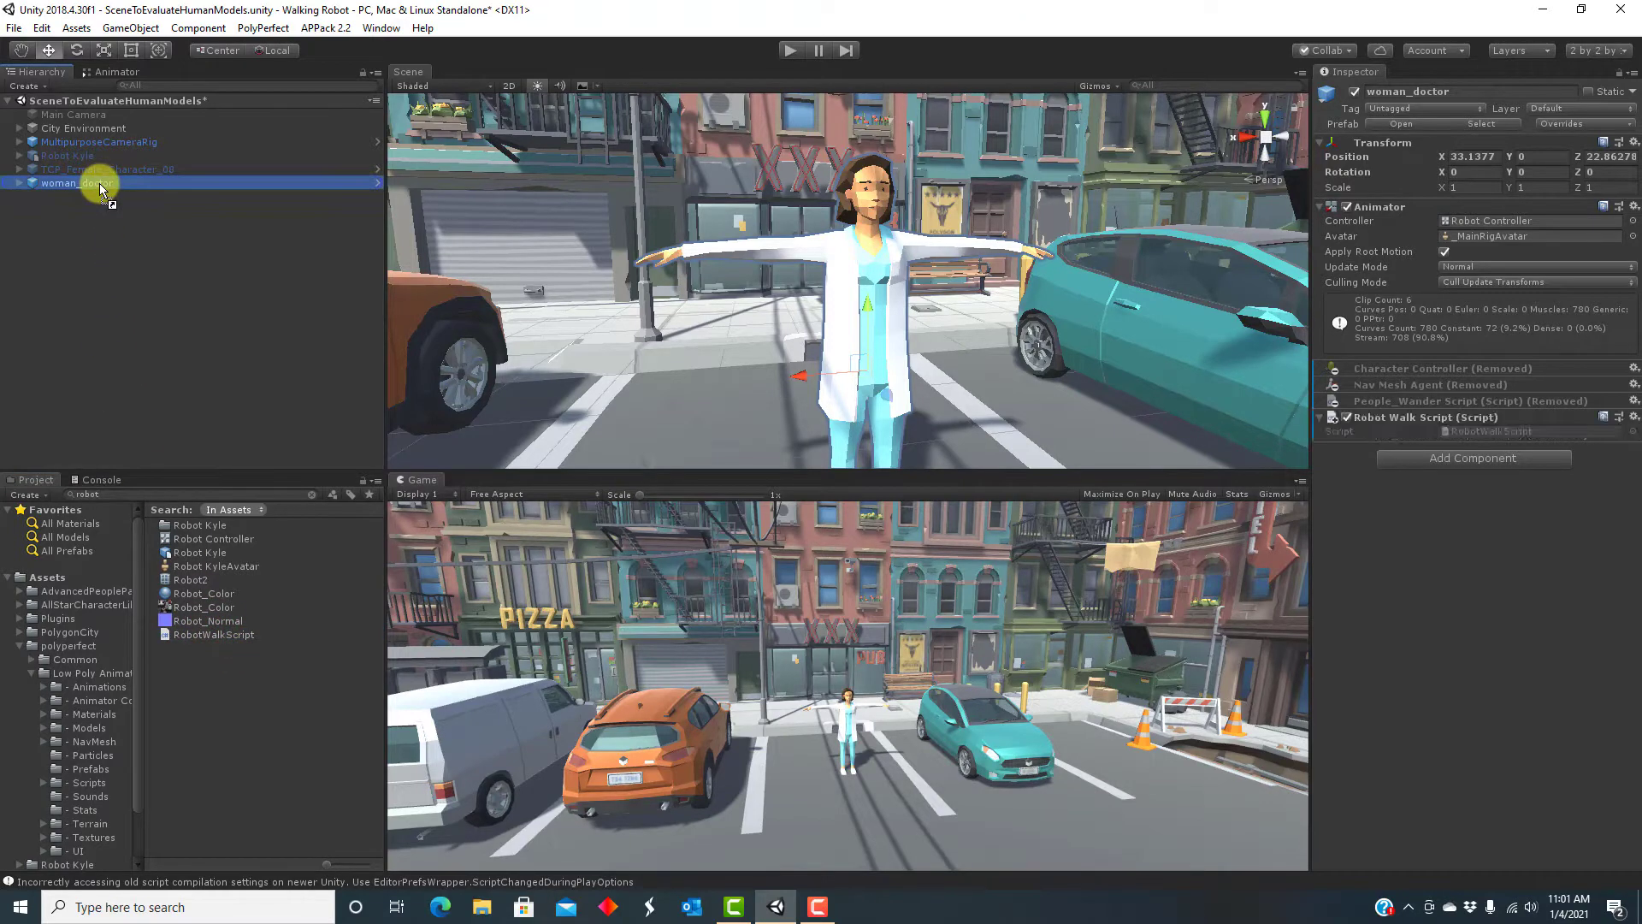
pyautogui.click(87, 142)
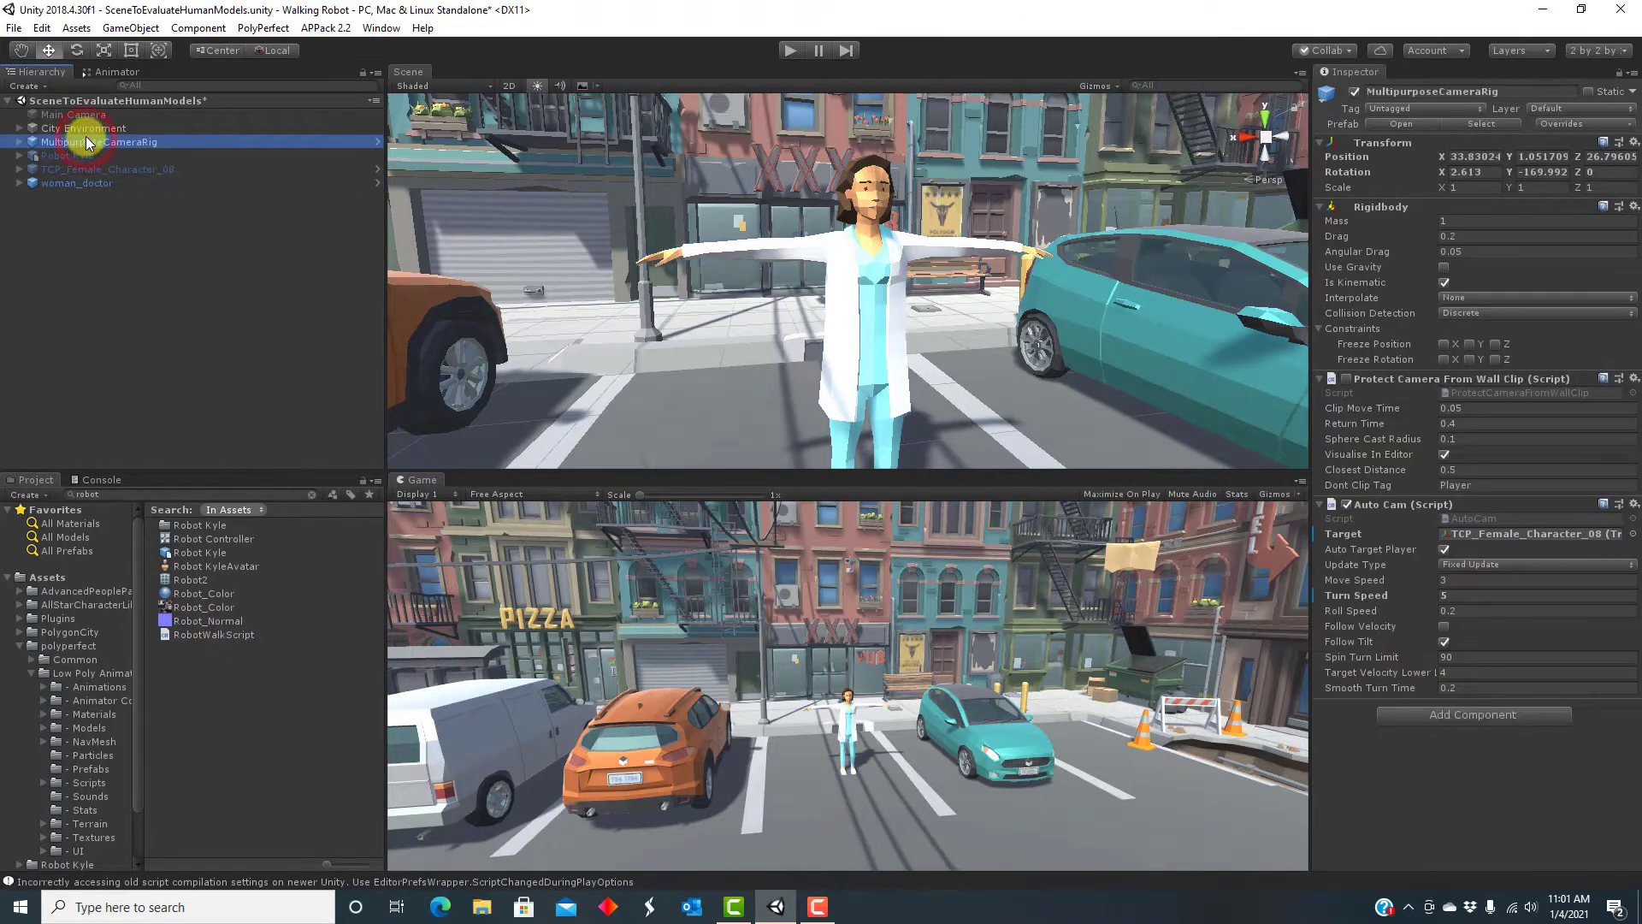
pyautogui.moveTo(86, 187); pyautogui.dragTo(1480, 533)
# - Save the scene, then run it in Play mode to check how woman_doctor walks and stop it again
pyautogui.hotkey('ctrl', 's')
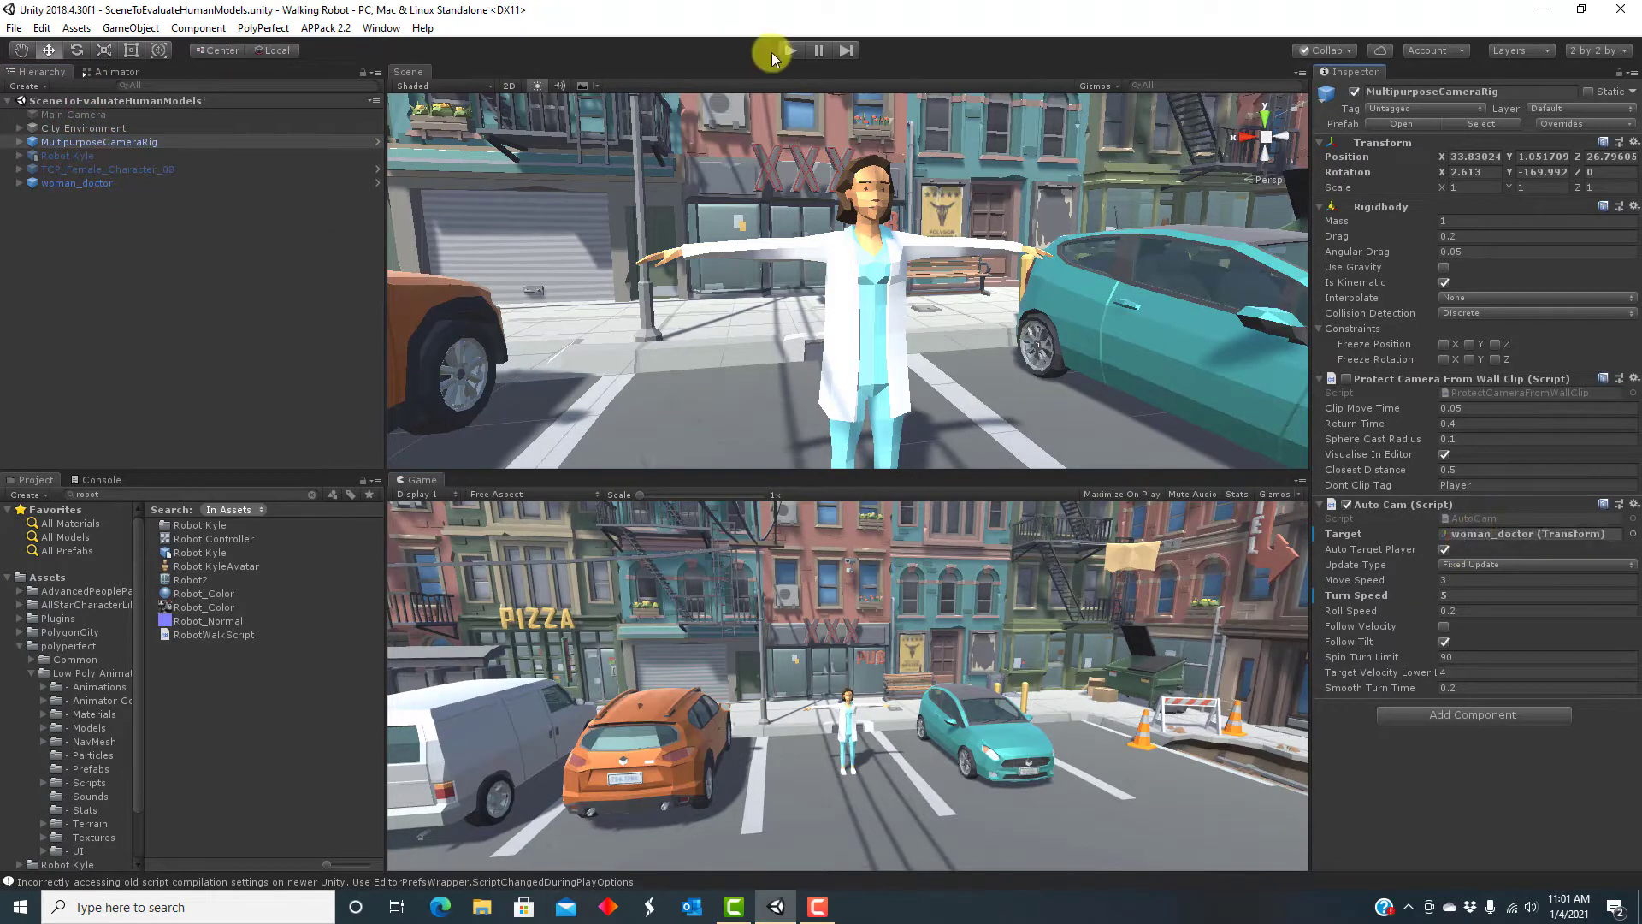
pyautogui.click(788, 51)
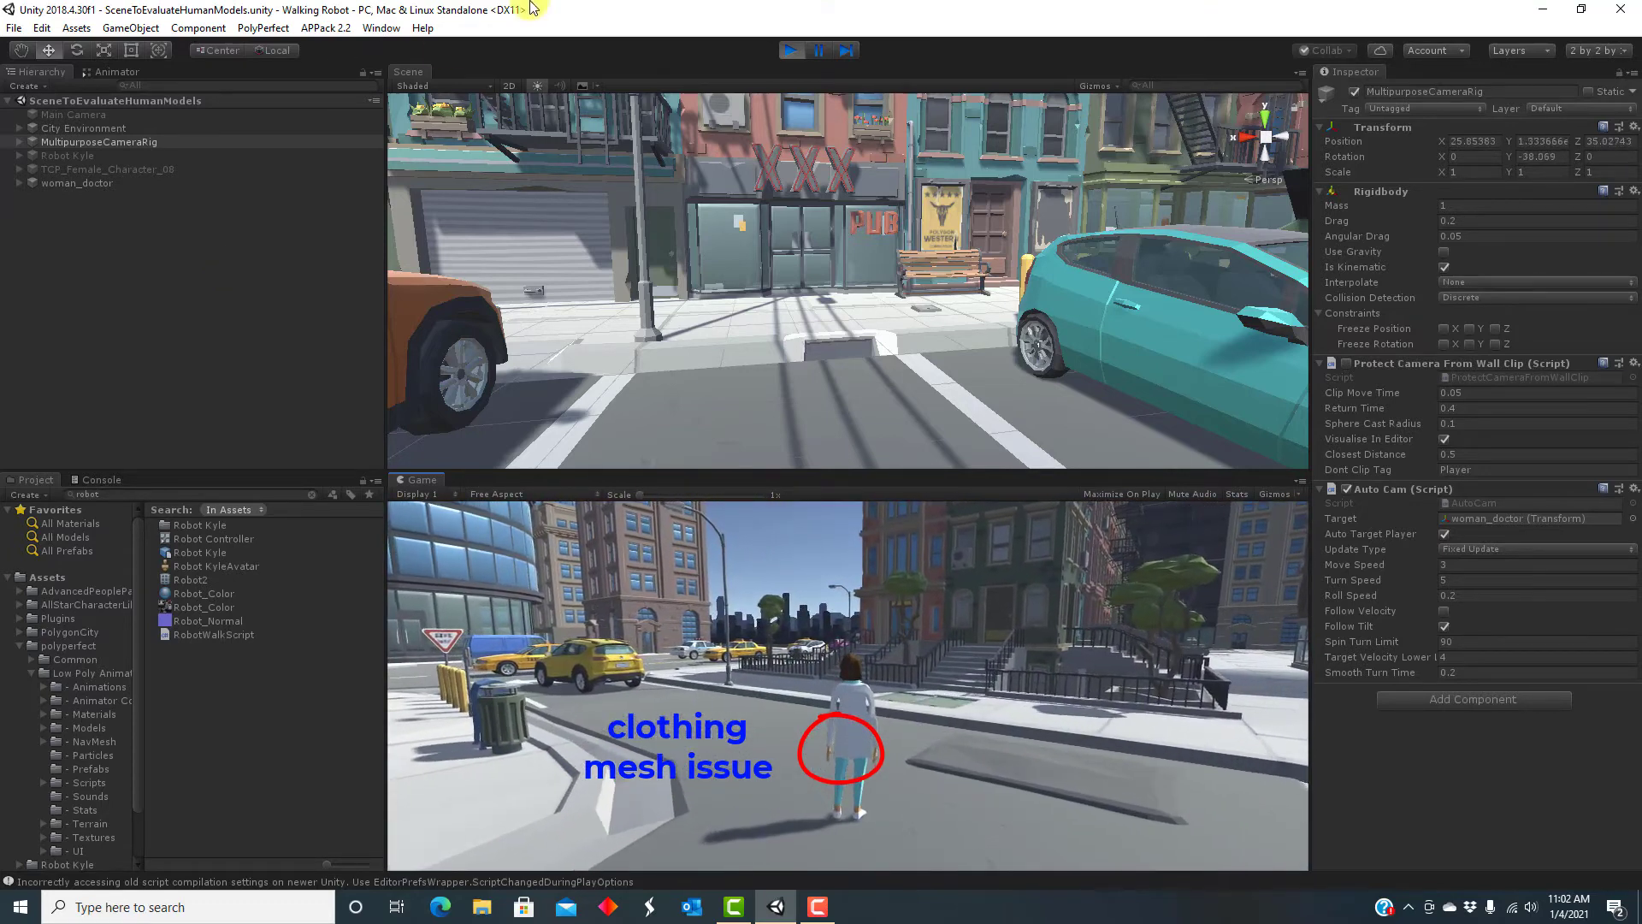
pyautogui.click(792, 53)
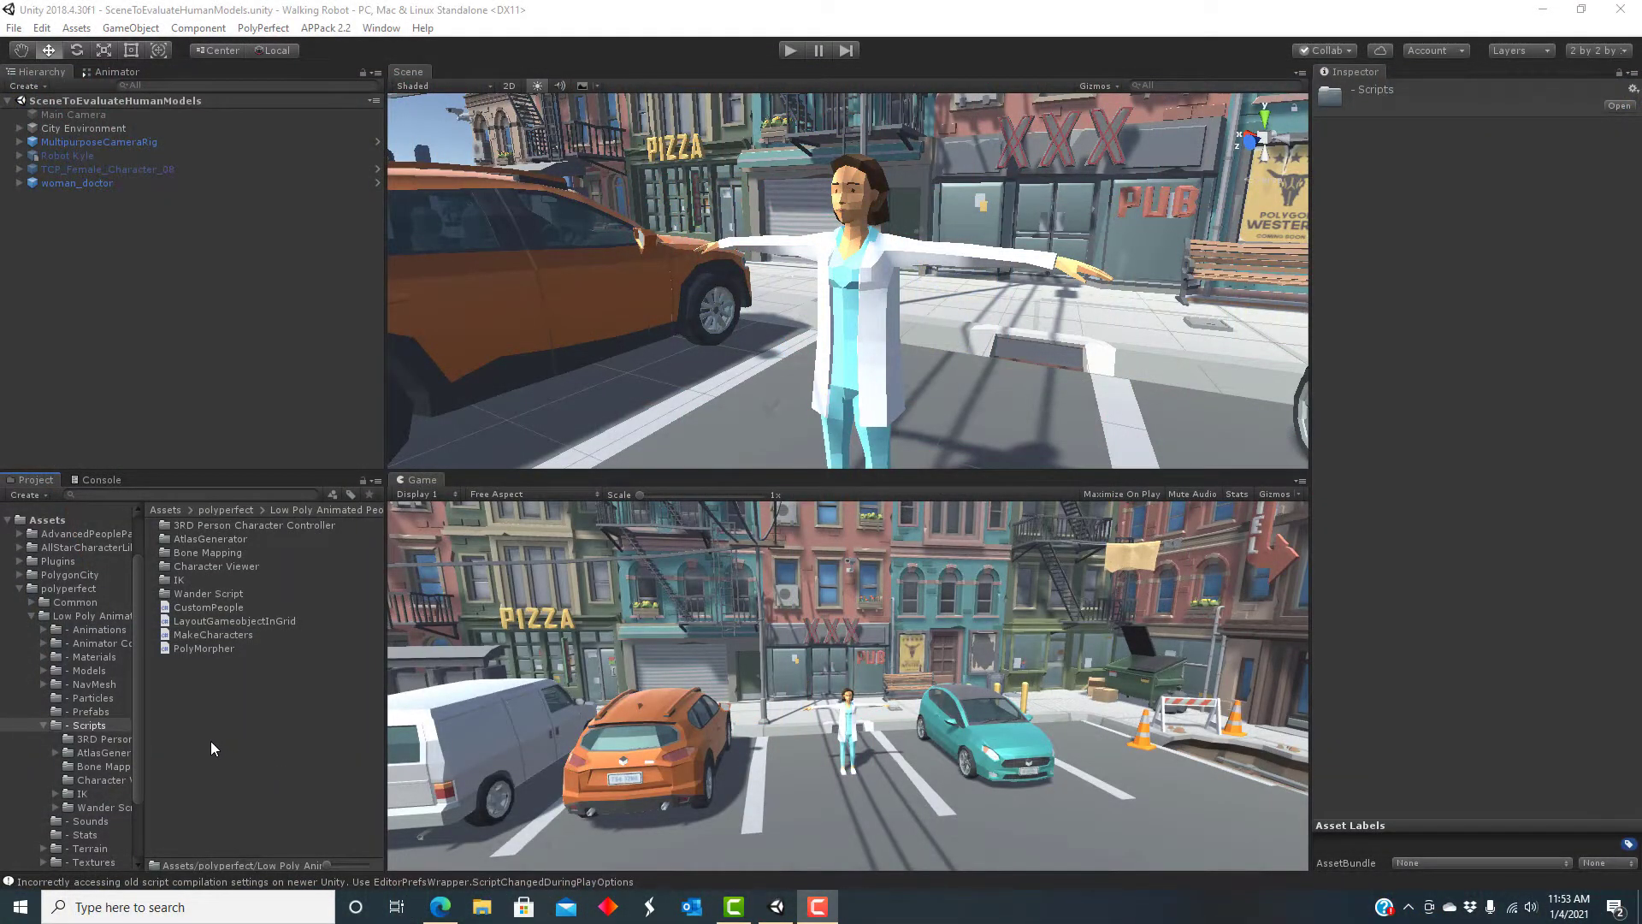
# - Examine the components of polyperfect's man_chef prefab, from its Animator down to the People_Wander Script
pyautogui.click(79, 709)
pyautogui.click(207, 674)
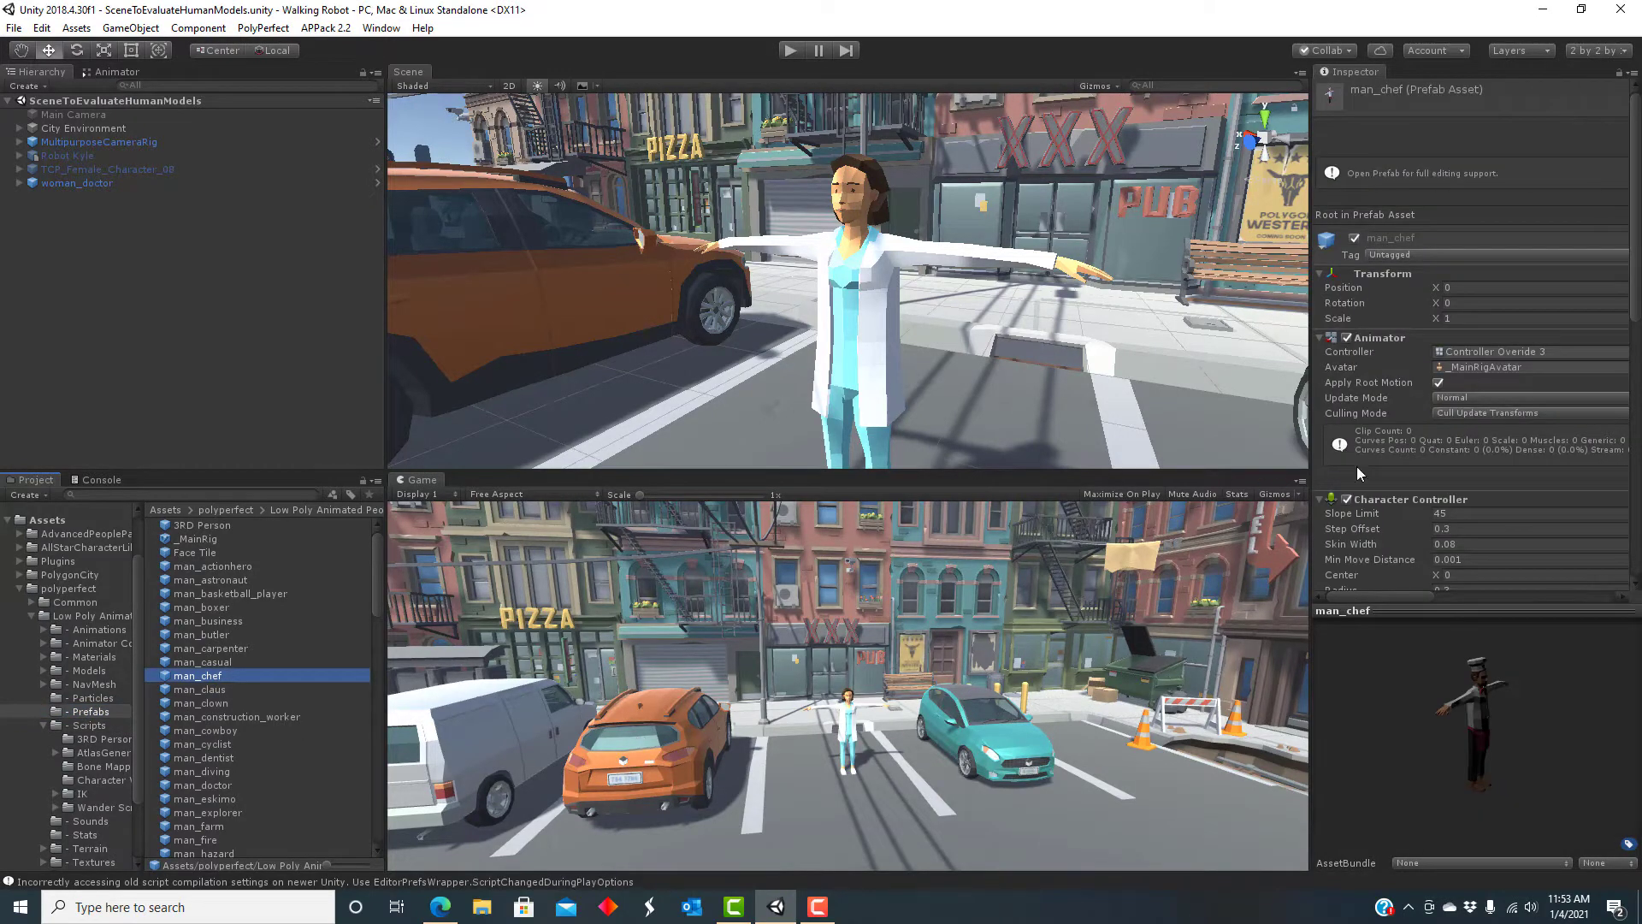
pyautogui.scroll(-7, 1637, 308)
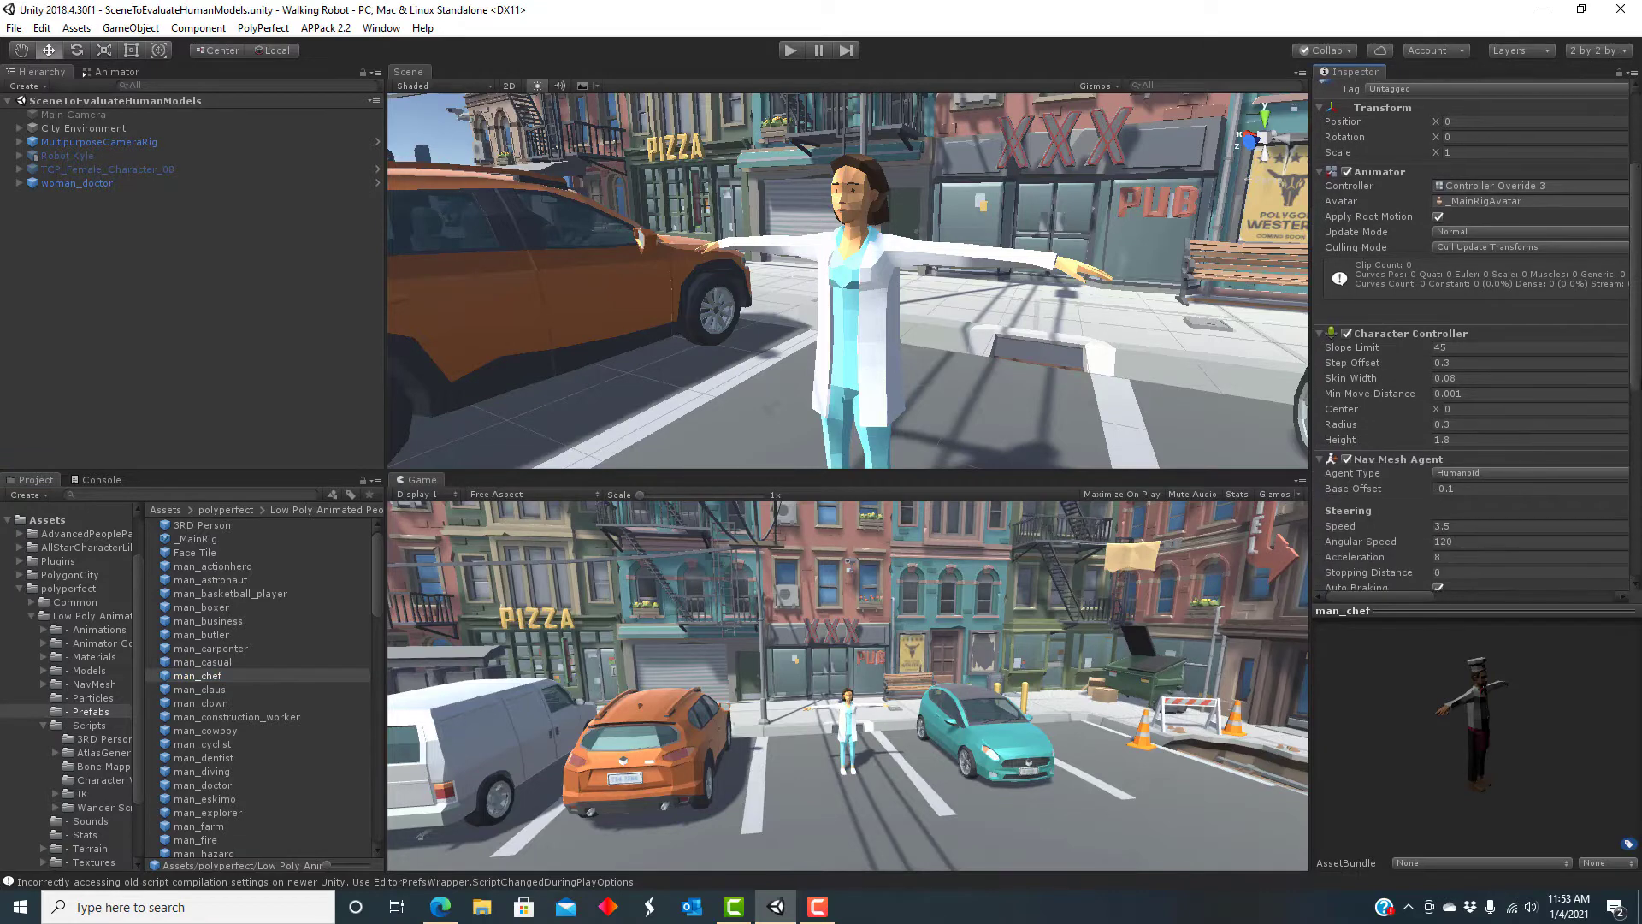
pyautogui.scroll(-5, 1472, 333)
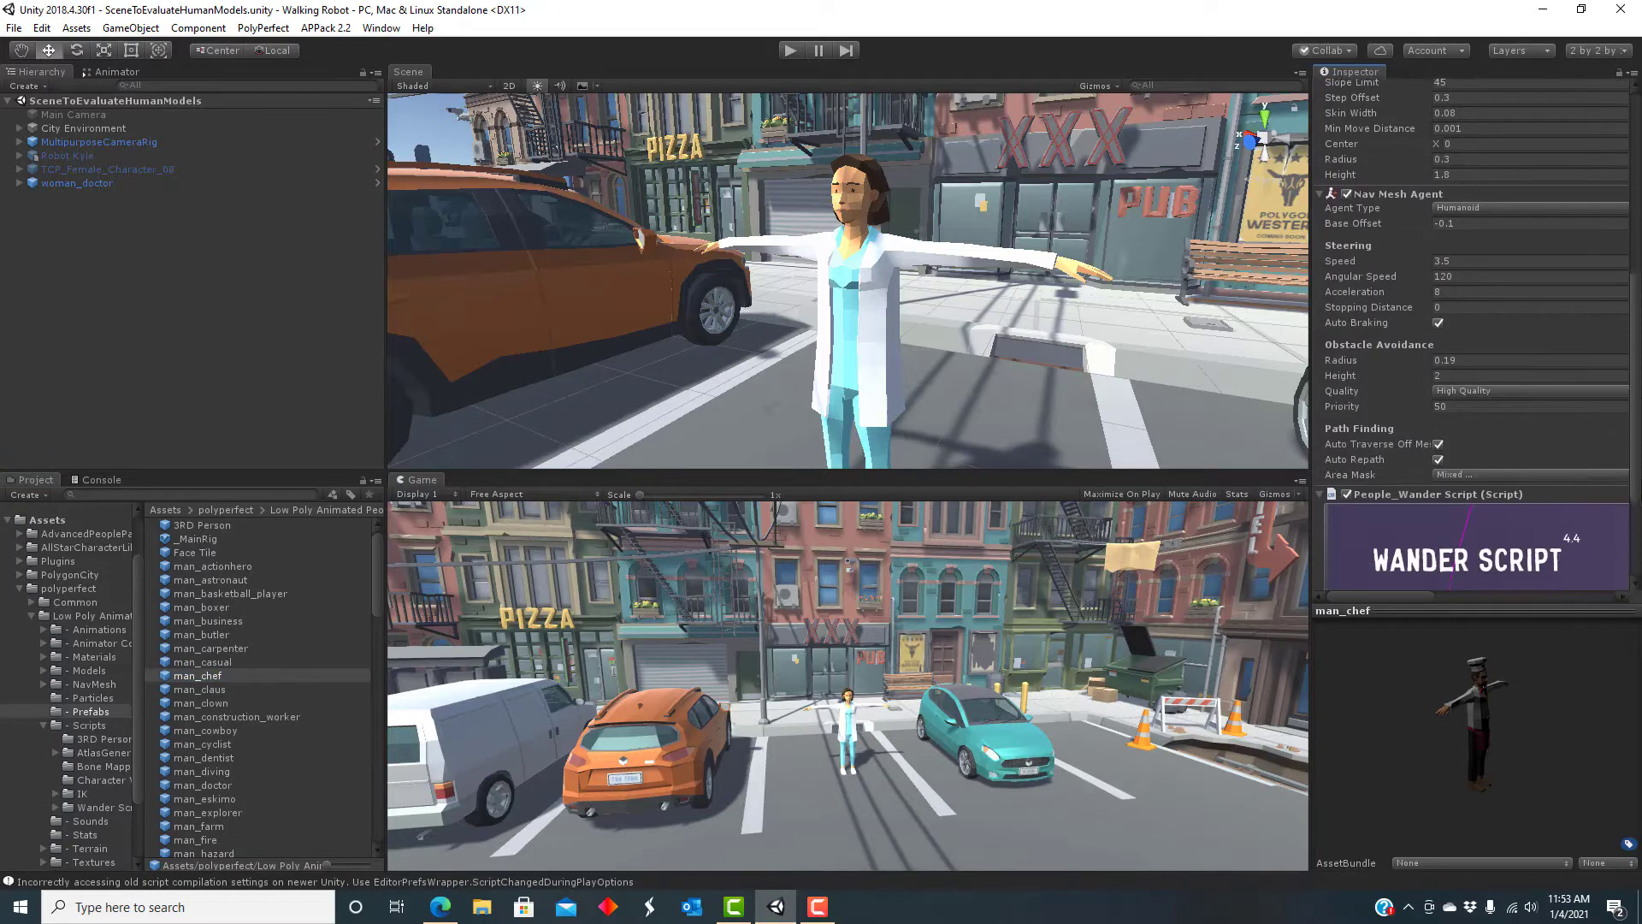
pyautogui.scroll(-2, 1471, 333)
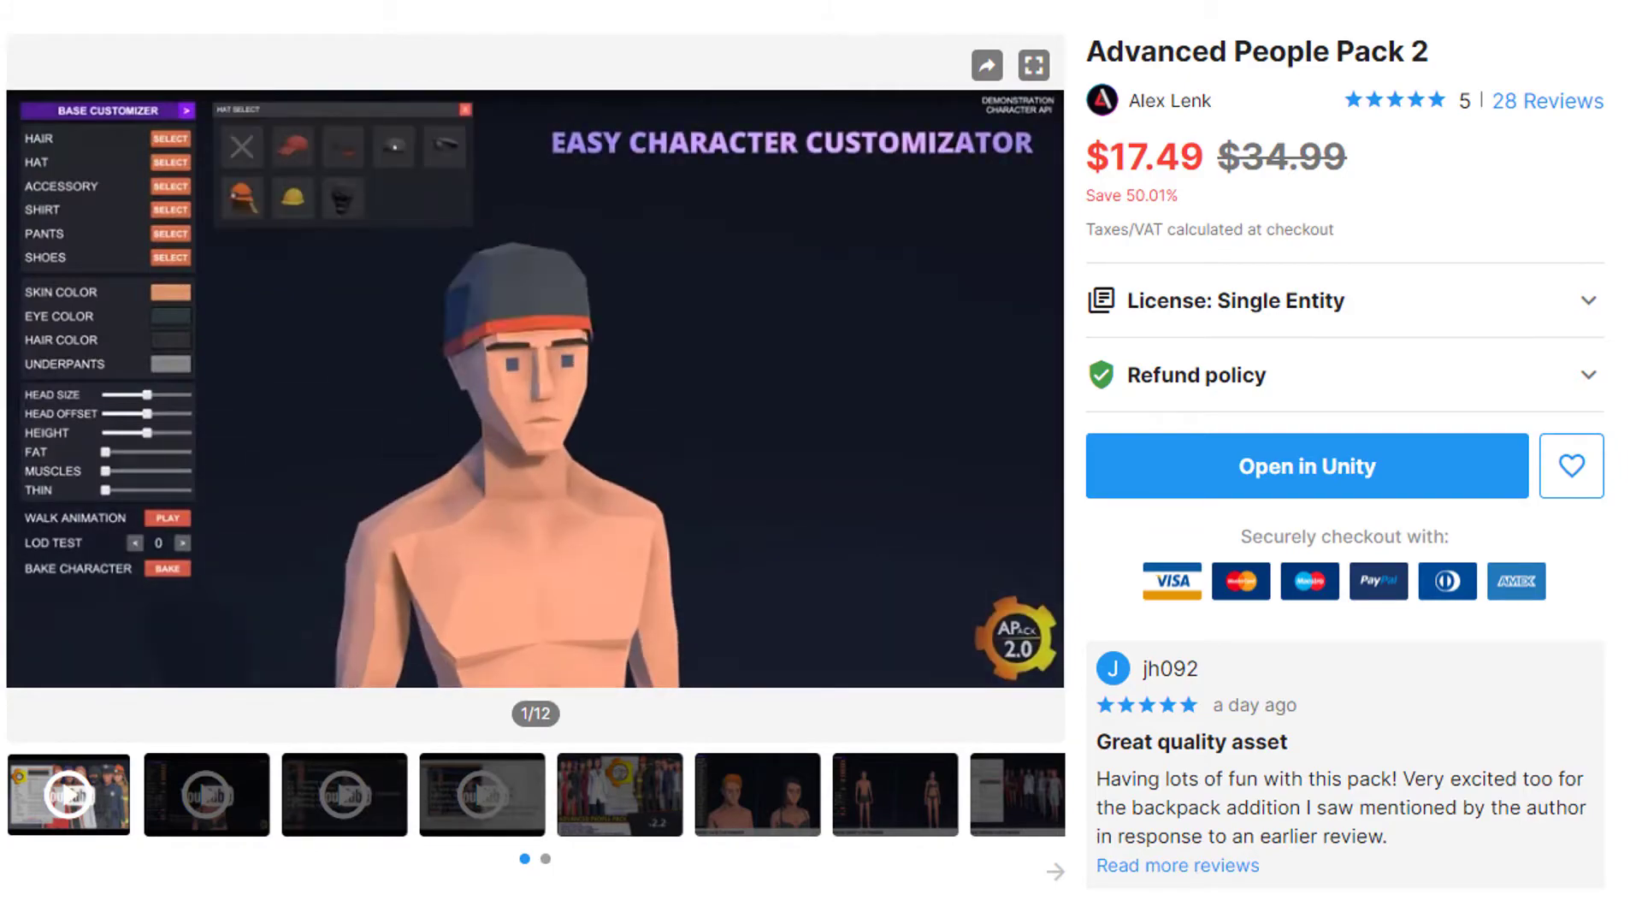
# - Read the Readme in the AdvancedPeoplePack2 folder
pyautogui.click(62, 595)
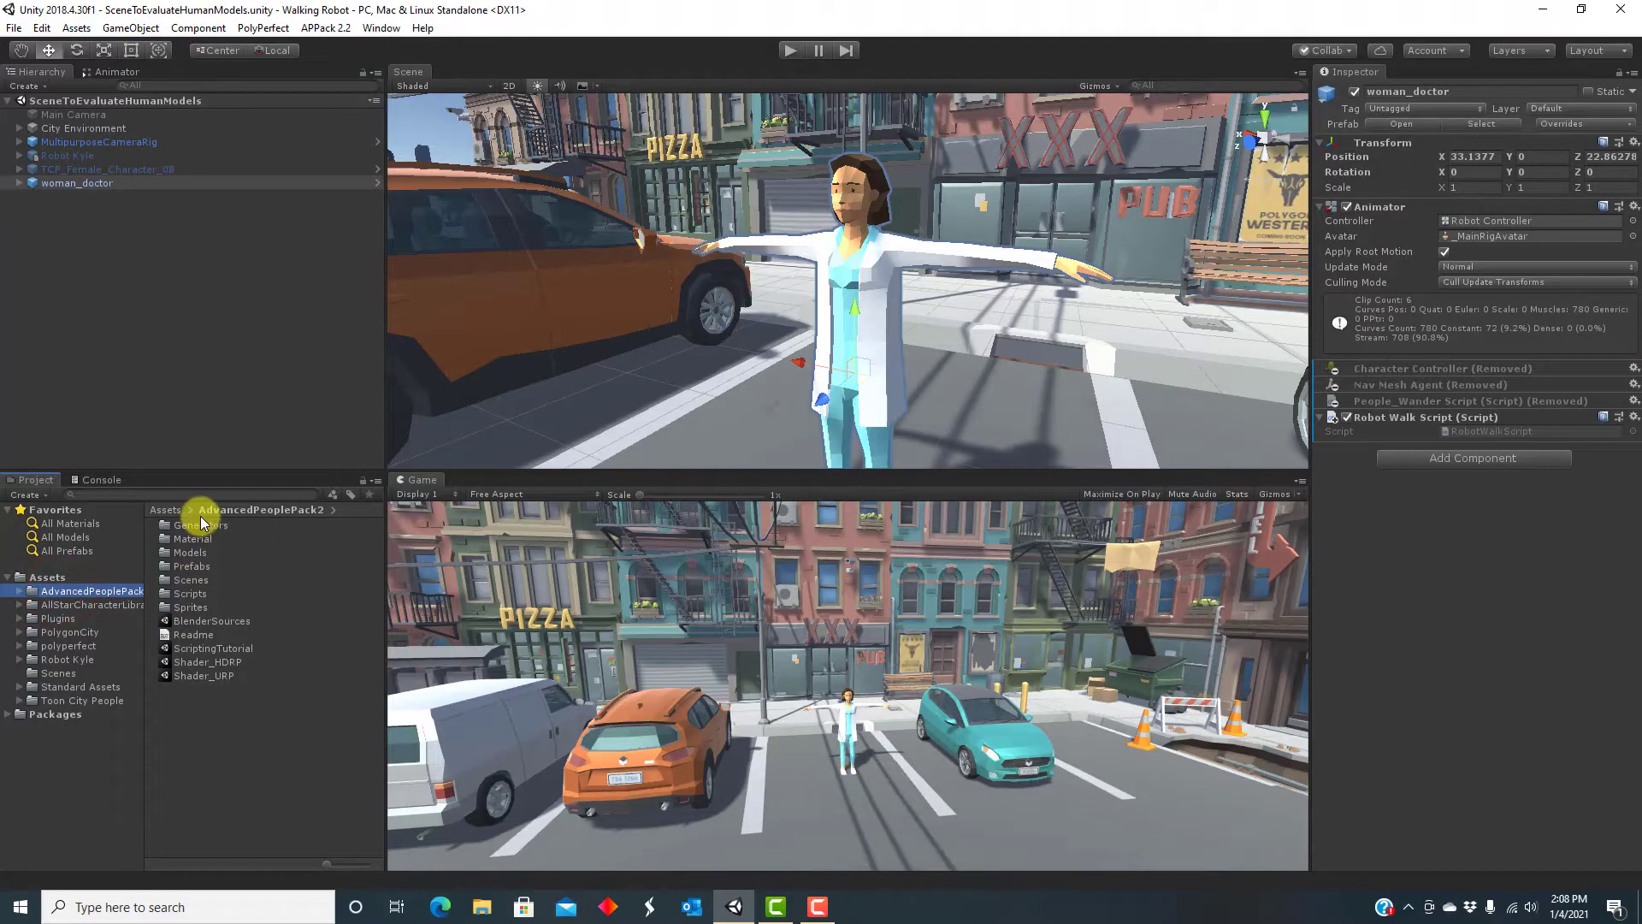
pyautogui.click(185, 633)
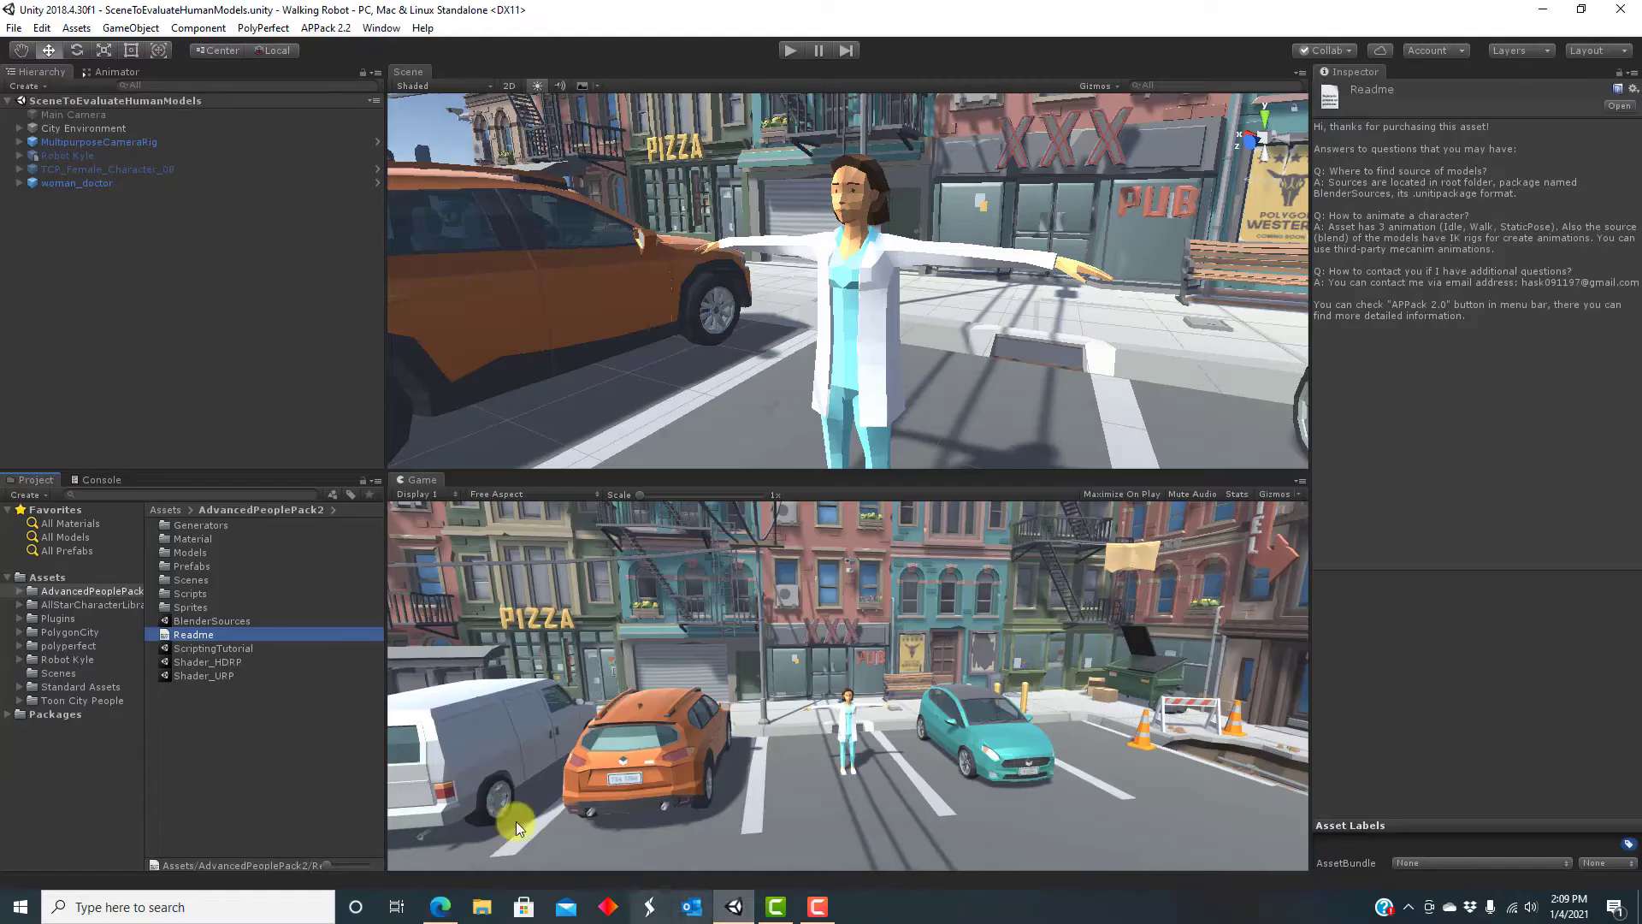
# - Open the Presets folder of the Female prefabs in AdvancedPeoplePack2
pyautogui.click(179, 552)
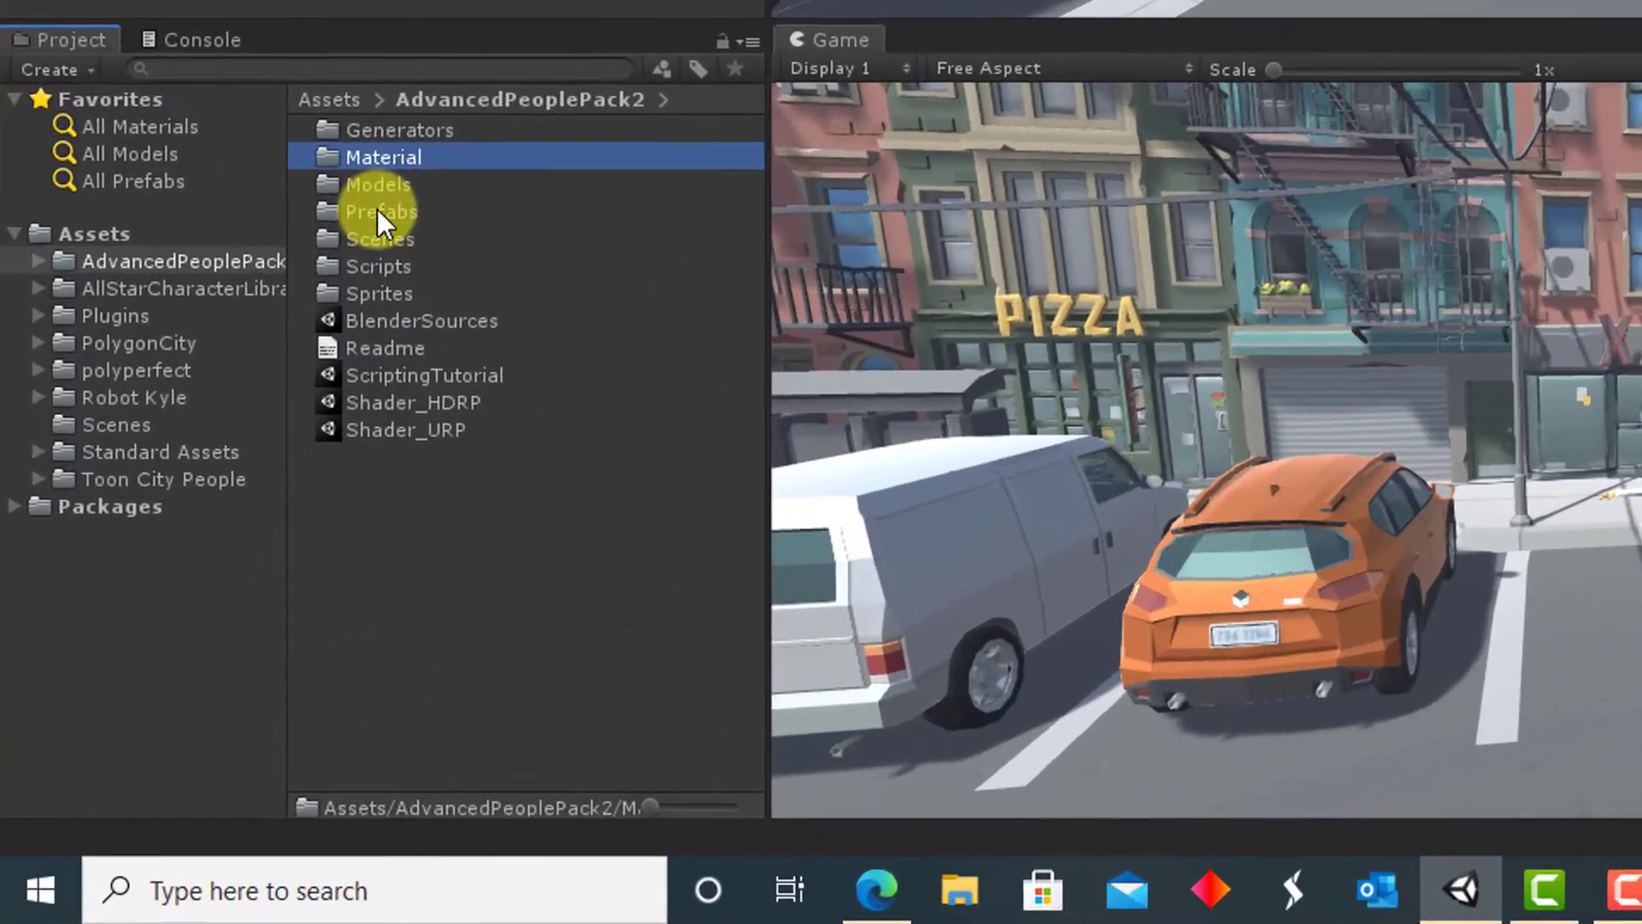
pyautogui.click(377, 212)
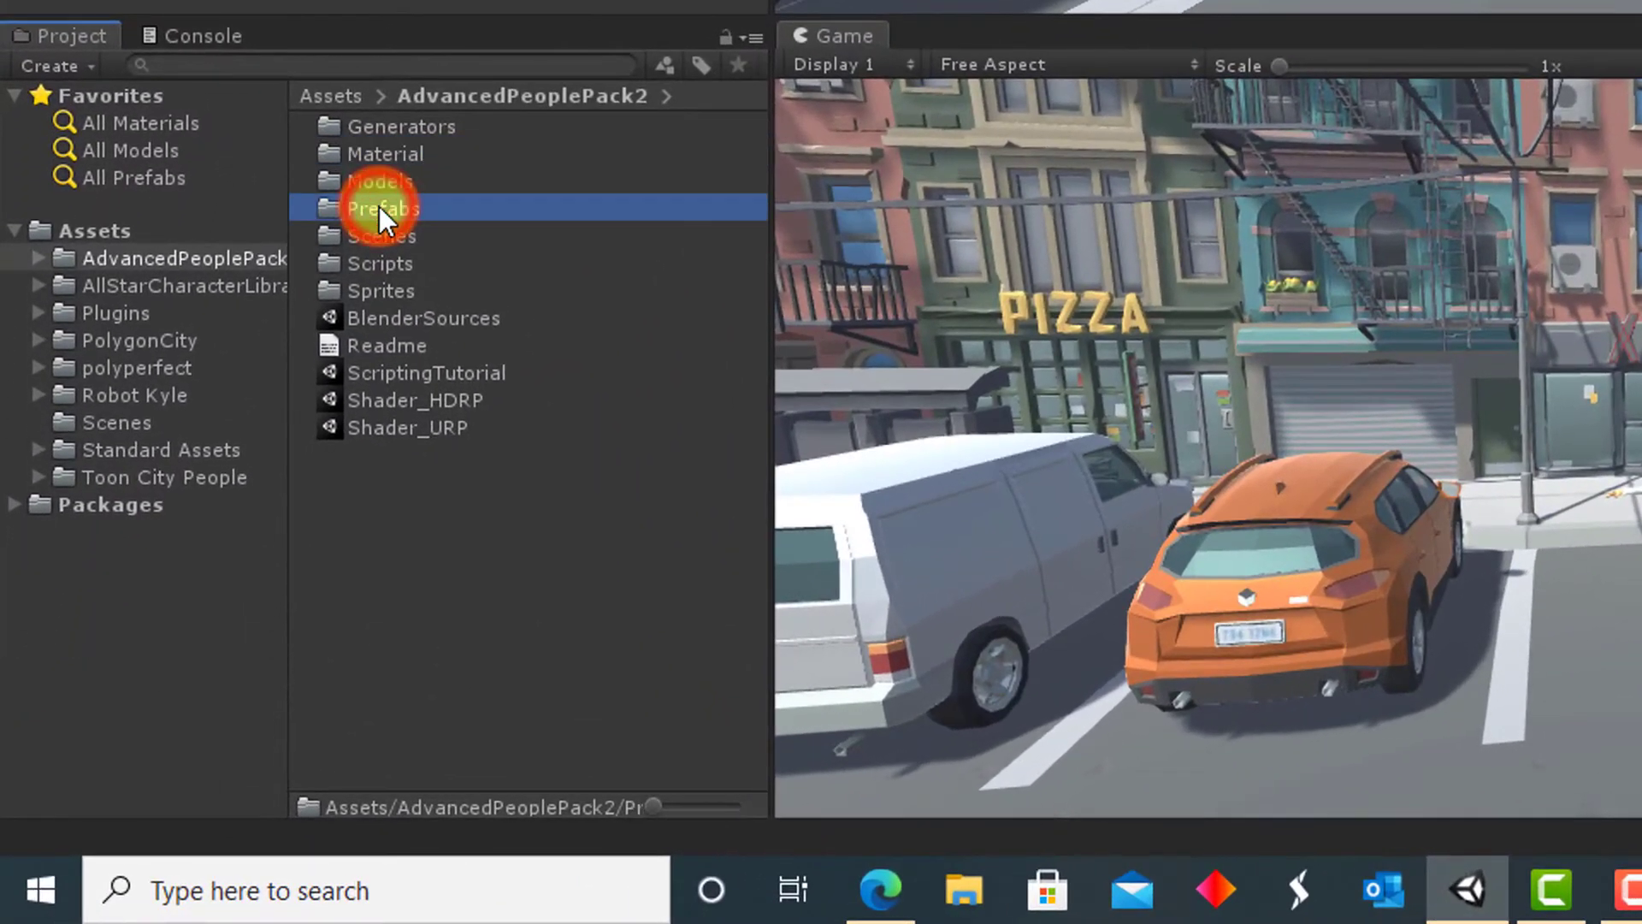
pyautogui.doubleClick(378, 207)
pyautogui.doubleClick(362, 126)
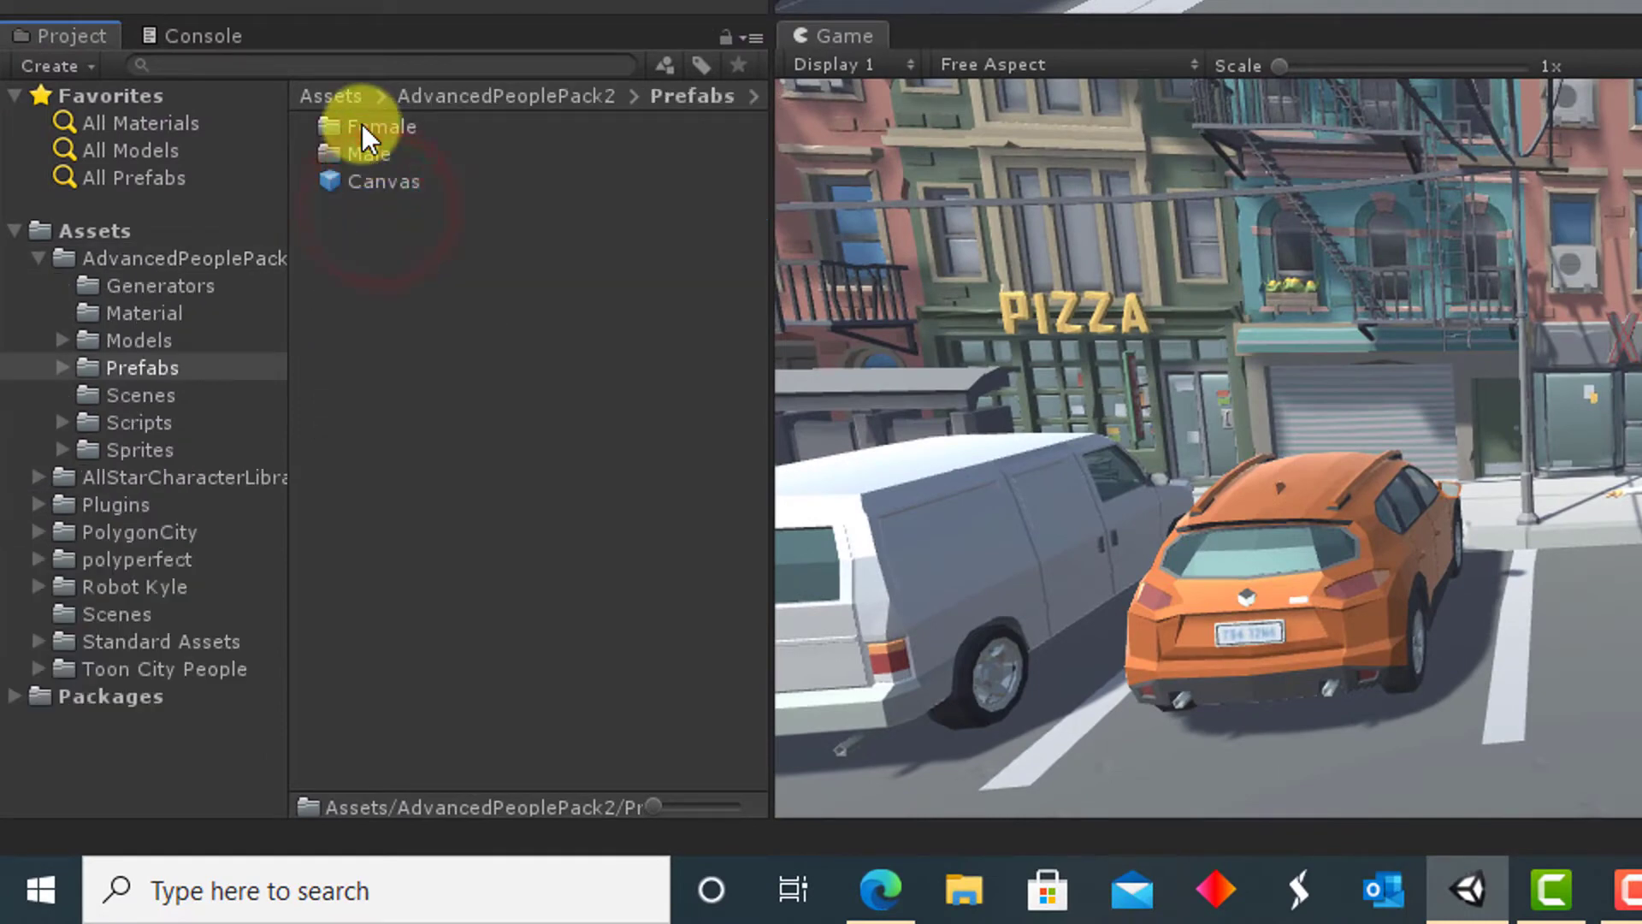
pyautogui.click(372, 157)
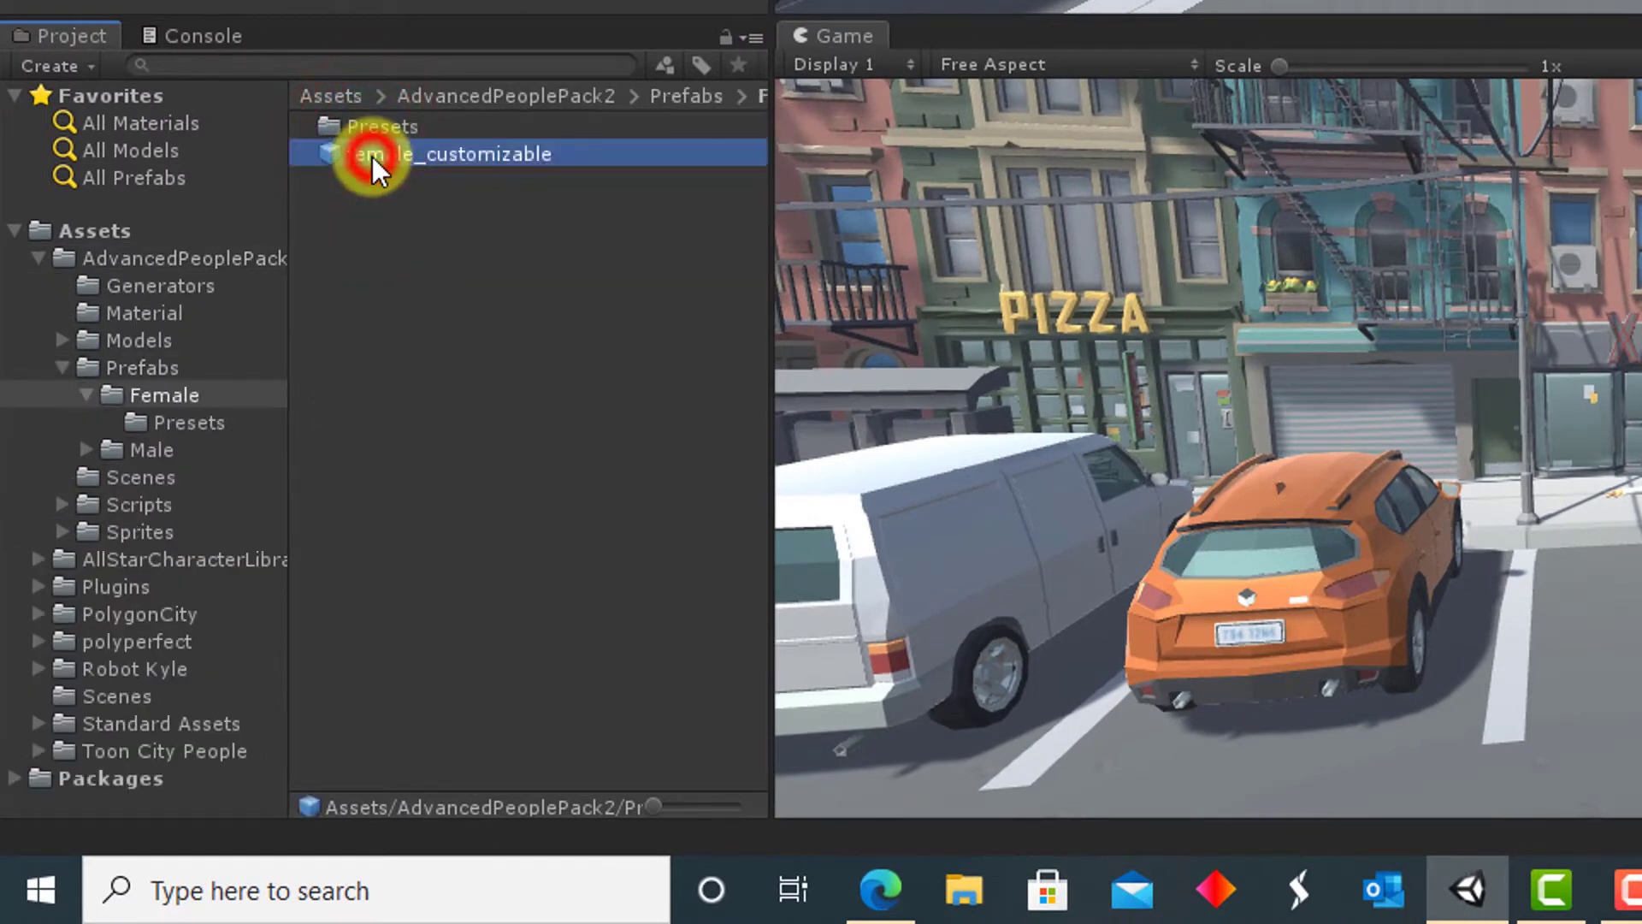
pyautogui.doubleClick(382, 126)
# - Preview the female preset prefabs up to female_6 and return to female_4
pyautogui.click(382, 126)
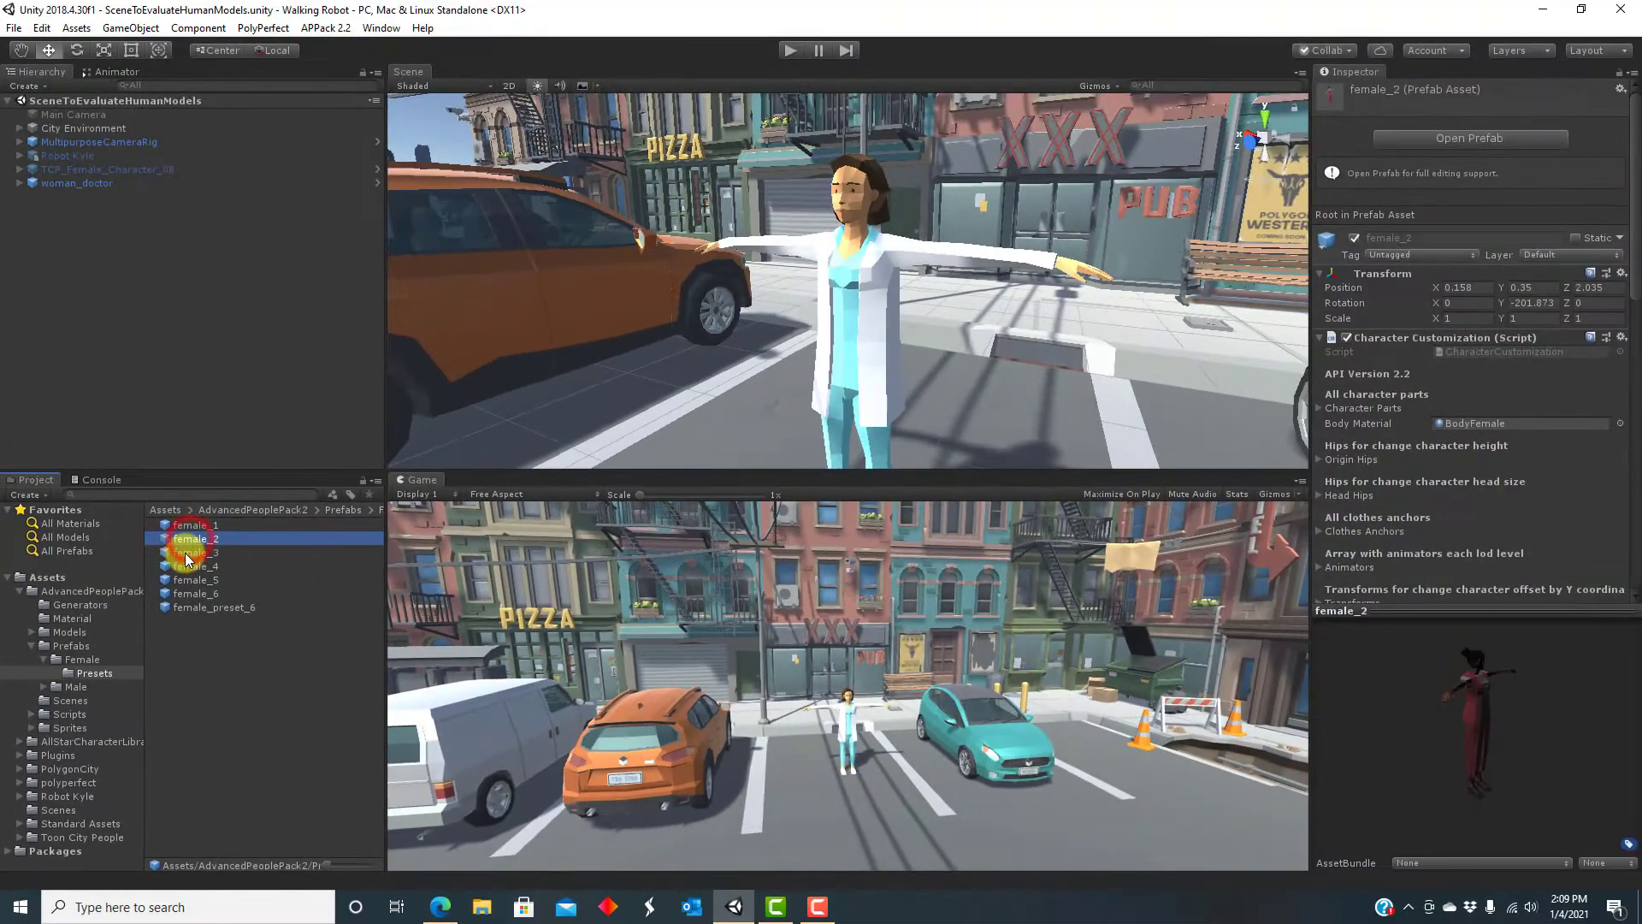
pyautogui.click(366, 202)
pyautogui.click(185, 568)
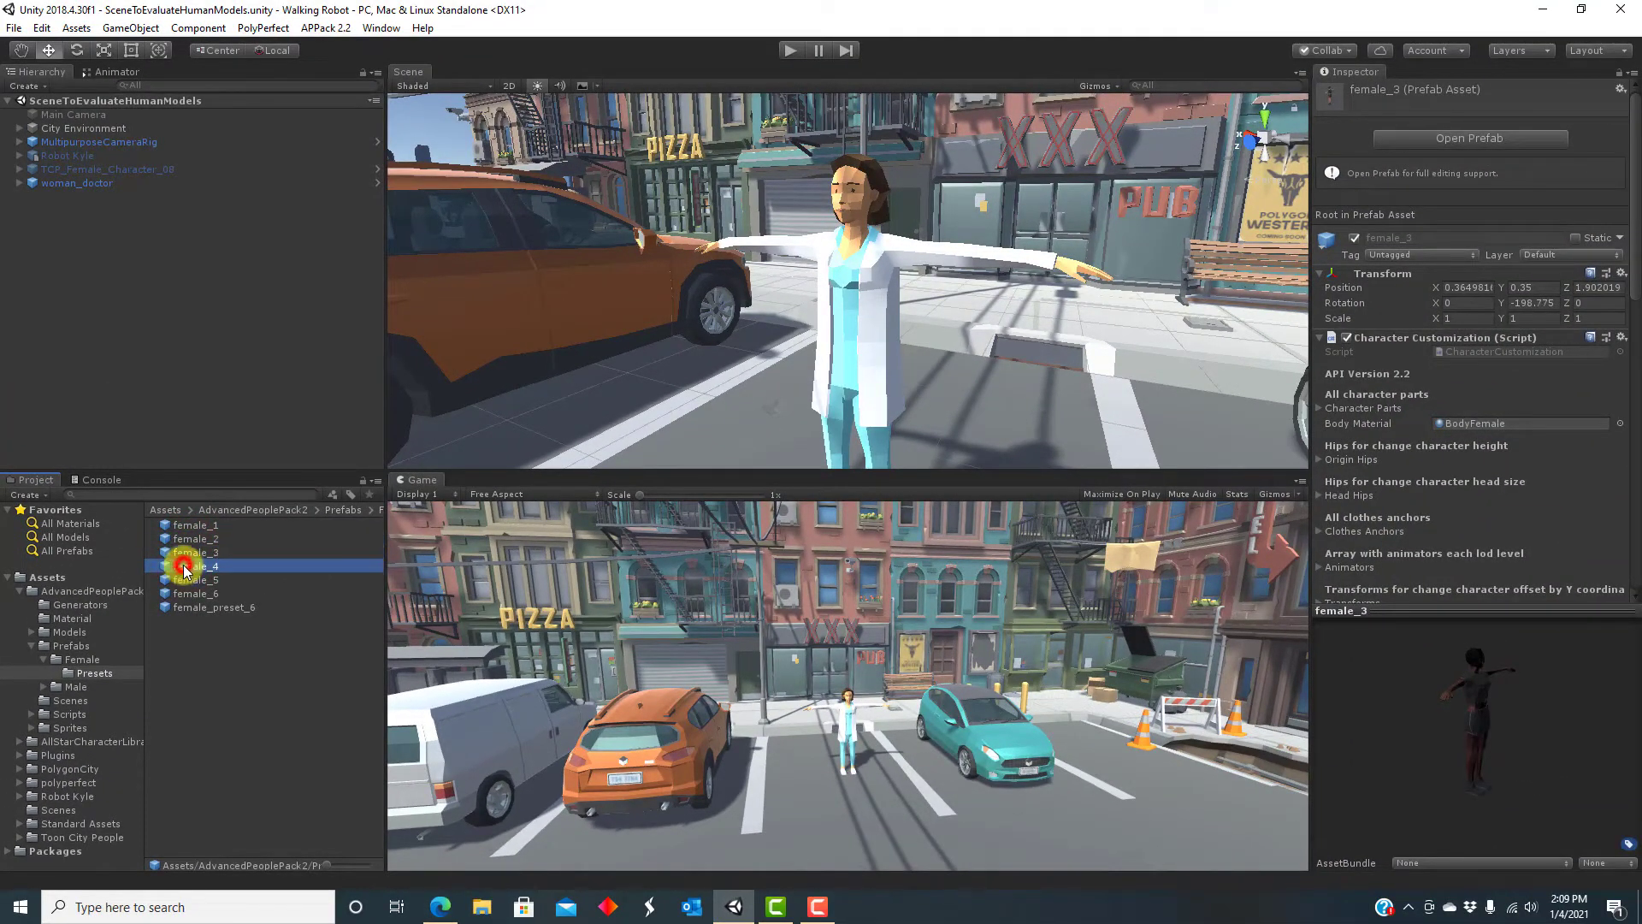
pyautogui.click(184, 582)
pyautogui.click(185, 594)
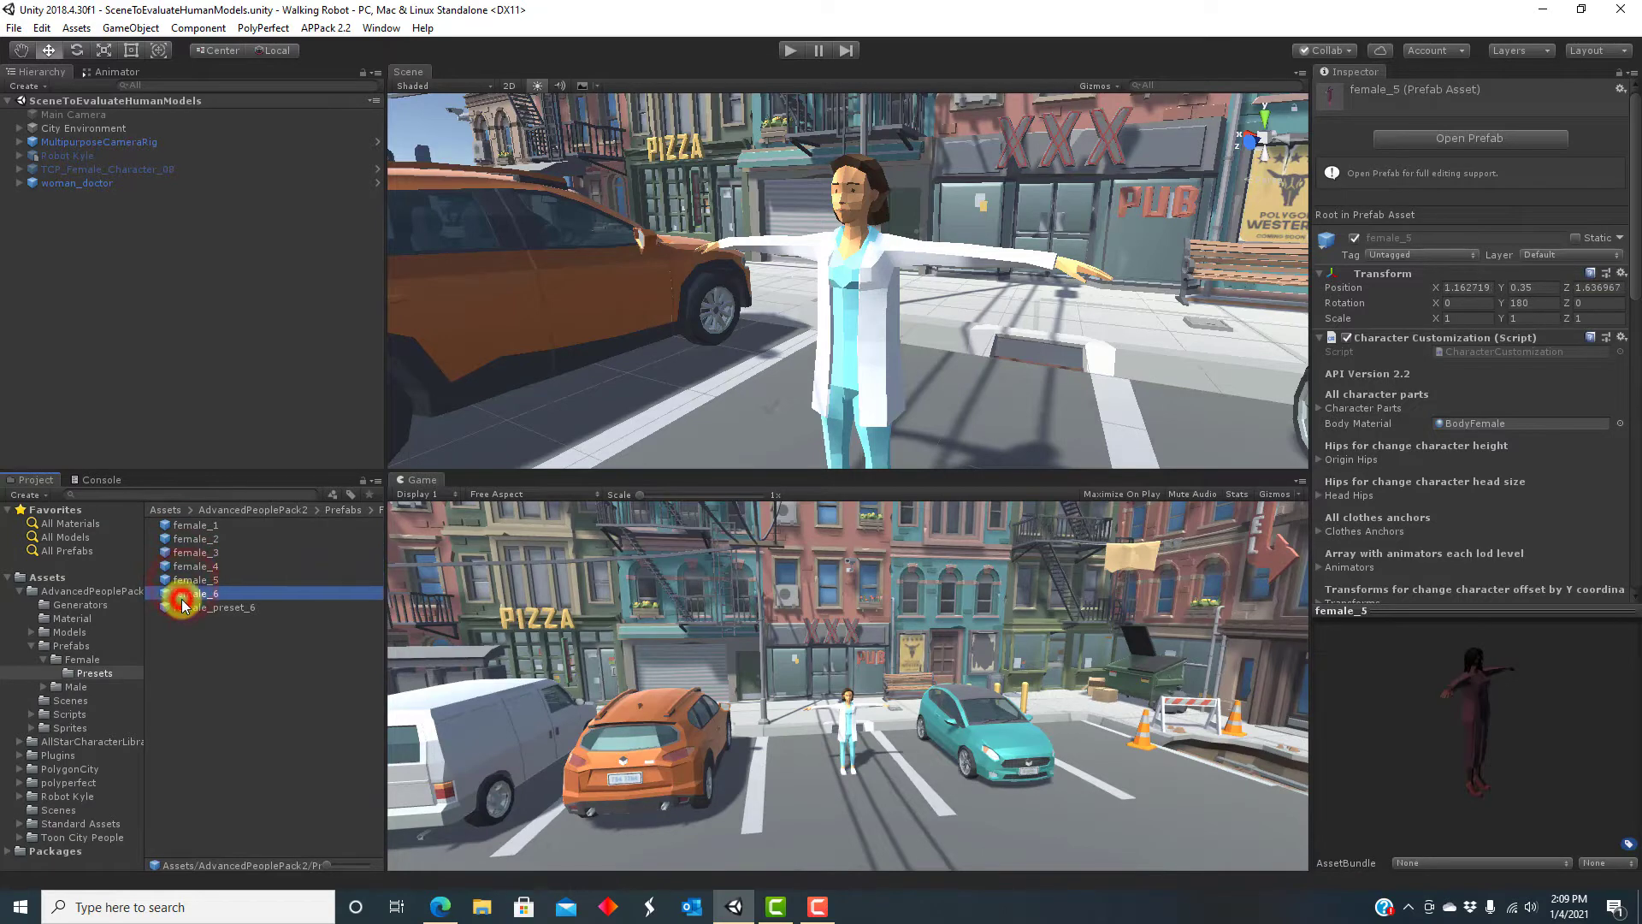
pyautogui.click(192, 568)
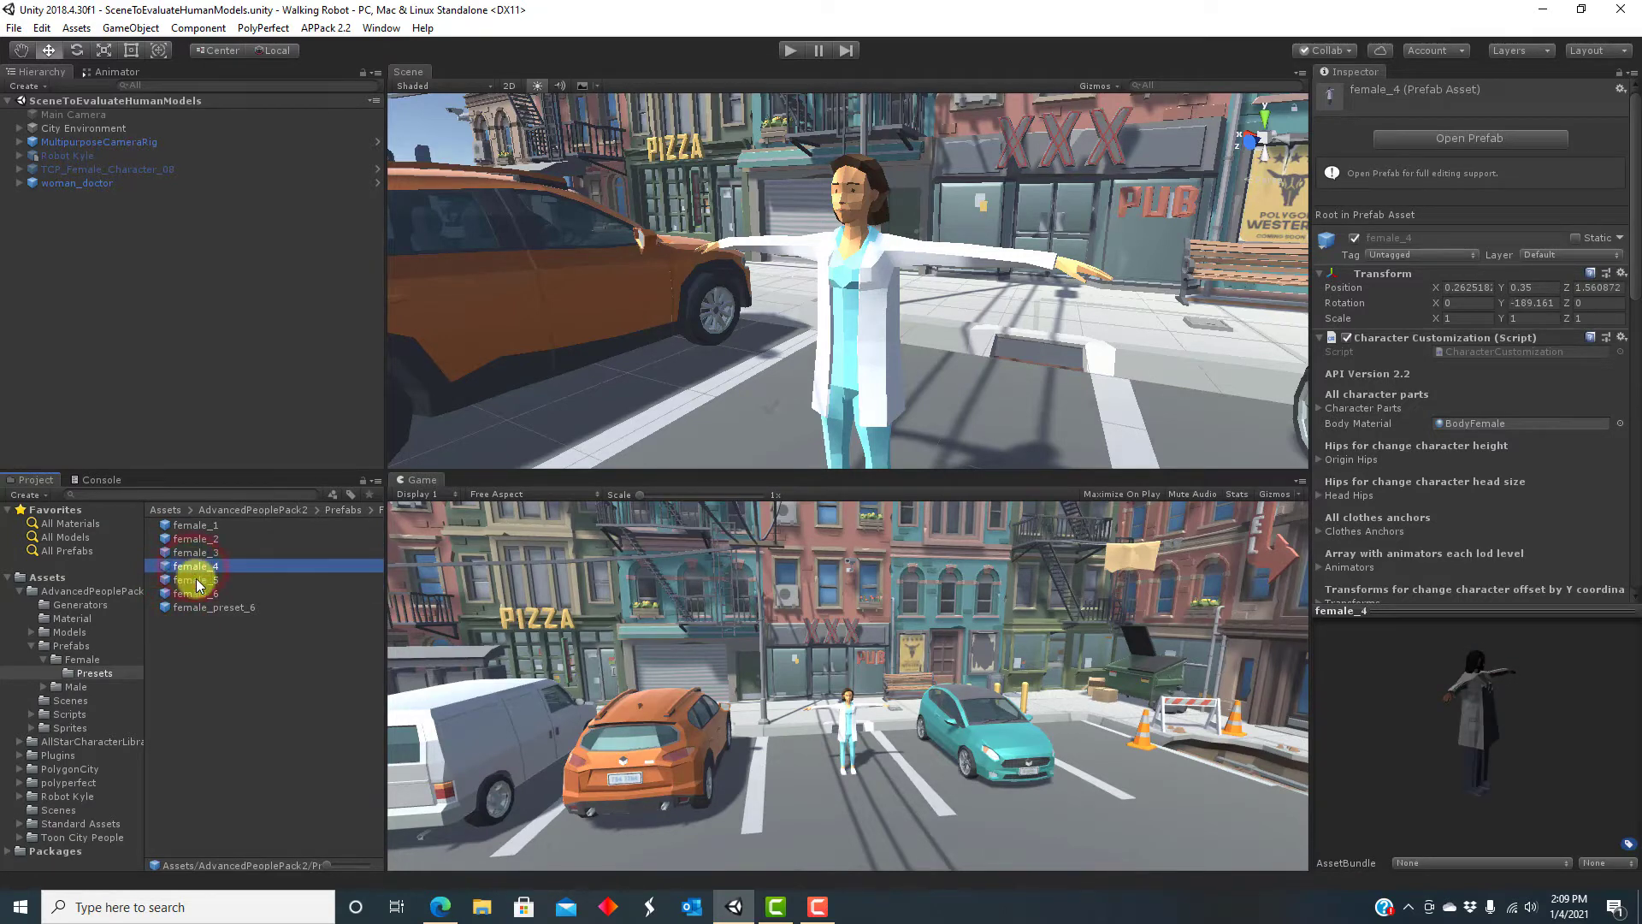
# - Place the female_4 preset beside woman_doctor at about X 34.85, Y 1.19, Z 22.71 and list it last in the scene hierarchy
pyautogui.moveTo(186, 573); pyautogui.dragTo(643, 439)
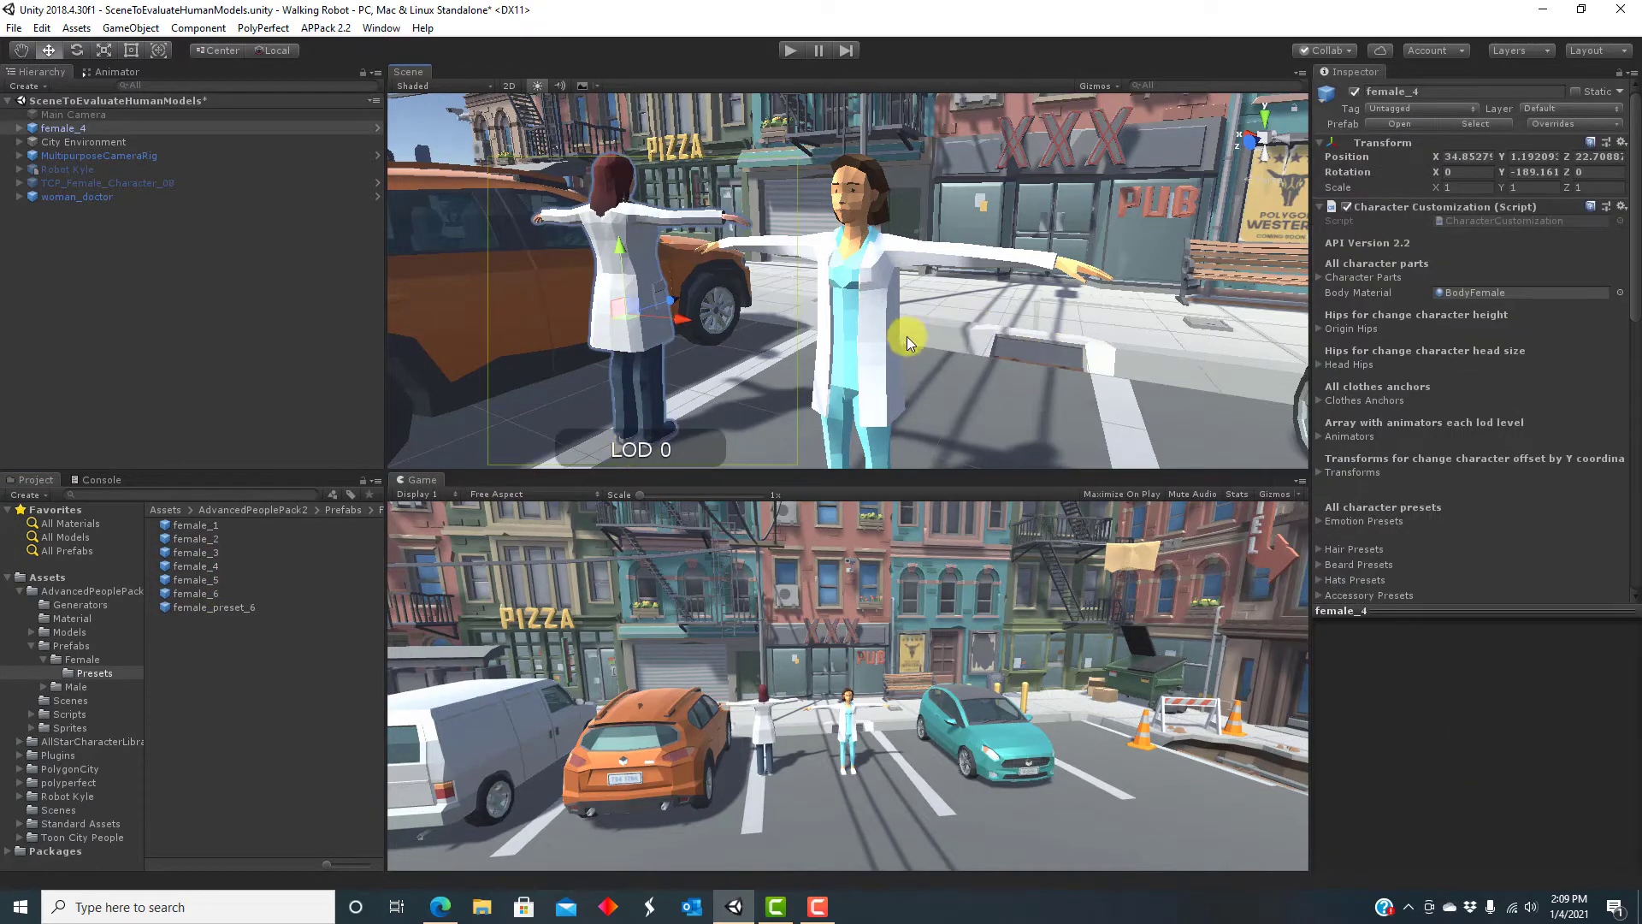
pyautogui.moveTo(64, 134); pyautogui.dragTo(76, 194)
# - Copy the Transform values of woman_doctor onto female_4 and deactivate woman_doctor
pyautogui.click(75, 183)
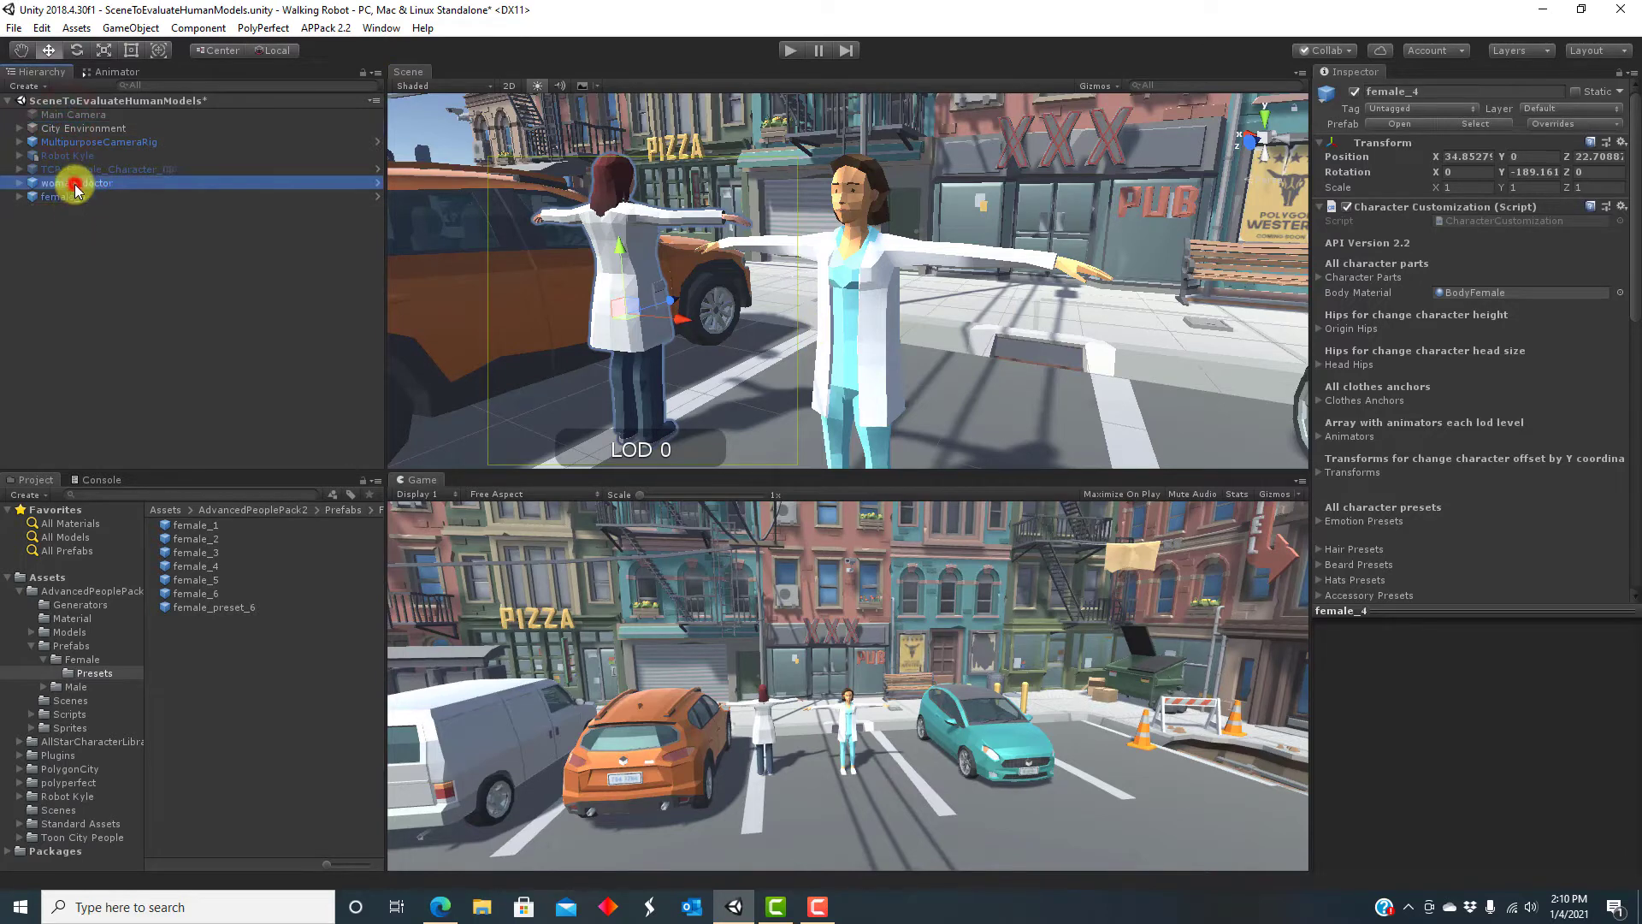
pyautogui.click(1633, 142)
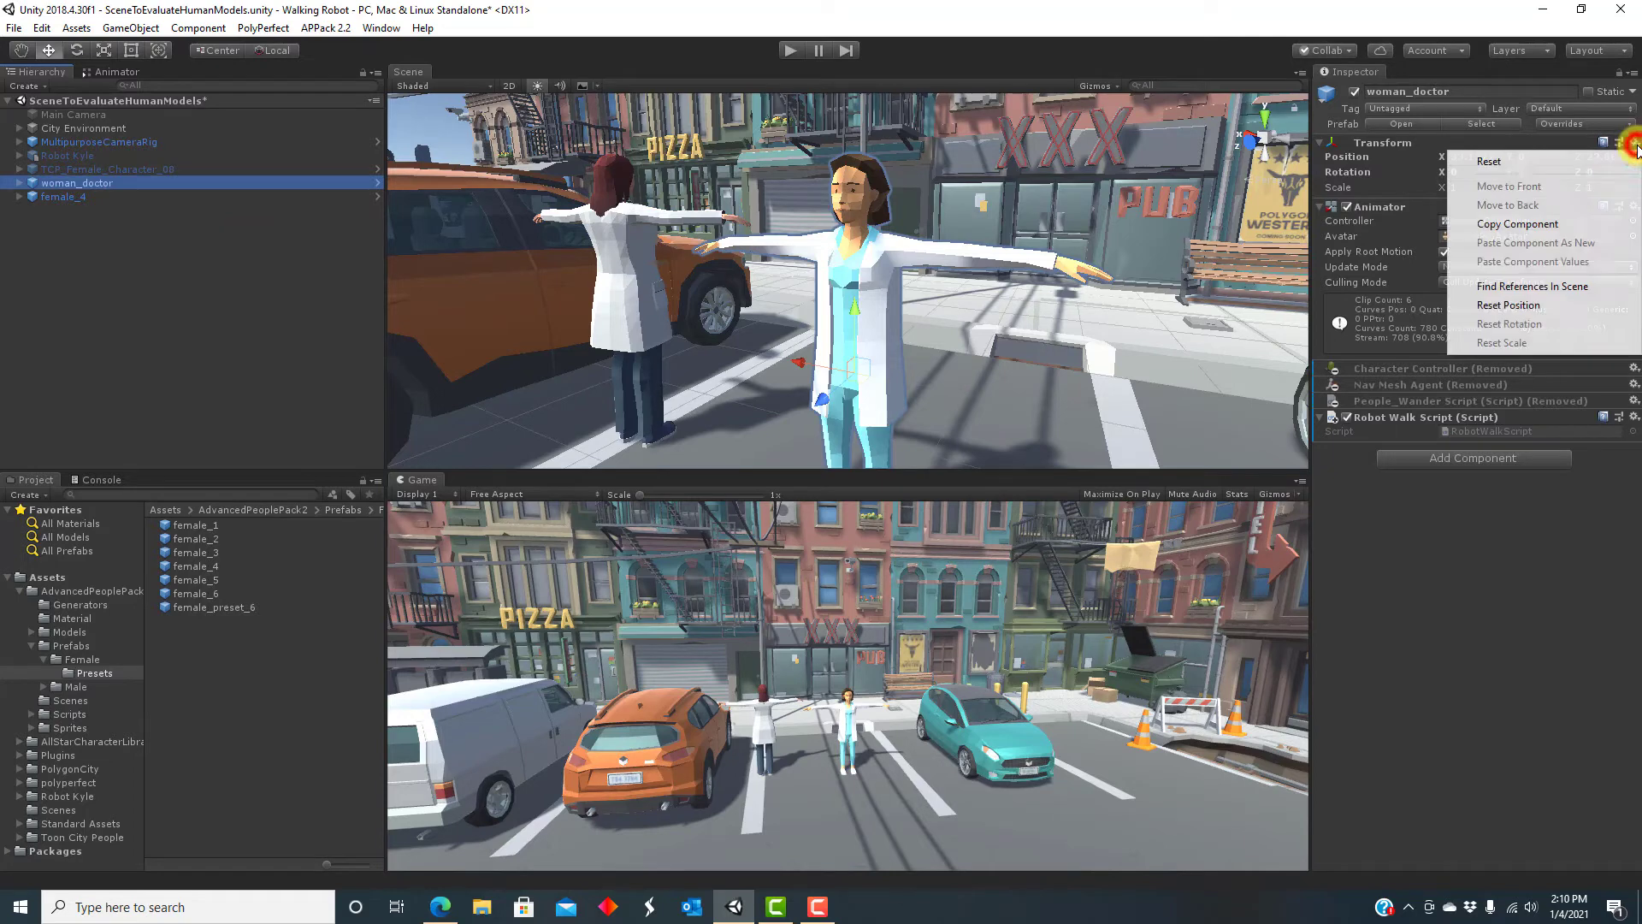
pyautogui.click(1588, 222)
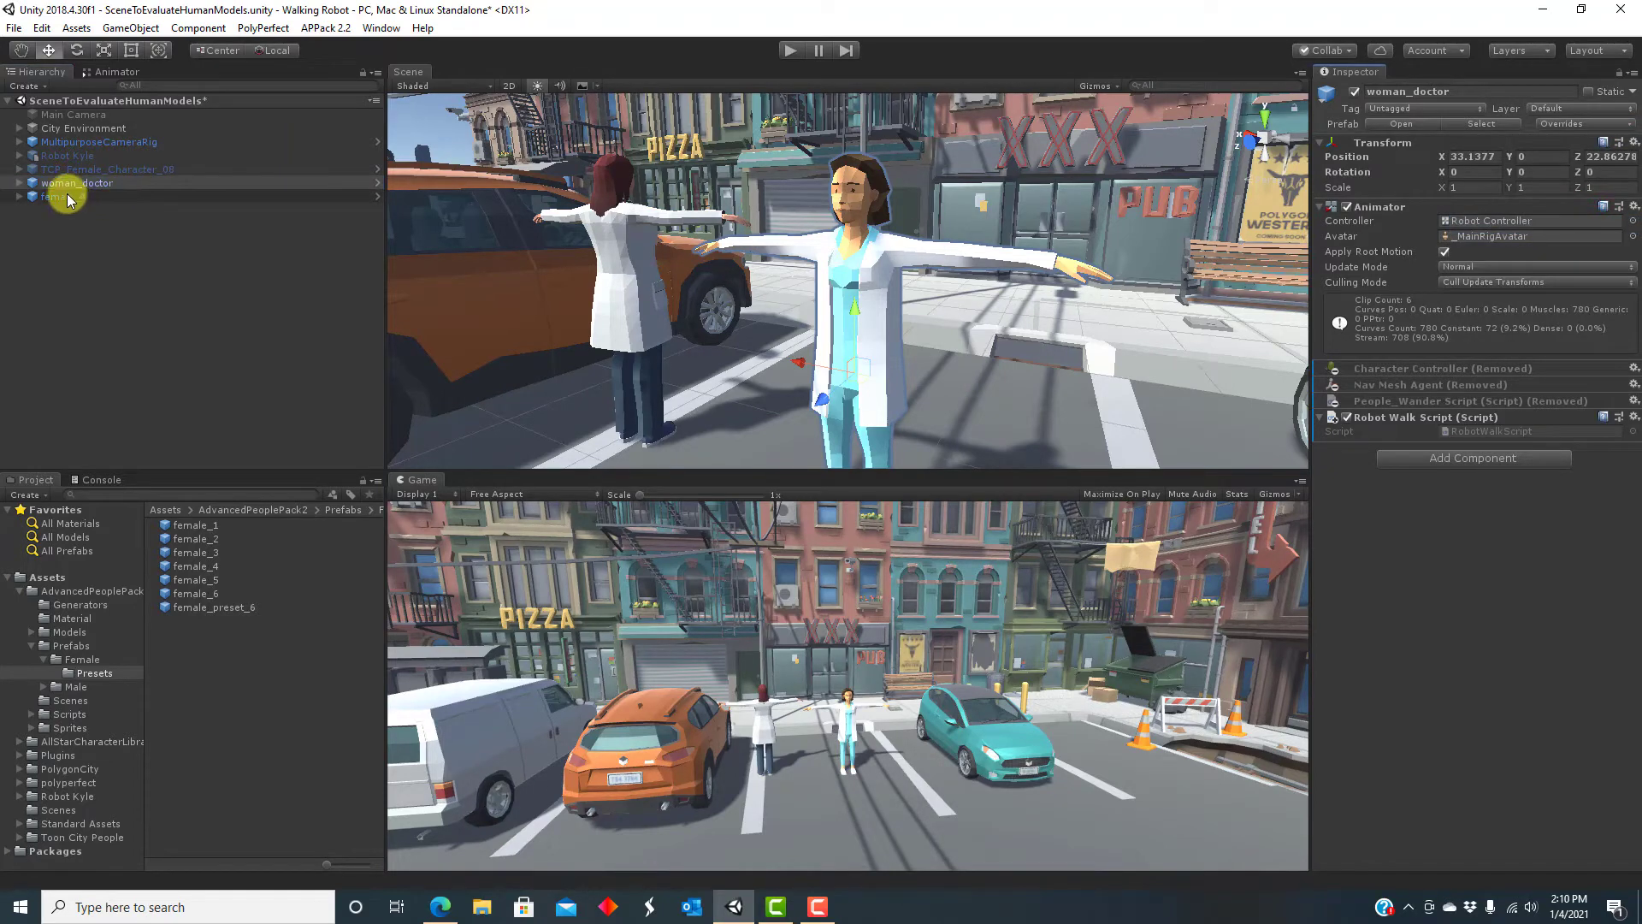
pyautogui.click(69, 197)
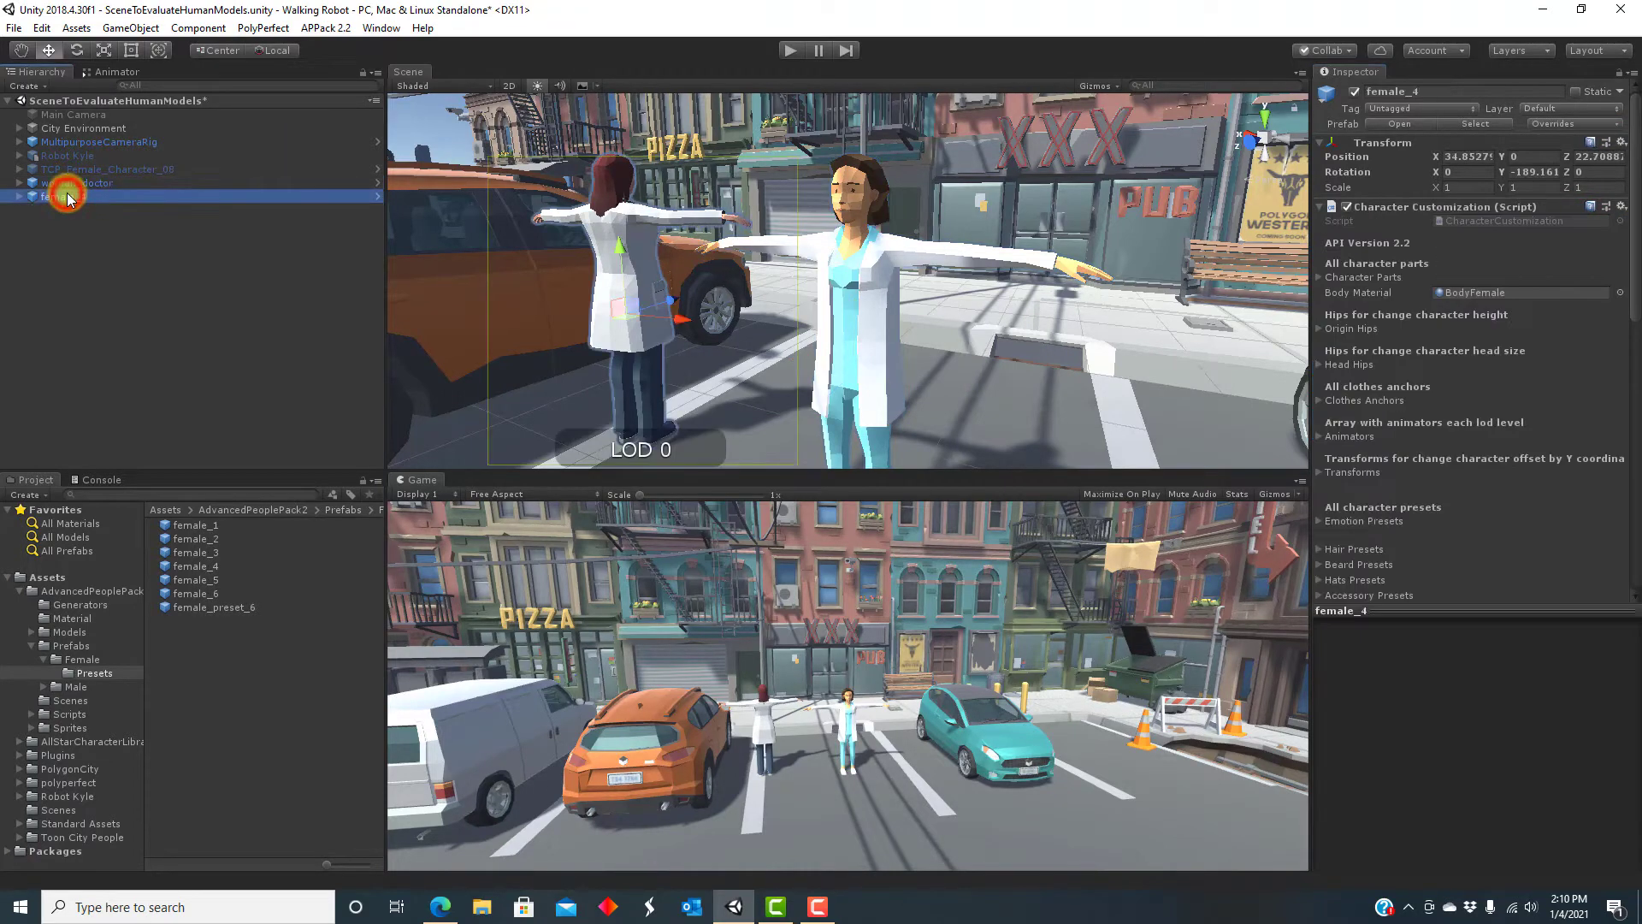
pyautogui.click(1625, 144)
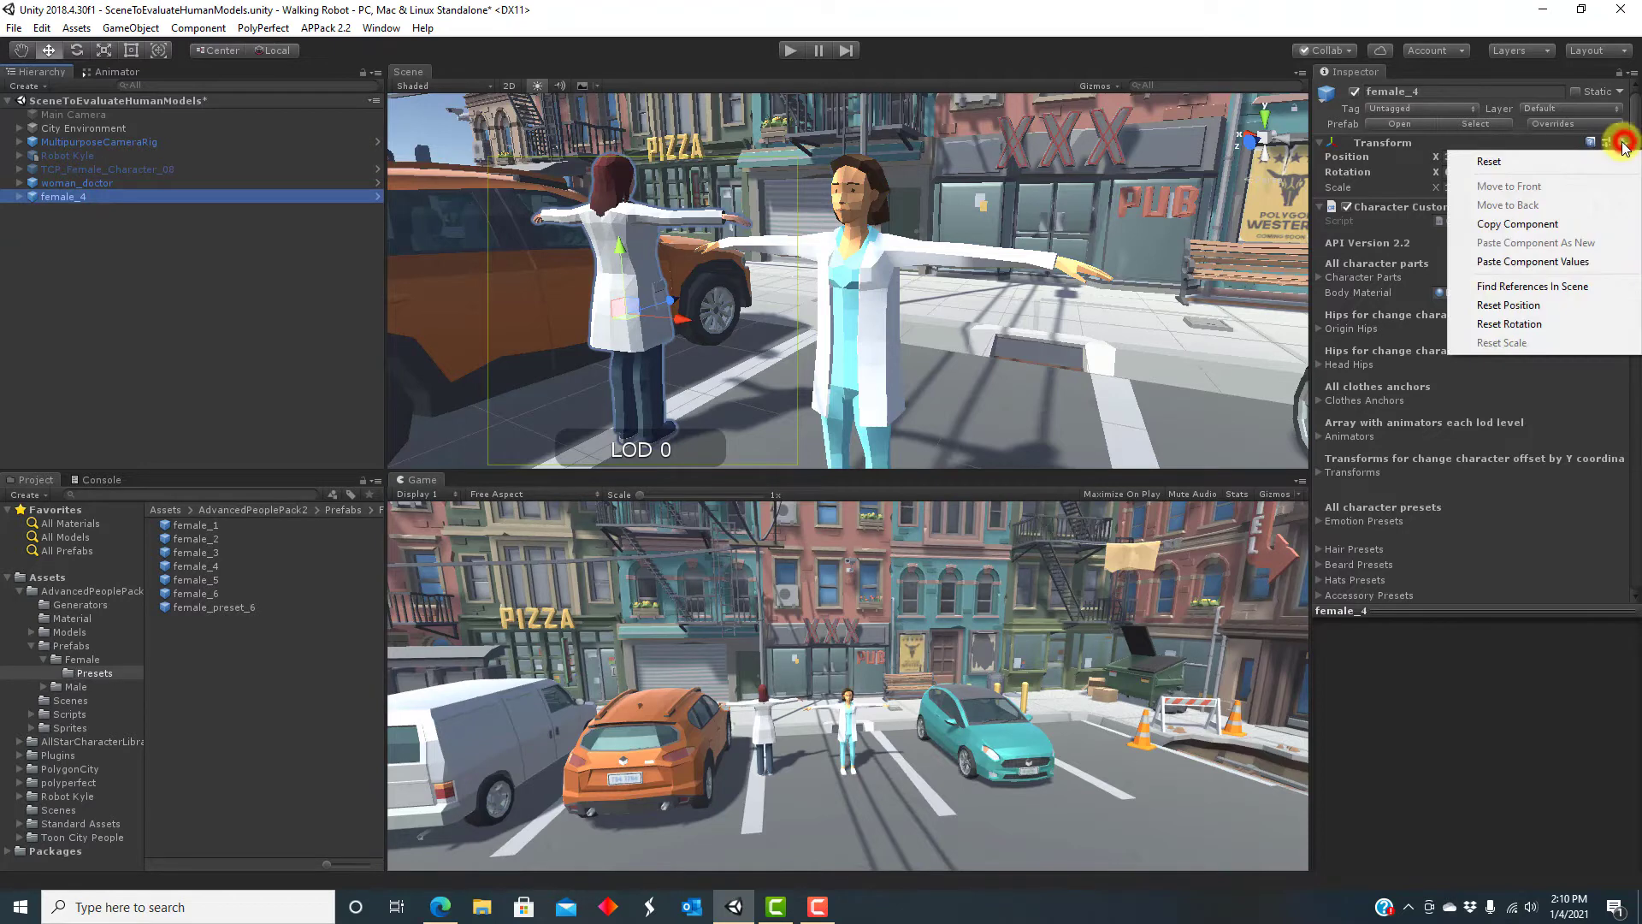
pyautogui.click(1565, 262)
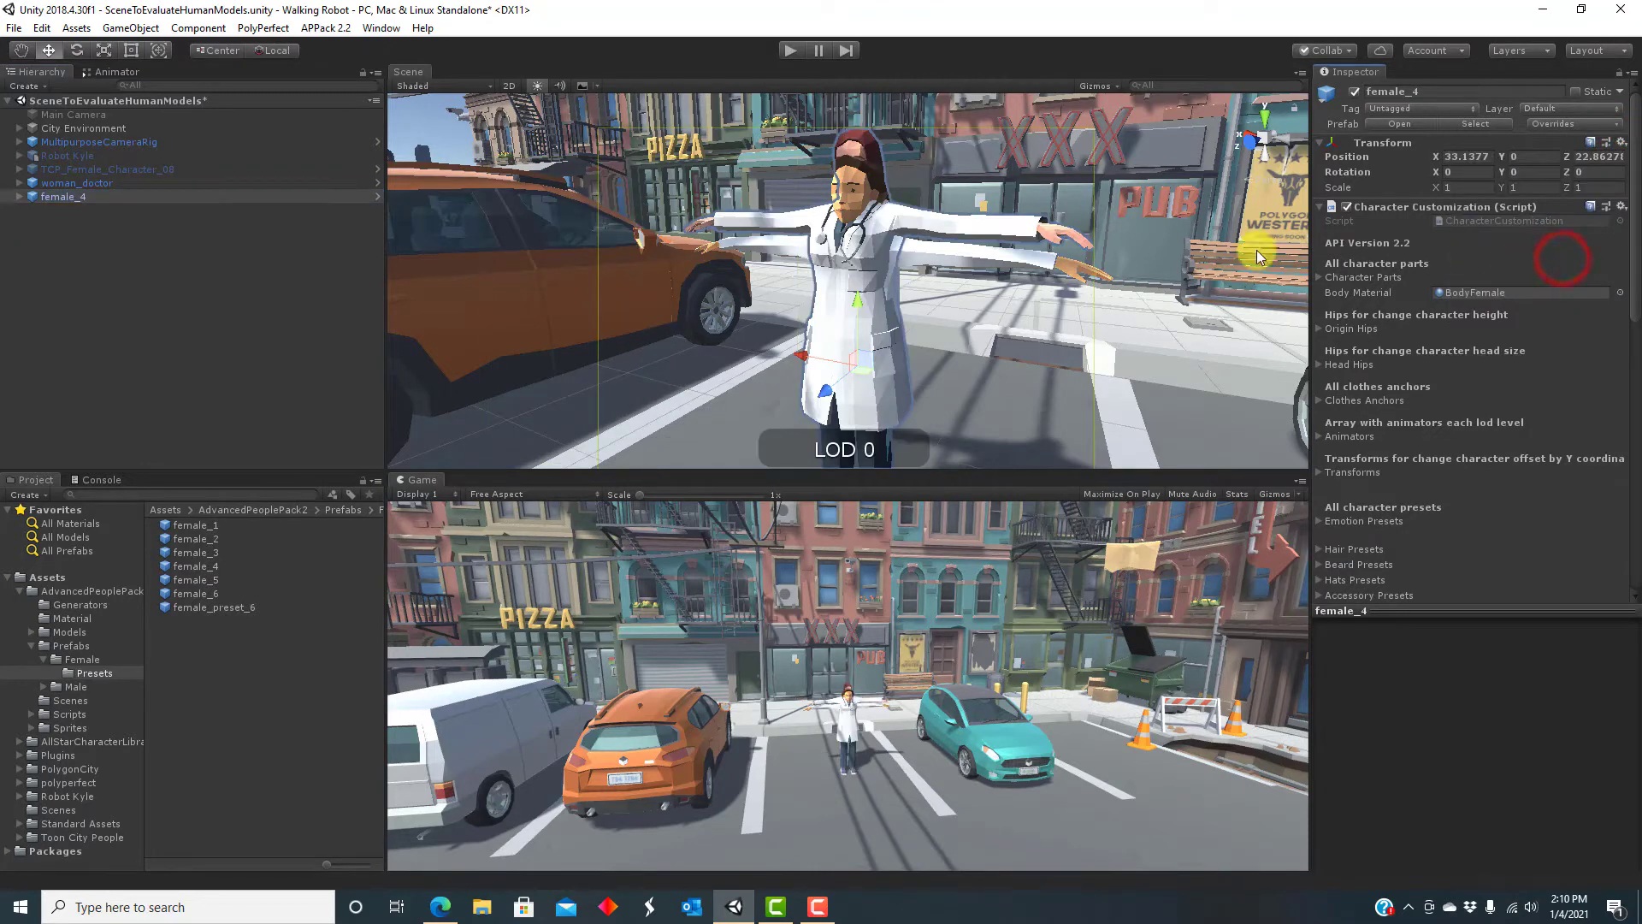
pyautogui.click(94, 183)
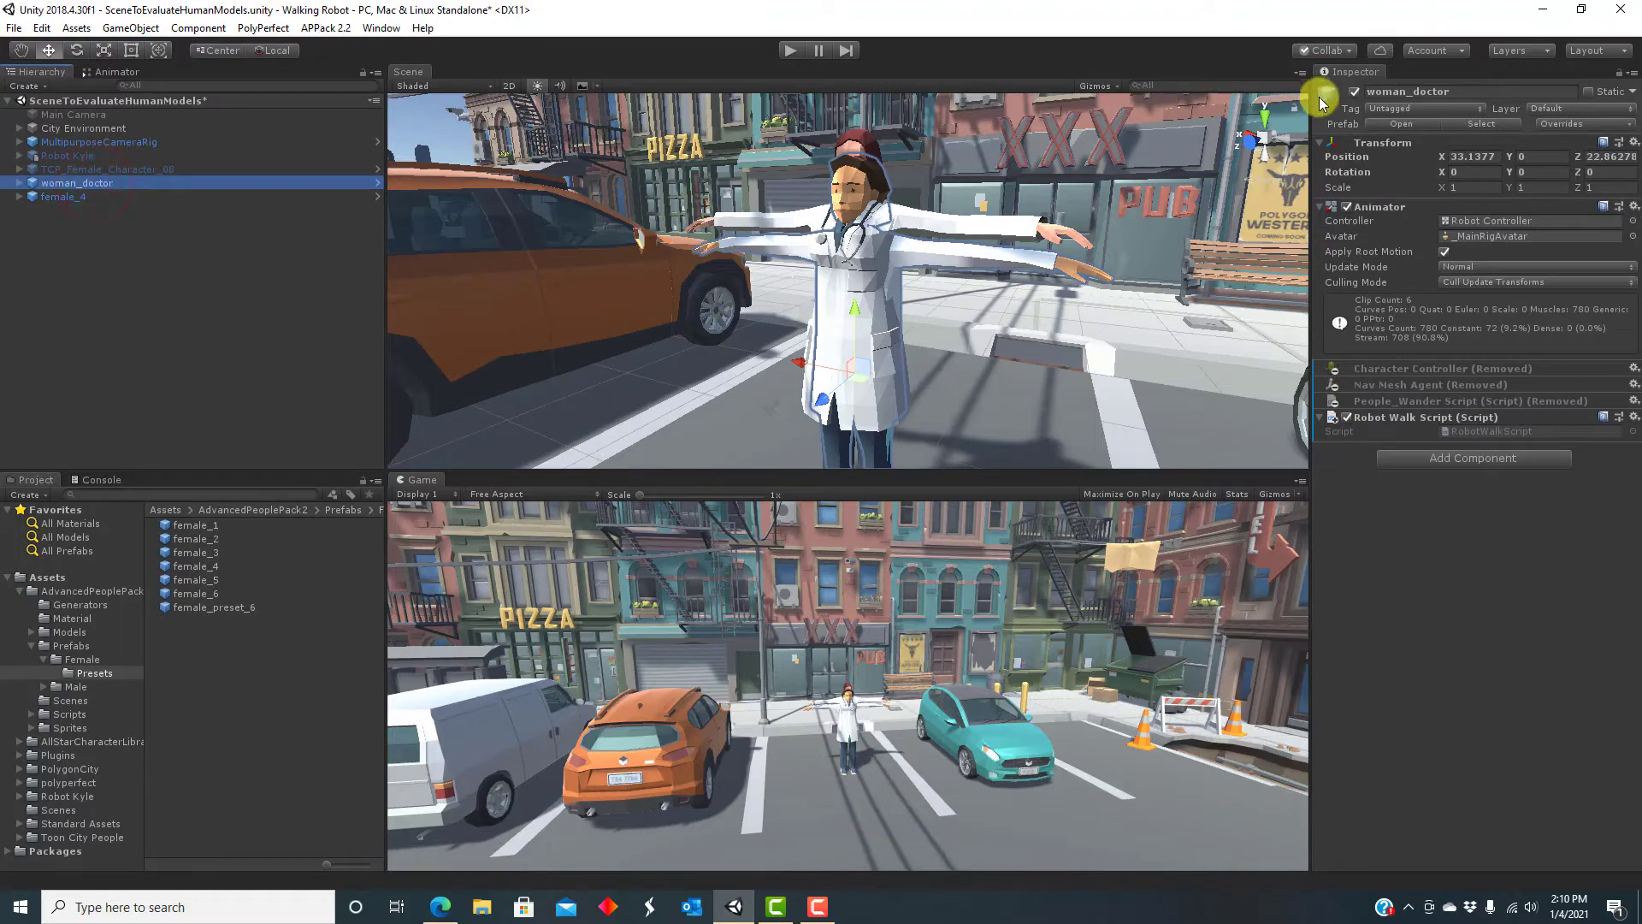
pyautogui.click(1355, 93)
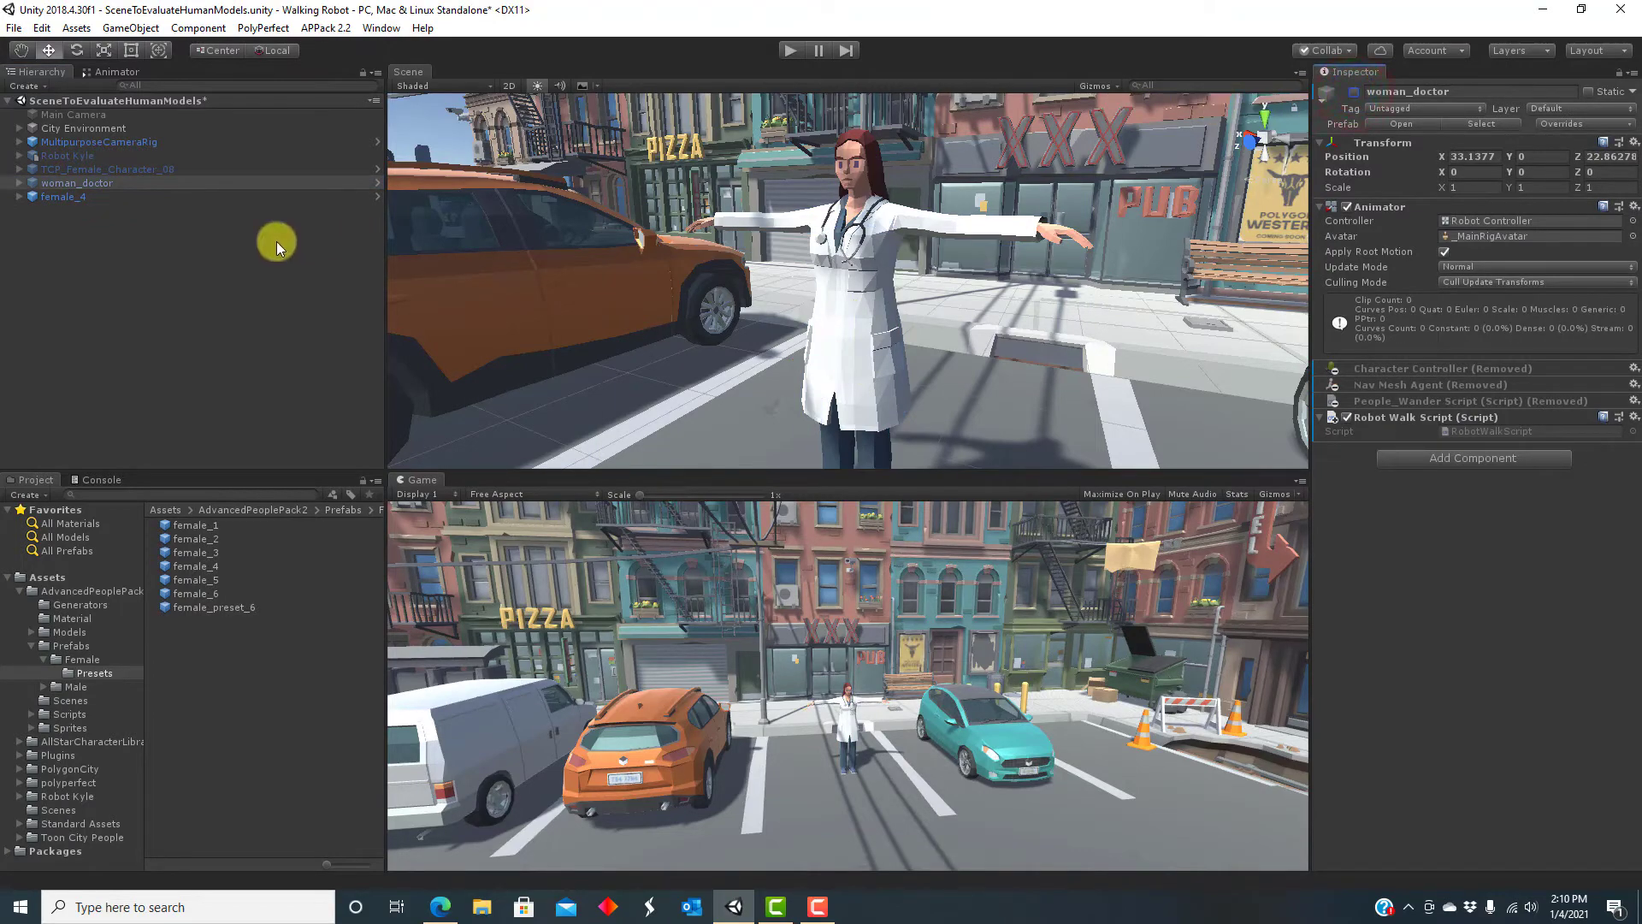
# - Search the project assets for "robot", set female_4's Basic Animator to Robot Controller, and apply the LOD levels
pyautogui.click(220, 542)
pyautogui.moveTo(220, 531); pyautogui.dragTo(601, 529)
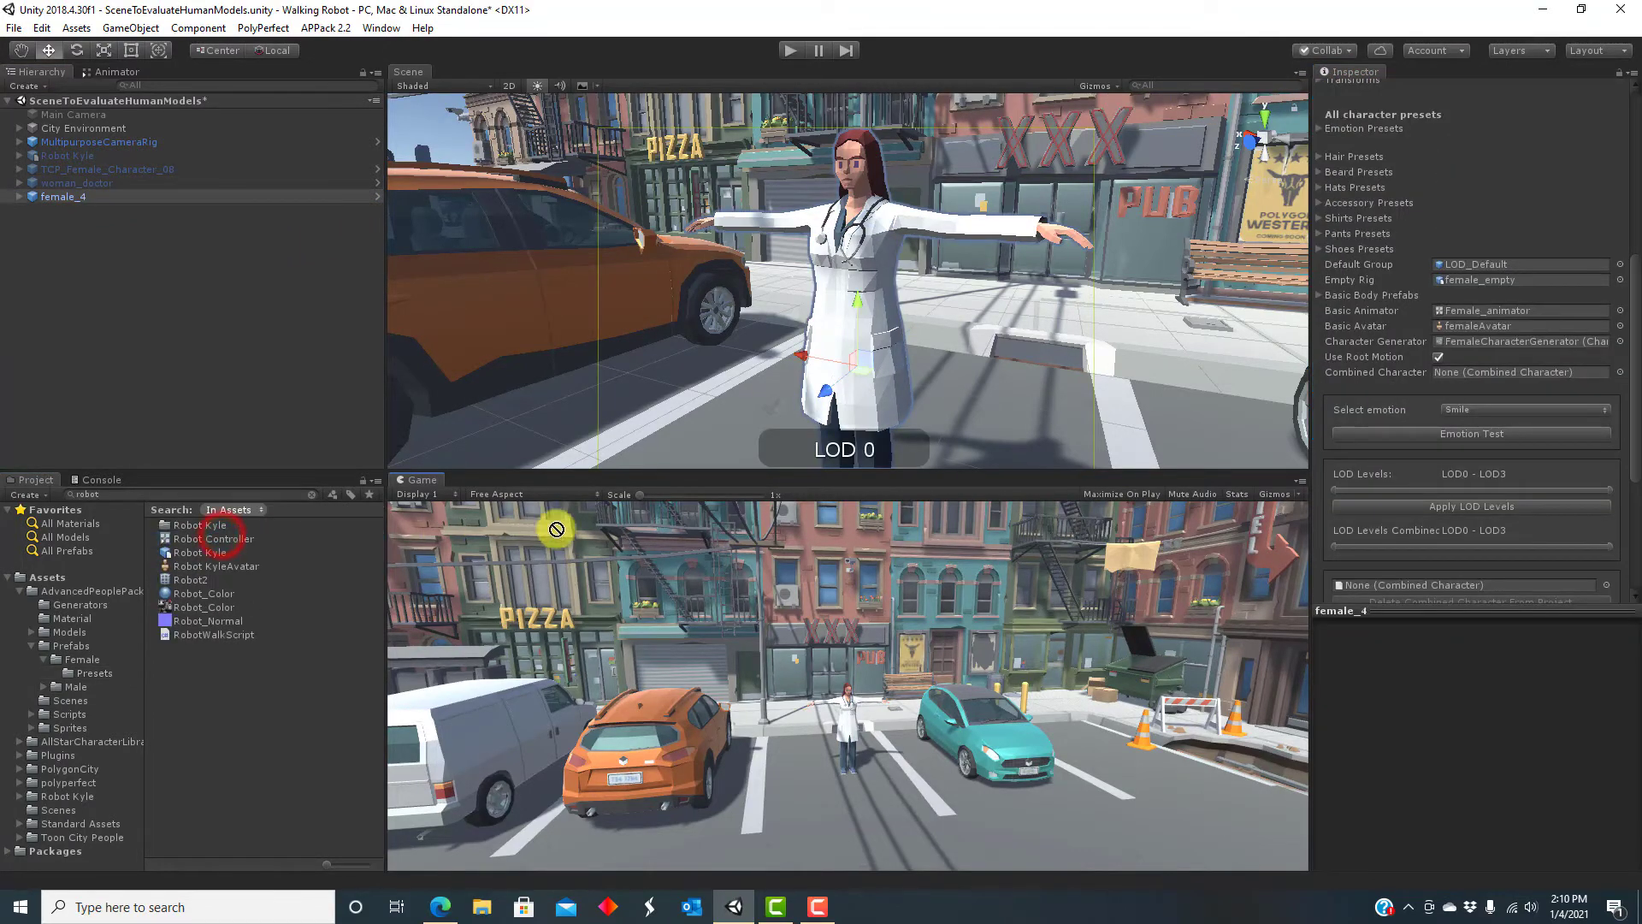
pyautogui.moveTo(454, 552); pyautogui.dragTo(1435, 304)
pyautogui.moveTo(1277, 254); pyautogui.dragTo(1278, 253)
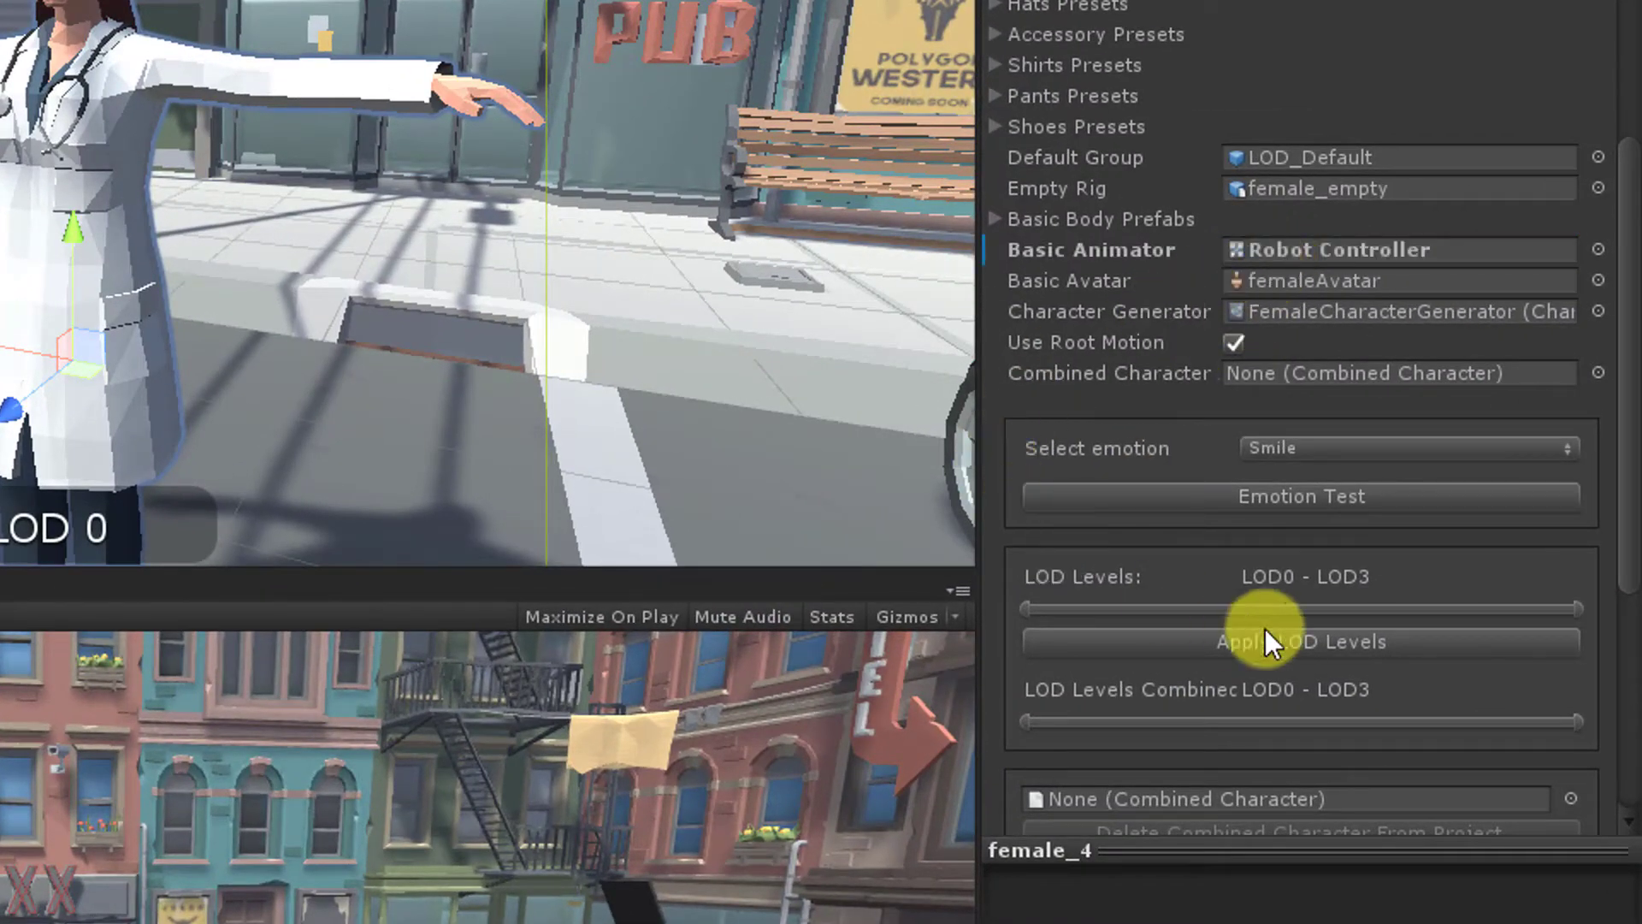
pyautogui.click(1321, 645)
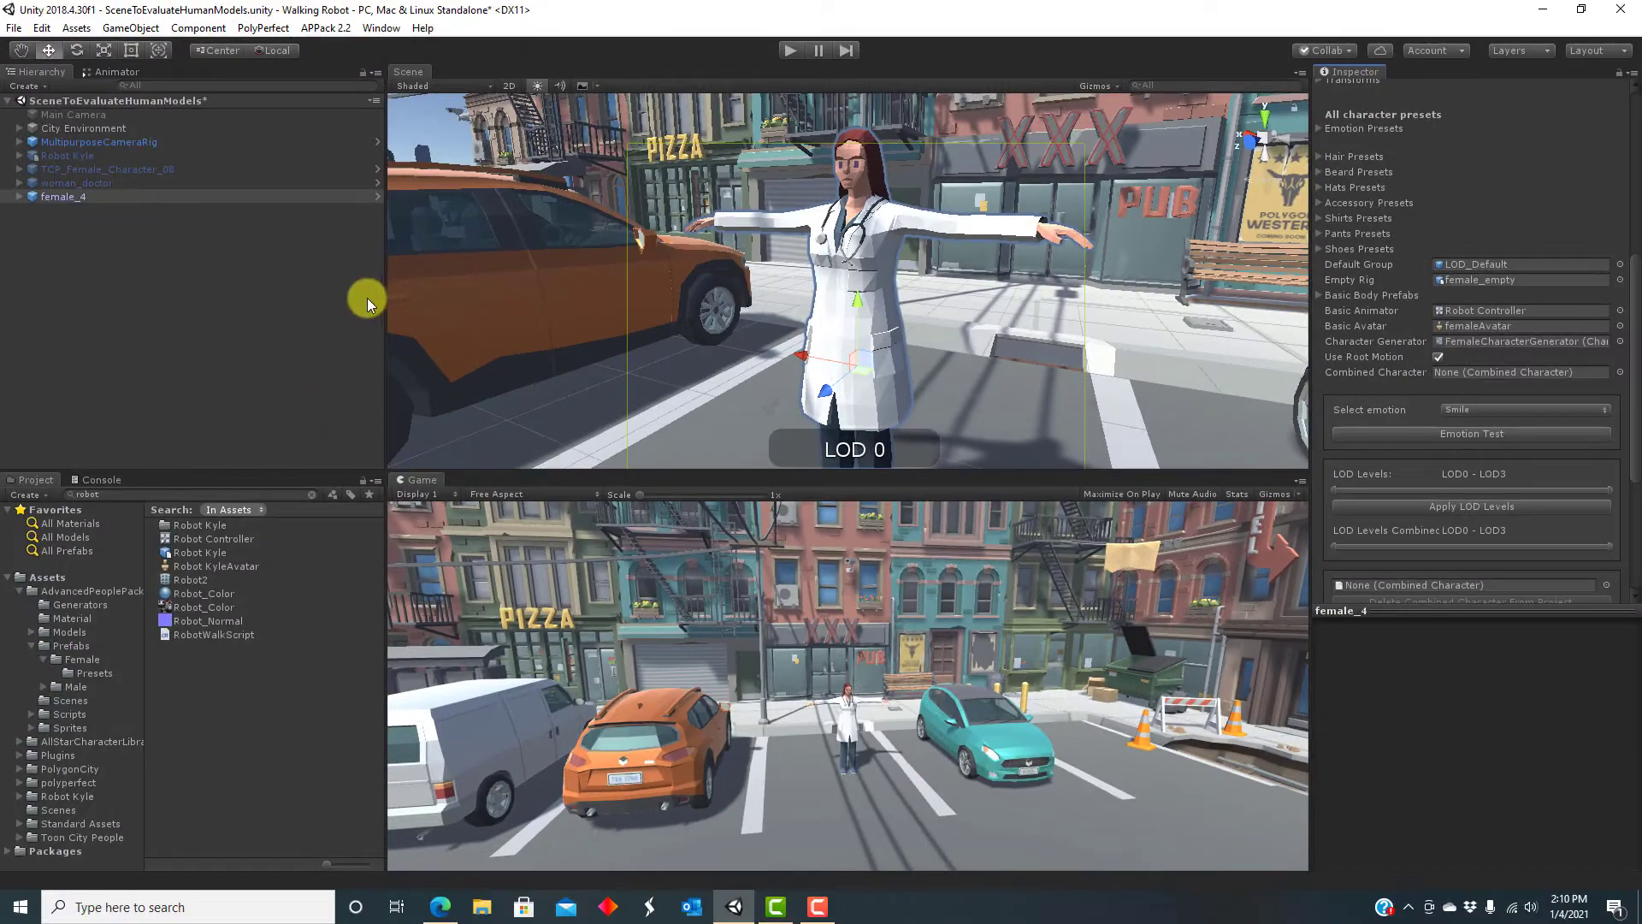
# - Expand female_4's LOD_Default group and inspect the body objects from body_lod0 to body_lod3
pyautogui.click(20, 199)
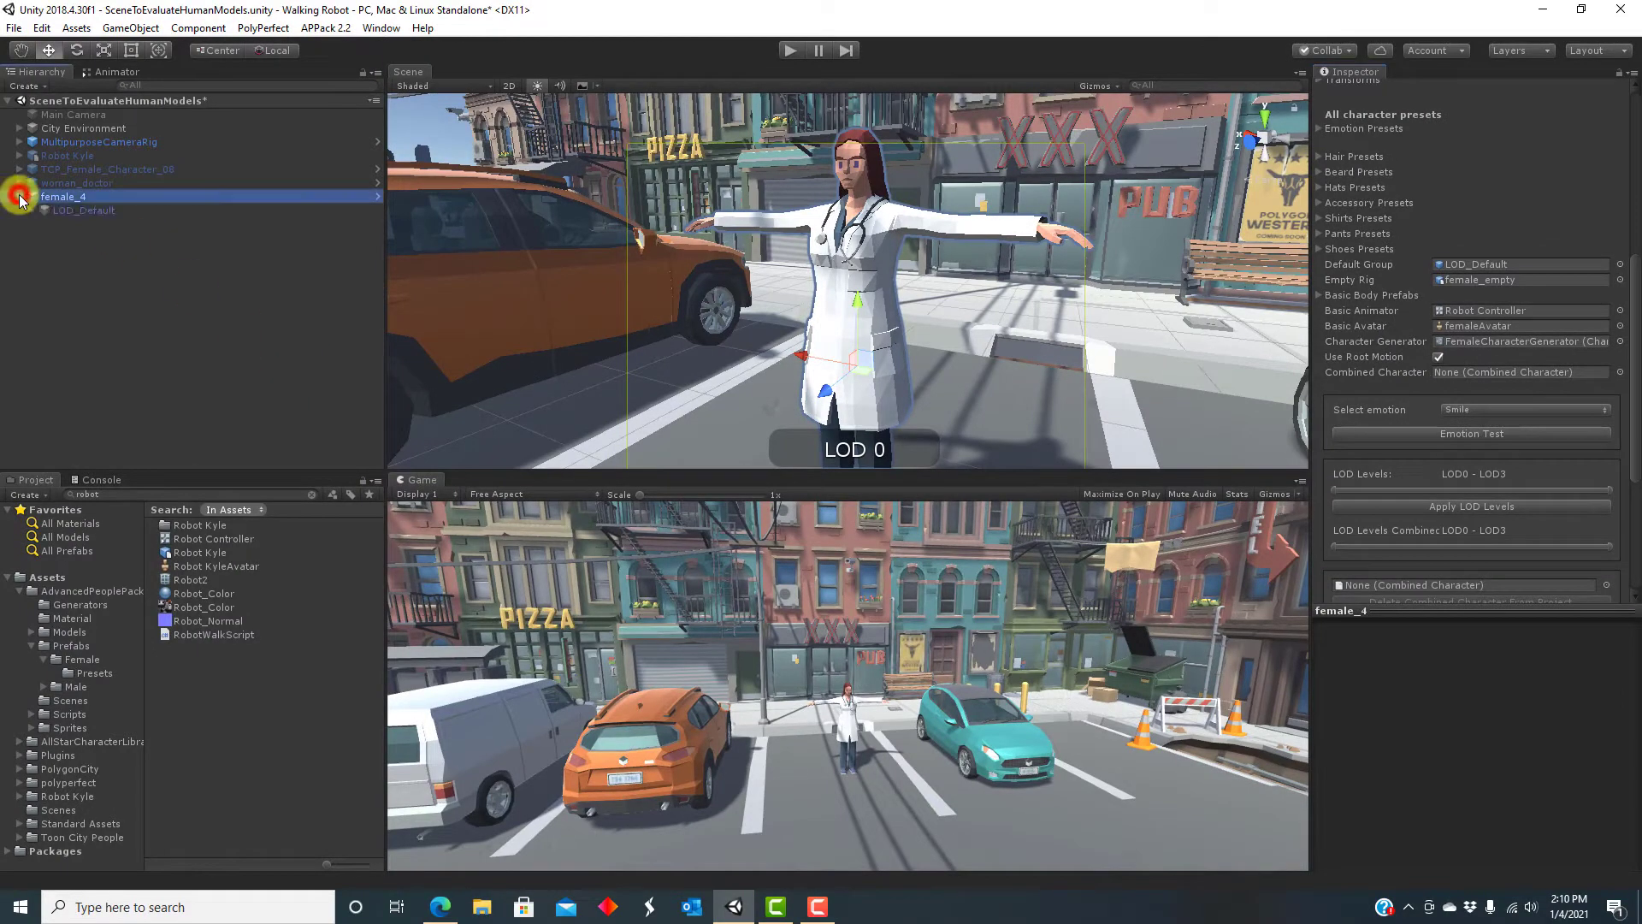
pyautogui.click(30, 210)
pyautogui.click(73, 223)
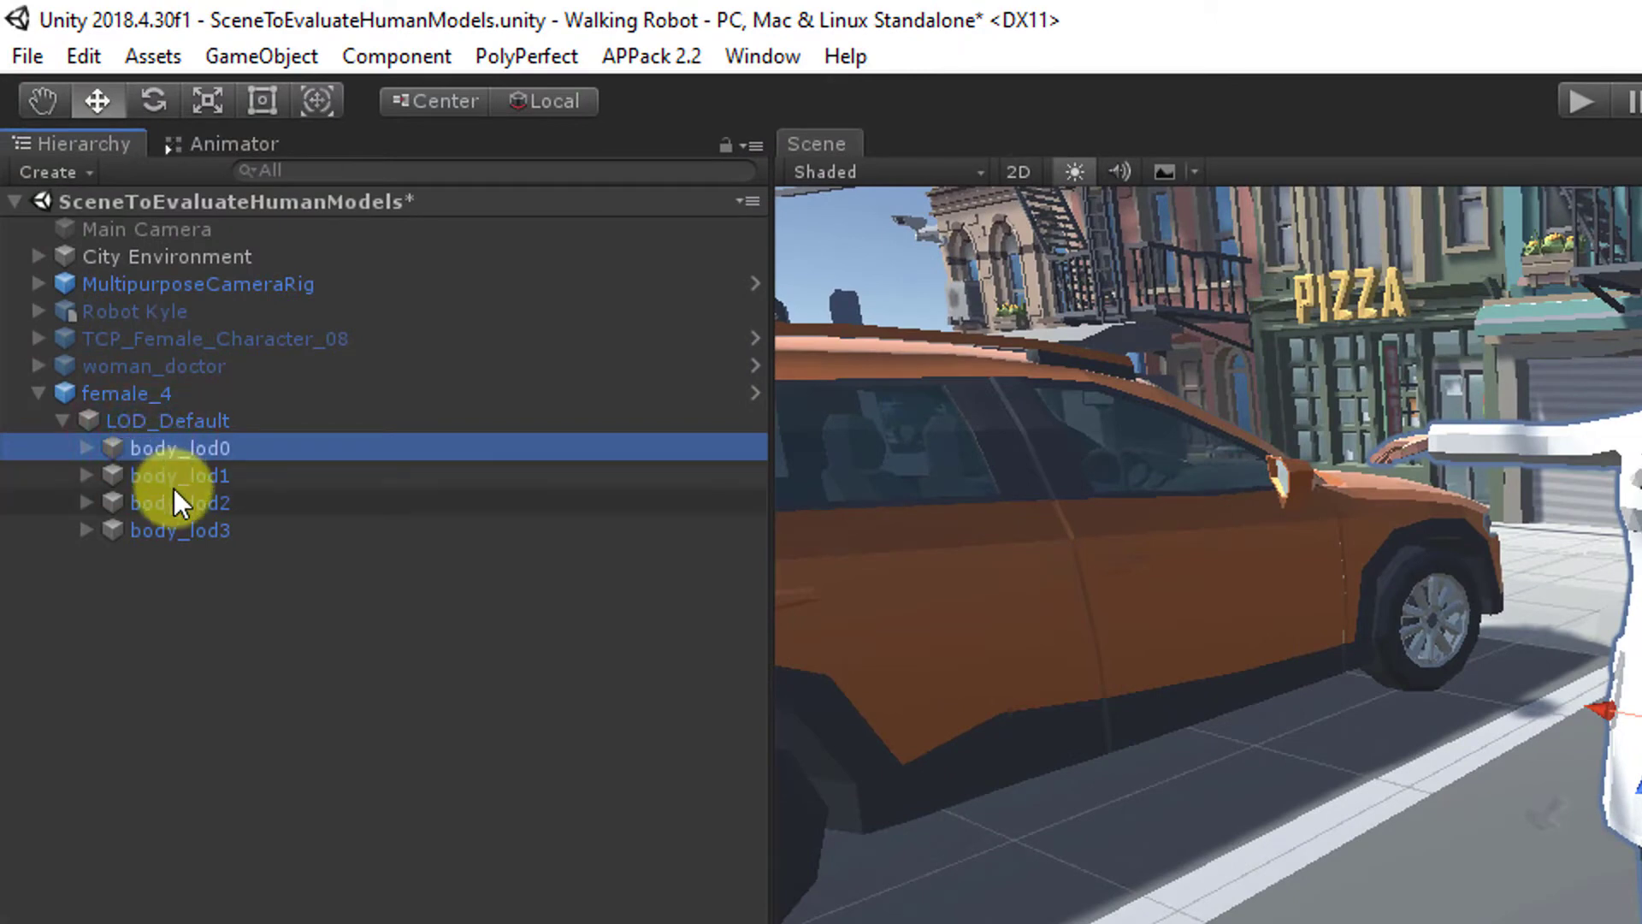
pyautogui.click(151, 476)
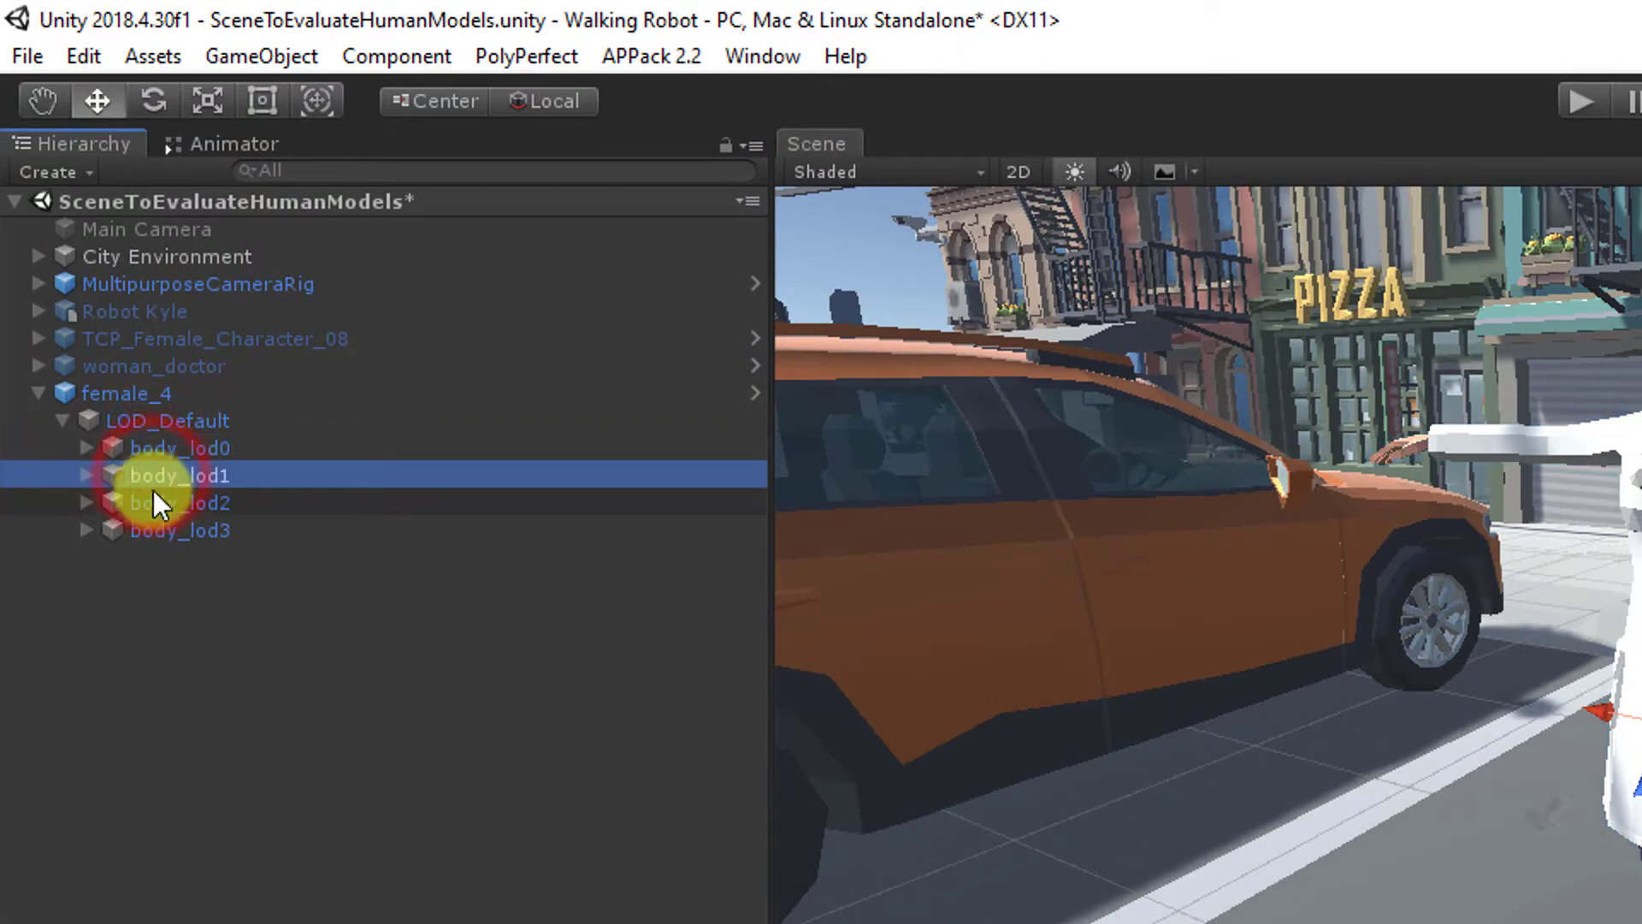
pyautogui.click(152, 500)
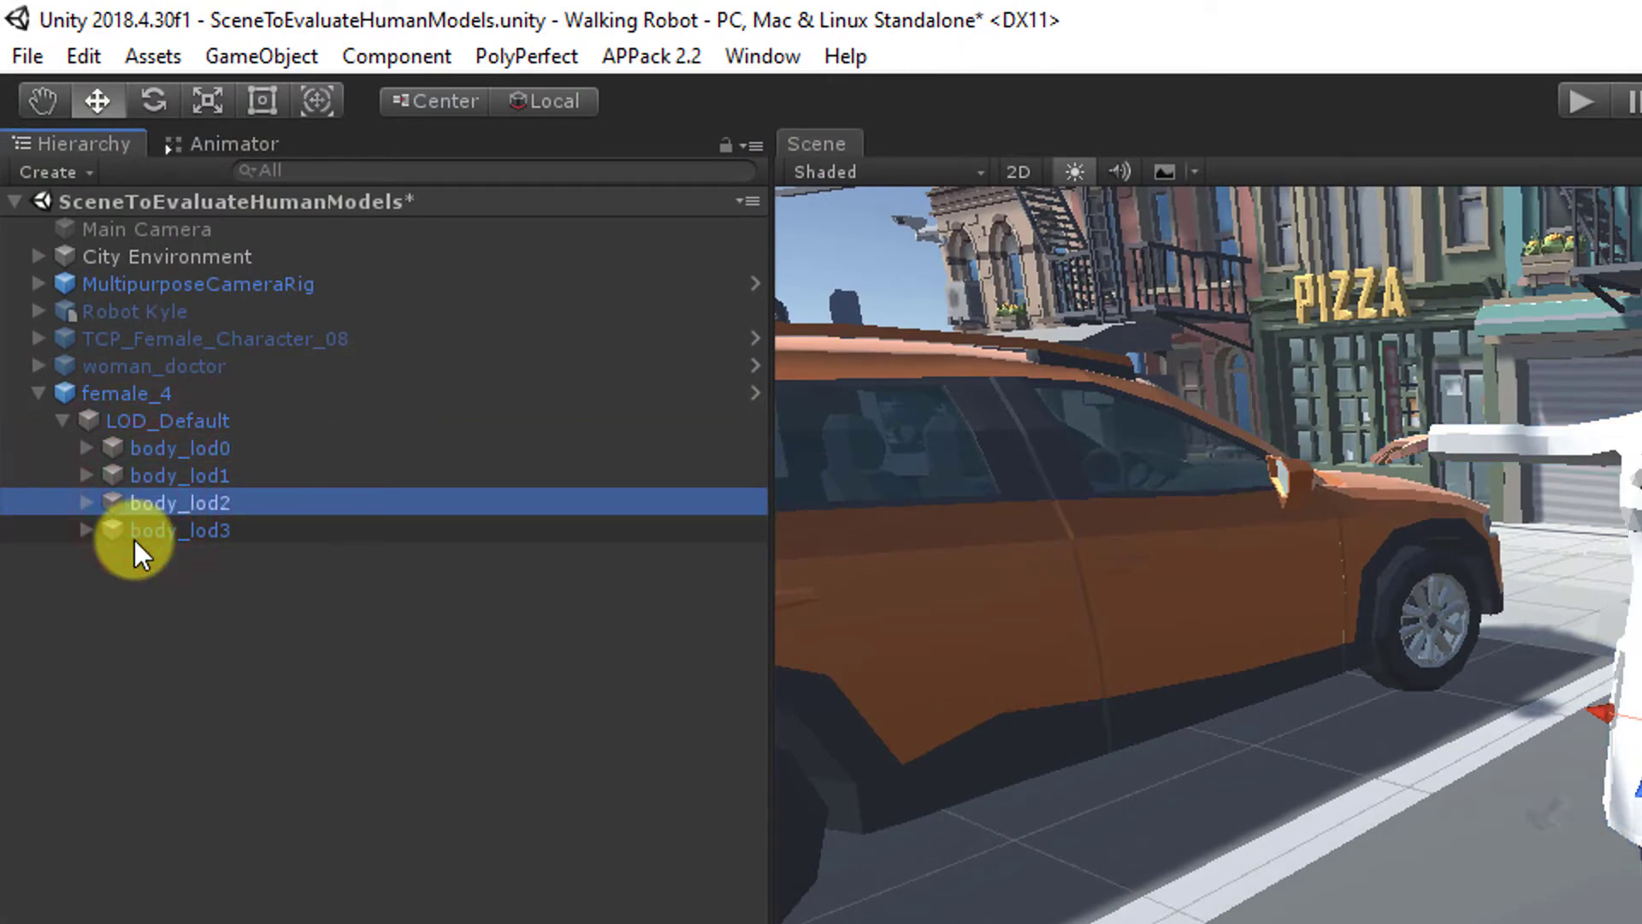
pyautogui.click(137, 532)
# - On body_lod0, replace the Root Motion script with RobotWalkScript and enable Apply Root Motion on its Animator
pyautogui.click(145, 447)
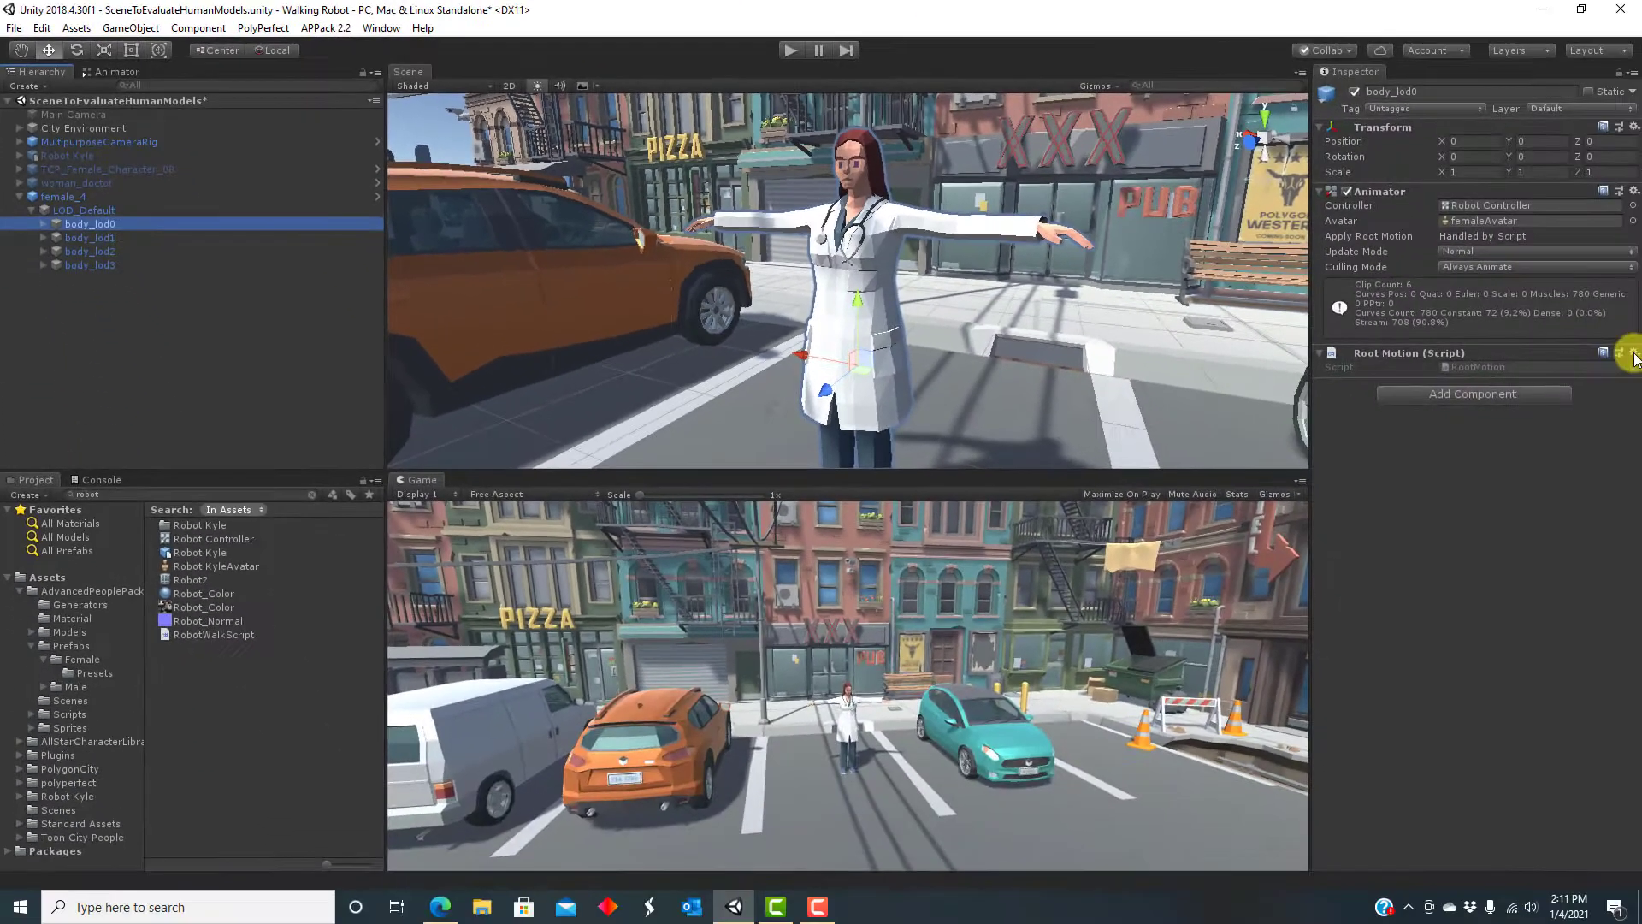
pyautogui.click(1632, 352)
pyautogui.click(1587, 434)
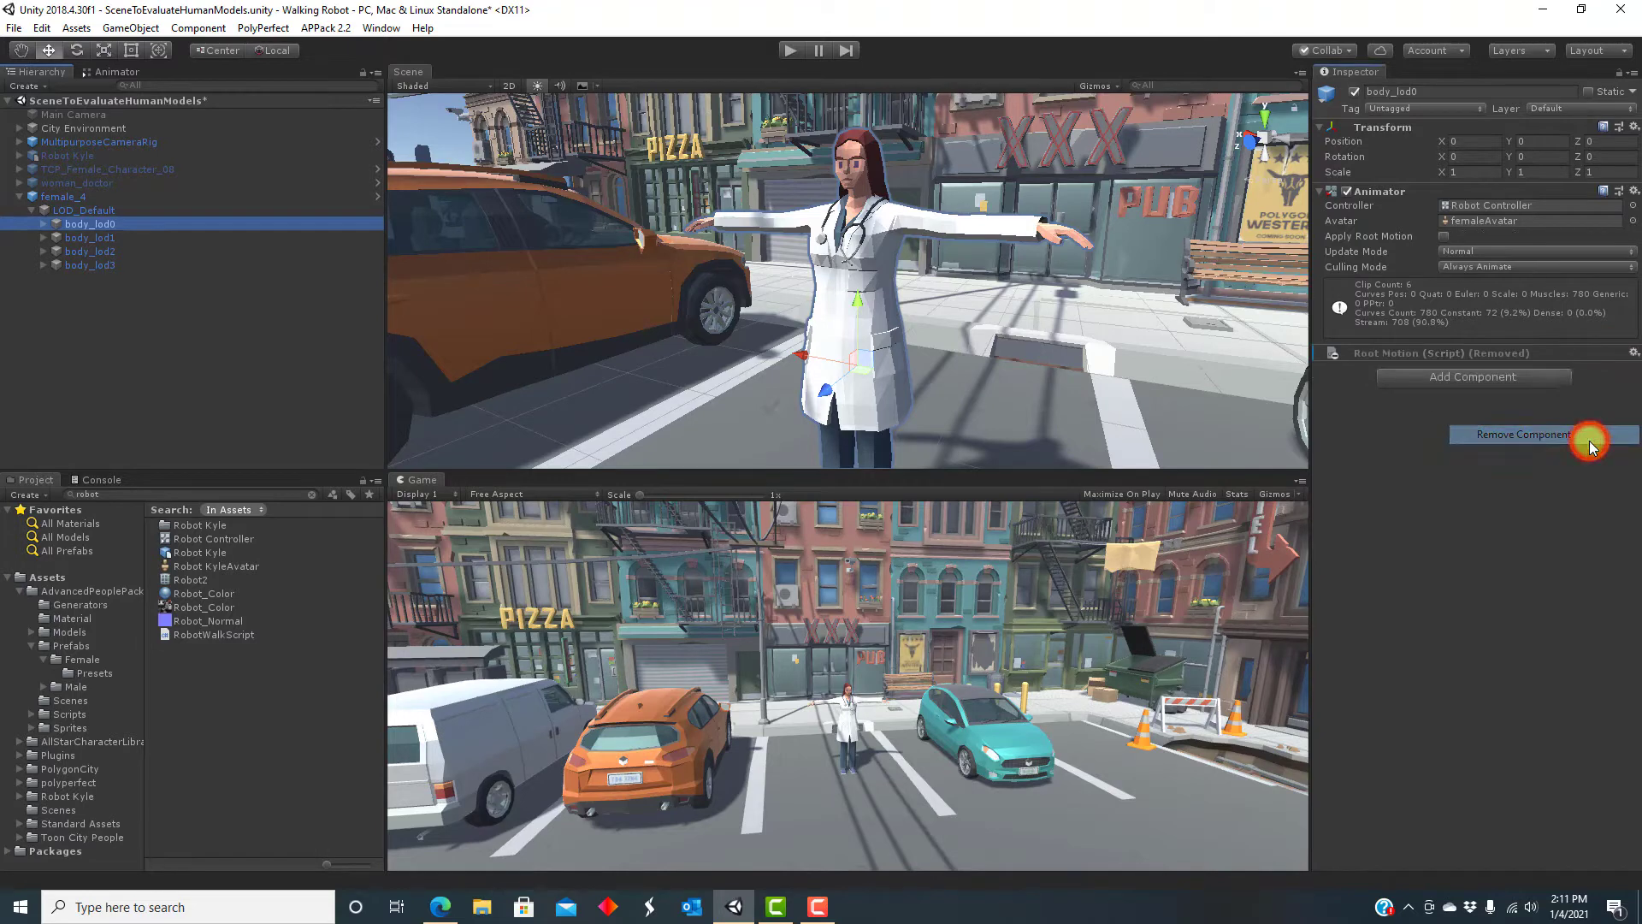
pyautogui.click(1445, 237)
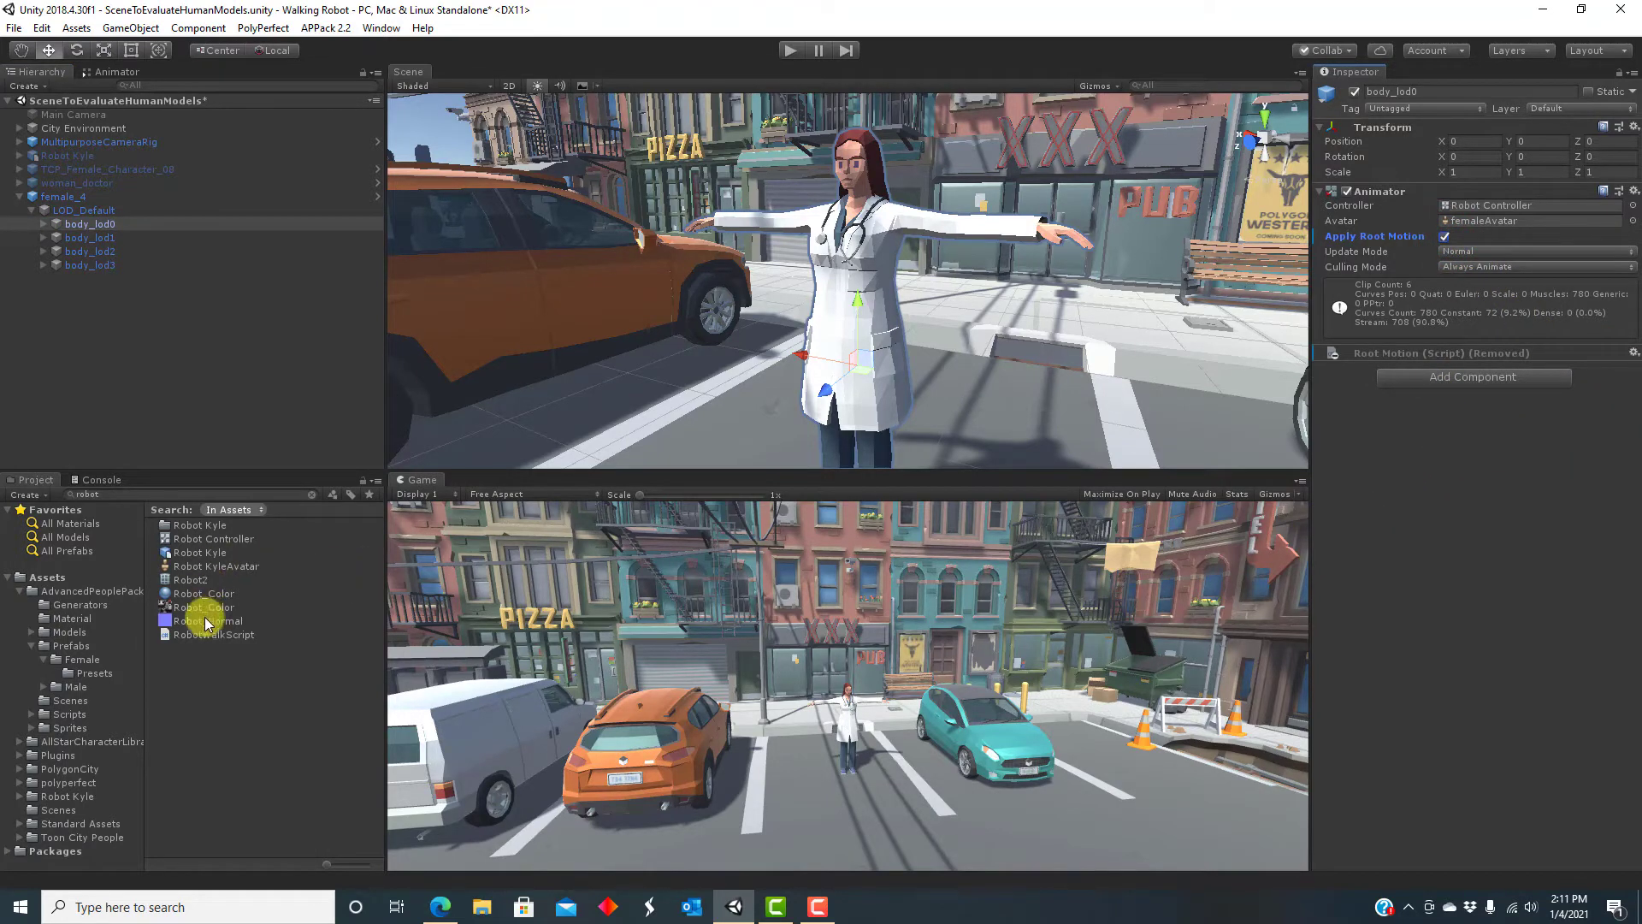
pyautogui.moveTo(207, 634); pyautogui.dragTo(136, 222)
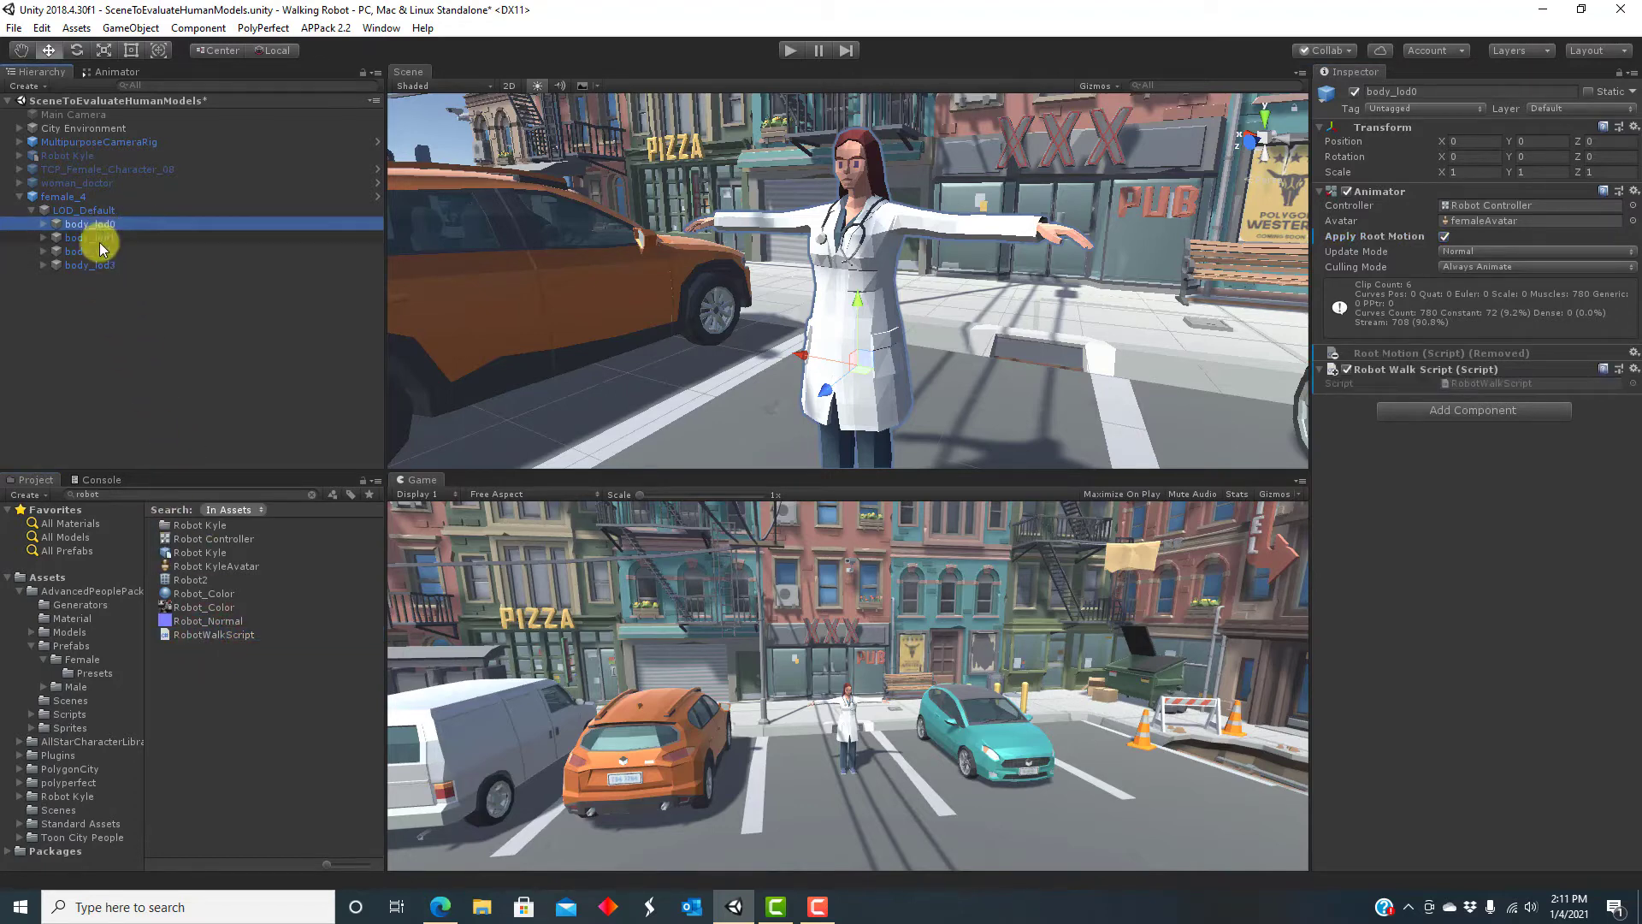
# - Attach RobotWalkScript to the remaining LOD bodies, body_lod1, body_lod2 and body_lod3
pyautogui.click(100, 238)
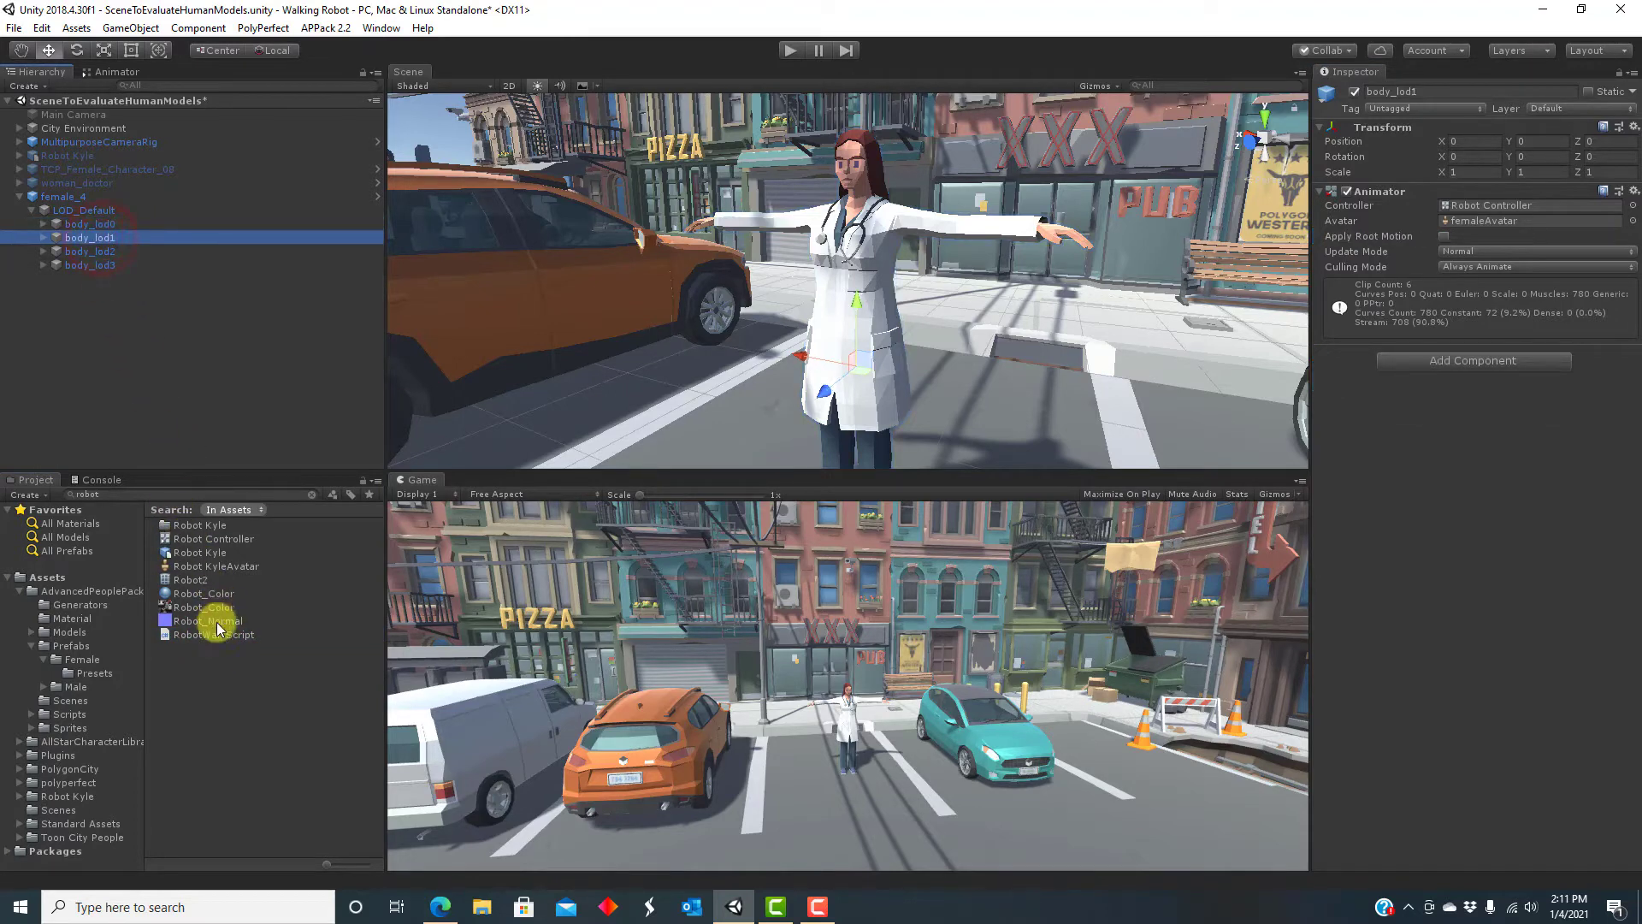
pyautogui.click(103, 252)
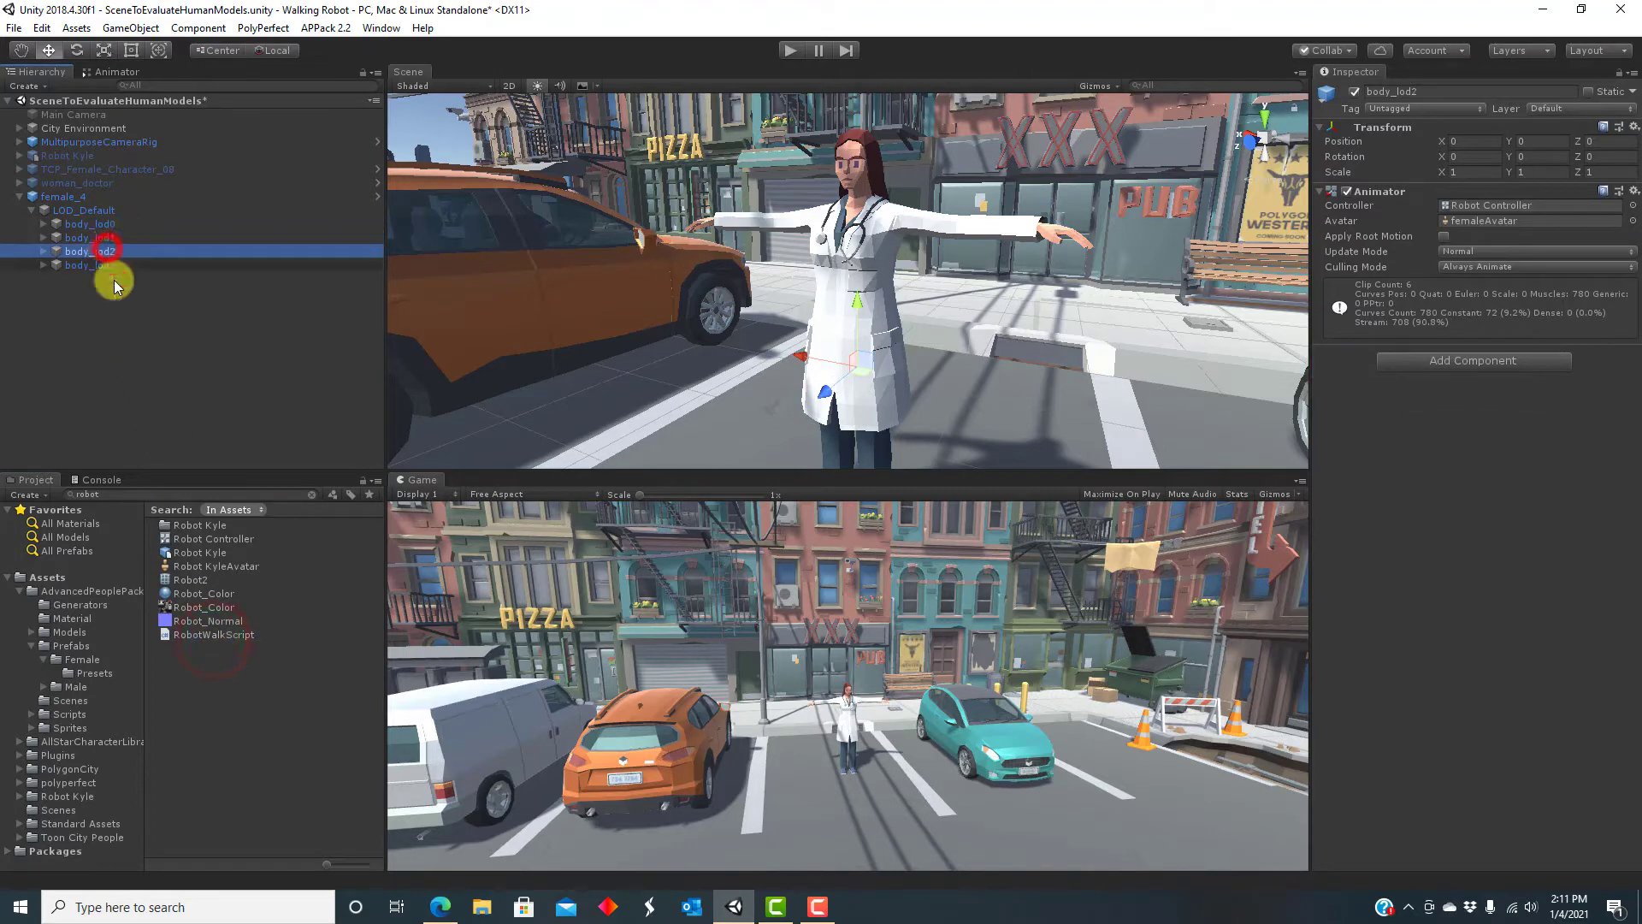
pyautogui.moveTo(214, 637); pyautogui.dragTo(60, 249)
pyautogui.click(90, 266)
pyautogui.moveTo(202, 634); pyautogui.dragTo(85, 224)
# - Set the Auto Cam target of MultipurposeCameraRig to female_4 and test the scene in play mode
pyautogui.click(90, 142)
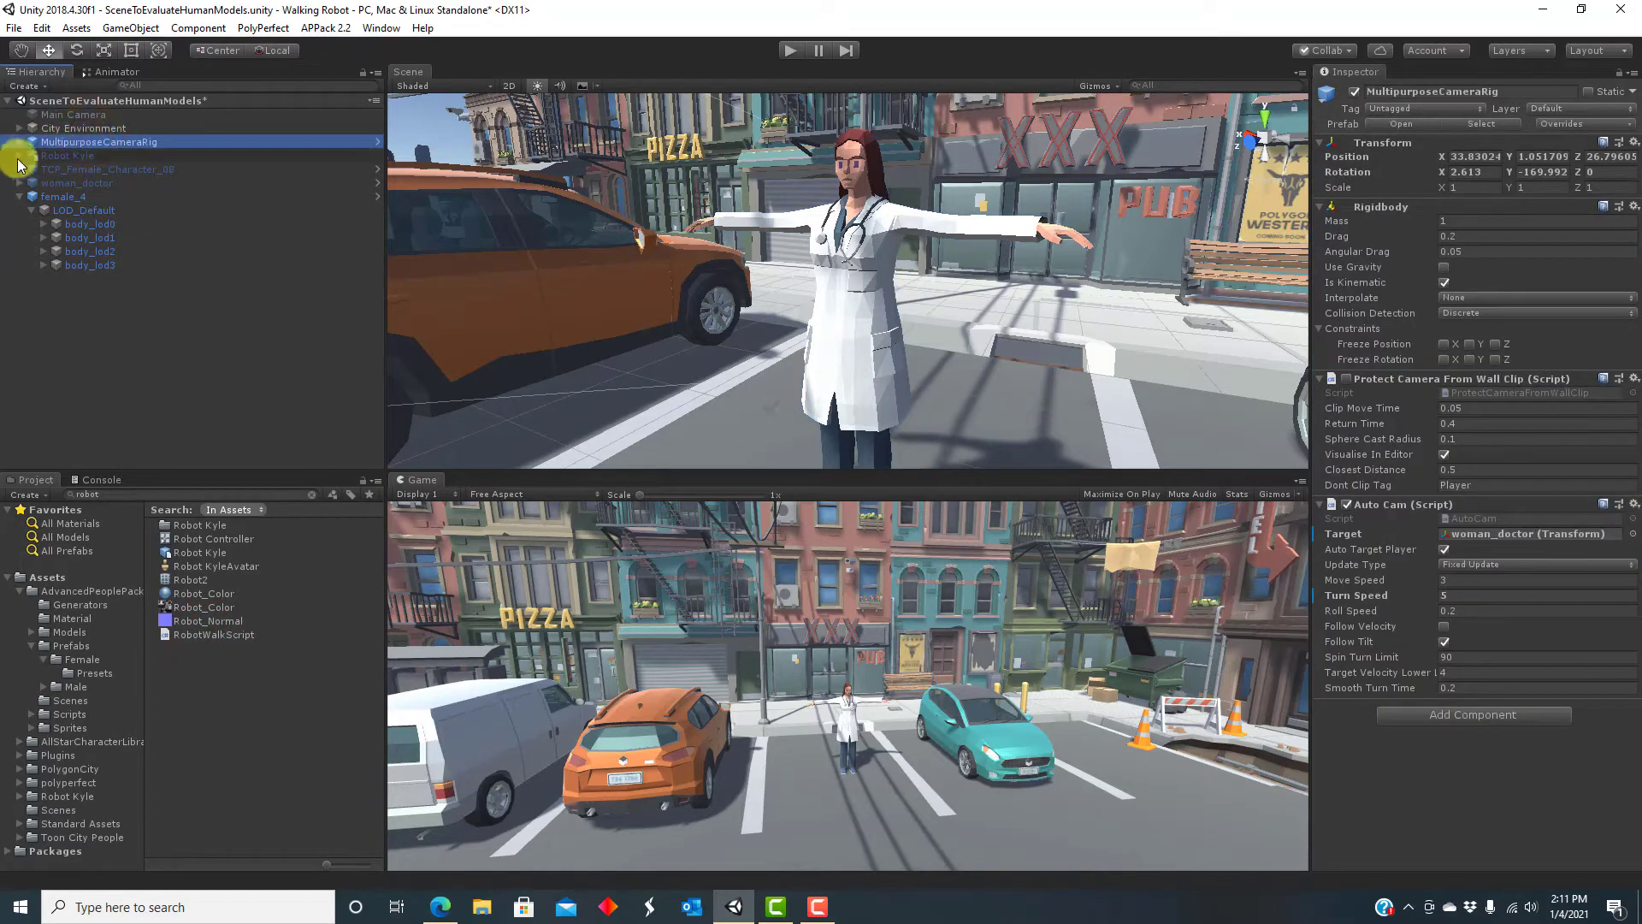
pyautogui.moveTo(49, 199); pyautogui.dragTo(1470, 537)
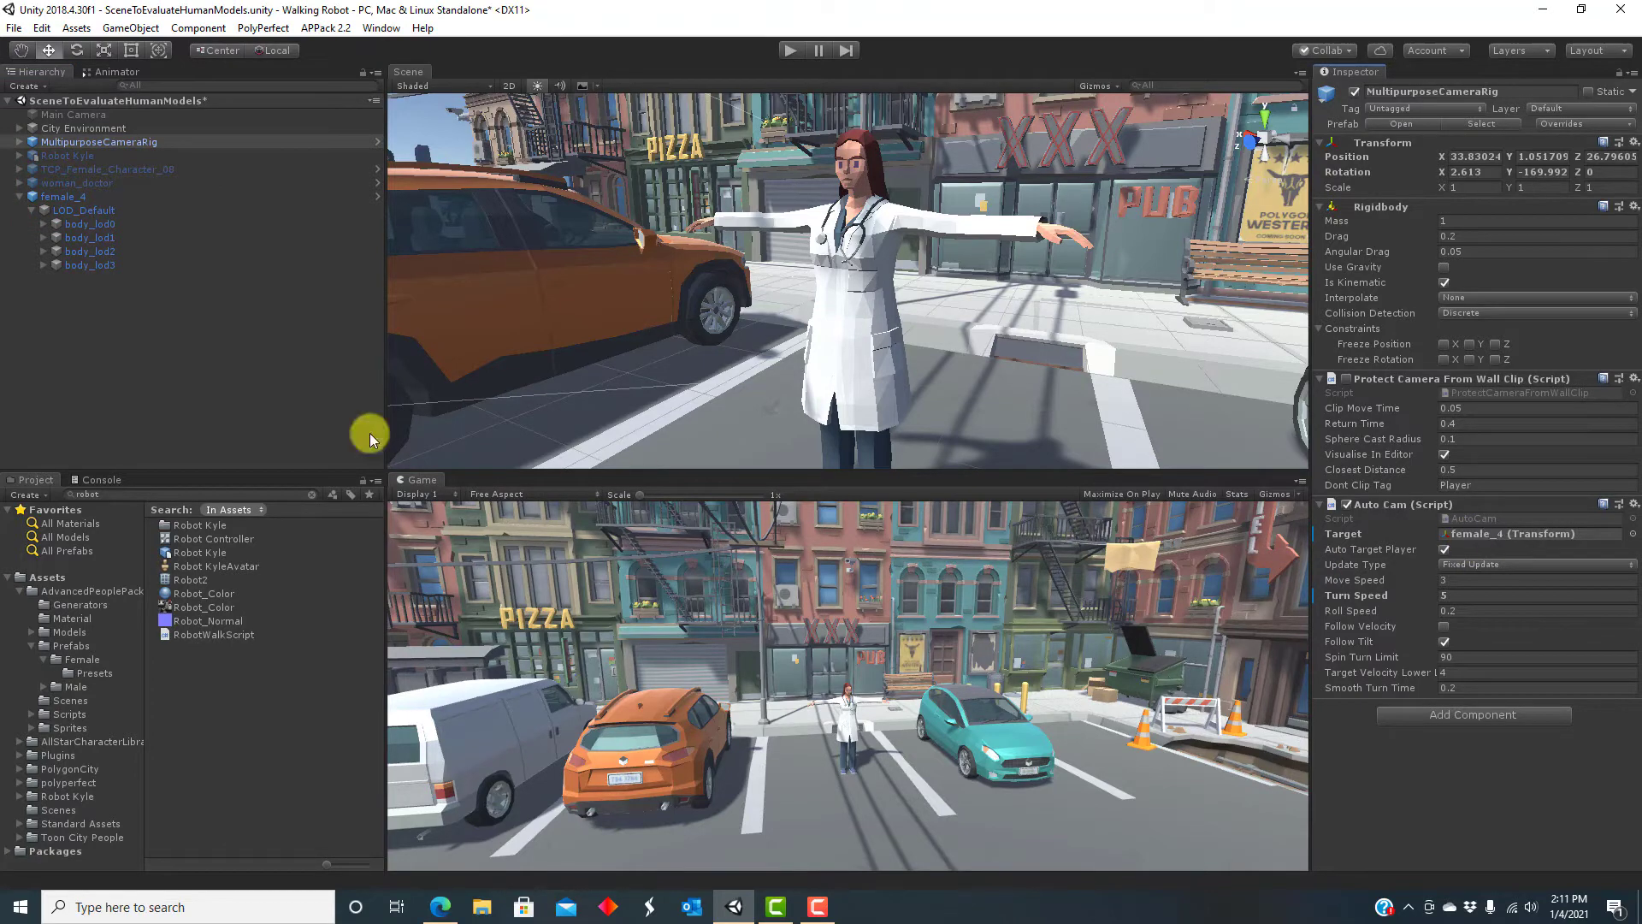
pyautogui.click(791, 51)
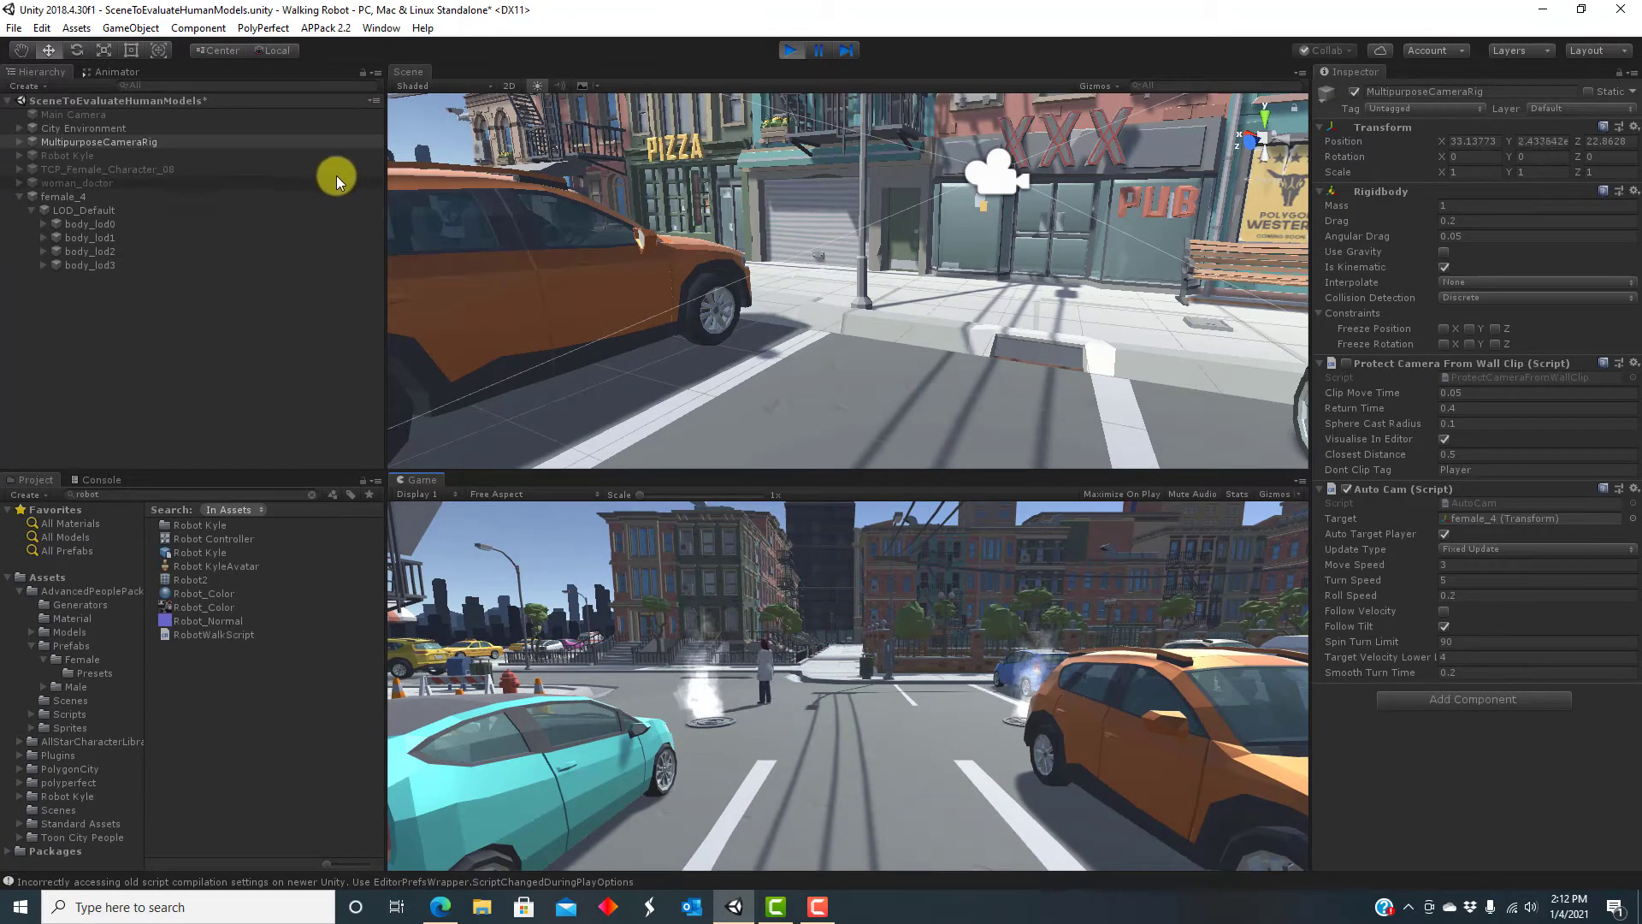
pyautogui.click(782, 50)
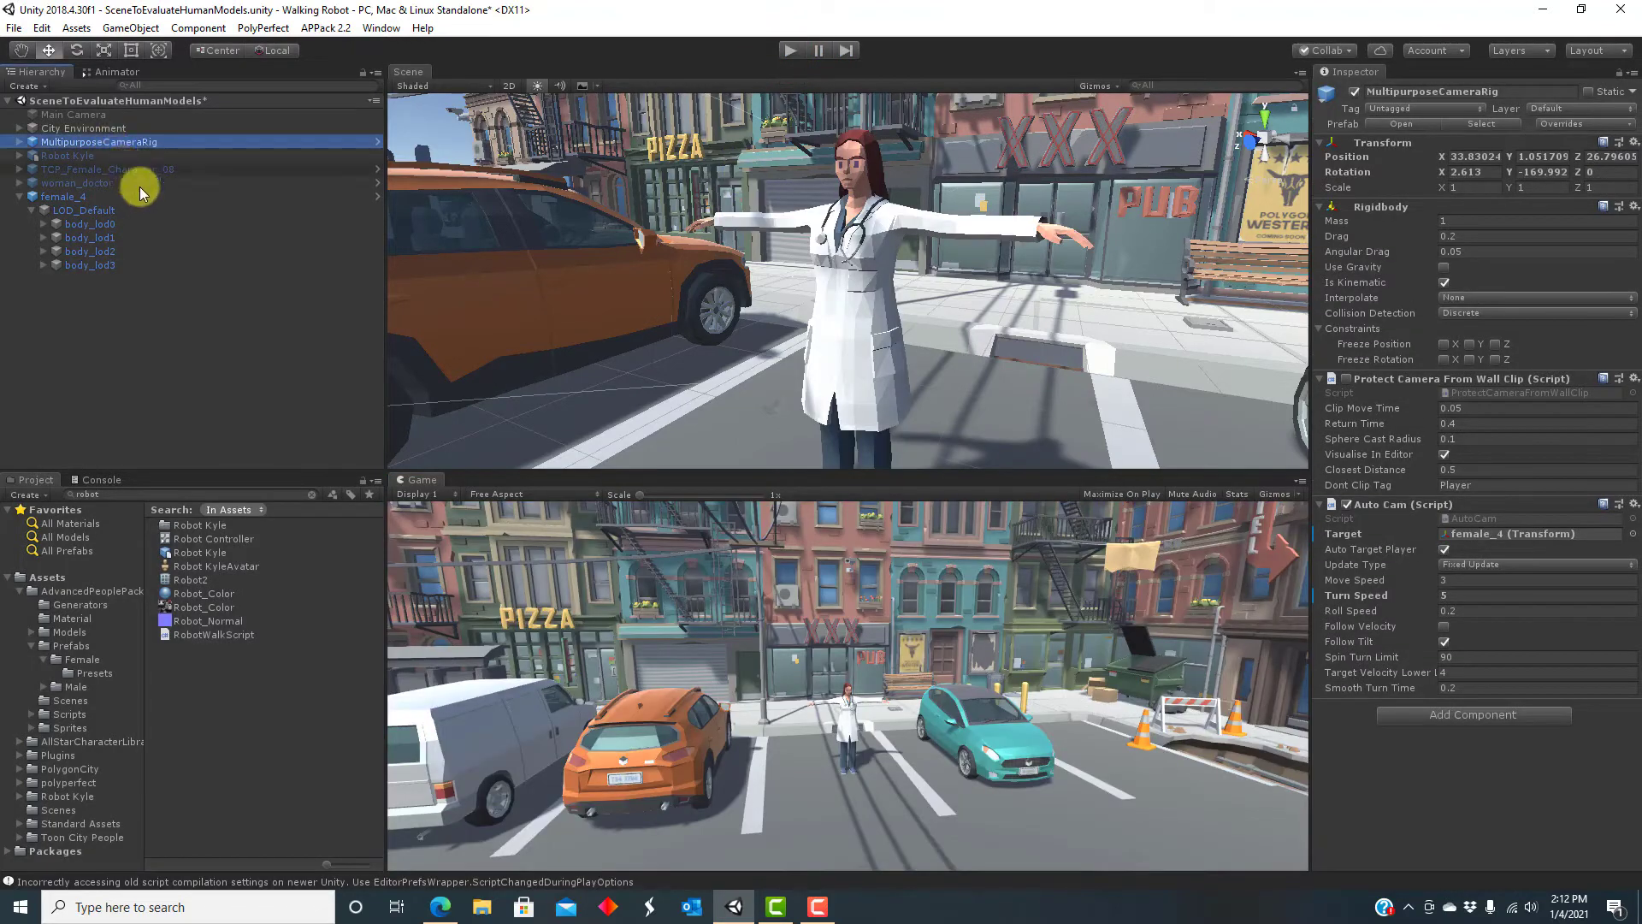
# - Set the camera rig's Auto Cam target to body_lod0 and test the character's walk in play mode
pyautogui.moveTo(69, 224); pyautogui.dragTo(1451, 536)
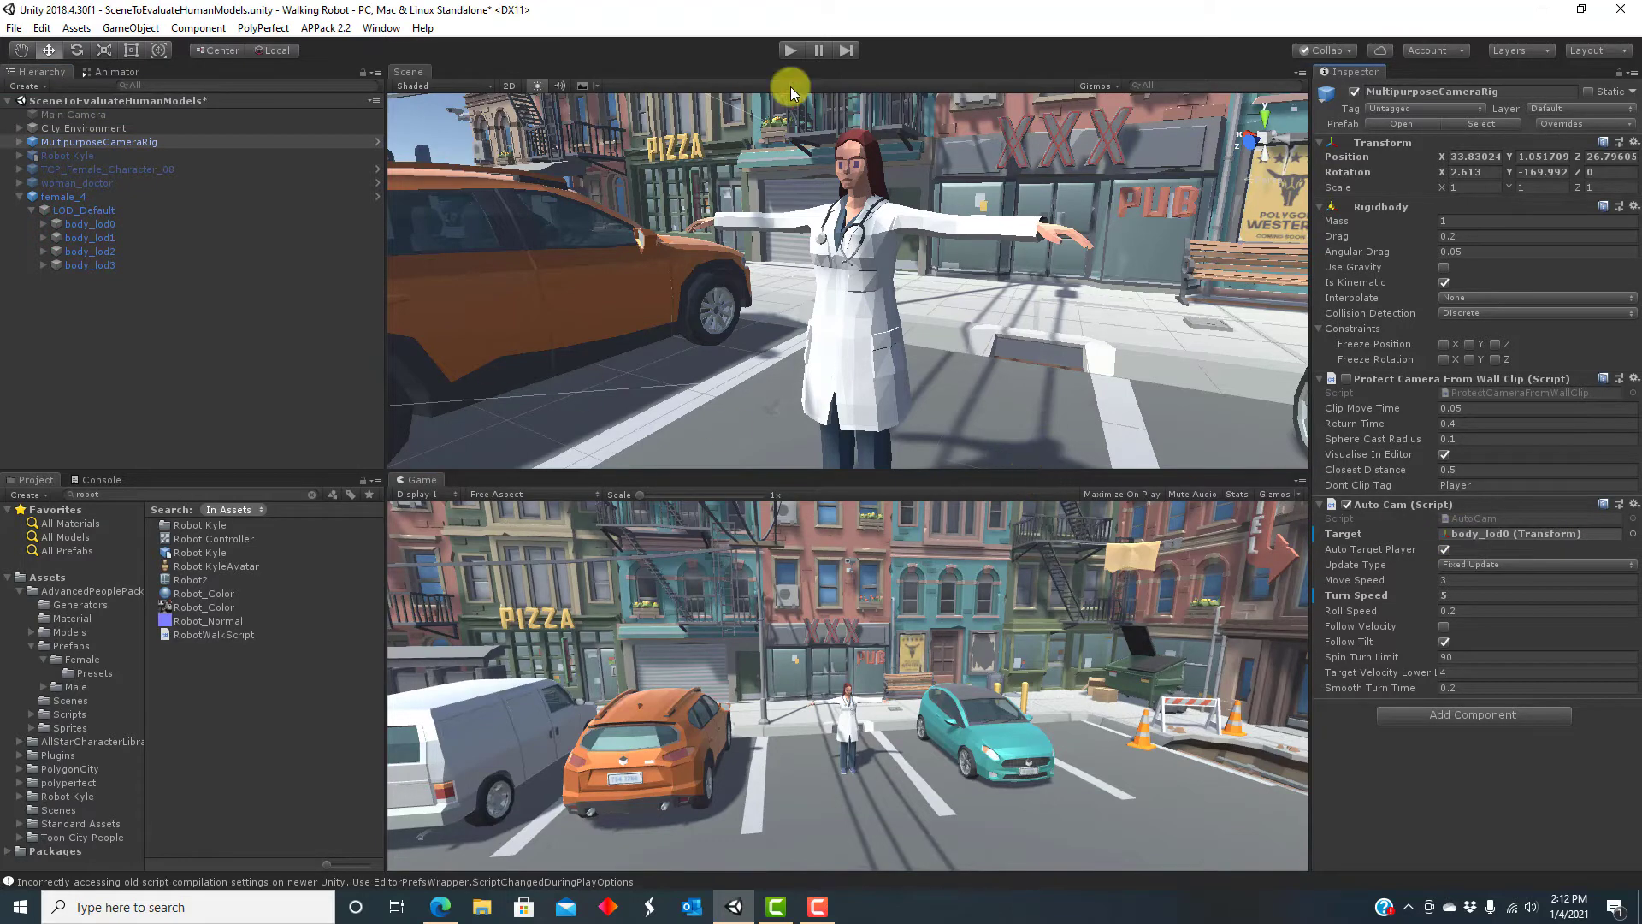
pyautogui.click(788, 51)
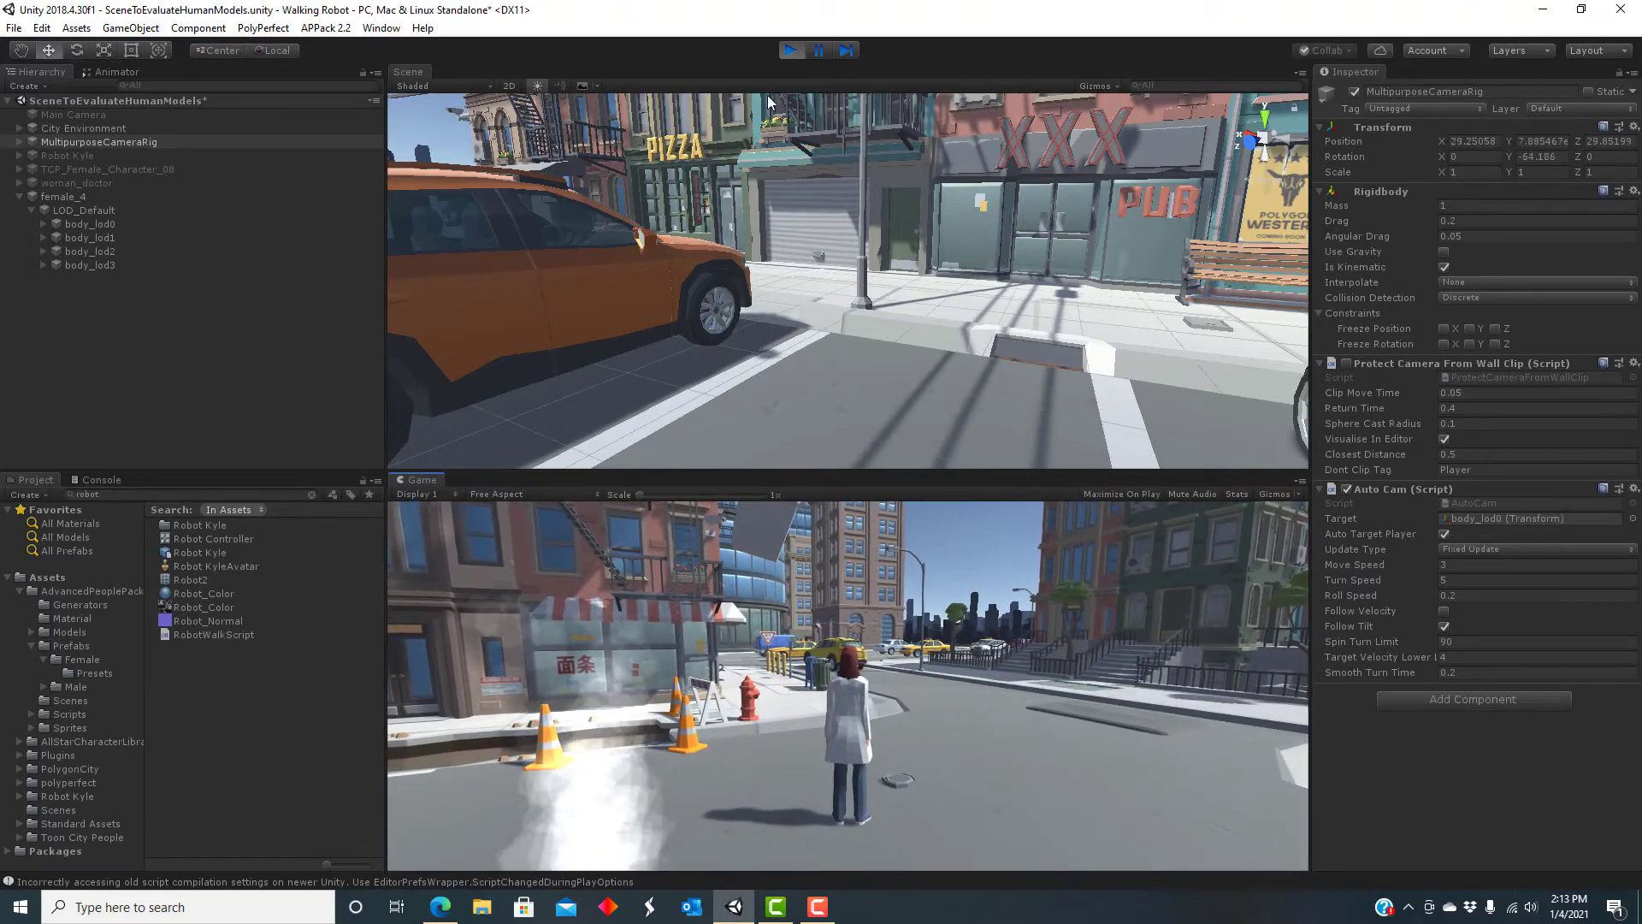
pyautogui.click(788, 51)
# - Place the female_lod1, female_lod2 and female_lod3 models from the CivilFemale LOD folders beside female_4 for comparison
pyautogui.click(312, 494)
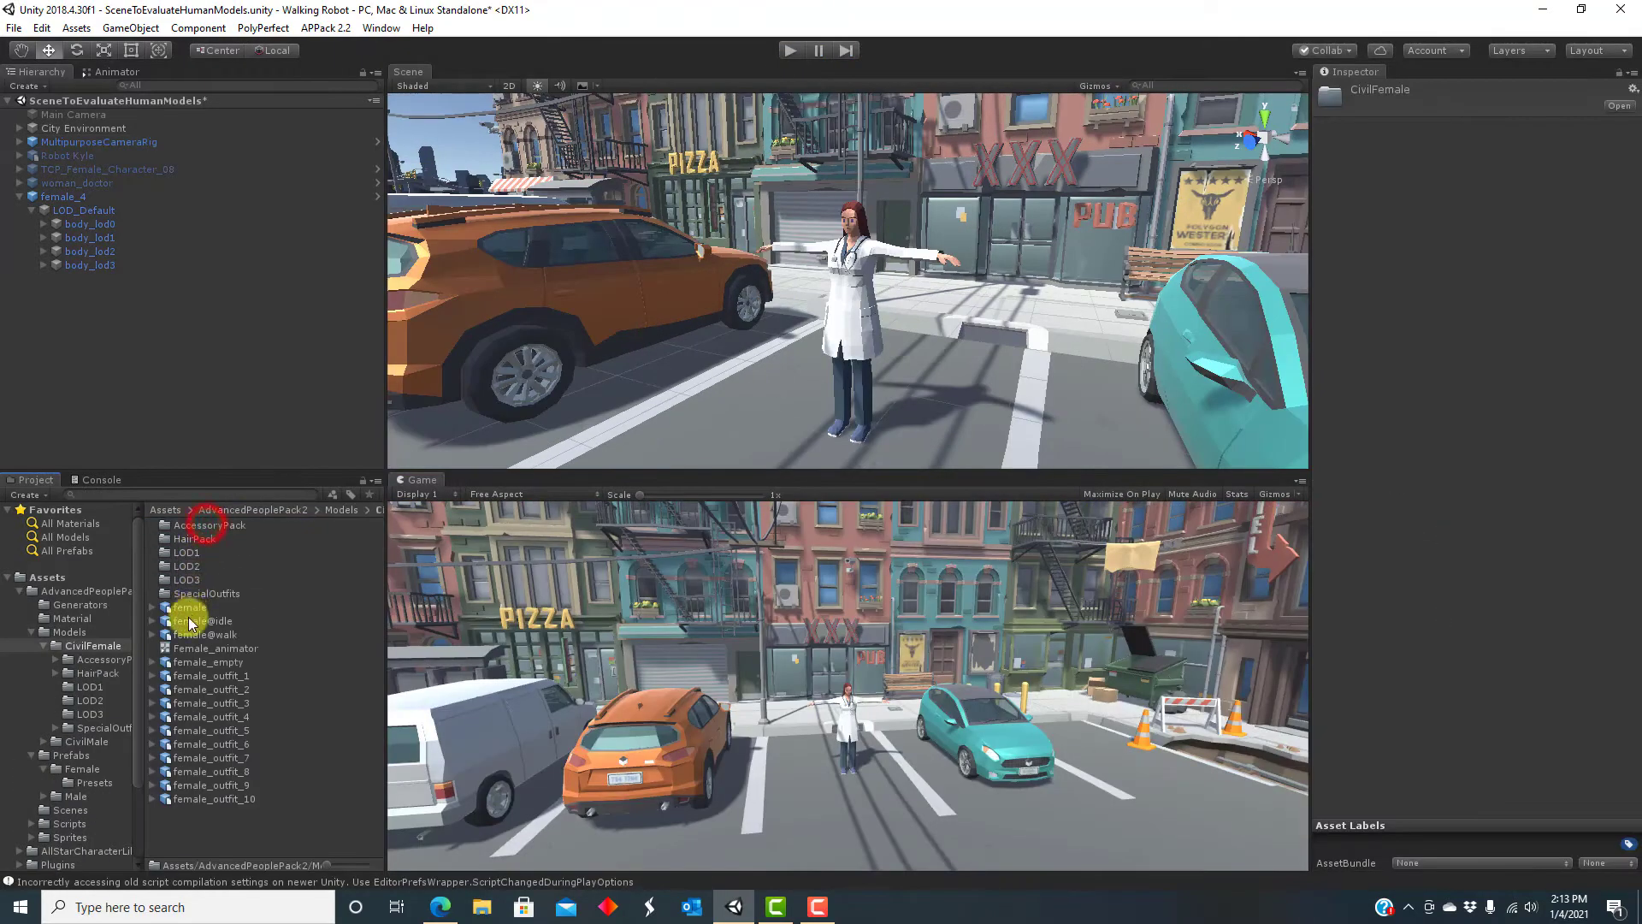
pyautogui.doubleClick(191, 553)
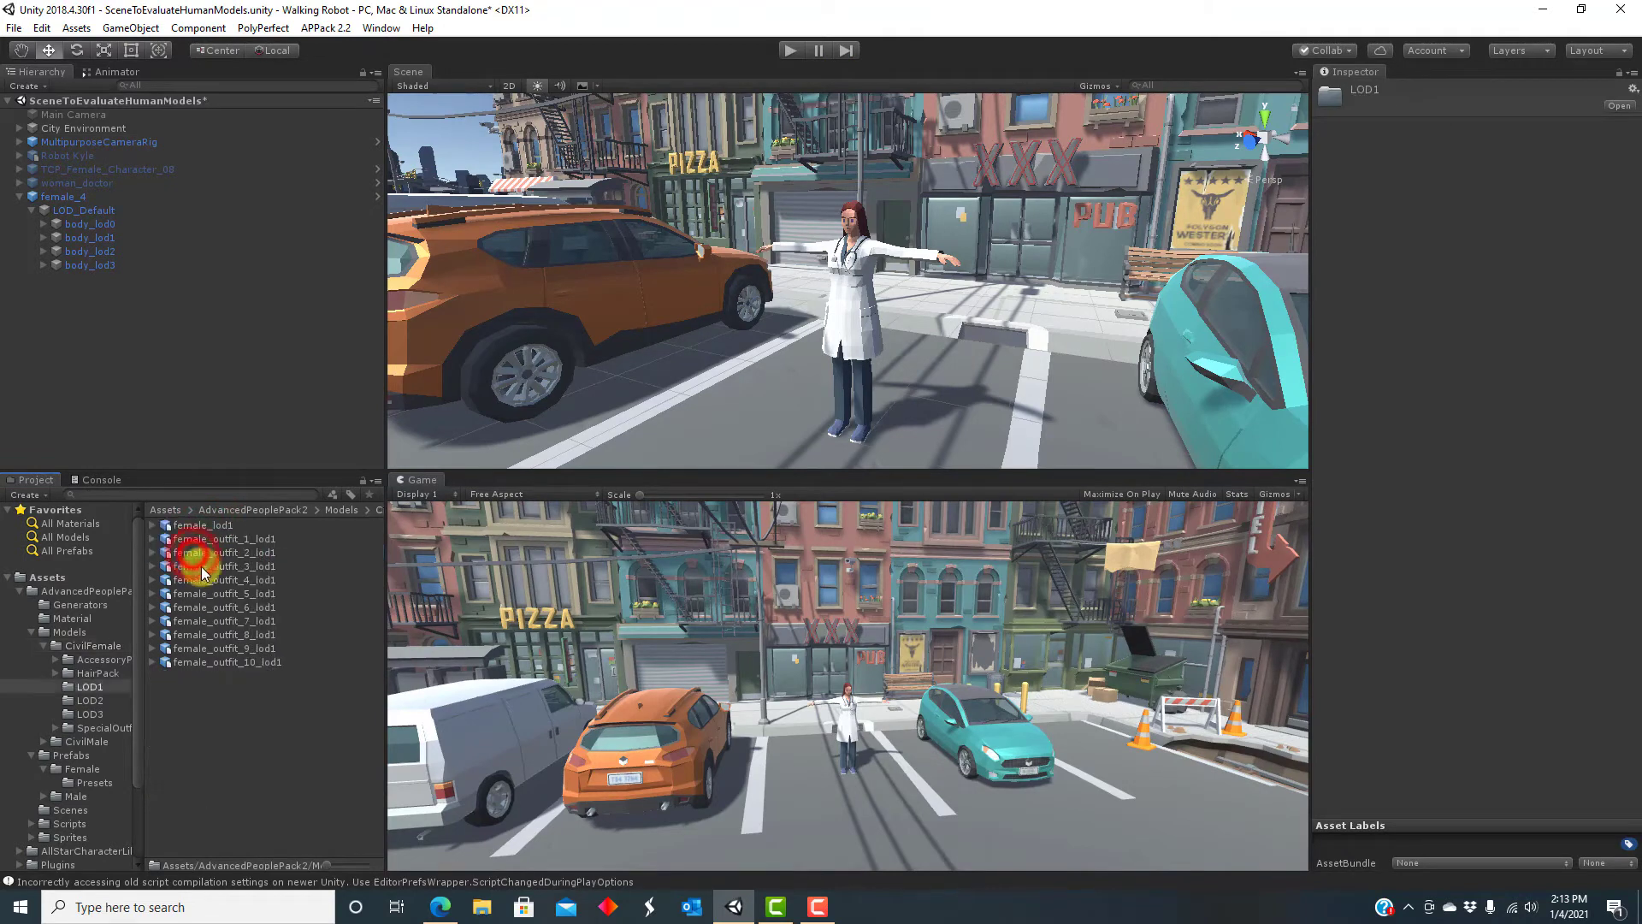
pyautogui.moveTo(212, 533); pyautogui.dragTo(644, 443)
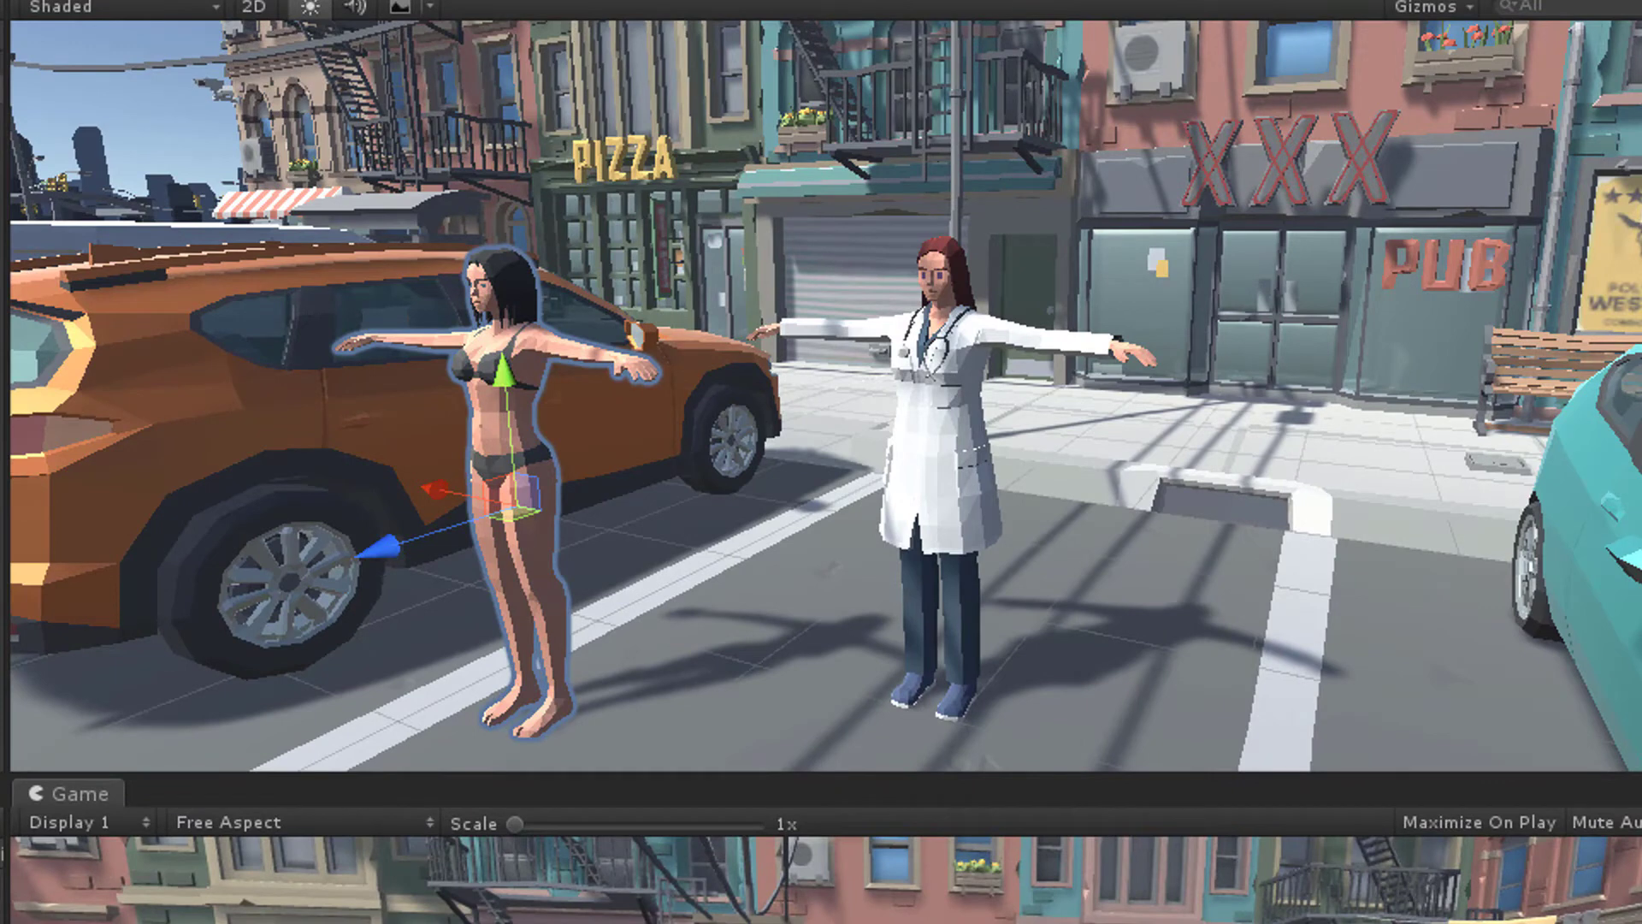
pyautogui.press('Escape')
pyautogui.moveTo(525, 767); pyautogui.dragTo(792, 735)
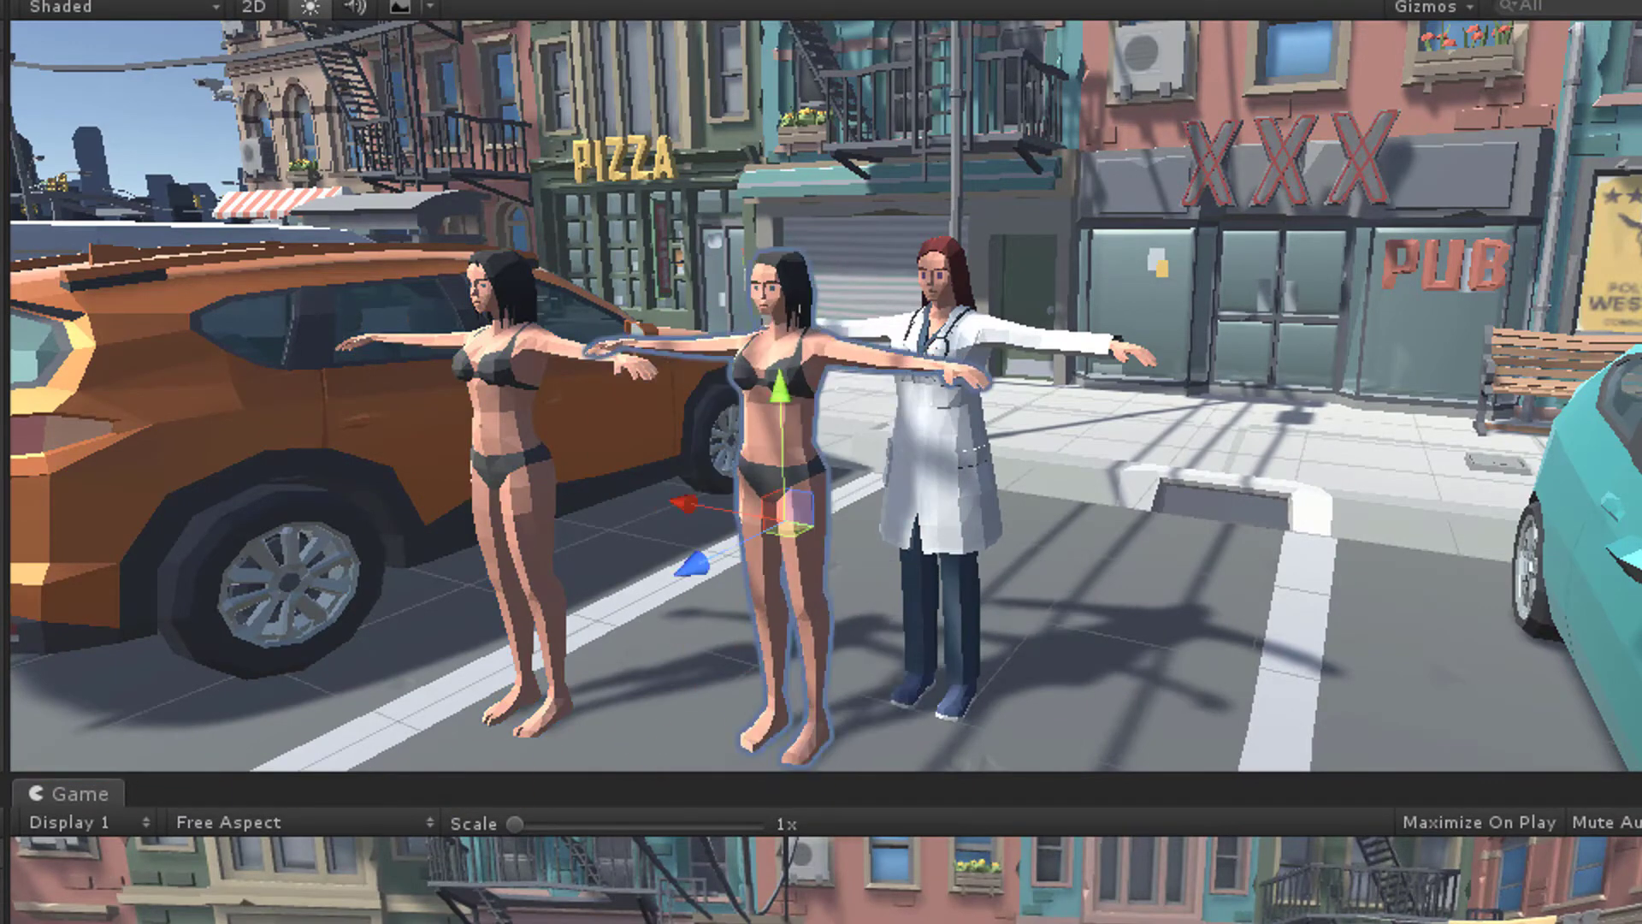
pyautogui.moveTo(393, 774); pyautogui.dragTo(1112, 756)
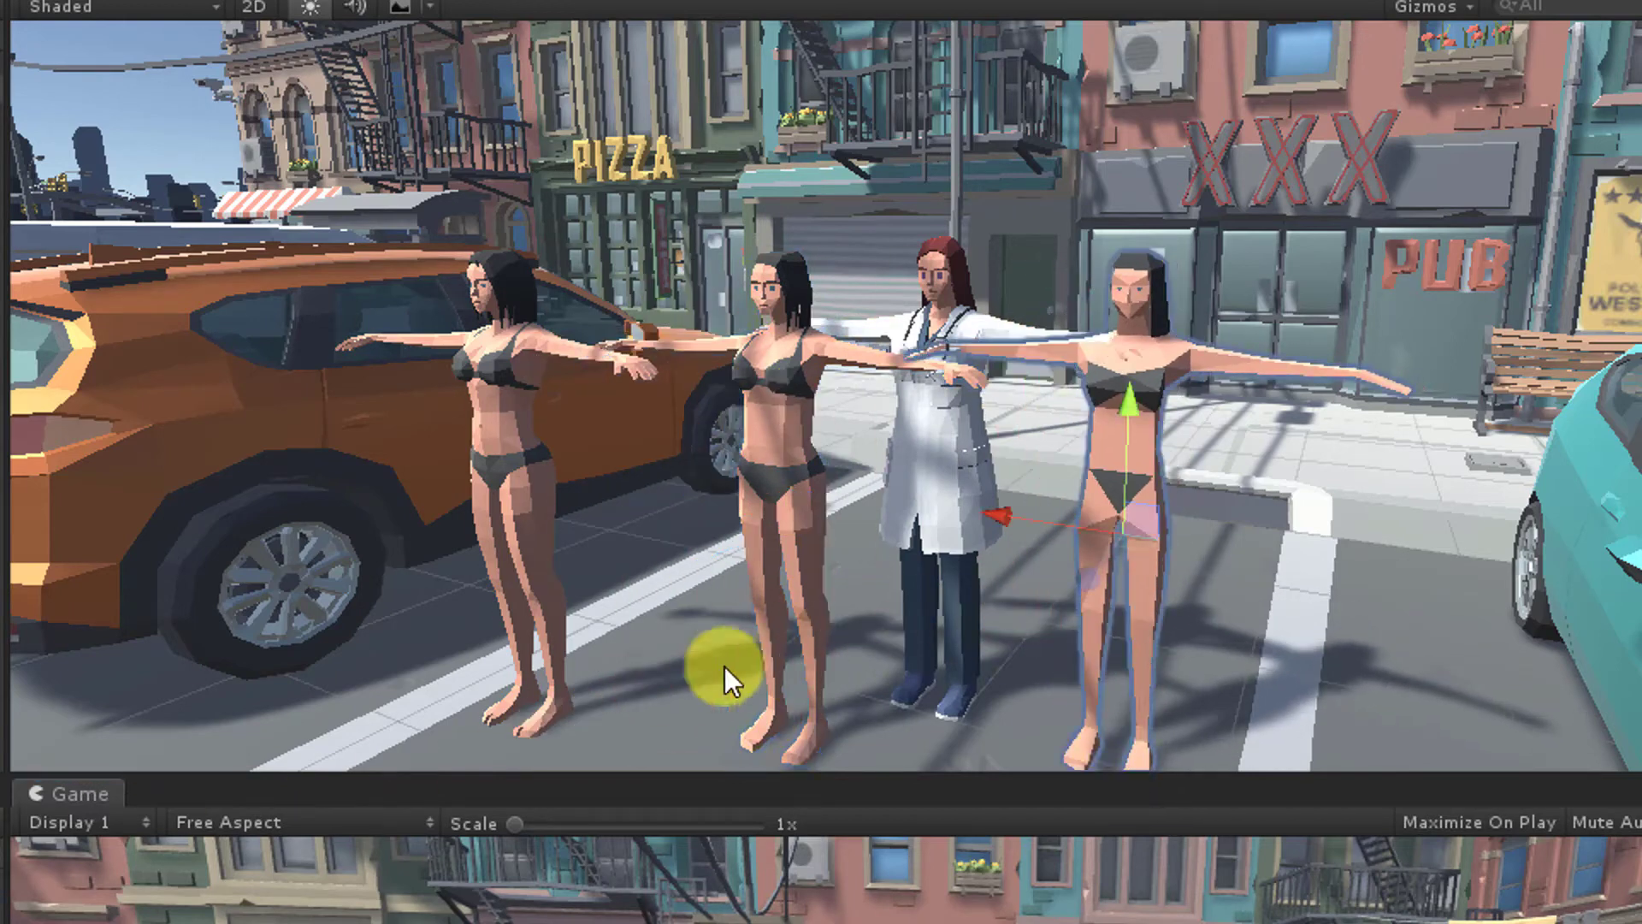
# - Move female_lod3 toward the viewer to line it up with the other LOD models and compare their detail
pyautogui.moveTo(297, 605); pyautogui.dragTo(604, 556, button='right')
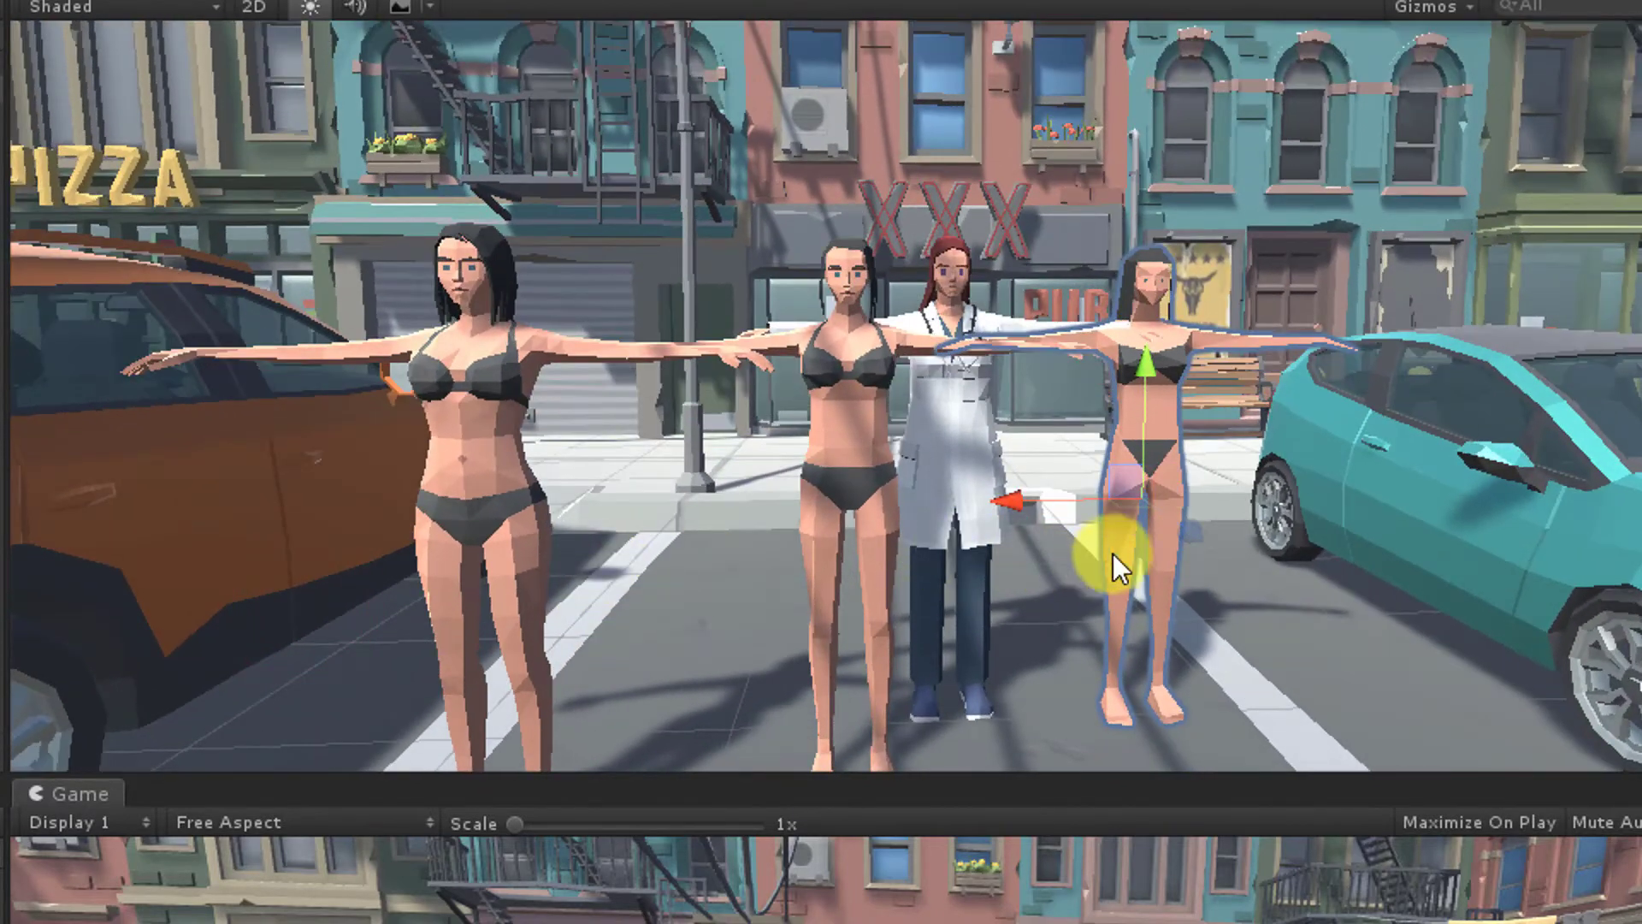
pyautogui.moveTo(1189, 527); pyautogui.dragTo(1214, 602)
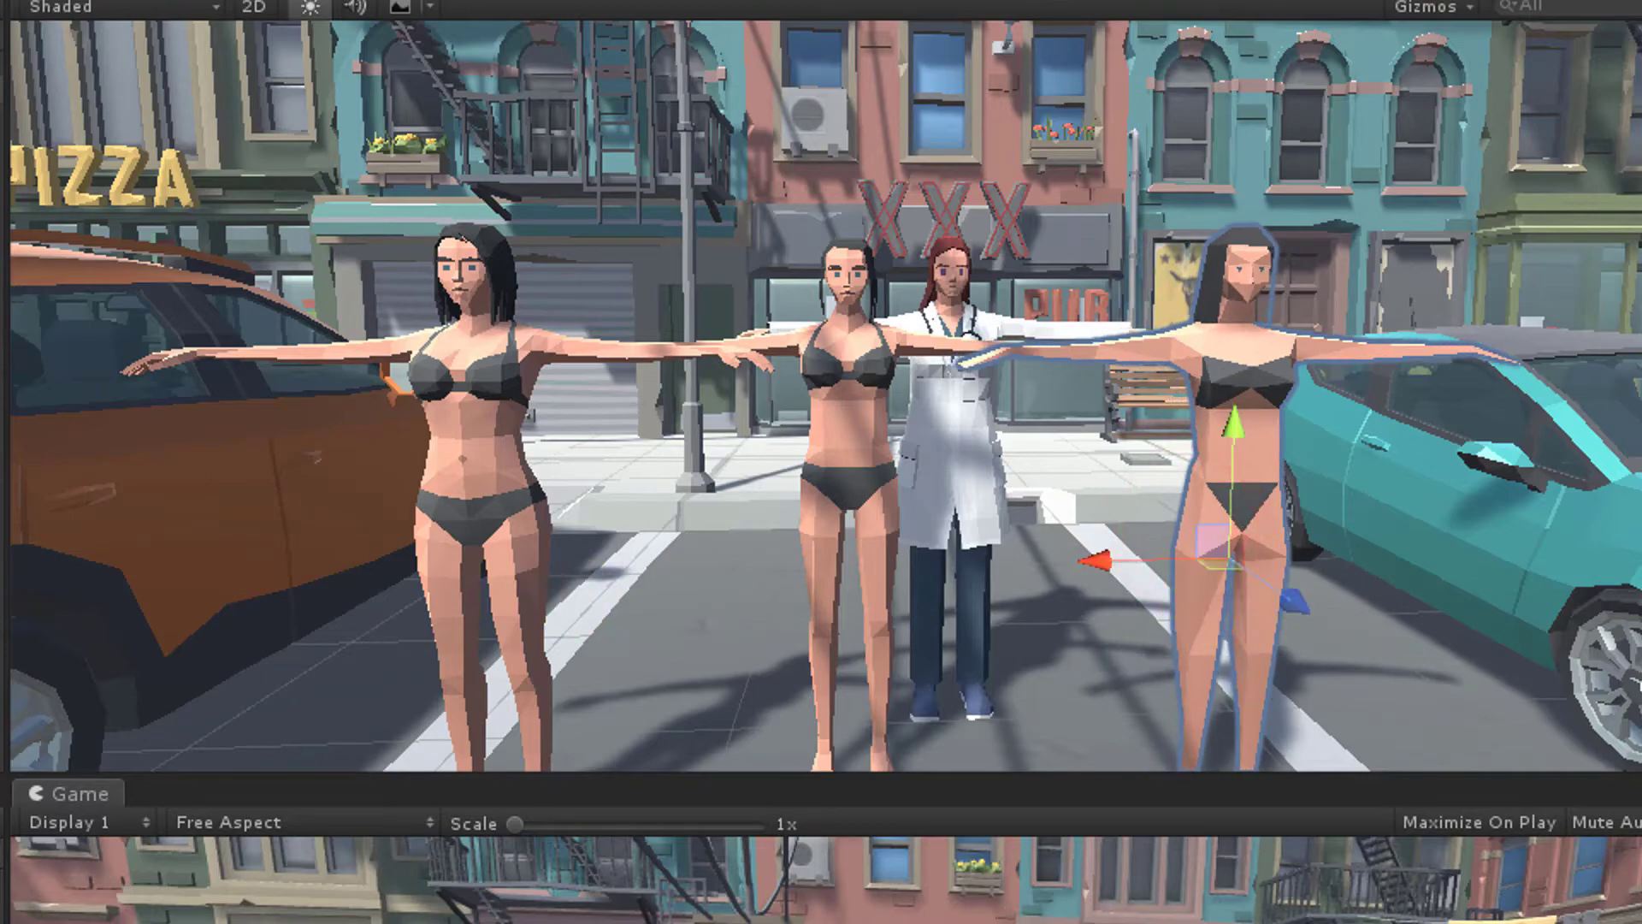
pyautogui.press('q')
pyautogui.moveTo(165, 513); pyautogui.dragTo(0, 514)
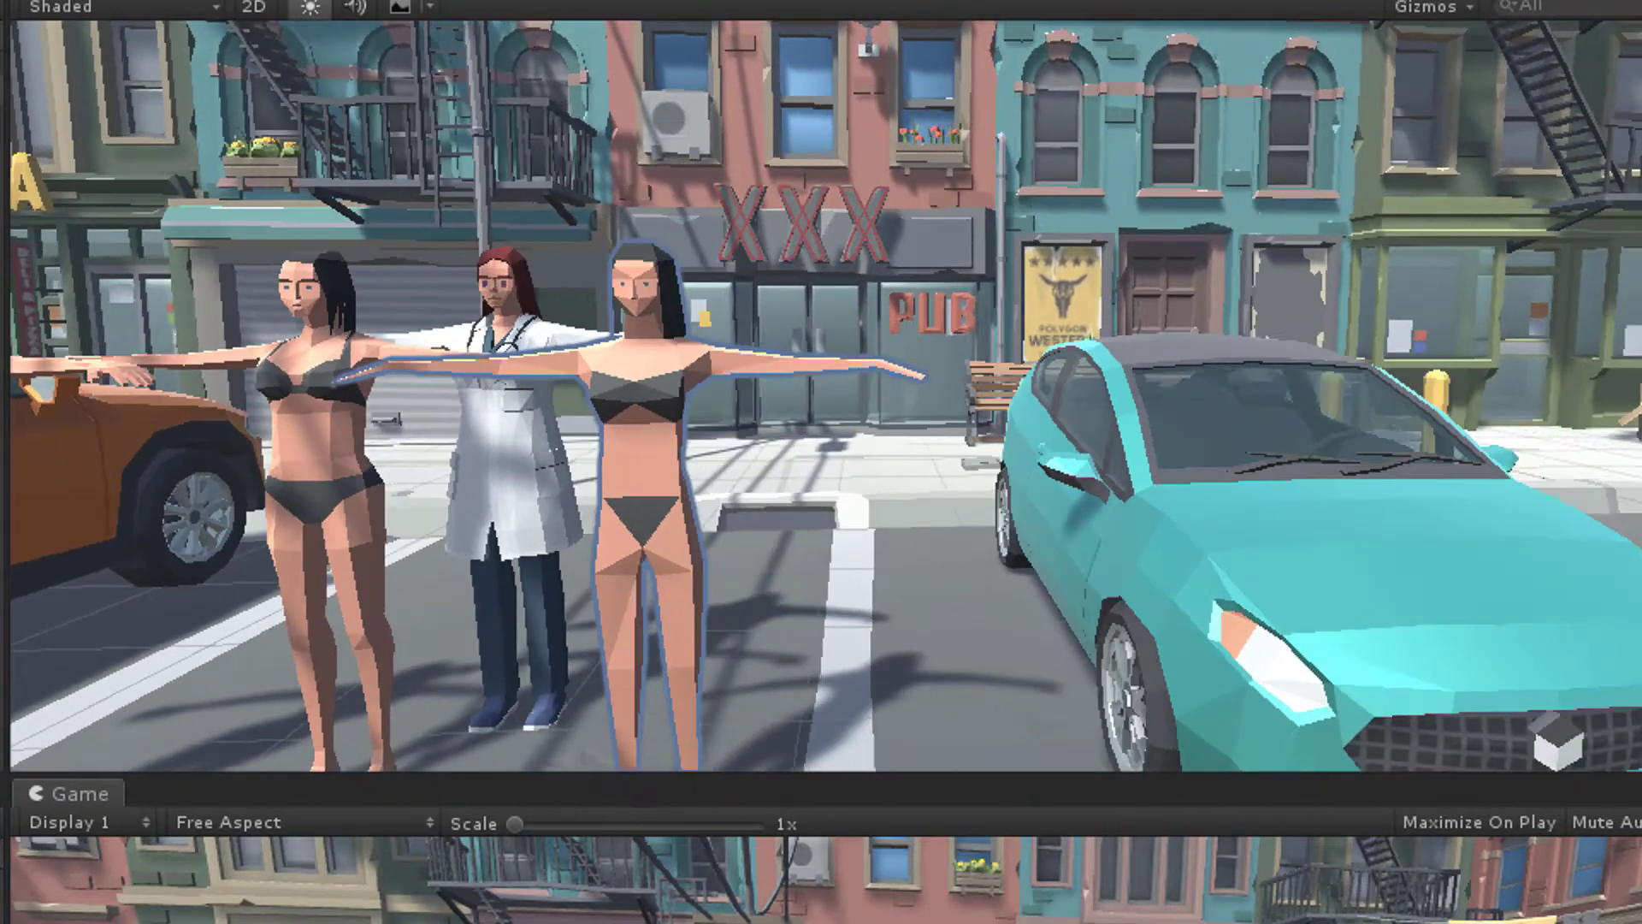
# - Limit female_4's LOD Levels range to LOD0 - LOD0 and apply it
pyautogui.click(505, 445)
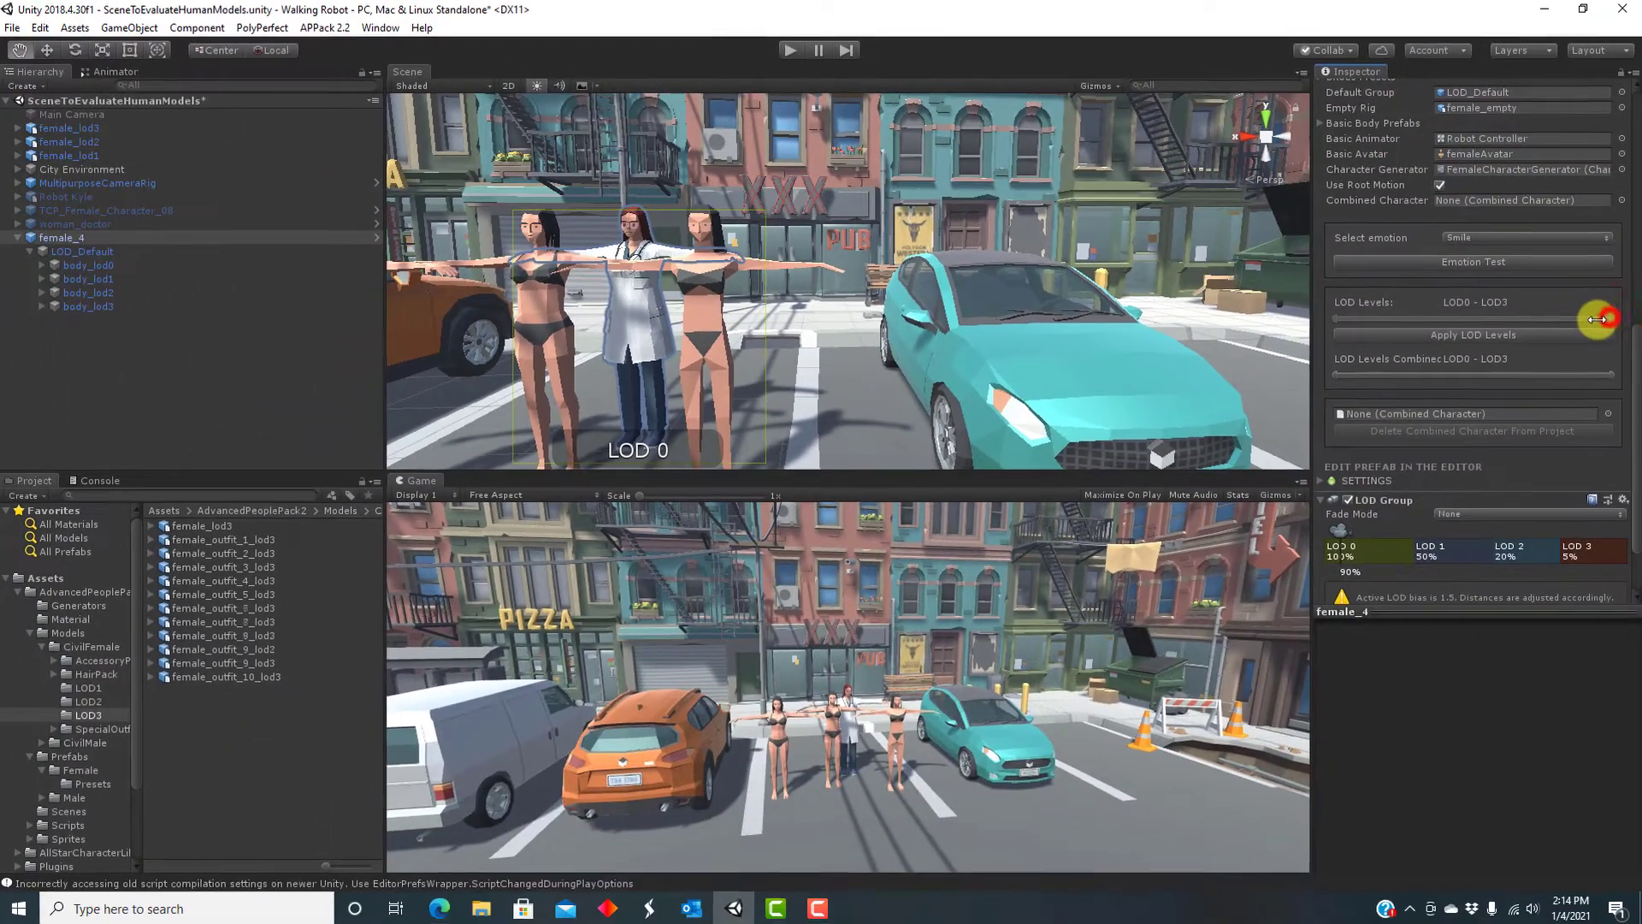
pyautogui.moveTo(1602, 315); pyautogui.dragTo(1347, 324)
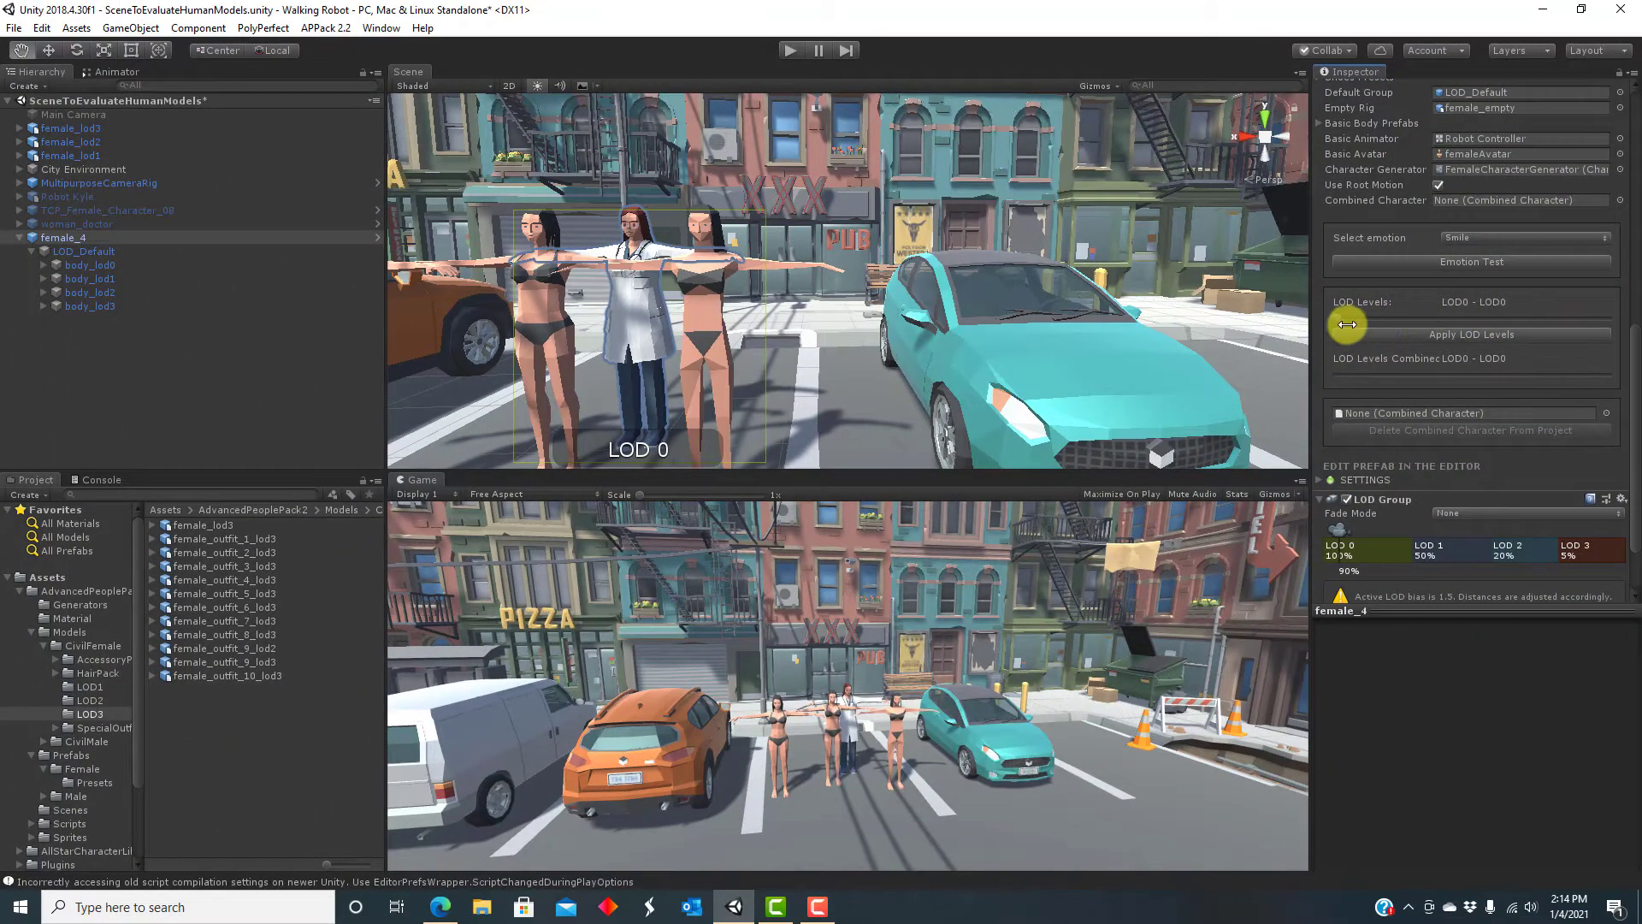
pyautogui.click(1410, 337)
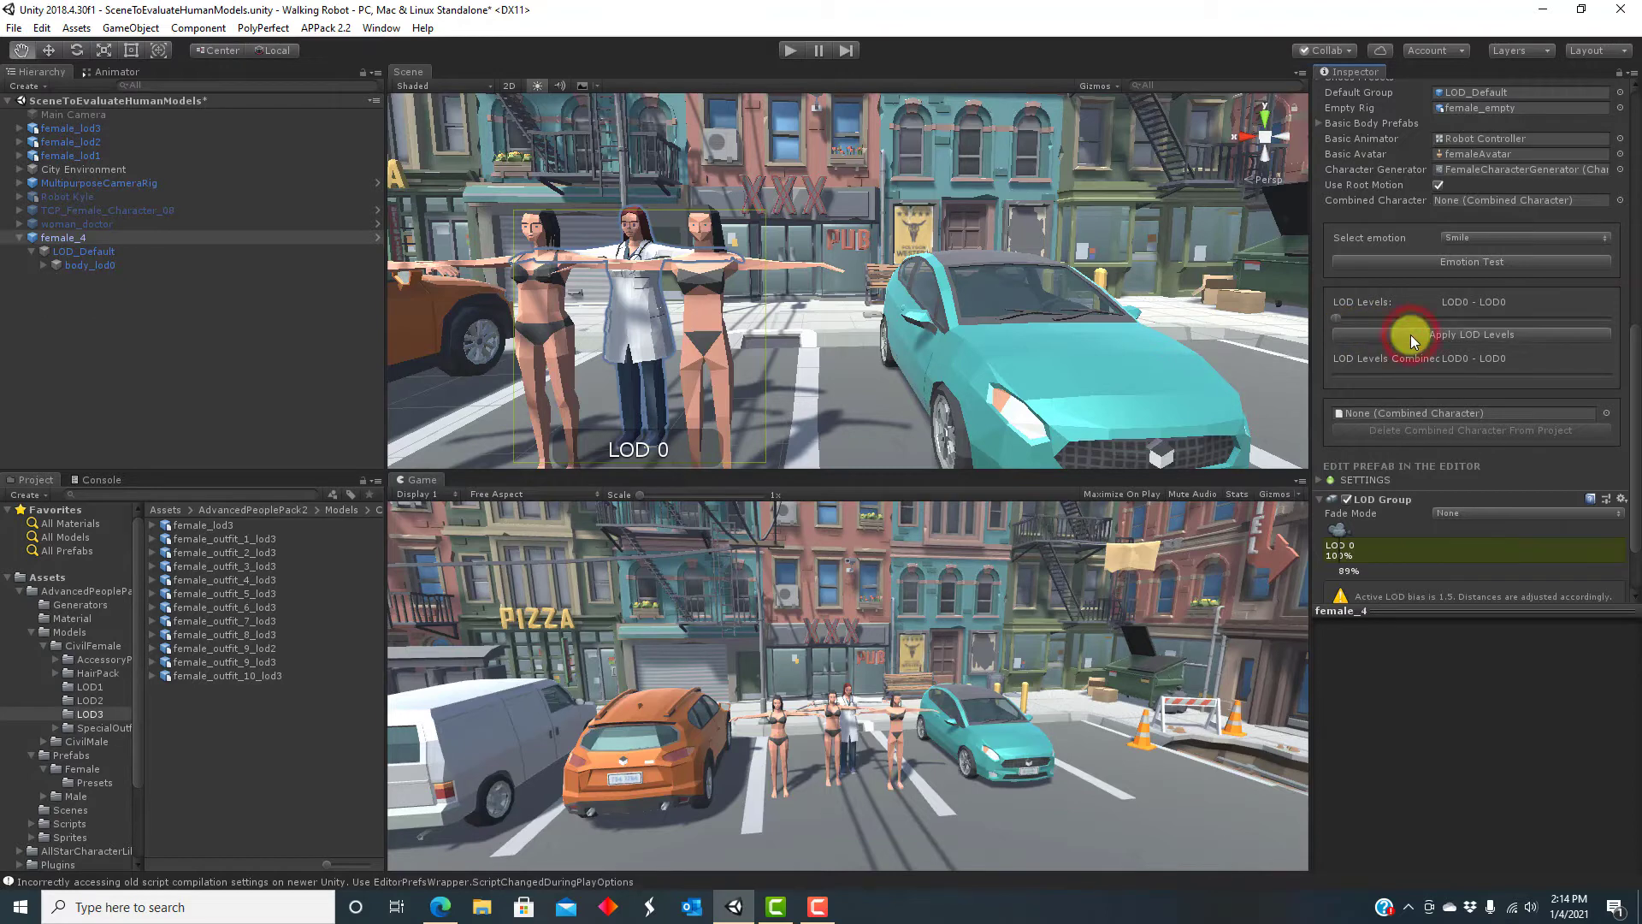
# - Remove the comparison models female_lod1, female_lod2 and female_lod3 from the scene
pyautogui.click(77, 132)
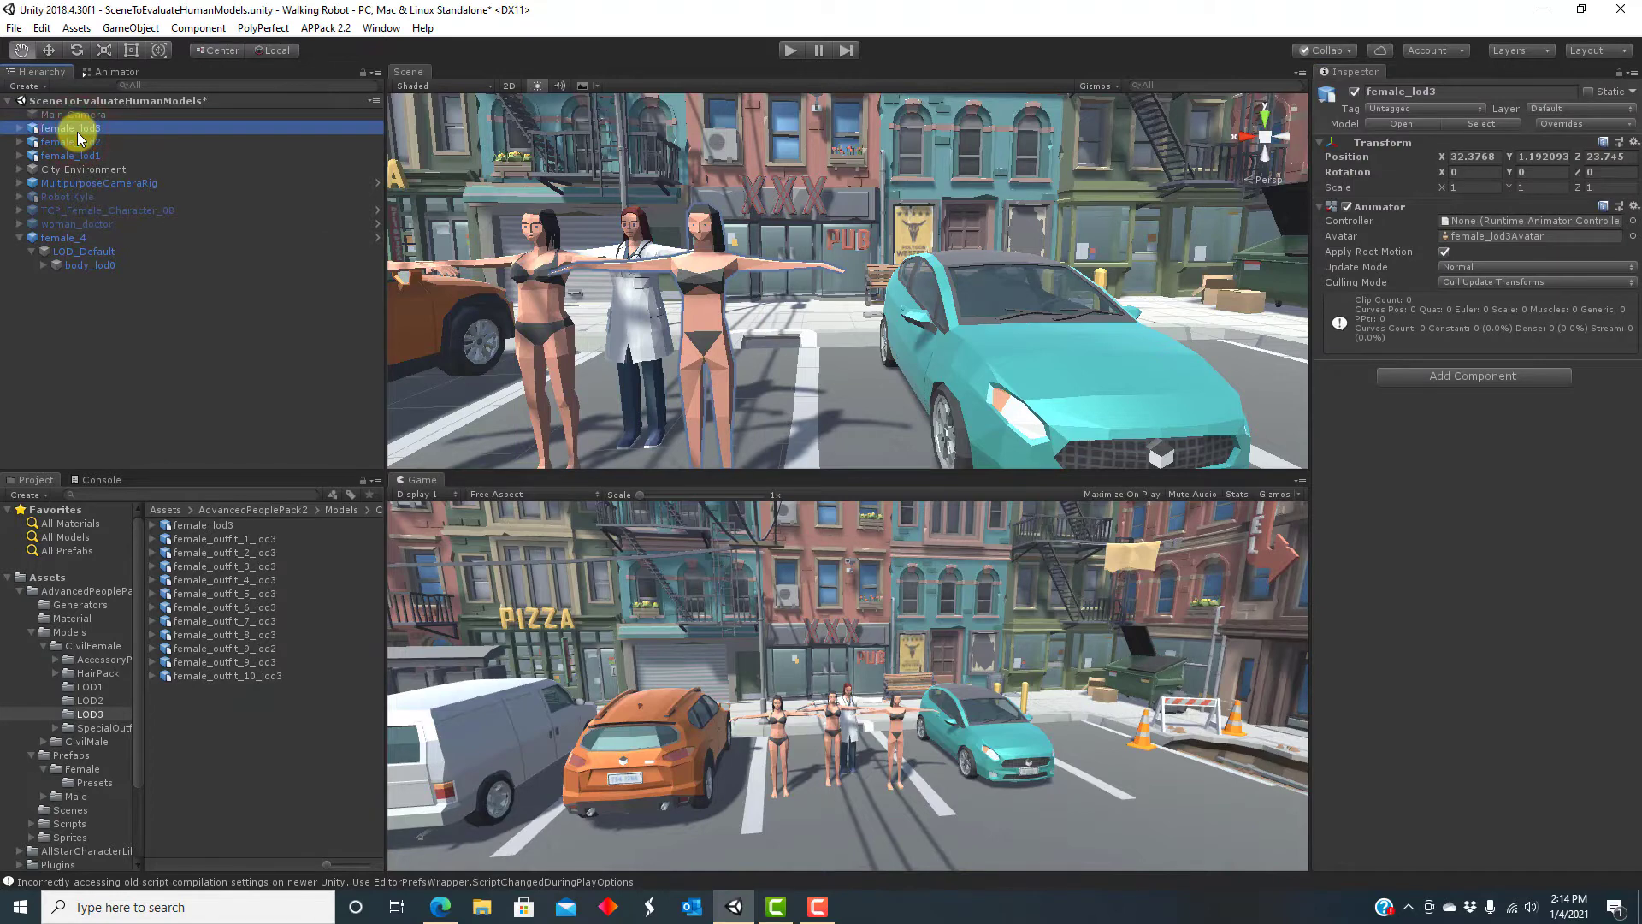
pyautogui.hotkey('ctrl', 'z')
# - Expand female_4's prefab editing settings and change its hair to Hair_3
pyautogui.scroll(-2, 1415, 501)
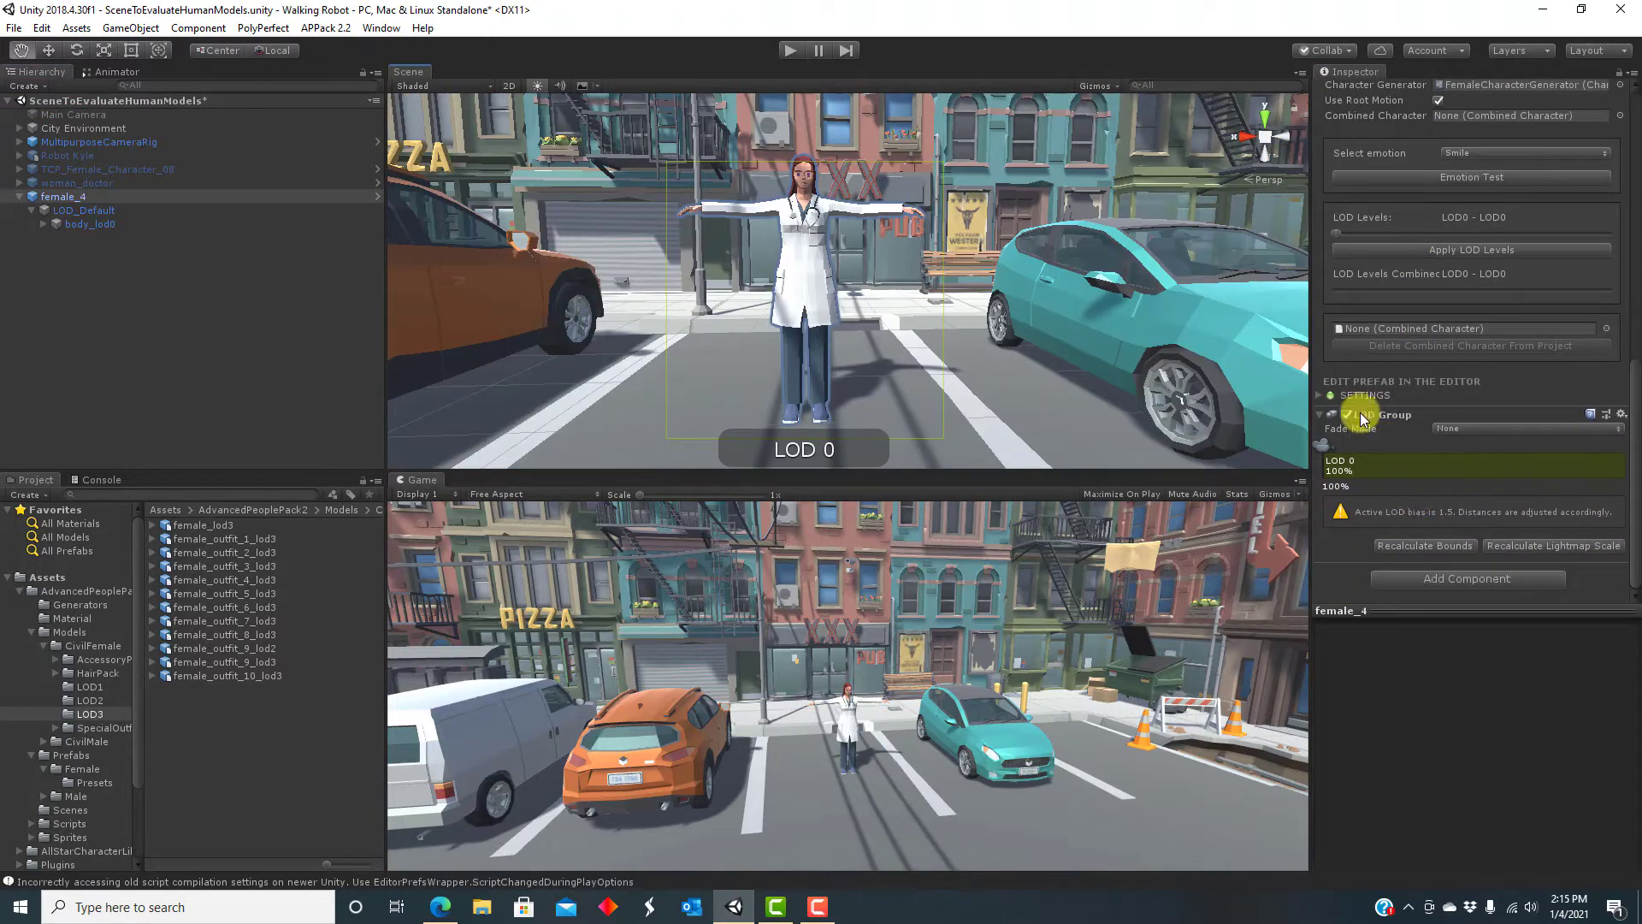
pyautogui.click(1318, 395)
pyautogui.scroll(-2, 1384, 522)
pyautogui.scroll(-2, 1384, 517)
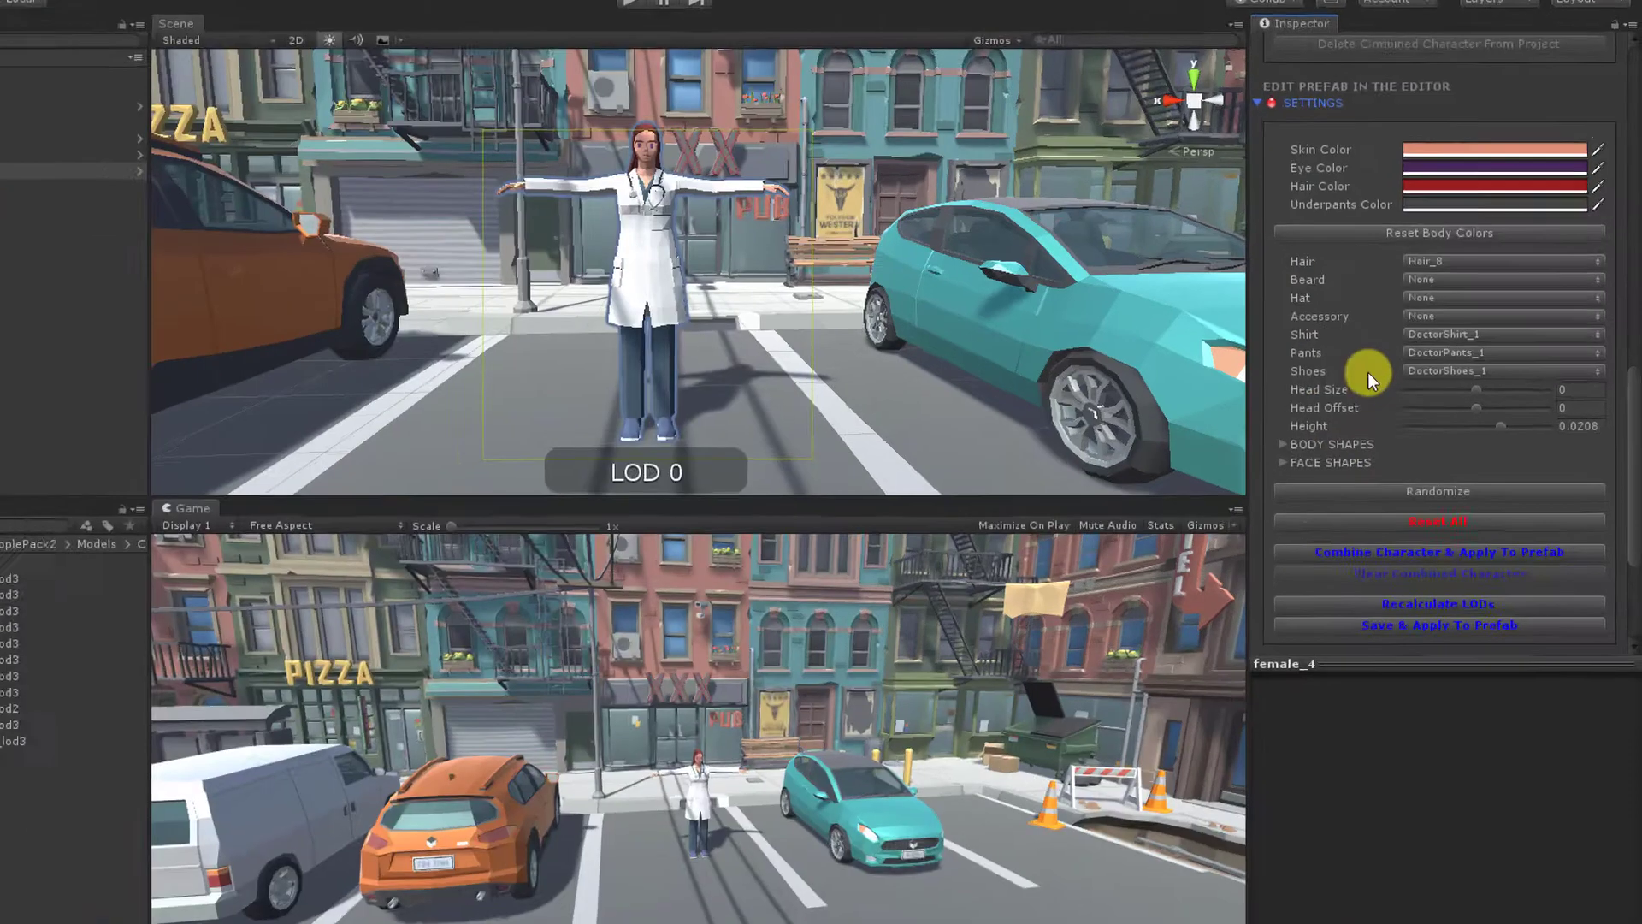
pyautogui.click(1490, 273)
pyautogui.click(1387, 266)
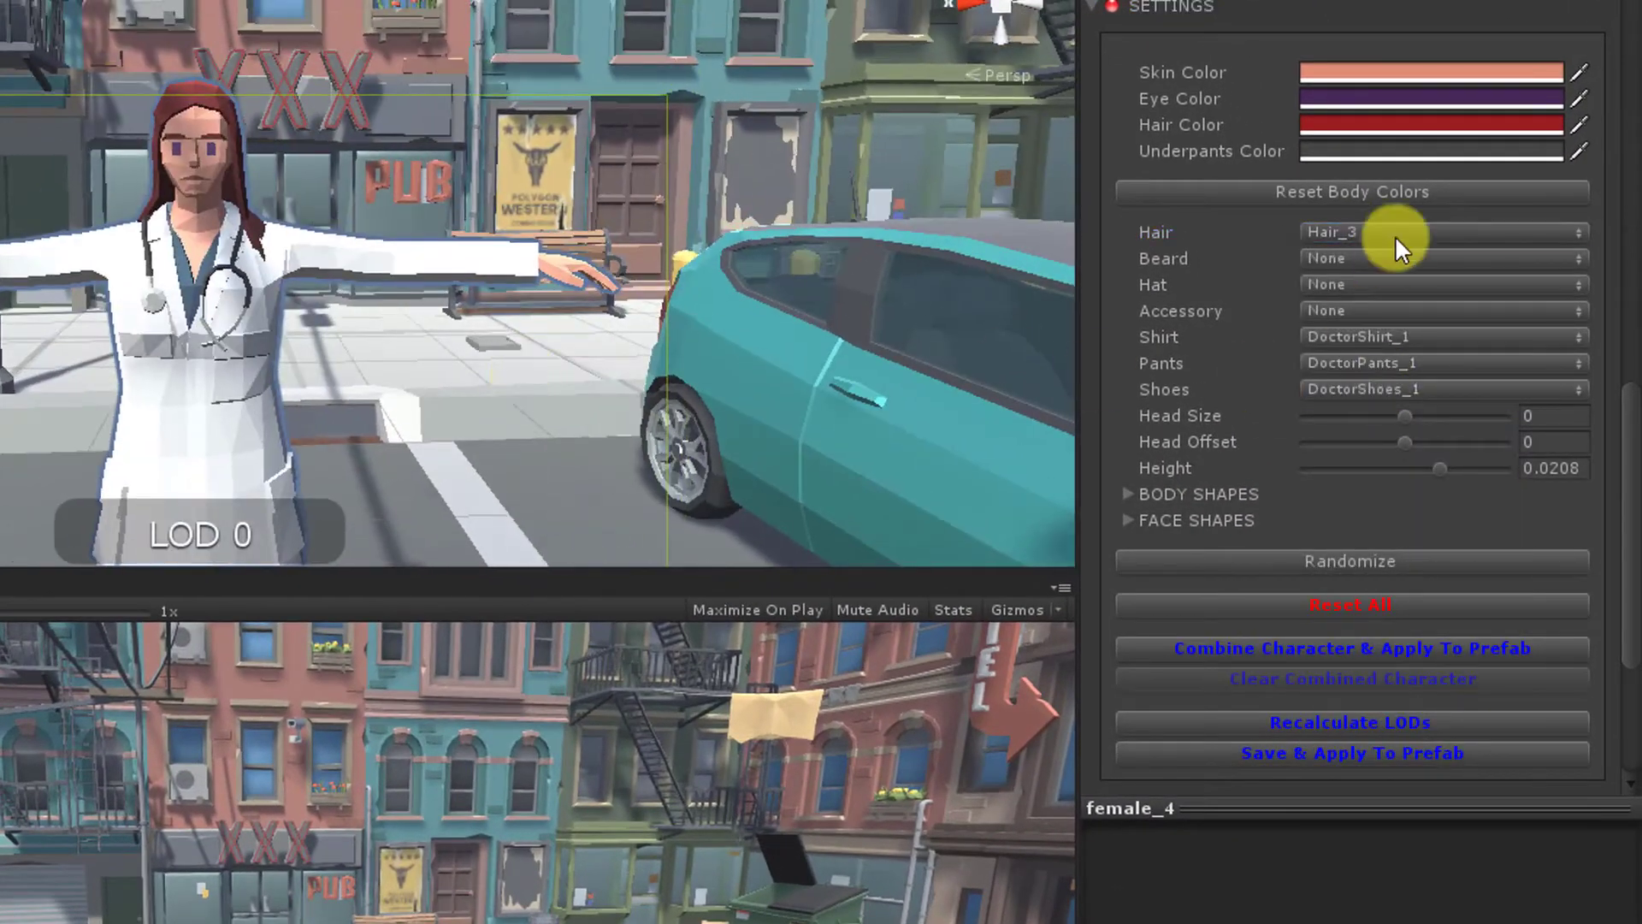
# - Try out several other hairstyles and hats on female_4
pyautogui.click(1394, 234)
pyautogui.click(1373, 253)
pyautogui.click(1379, 234)
pyautogui.click(1380, 263)
pyautogui.click(1382, 235)
pyautogui.click(1383, 293)
pyautogui.click(1399, 284)
pyautogui.click(1392, 330)
pyautogui.click(1396, 284)
pyautogui.click(1399, 398)
# - Set female_4's hair to Hair_2, its hat to None and its shirt to Shirt_6
pyautogui.click(1409, 231)
pyautogui.click(1403, 354)
pyautogui.click(1404, 284)
pyautogui.click(1396, 316)
pyautogui.click(1392, 232)
pyautogui.click(1288, 241)
pyautogui.click(1368, 336)
pyautogui.click(1393, 560)
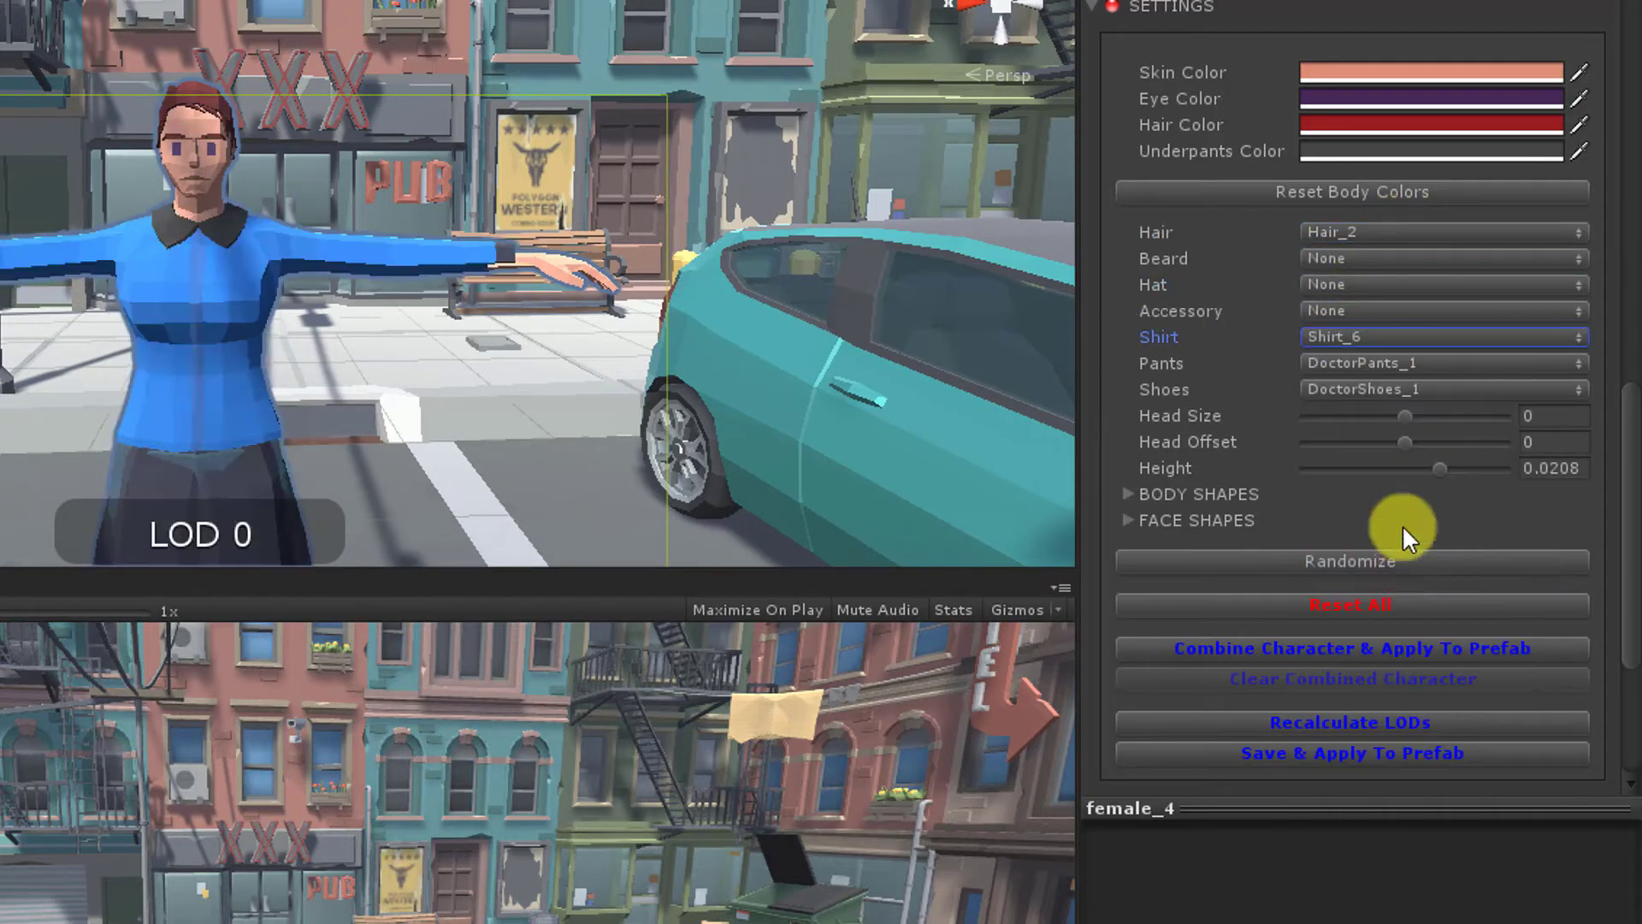
# - Set female_4's pants to Pants_4 and its shirt to Shirt_9
pyautogui.click(1377, 367)
pyautogui.click(1363, 521)
pyautogui.click(1394, 339)
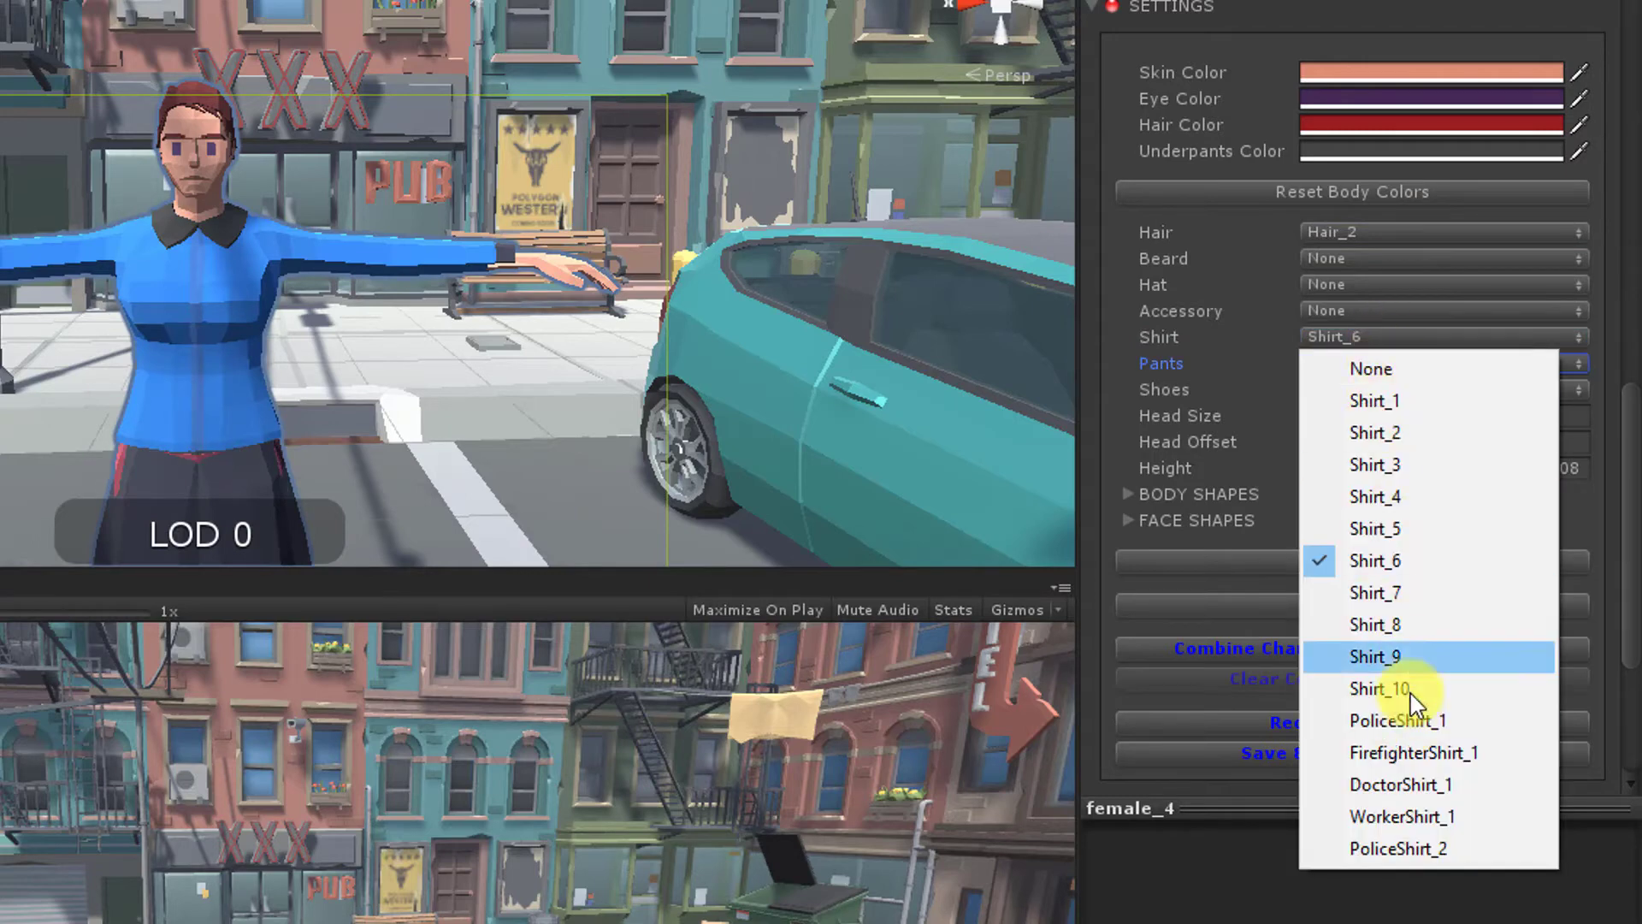
pyautogui.click(1375, 649)
# - Set female_4's head size to -0.029, head offset to -19 and BreastSize body shape to 43, and make its hair color blue
pyautogui.moveTo(1403, 415); pyautogui.dragTo(1357, 470)
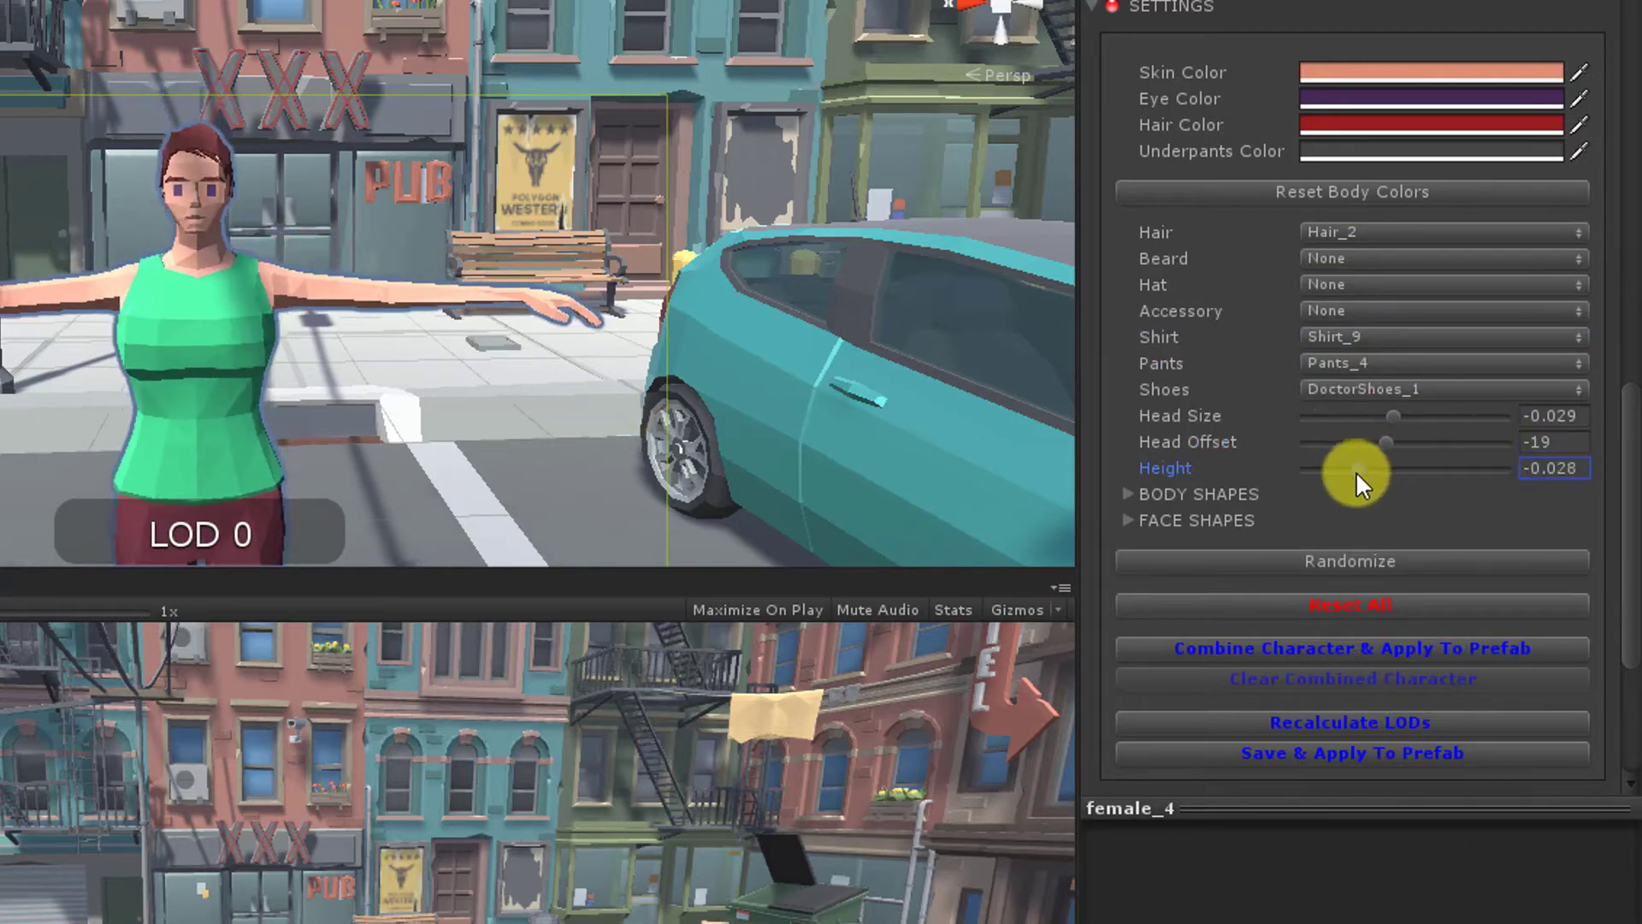
pyautogui.click(1155, 496)
pyautogui.moveTo(1306, 580); pyautogui.dragTo(1136, 673)
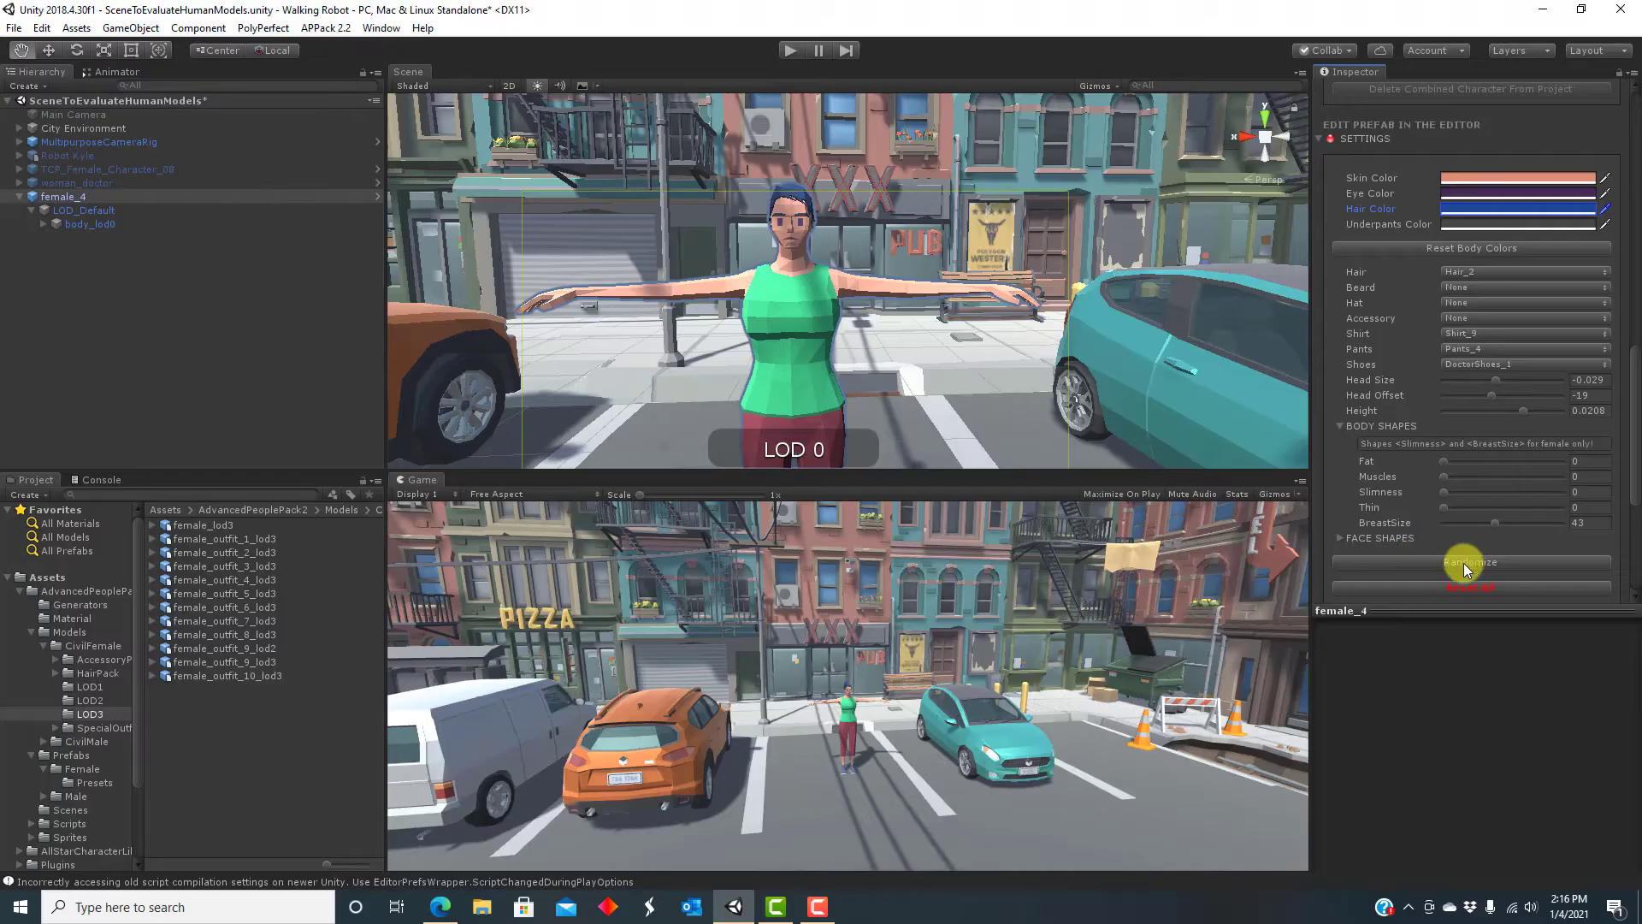
# - Randomize female_4's appearance seven times, checking the full-body outfits from the front and the side
pyautogui.click(1465, 563)
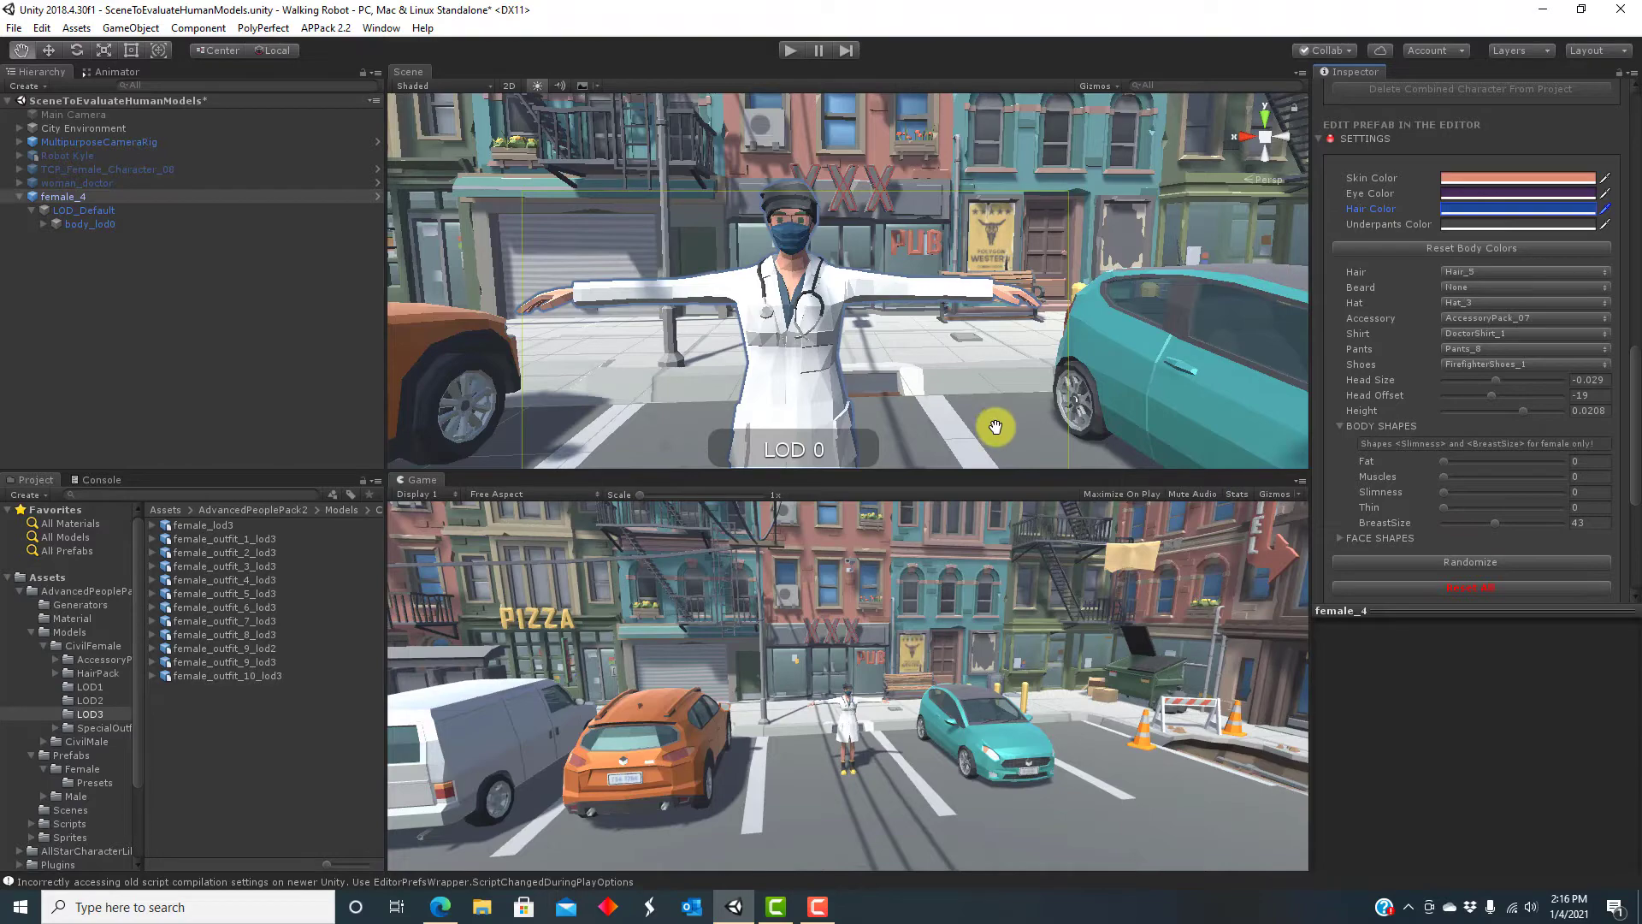
pyautogui.scroll(-5, 1001, 402)
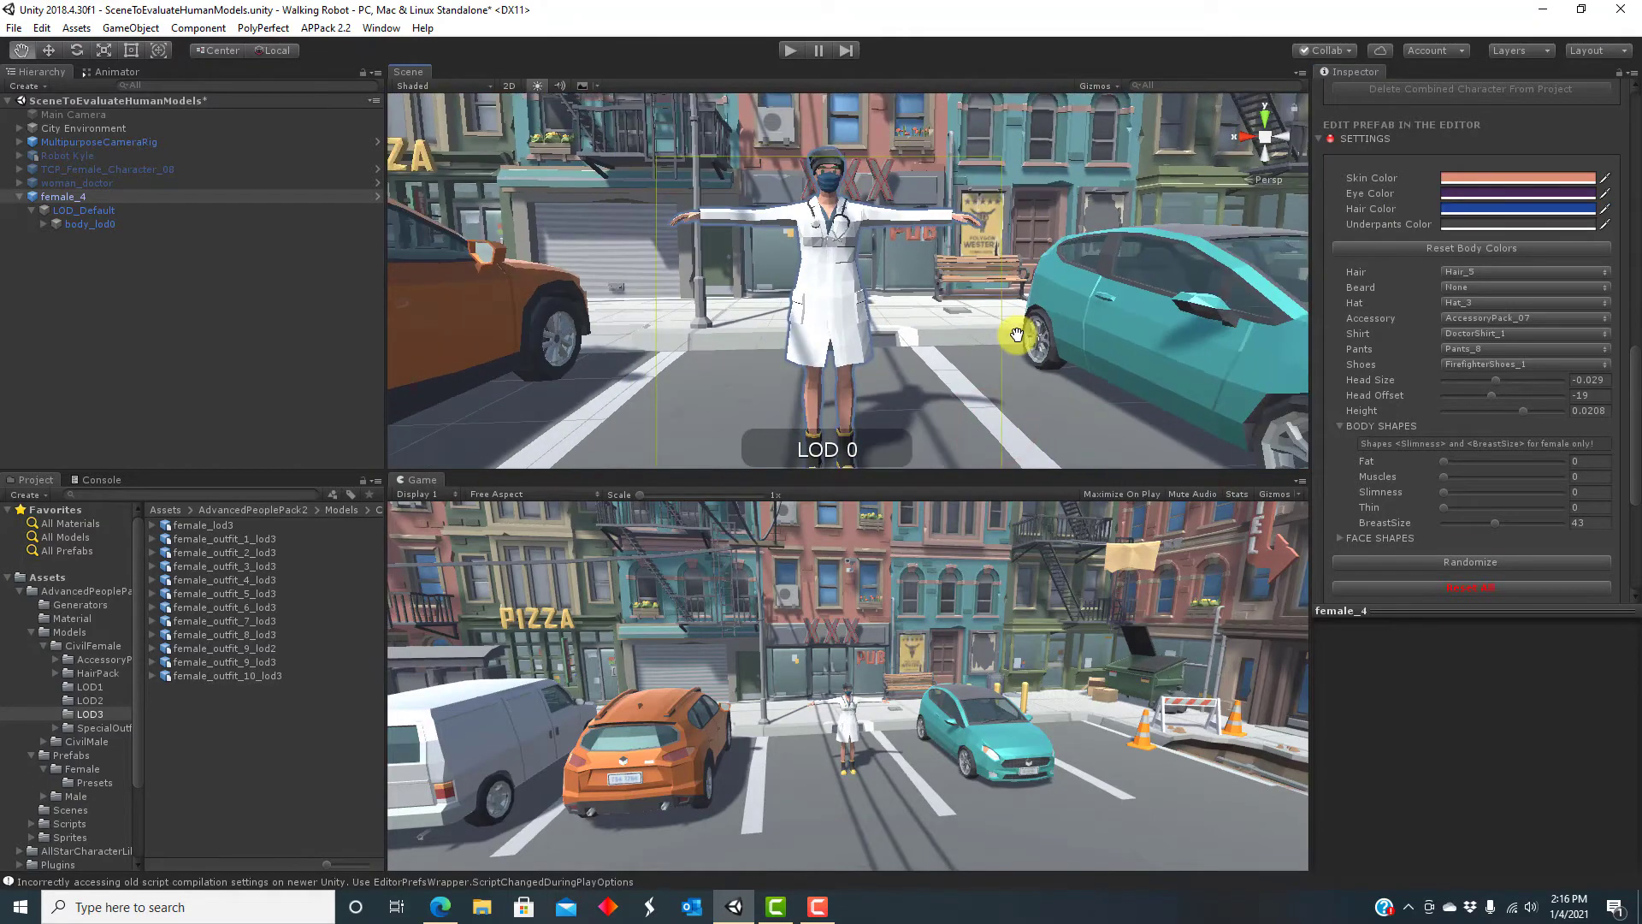
pyautogui.scroll(3, 1013, 363)
pyautogui.moveTo(1015, 348); pyautogui.dragTo(909, 346)
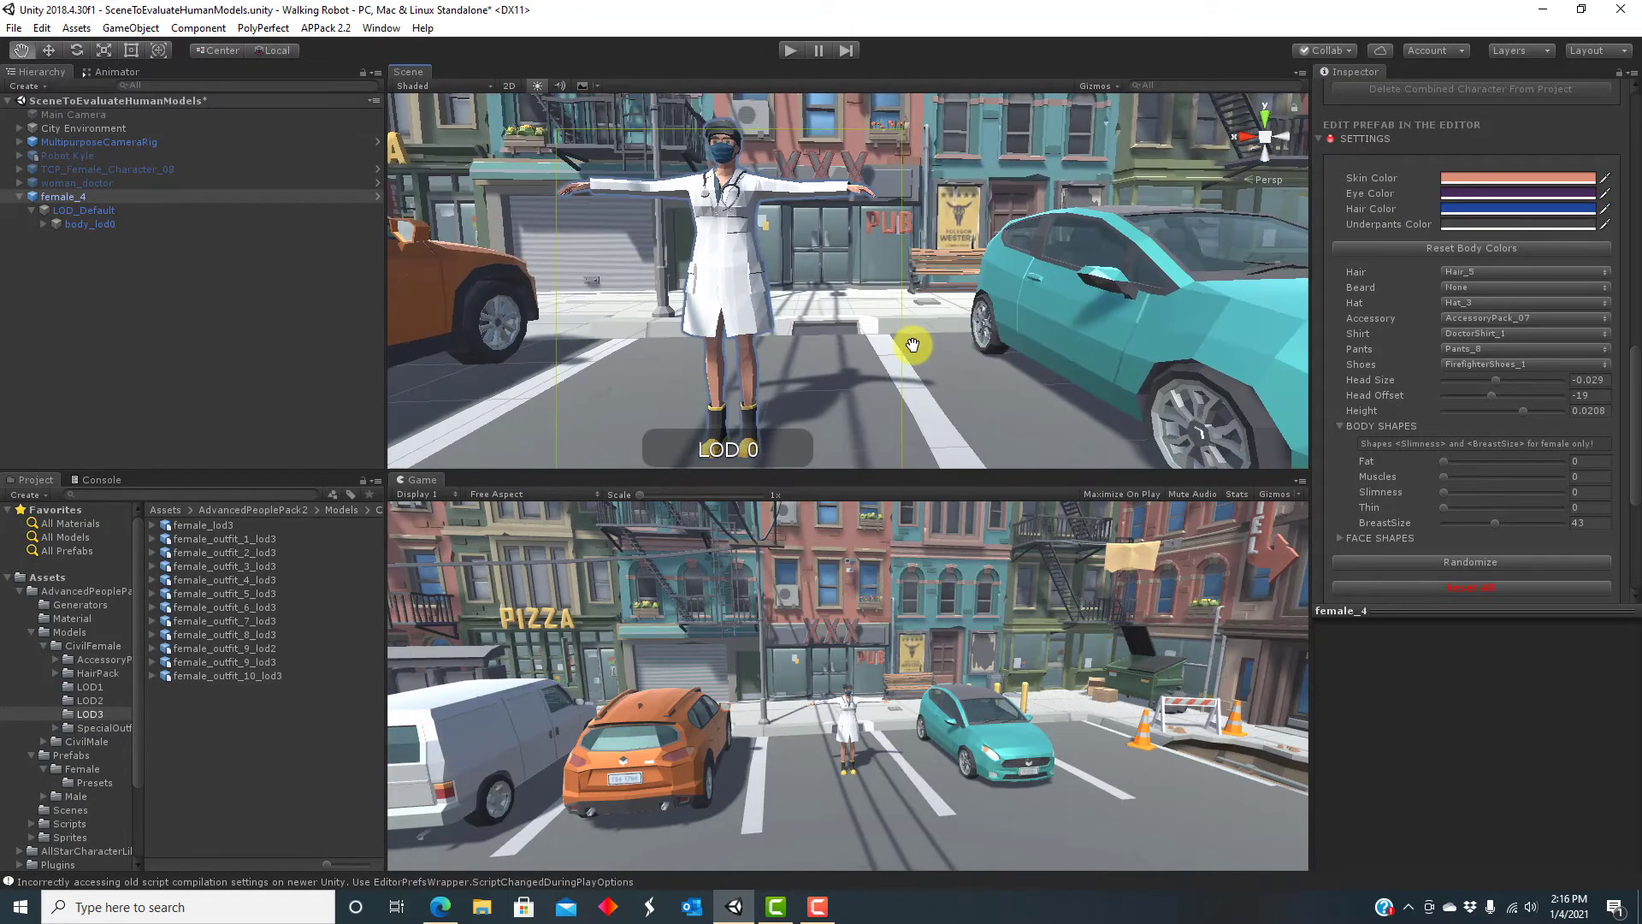
pyautogui.moveTo(1017, 376); pyautogui.dragTo(824, 377, button='right')
pyautogui.click(1470, 562)
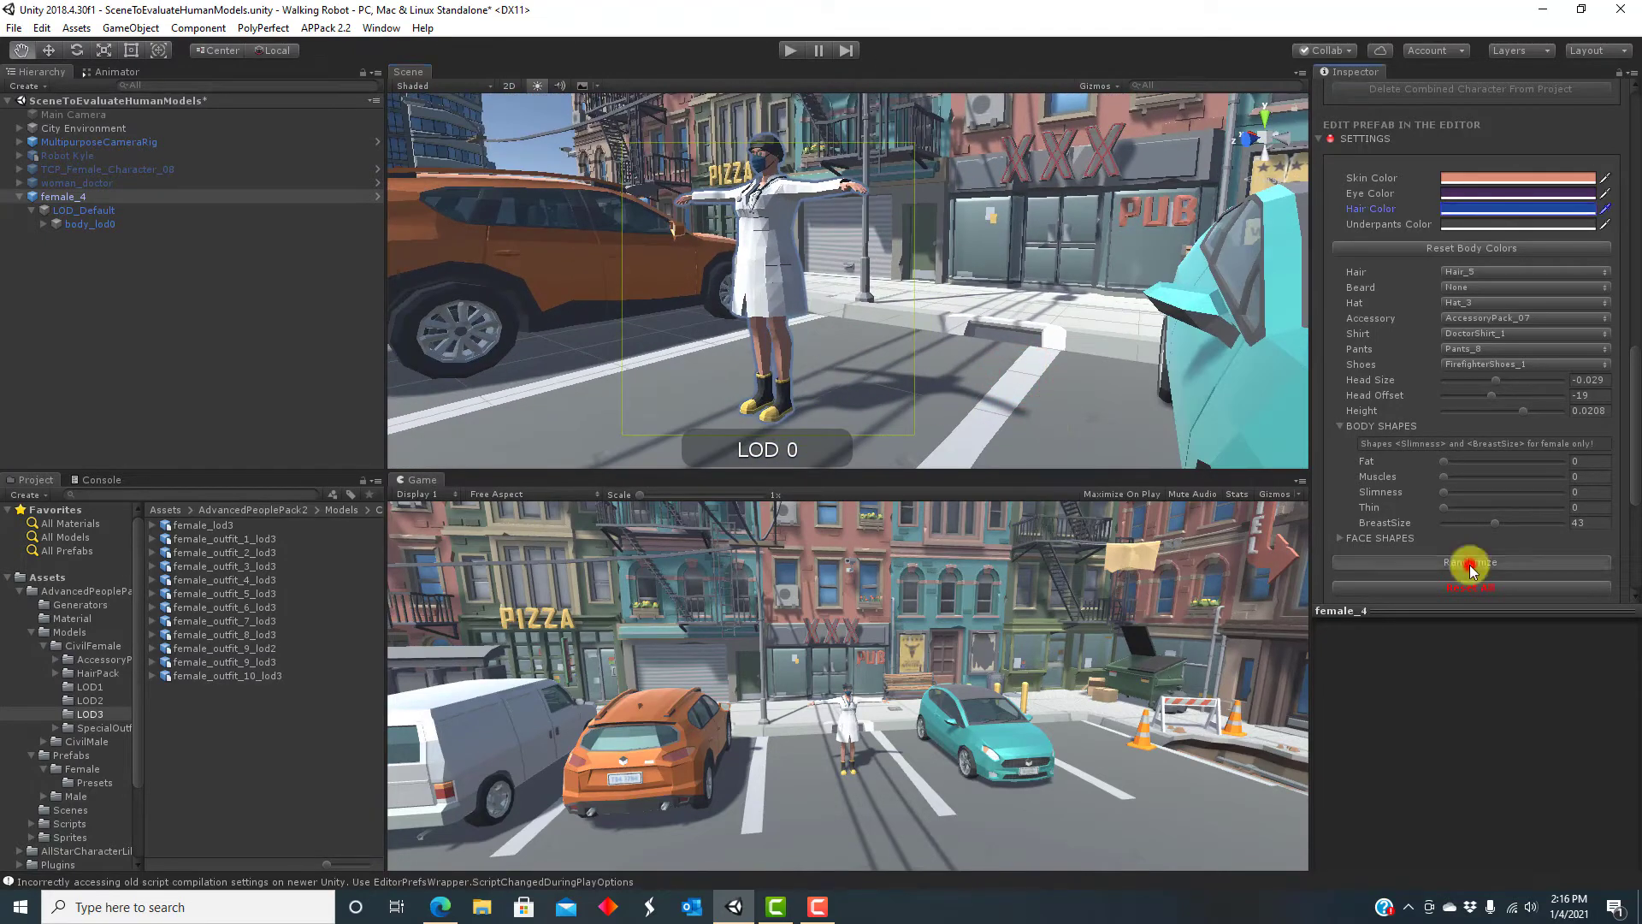
pyautogui.click(1470, 562)
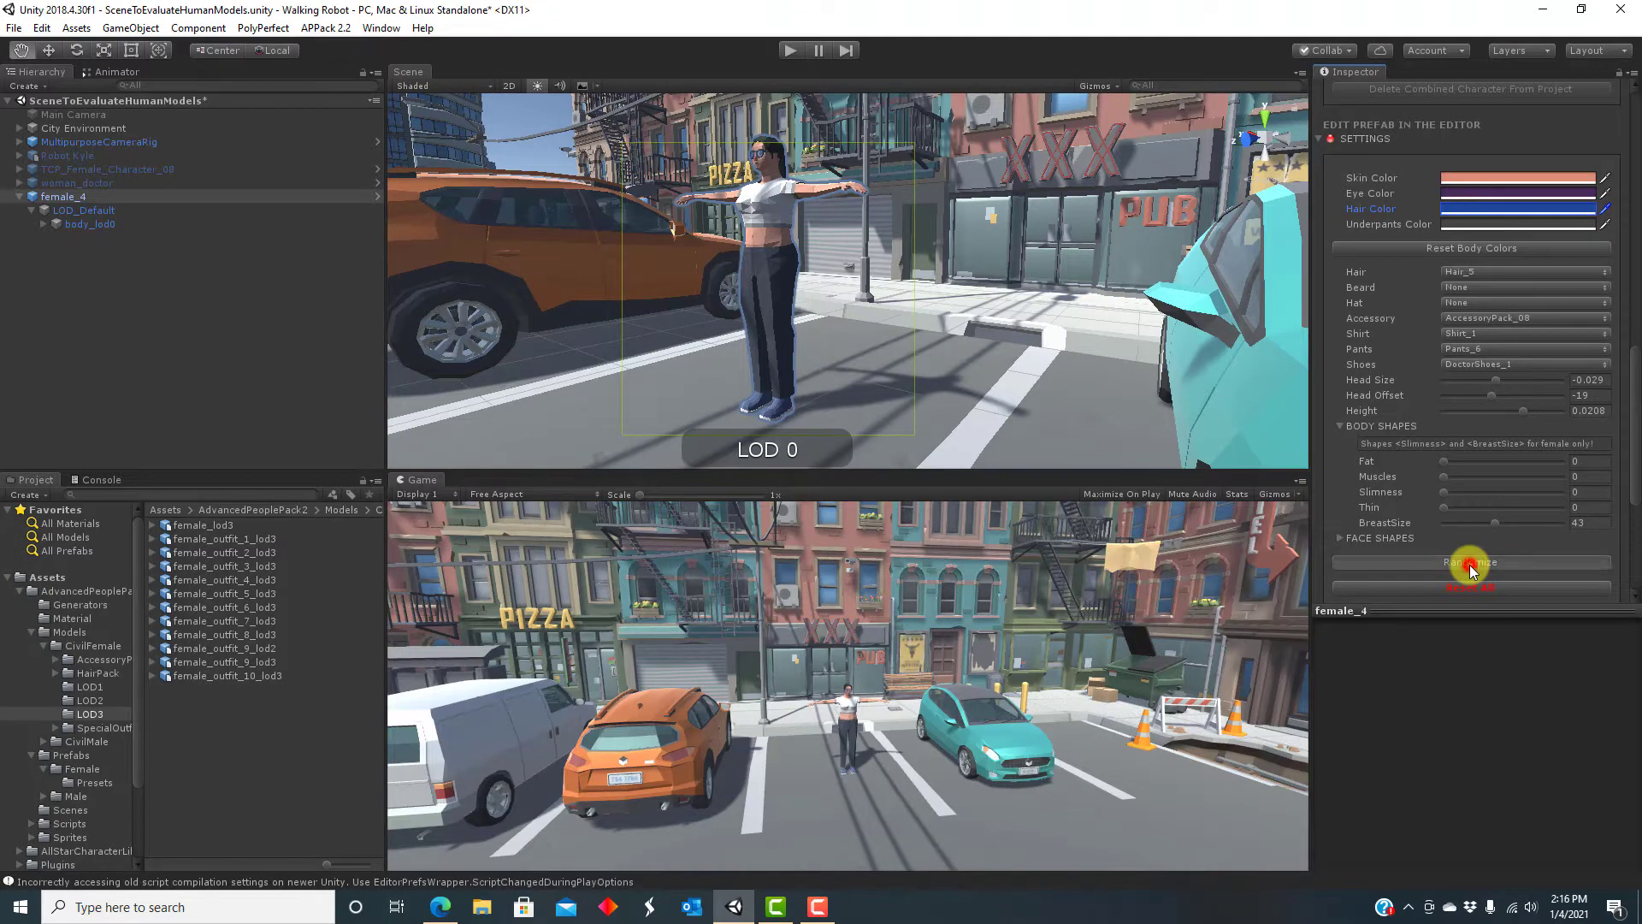
pyautogui.click(1470, 562)
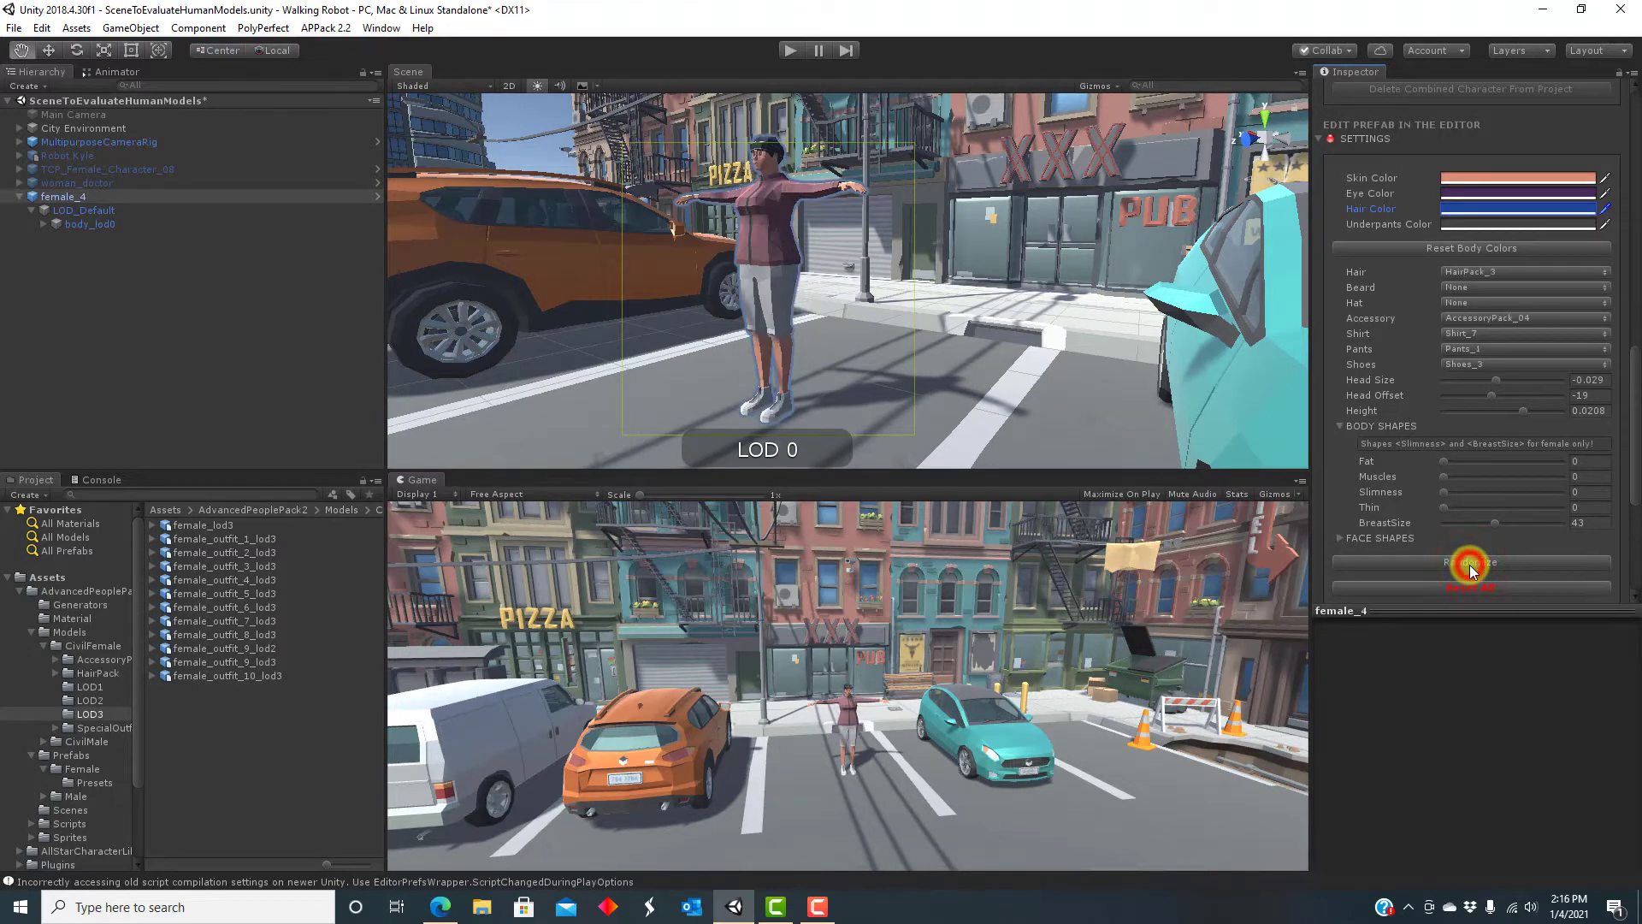
pyautogui.click(1470, 564)
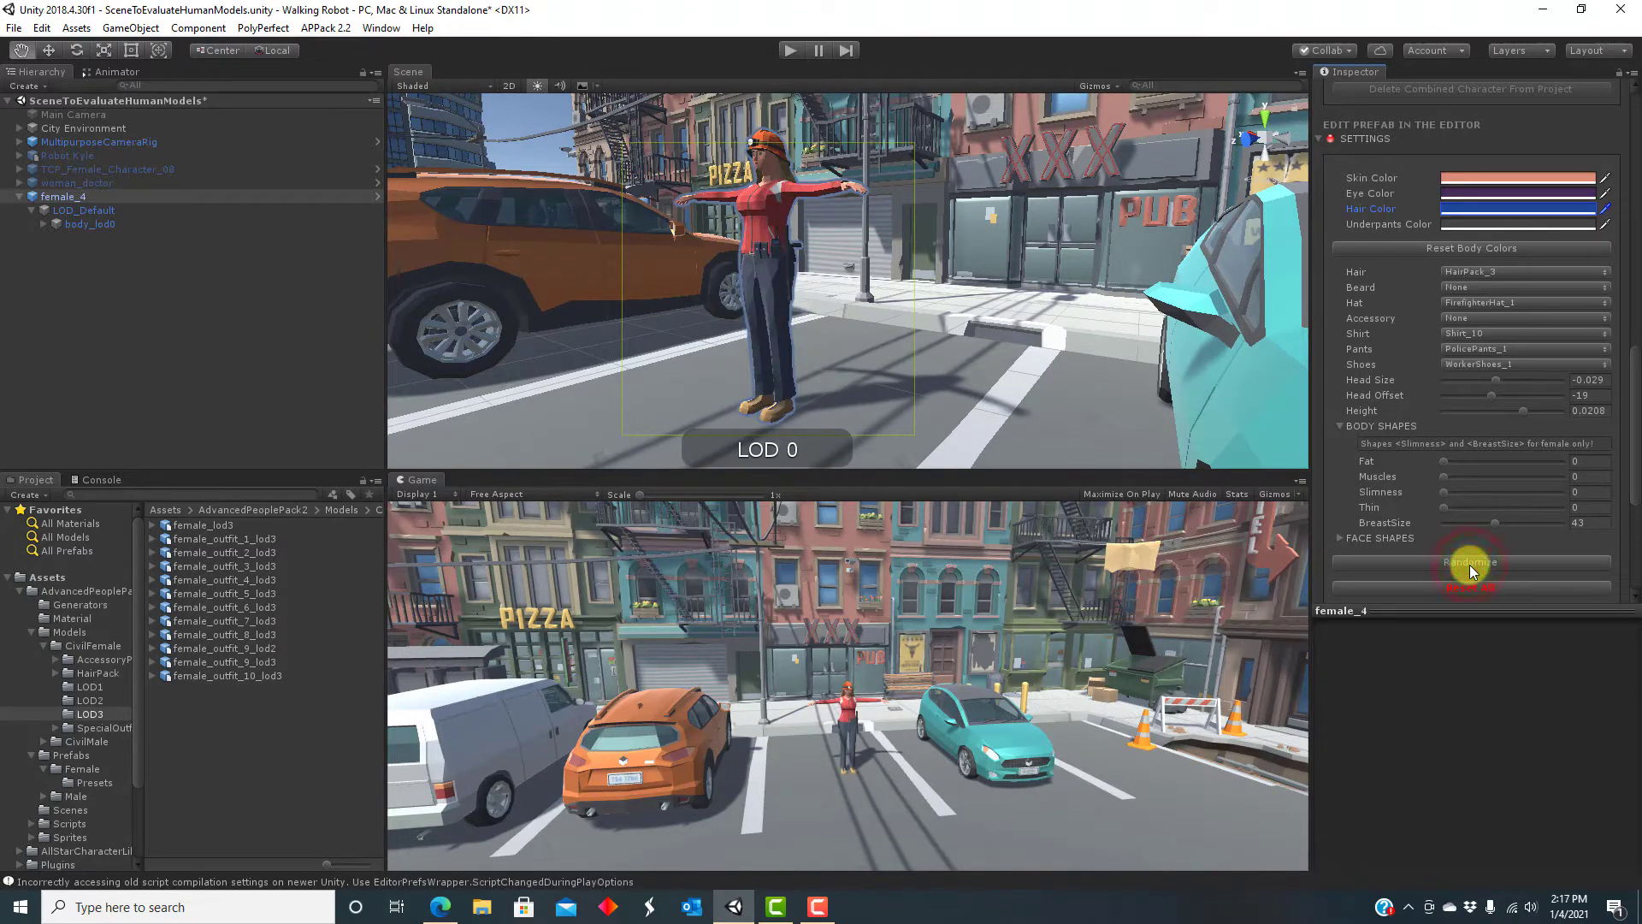
pyautogui.click(1470, 564)
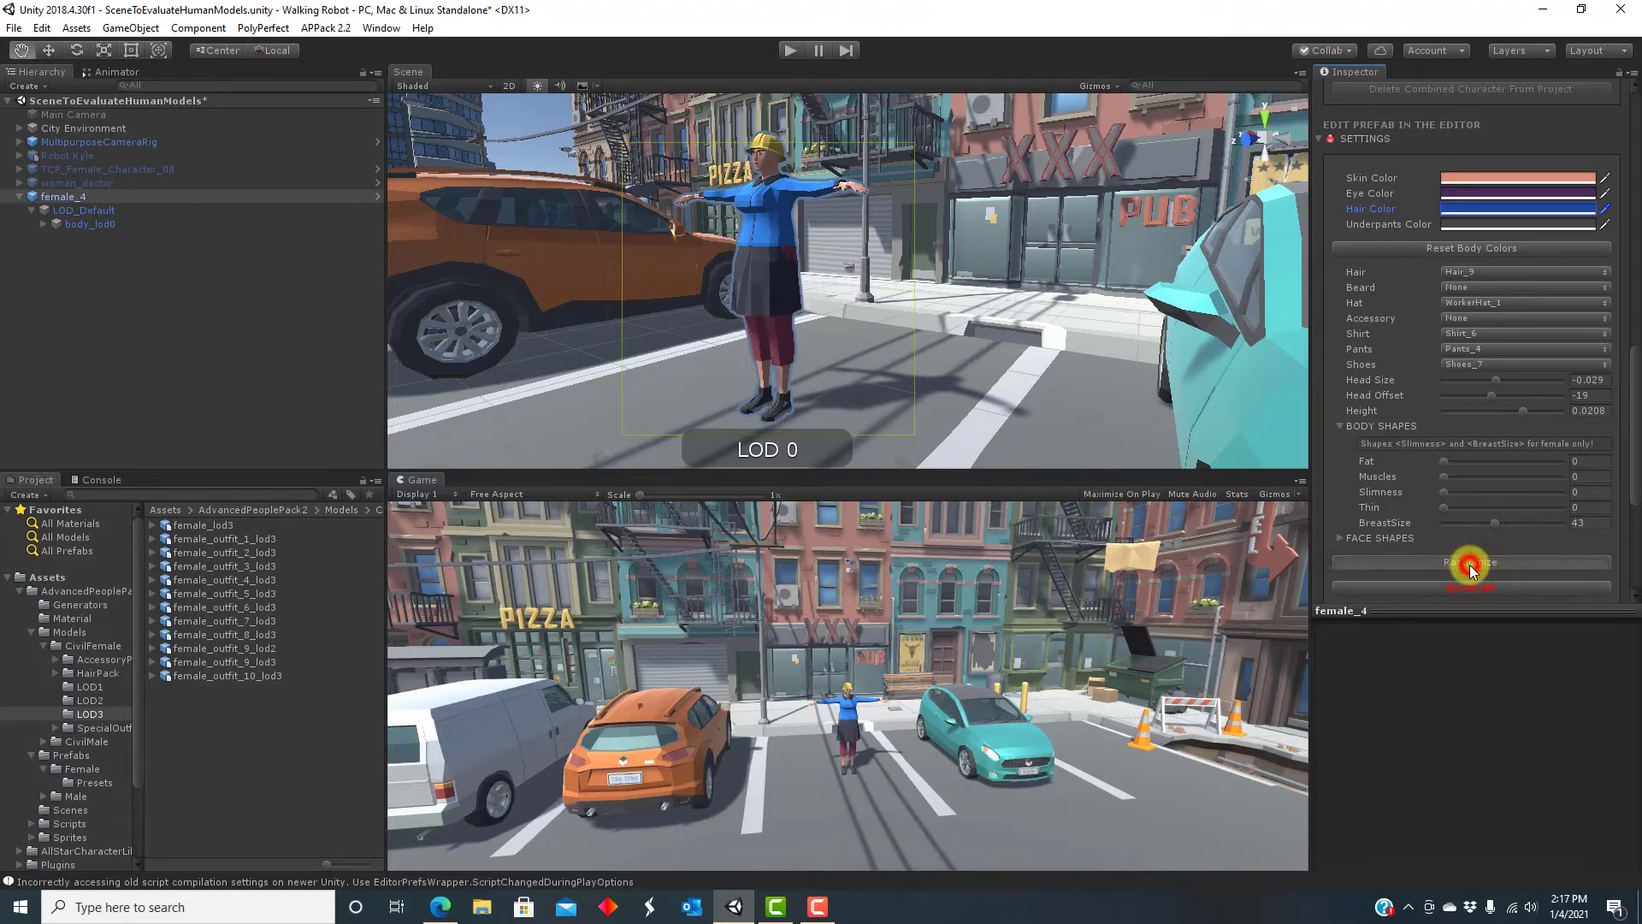
pyautogui.click(1471, 564)
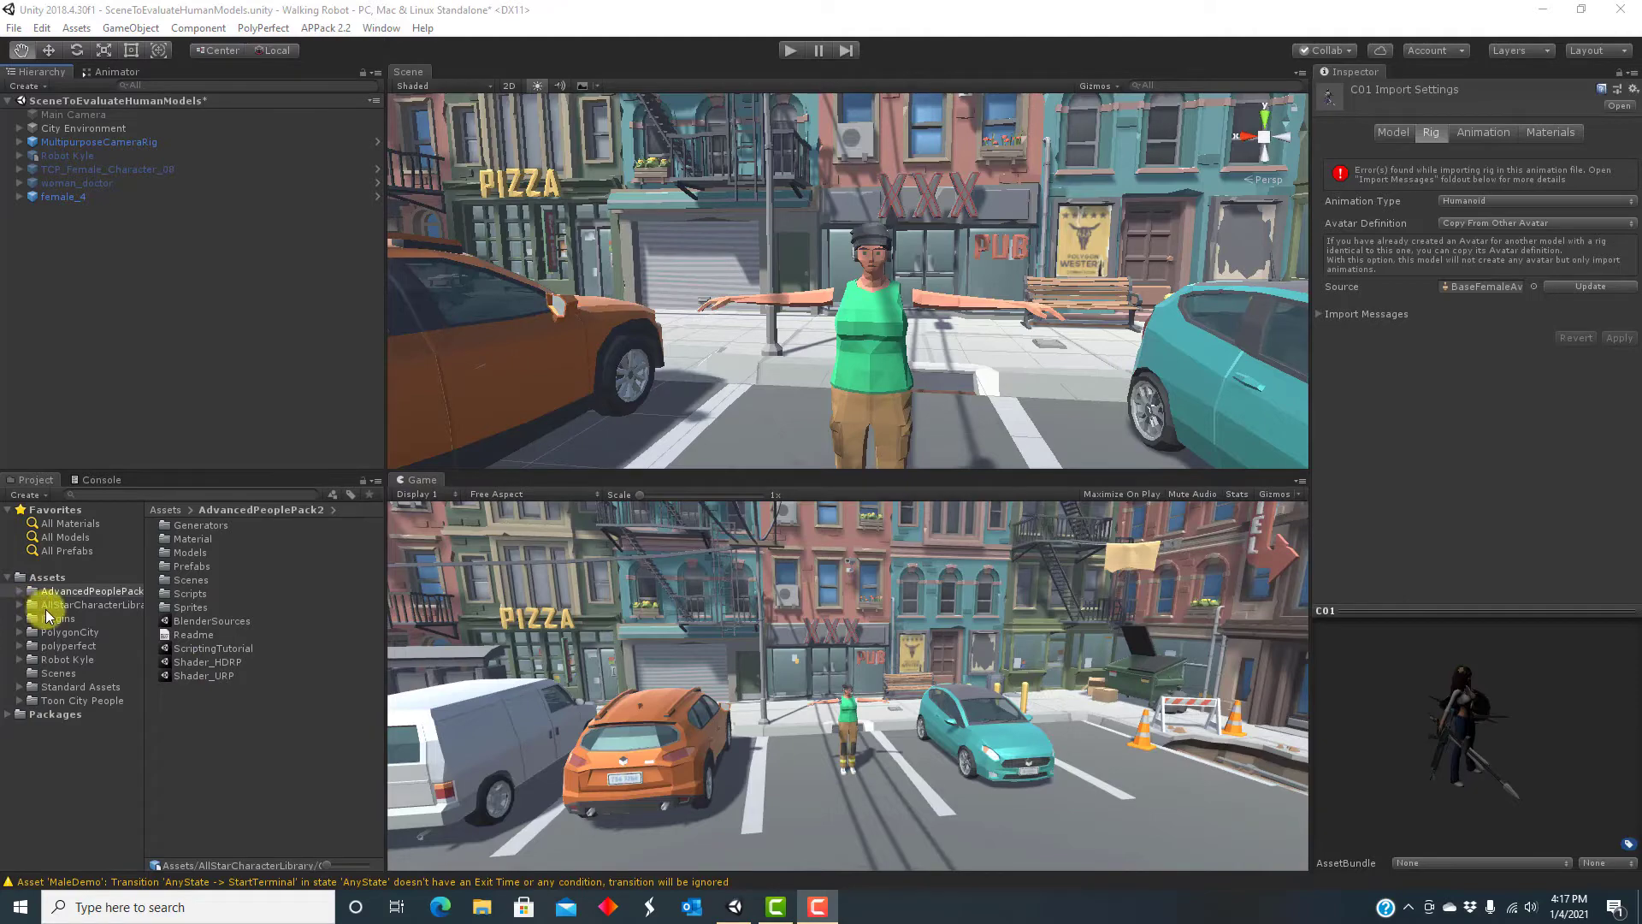
# - Browse the female animation files in AllStarCharacterLibrary's RootAnimsFemale folder
pyautogui.click(54, 609)
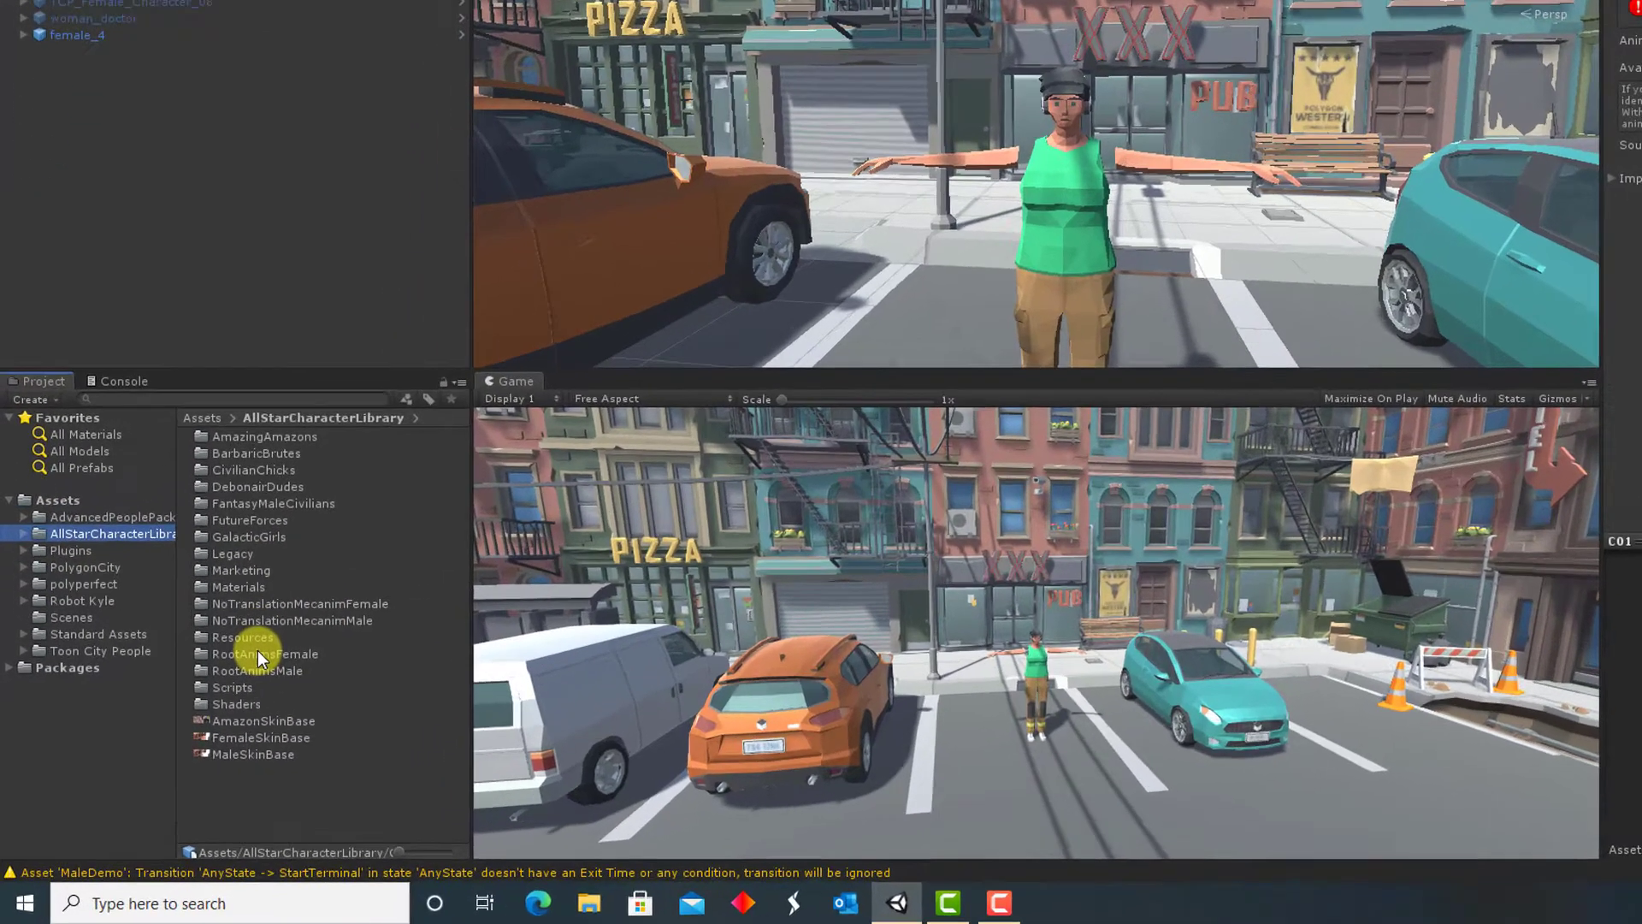
pyautogui.doubleClick(216, 702)
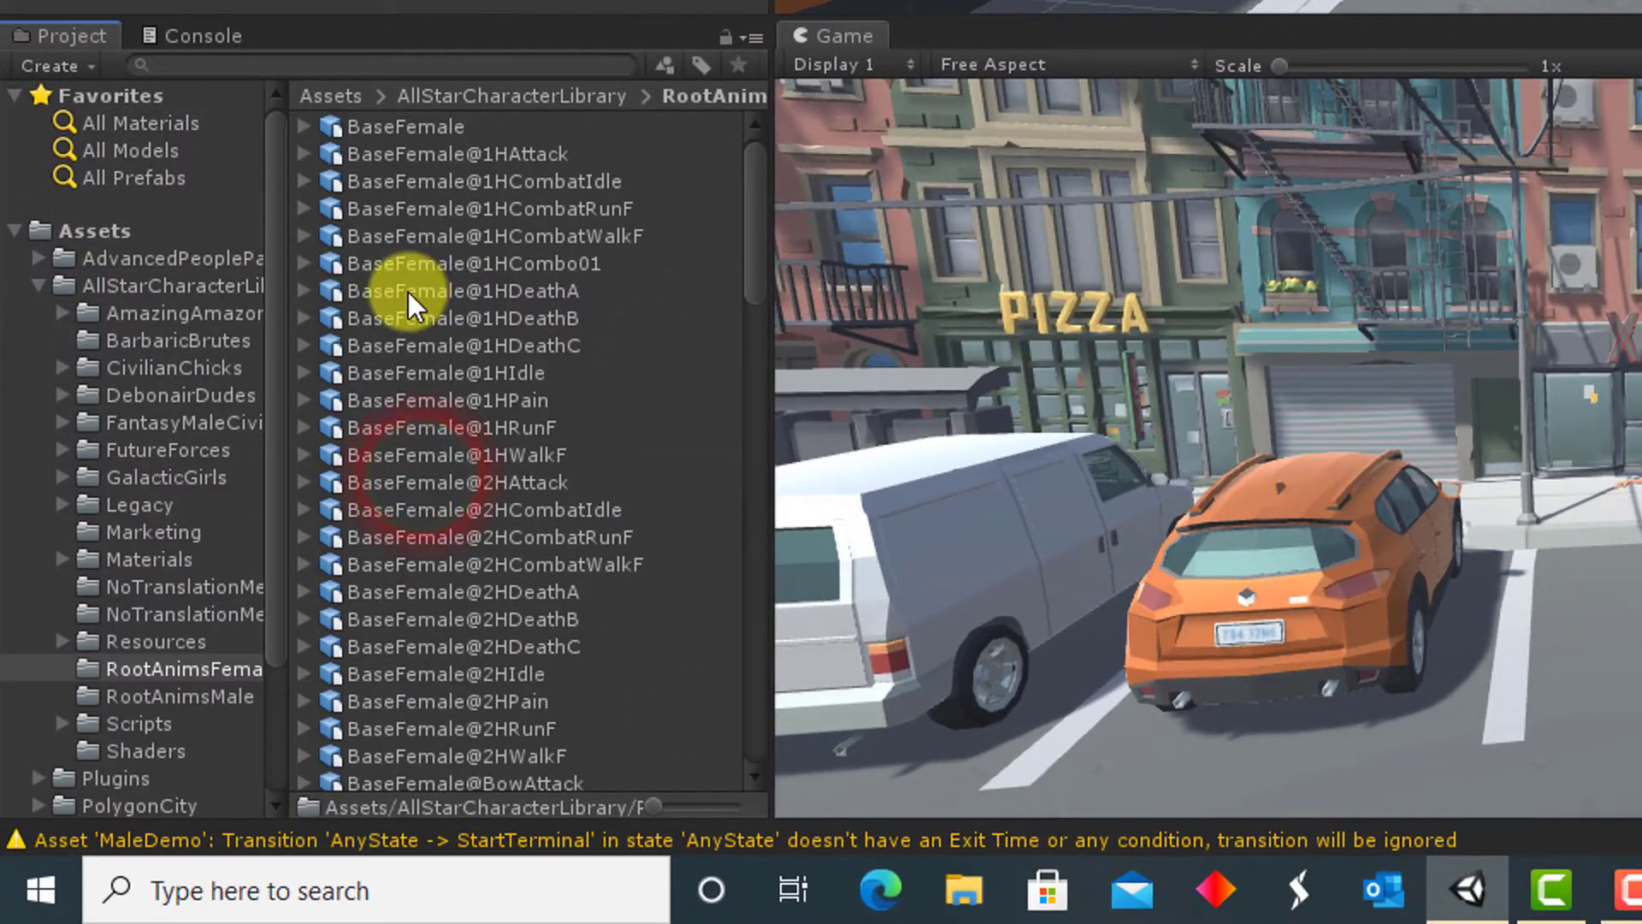
pyautogui.scroll(-5, 388, 491)
pyautogui.scroll(5, 387, 491)
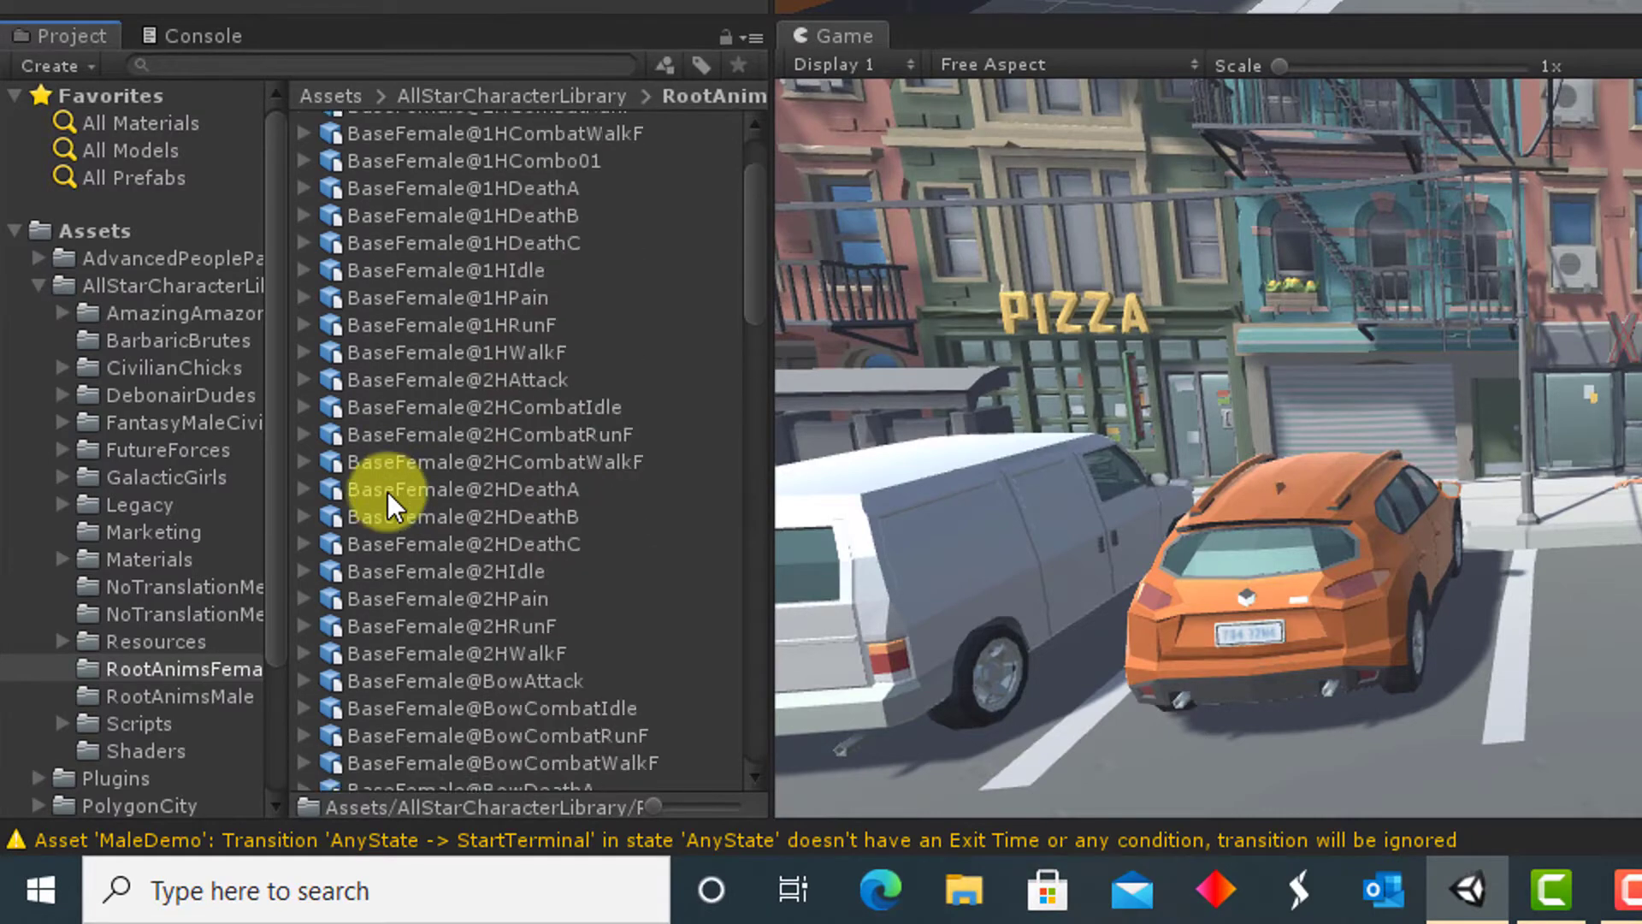
# - Preview the AmazingAmazons models A00 through A03 in AllStarCharacterLibrary
pyautogui.click(125, 286)
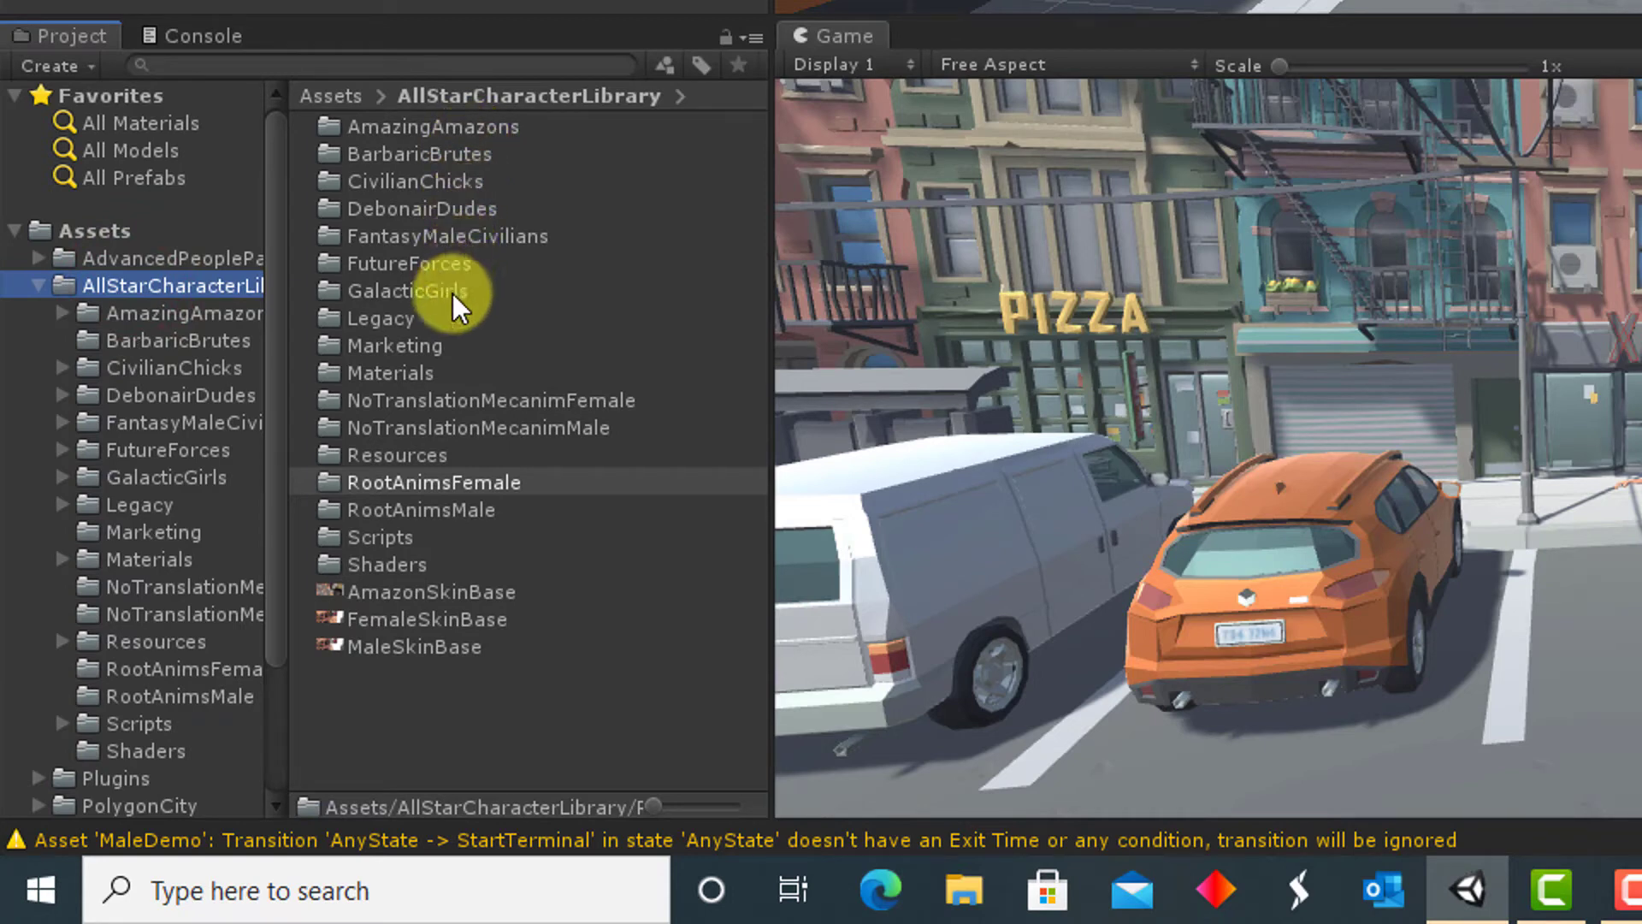
pyautogui.click(468, 125)
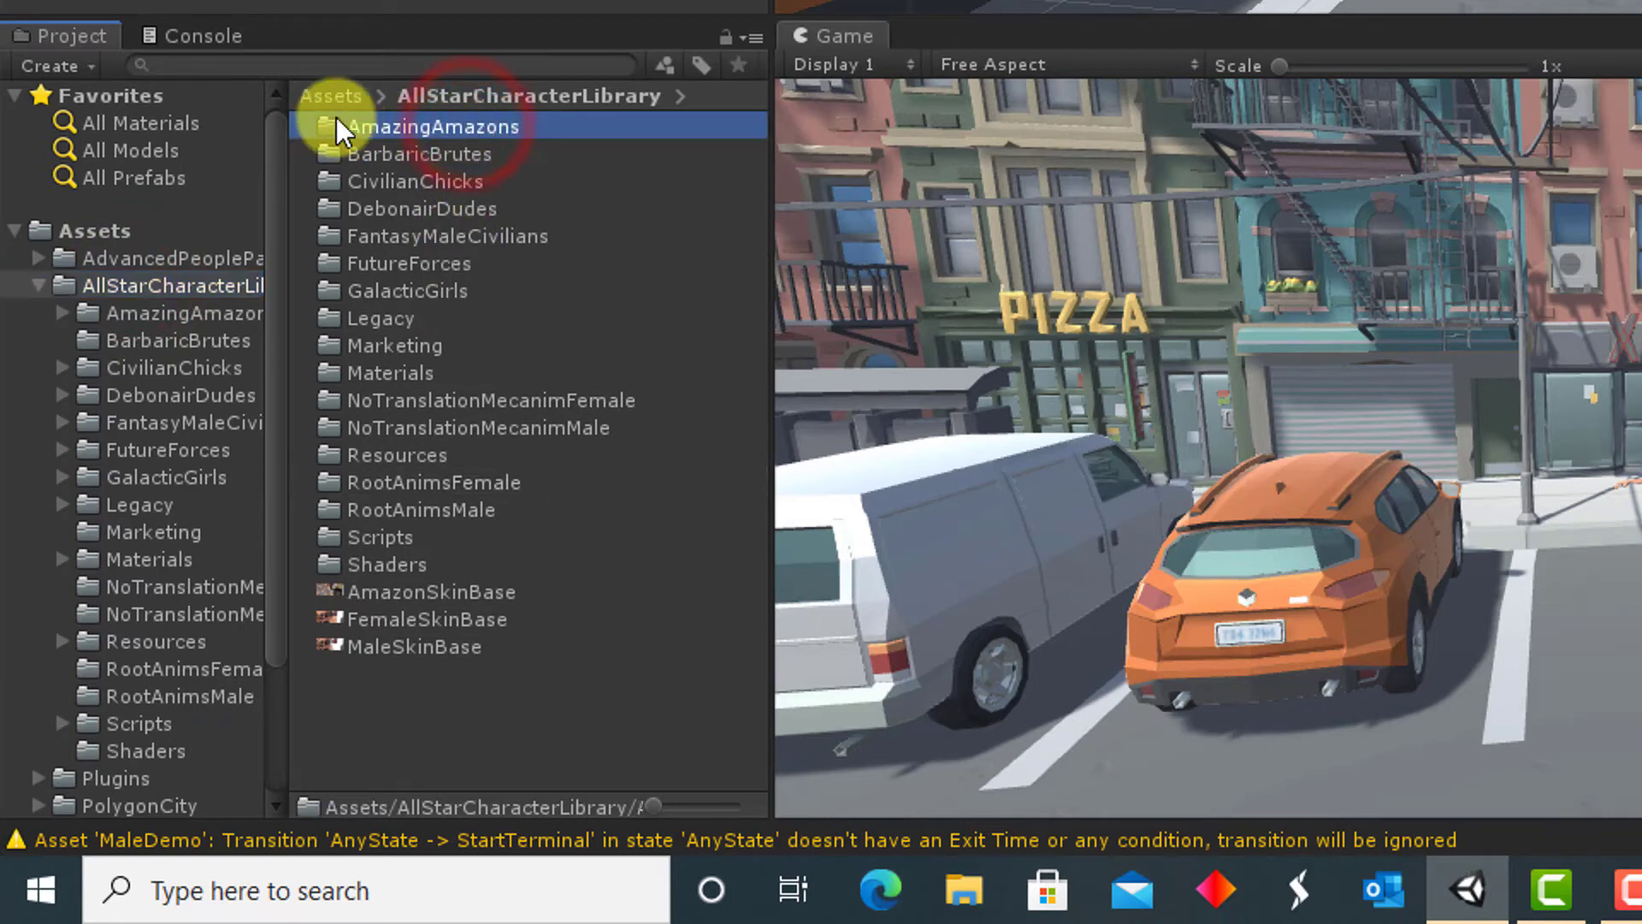
pyautogui.doubleClick(367, 124)
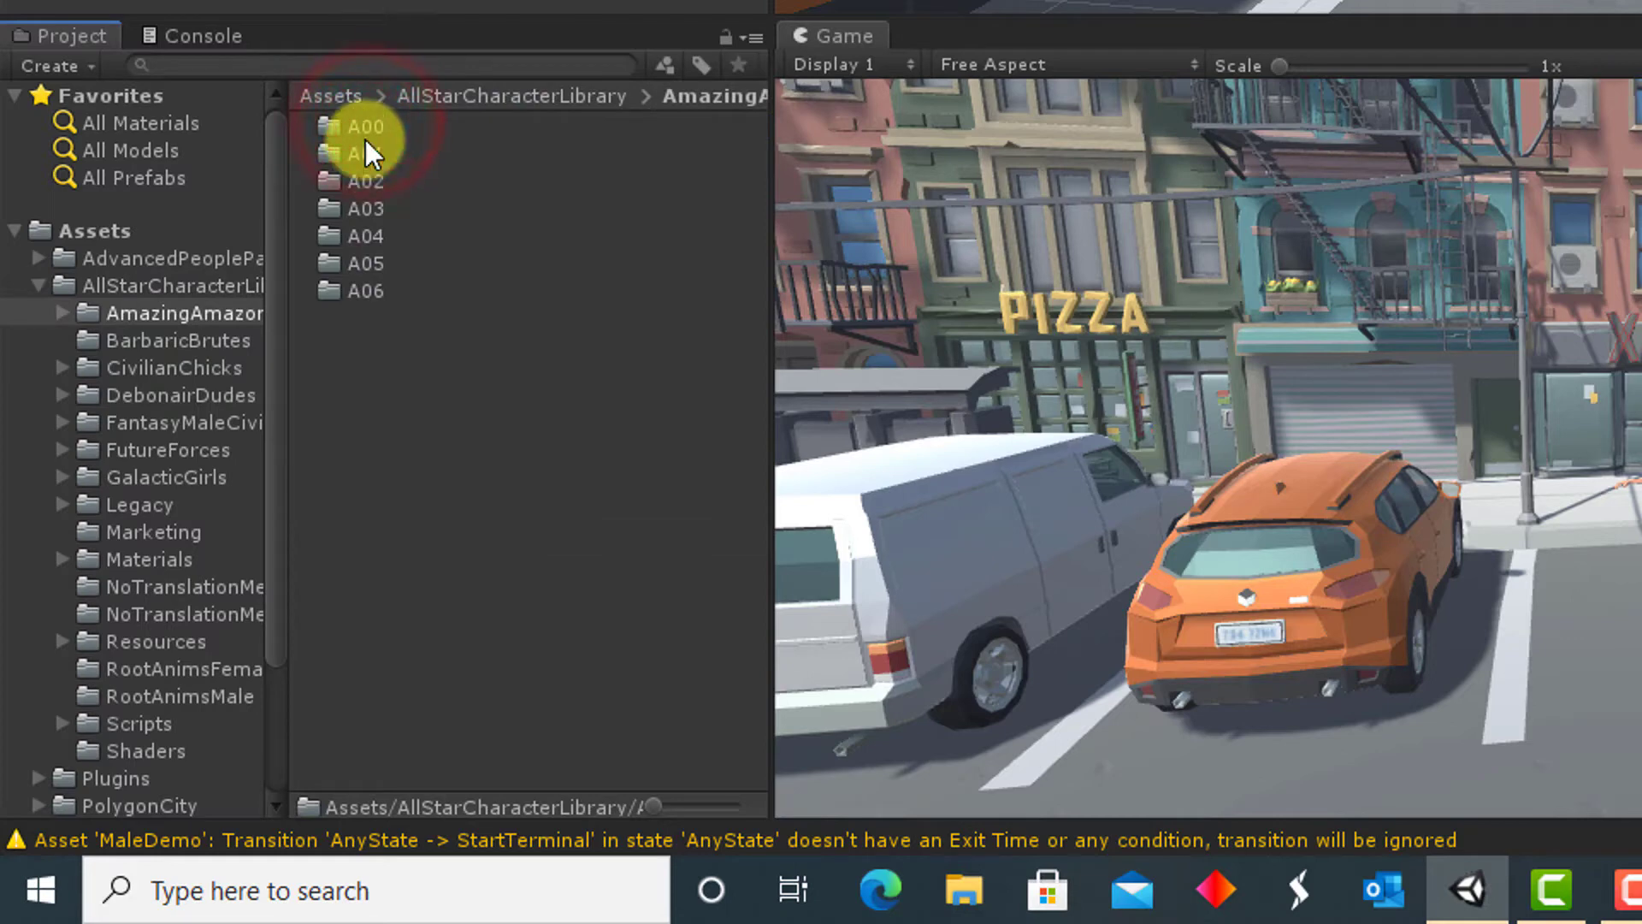
pyautogui.click(366, 143)
pyautogui.doubleClick(367, 141)
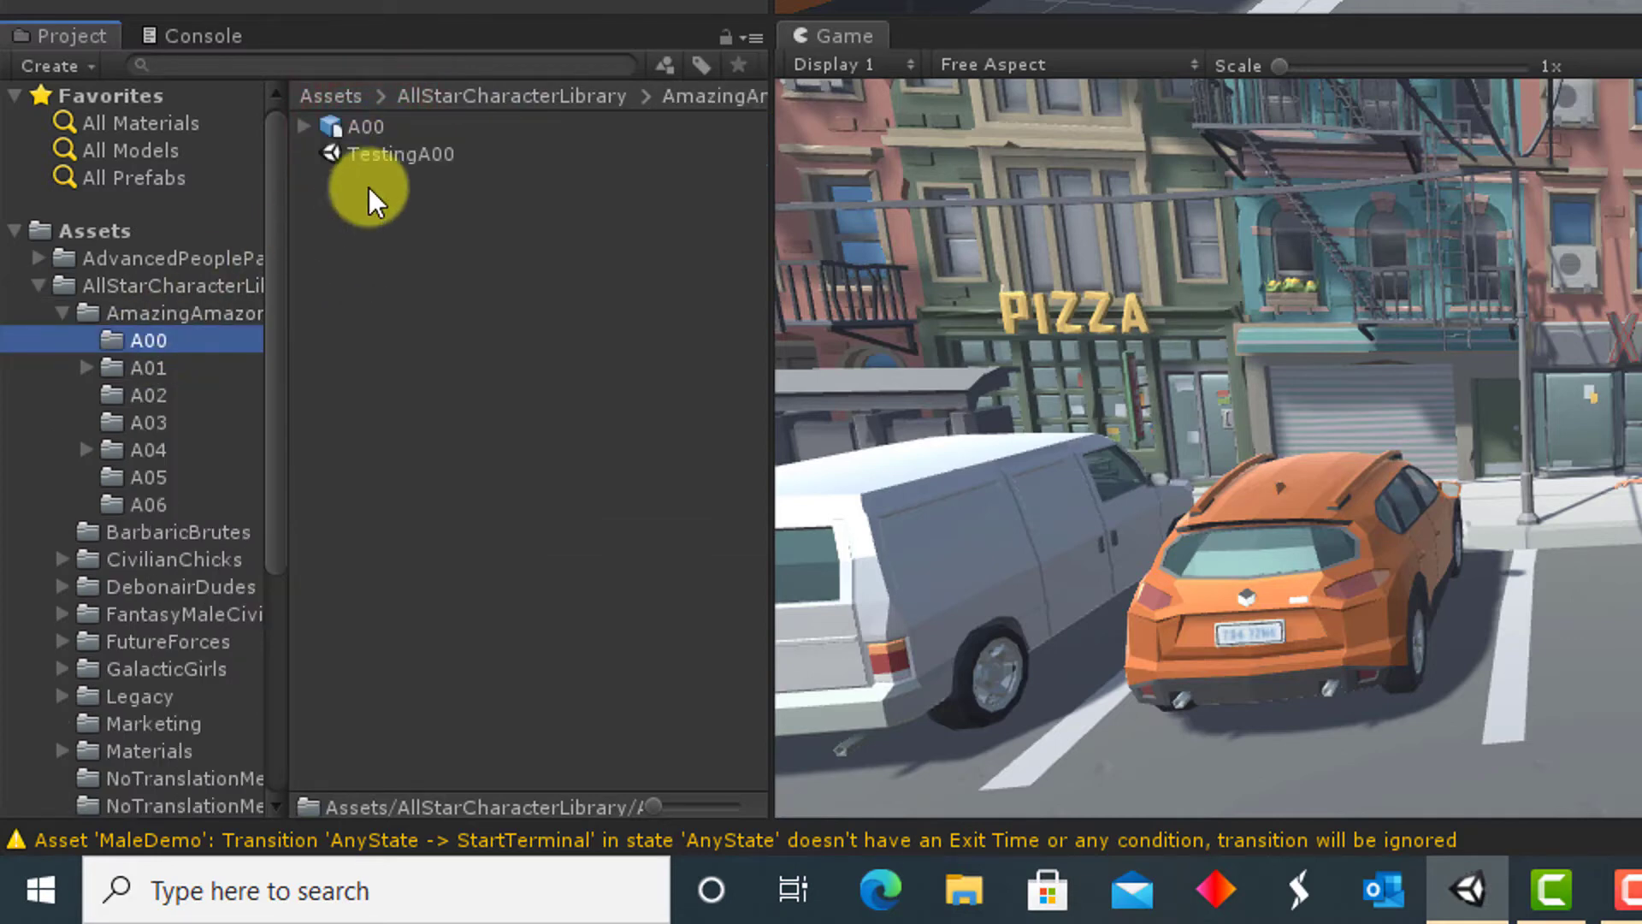
pyautogui.click(368, 126)
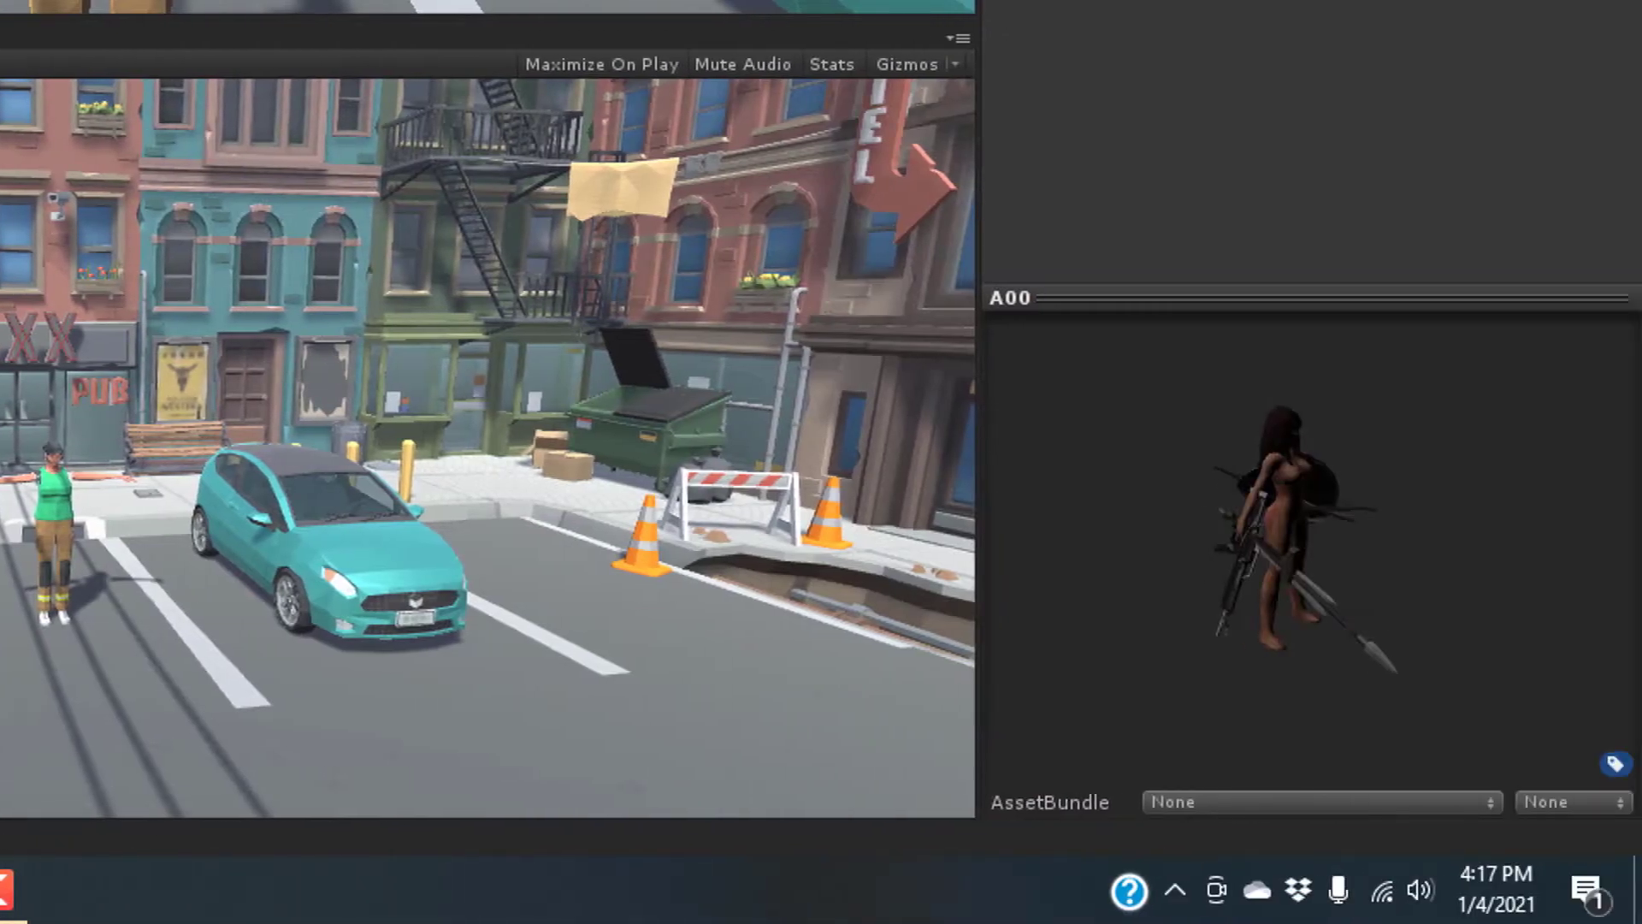
pyautogui.press('Down')
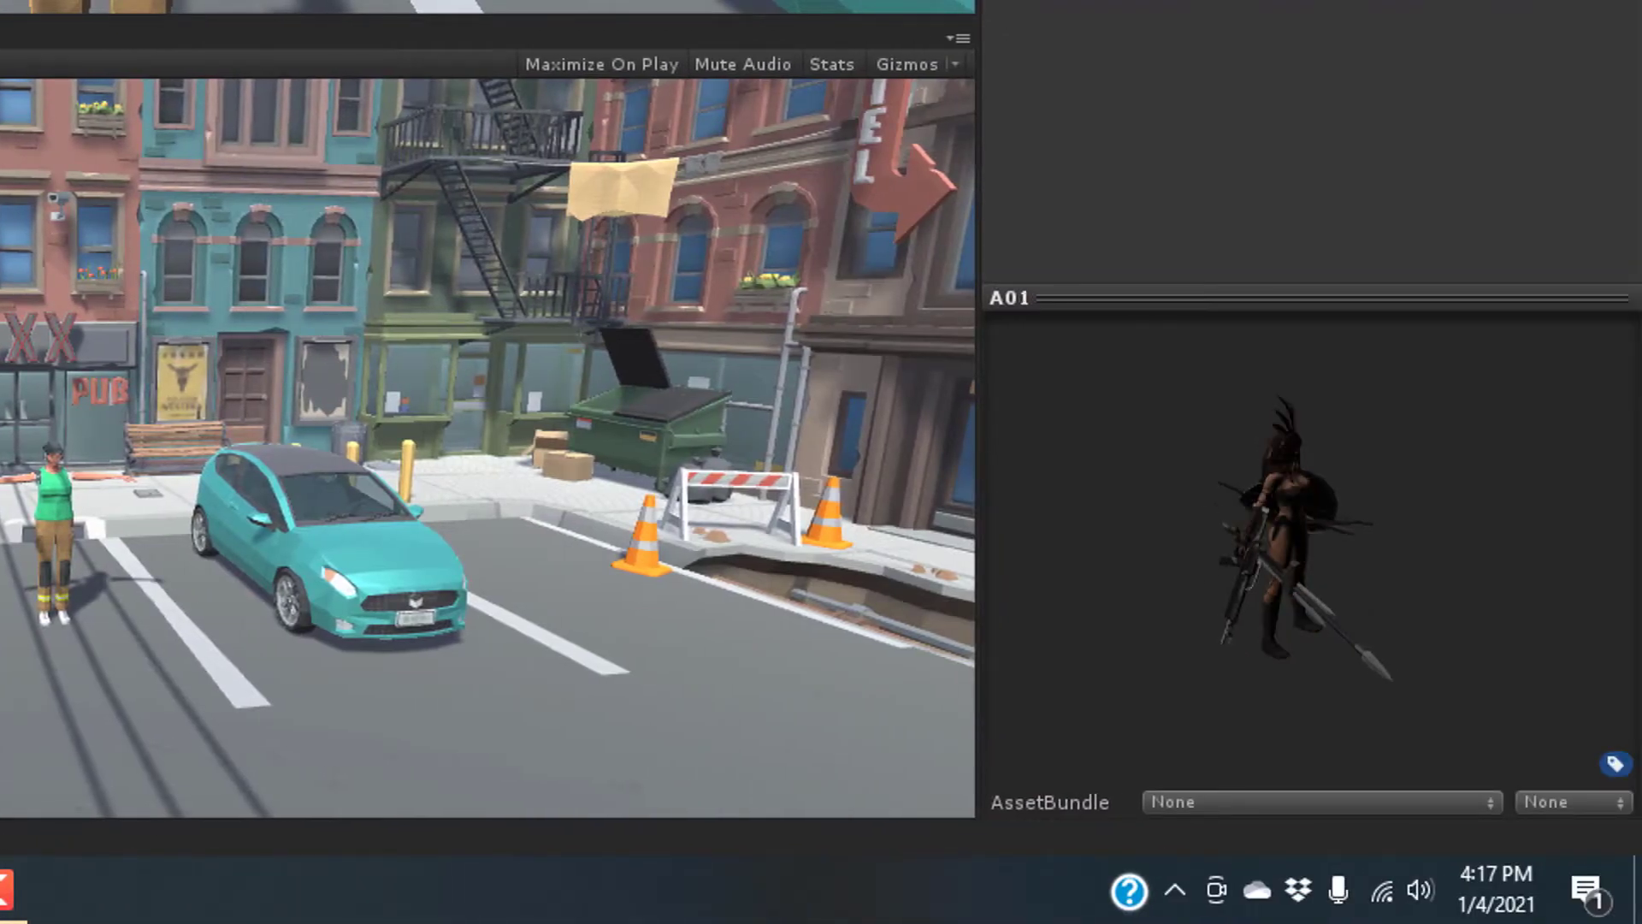
pyautogui.press('Down')
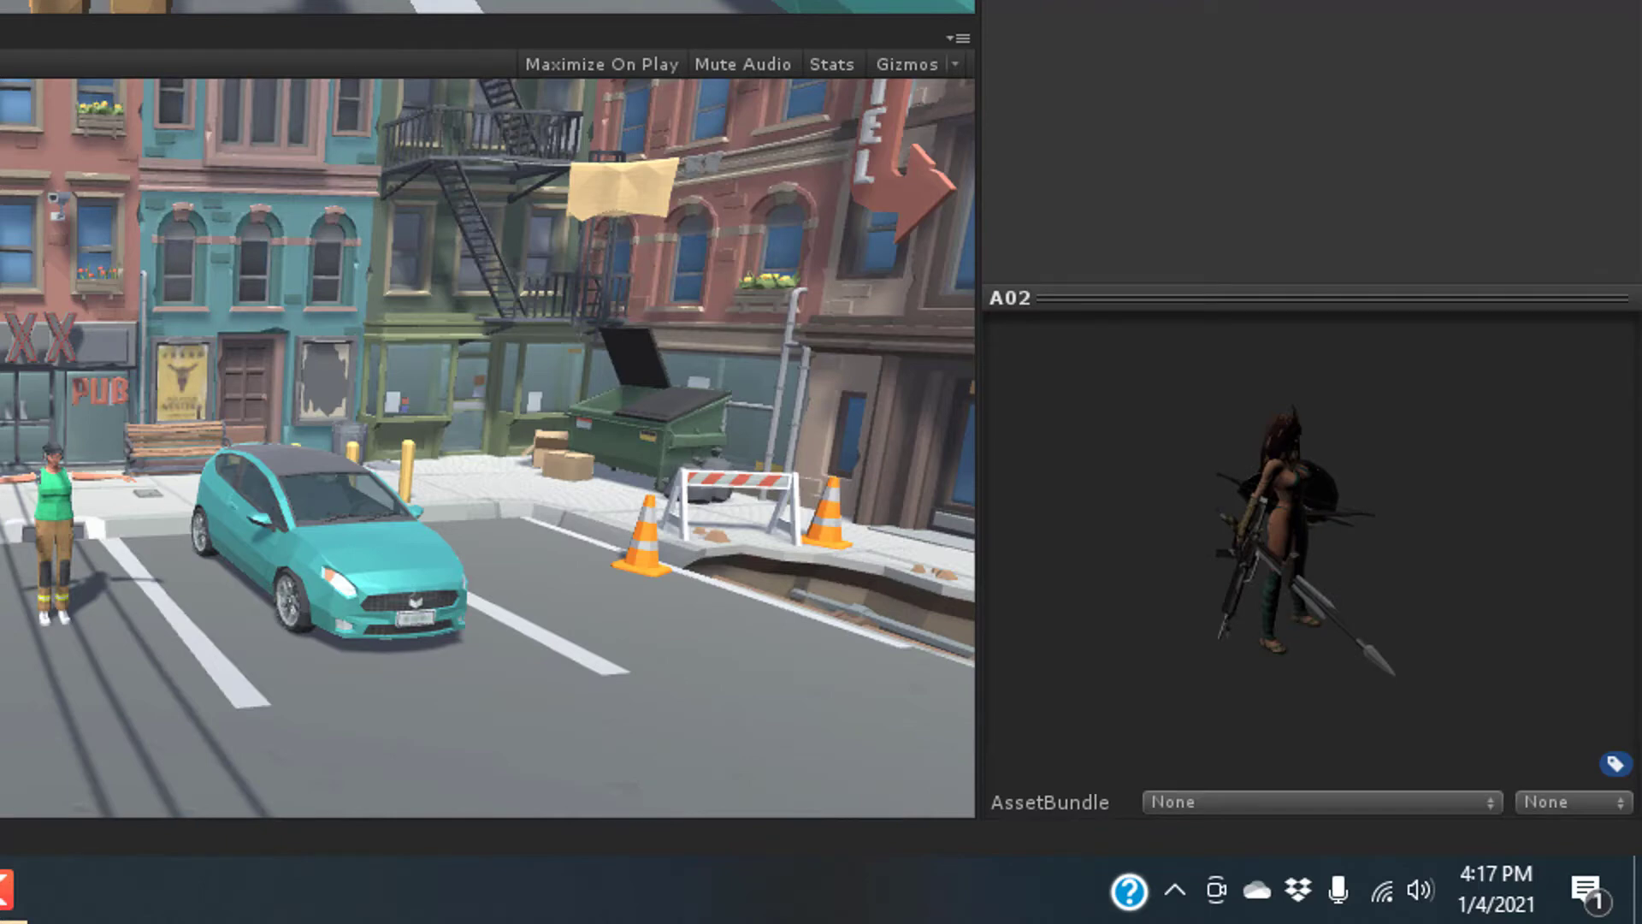
pyautogui.press('Down')
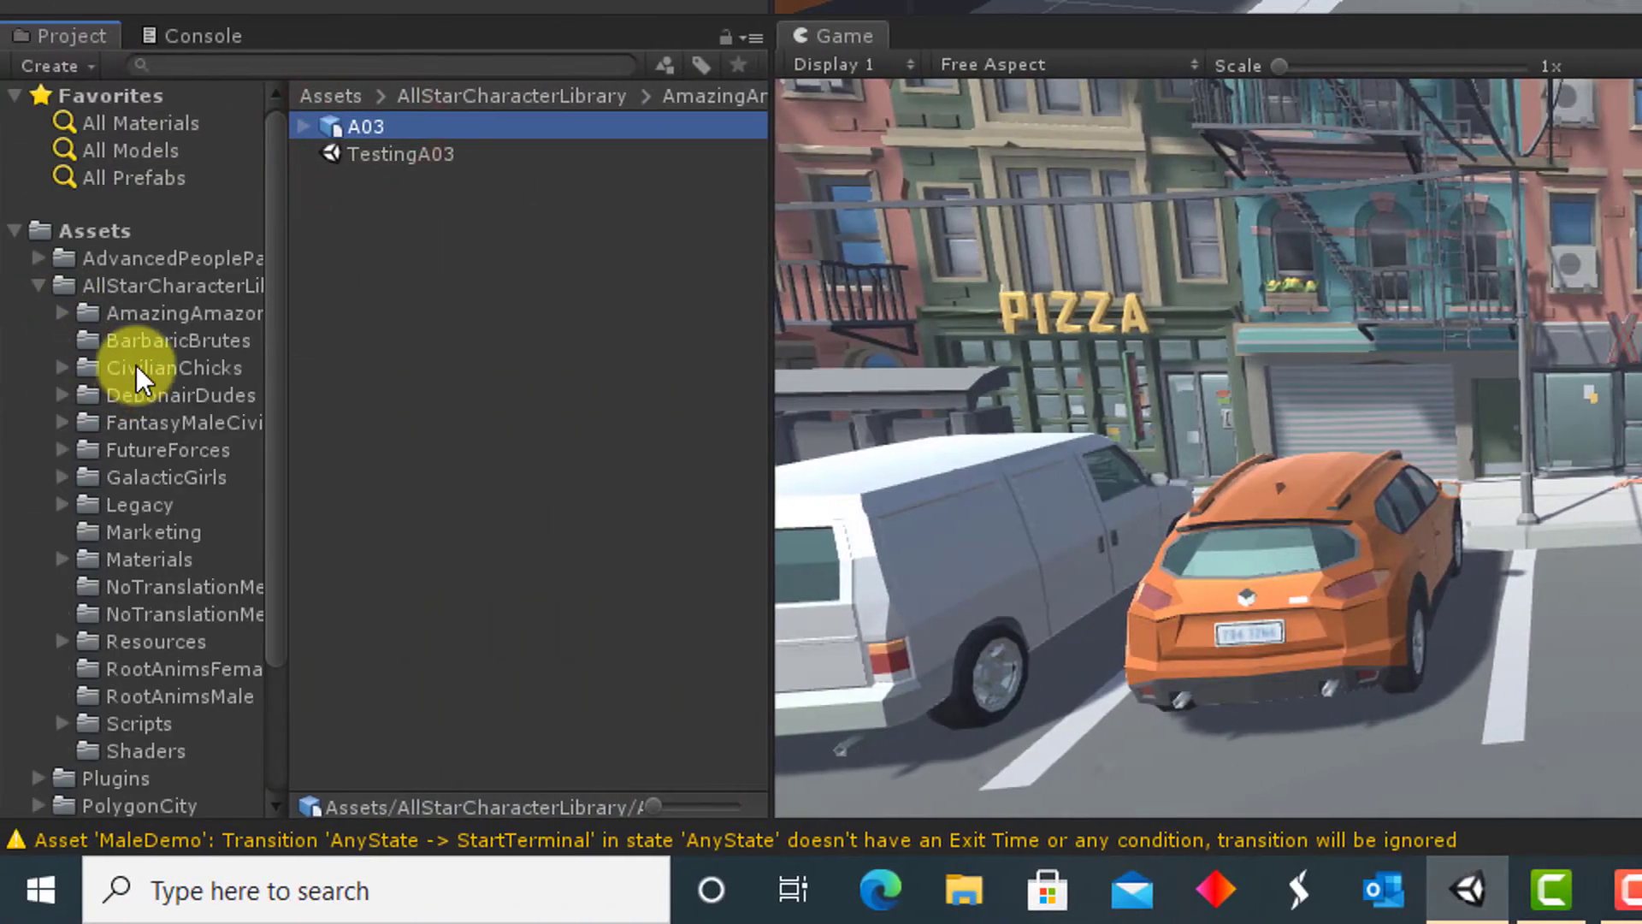
# - Preview the CivilianChicks models C01 through C06
pyautogui.click(136, 367)
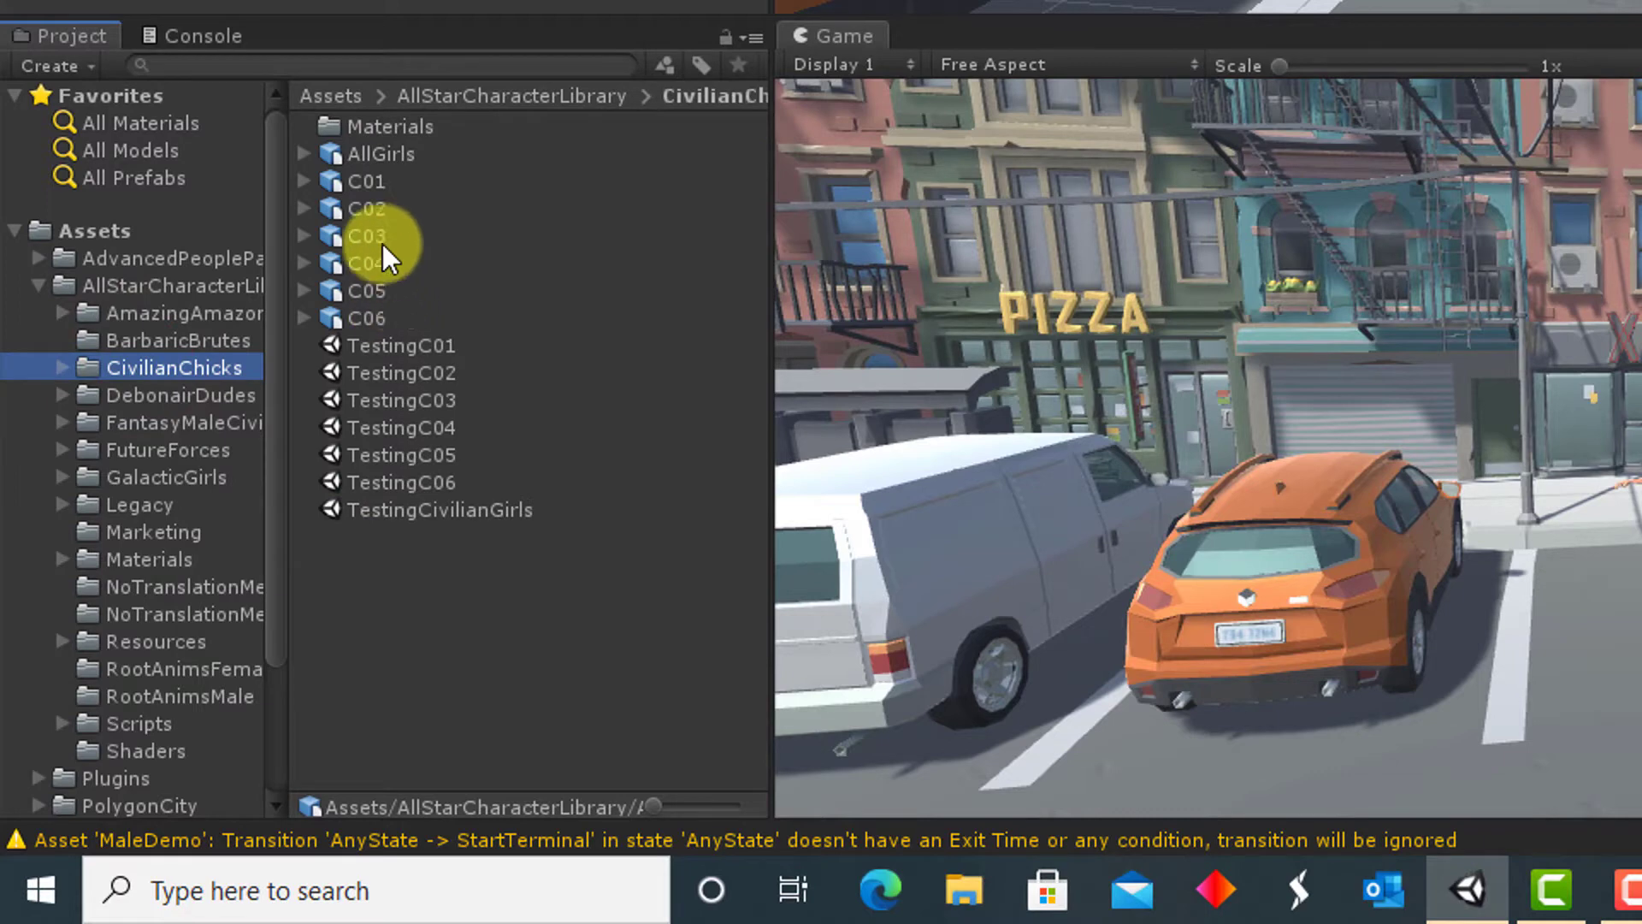
pyautogui.click(356, 179)
pyautogui.click(355, 207)
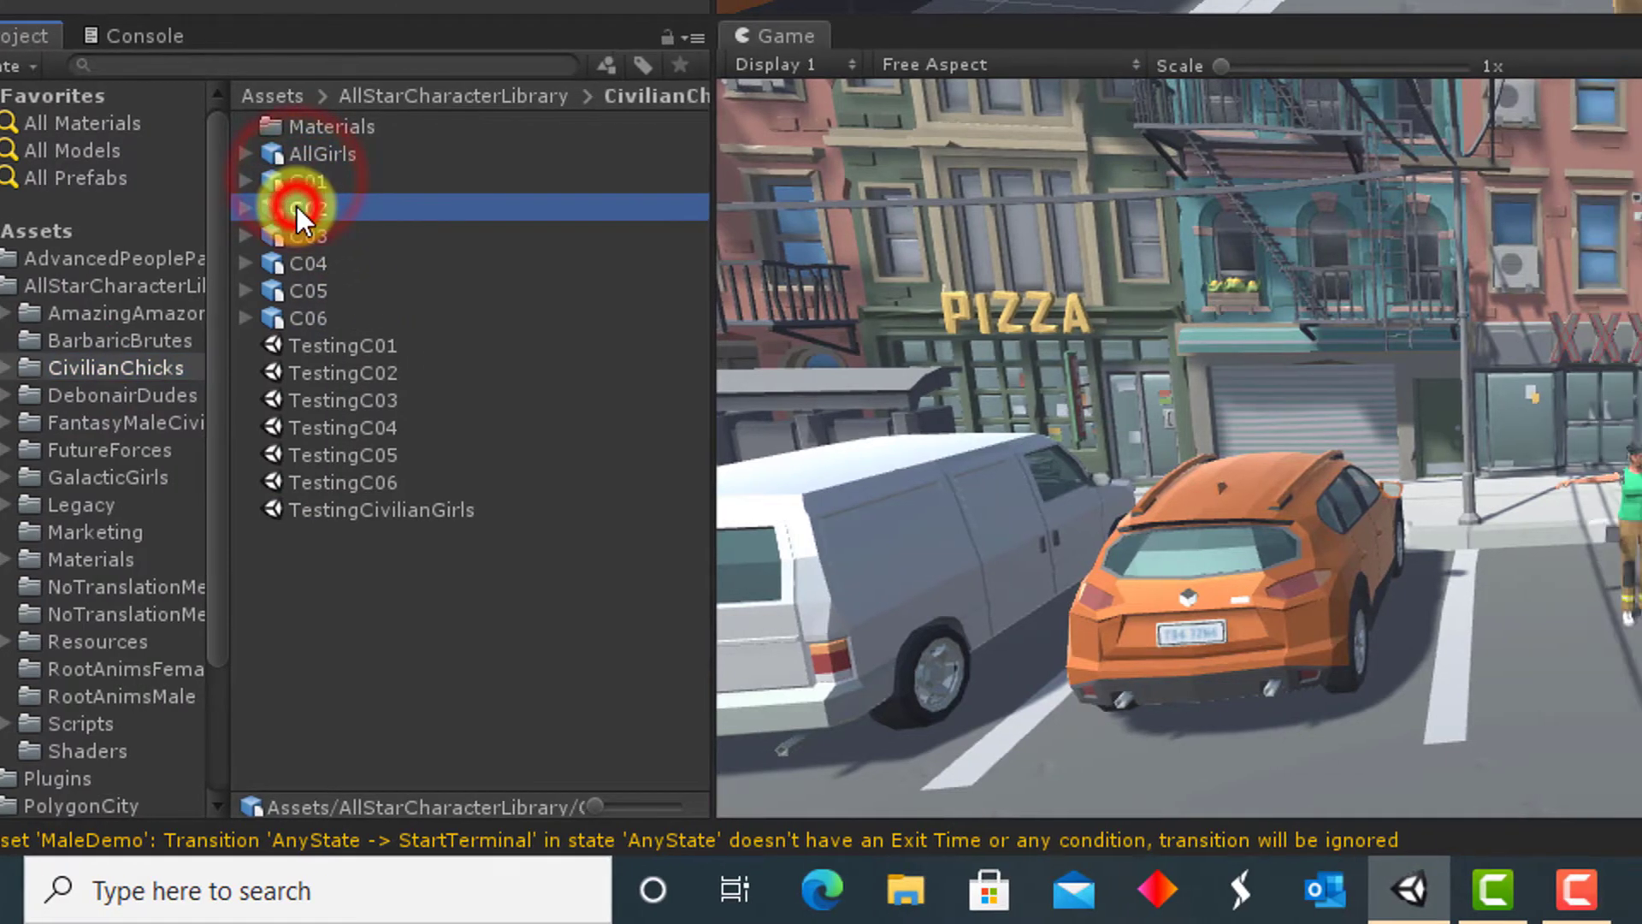
pyautogui.press('Down')
pyautogui.press('Down')
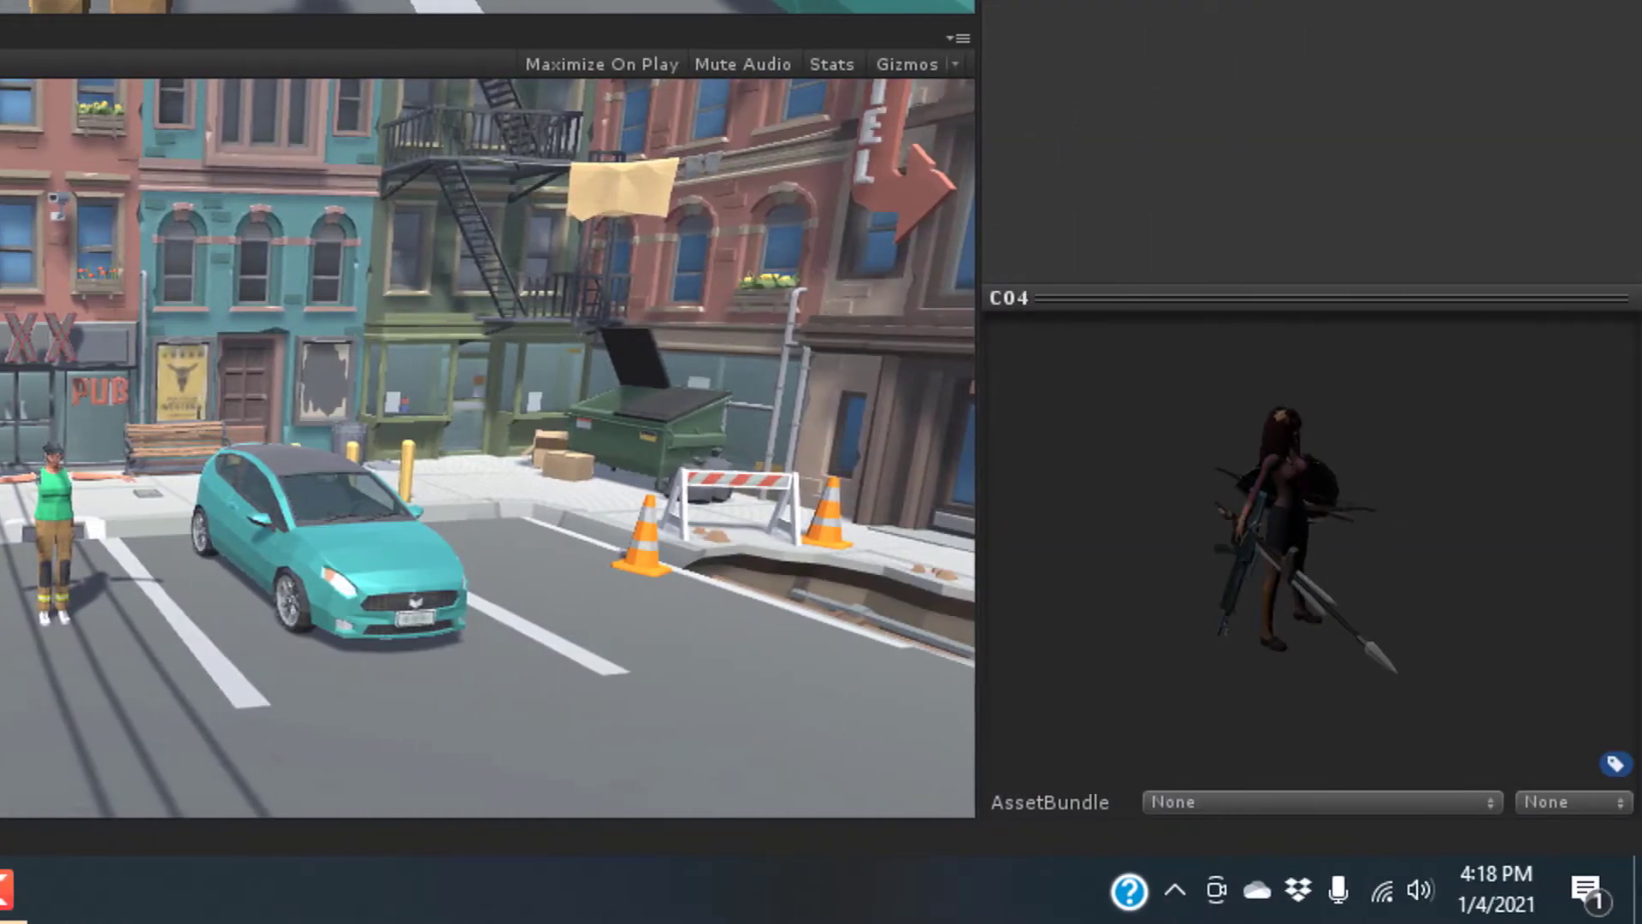
pyautogui.press('Down')
pyautogui.press('Down')
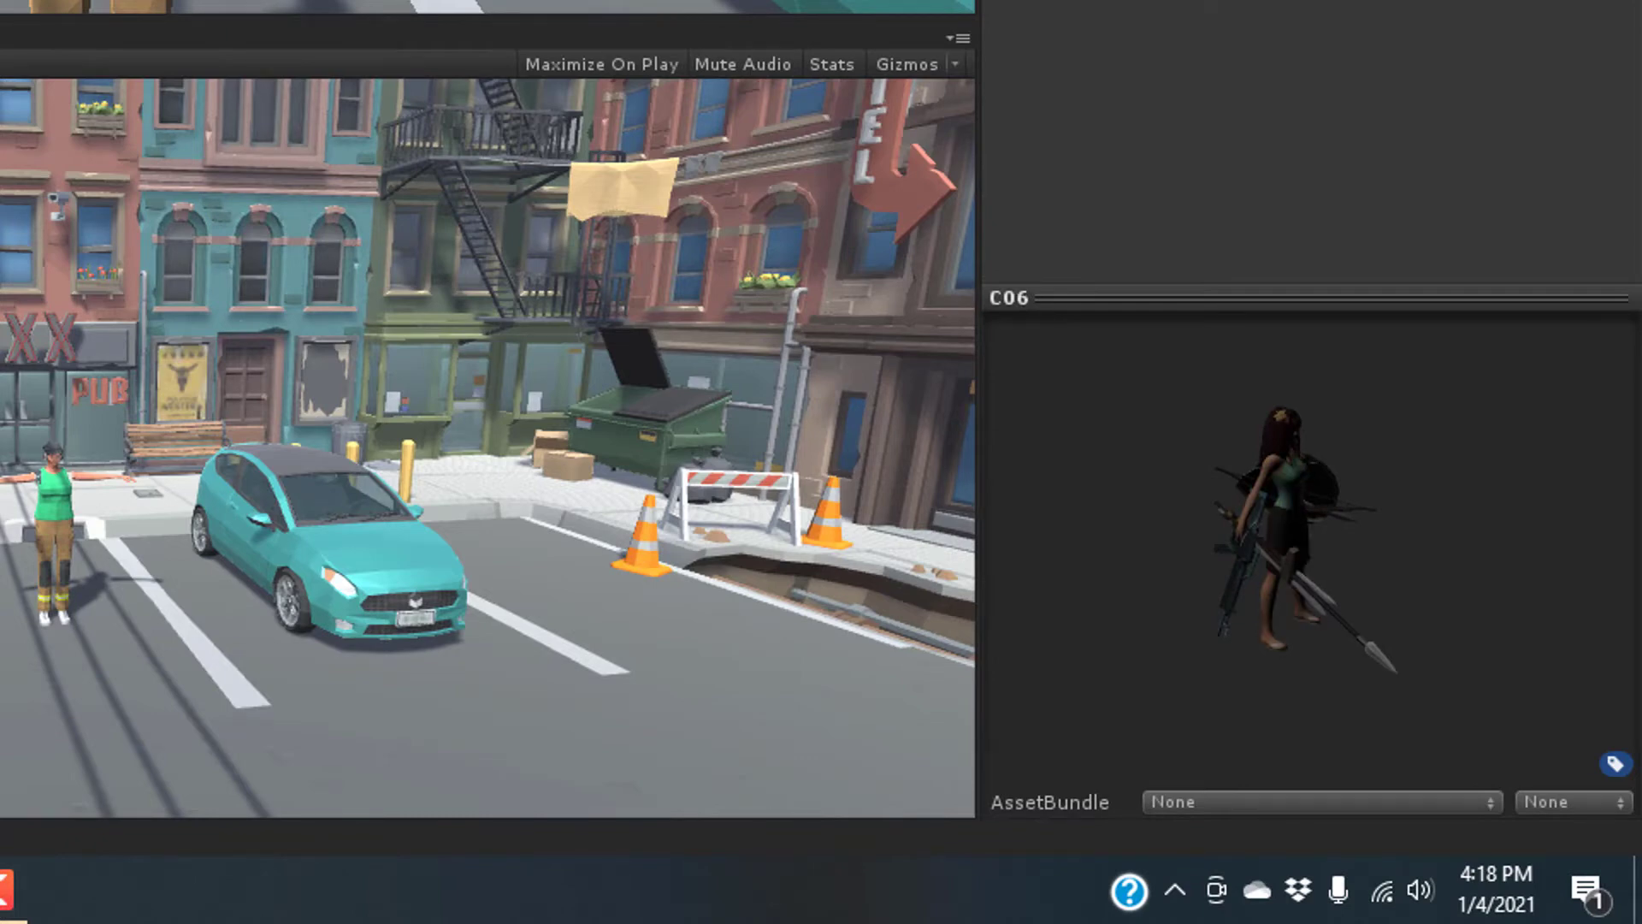
pyautogui.press('Down')
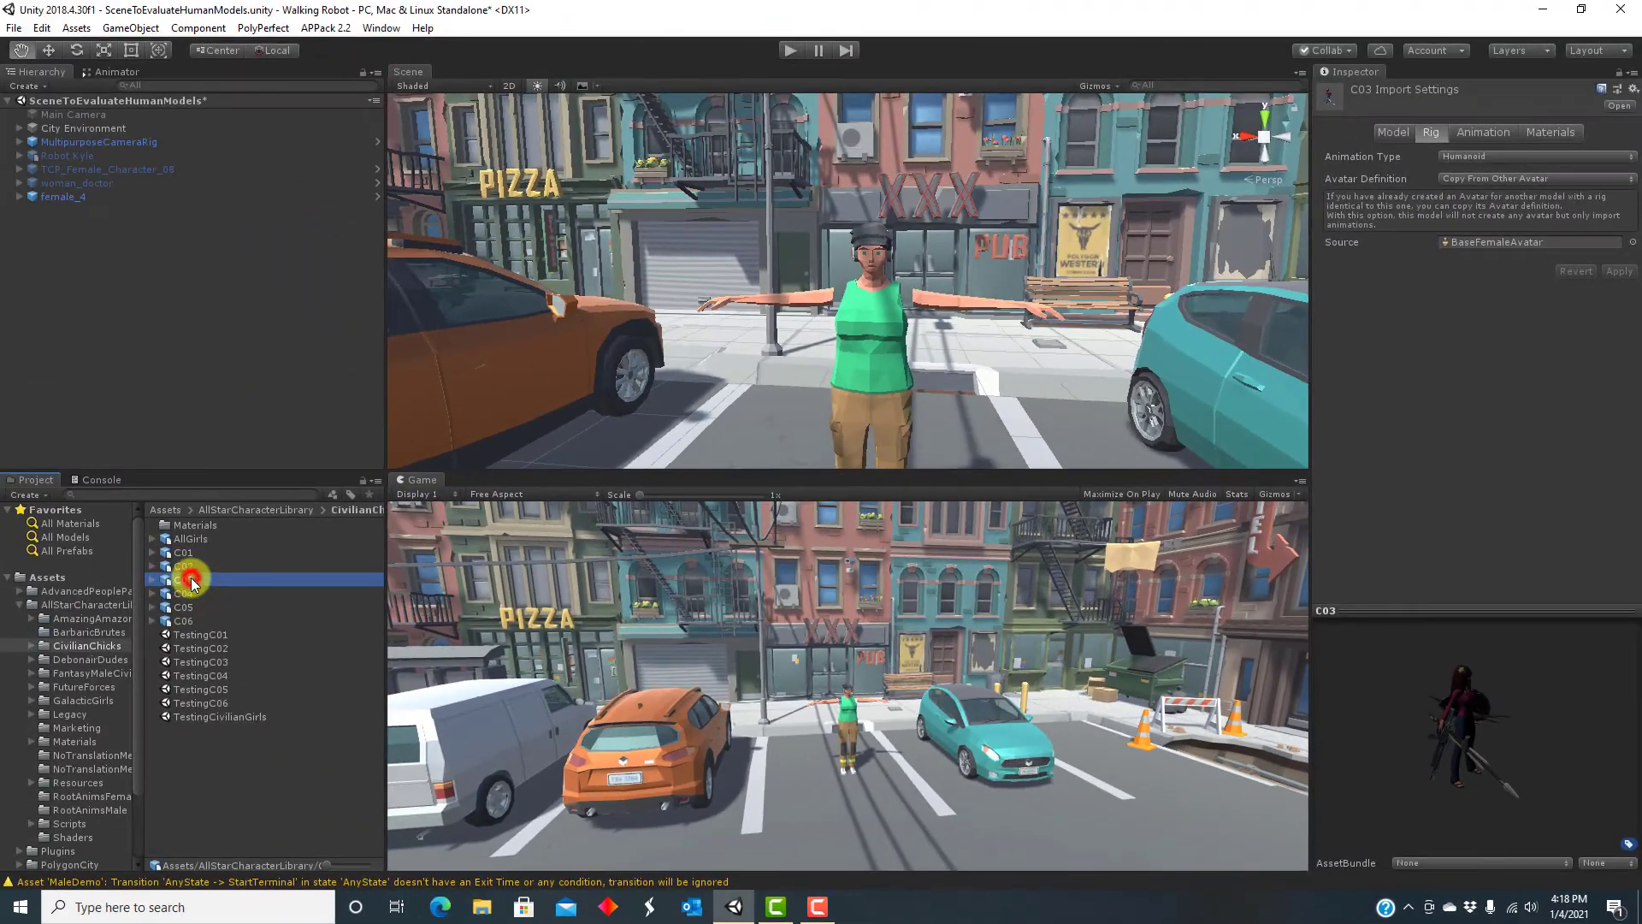
# - Add the C03 model to the scene and copy female_4's Transform values onto it
pyautogui.click(185, 579)
pyautogui.moveTo(95, 236); pyautogui.dragTo(95, 238)
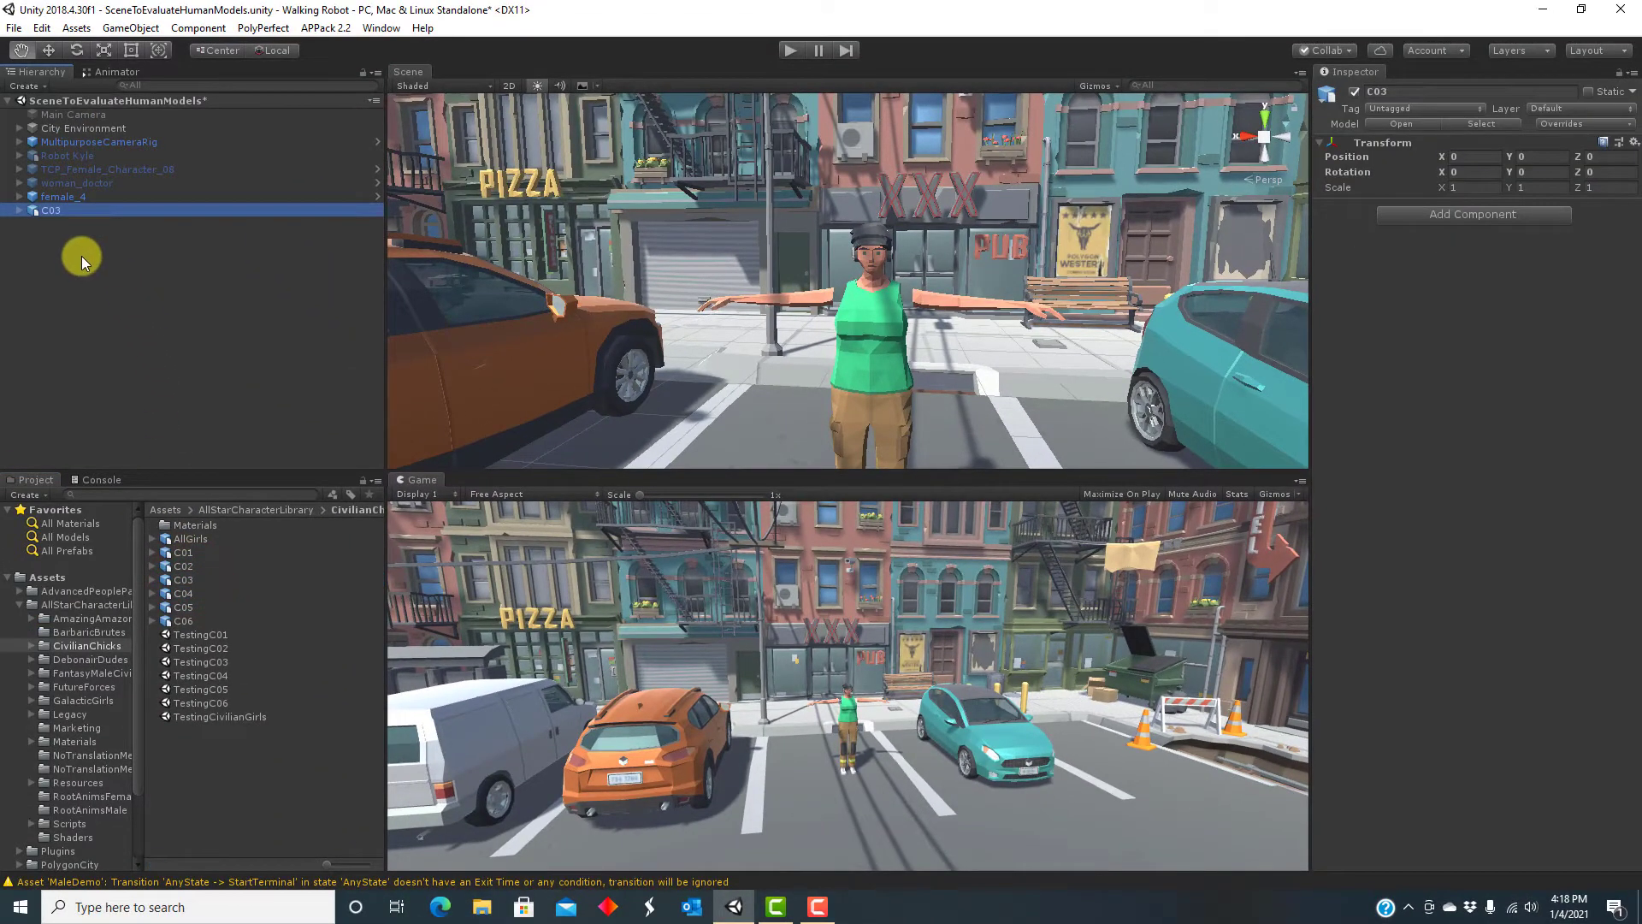
pyautogui.click(74, 196)
pyautogui.click(1622, 142)
pyautogui.click(1583, 222)
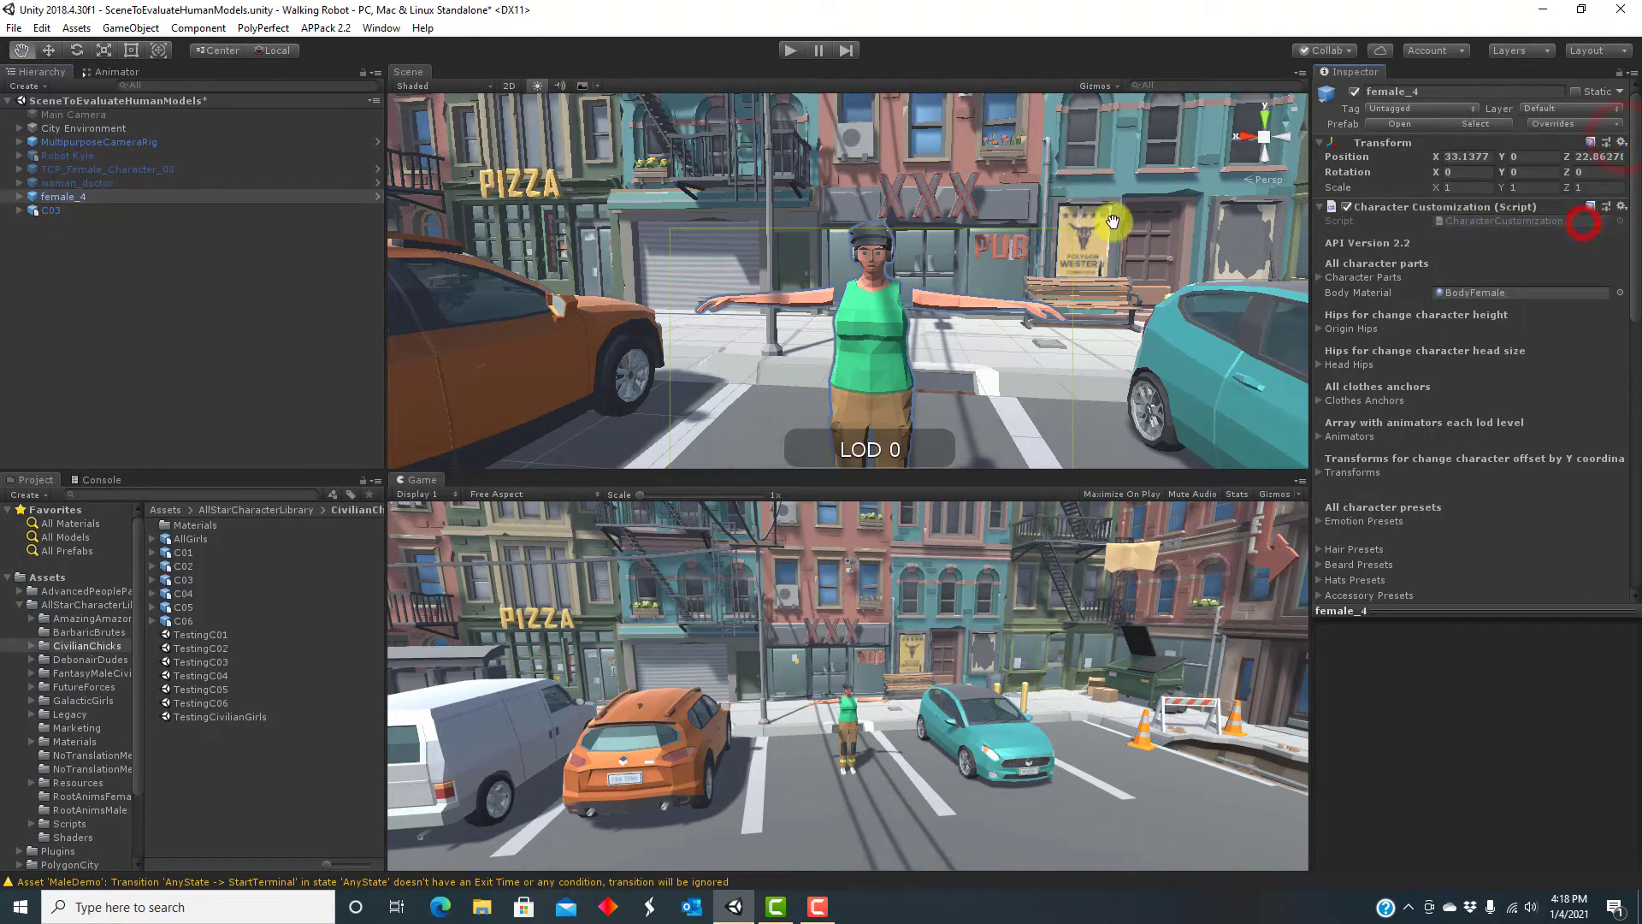
pyautogui.click(52, 209)
pyautogui.click(1633, 142)
pyautogui.click(1576, 261)
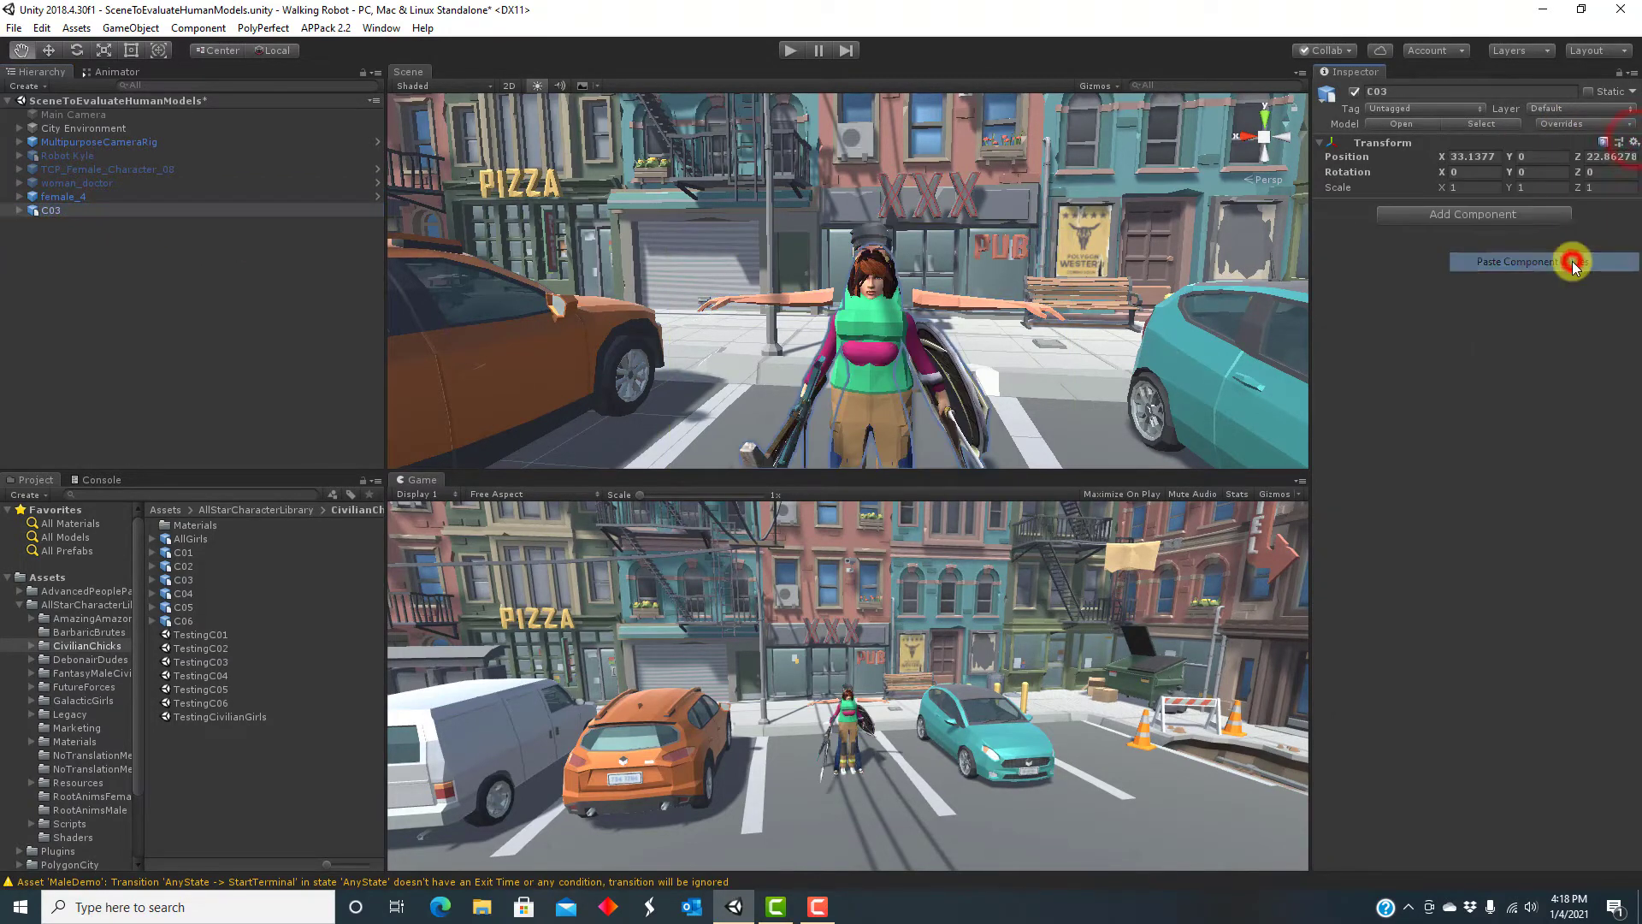
# - Deactivate female_4 and expand C03 in the hierarchy to show its parts
pyautogui.click(62, 197)
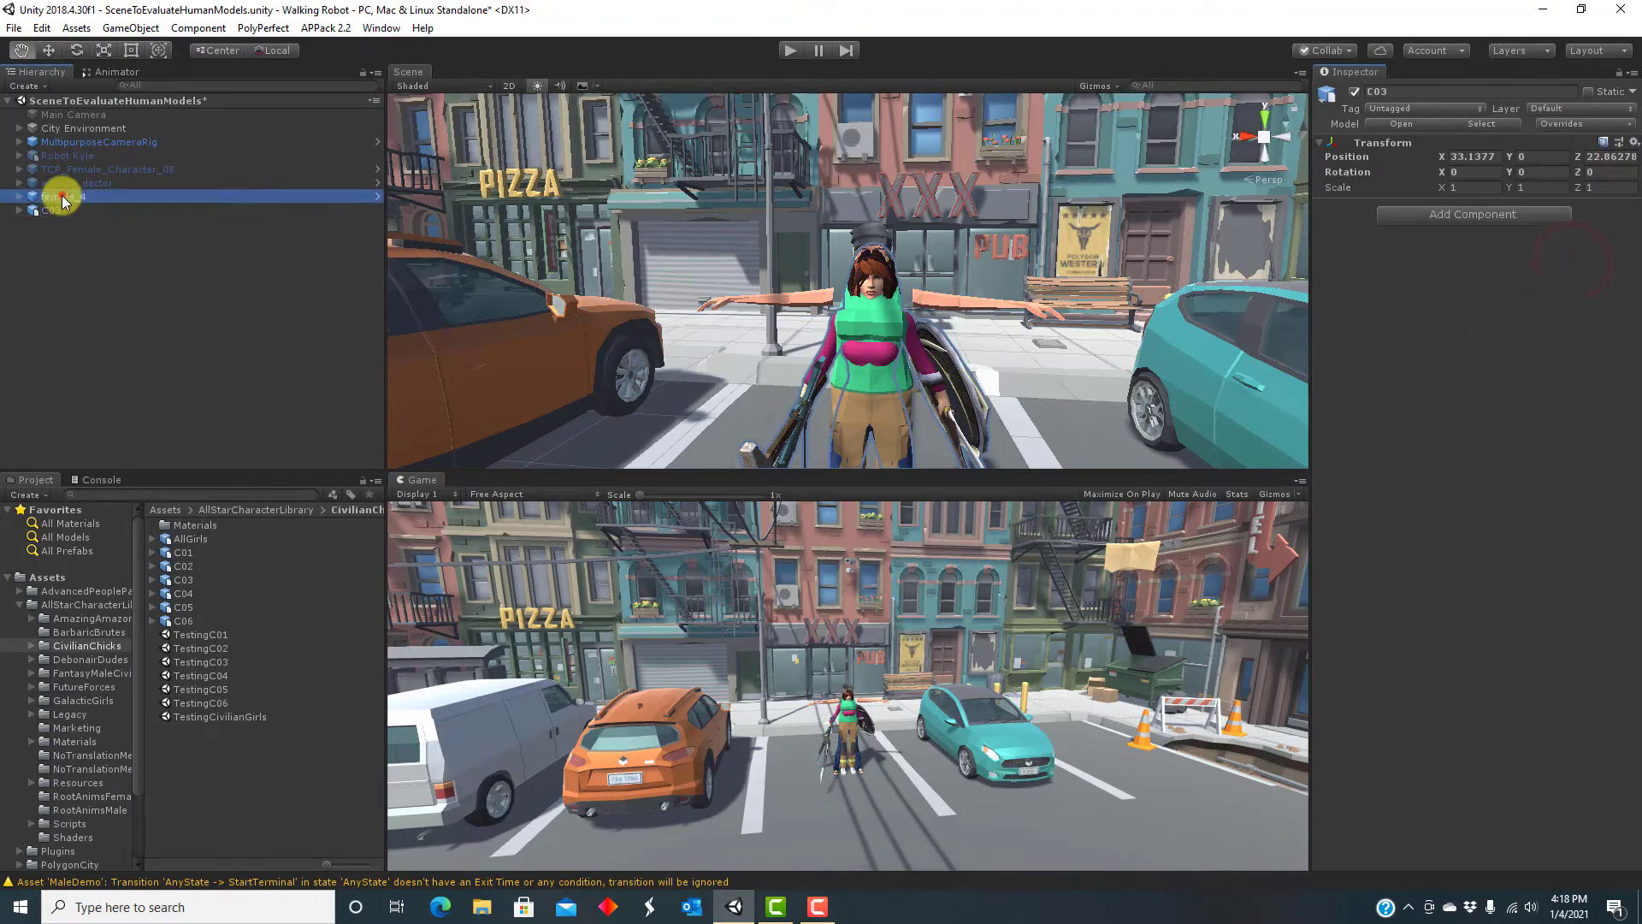
pyautogui.click(1354, 91)
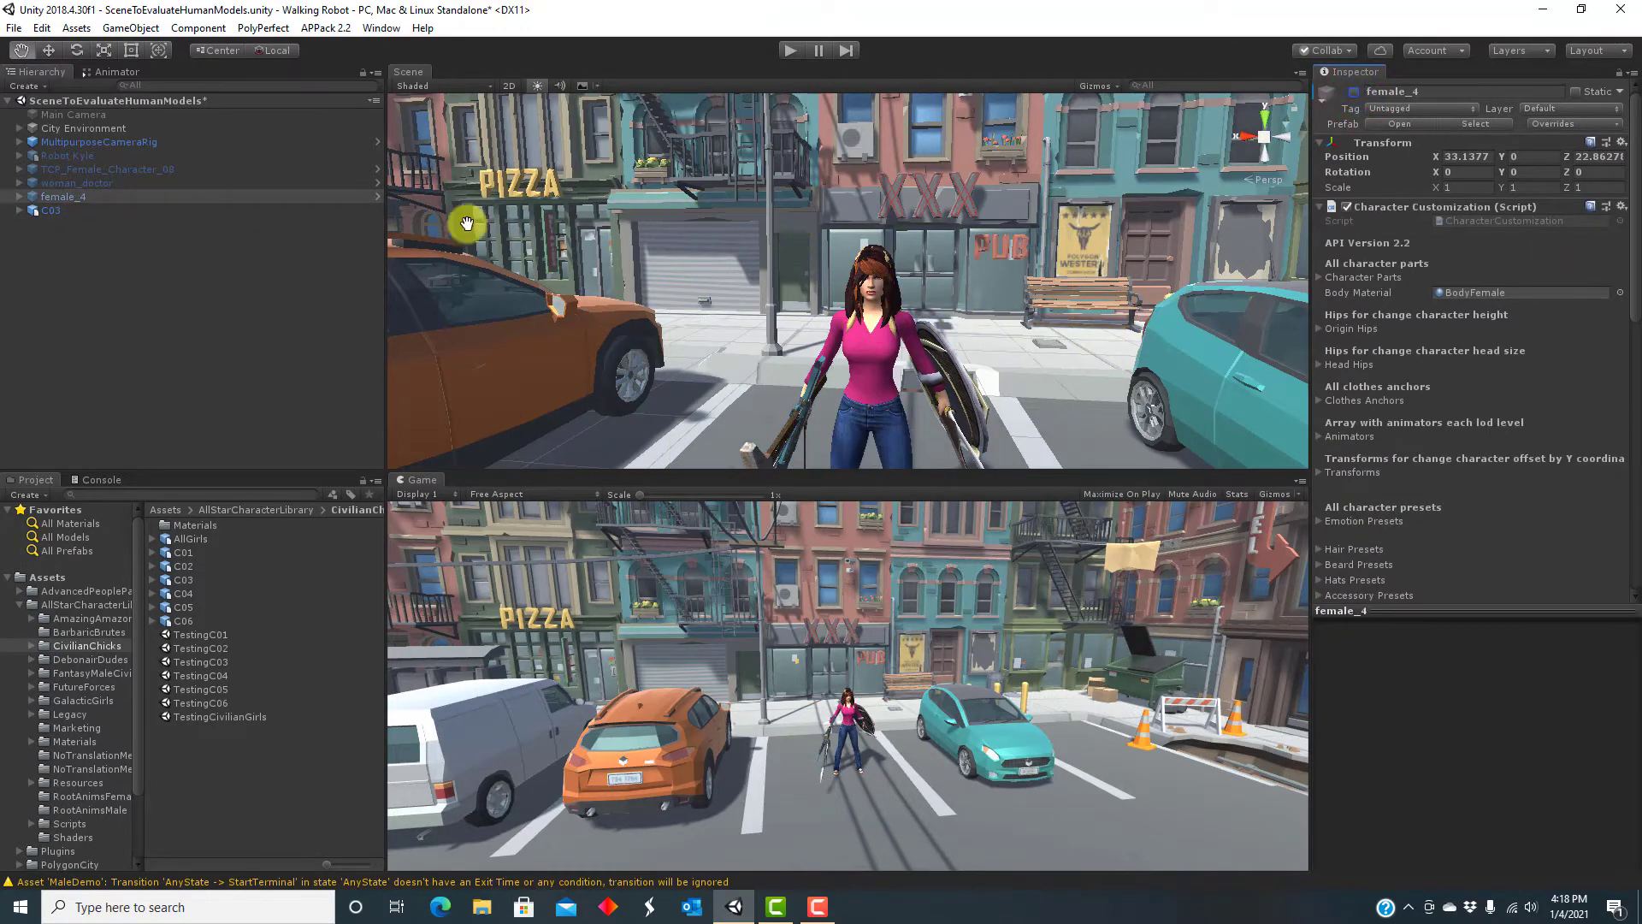
pyautogui.moveTo(627, 313); pyautogui.dragTo(623, 217, button='right')
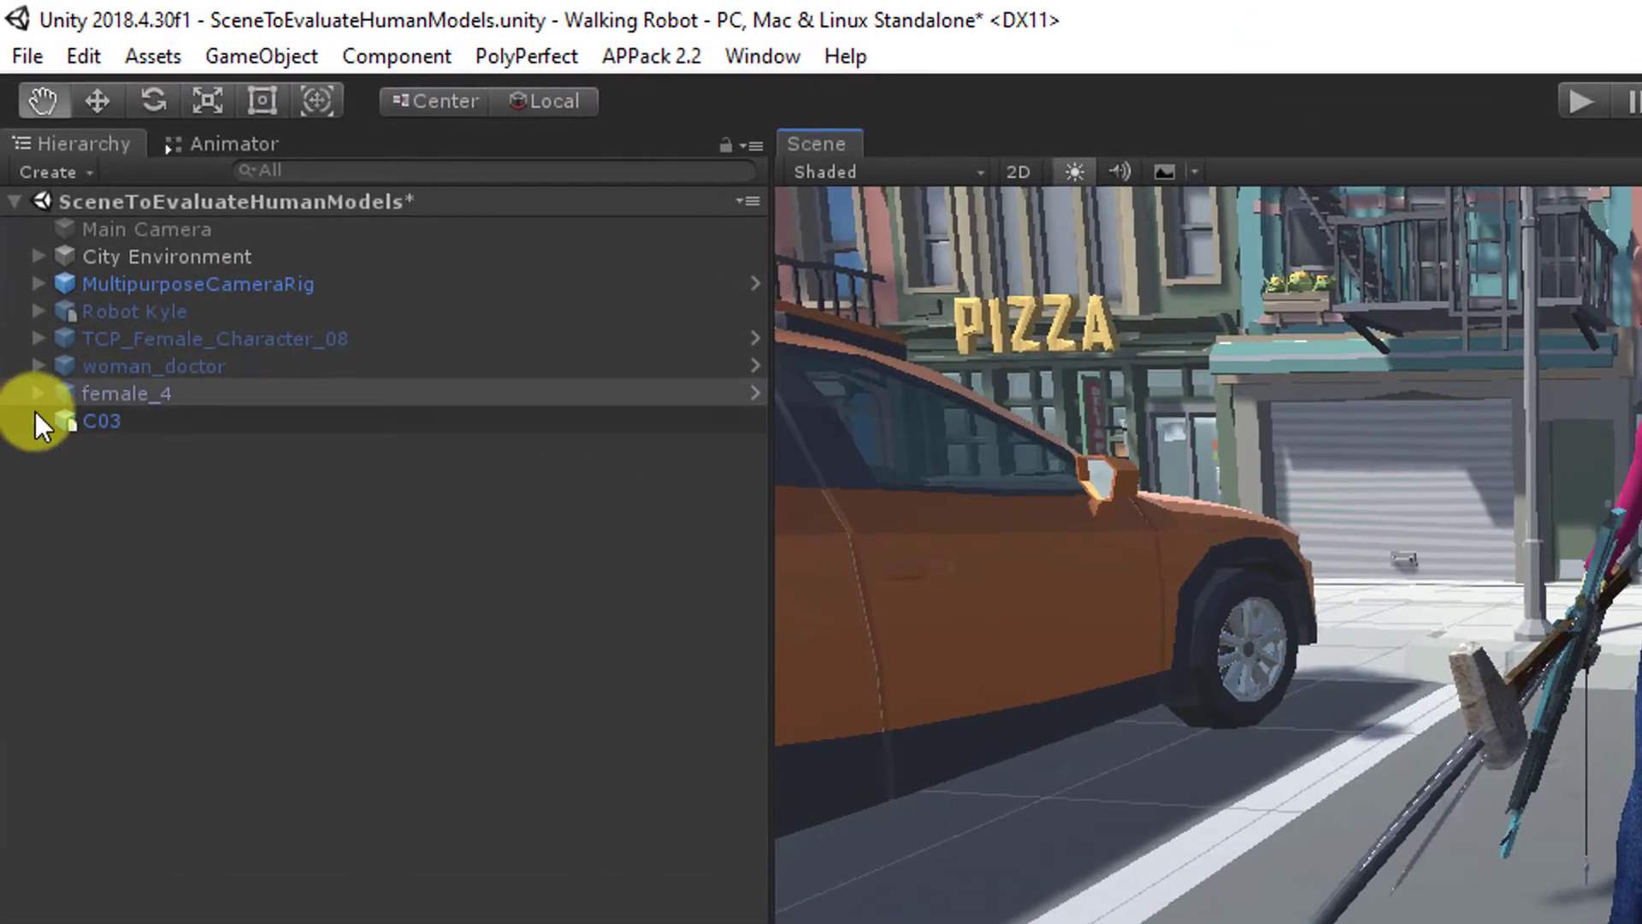
pyautogui.click(38, 420)
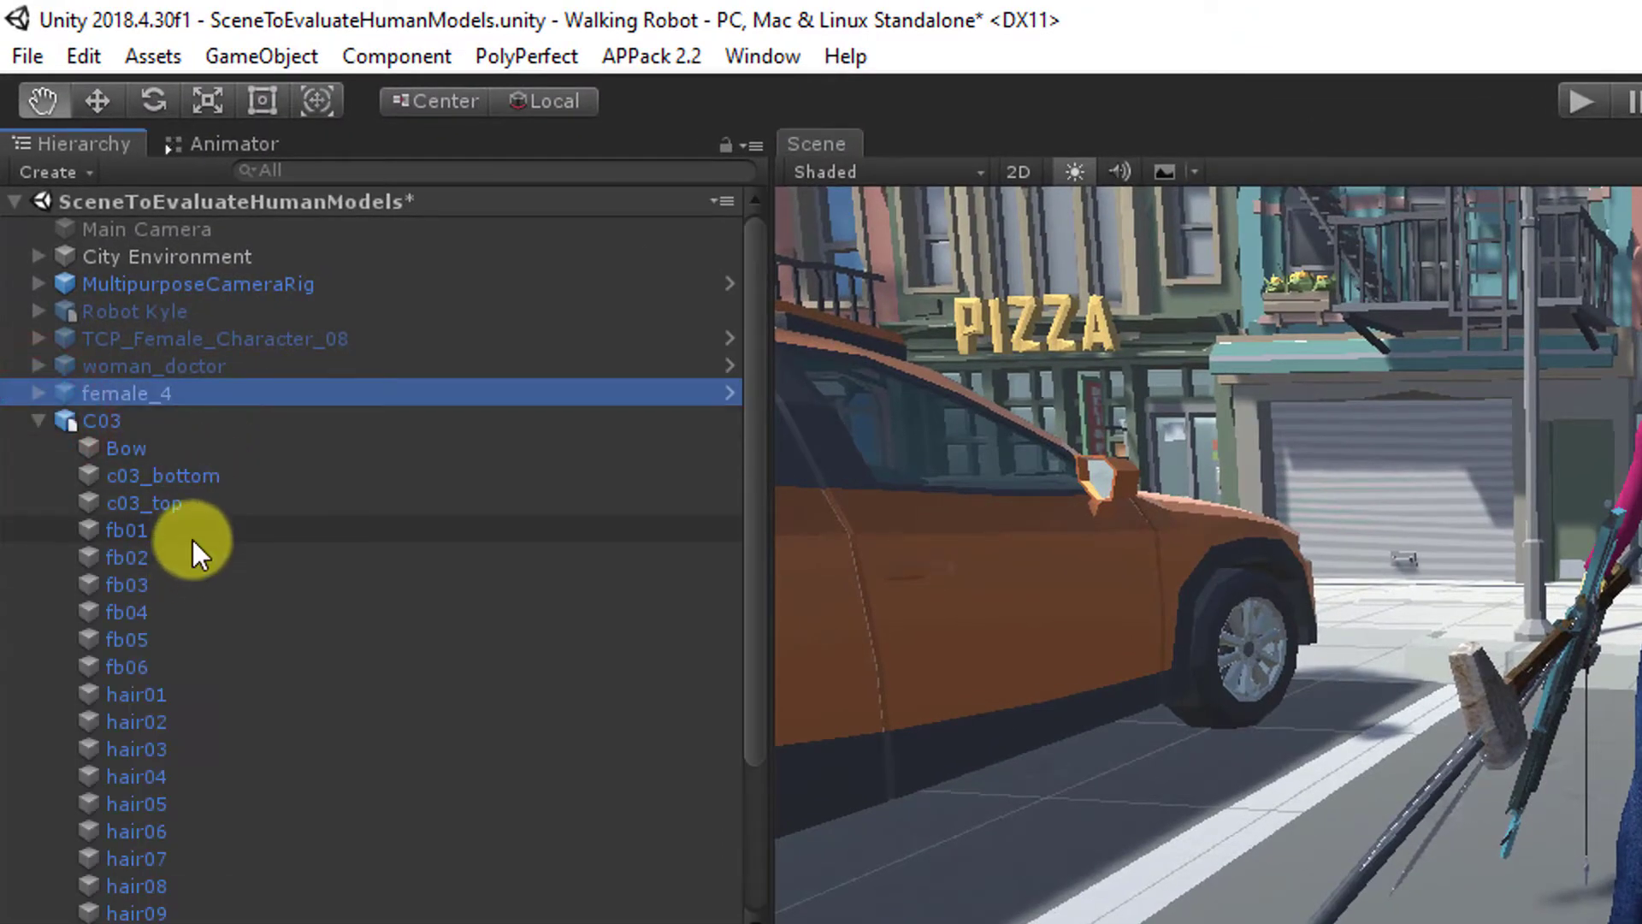
# - Deactivate the parts fb02 through fb06 of the C03 model
pyautogui.click(192, 540)
pyautogui.click(177, 557)
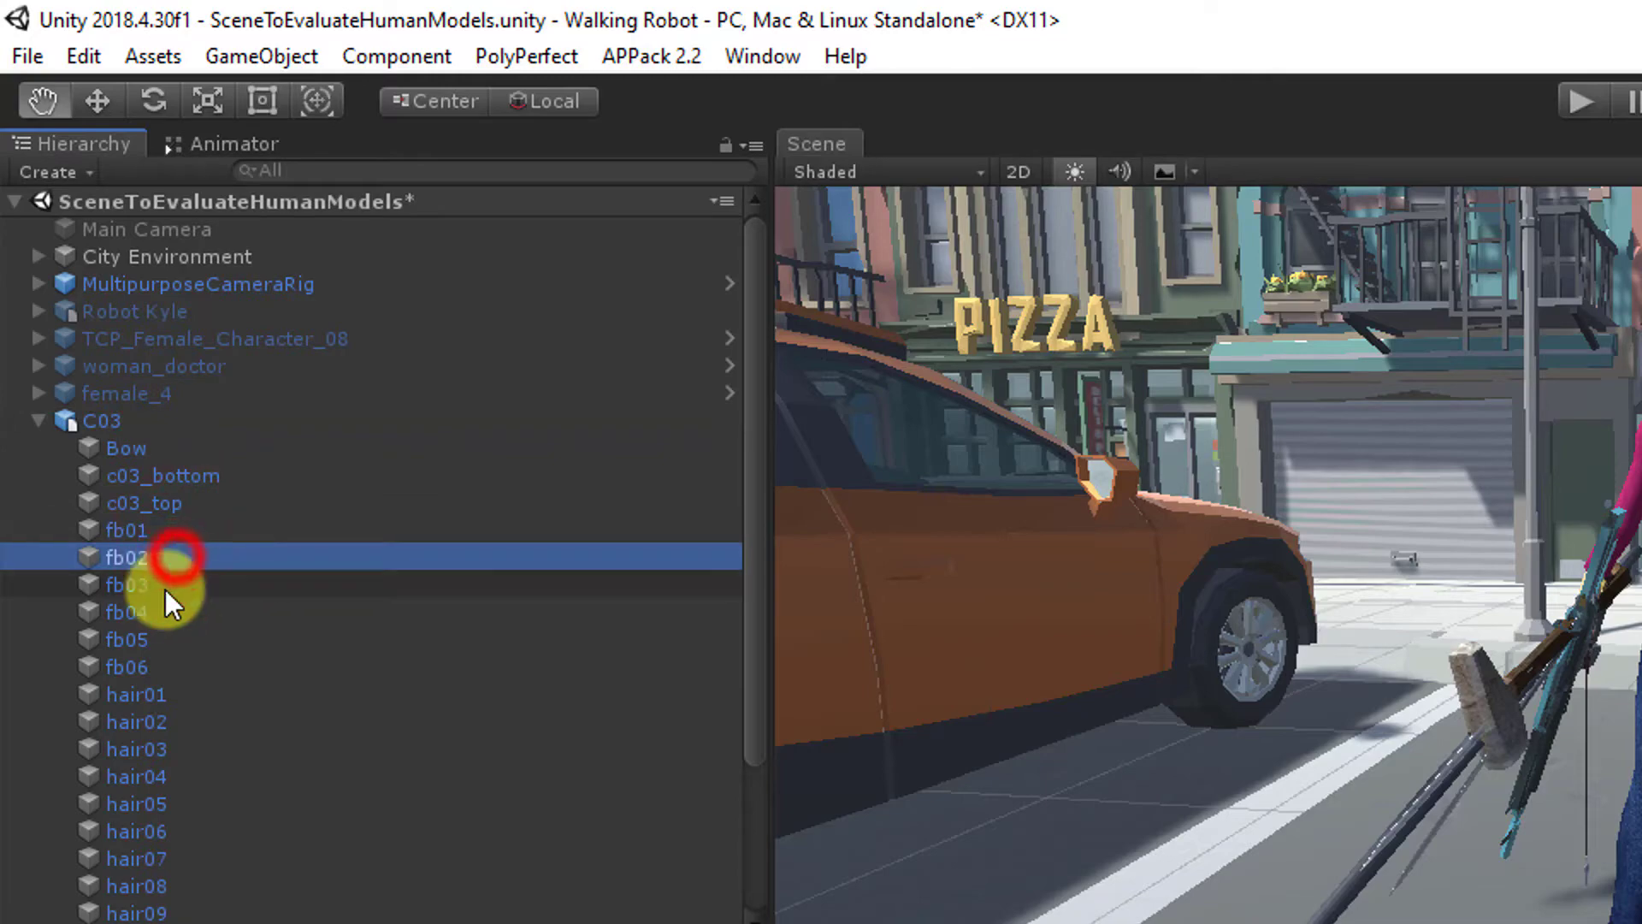
pyautogui.click(173, 530)
pyautogui.click(161, 558)
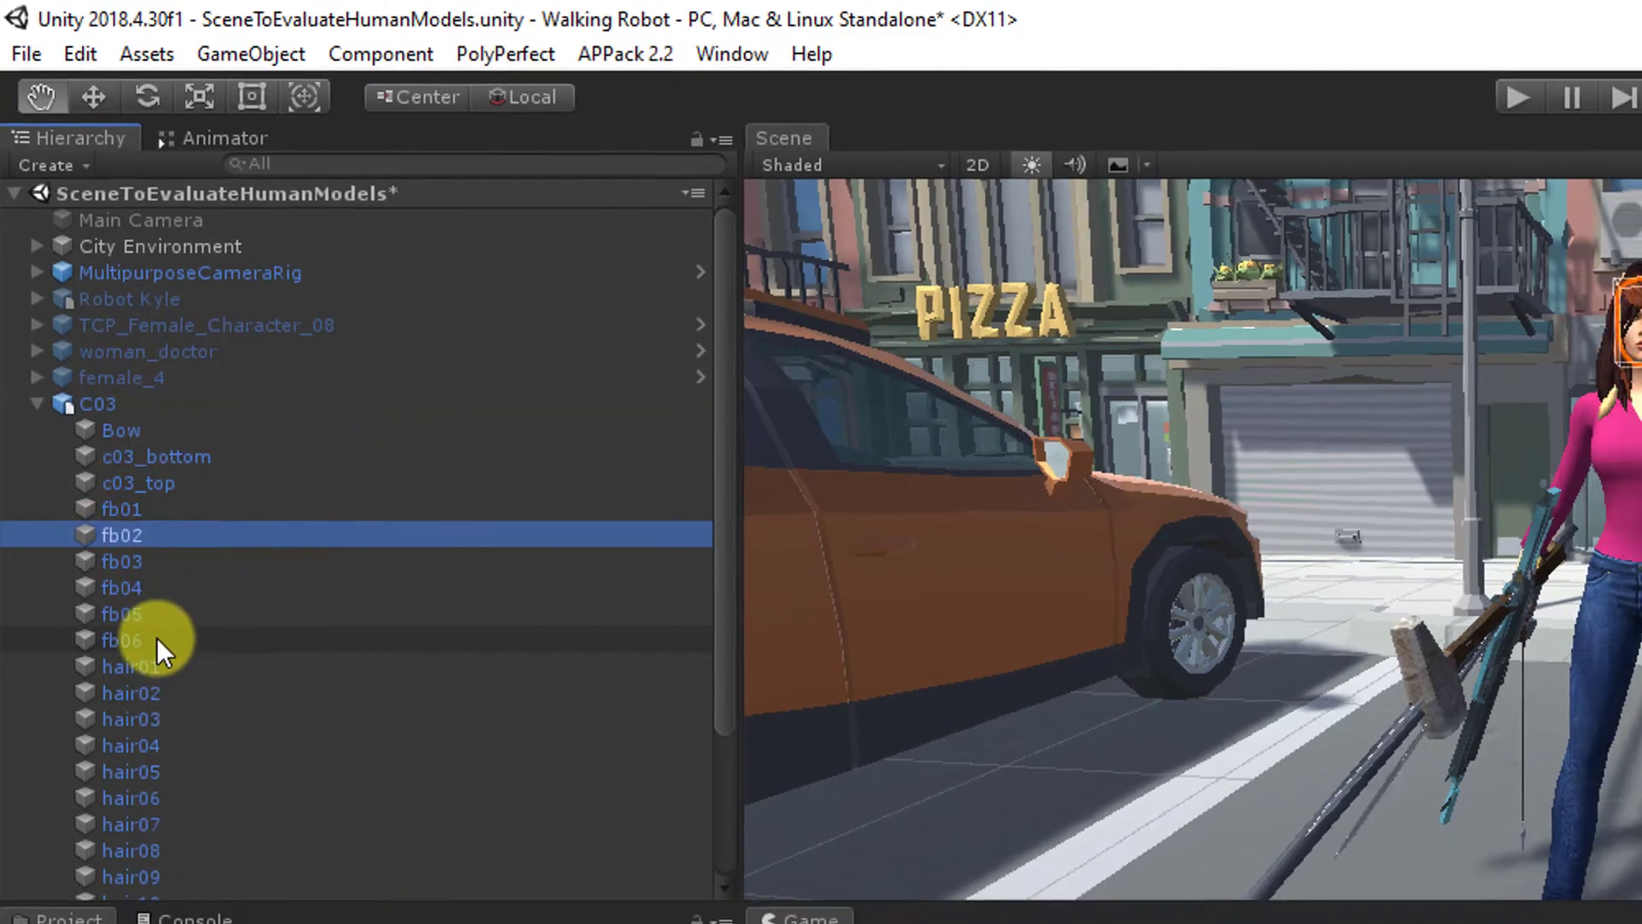
pyautogui.keyDown('shift'); pyautogui.click(175, 666); pyautogui.keyUp('shift')
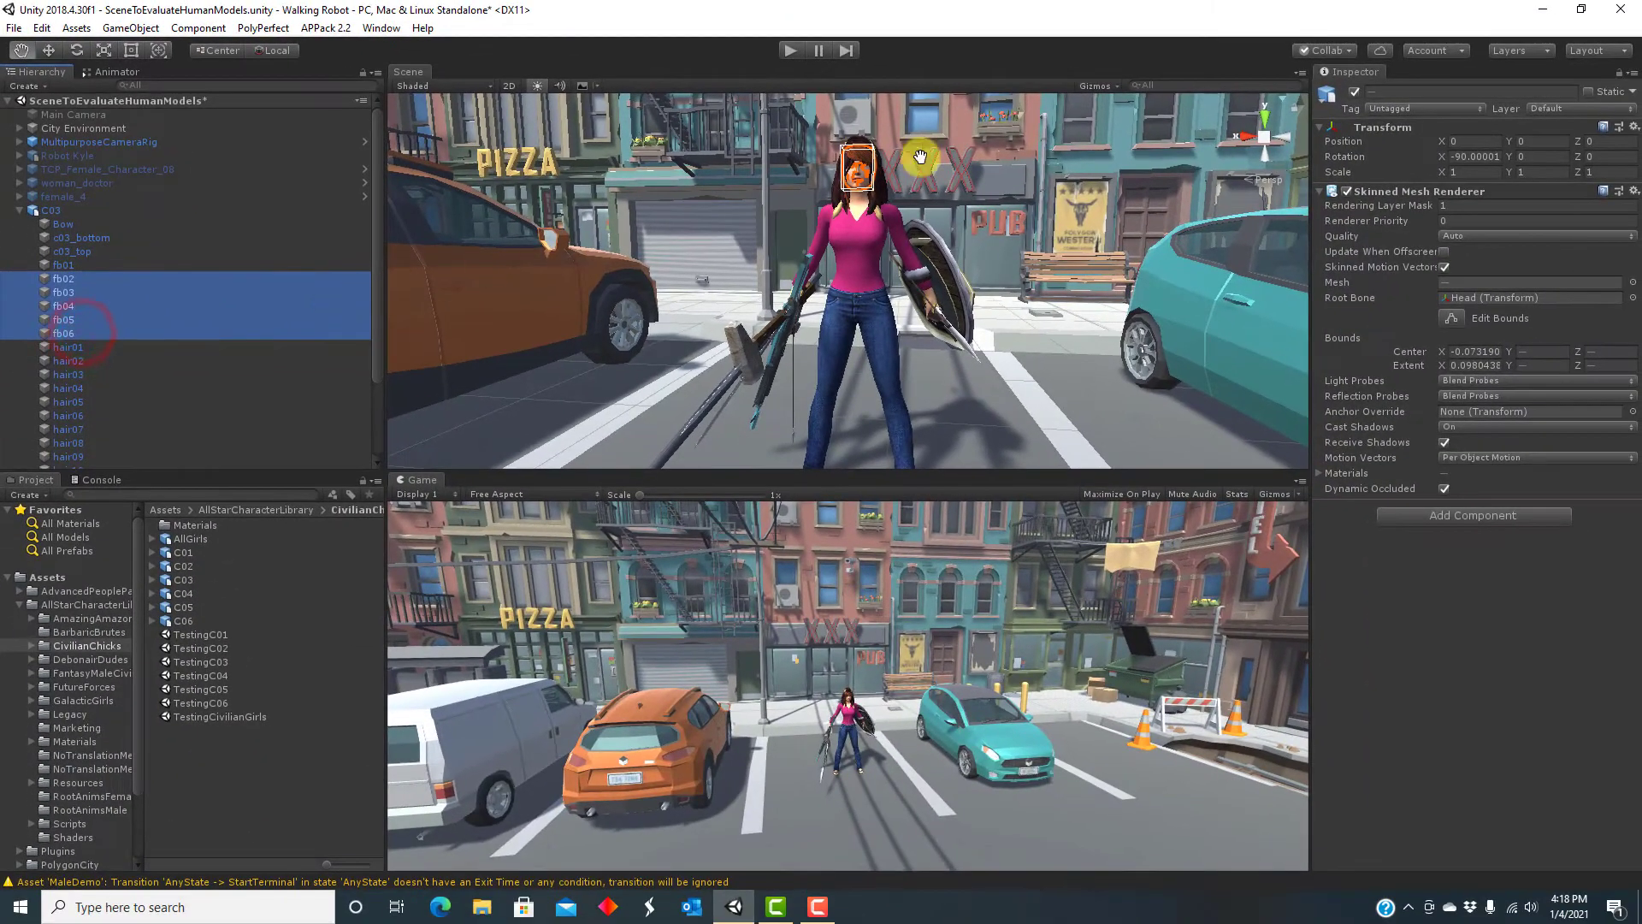
pyautogui.click(1355, 93)
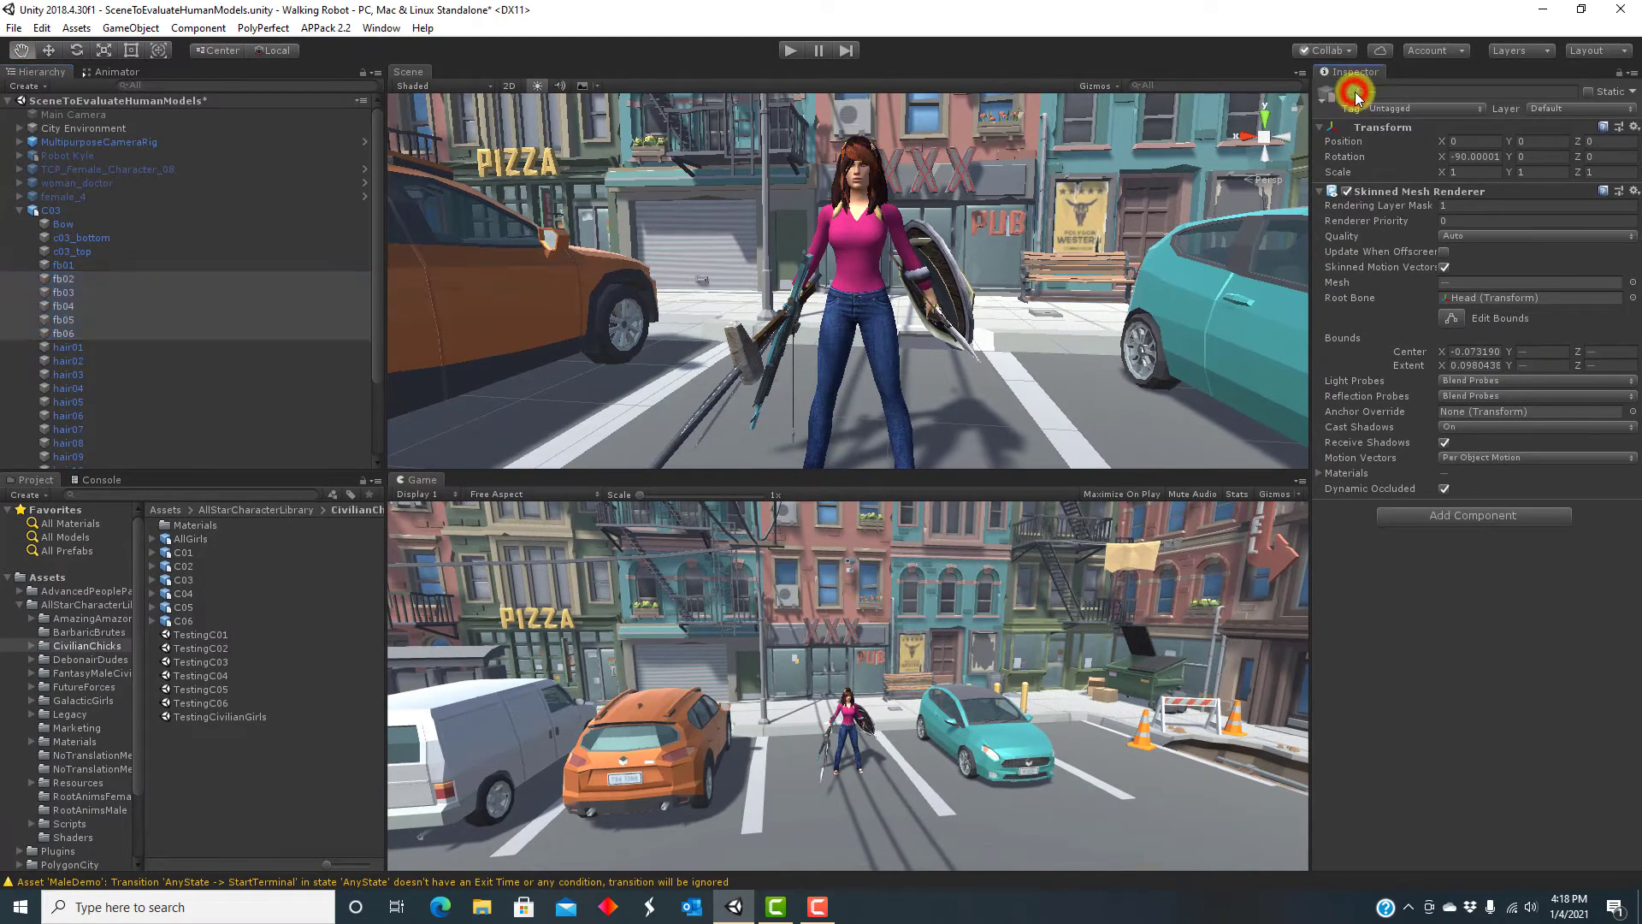
# - Deactivate the hair parts hair02 through hair16 of the C03 model
pyautogui.scroll(-2, 296, 342)
pyautogui.scroll(-3, 296, 342)
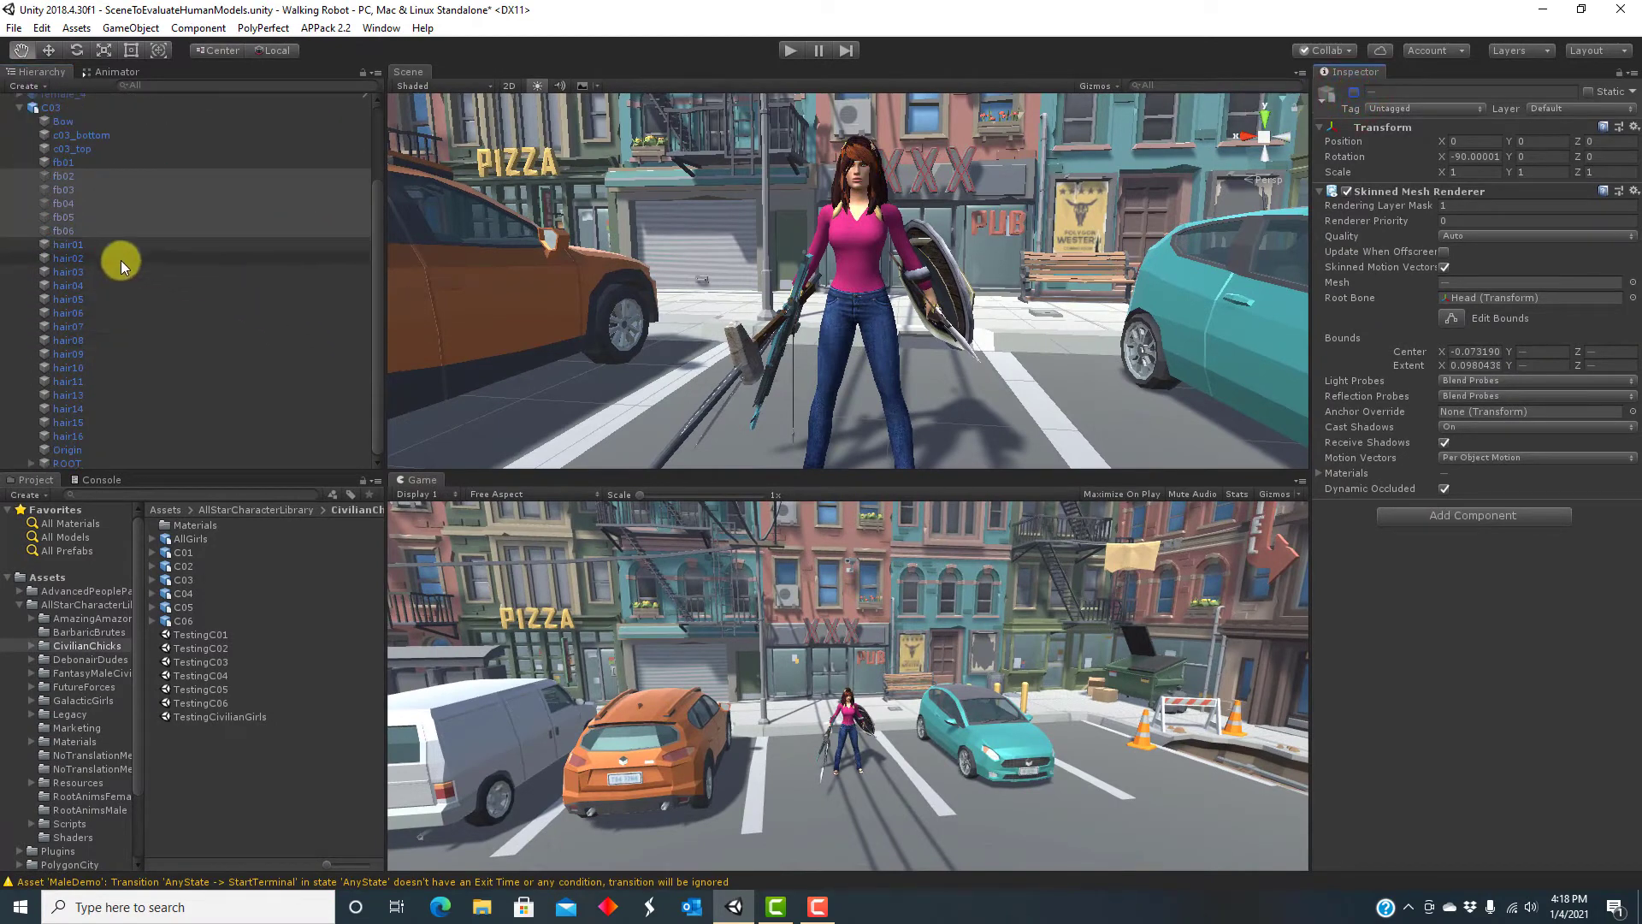
pyautogui.click(120, 259)
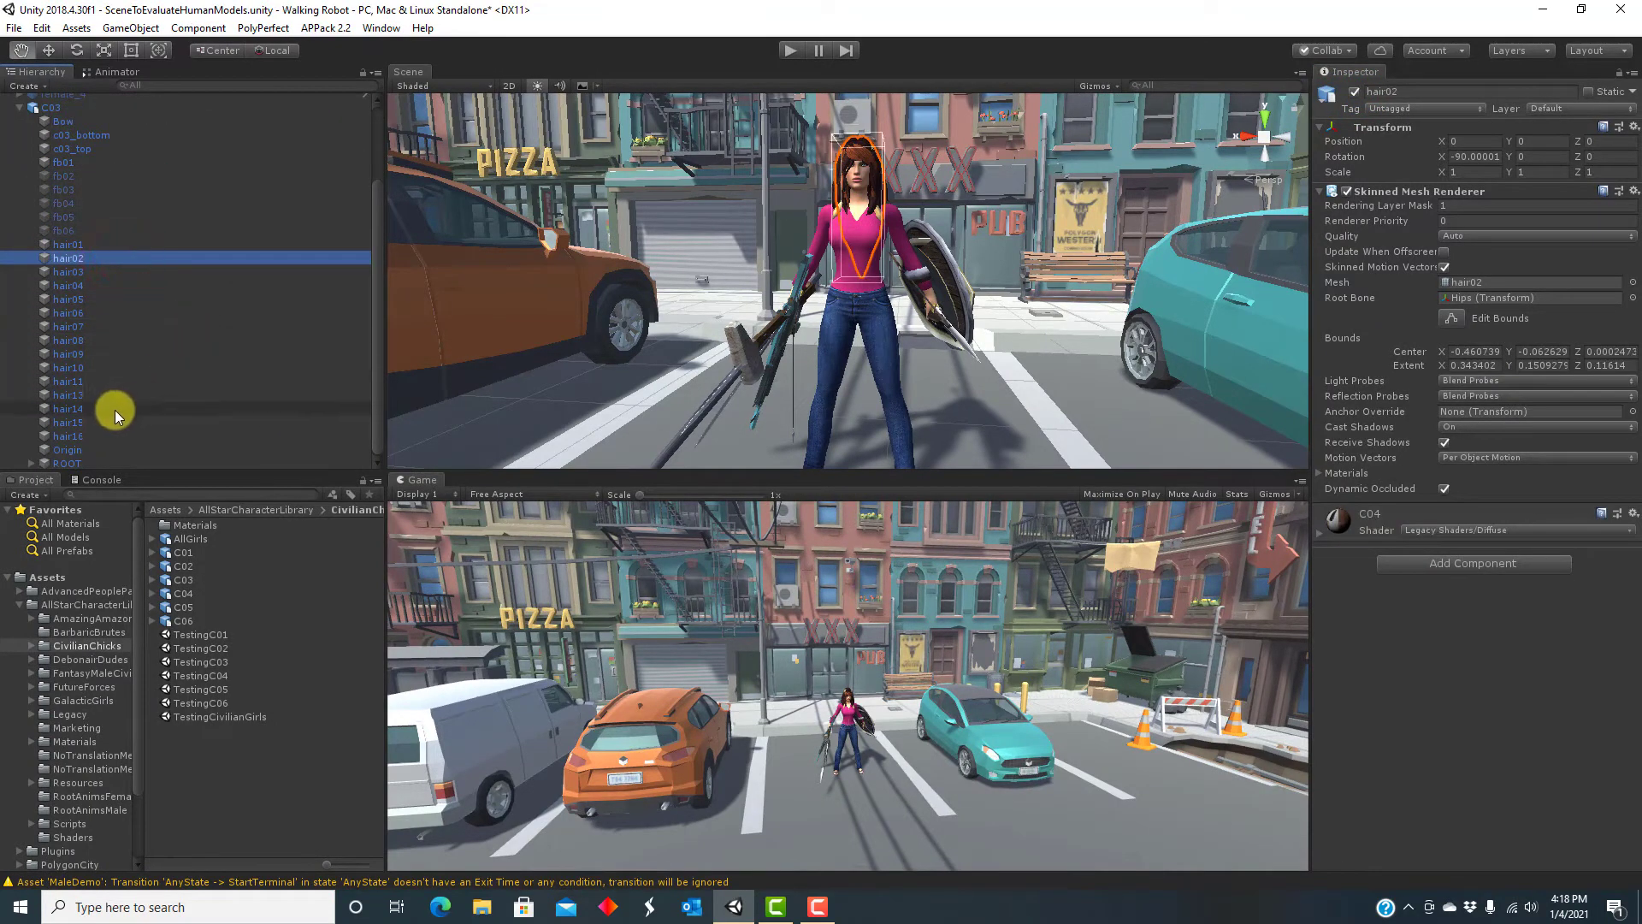
pyautogui.keyDown('shift'); pyautogui.click(105, 436); pyautogui.keyUp('shift')
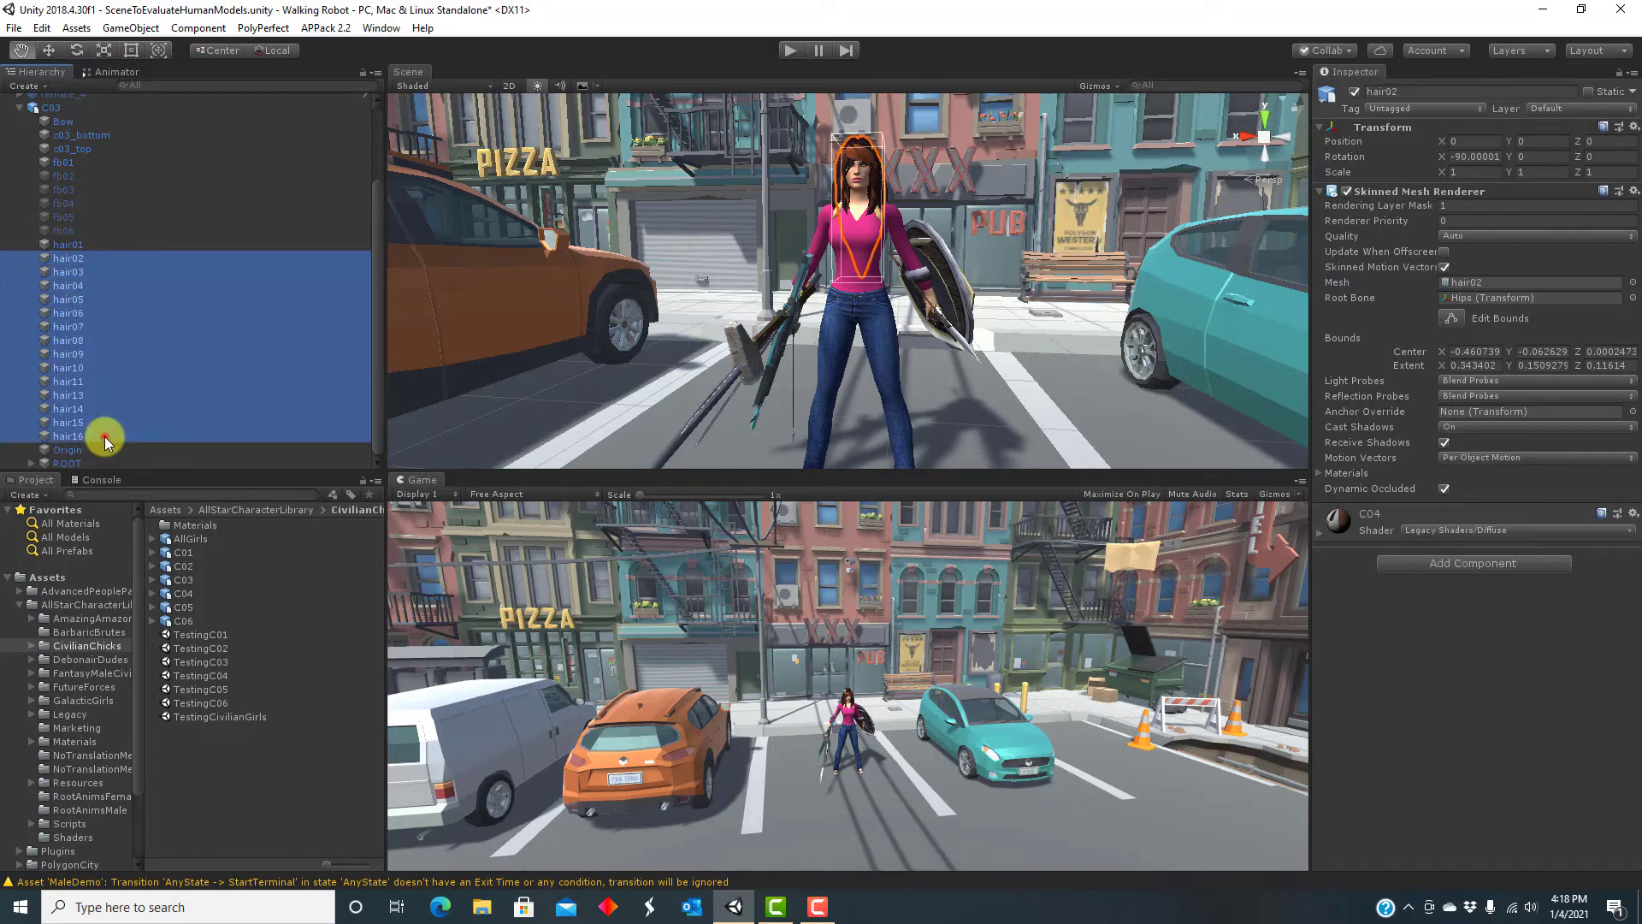
pyautogui.click(1355, 93)
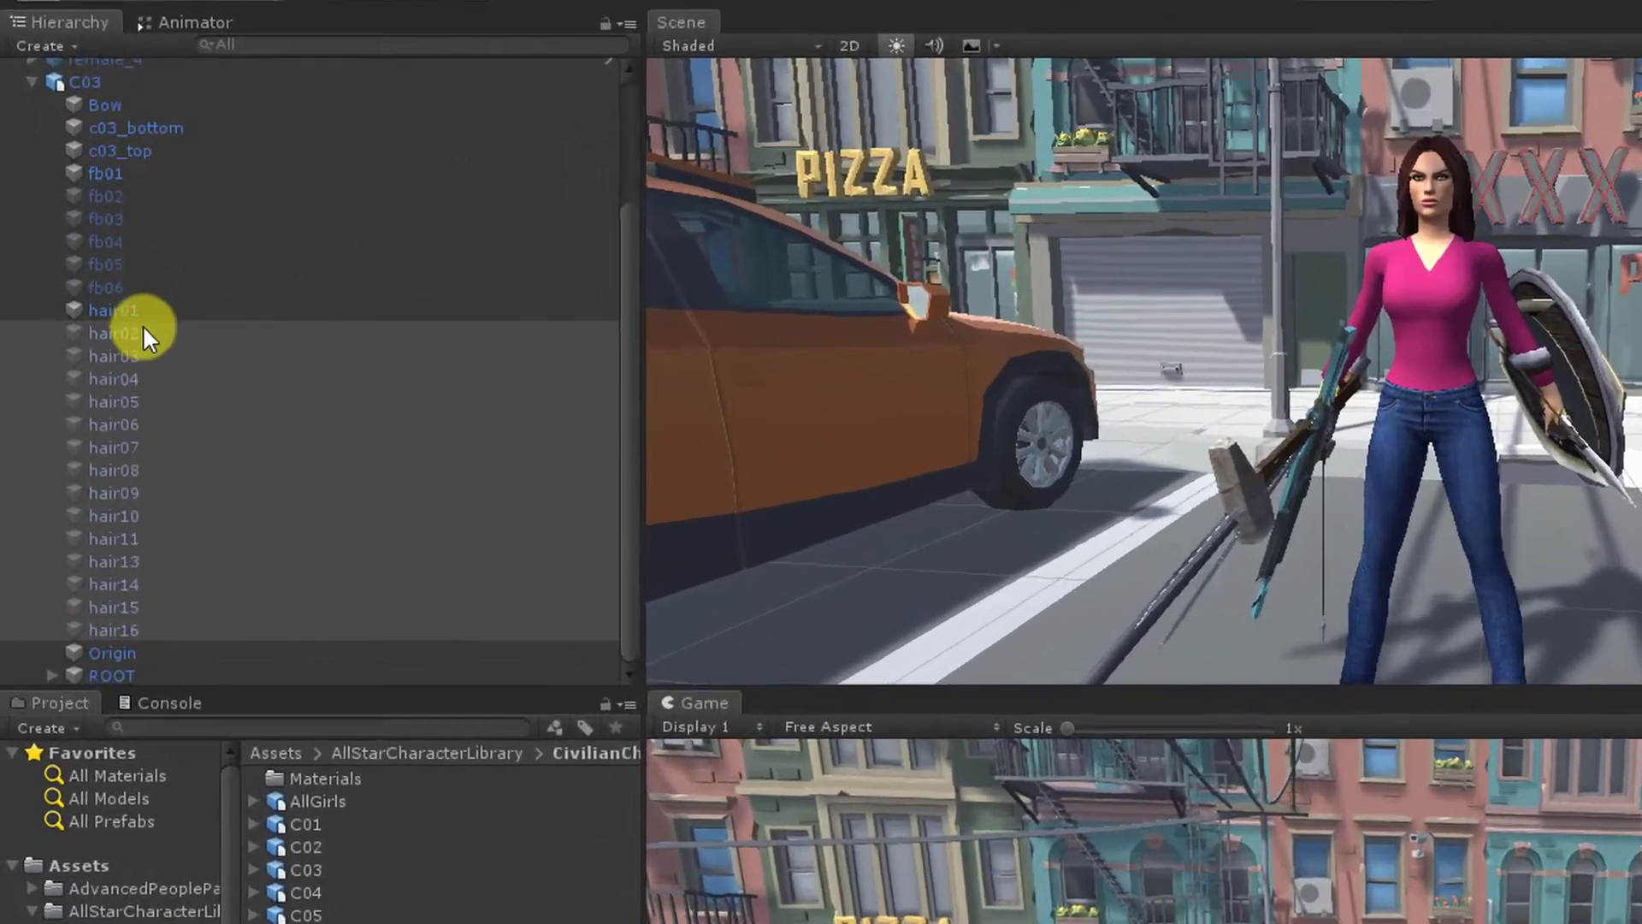
# - Replace C03's hair01 with hair04, trying out hair02 and hair03 one at a time on the way
pyautogui.click(95, 255)
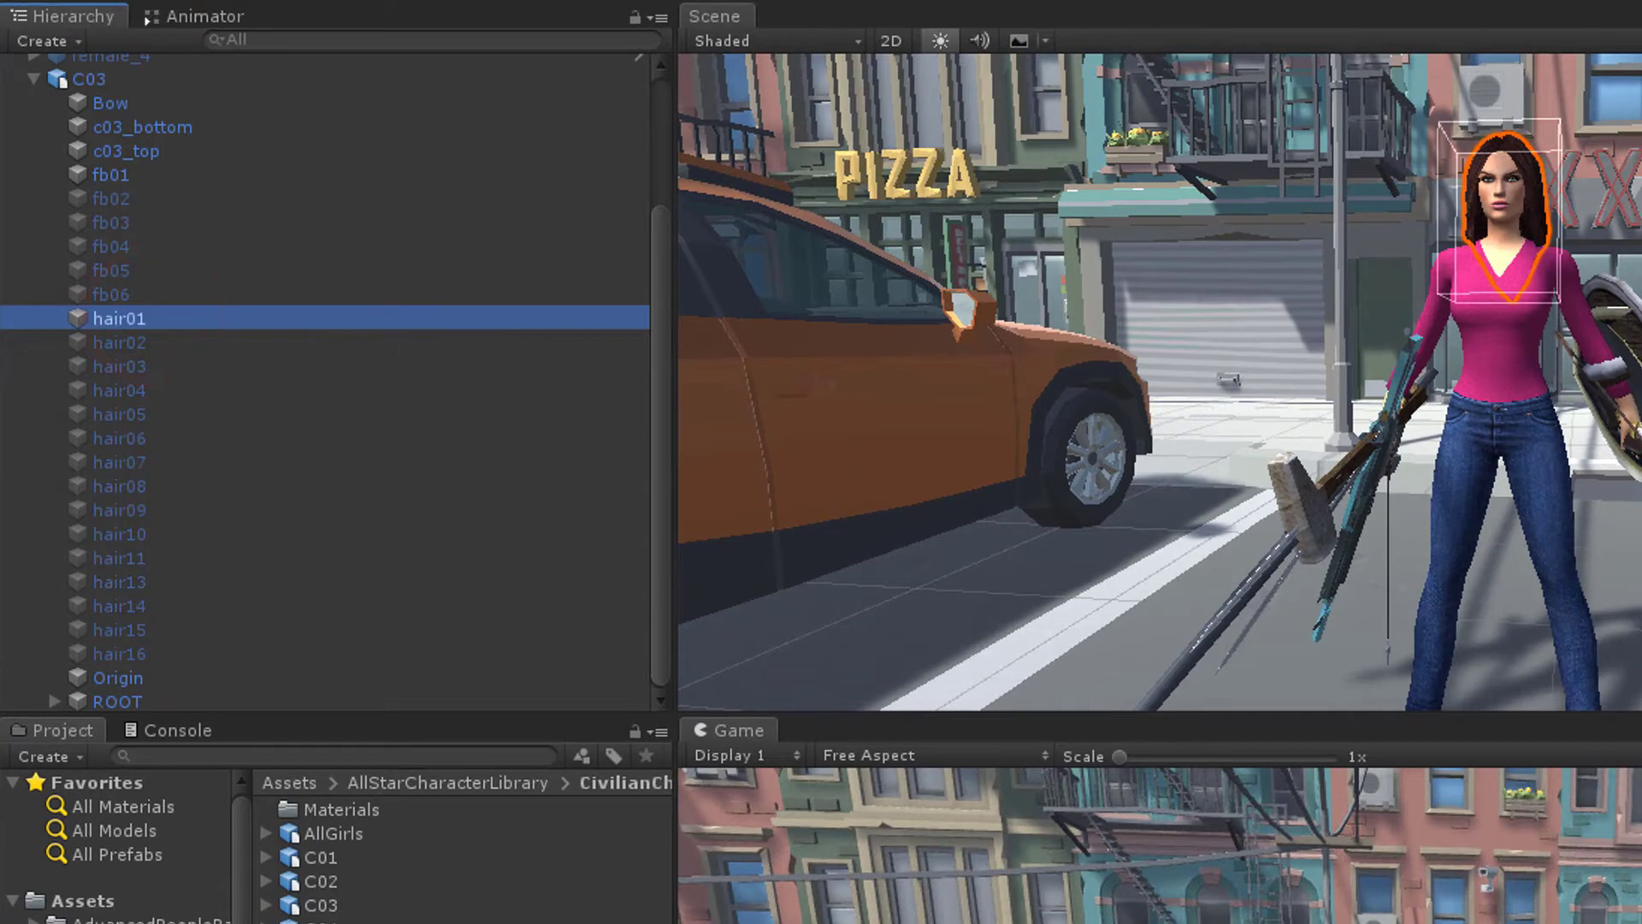
pyautogui.click(133, 342)
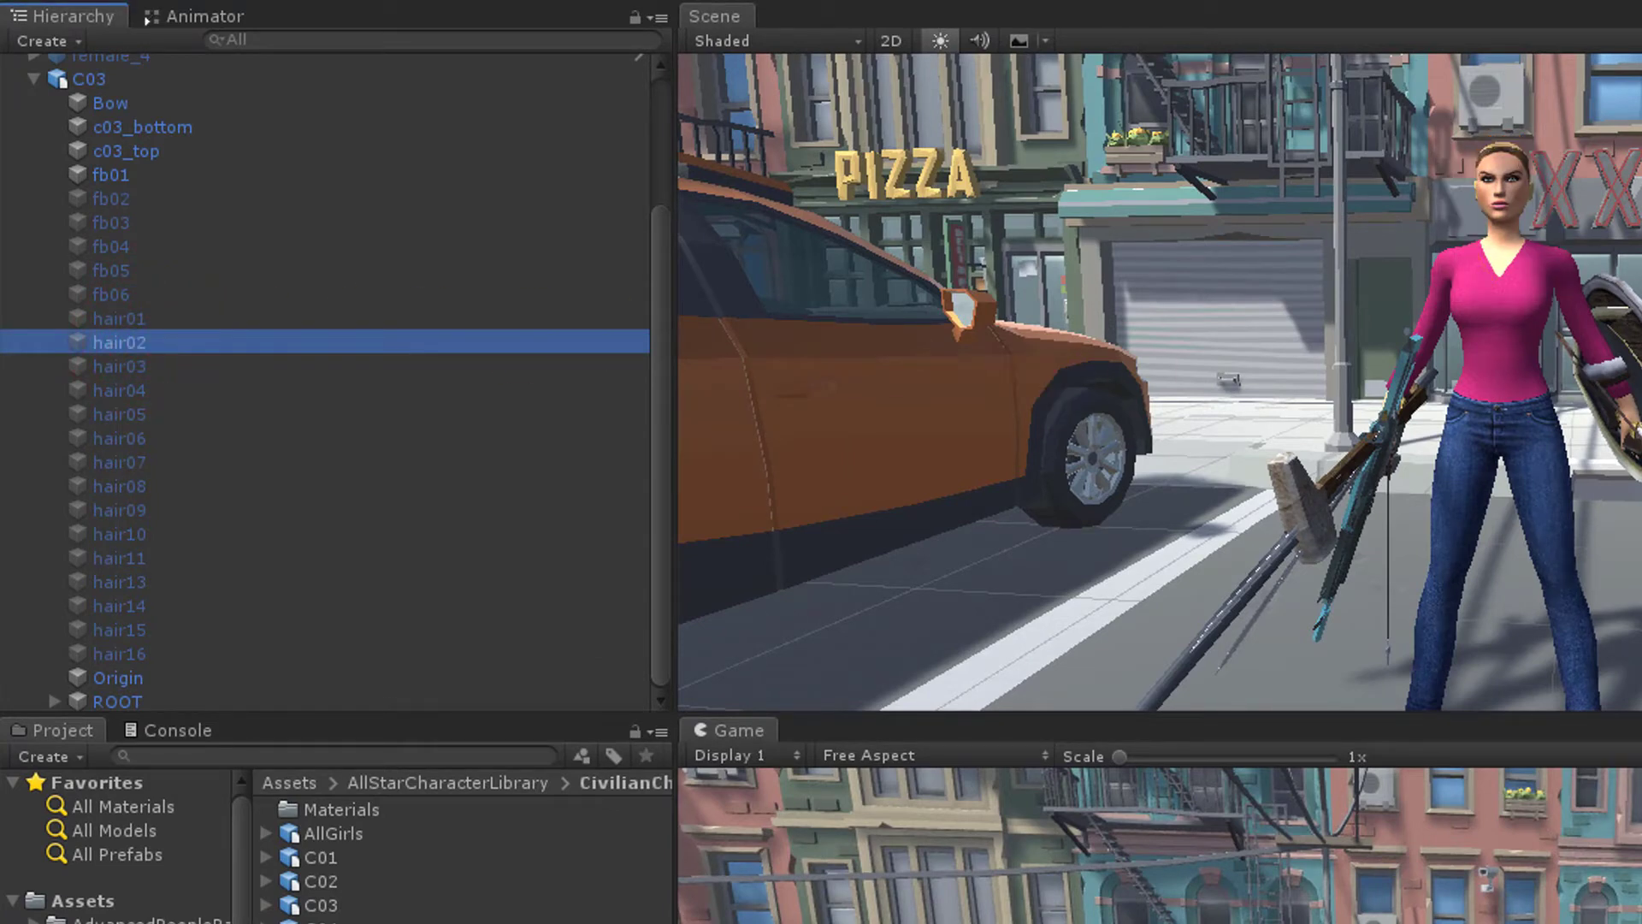
pyautogui.hotkey('alt', 'shift', 'a')
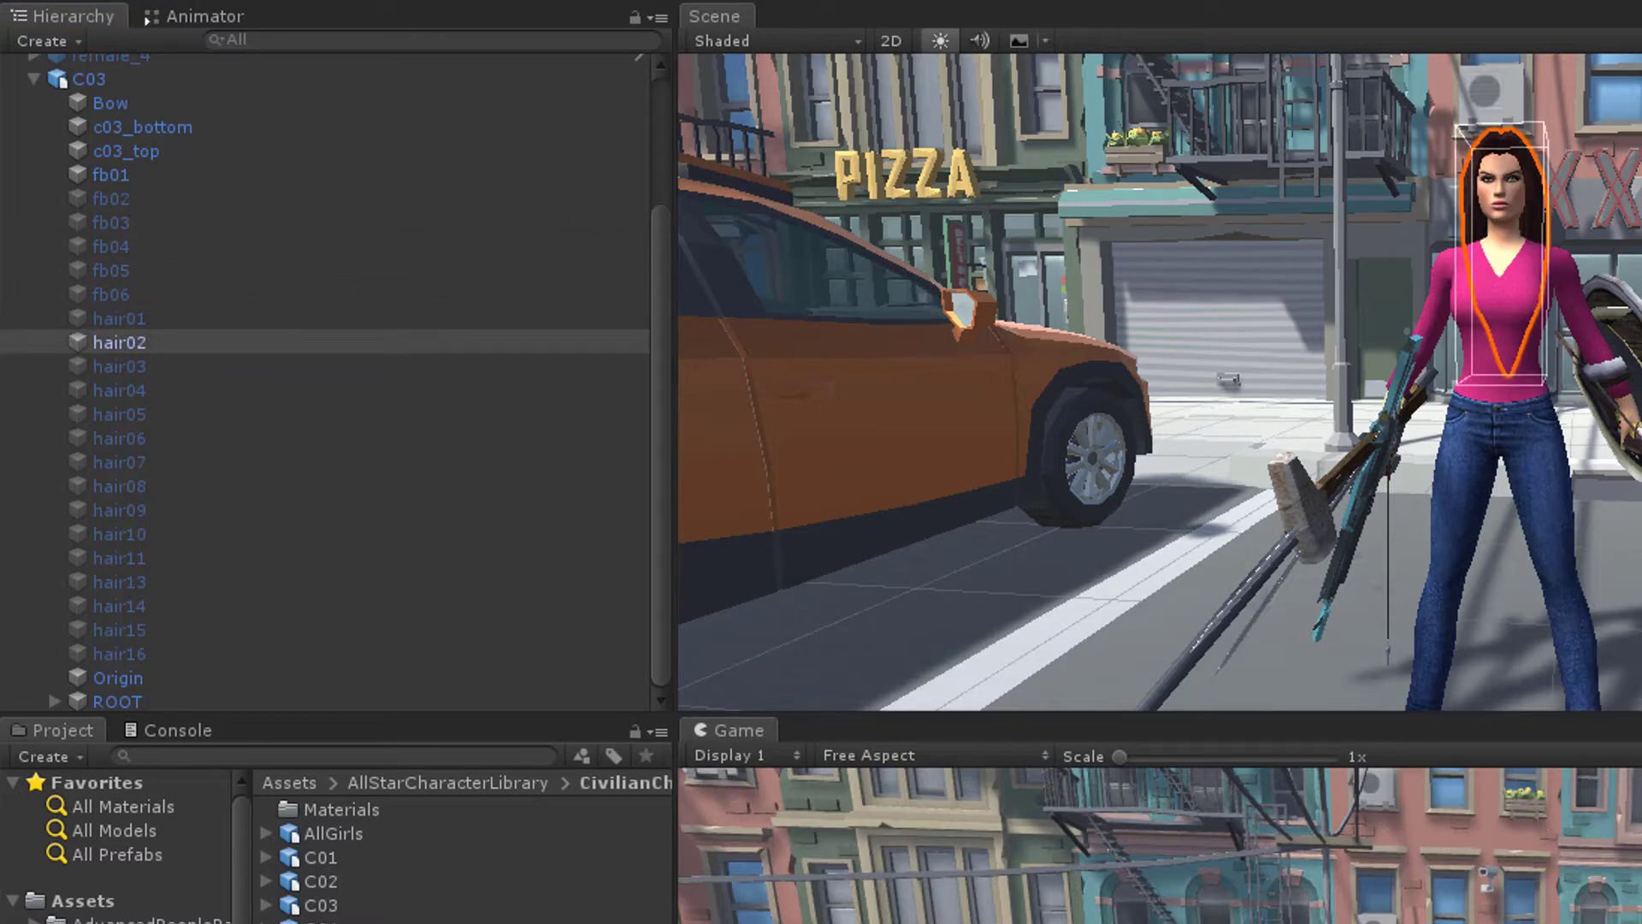
pyautogui.hotkey('alt', 'shift', 'a')
pyautogui.click(212, 364)
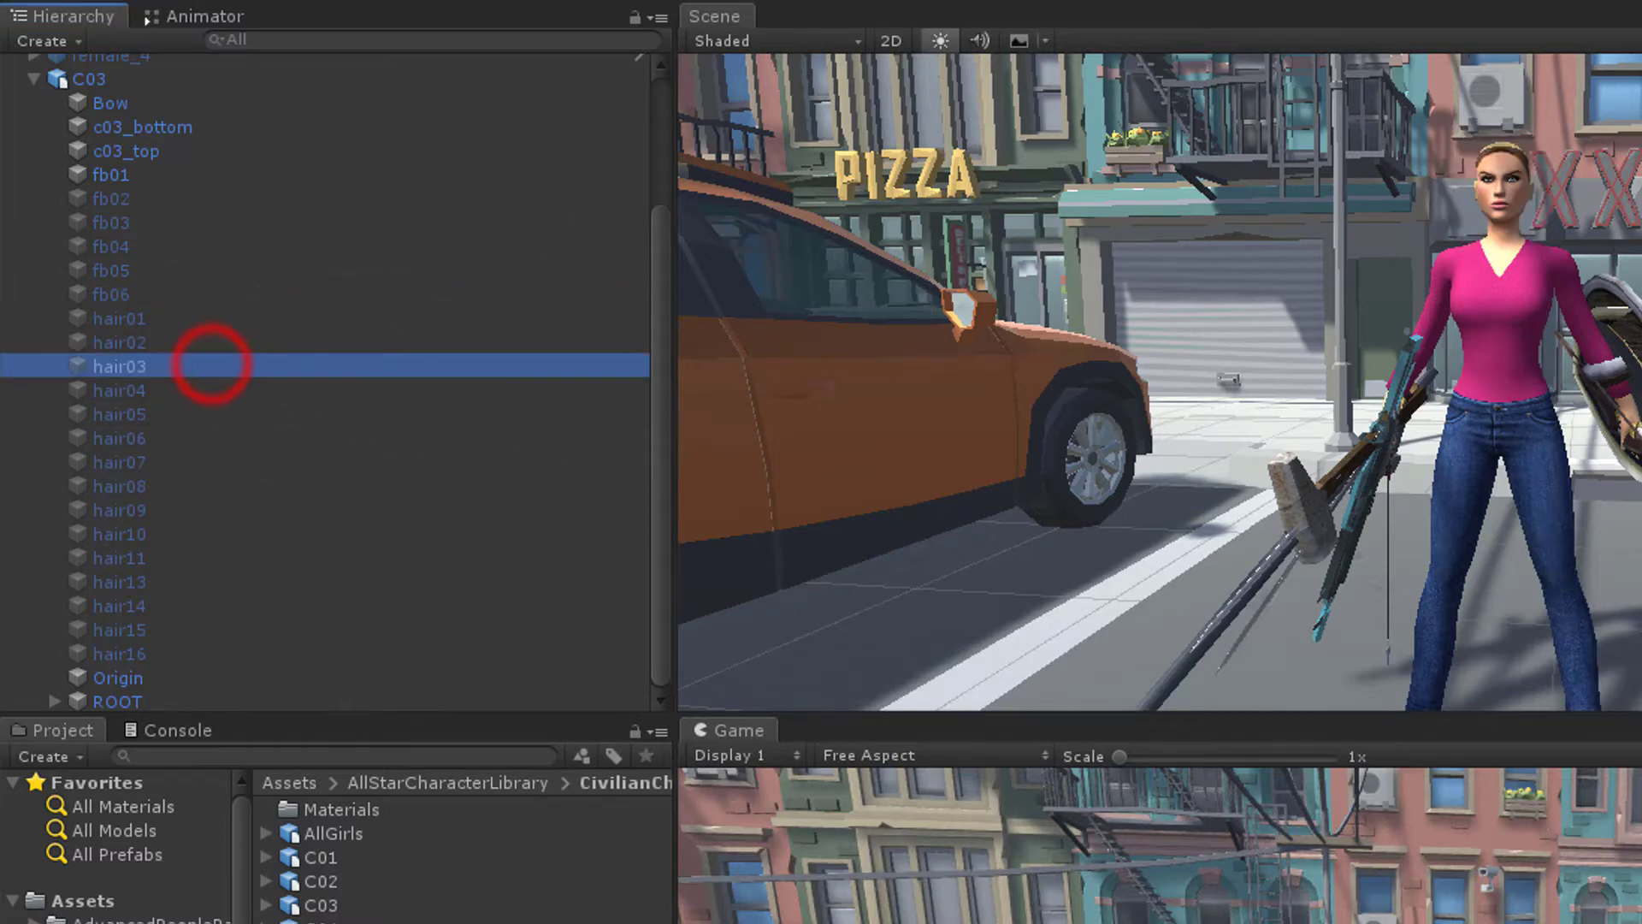
pyautogui.hotkey('alt', 'shift', 'a')
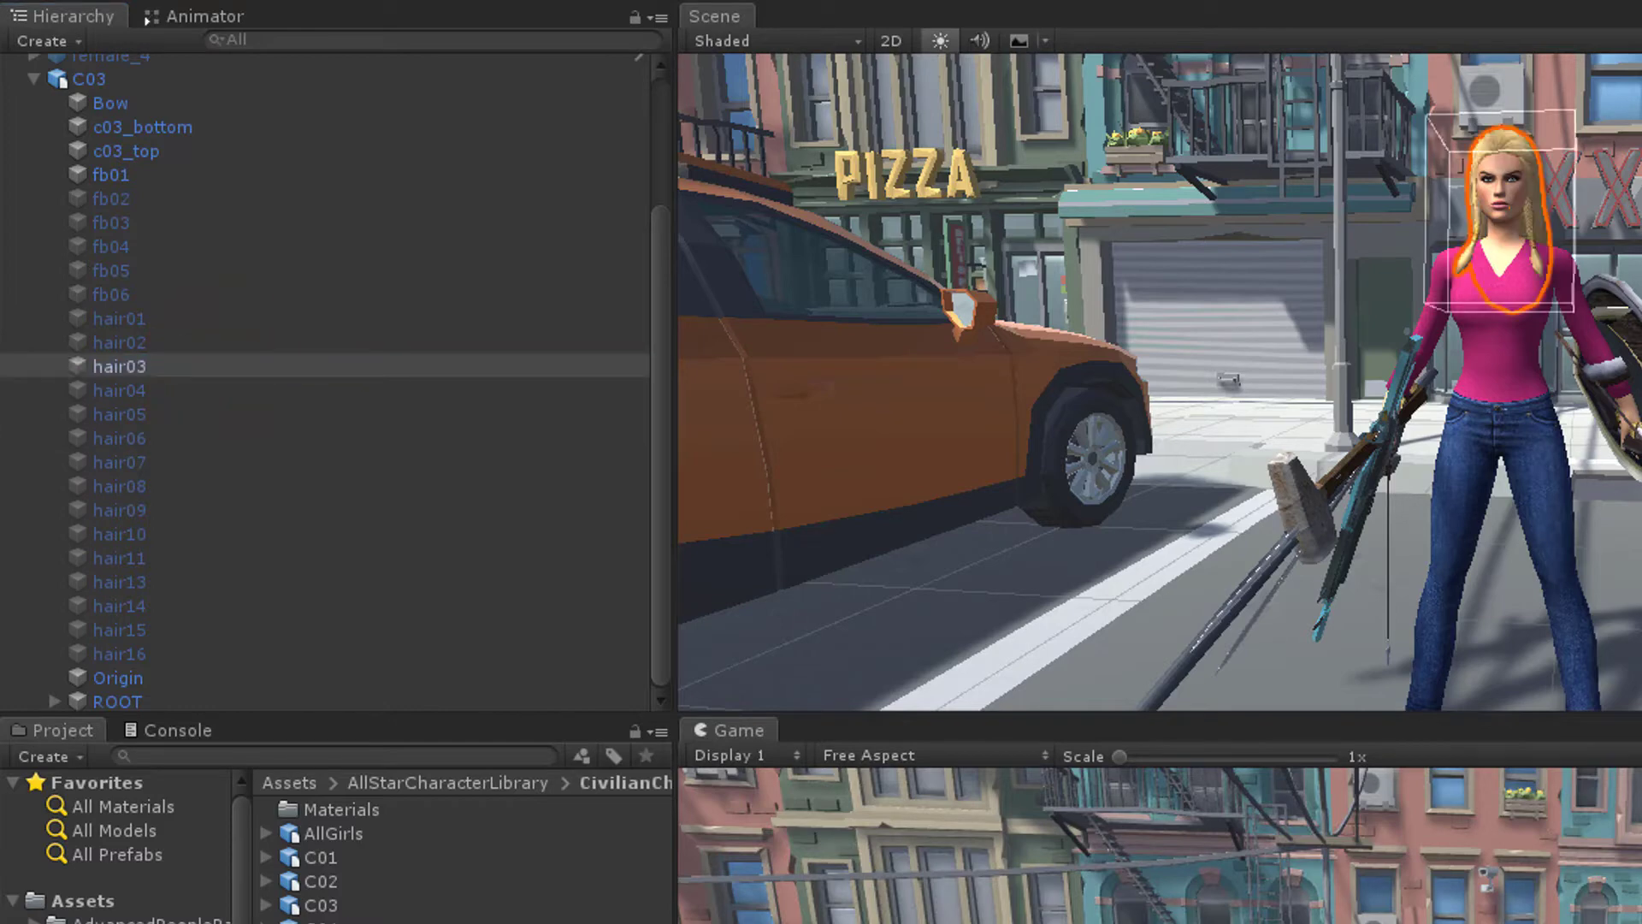
pyautogui.hotkey('alt', 'shift', 'a')
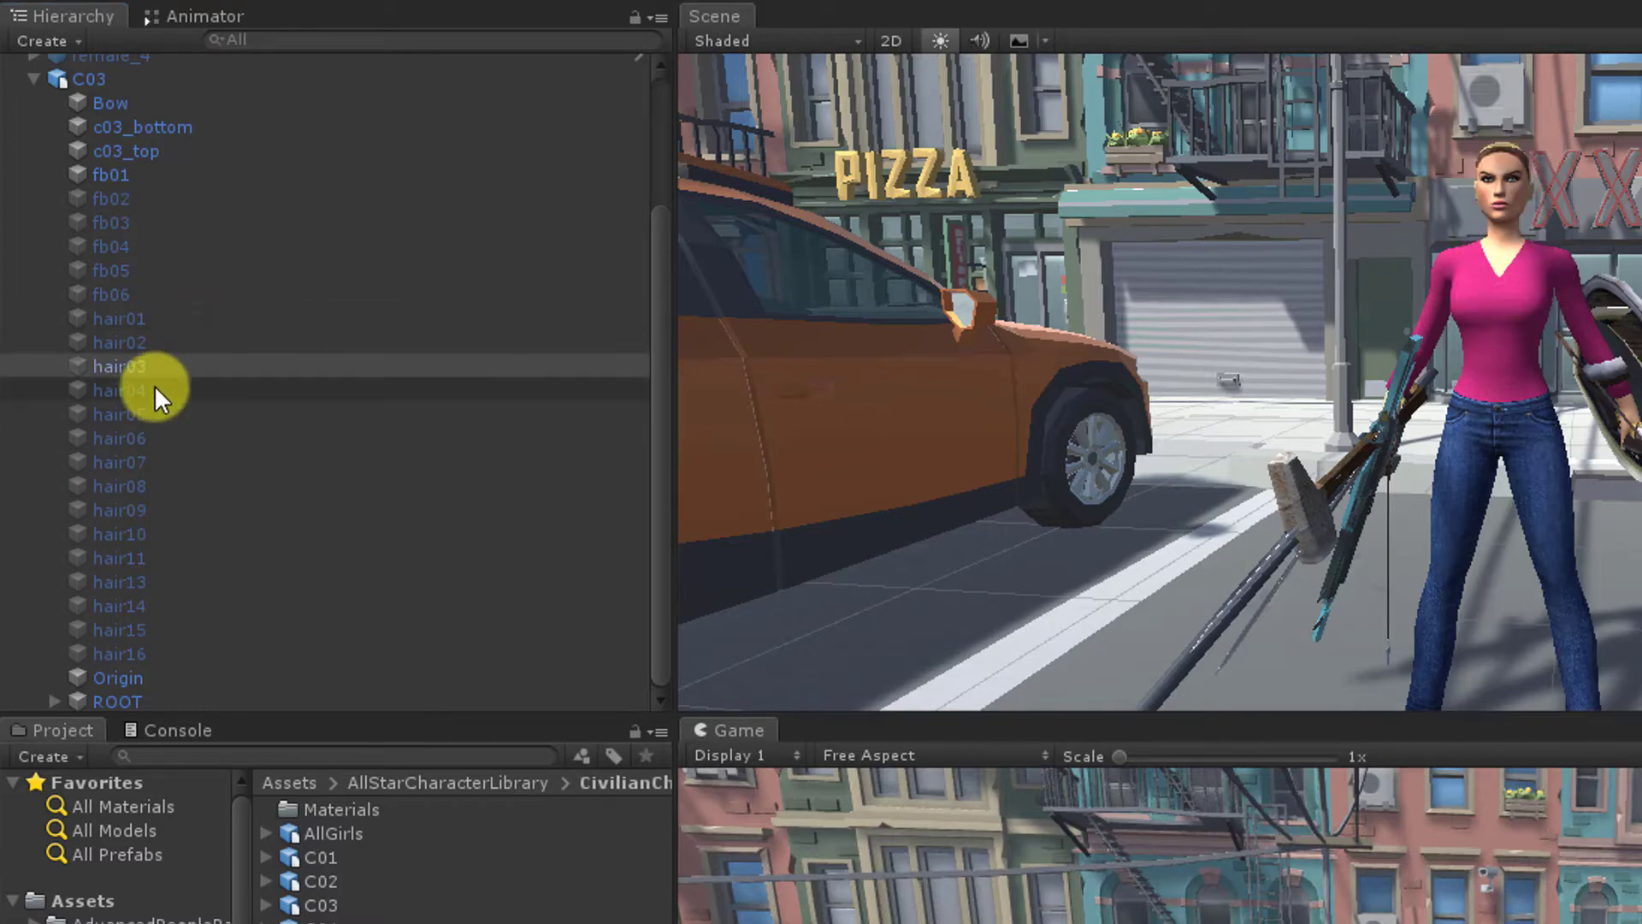
pyautogui.click(154, 386)
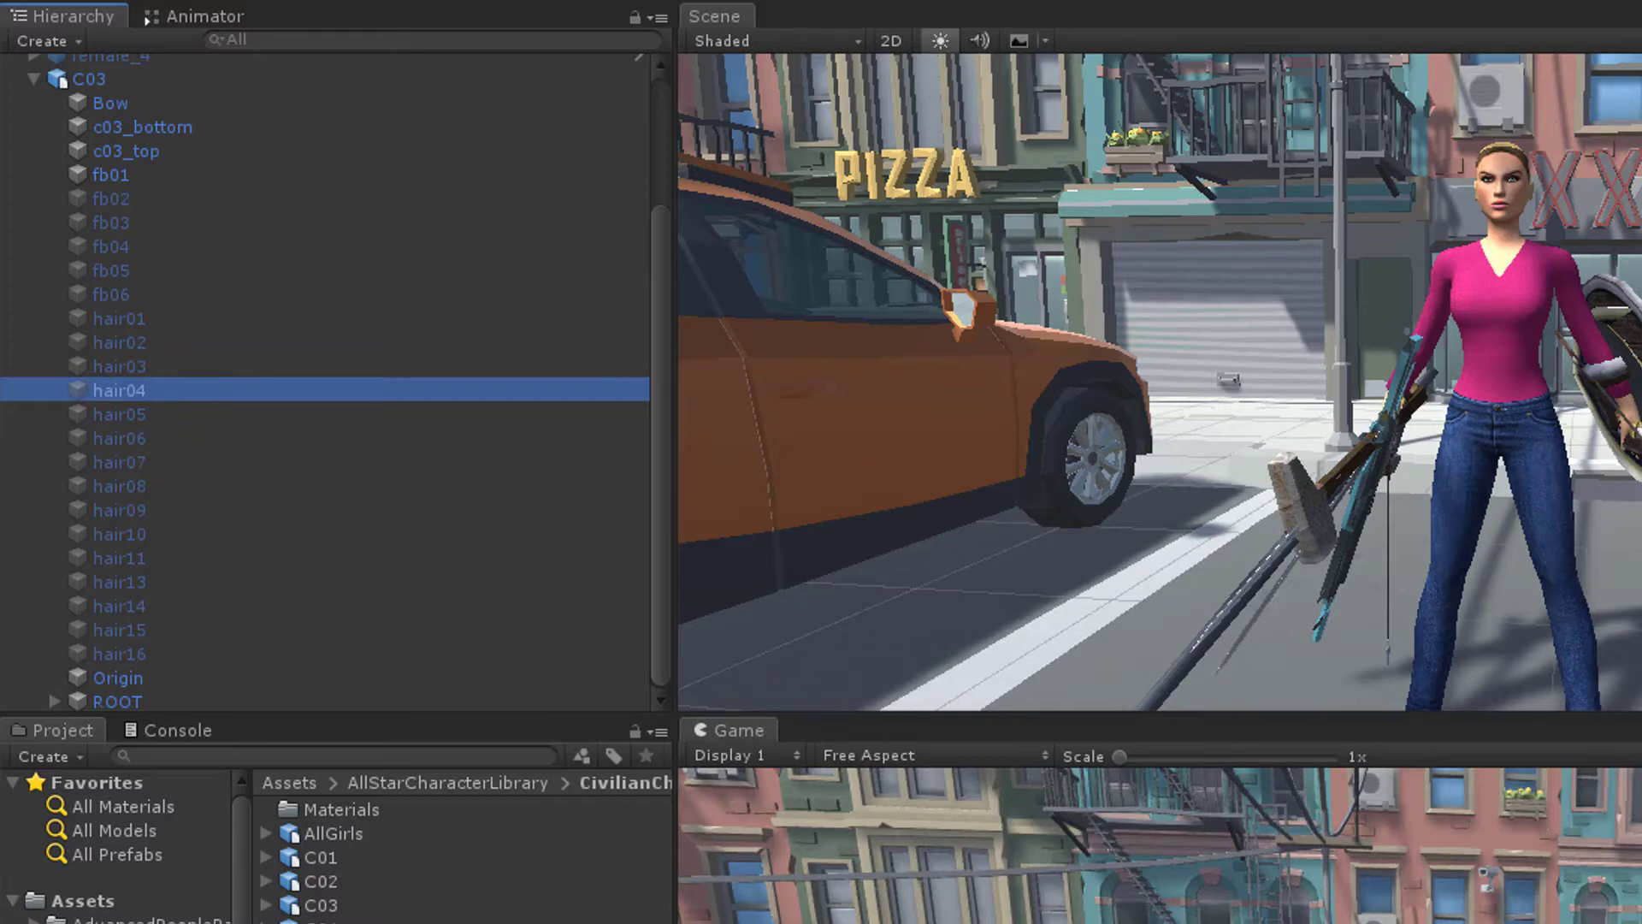
pyautogui.hotkey('alt', 'shift', 'a')
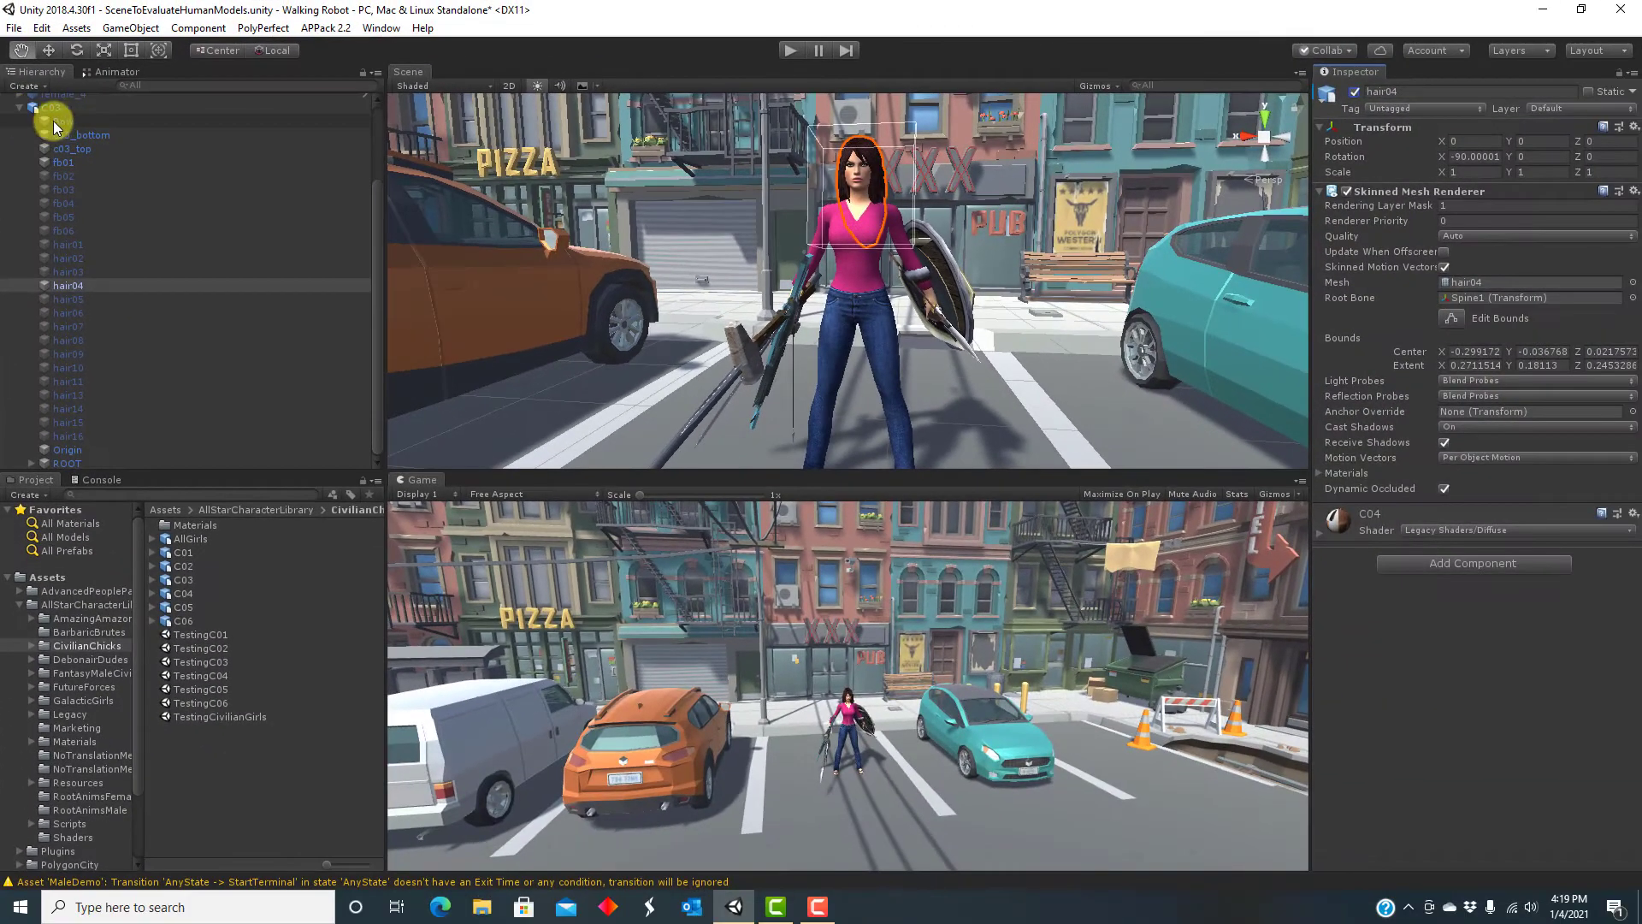
# - Deactivate C03's Bow and the L Weapon object under the L Hand bone
pyautogui.click(60, 121)
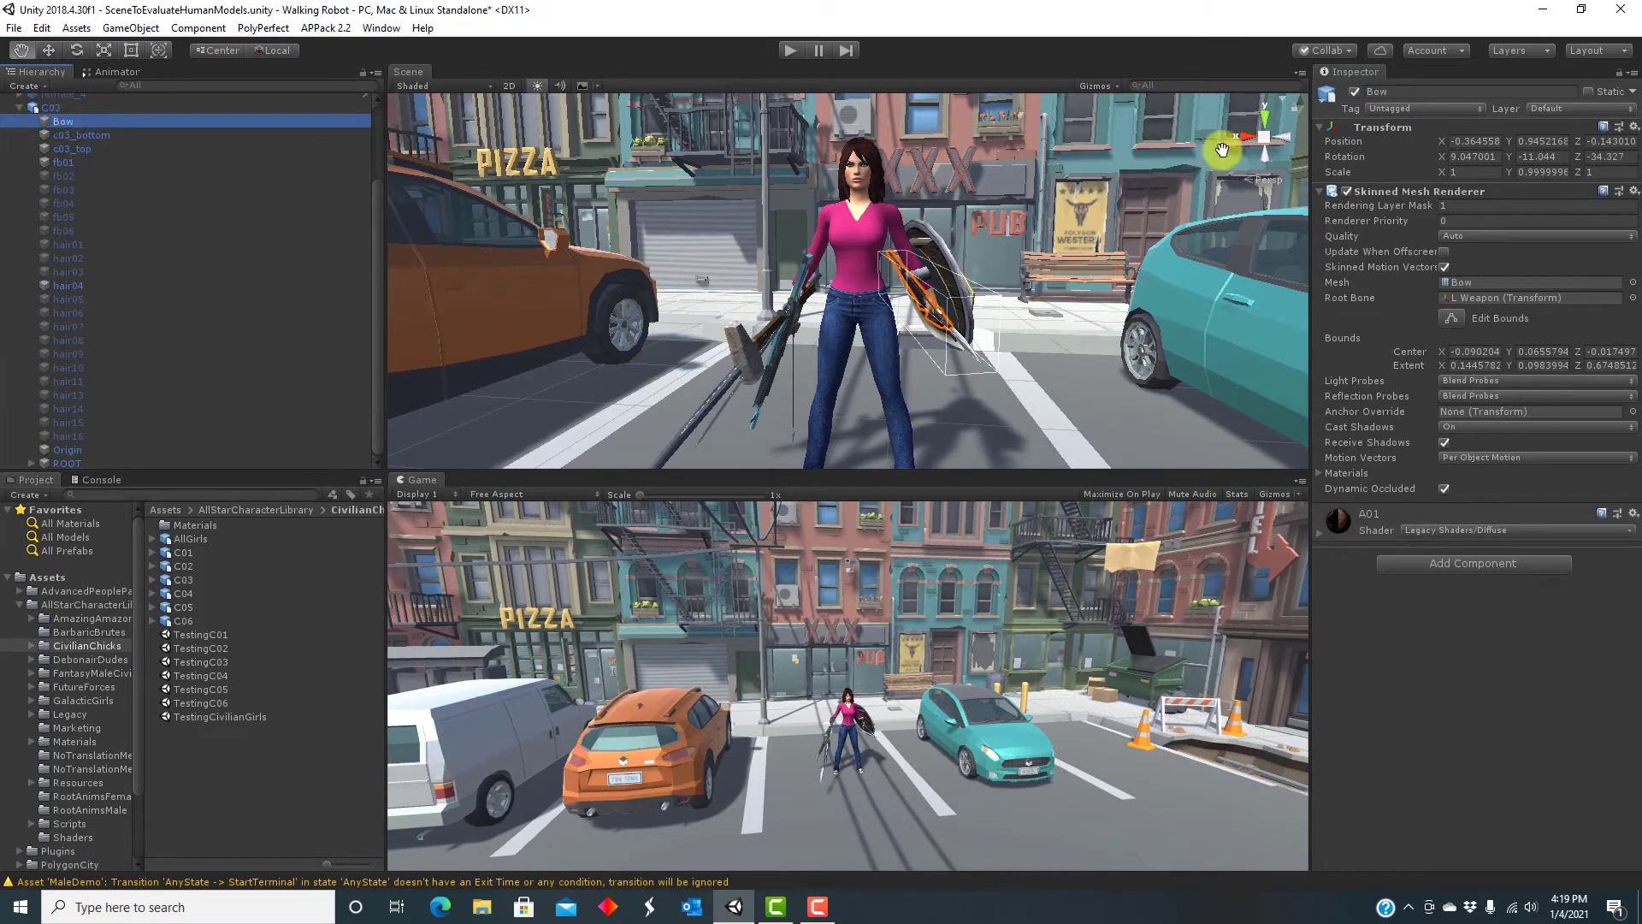
pyautogui.click(1354, 93)
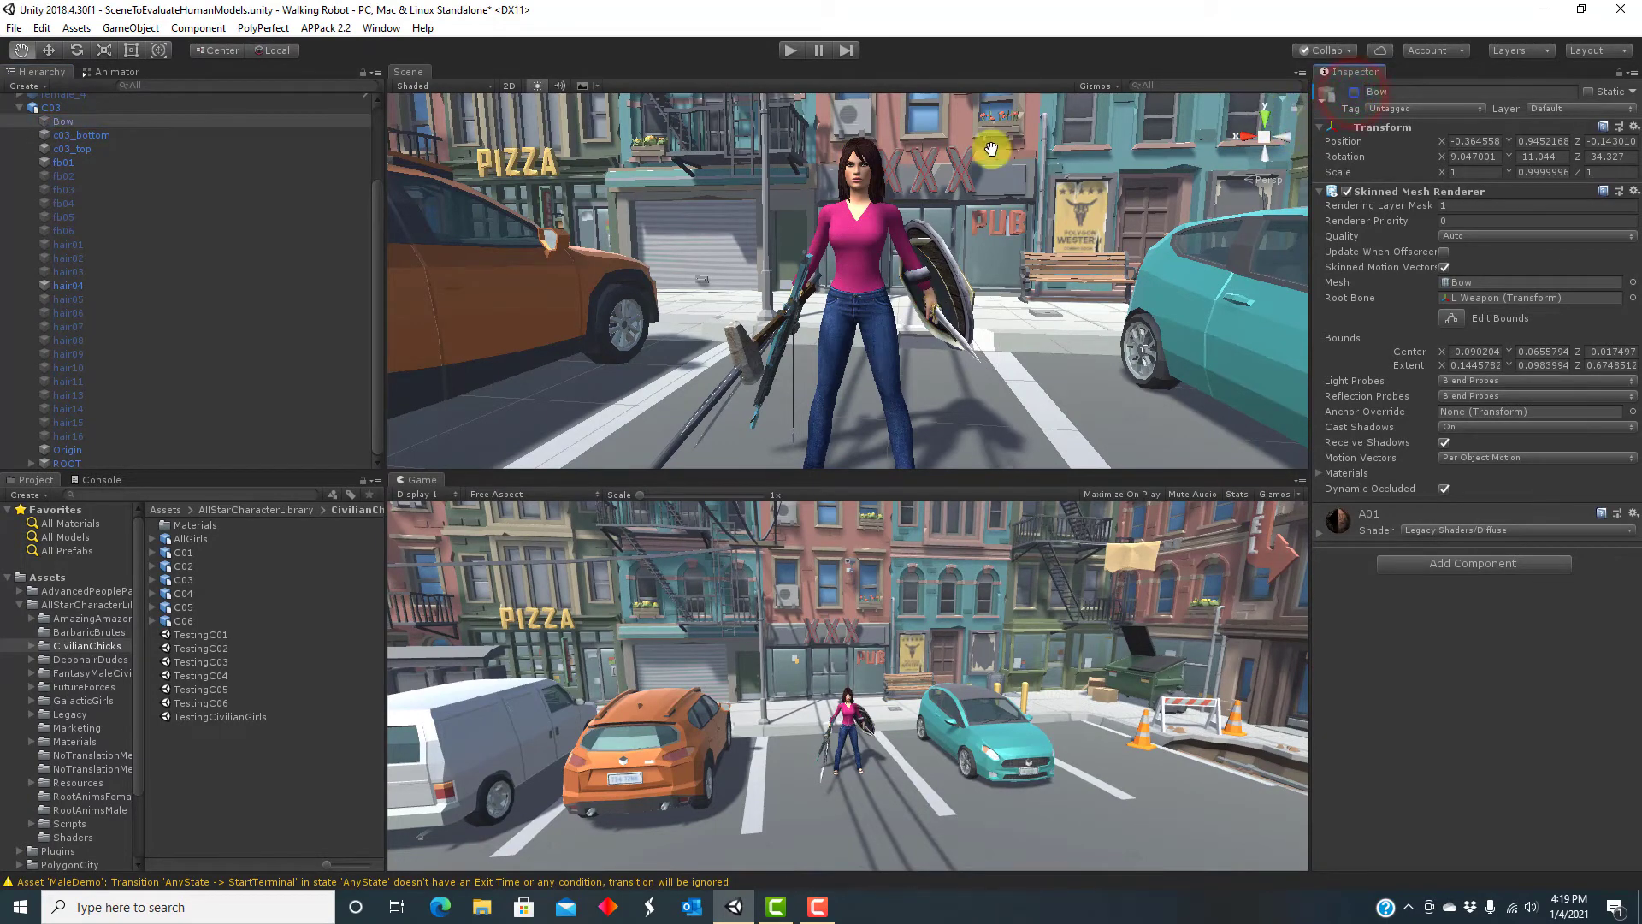
pyautogui.click(31, 464)
pyautogui.scroll(-3, 68, 445)
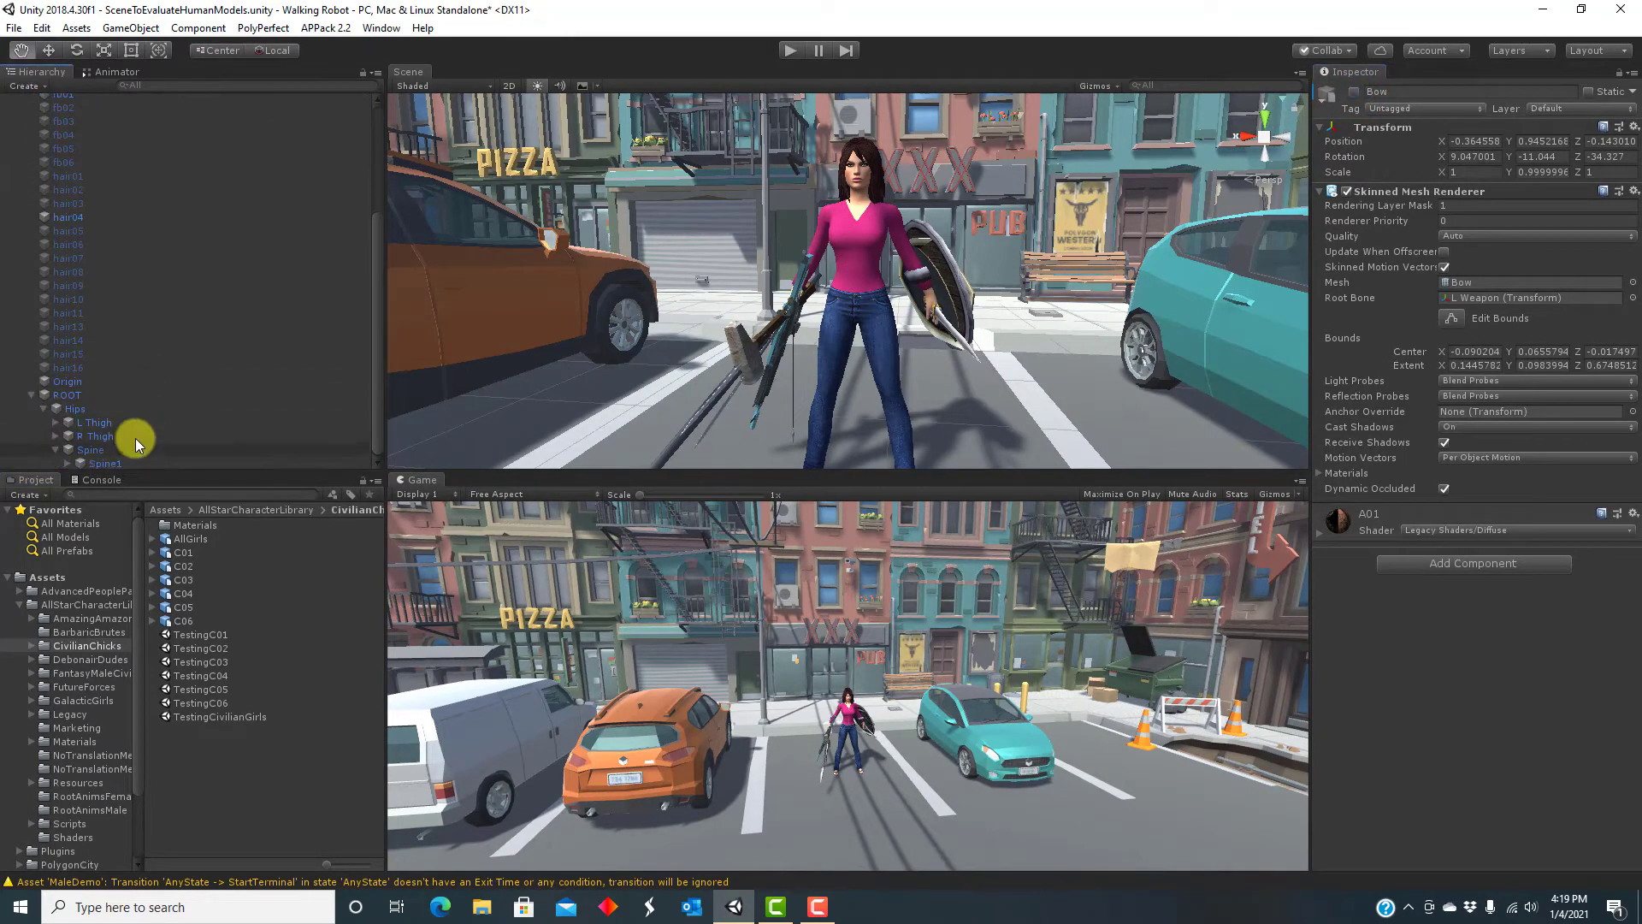
pyautogui.click(91, 436)
pyautogui.click(104, 436)
pyautogui.click(115, 436)
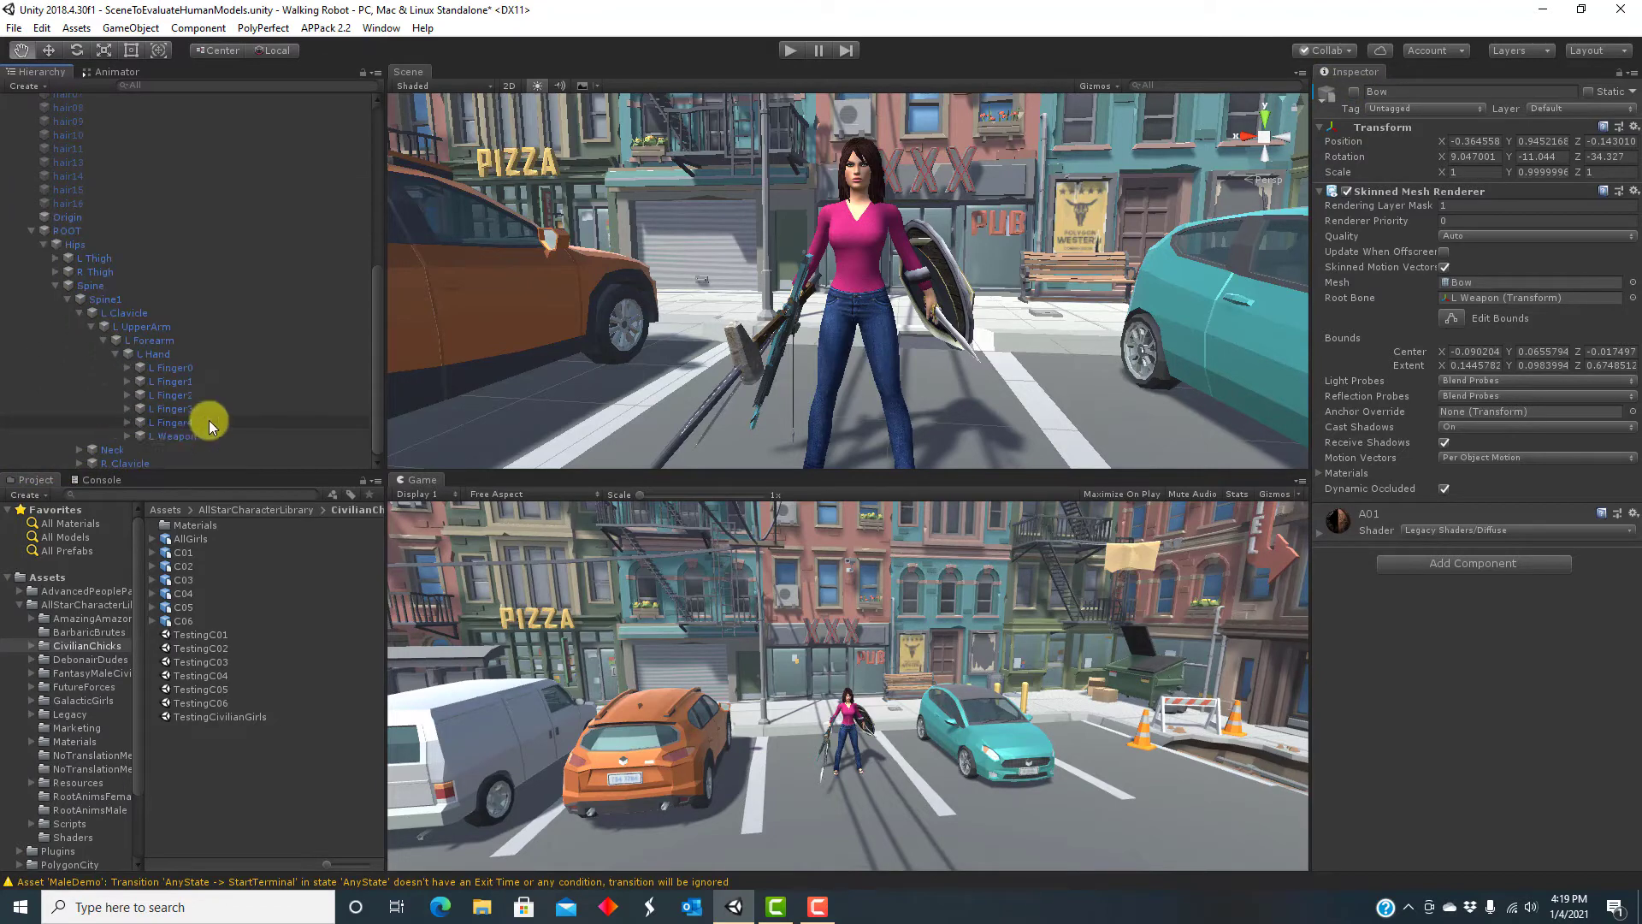
pyautogui.click(176, 436)
pyautogui.click(1353, 92)
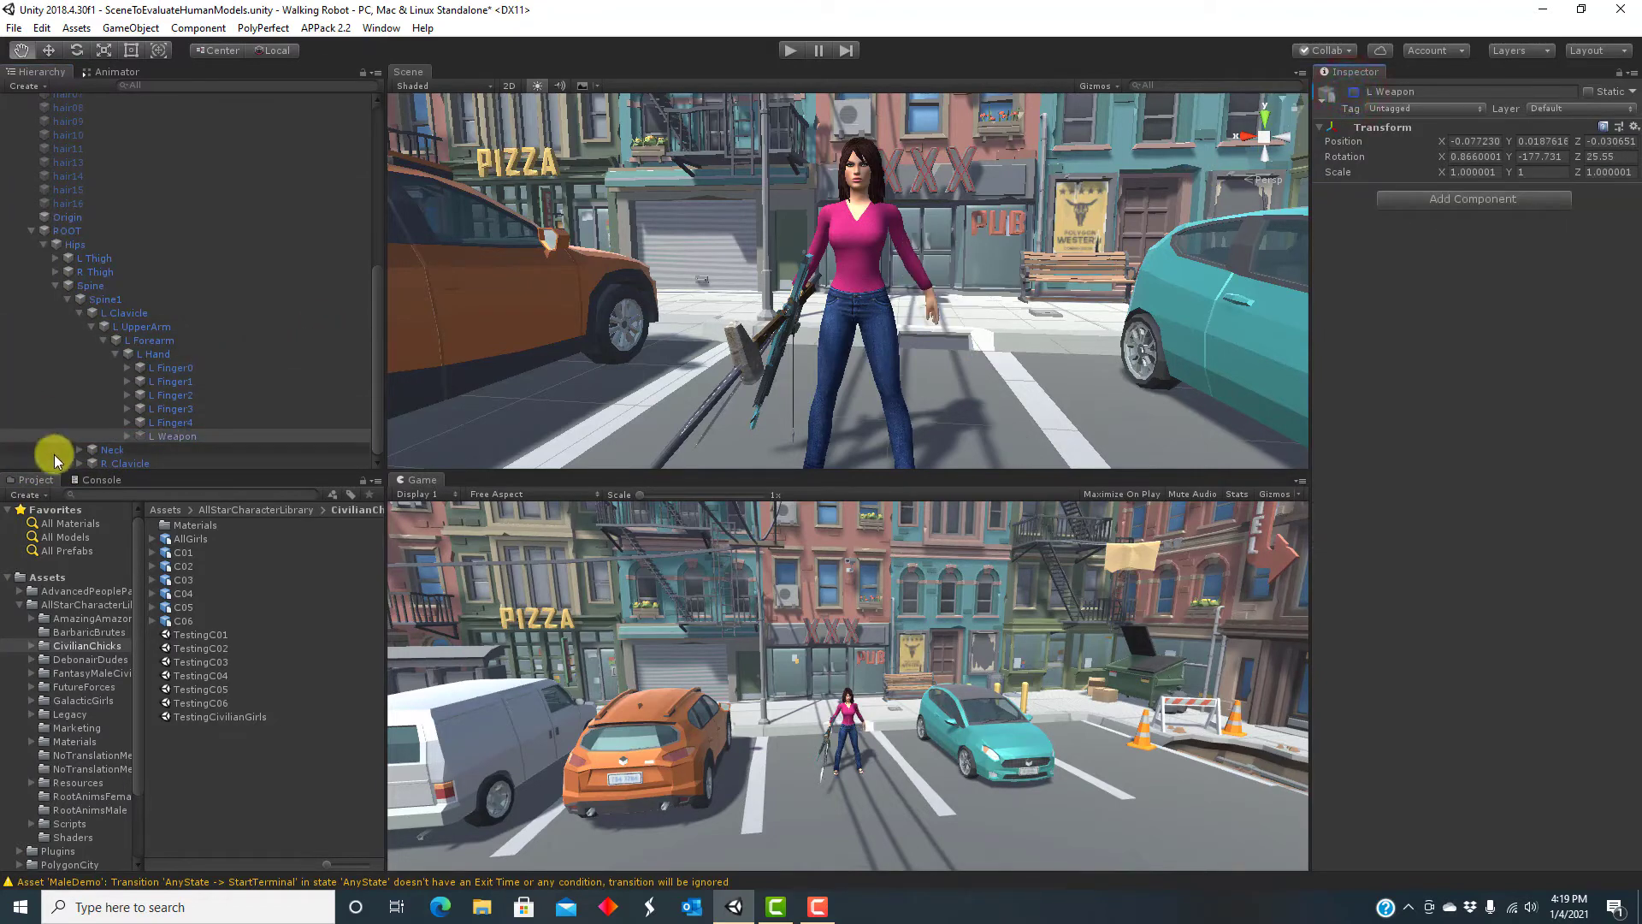
# - Deactivate the weapon object in C03's right hand, found within the R UpperArm bone chain
pyautogui.click(77, 463)
pyautogui.scroll(-1, 175, 448)
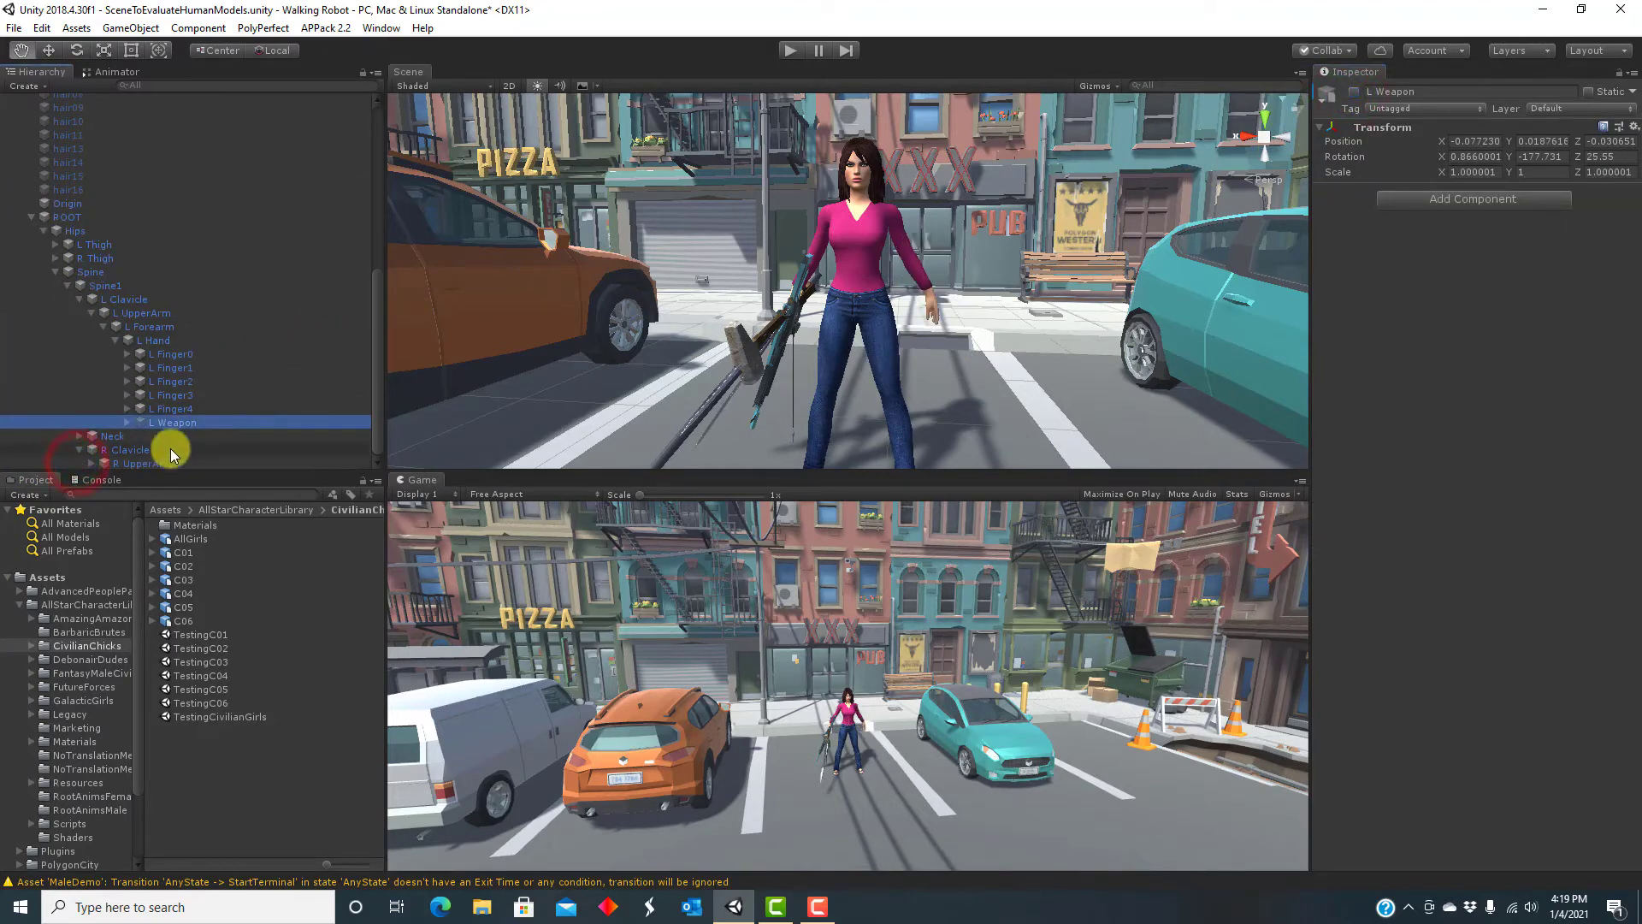
pyautogui.click(128, 464)
pyautogui.click(88, 463)
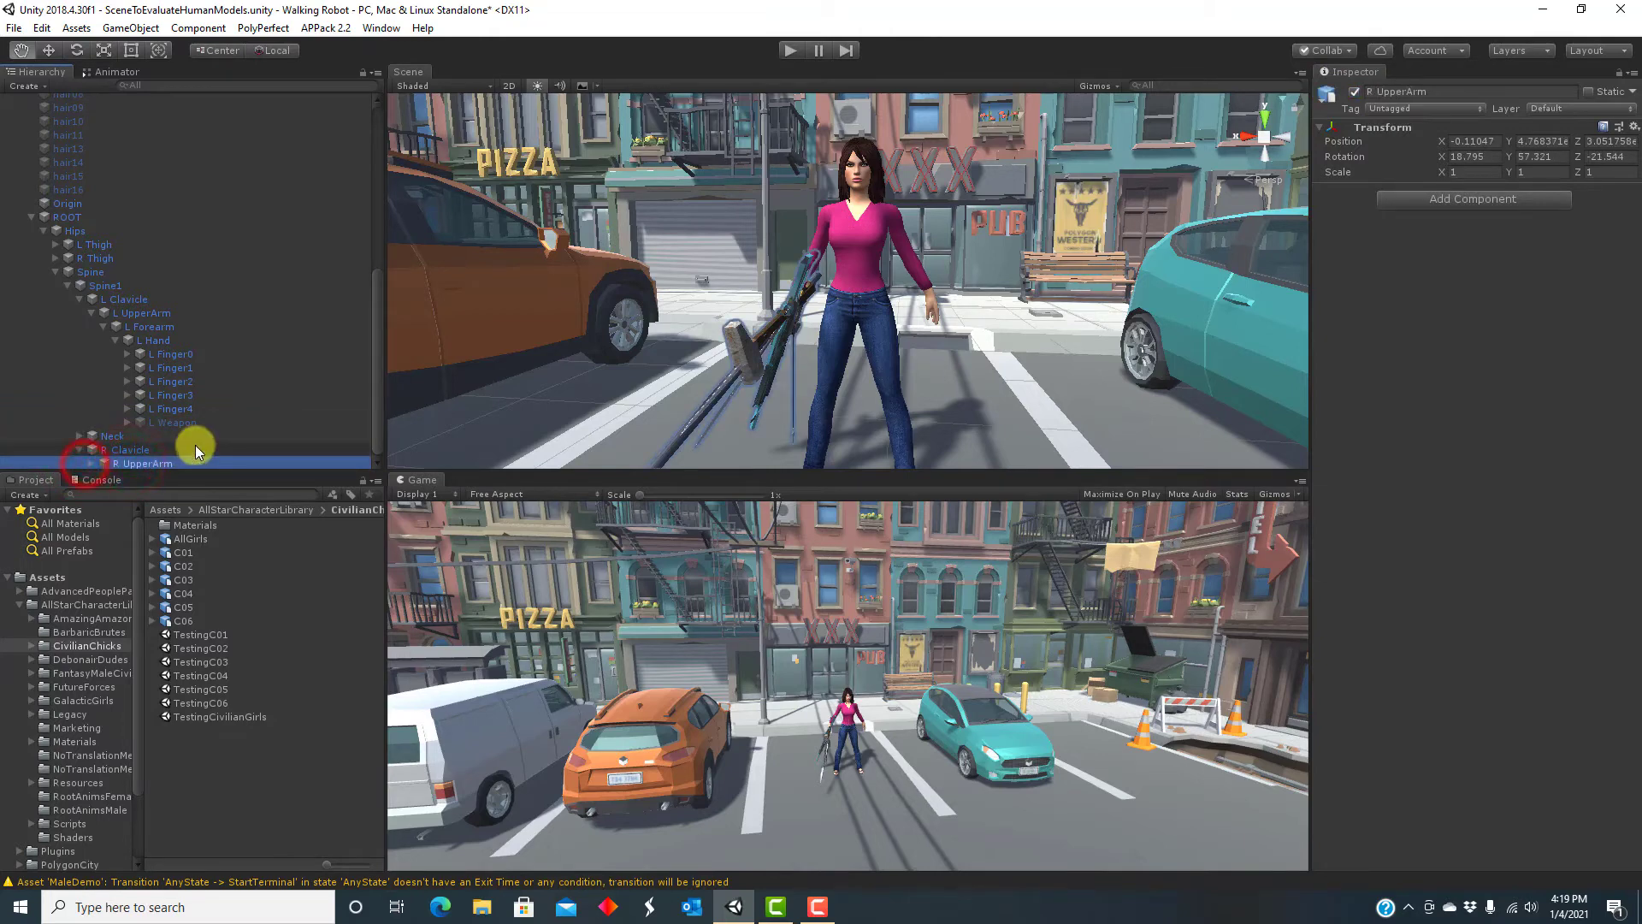
pyautogui.scroll(-1, 89, 464)
pyautogui.click(104, 464)
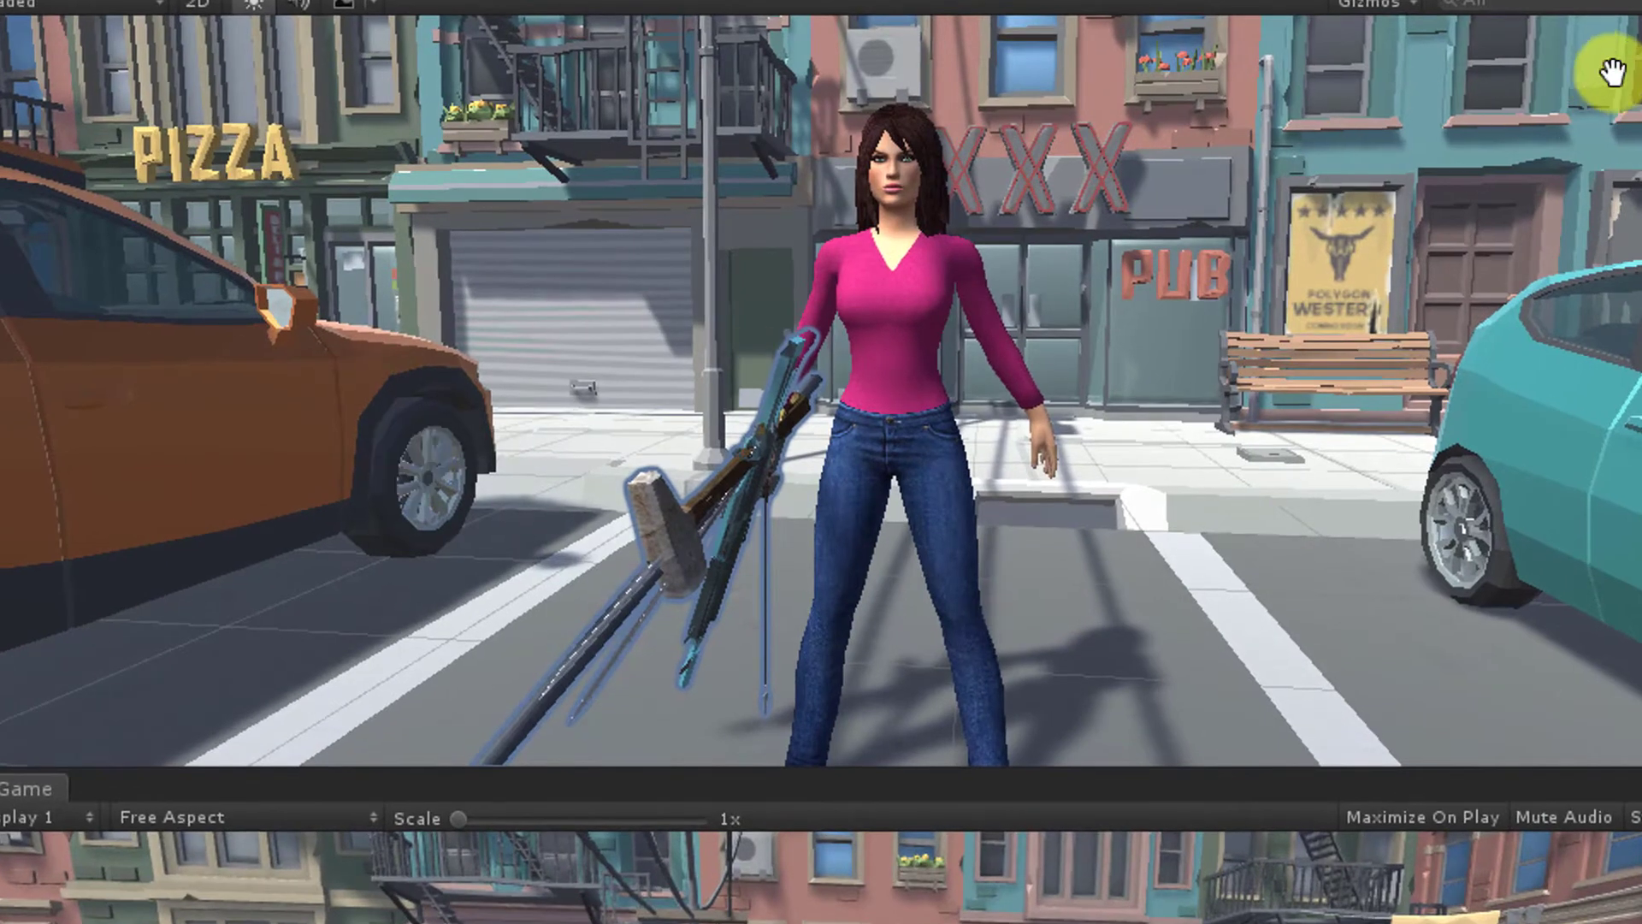
pyautogui.click(1638, 24)
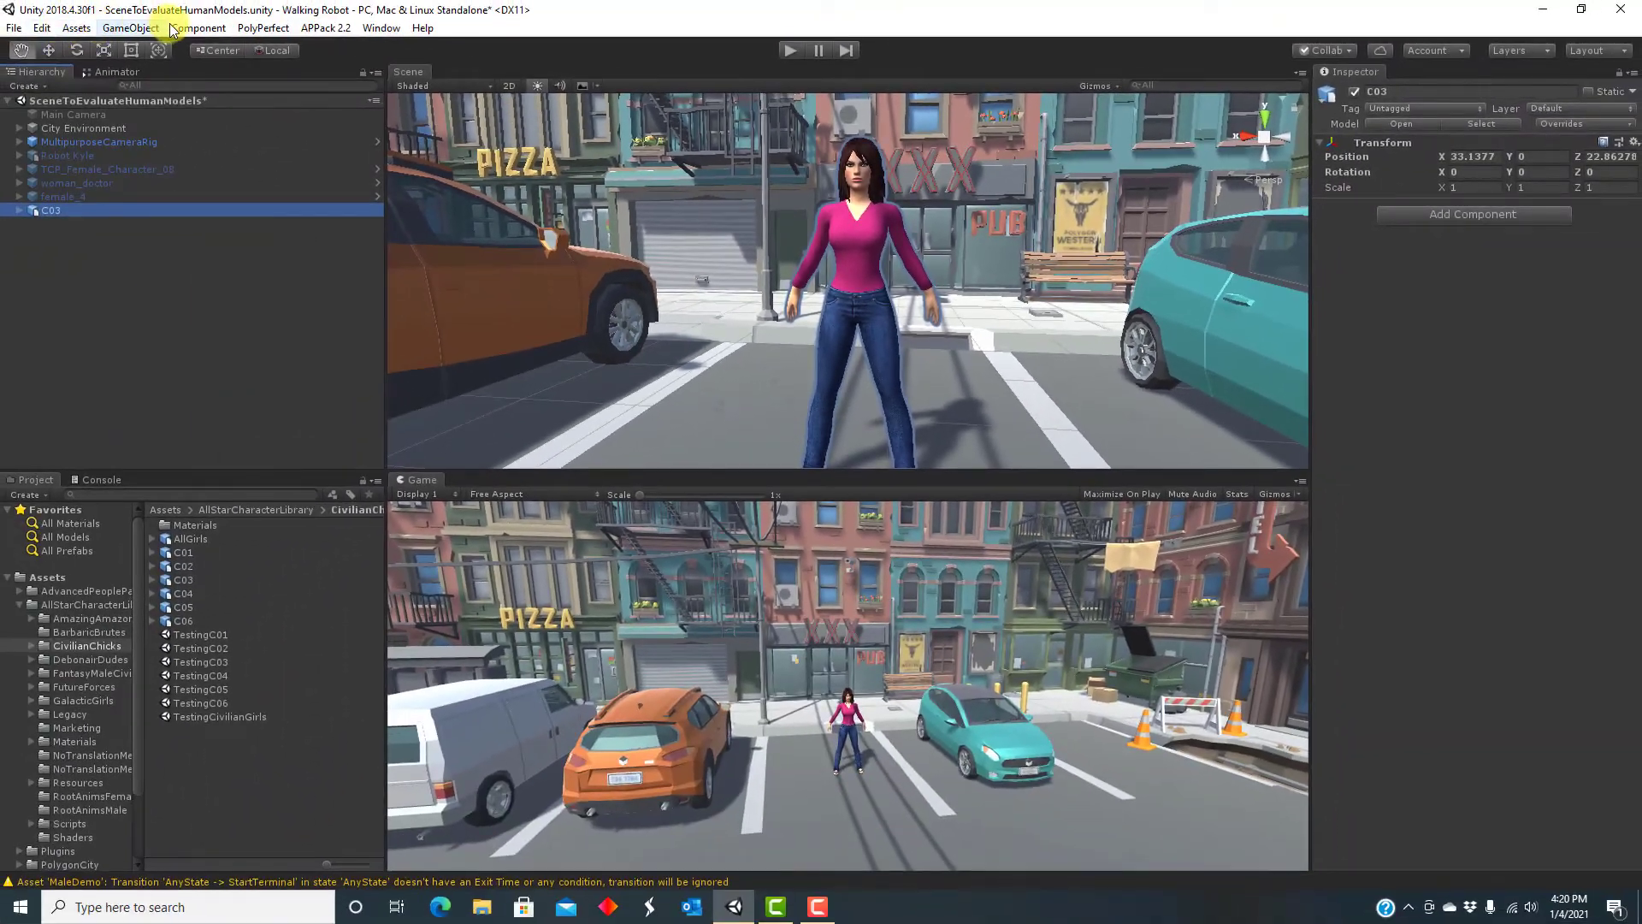
# - Add an Animator component to C03 and assign BaseFemaleAvatar, the source avatar from the model's rig import settings
pyautogui.click(198, 28)
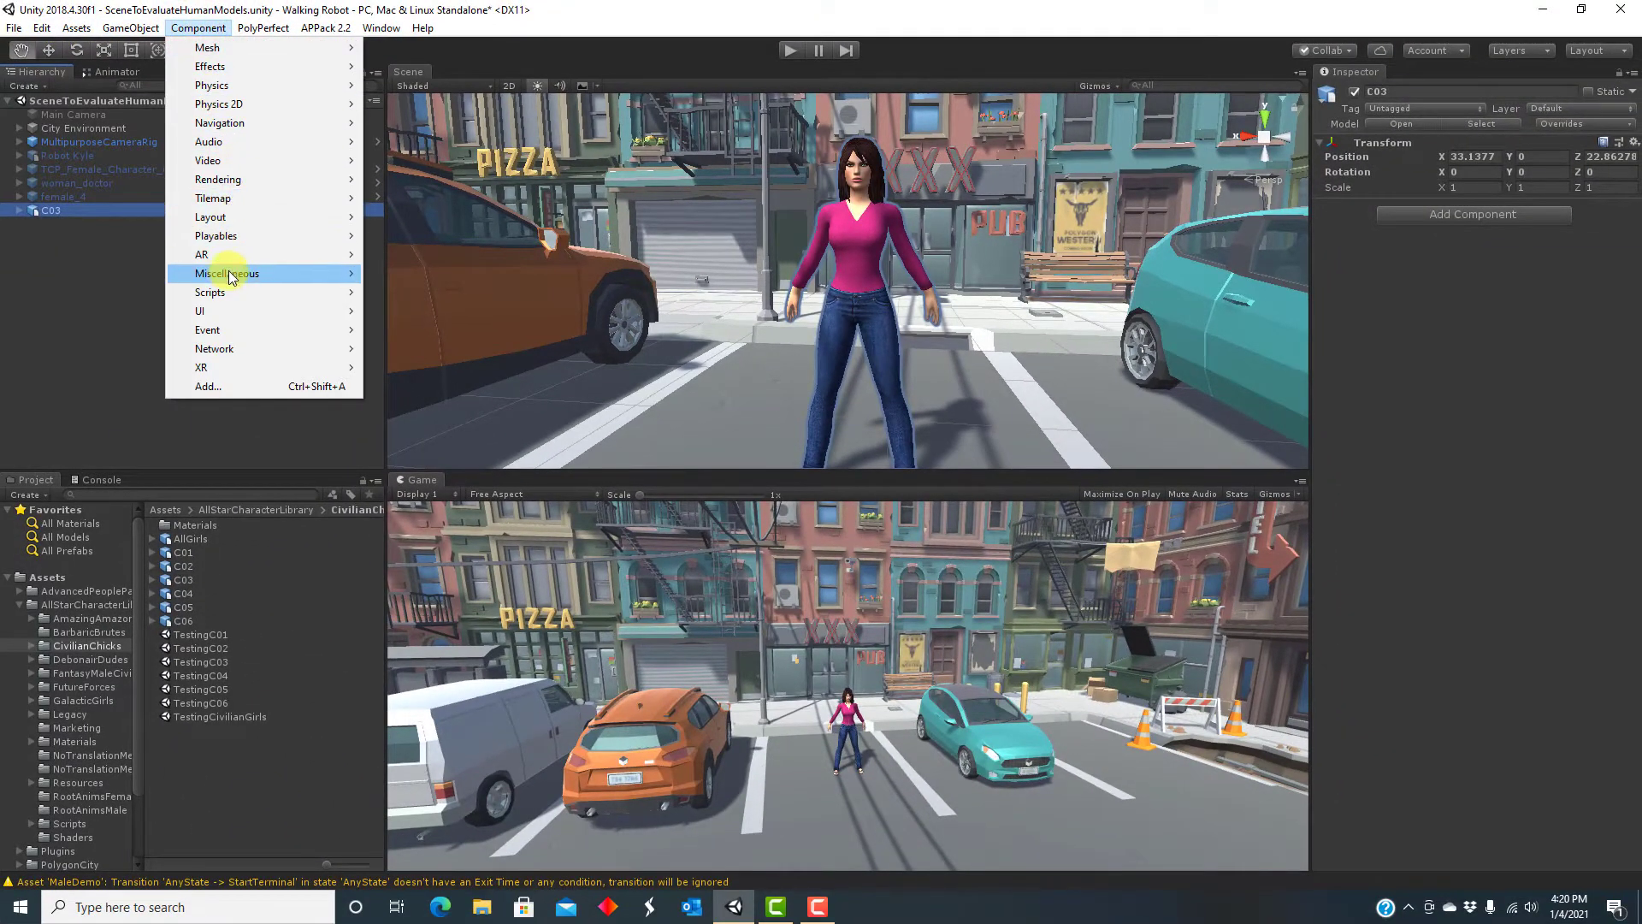
pyautogui.moveTo(231, 274)
pyautogui.click(415, 268)
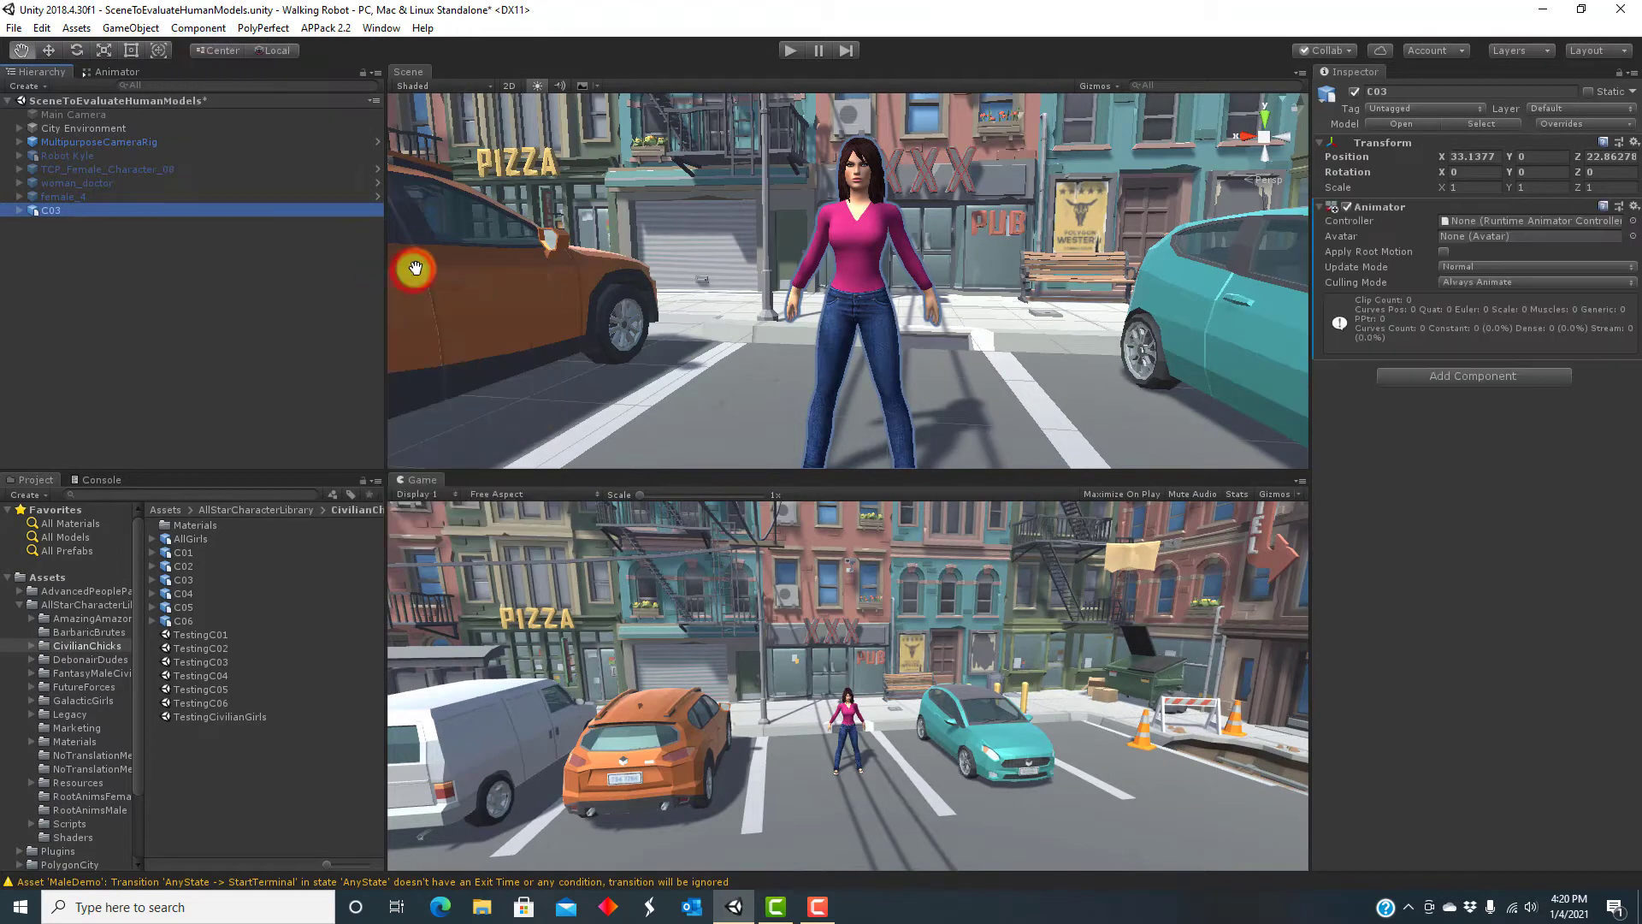
pyautogui.click(181, 580)
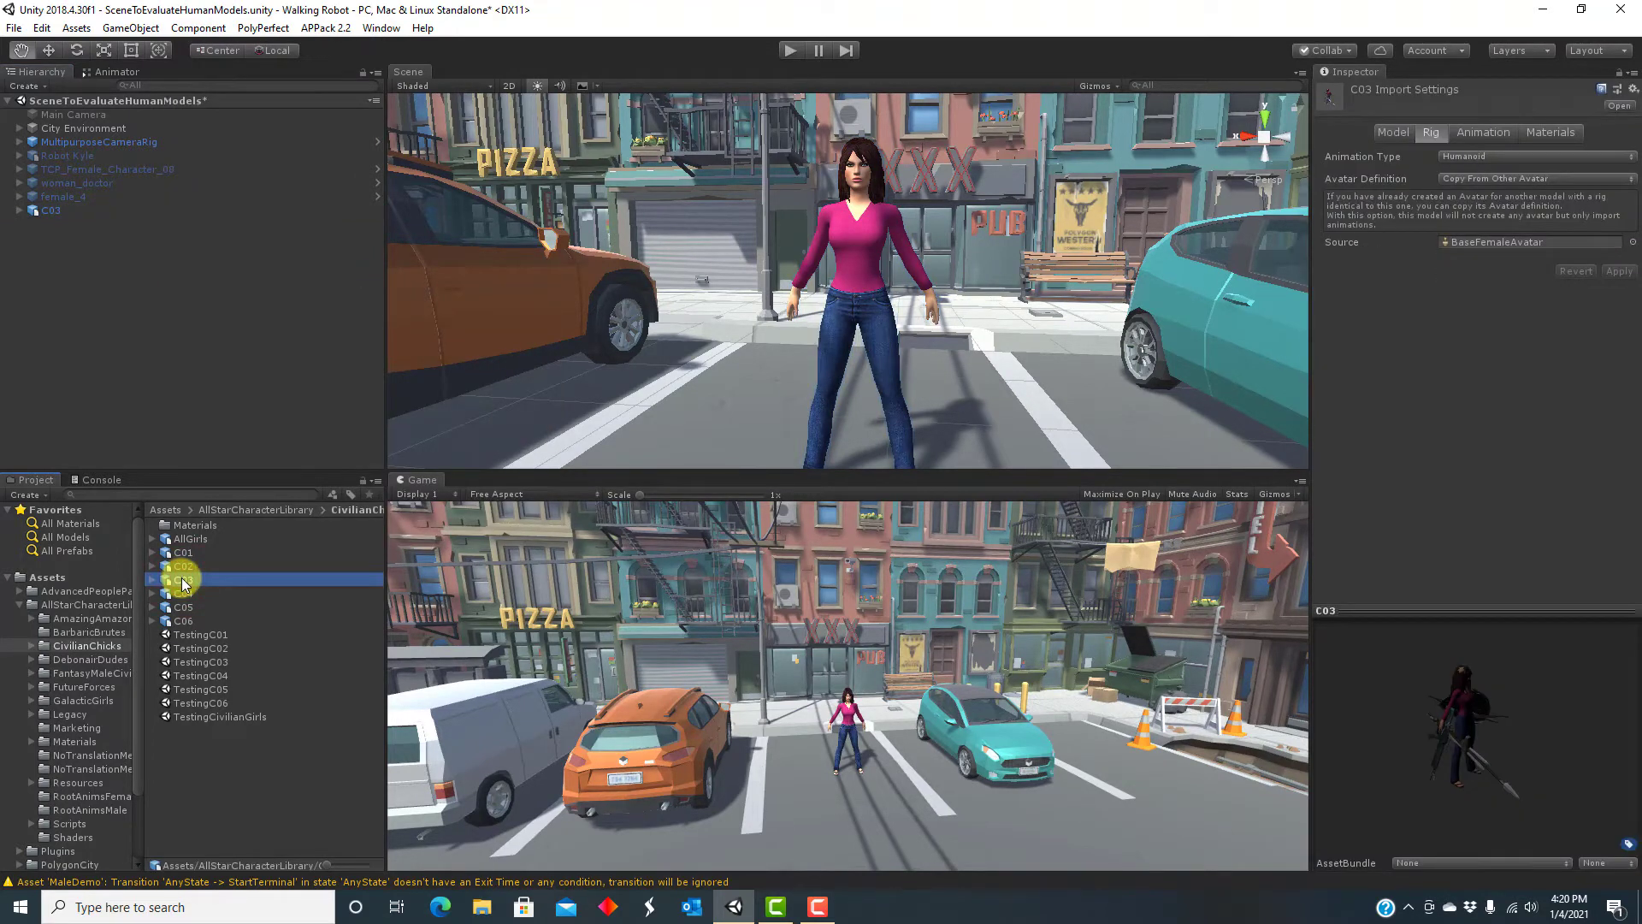
pyautogui.click(1495, 241)
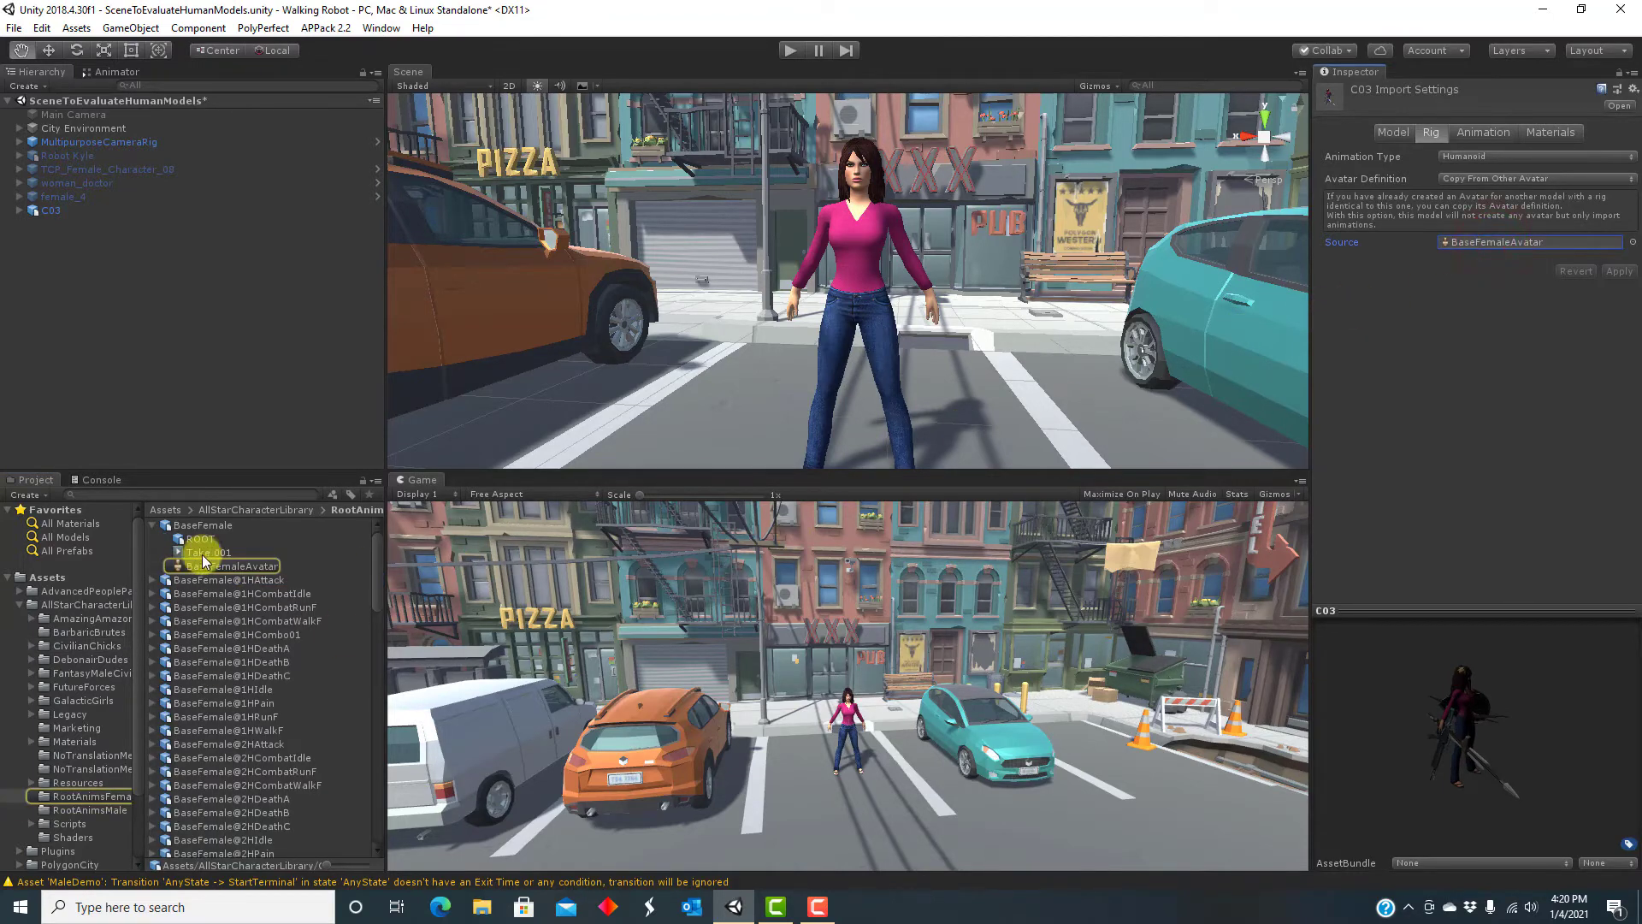
pyautogui.click(51, 211)
pyautogui.moveTo(216, 565); pyautogui.dragTo(1465, 239)
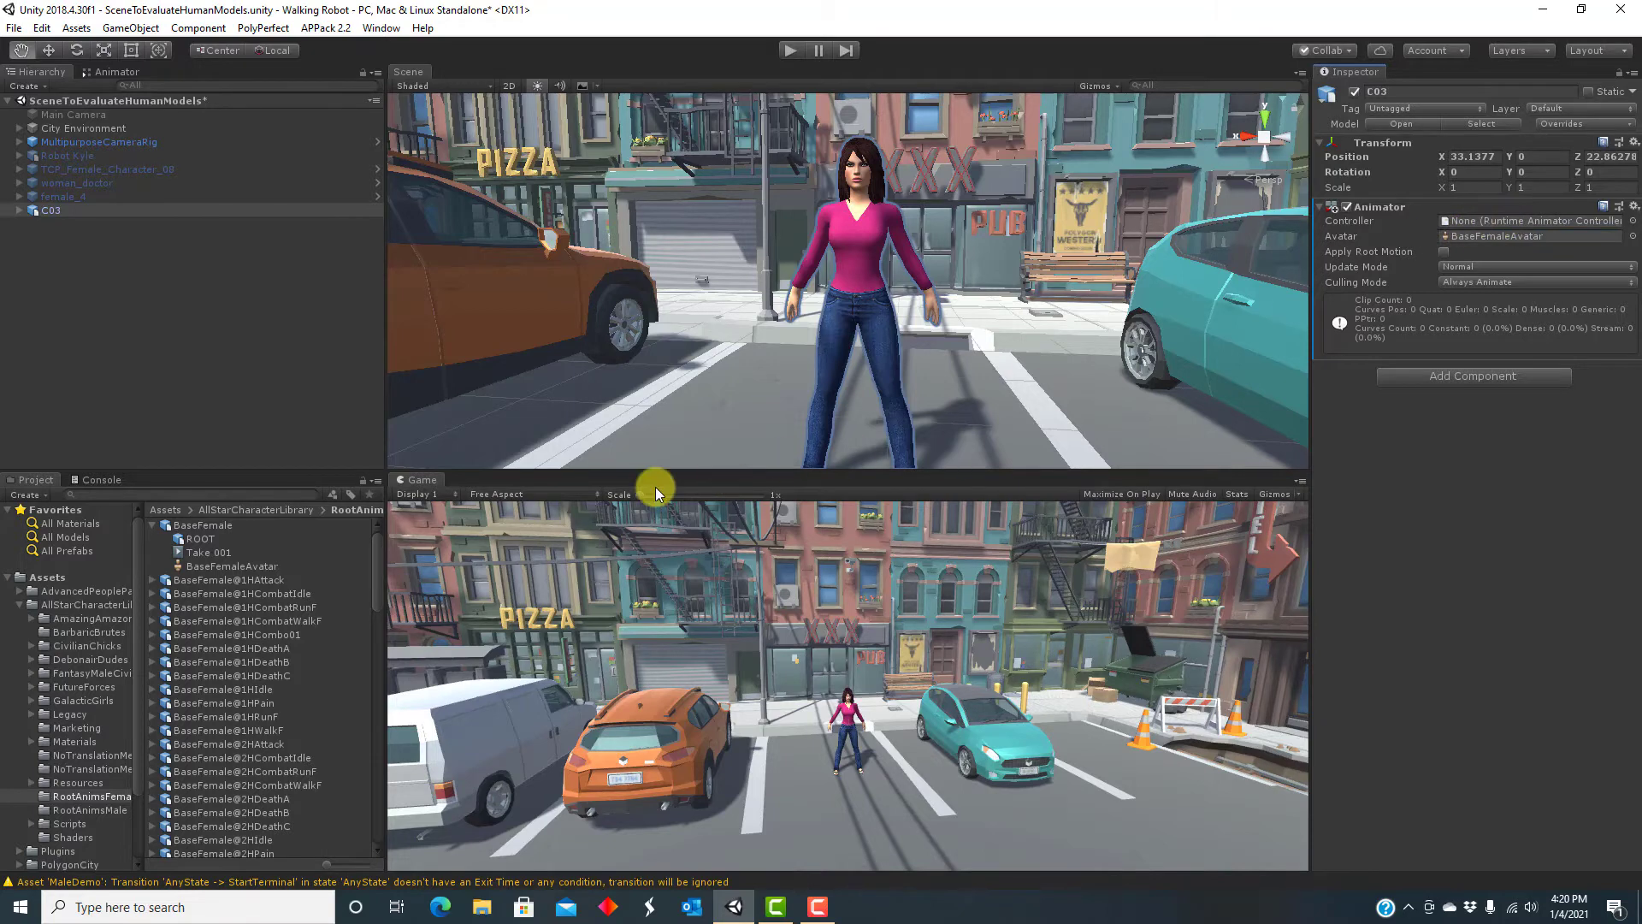
# - Search the project for robot assets, then give C03 the Robot Controller, Apply Root Motion and the RobotWalkScript
pyautogui.click(193, 496)
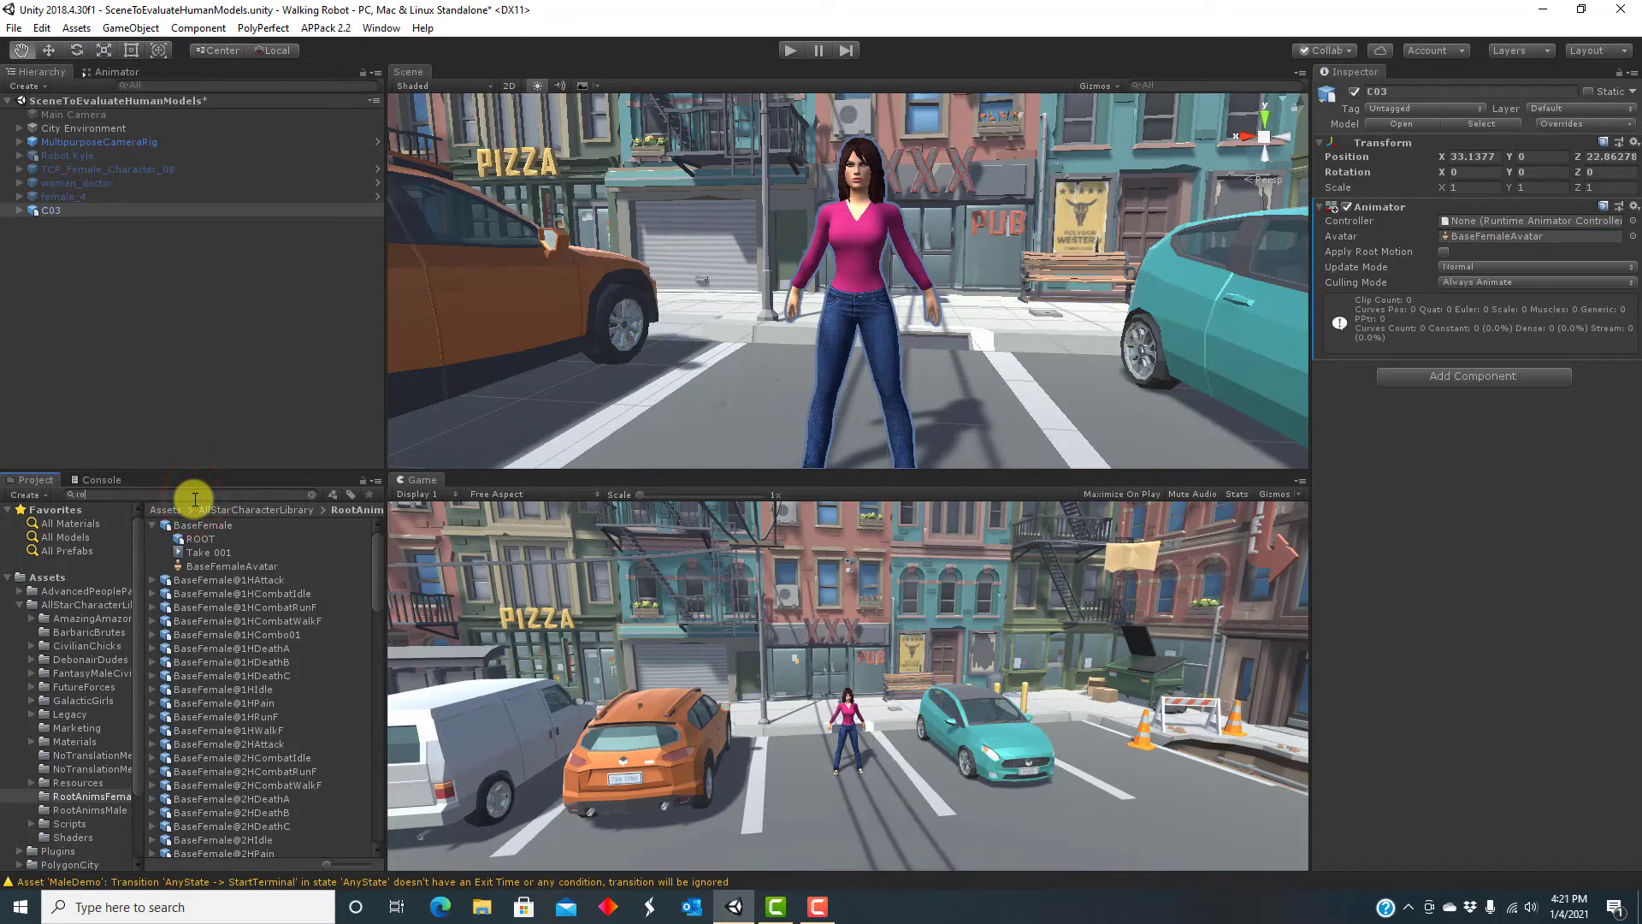
pyautogui.moveTo(214, 539); pyautogui.dragTo(1531, 223)
pyautogui.click(1444, 252)
# - Set the MultipurposeCameraRig's Auto Cam target to C03 and save the scene
pyautogui.click(96, 144)
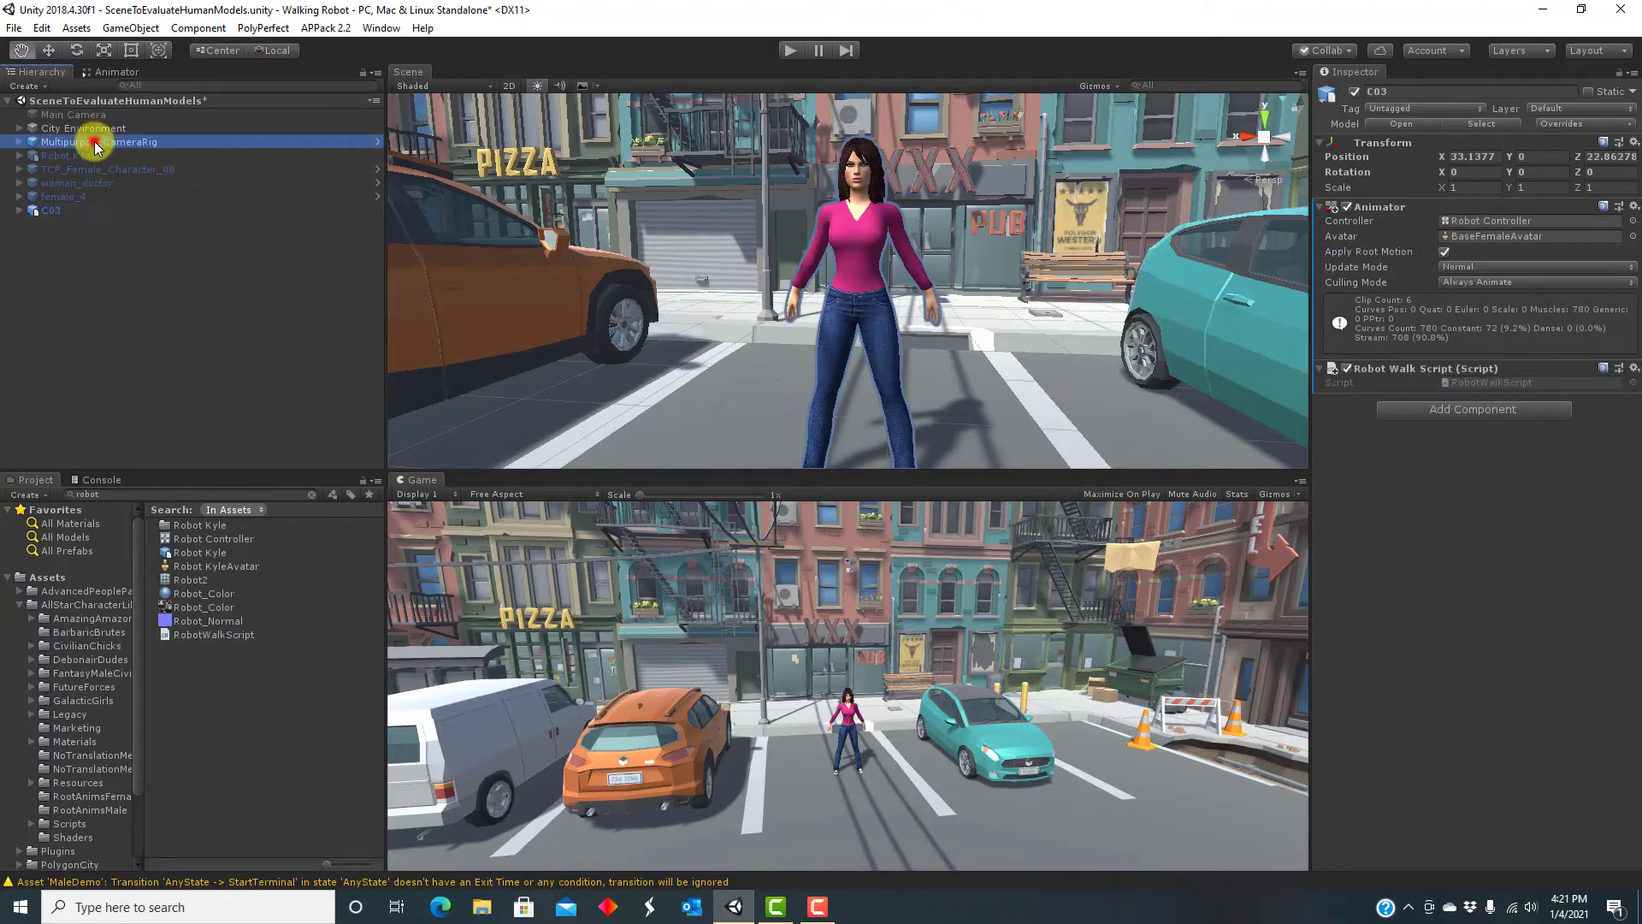
pyautogui.moveTo(44, 209); pyautogui.dragTo(1485, 541)
pyautogui.hotkey('ctrl', 's')
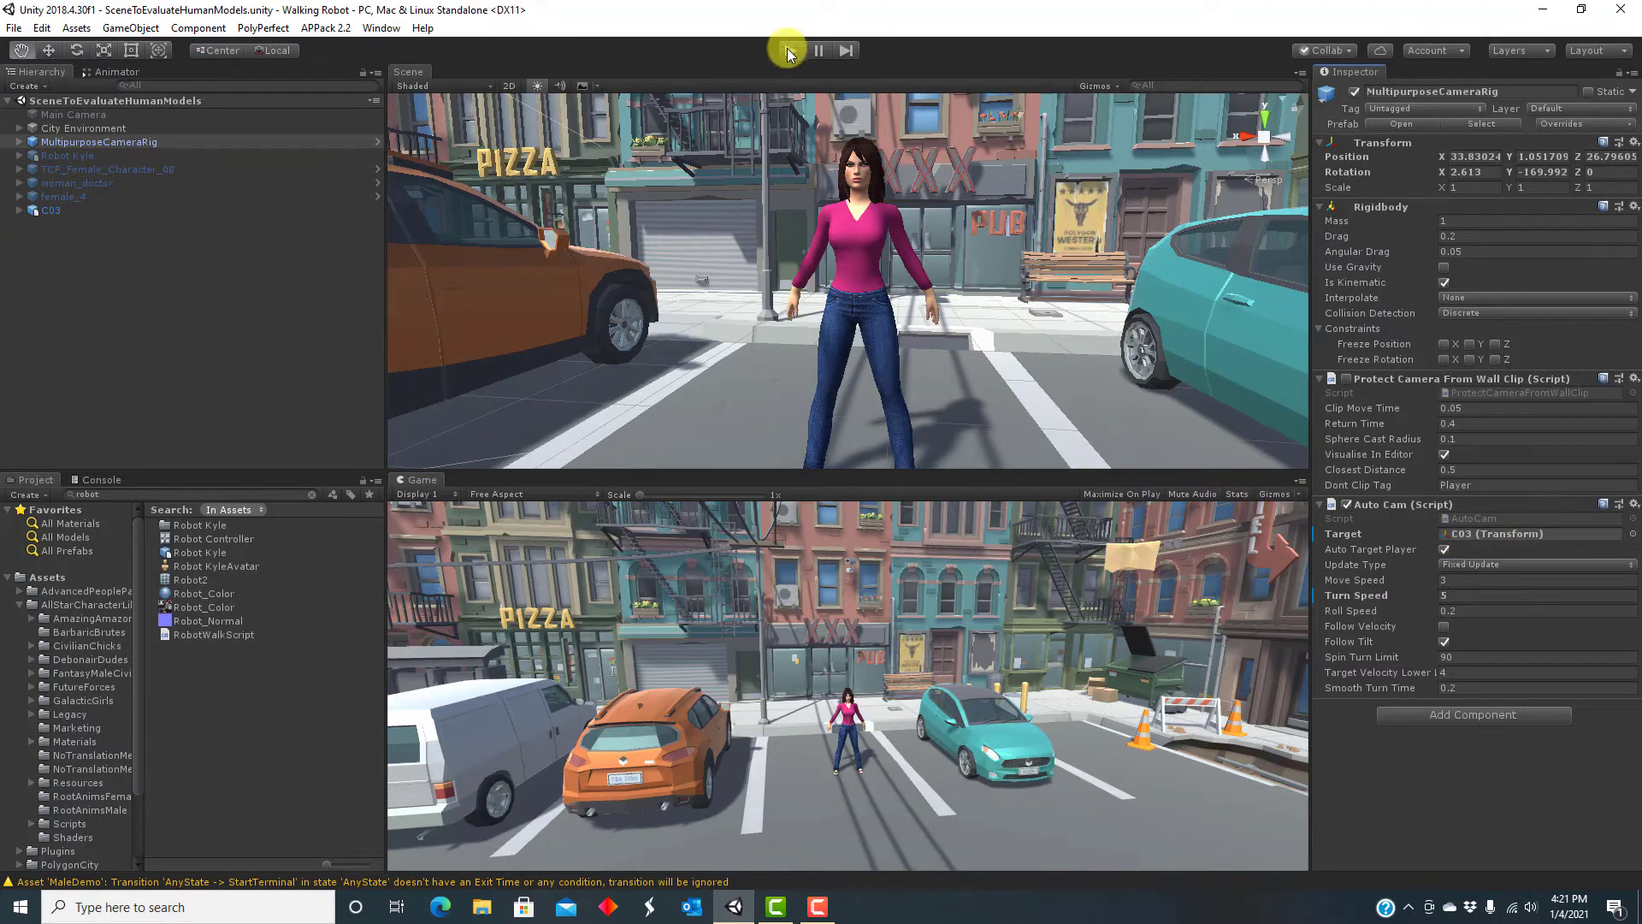
# - Run the scene to watch C03 walk through the city, and stop play mode
pyautogui.click(789, 51)
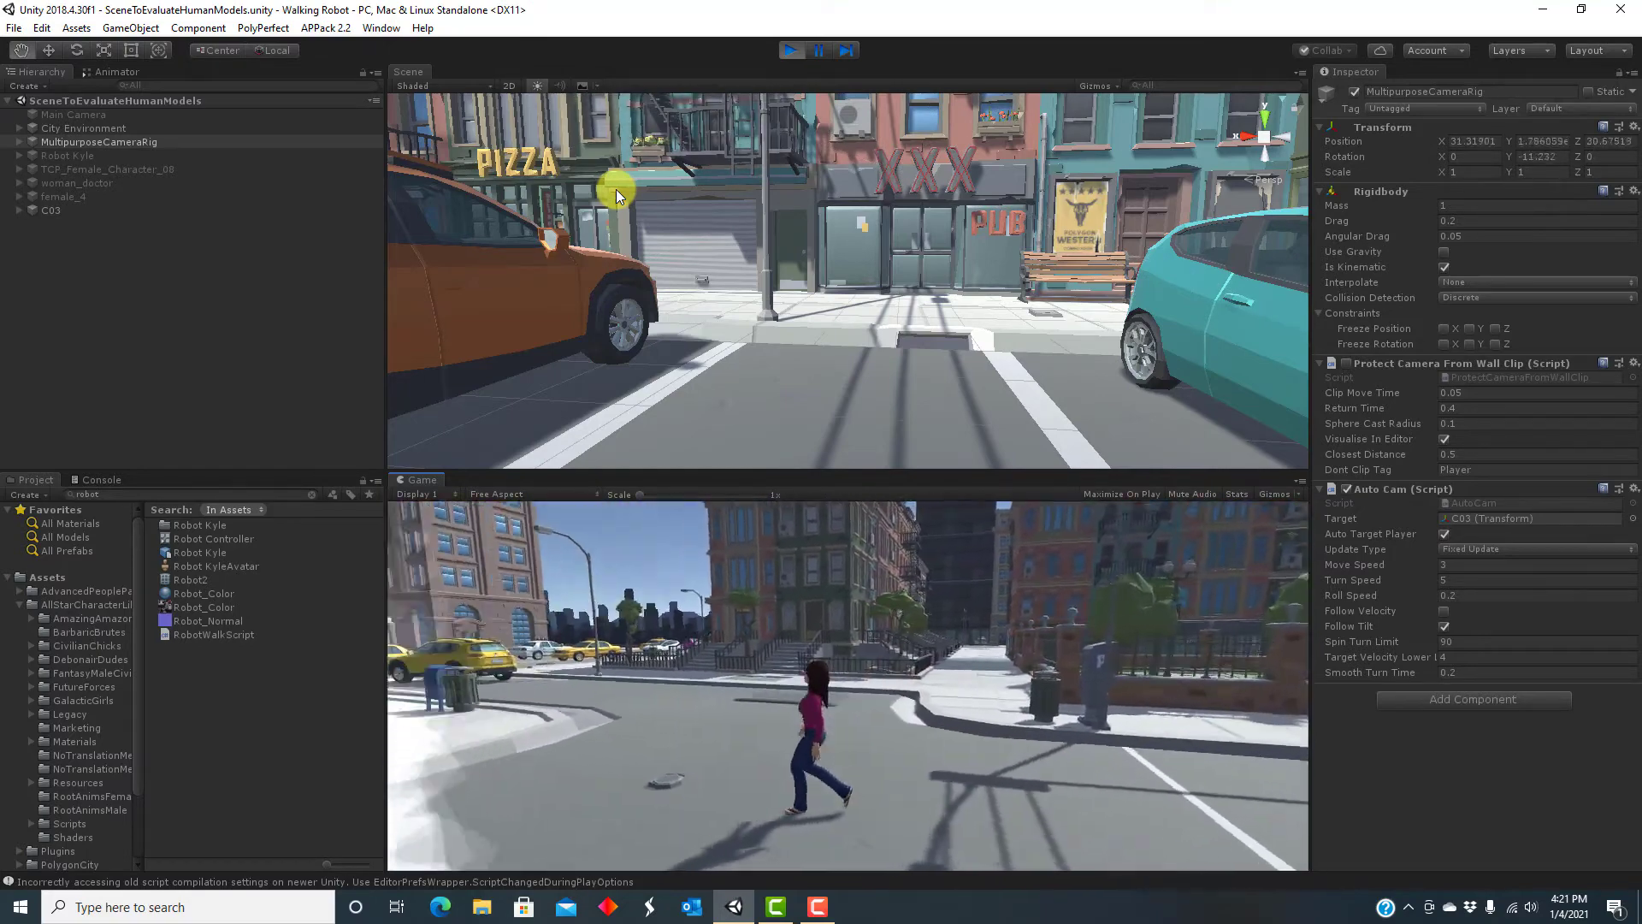
pyautogui.click(789, 52)
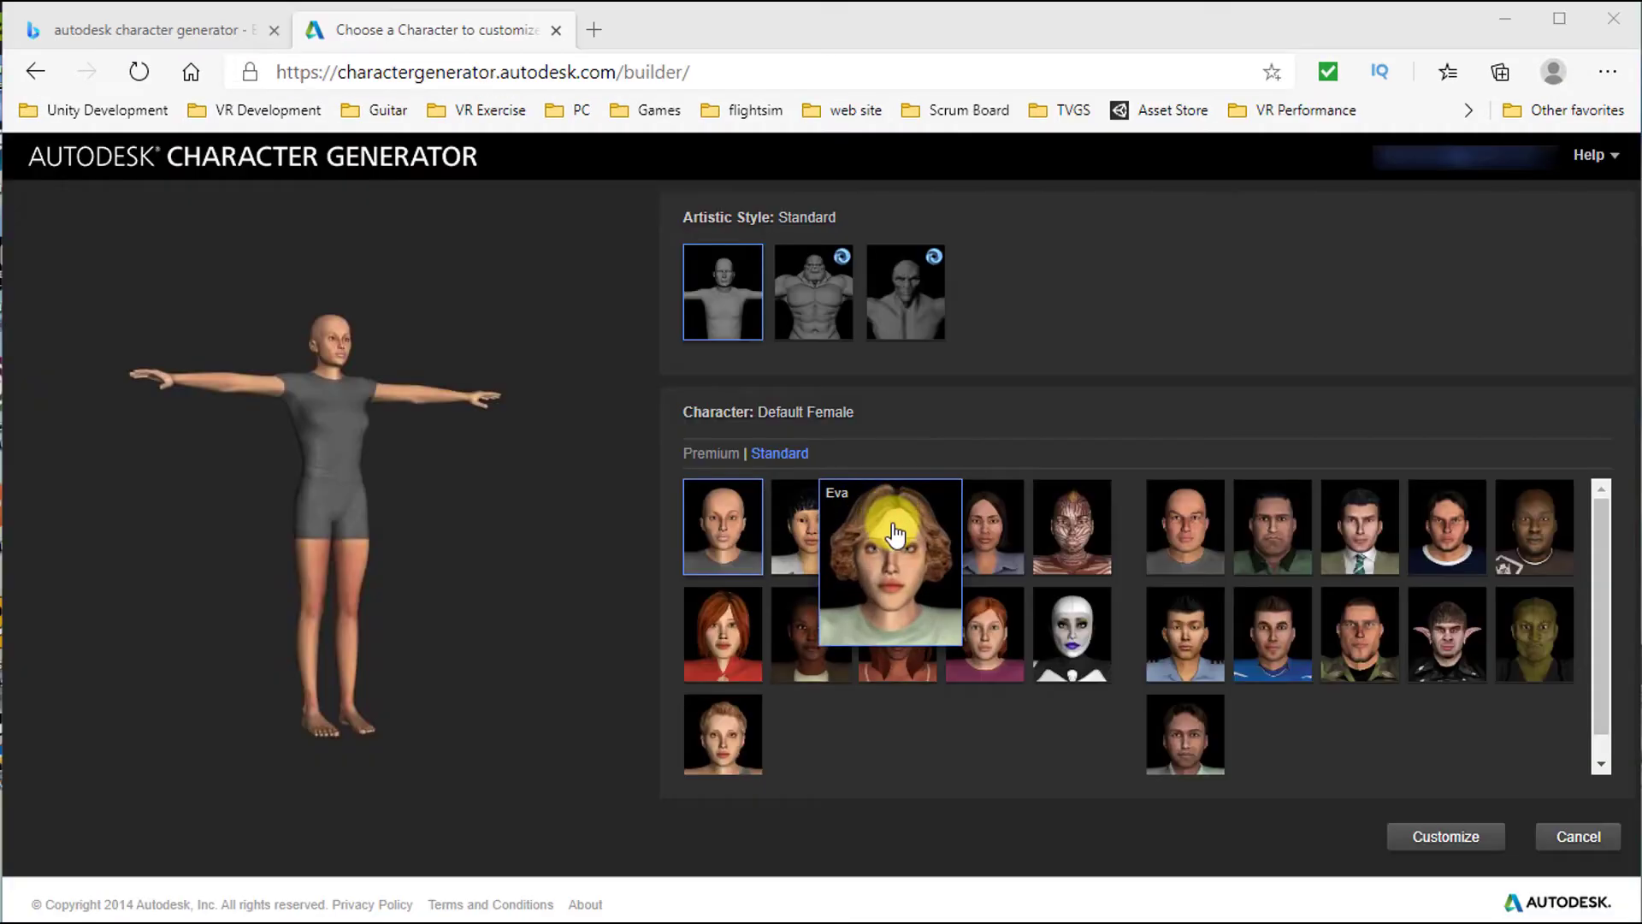
# - Choose the standard female character Eva and open her for customization
pyautogui.click(894, 530)
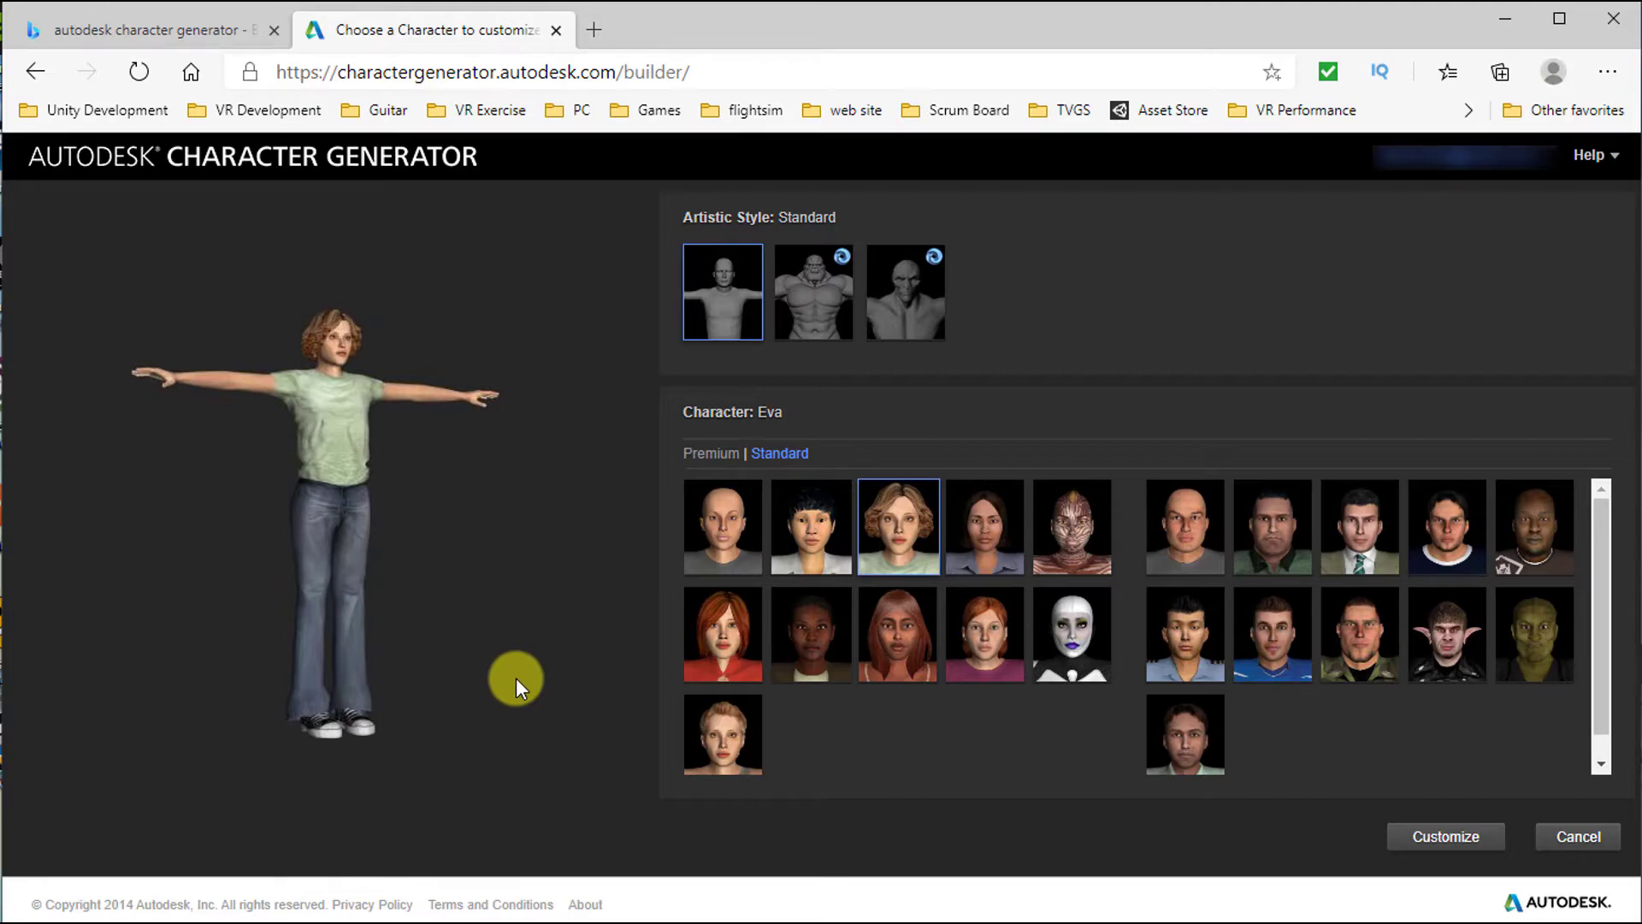
pyautogui.click(1429, 835)
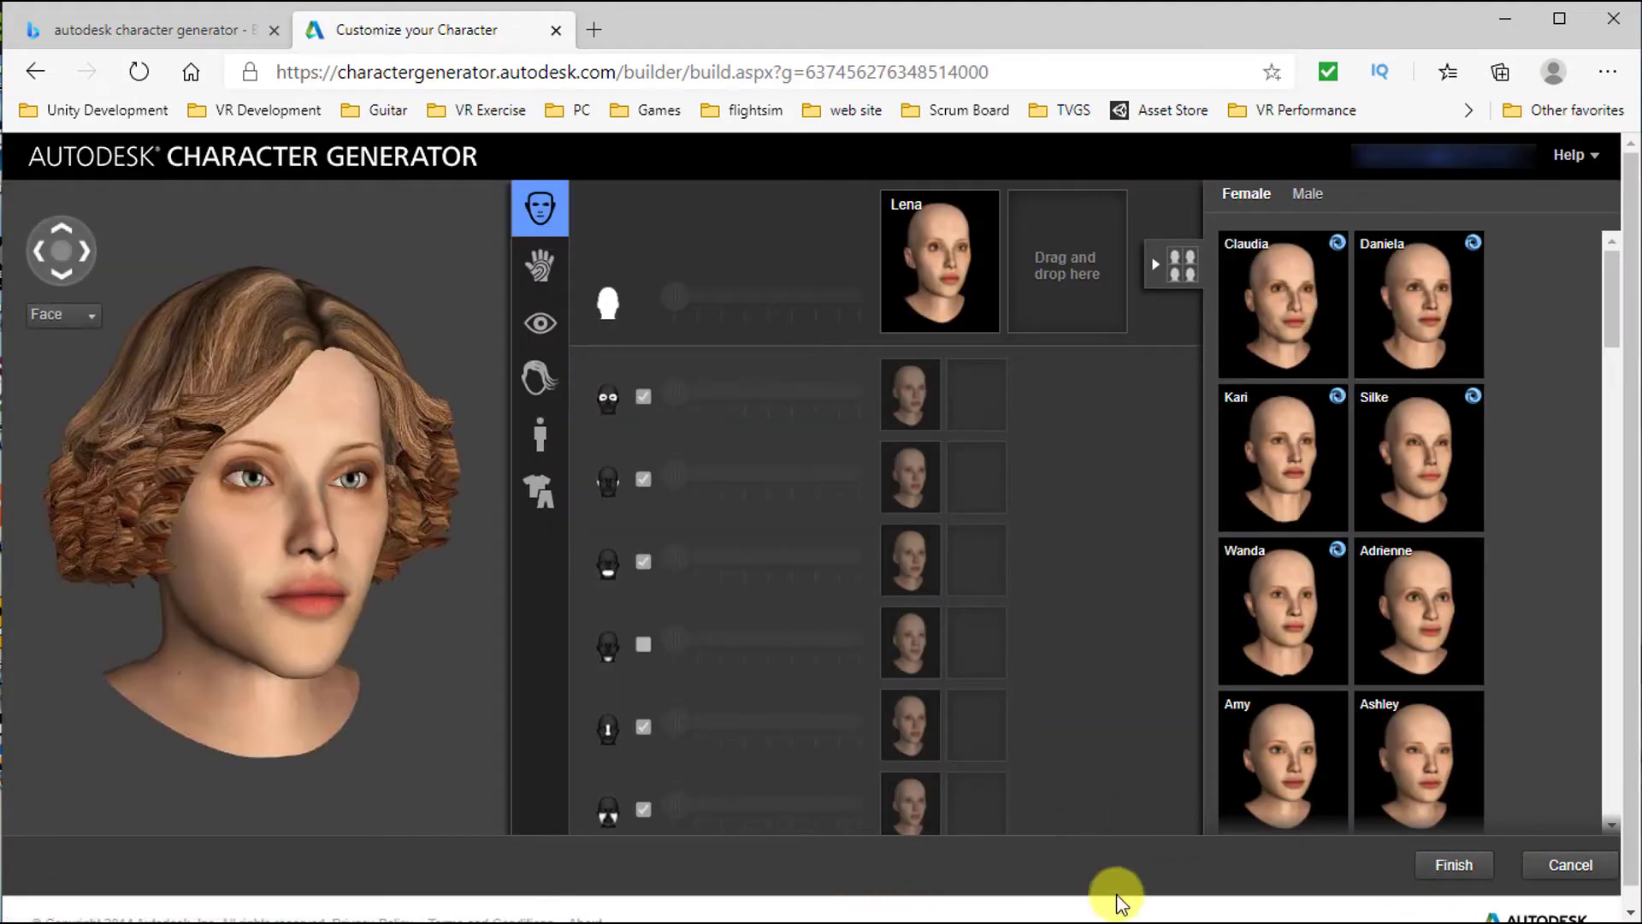
# - Look through the available face, skin, eye color, hair and body options for the character
pyautogui.moveTo(1613, 324); pyautogui.dragTo(1602, 513)
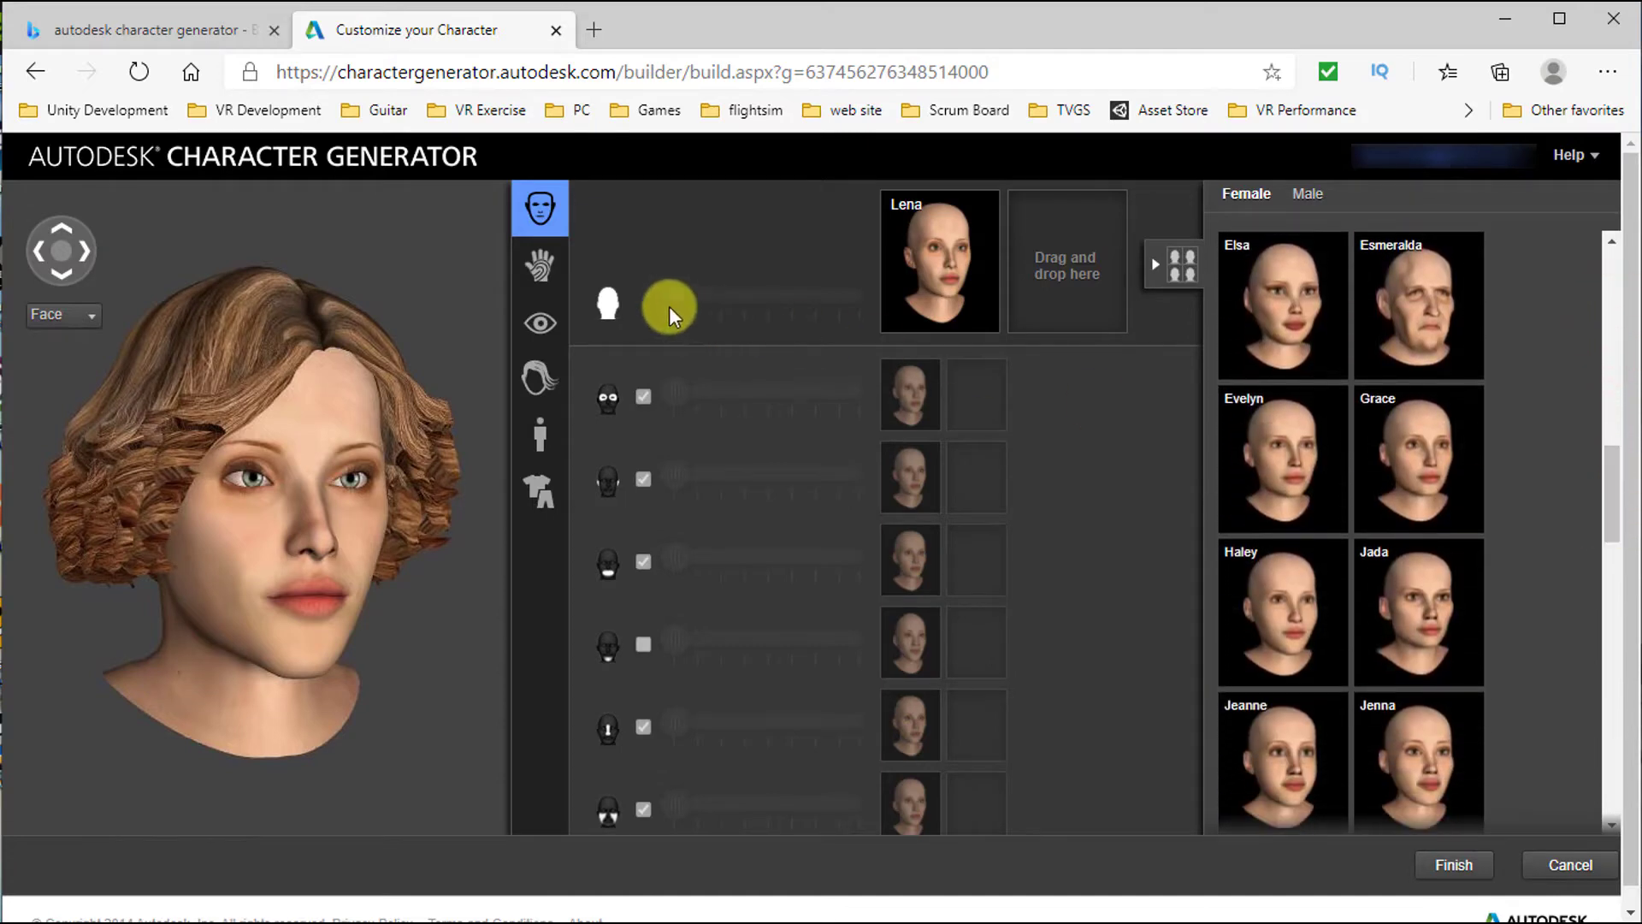
pyautogui.click(541, 278)
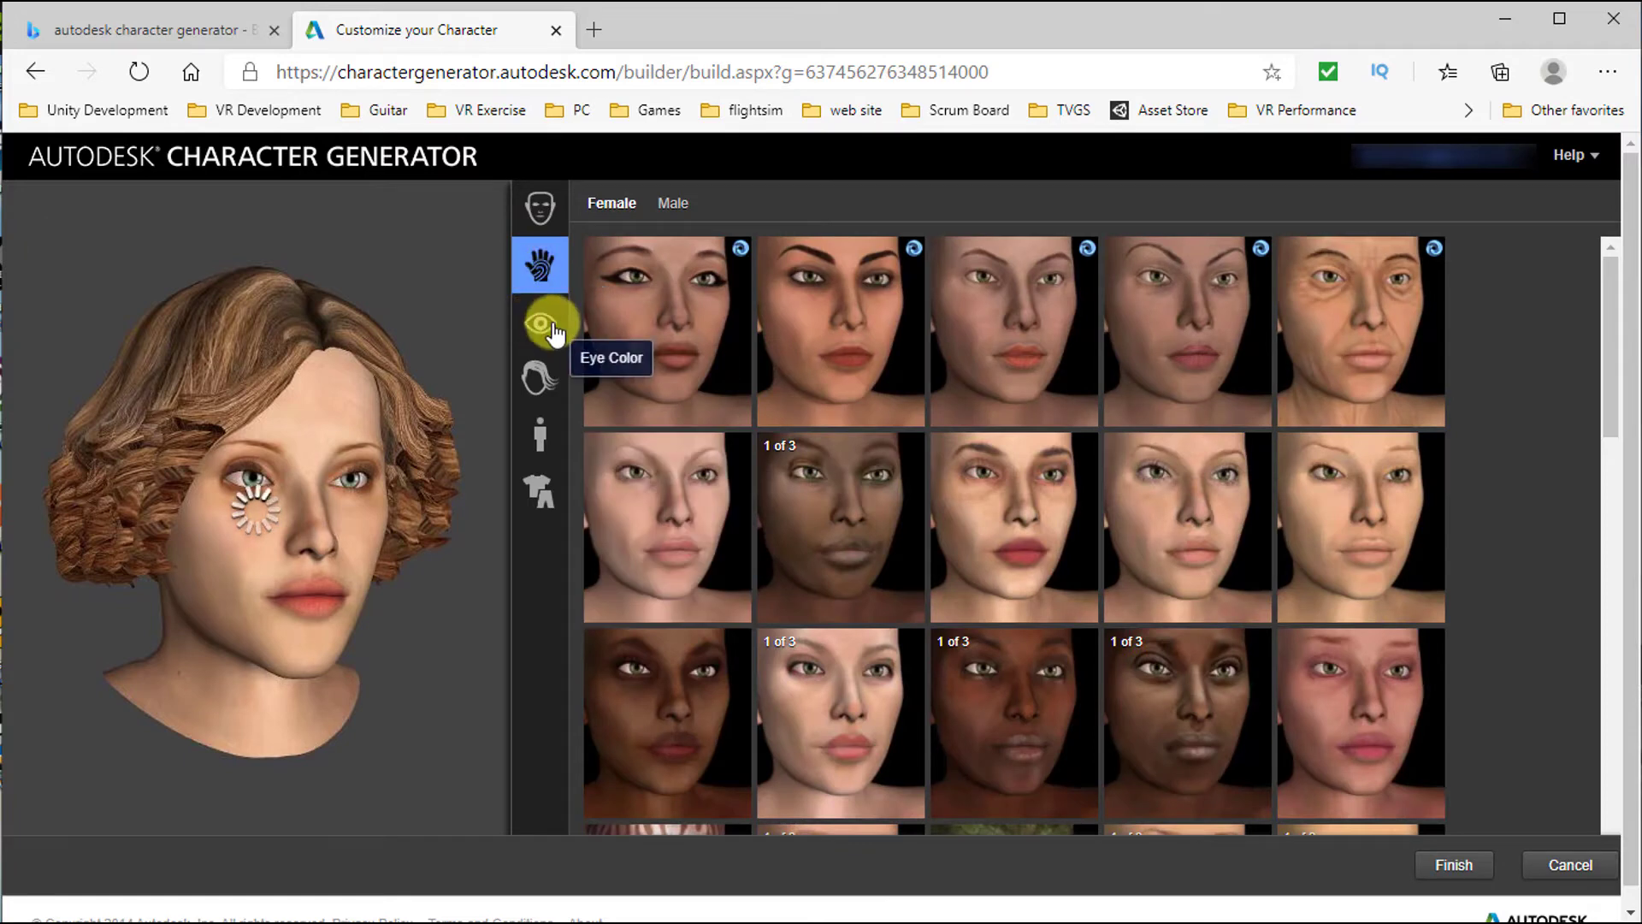
pyautogui.click(550, 327)
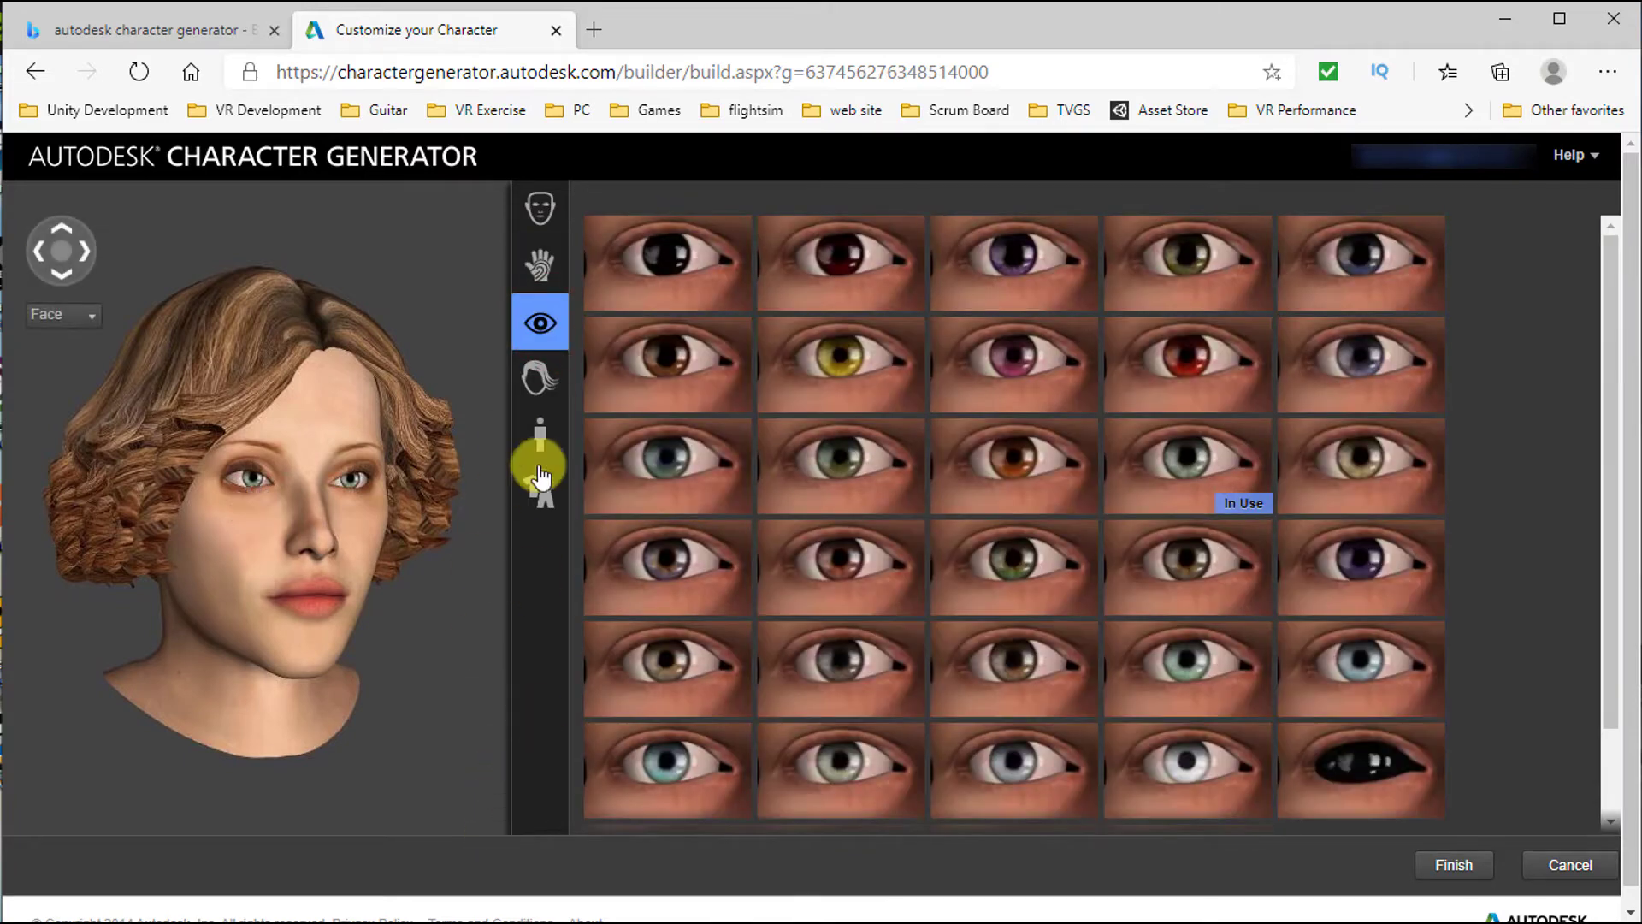
pyautogui.click(540, 377)
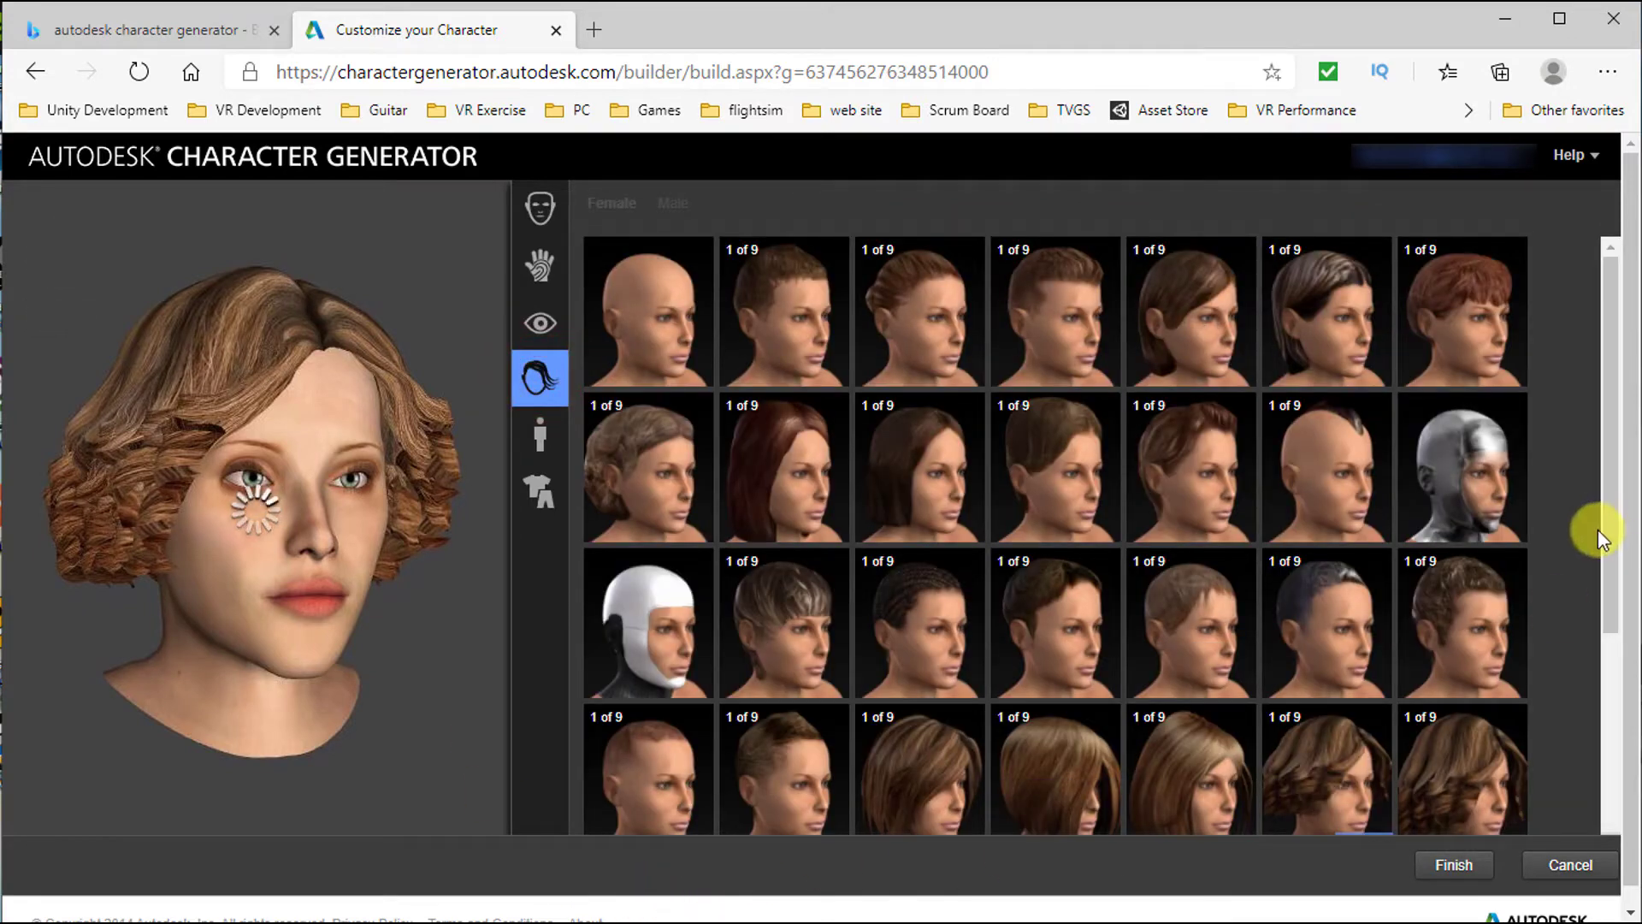
pyautogui.moveTo(1608, 532); pyautogui.dragTo(1598, 725)
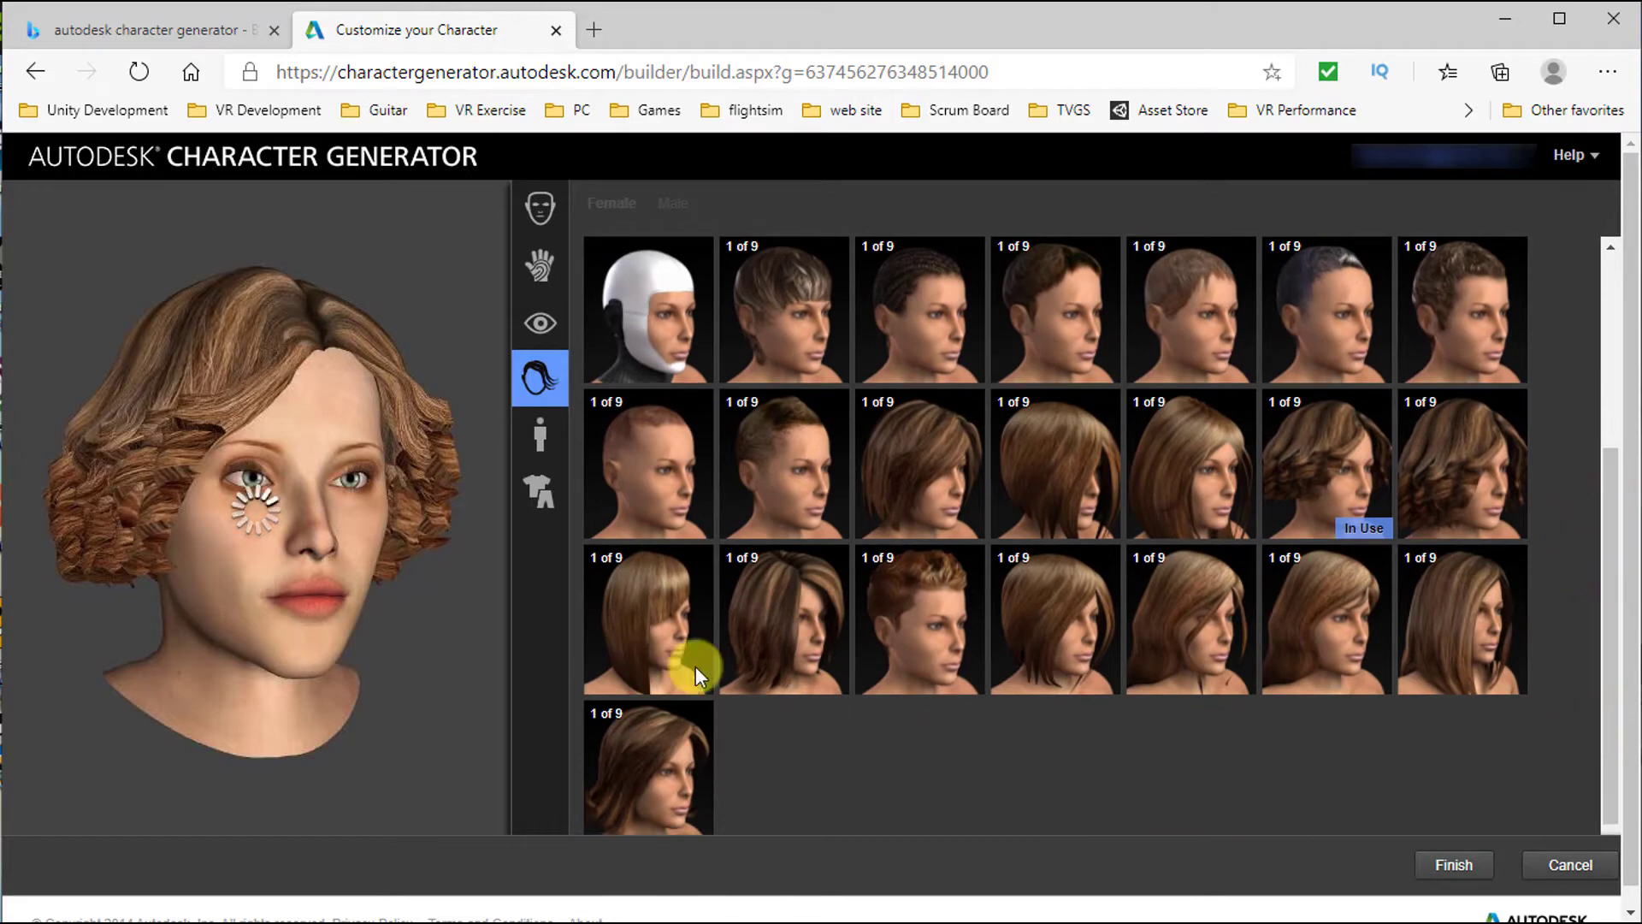
pyautogui.click(540, 441)
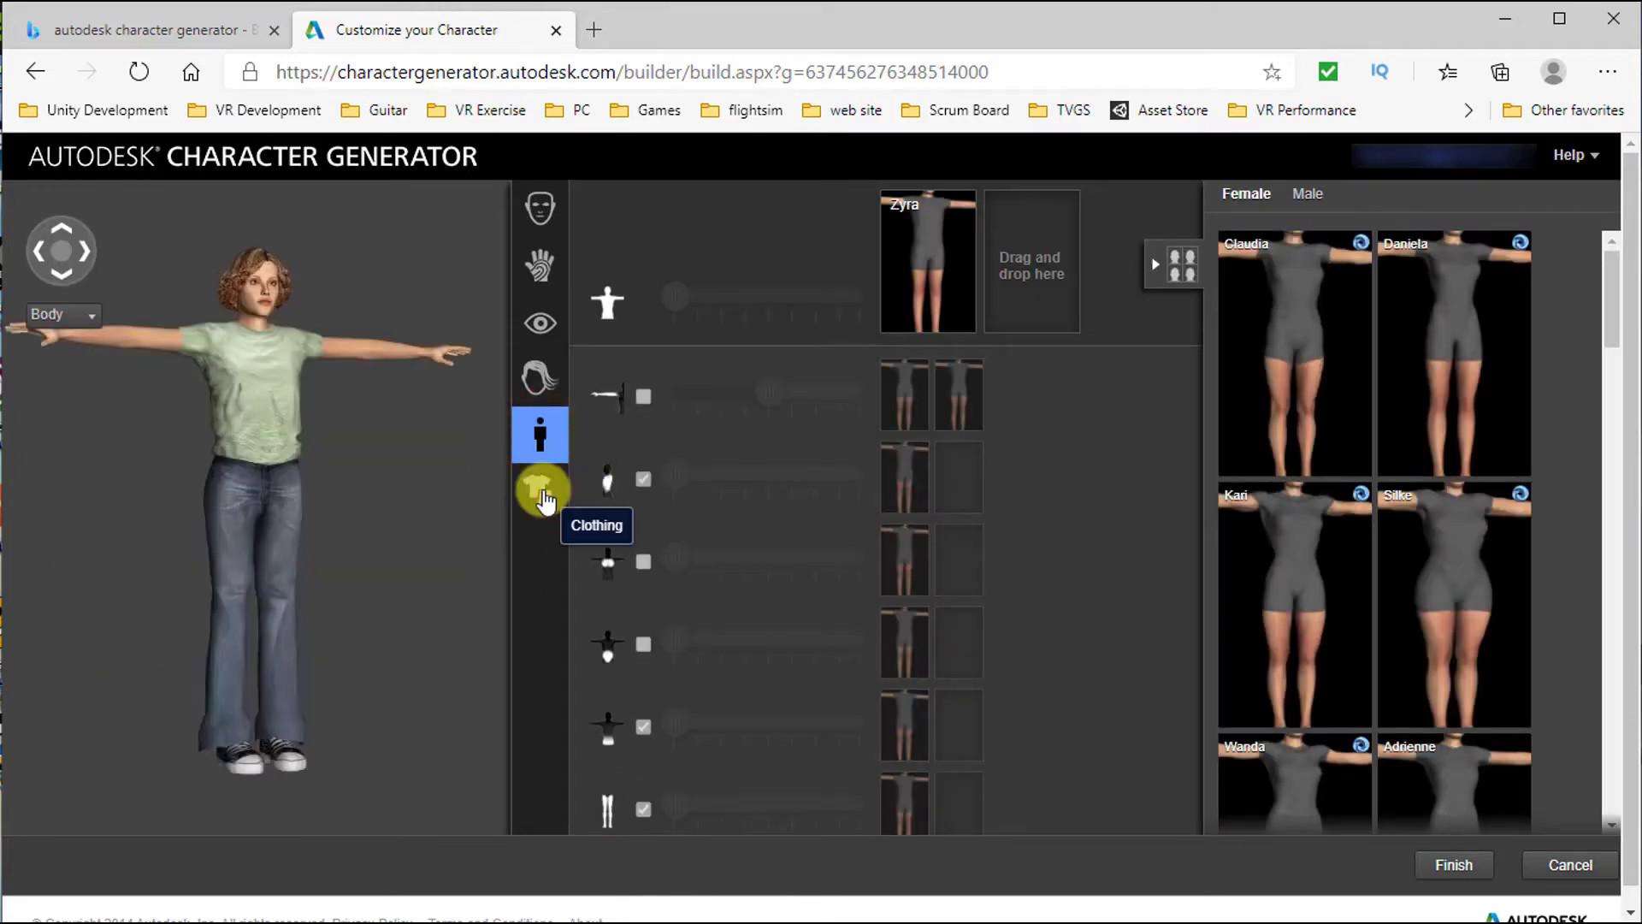
# - Dress the character in the black long-sleeved top, blue camouflage pants and black boots, and save the finished design as FemaleCasual5
pyautogui.click(540, 489)
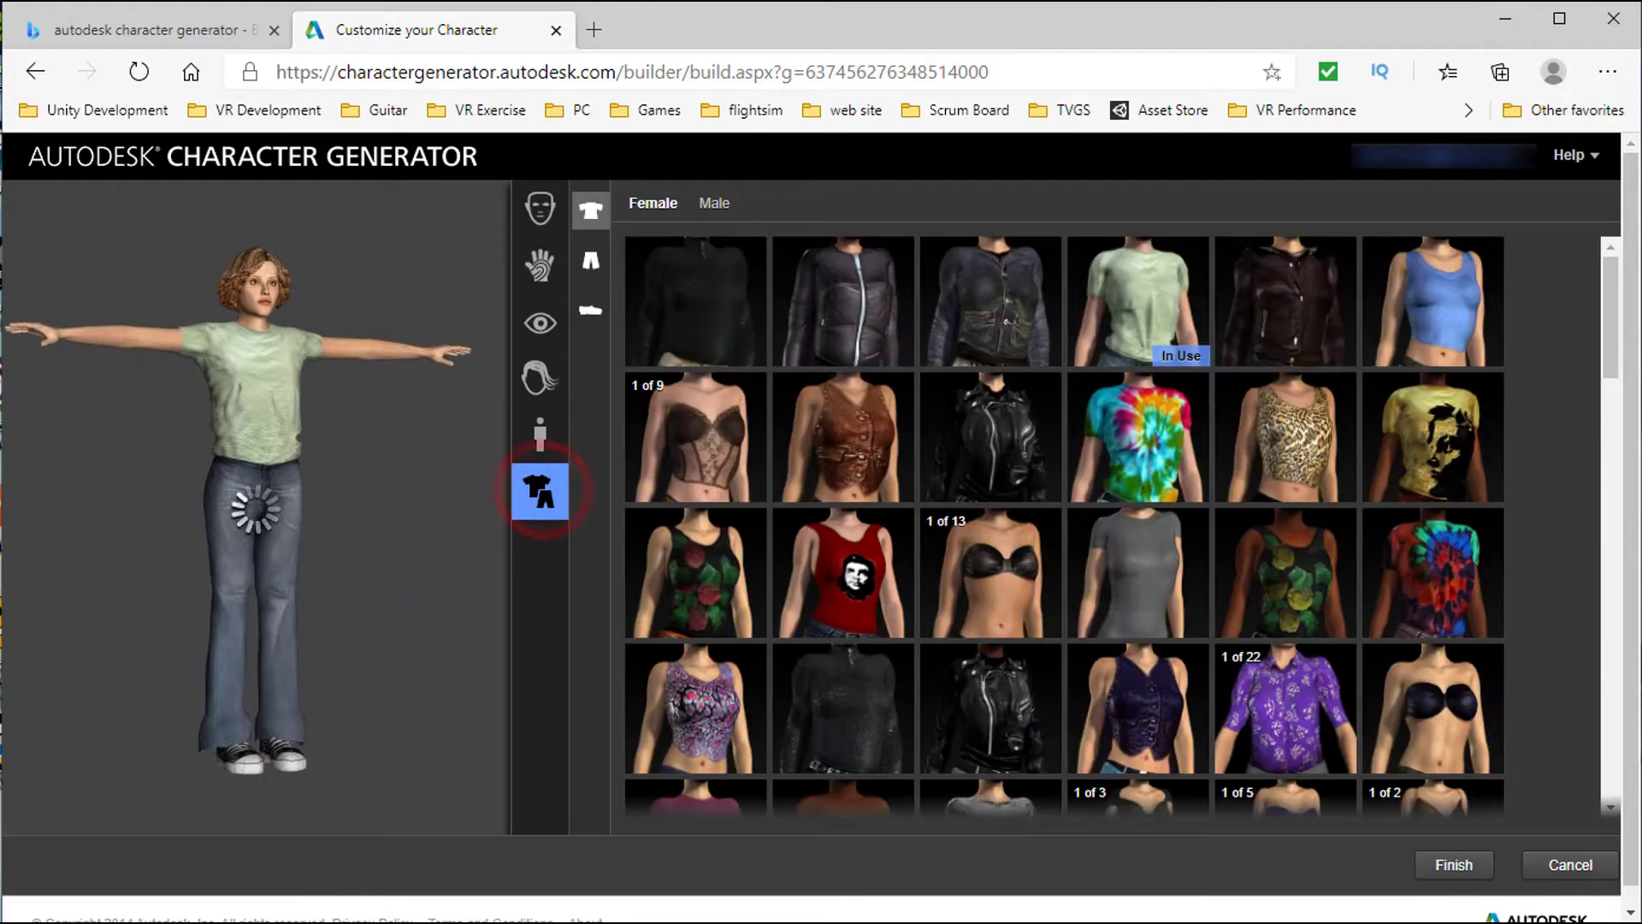
pyautogui.moveTo(1610, 310)
pyautogui.mouseDown()
pyautogui.moveTo(1612, 650)
pyautogui.moveTo(1632, 727)
pyautogui.moveTo(1625, 311)
pyautogui.mouseUp()
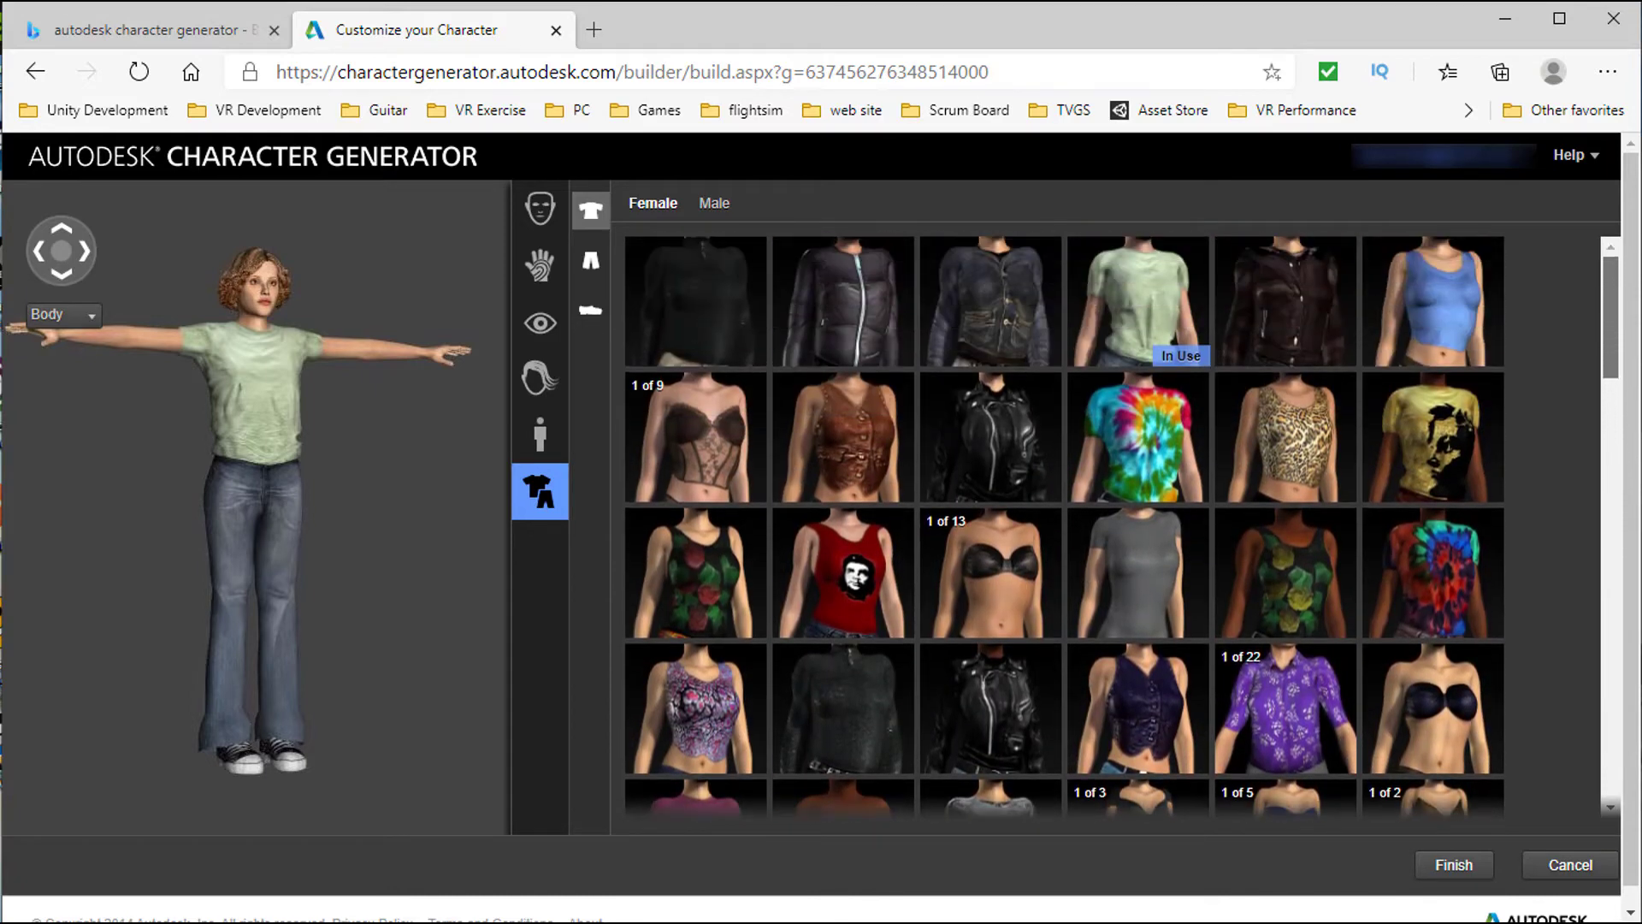
pyautogui.click(689, 321)
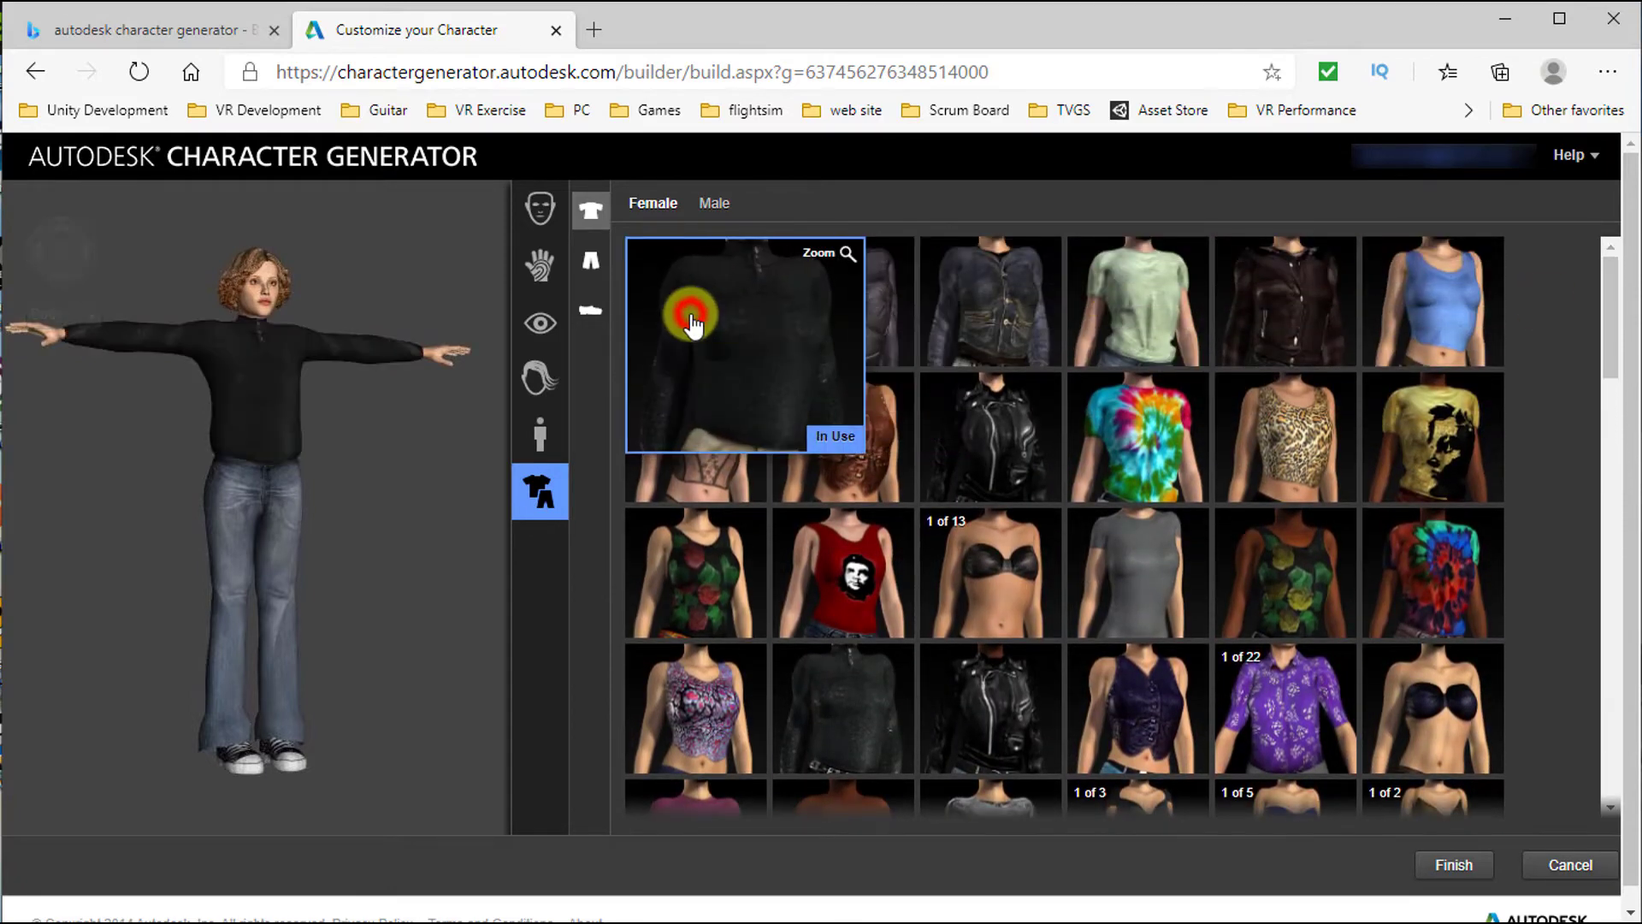
pyautogui.click(588, 260)
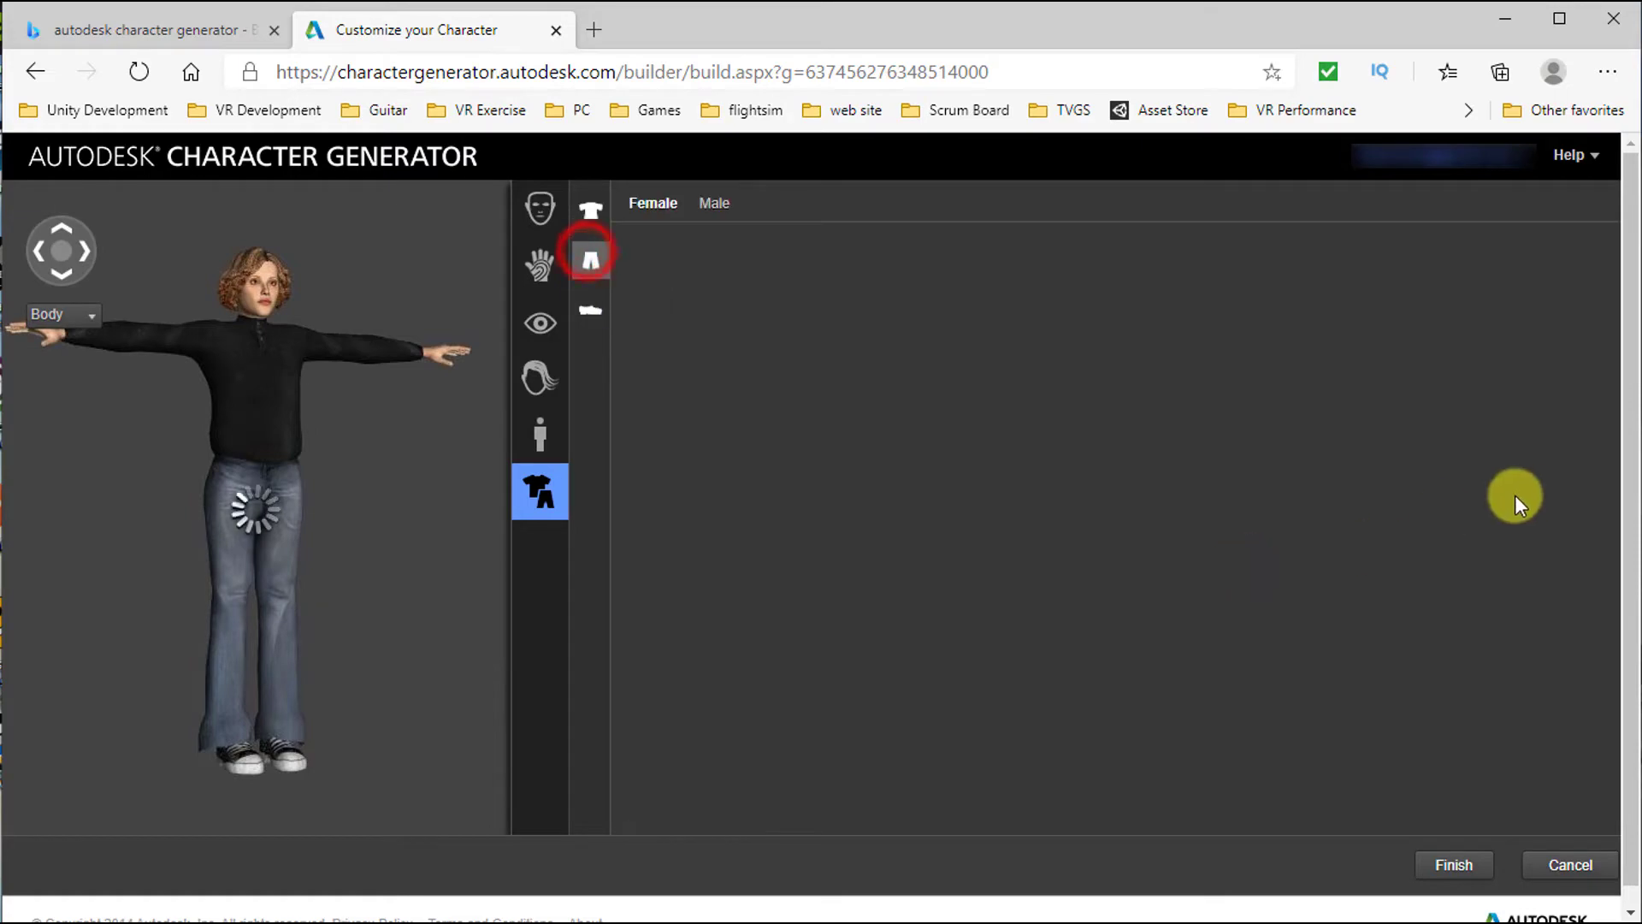
pyautogui.moveTo(1615, 318); pyautogui.dragTo(1586, 678)
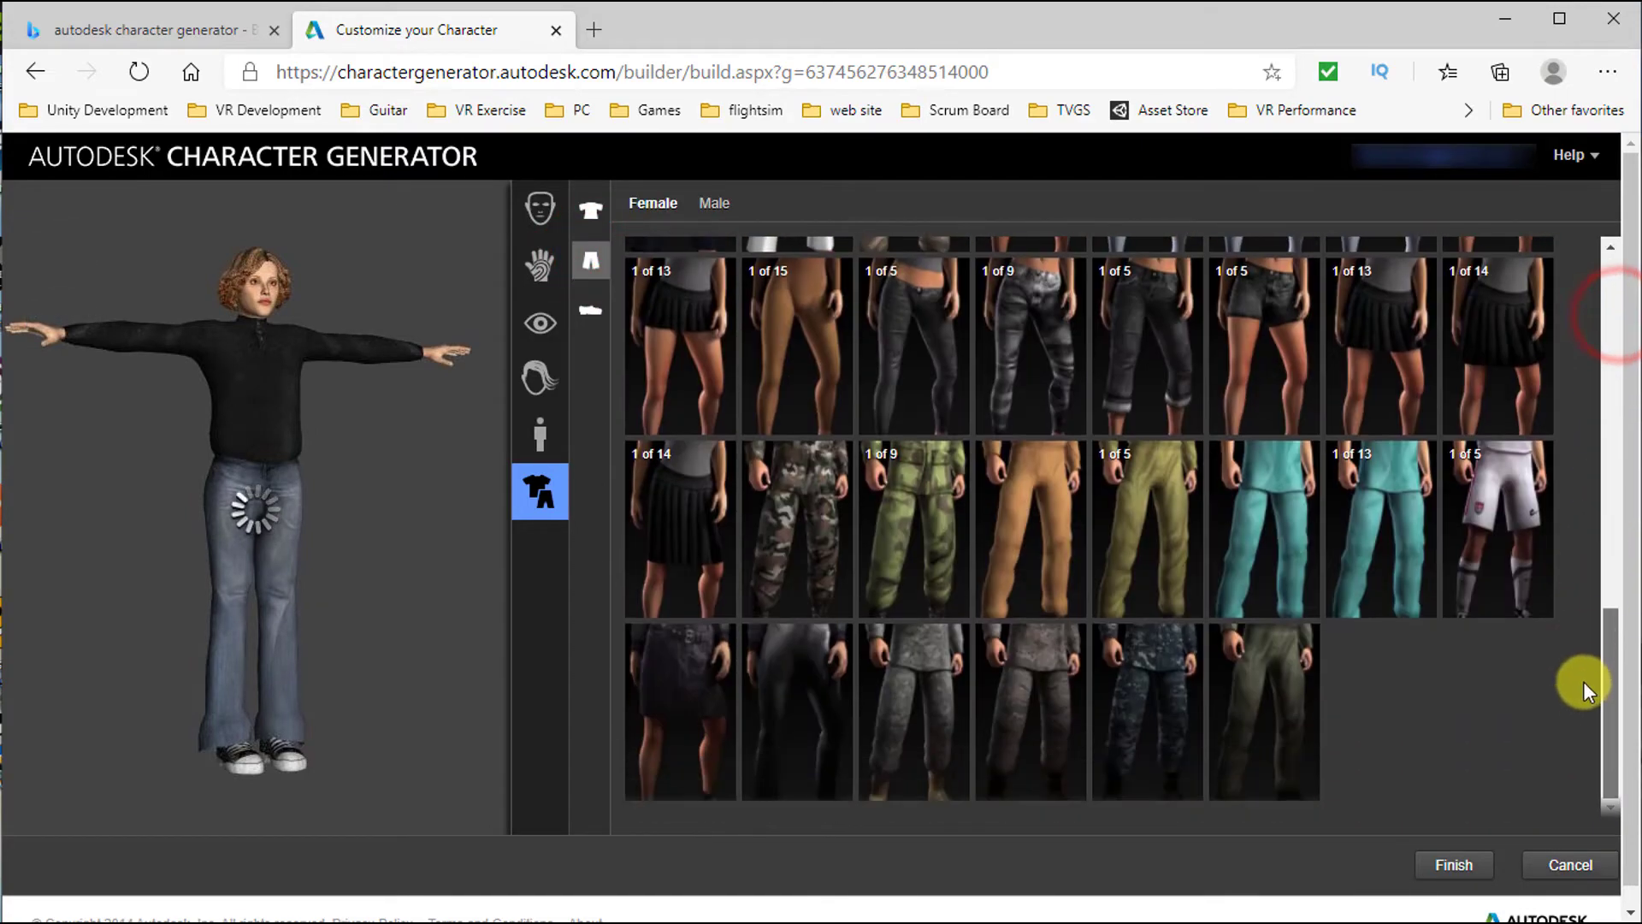
pyautogui.click(1154, 753)
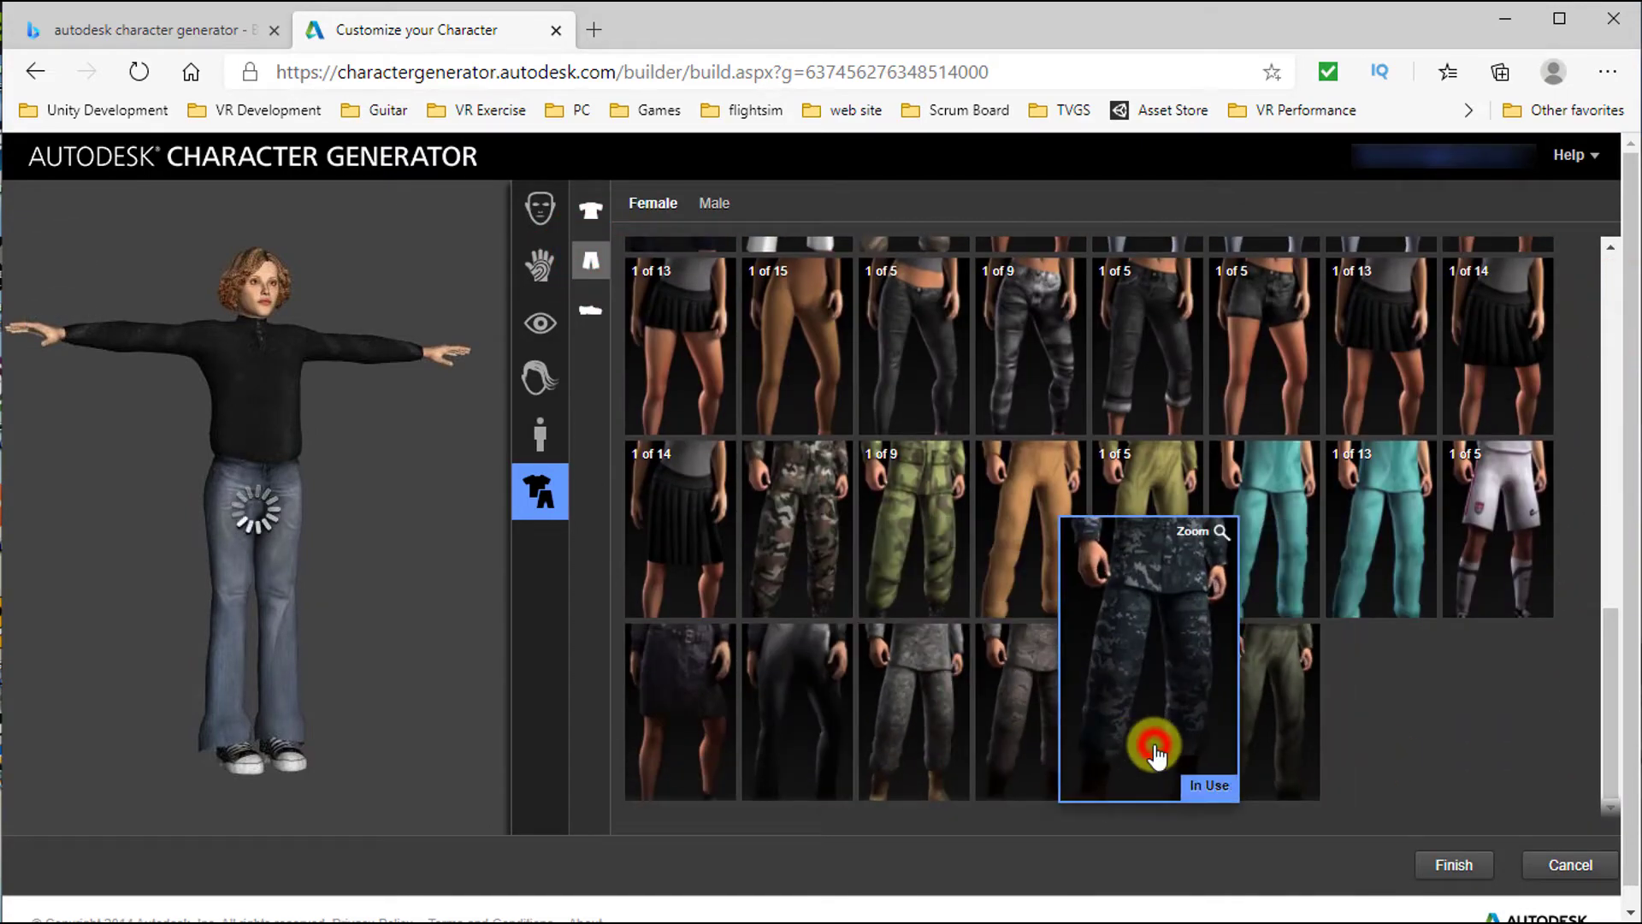
pyautogui.click(599, 308)
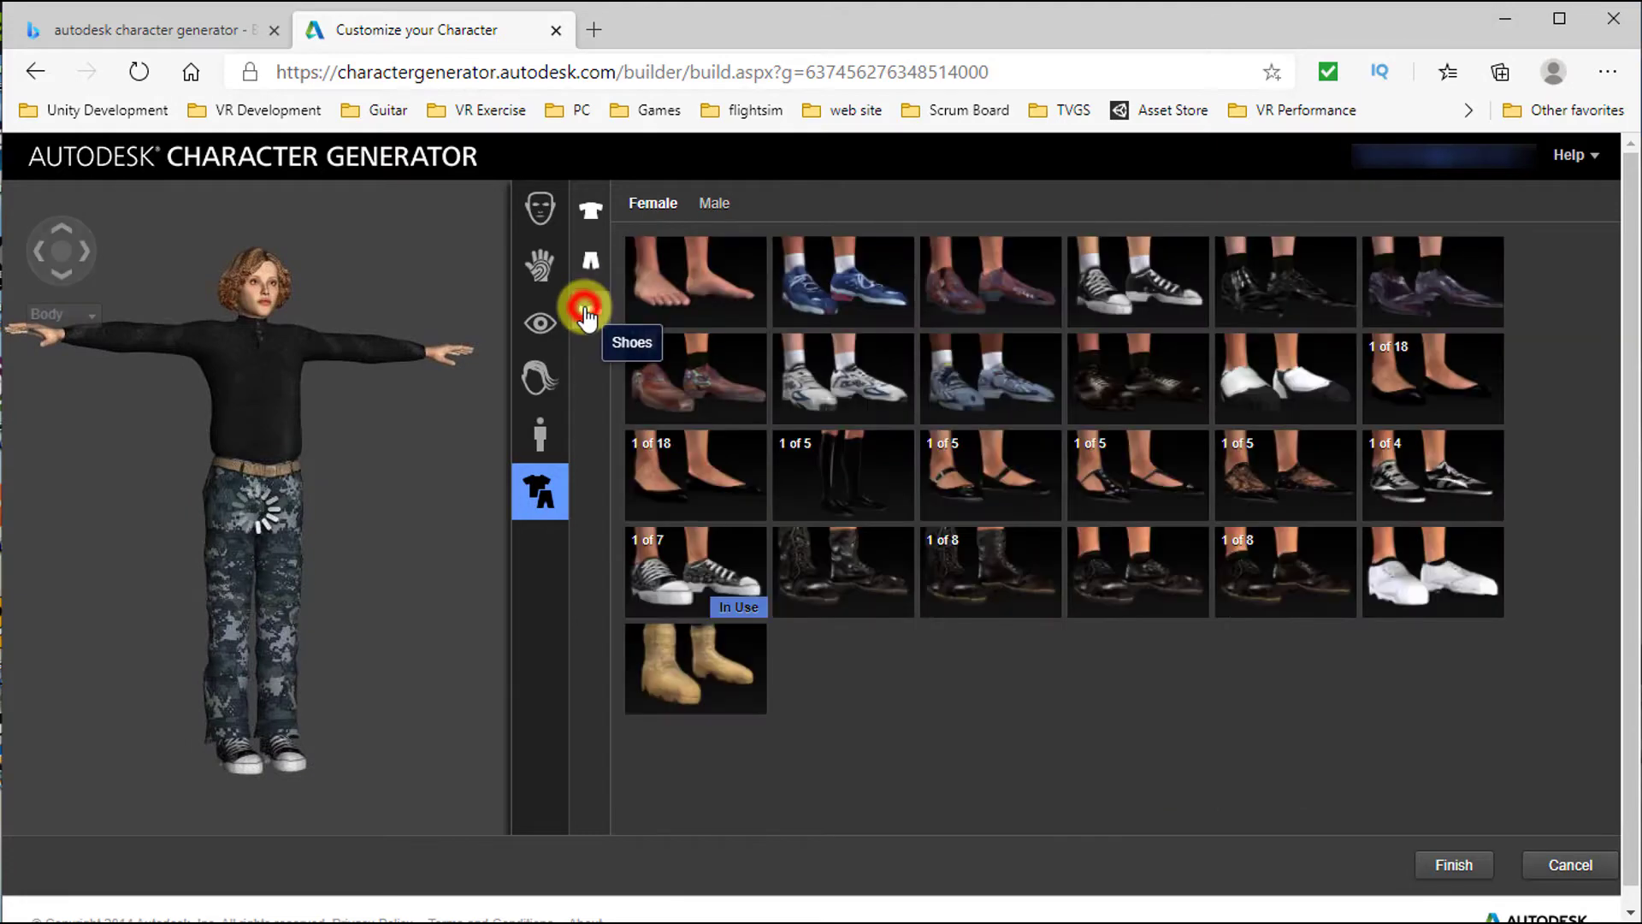
pyautogui.click(988, 571)
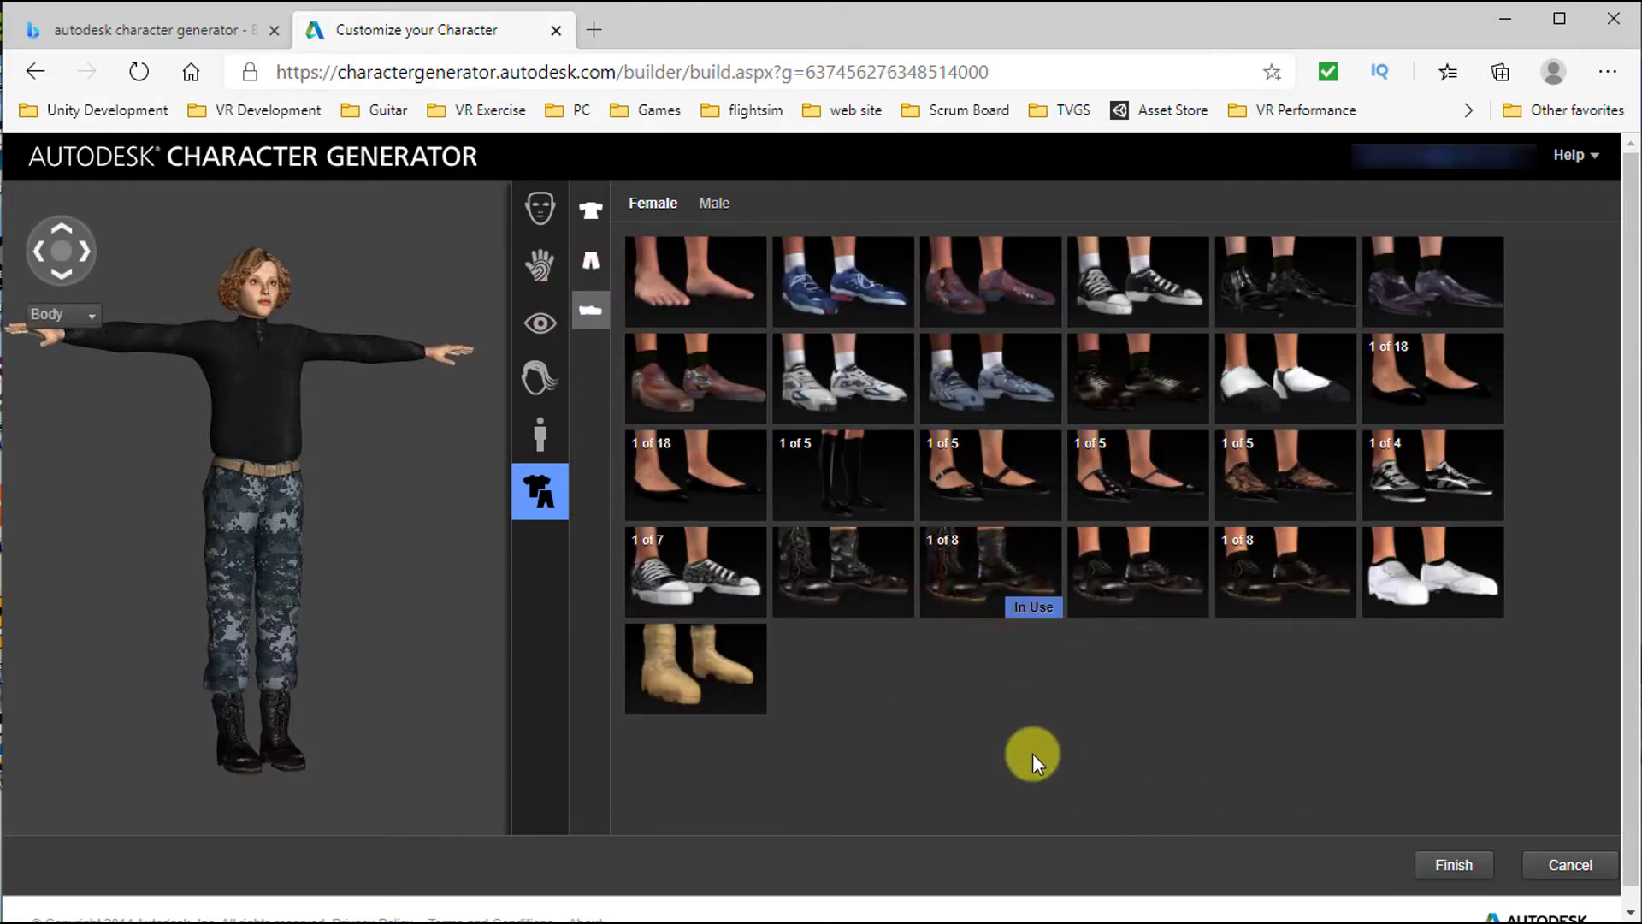
pyautogui.click(1450, 866)
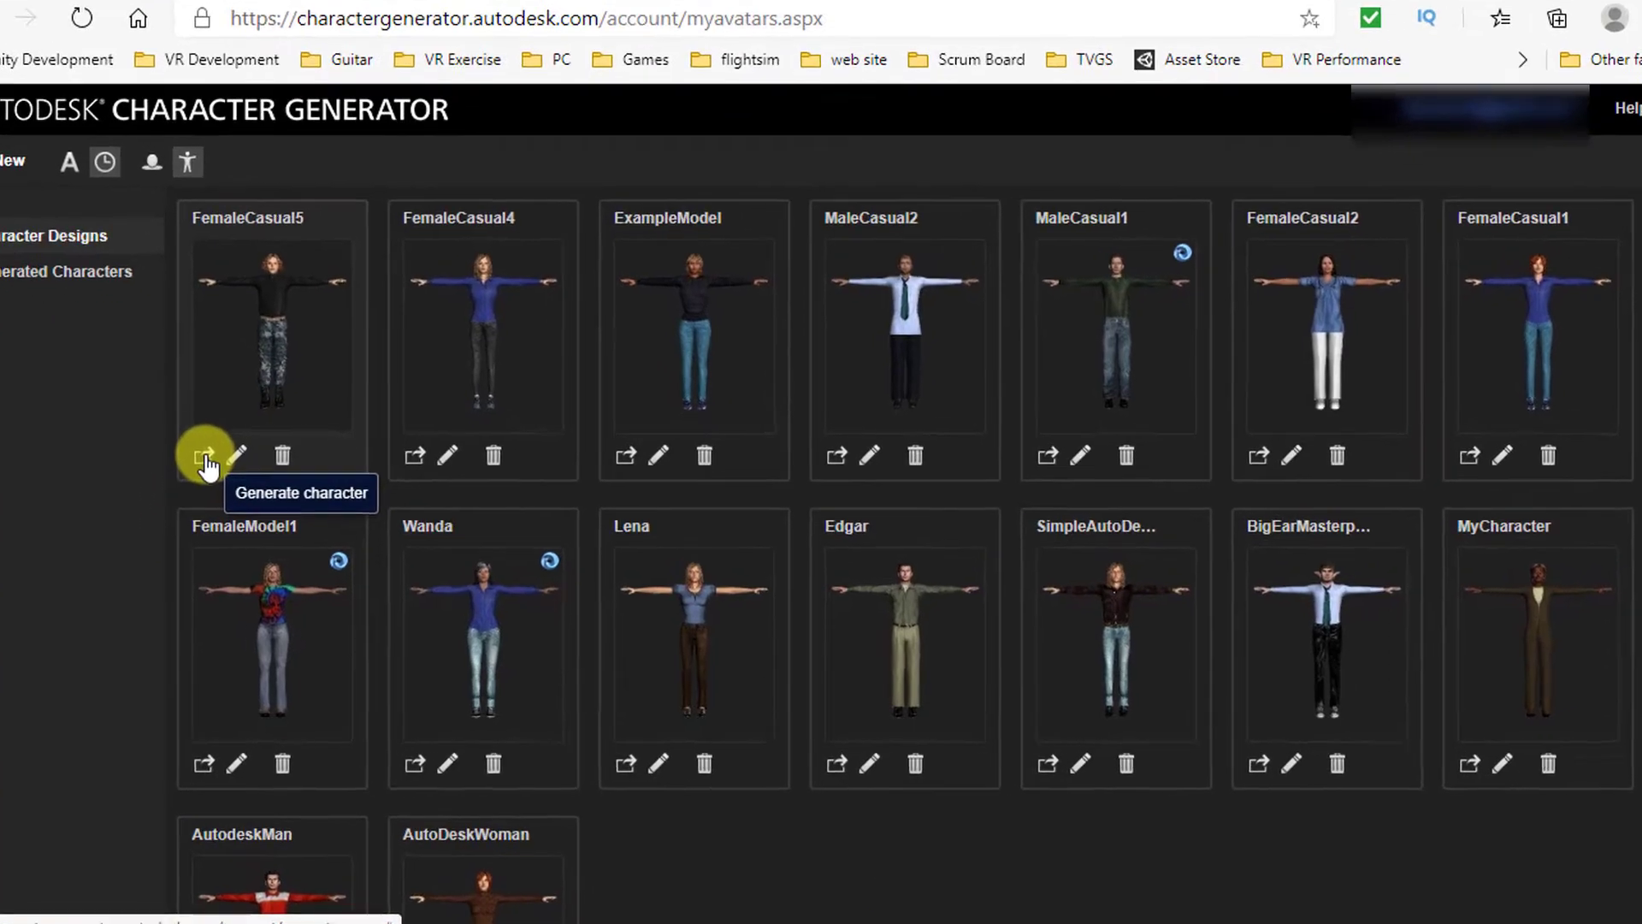
# - Start generating the FemaleCasual5 character with Unity (.fbx) as the only output format
pyautogui.click(205, 462)
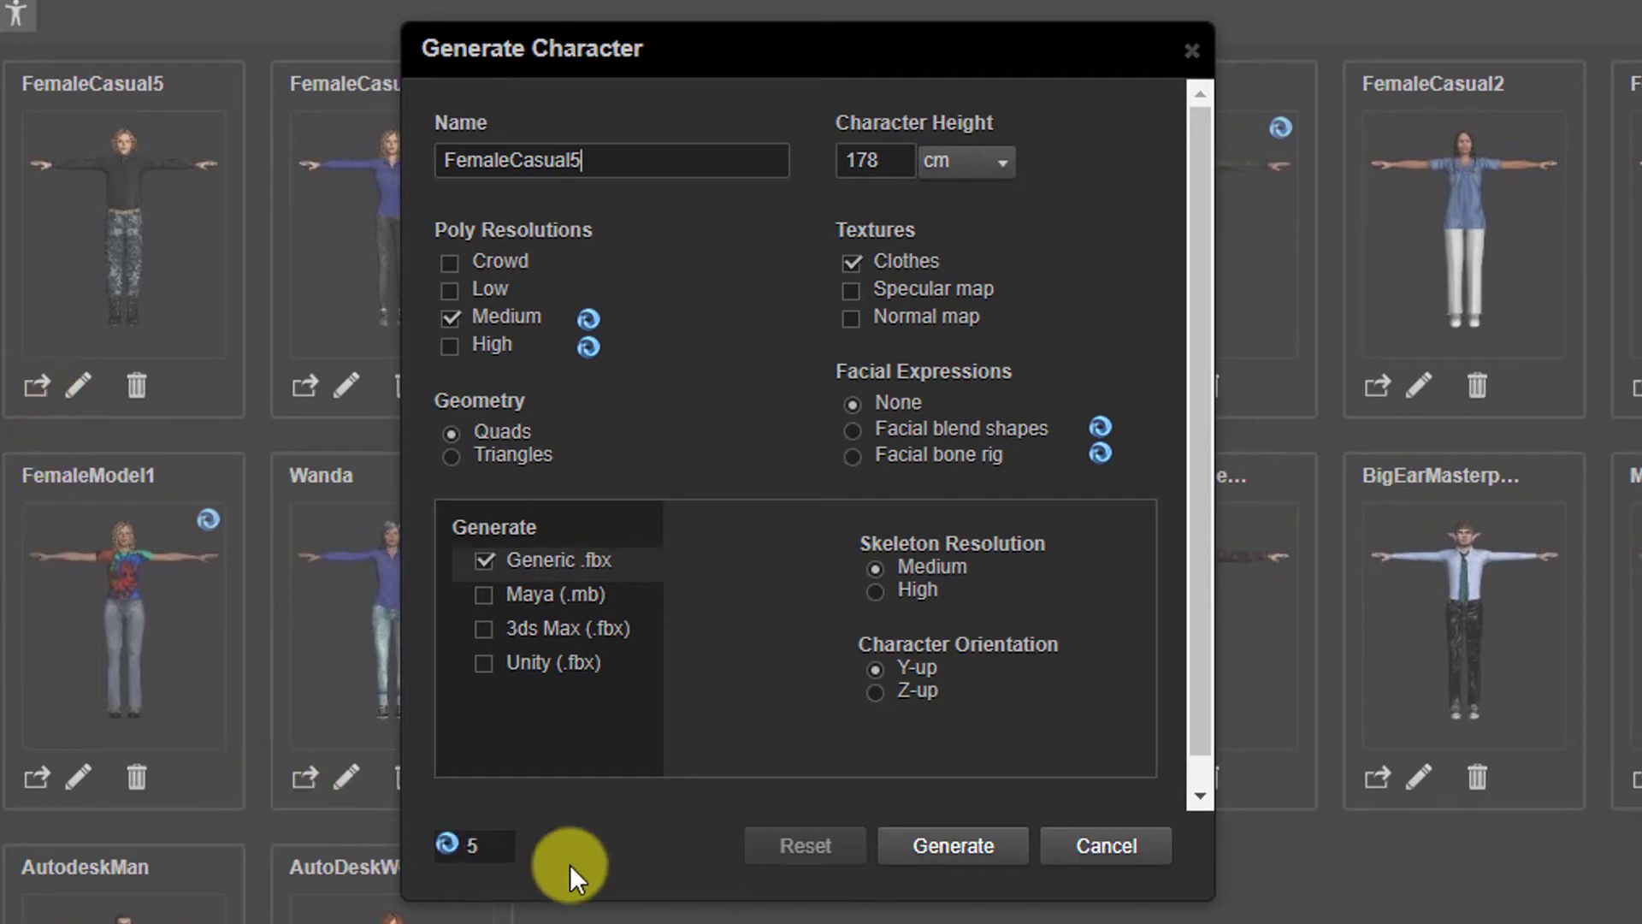
pyautogui.click(484, 560)
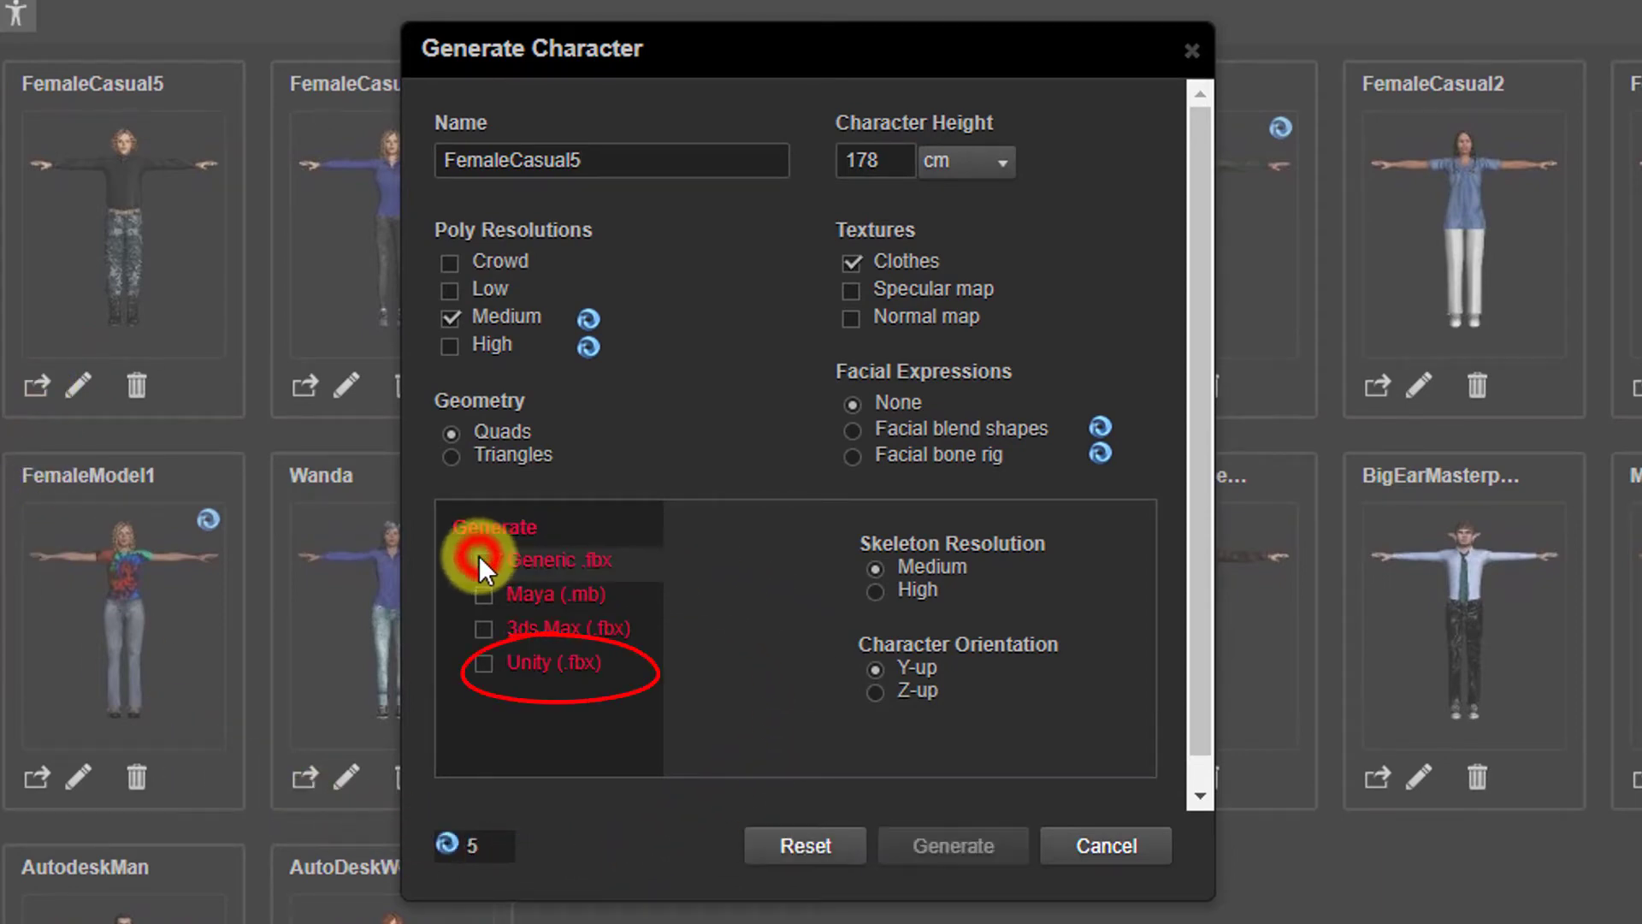
pyautogui.click(478, 661)
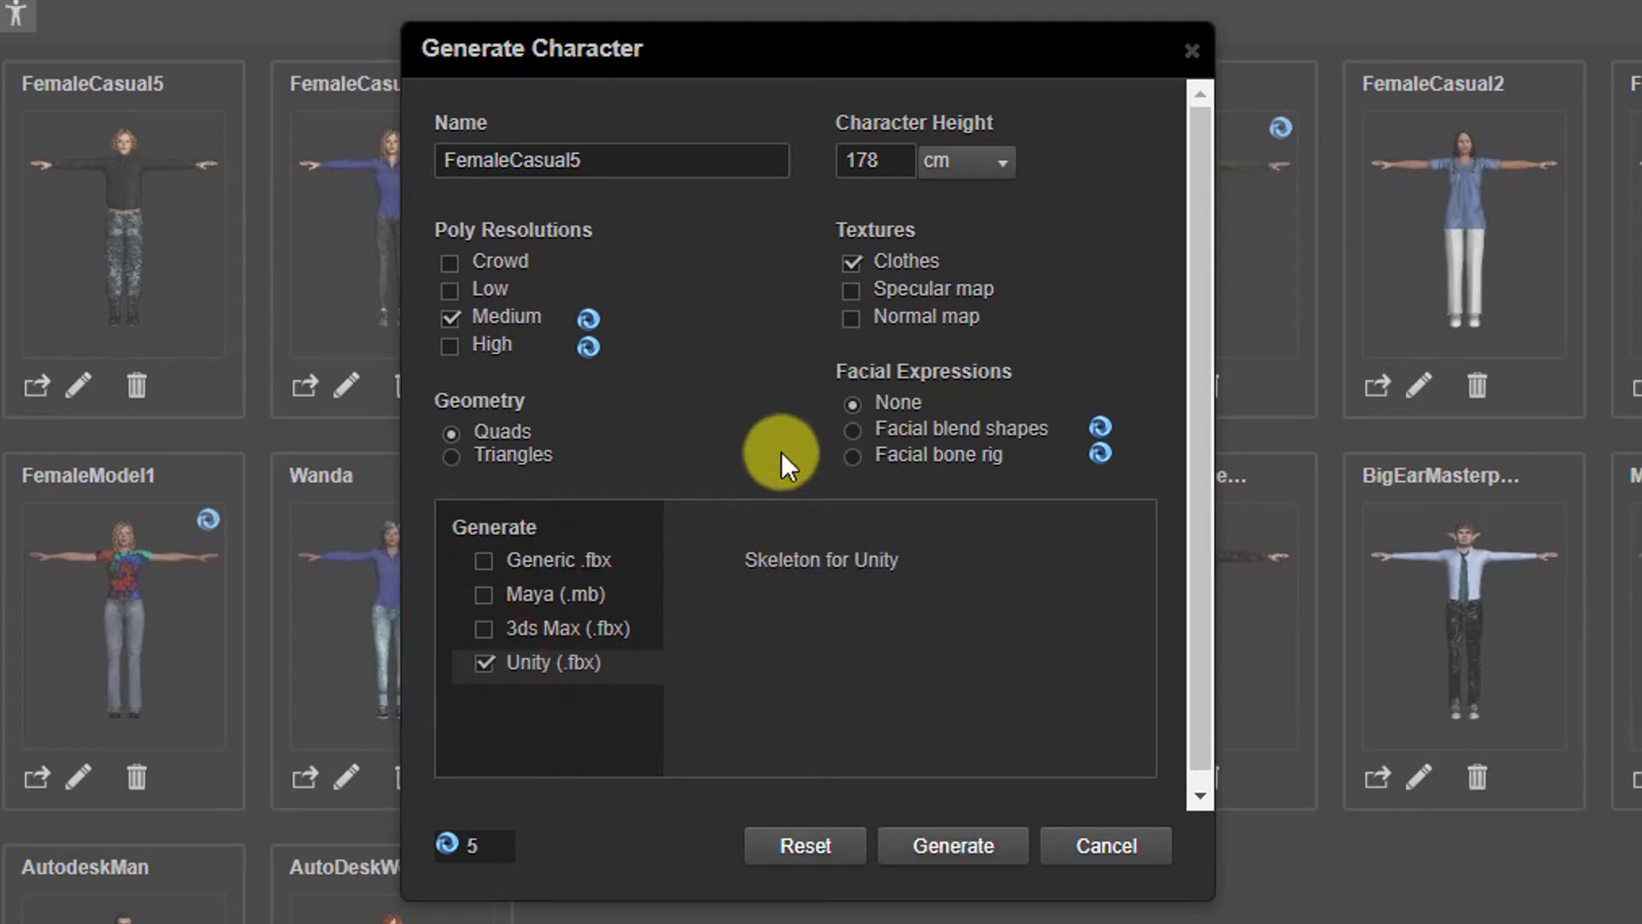
# - Set the poly resolution to High, include the specular and normal maps, and generate the character
pyautogui.click(449, 316)
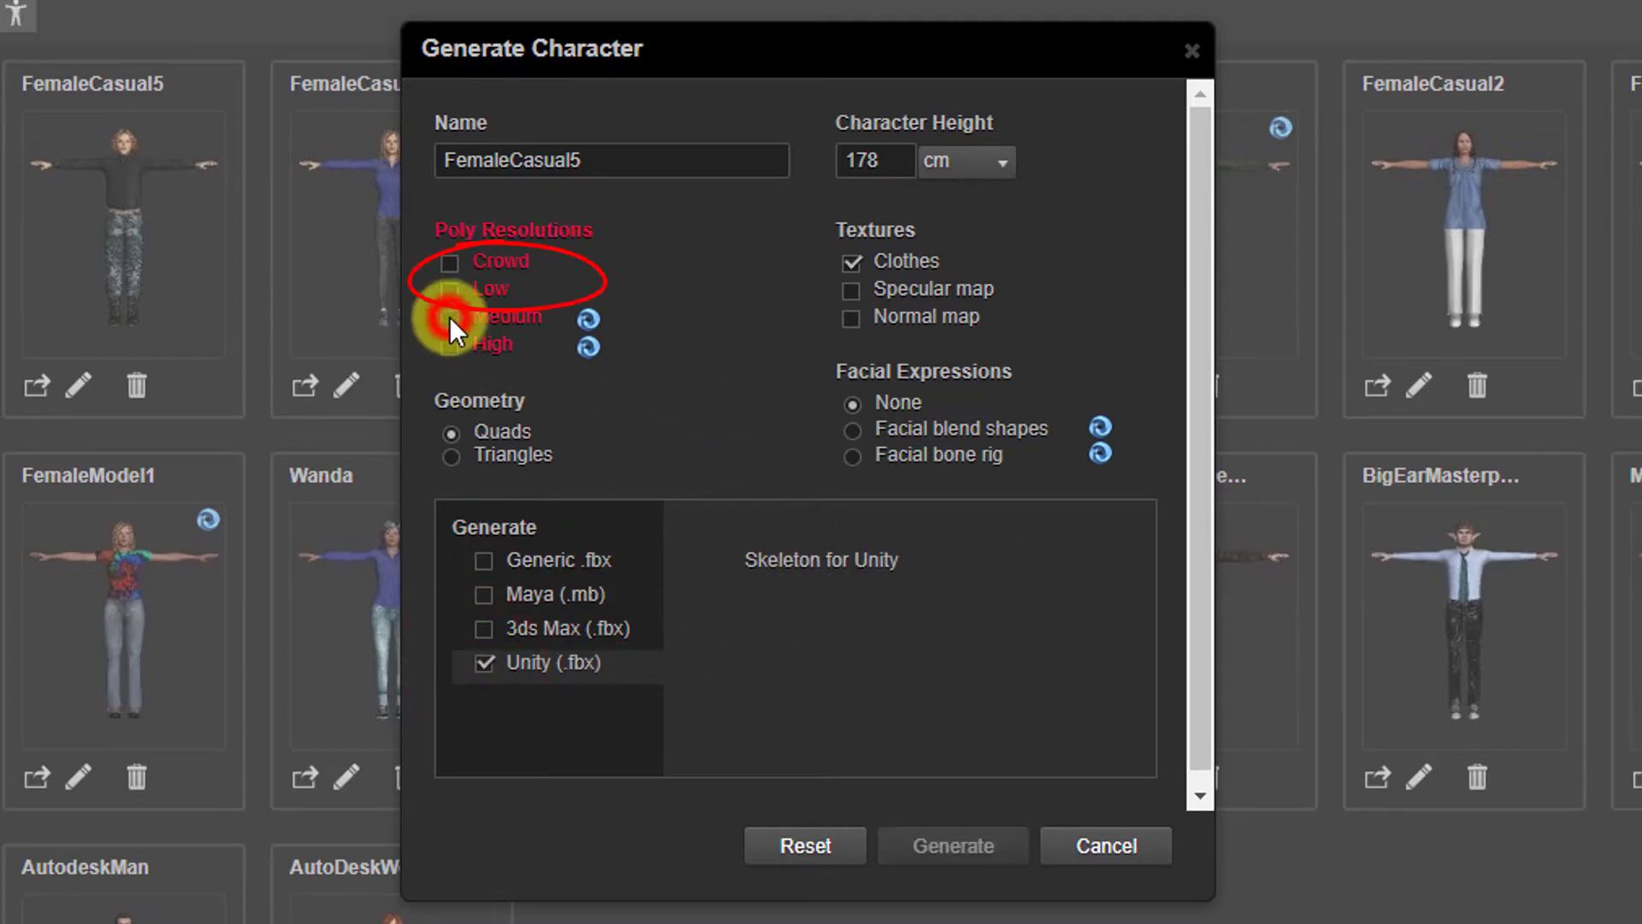
pyautogui.click(445, 345)
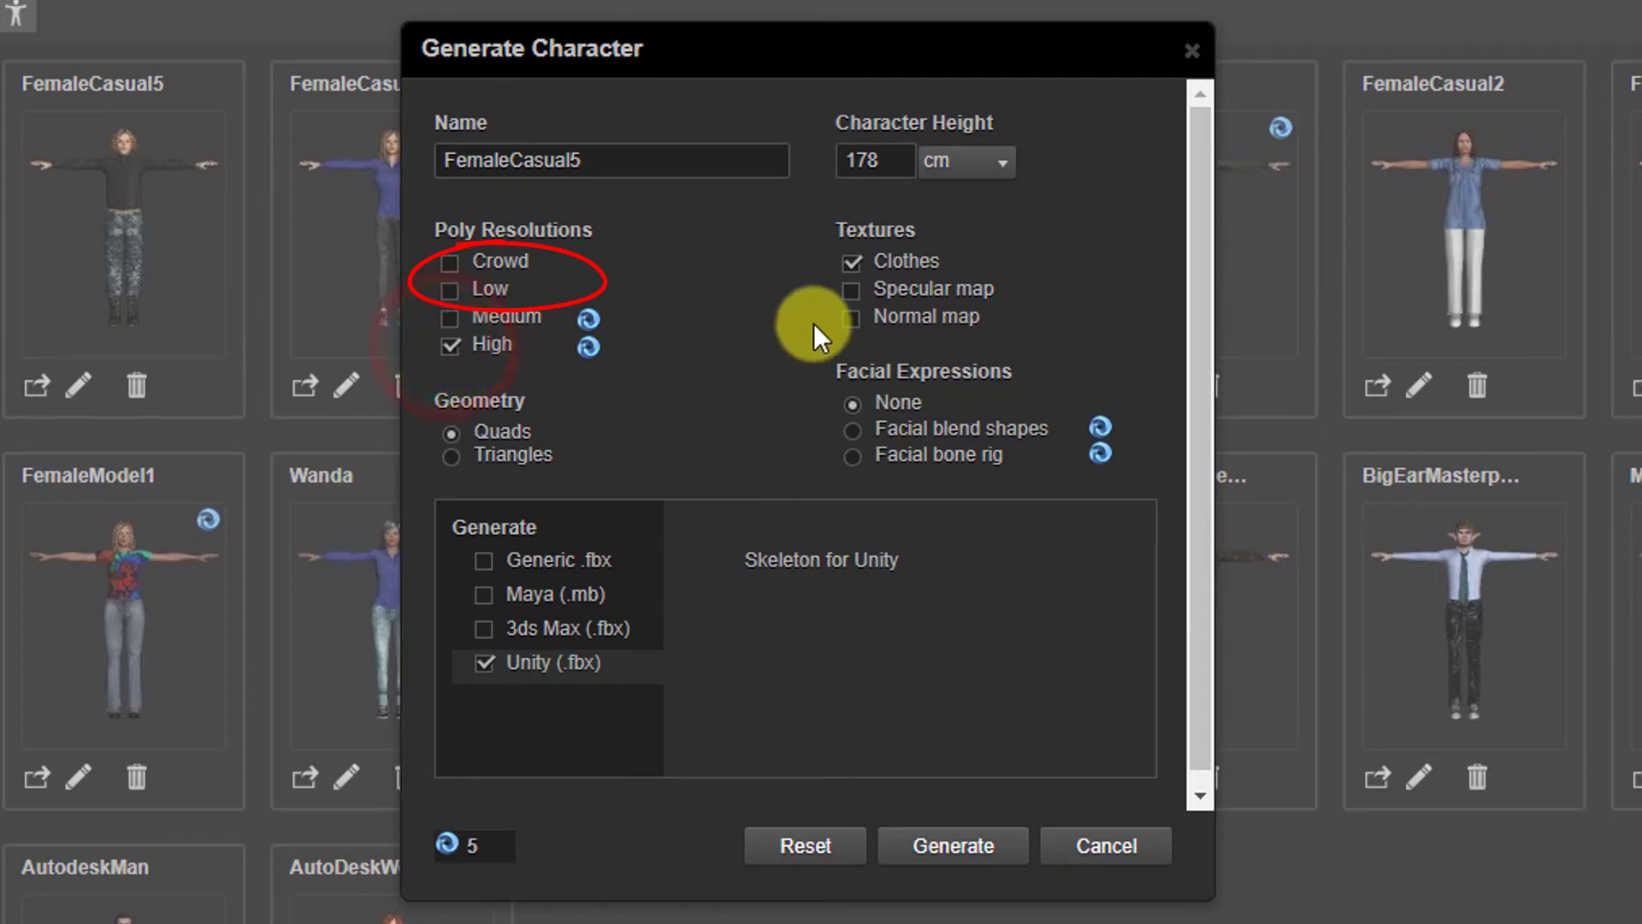
pyautogui.click(855, 289)
pyautogui.click(845, 314)
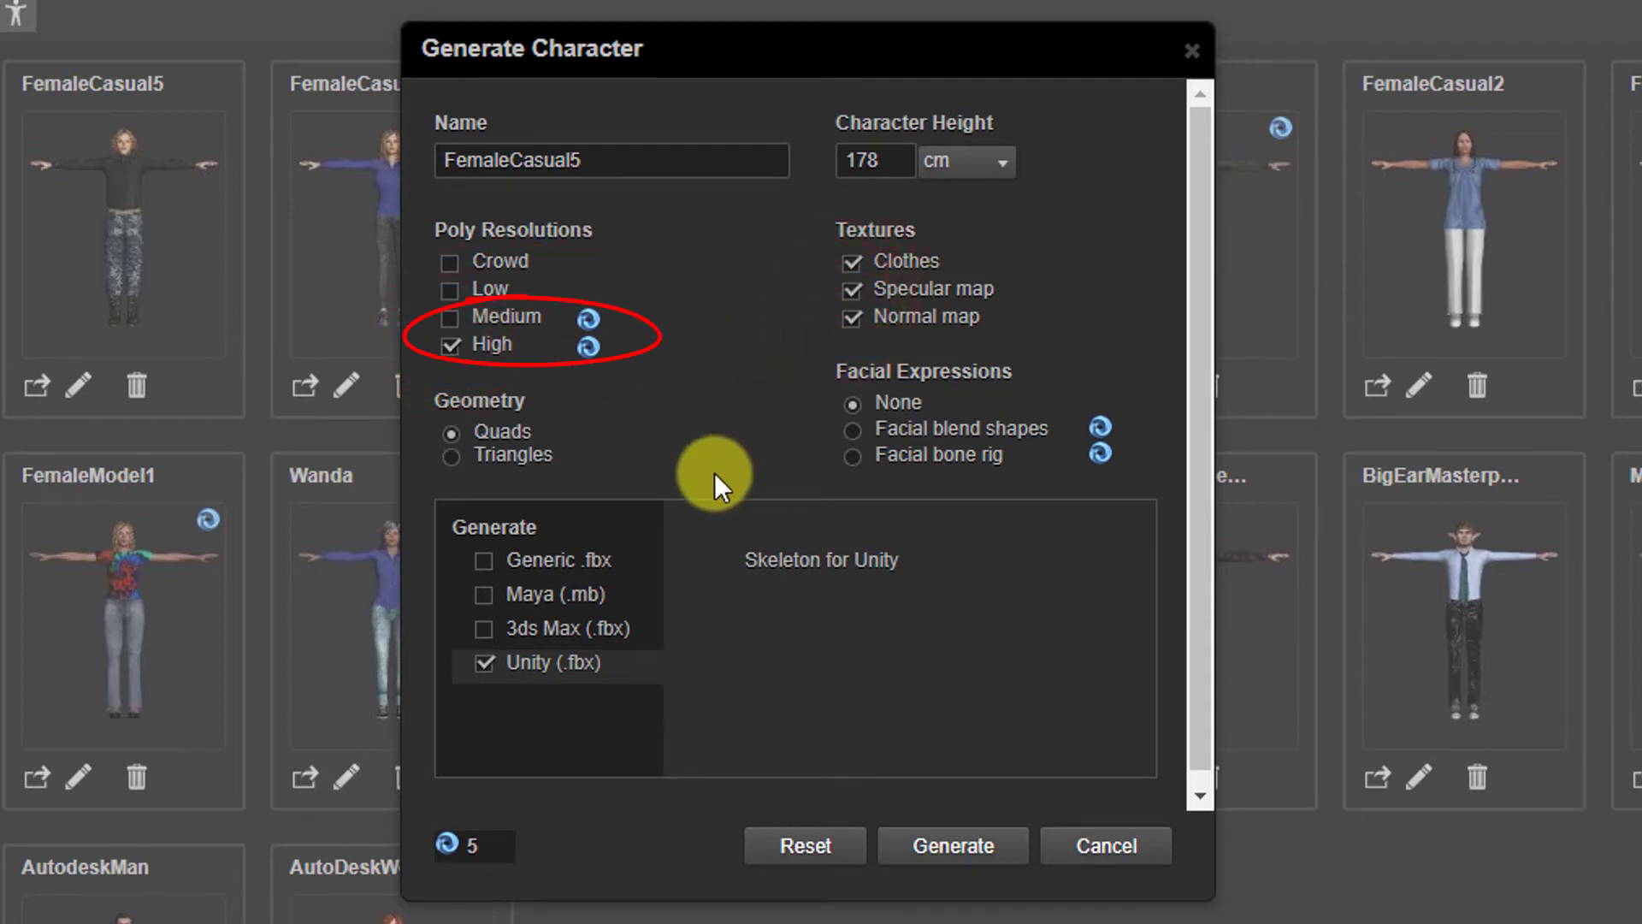
pyautogui.click(958, 868)
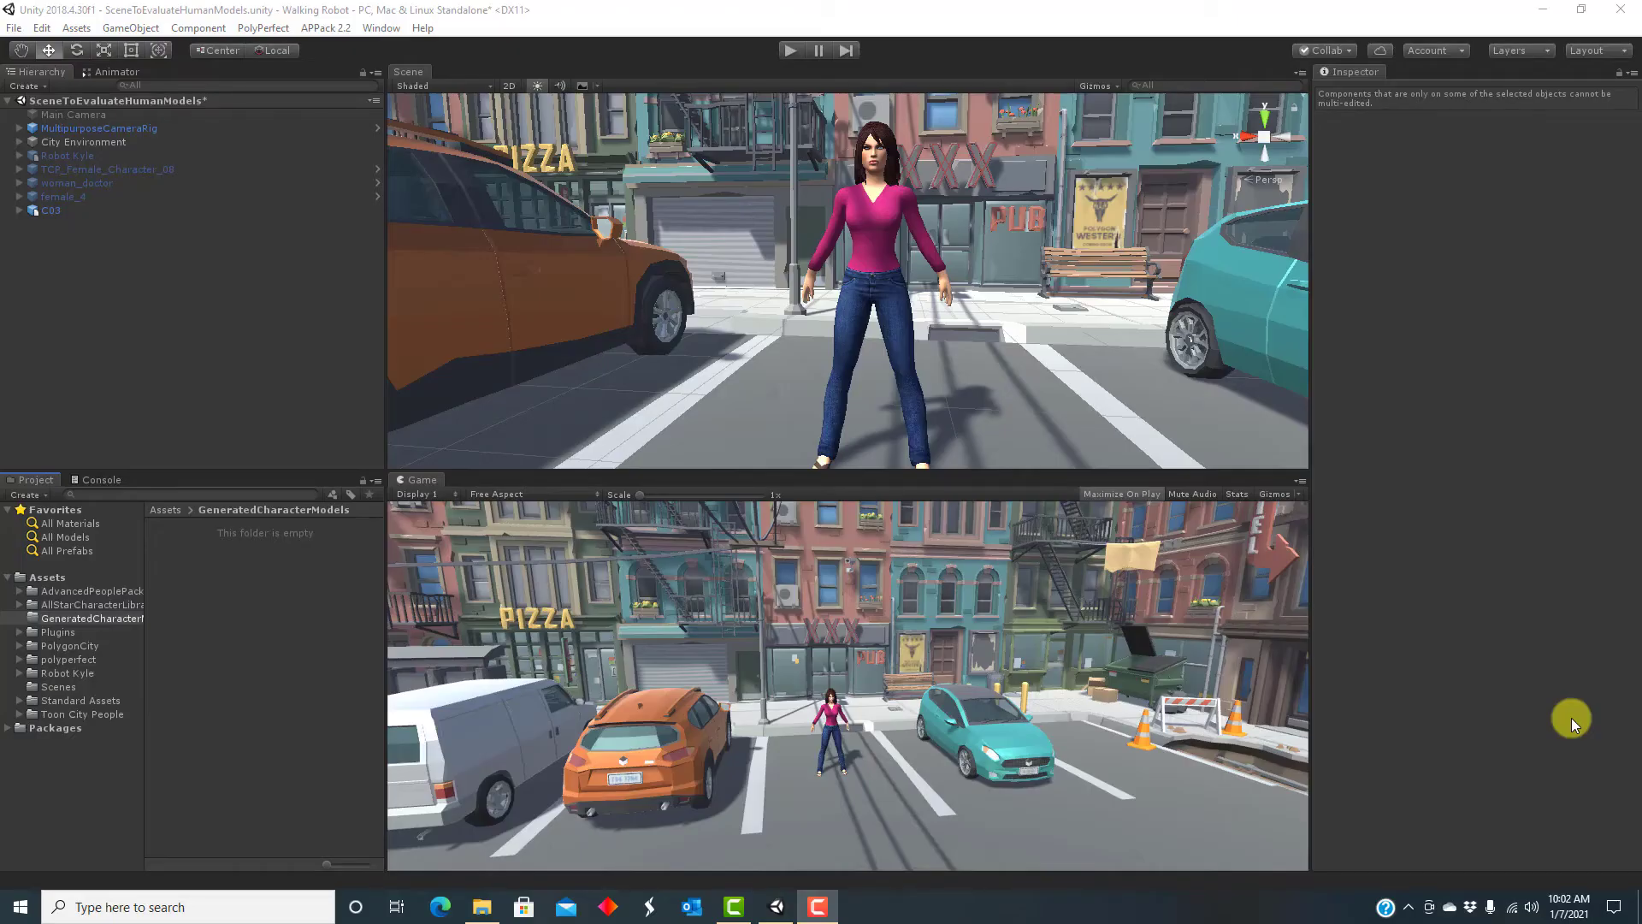
# - Import FemaleCasual5_Unity.fbx from the FemaleCasual5 download folder into the Unity project's GeneratedCharacterModels folder
pyautogui.click(482, 907)
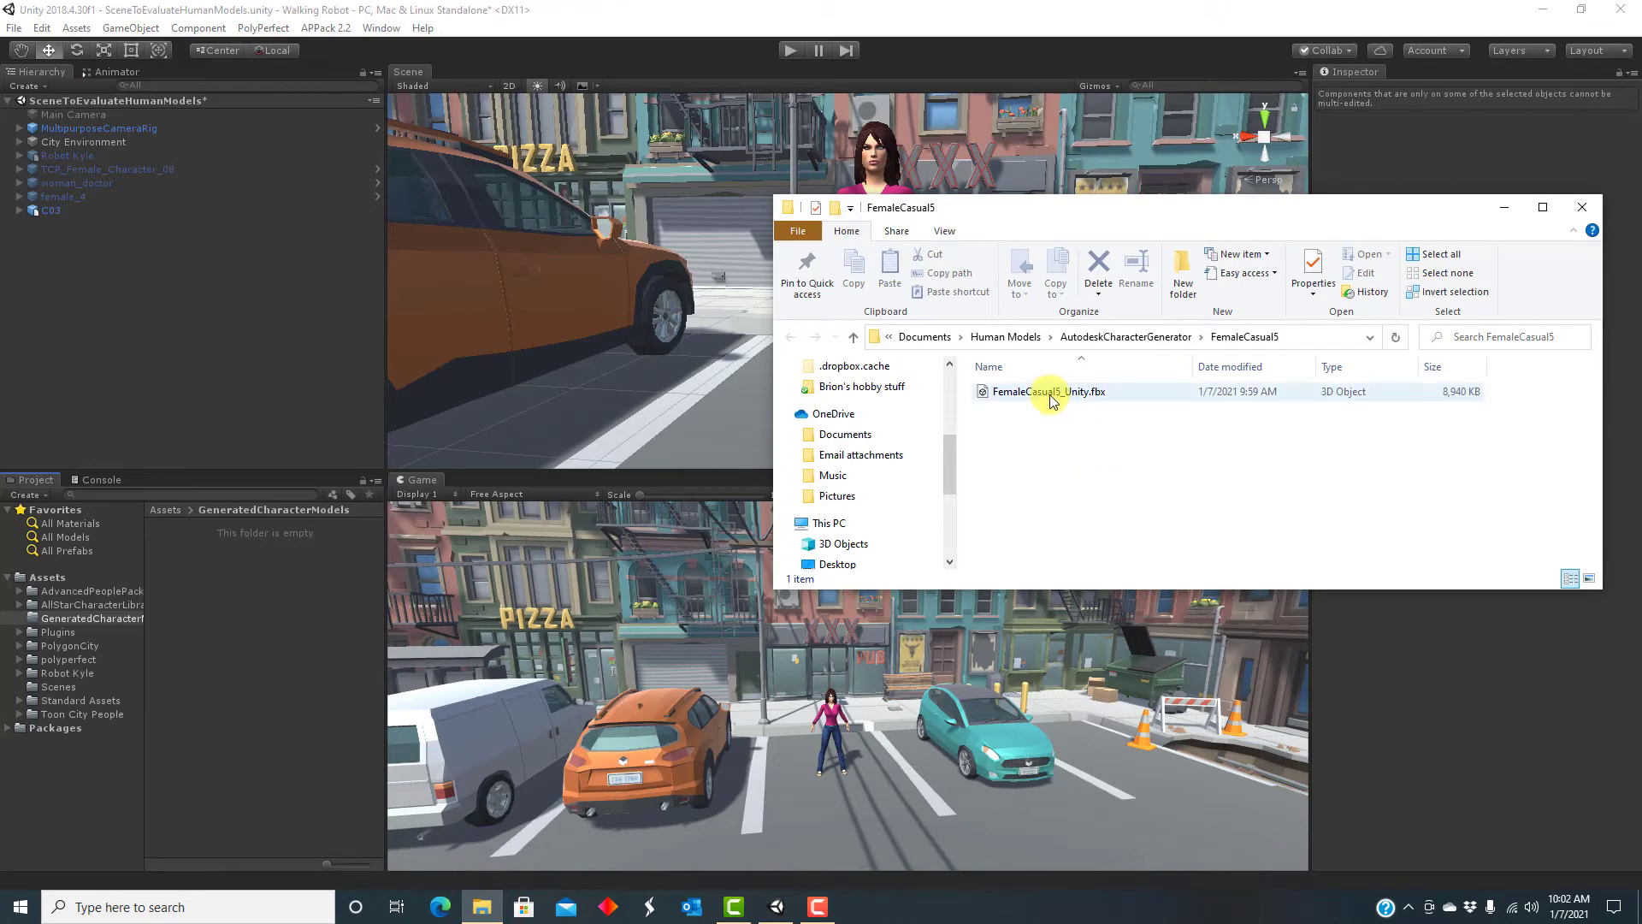
pyautogui.moveTo(1050, 400); pyautogui.dragTo(348, 559)
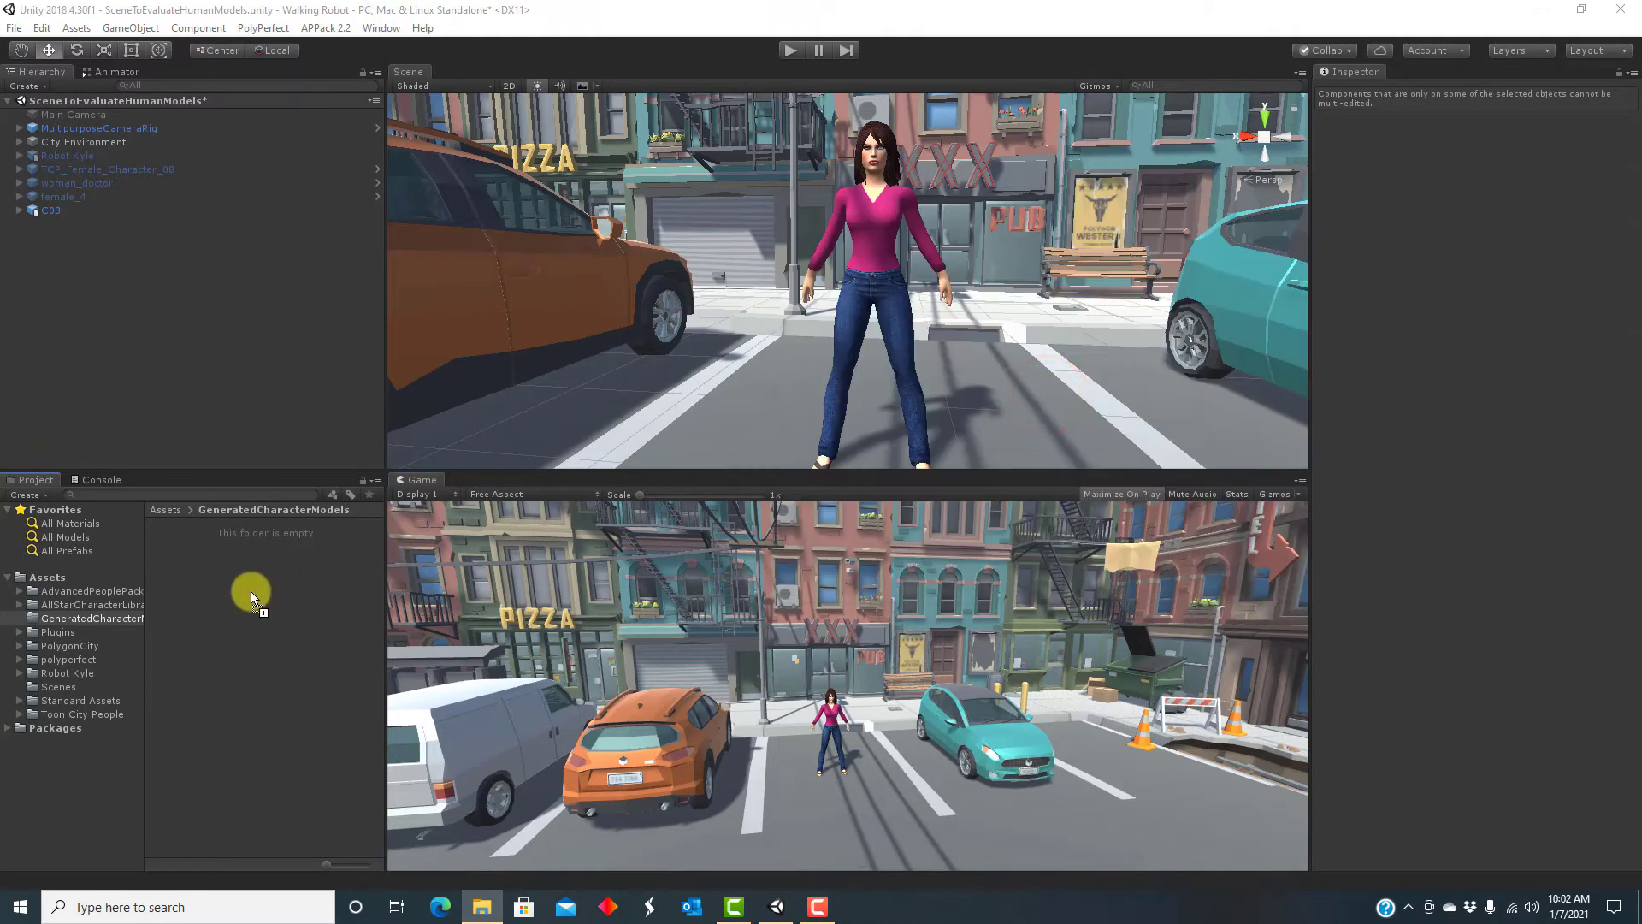
pyautogui.moveTo(251, 595); pyautogui.dragTo(251, 594)
# - Set the rig animation type of the FemaleCasual5_Unity model to Humanoid and apply the change
pyautogui.click(213, 525)
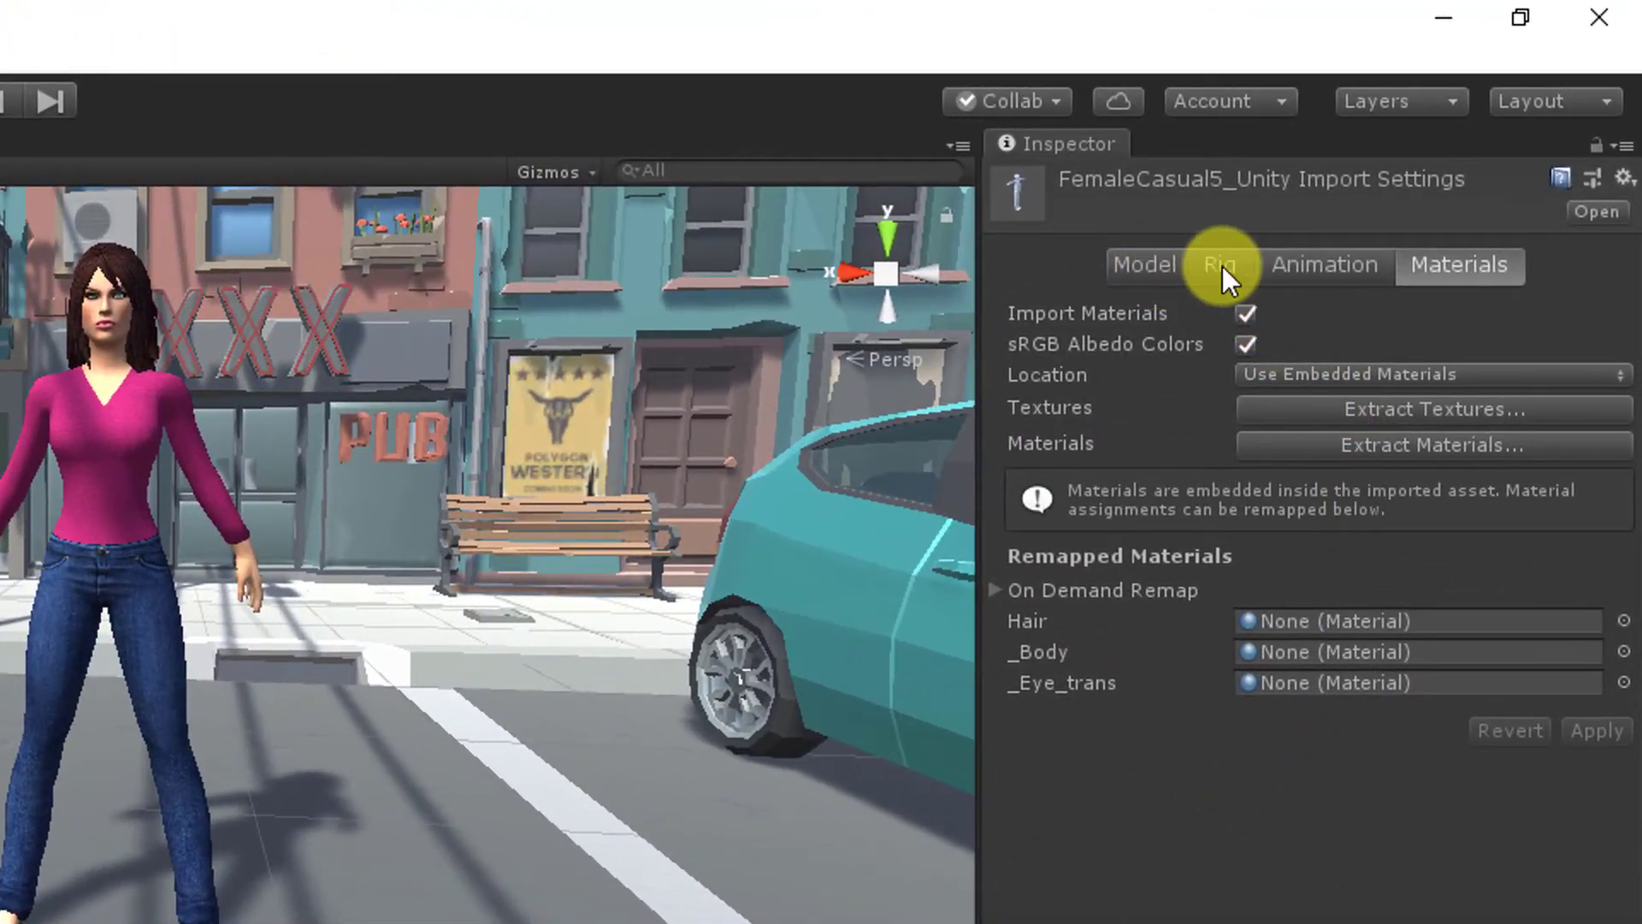
pyautogui.click(1222, 265)
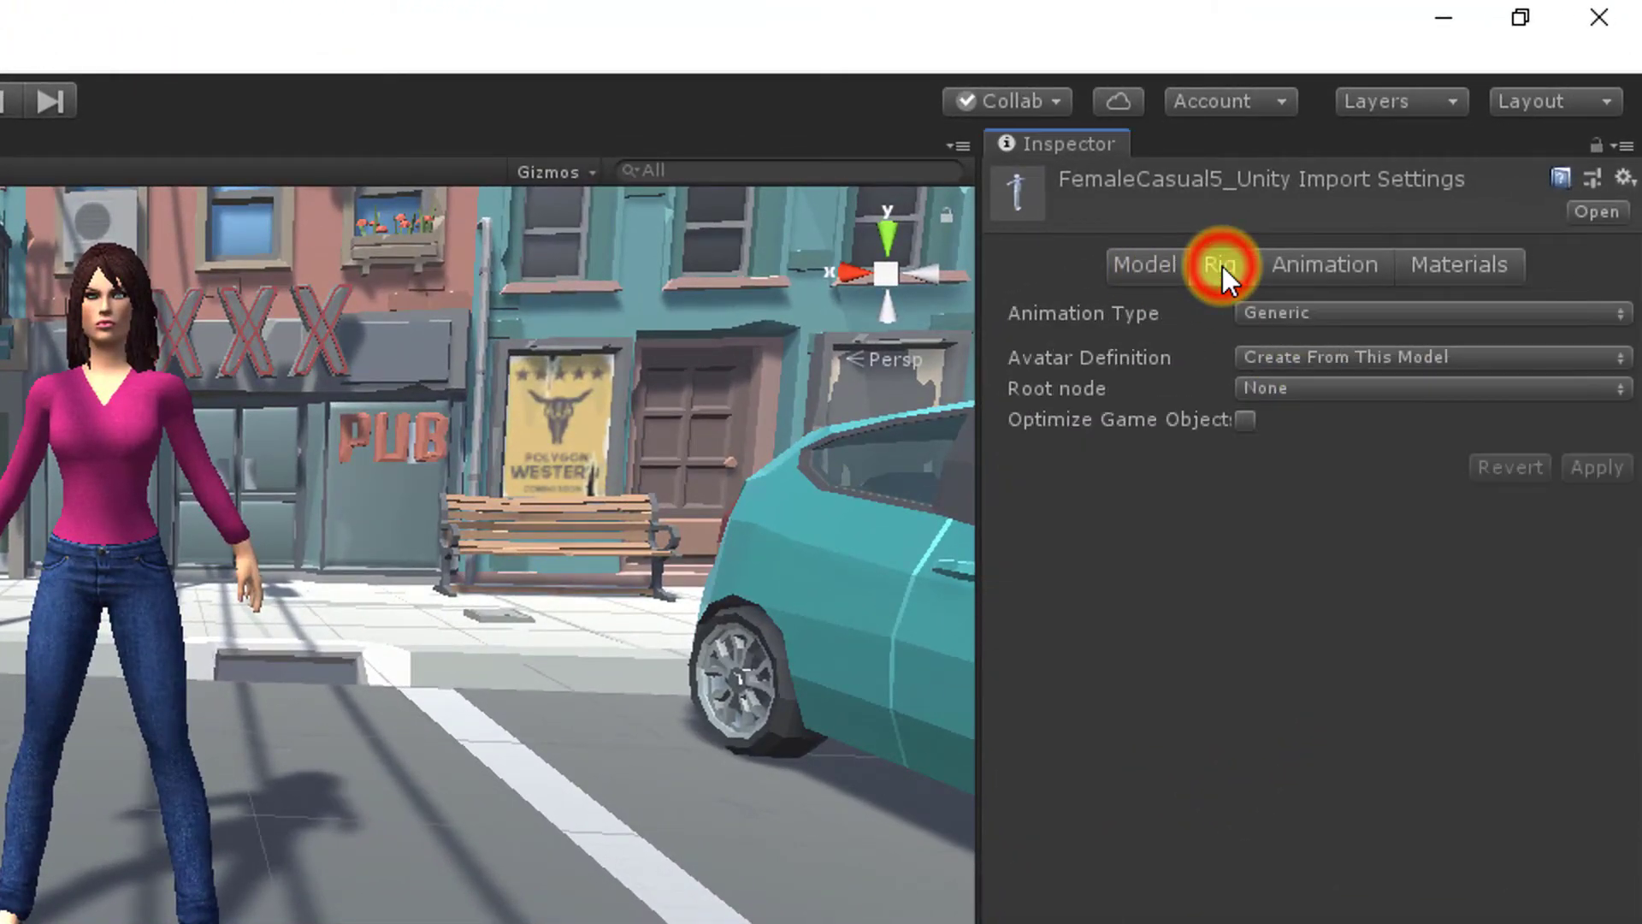
pyautogui.click(1327, 312)
pyautogui.click(1361, 467)
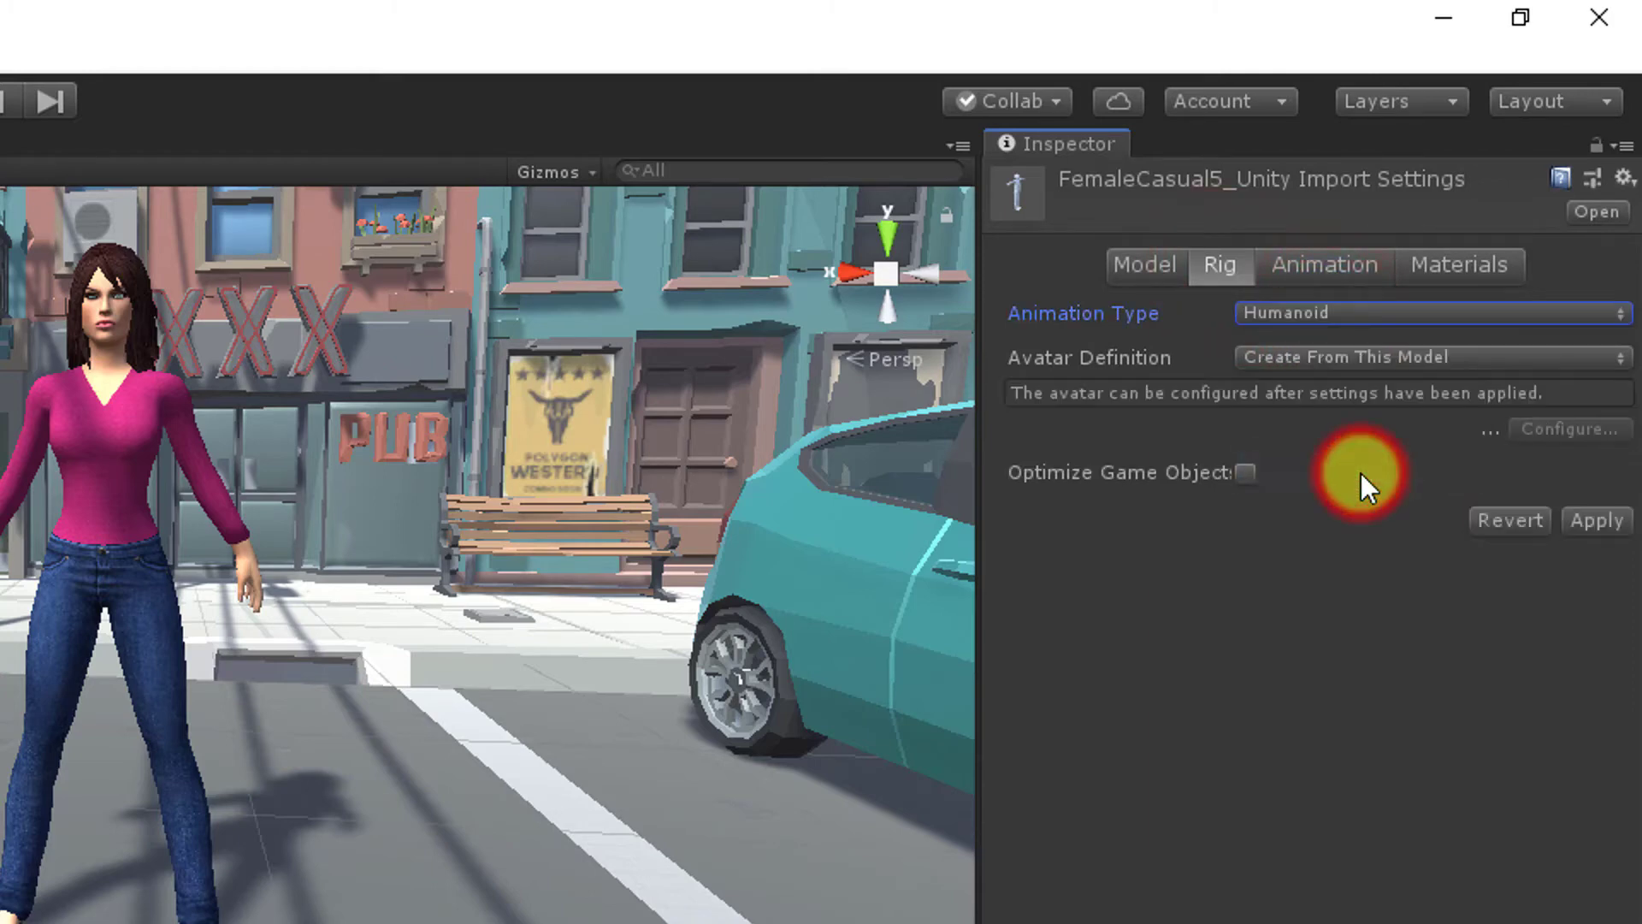
pyautogui.click(1596, 519)
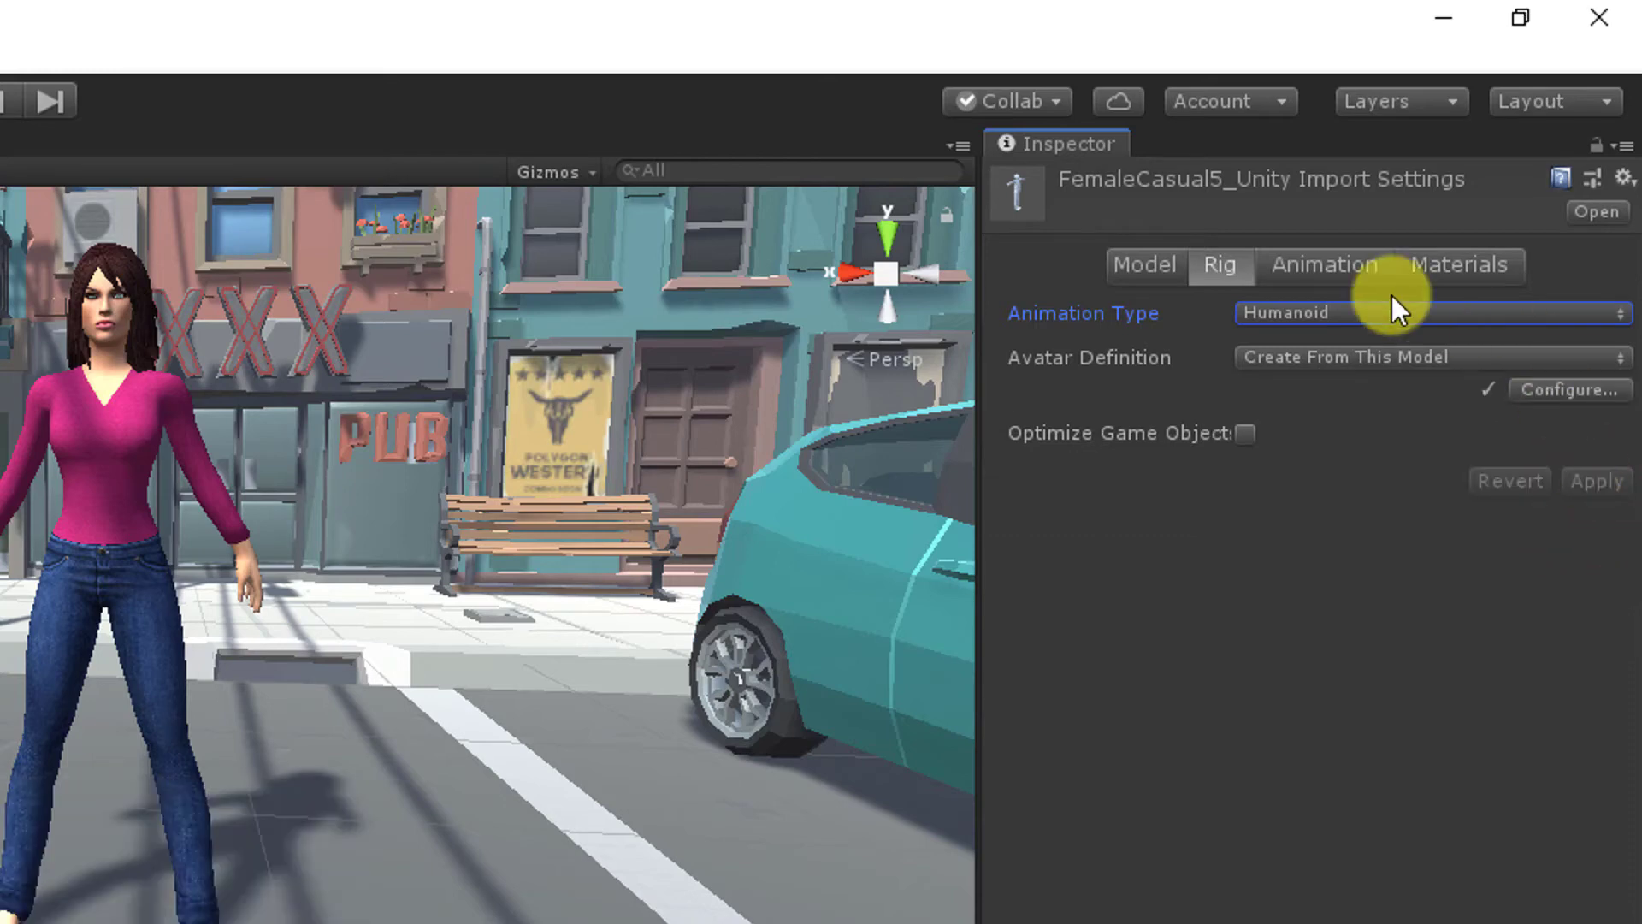
# - Turn off Import Animation for the FemaleCasual5_Unity model and apply the change
pyautogui.click(1330, 266)
pyautogui.click(1245, 344)
pyautogui.click(1596, 394)
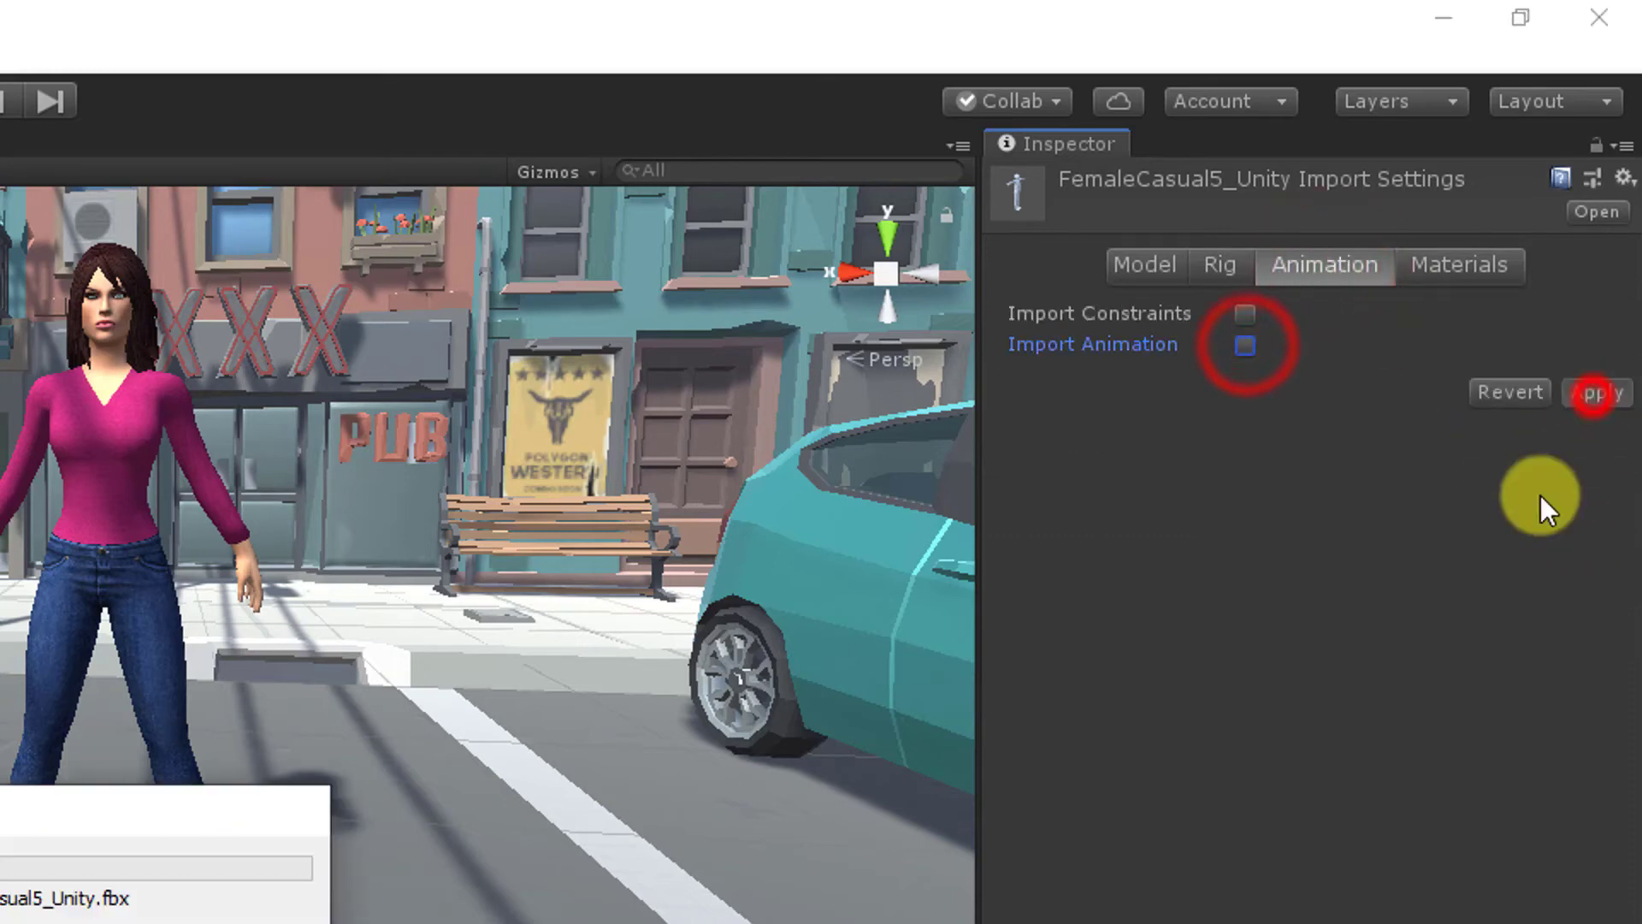
# - Create two folders named textures and materials inside GeneratedCharacterModels for the model's embedded assets
pyautogui.click(1471, 268)
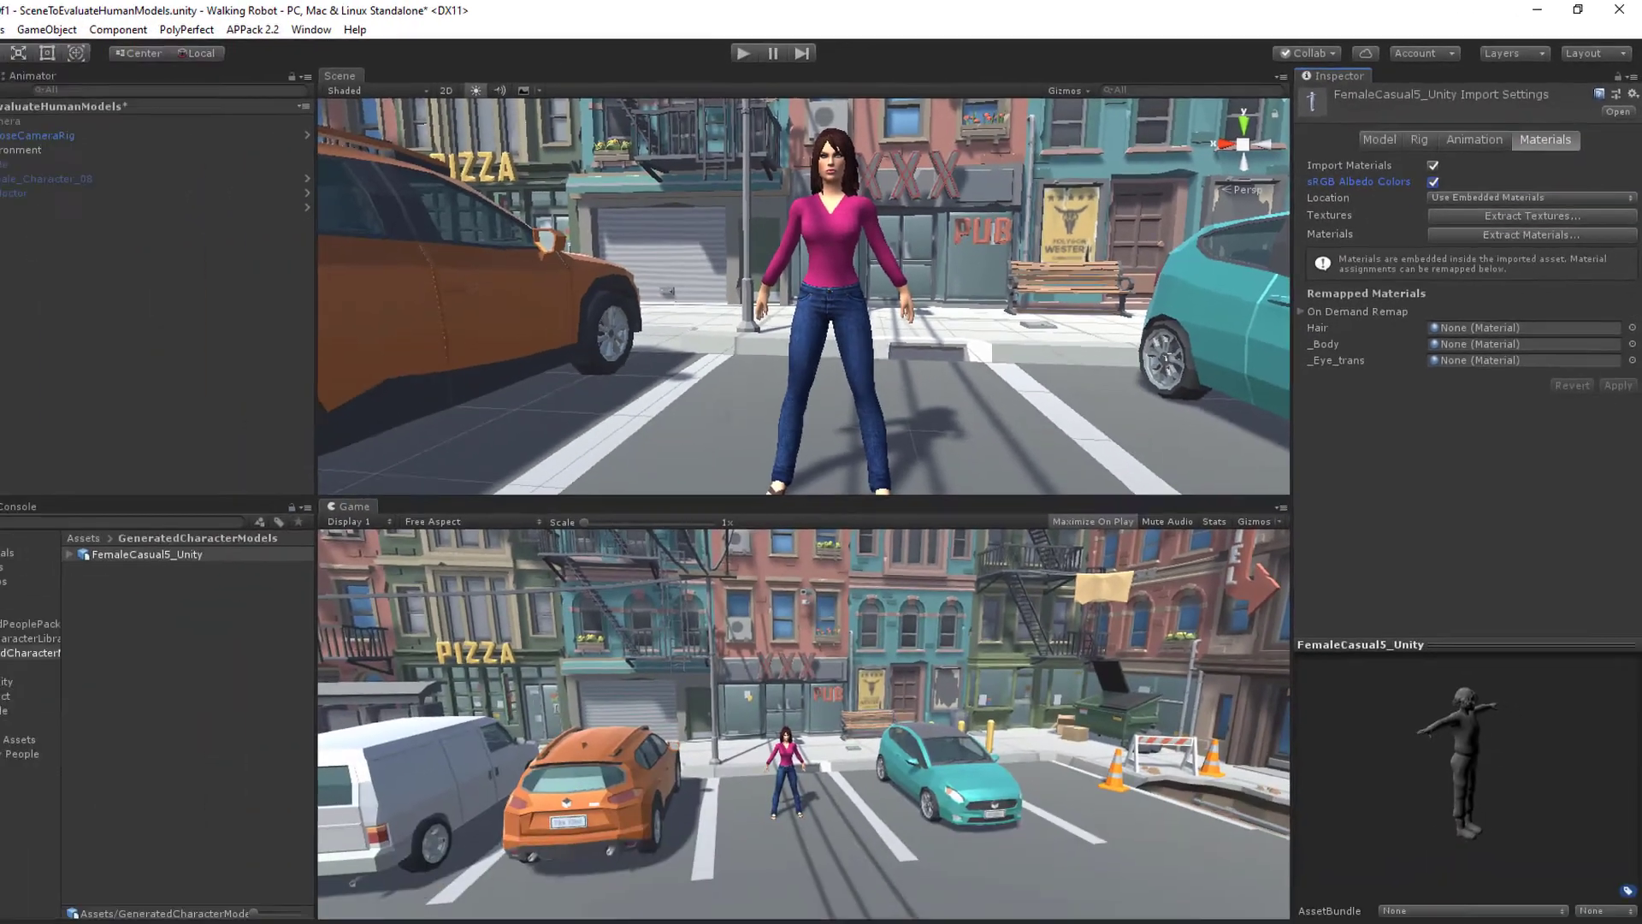
pyautogui.click(42, 497)
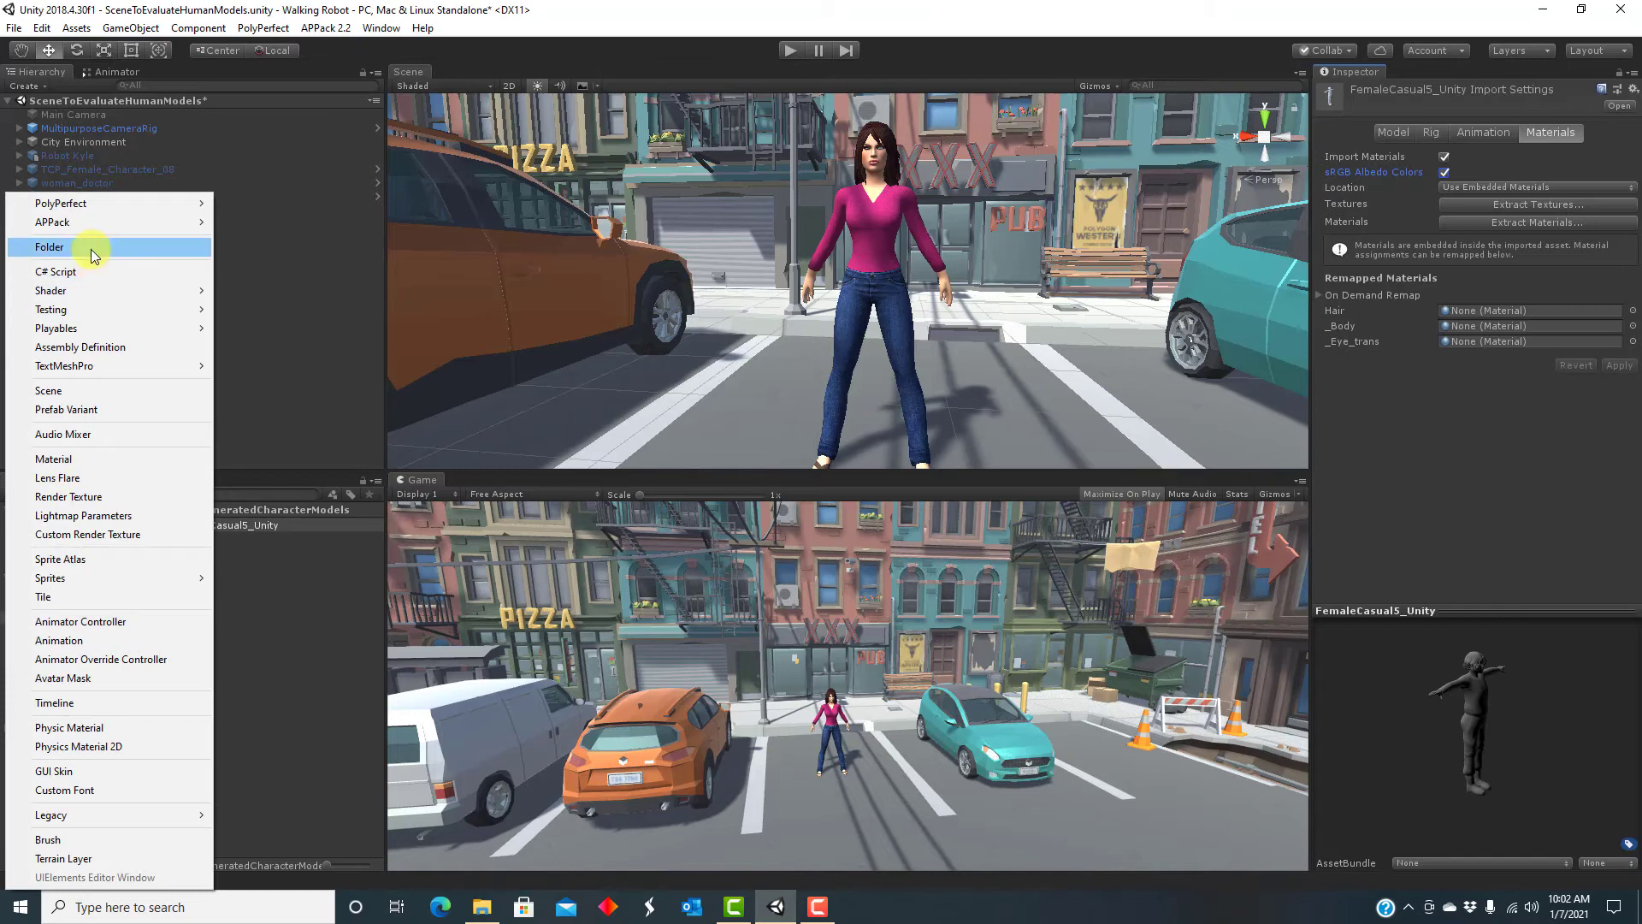
pyautogui.click(91, 249)
pyautogui.write('textures')
pyautogui.click(26, 494)
pyautogui.click(78, 244)
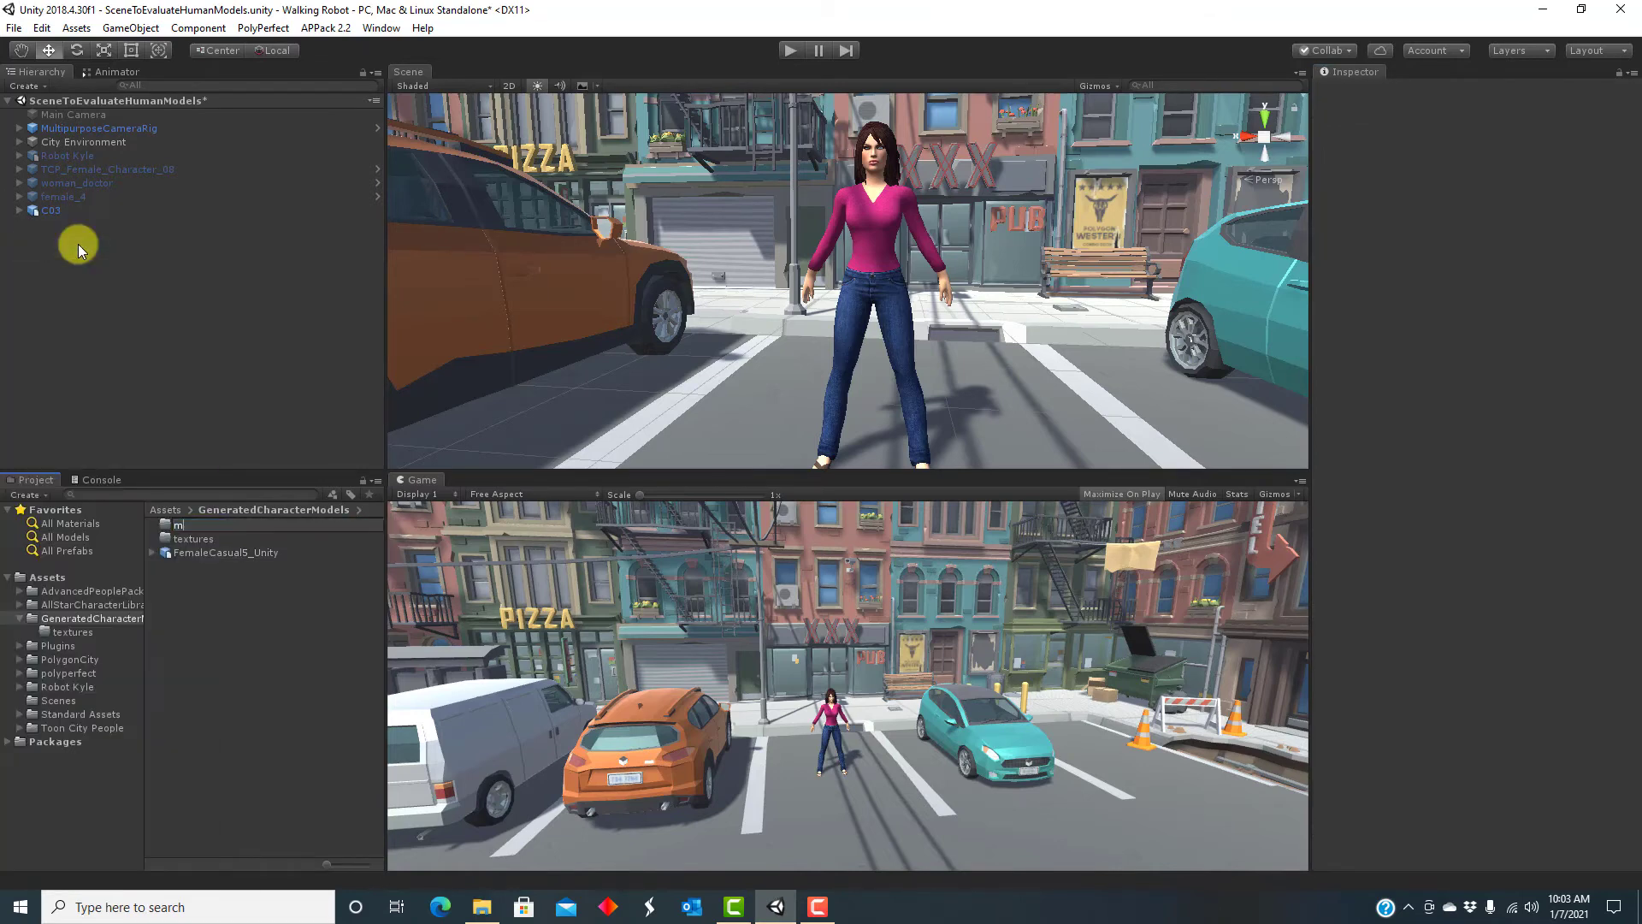
pyautogui.write('materials')
pyautogui.press('Return')
# - Extract the embedded textures of the FemaleCasual5_Unity model into the textures folder
pyautogui.click(225, 553)
pyautogui.click(1538, 204)
pyautogui.click(498, 179)
pyautogui.click(666, 470)
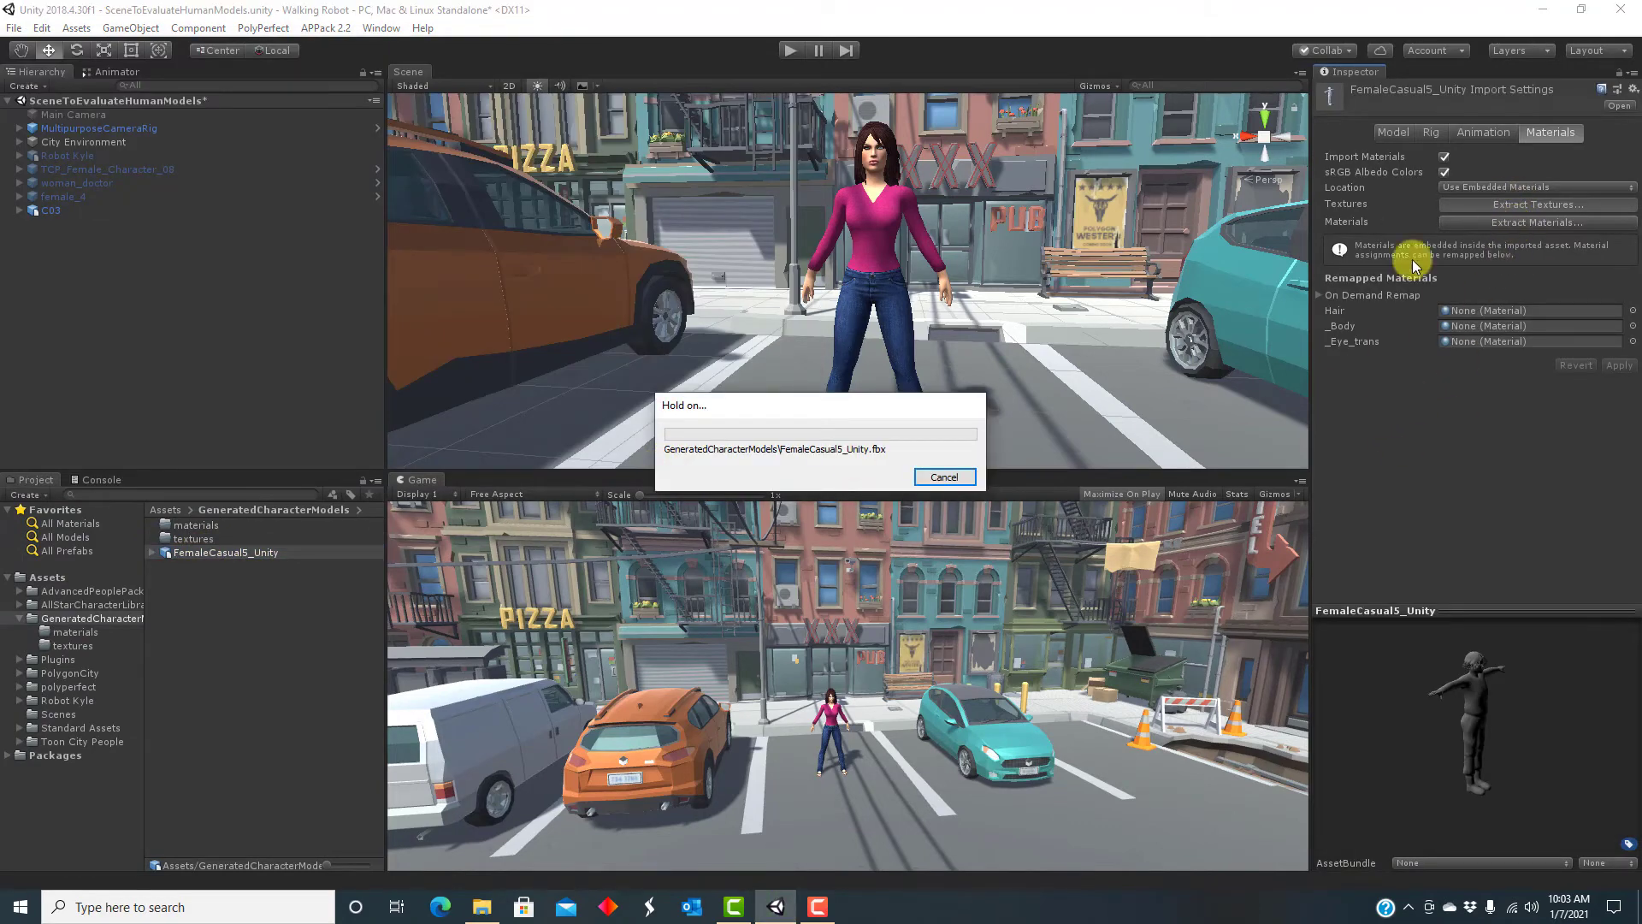
# - Extract the embedded materials of the FemaleCasual5_Unity model into the materials folder
pyautogui.click(213, 266)
pyautogui.click(1538, 223)
pyautogui.click(197, 162)
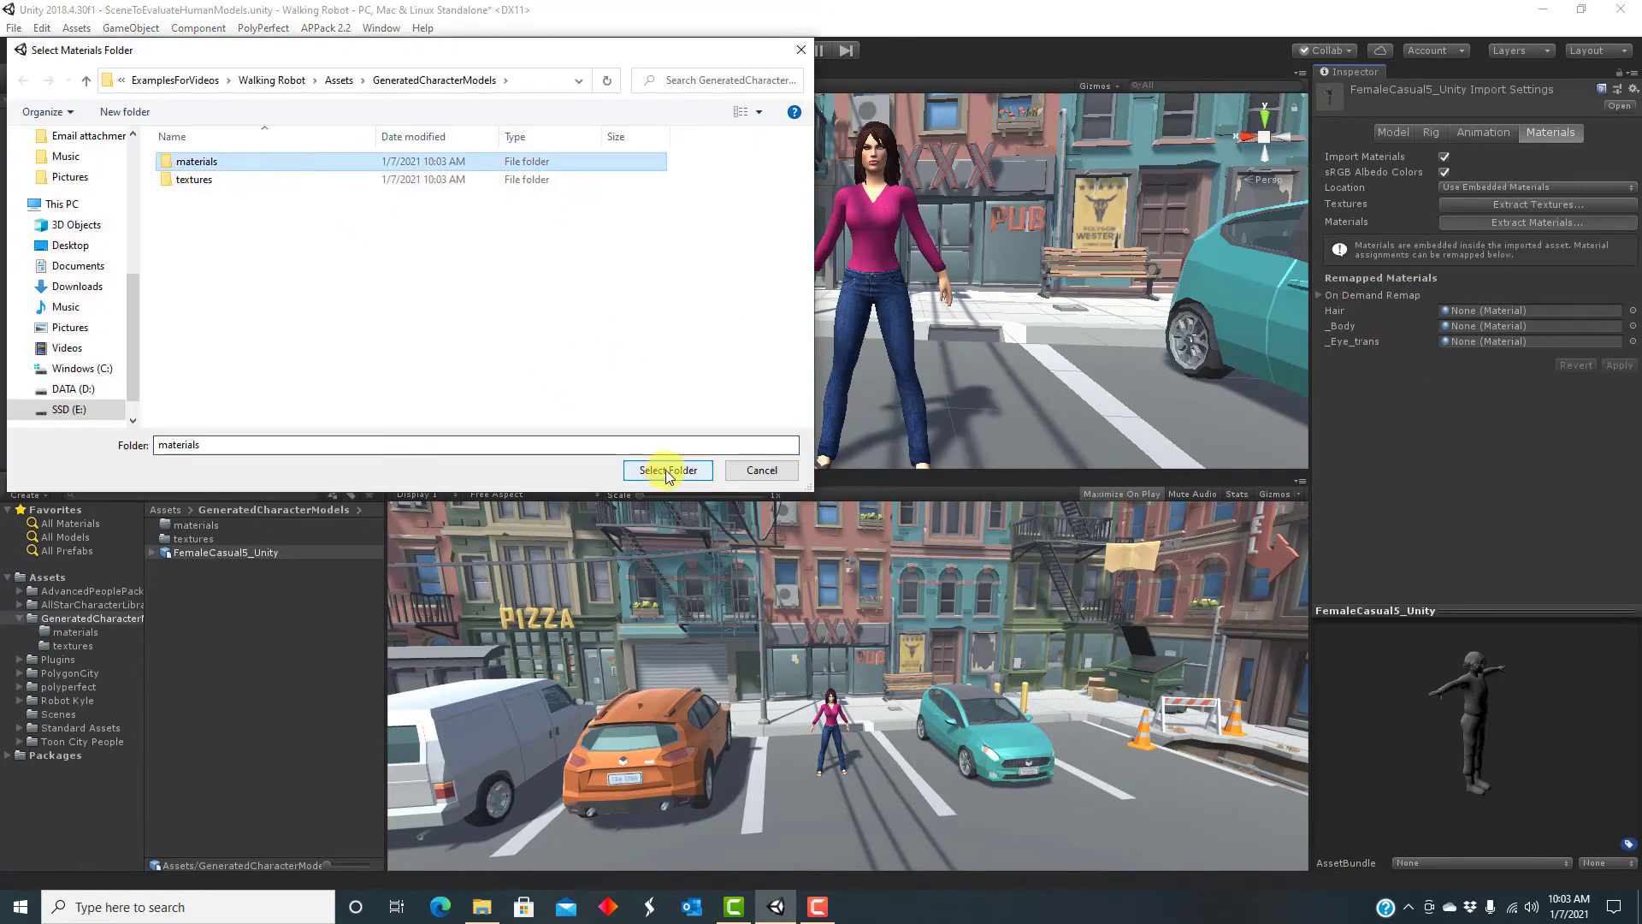
pyautogui.click(666, 469)
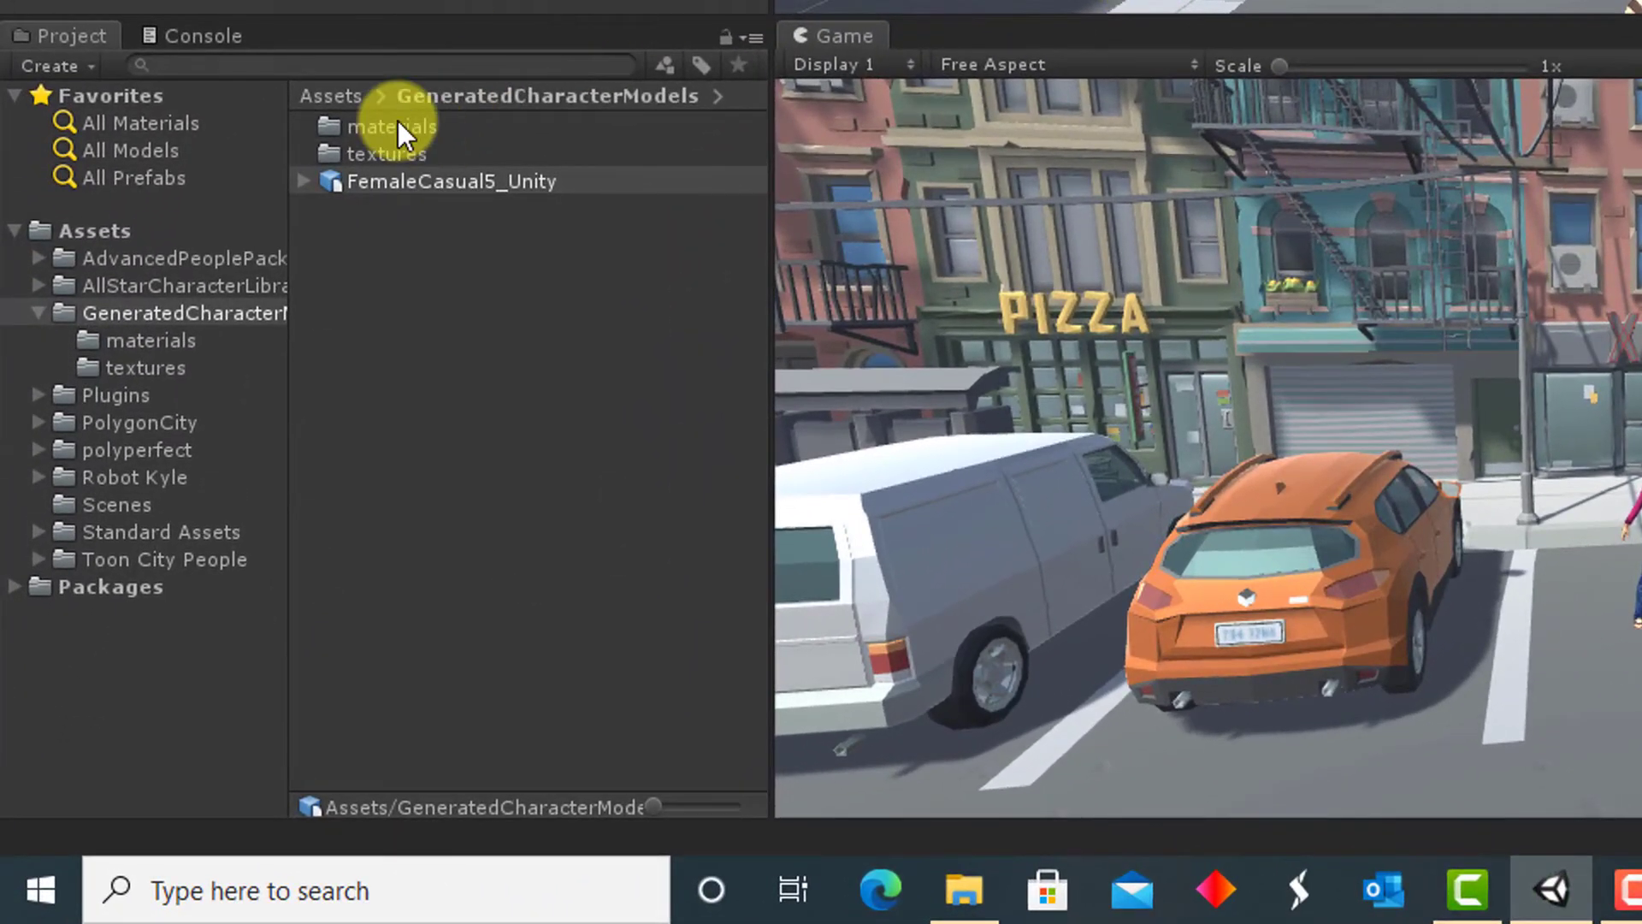
# - Check the extracted assets inside the materials and textures folders of GeneratedCharacterModels
pyautogui.doubleClick(237, 436)
pyautogui.click(518, 98)
pyautogui.doubleClick(396, 153)
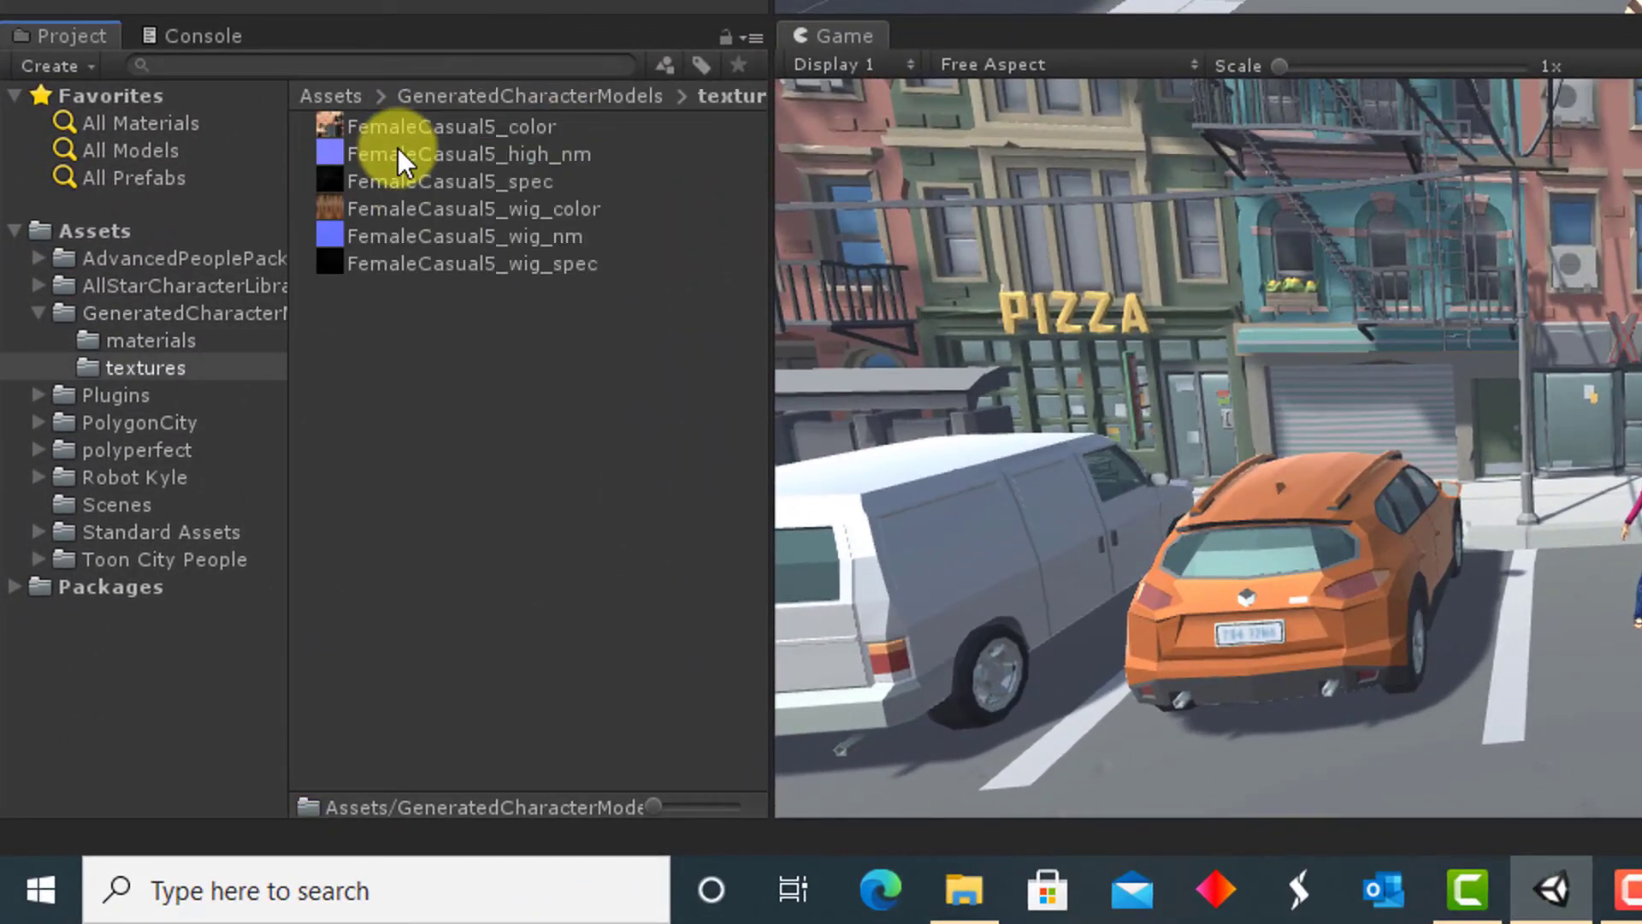
pyautogui.click(582, 92)
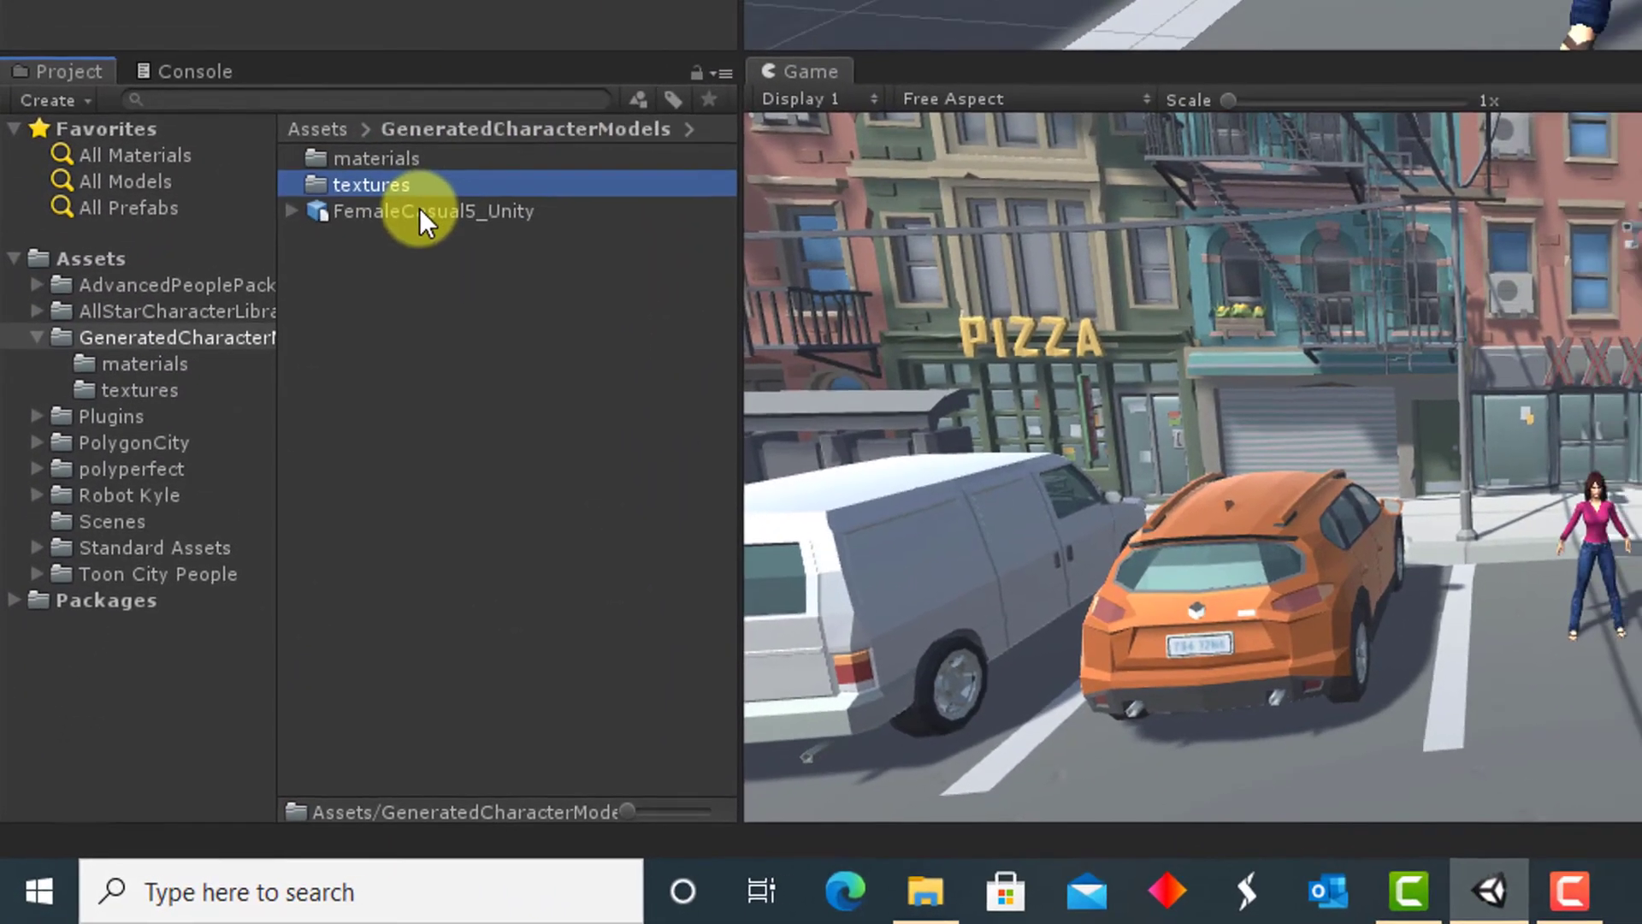
# - Place the FemaleCasual5_Unity model in the scene beside the C03 character, on the side of the orange car
pyautogui.click(432, 182)
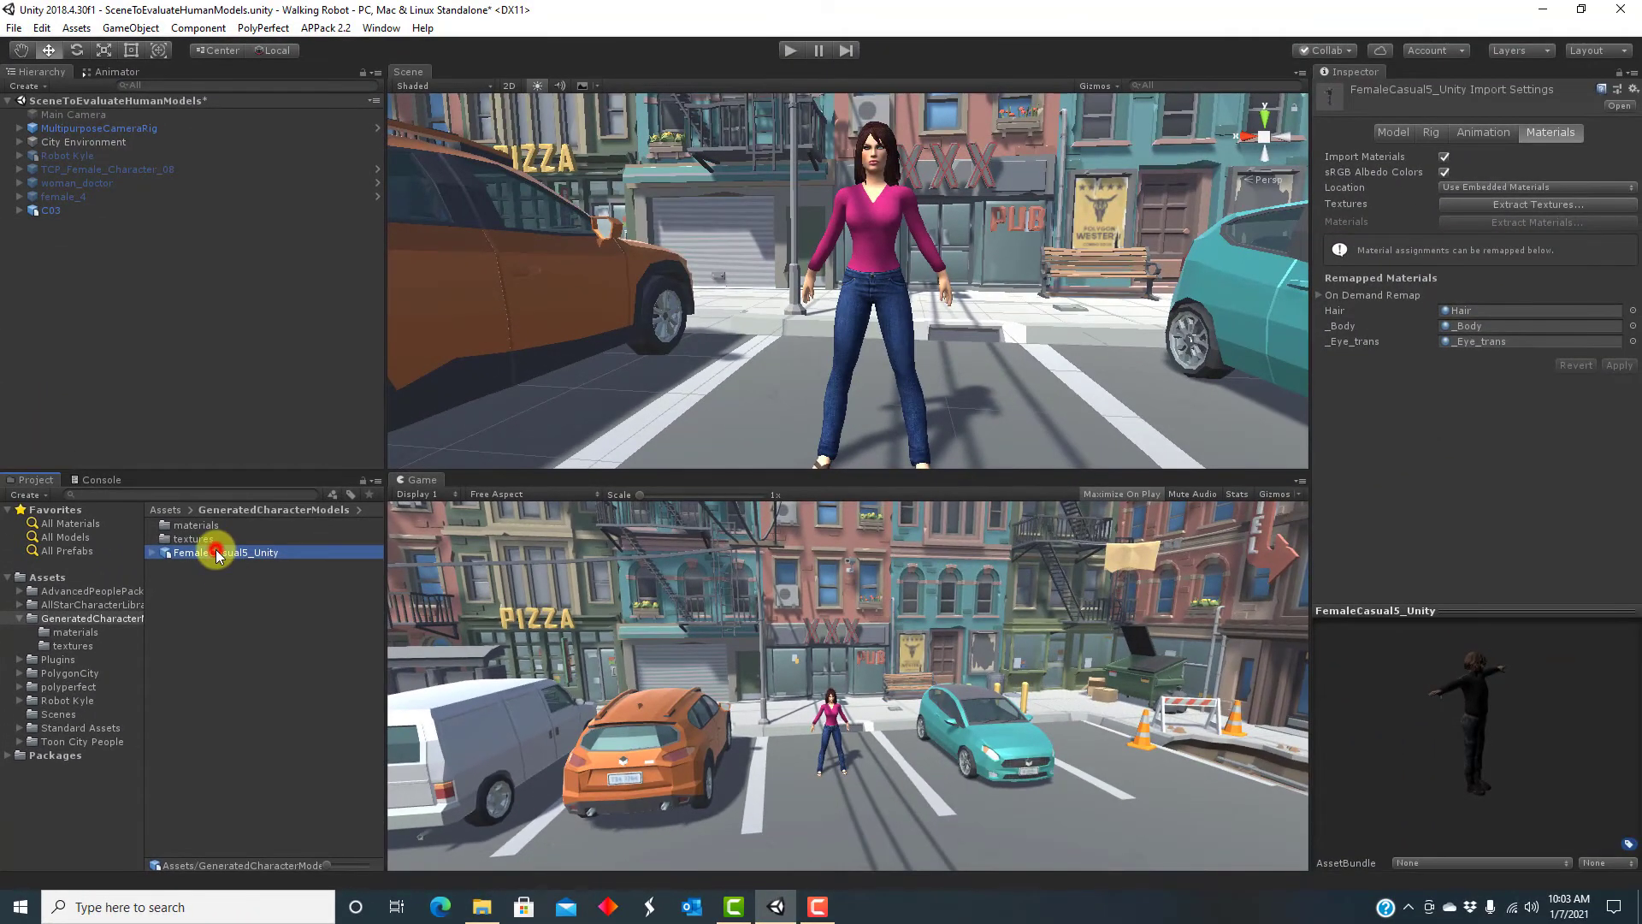
pyautogui.moveTo(218, 554); pyautogui.dragTo(725, 432)
pyautogui.moveTo(77, 130); pyautogui.dragTo(79, 229)
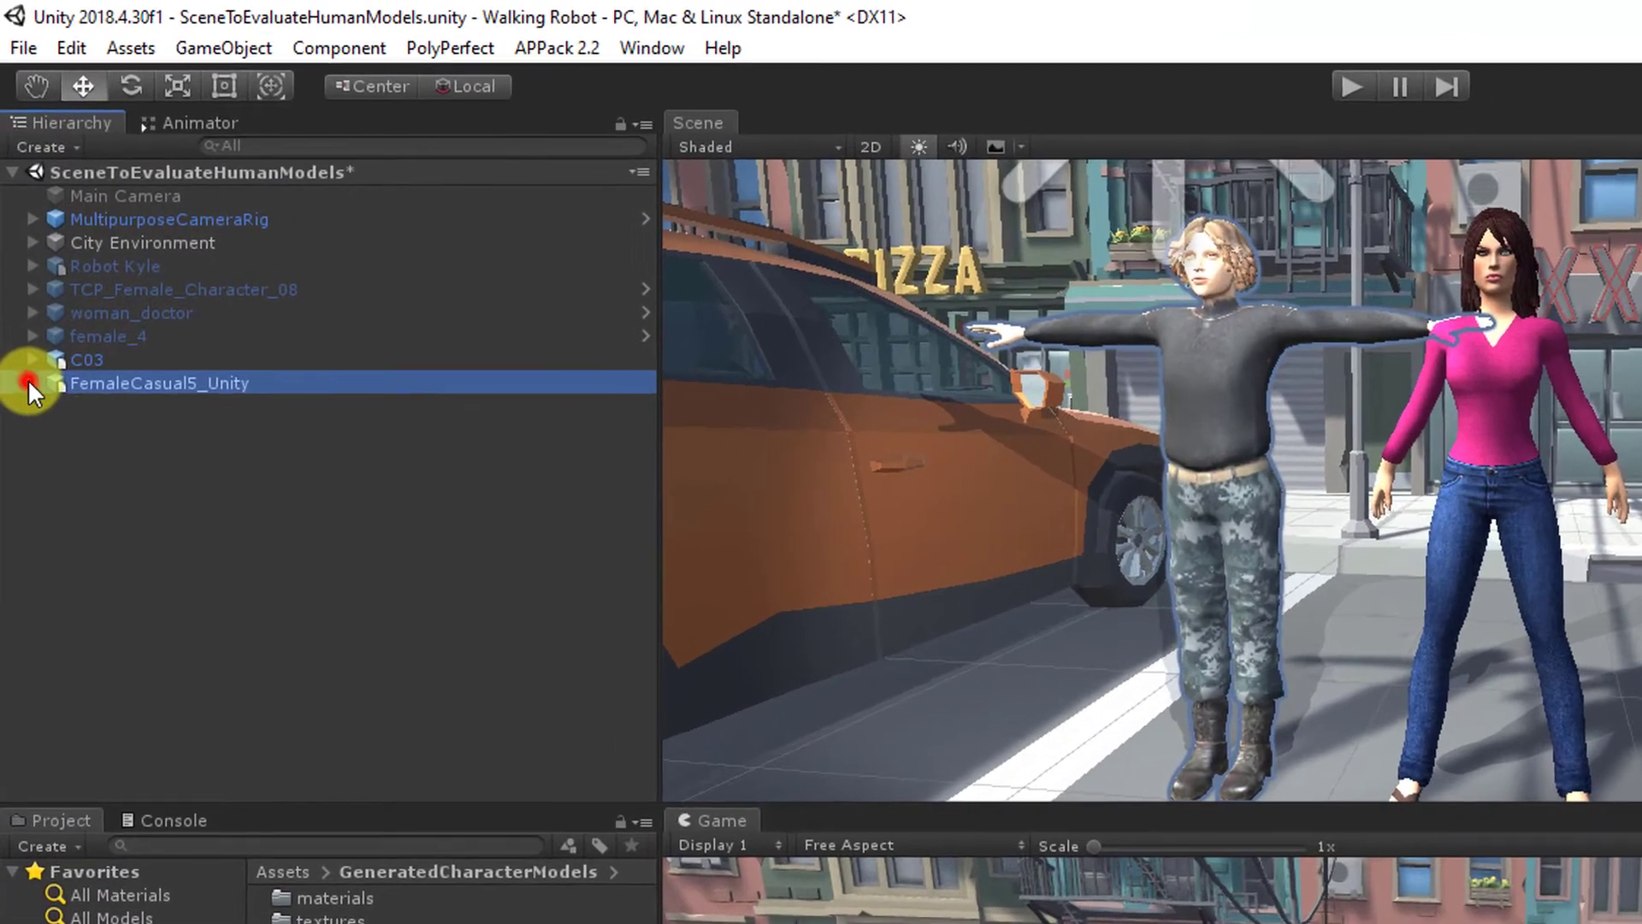
# - Deactivate the Lights child object of FemaleCasual5_Unity in the scene and collapse the model's hierarchy
pyautogui.click(25, 304)
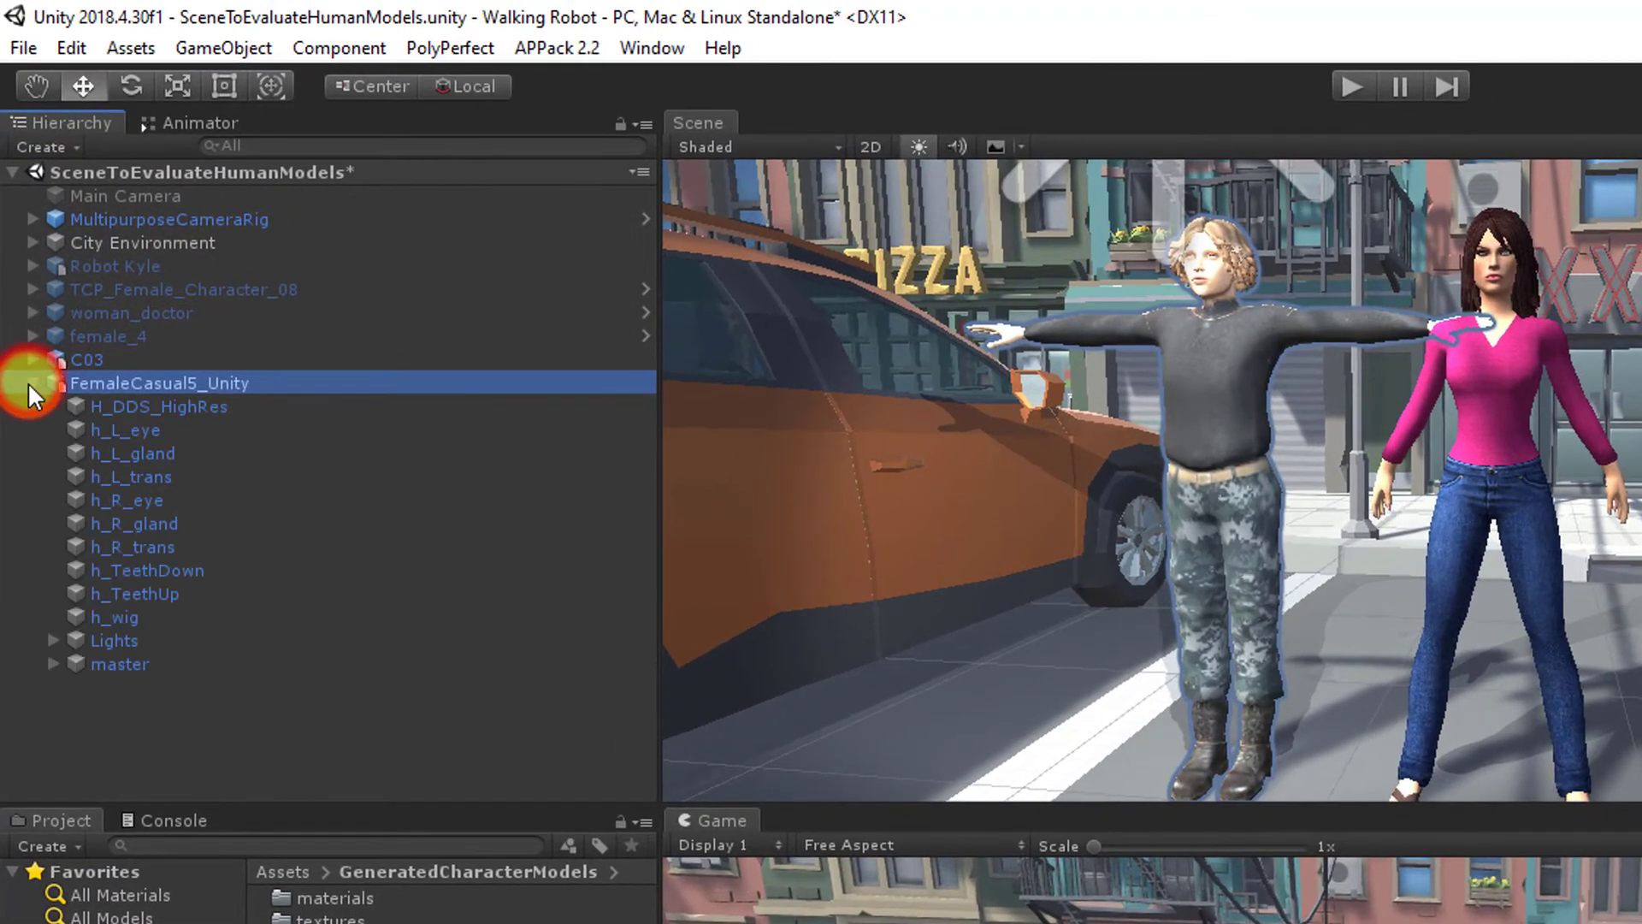
pyautogui.click(112, 640)
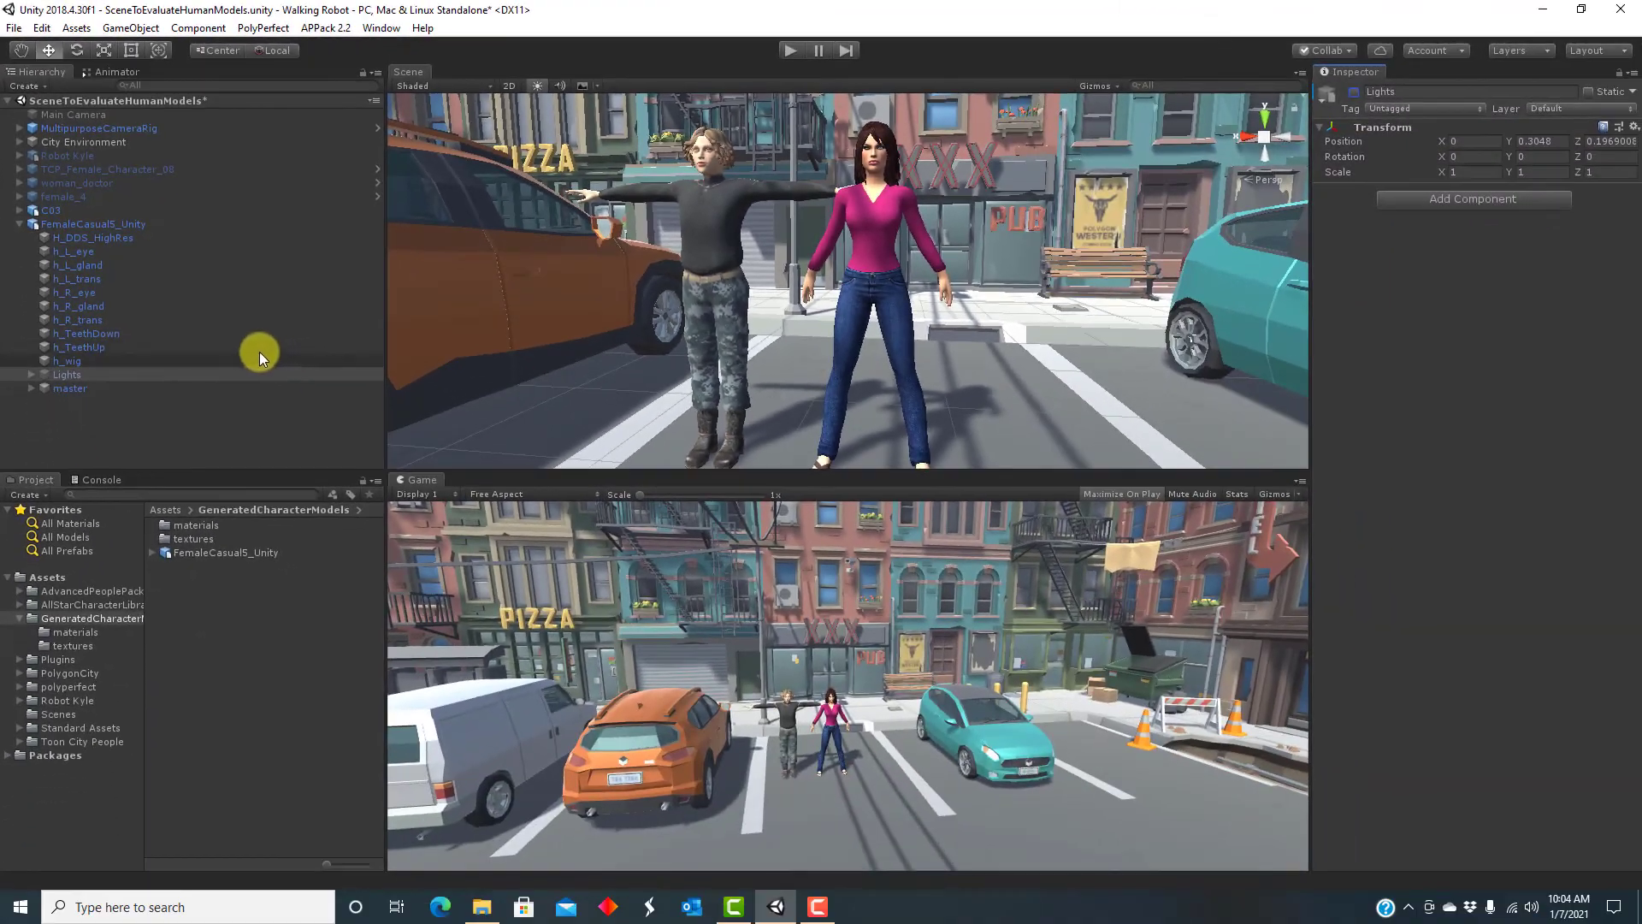
pyautogui.click(19, 224)
pyautogui.click(18, 224)
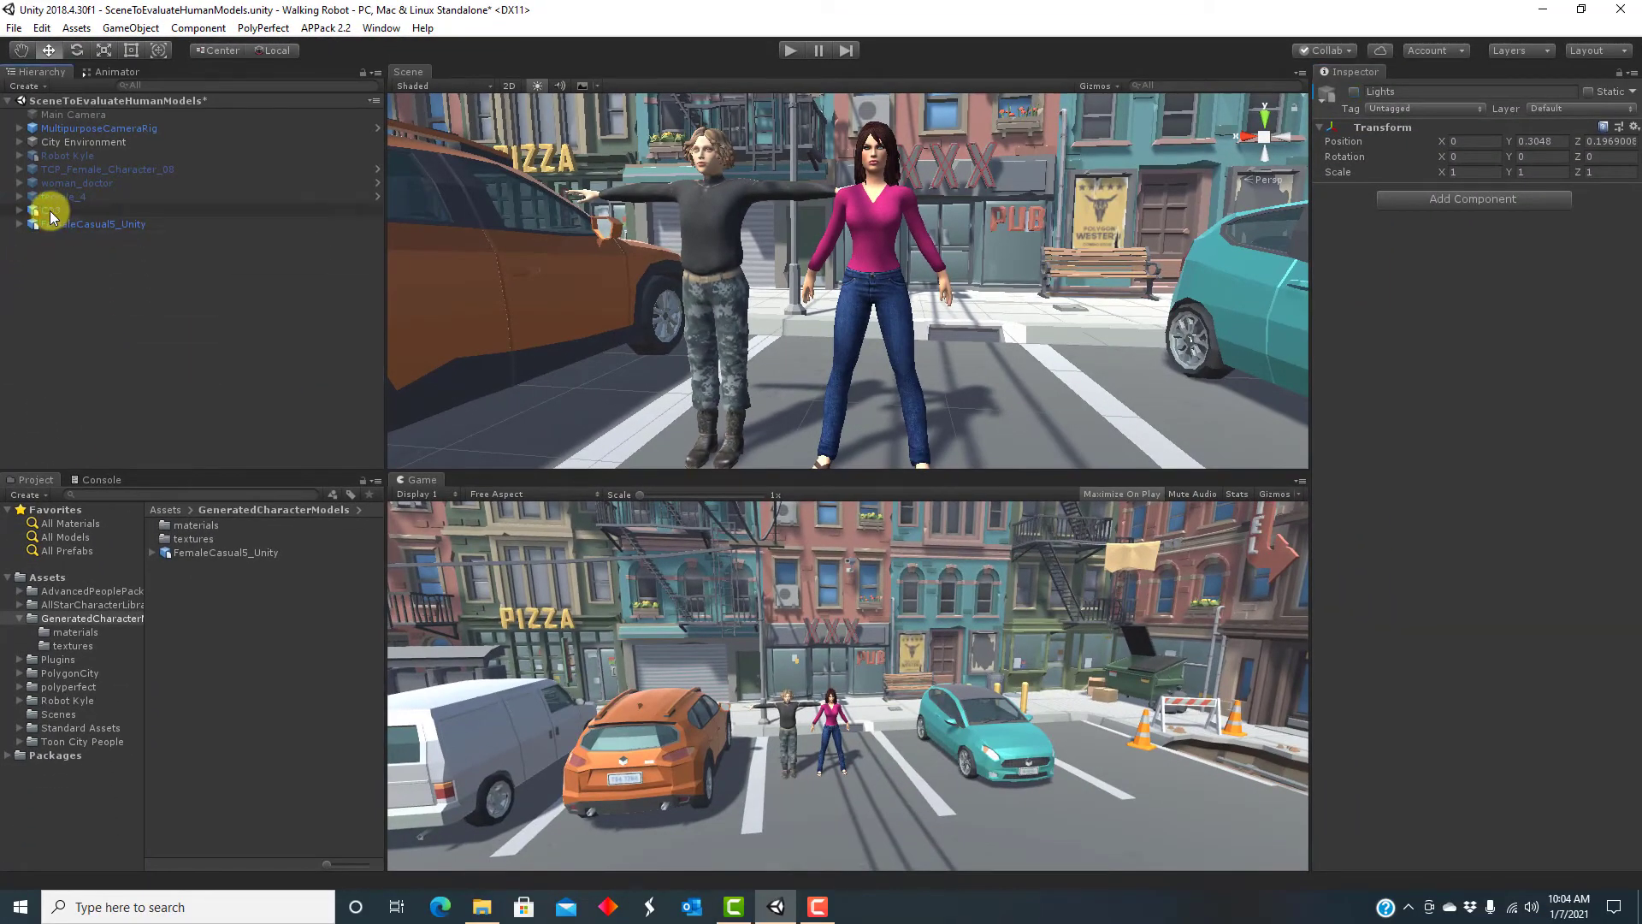
# - Copy the Transform values of C03 onto FemaleCasual5_Unity and deactivate C03
pyautogui.click(49, 211)
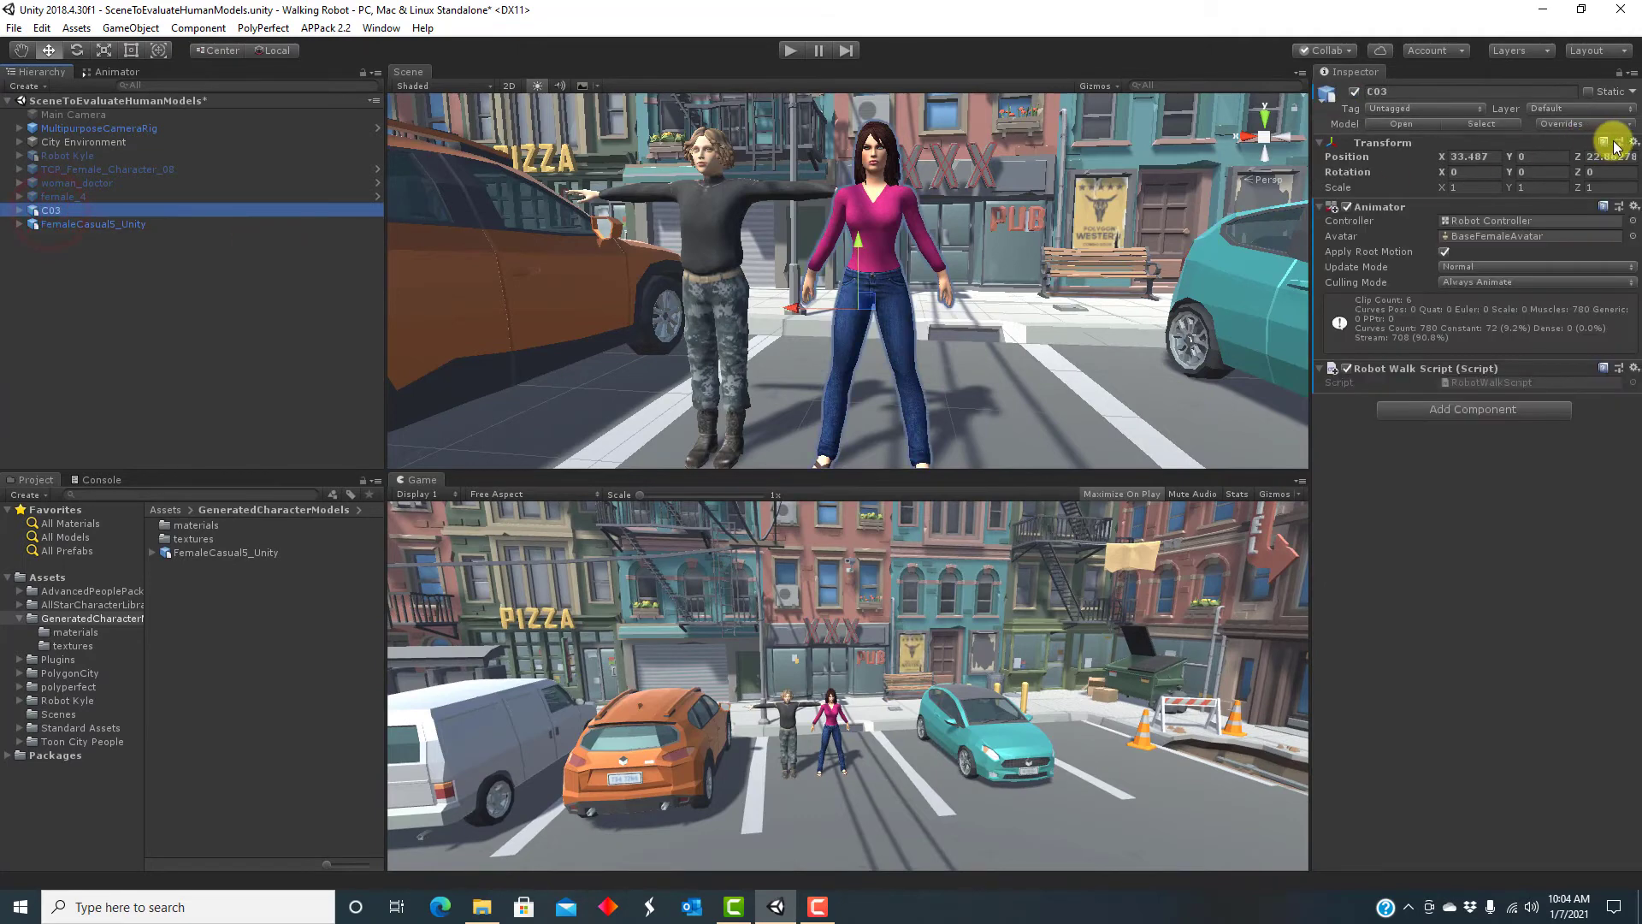
pyautogui.click(1634, 143)
pyautogui.click(1593, 221)
pyautogui.click(128, 224)
pyautogui.click(1633, 143)
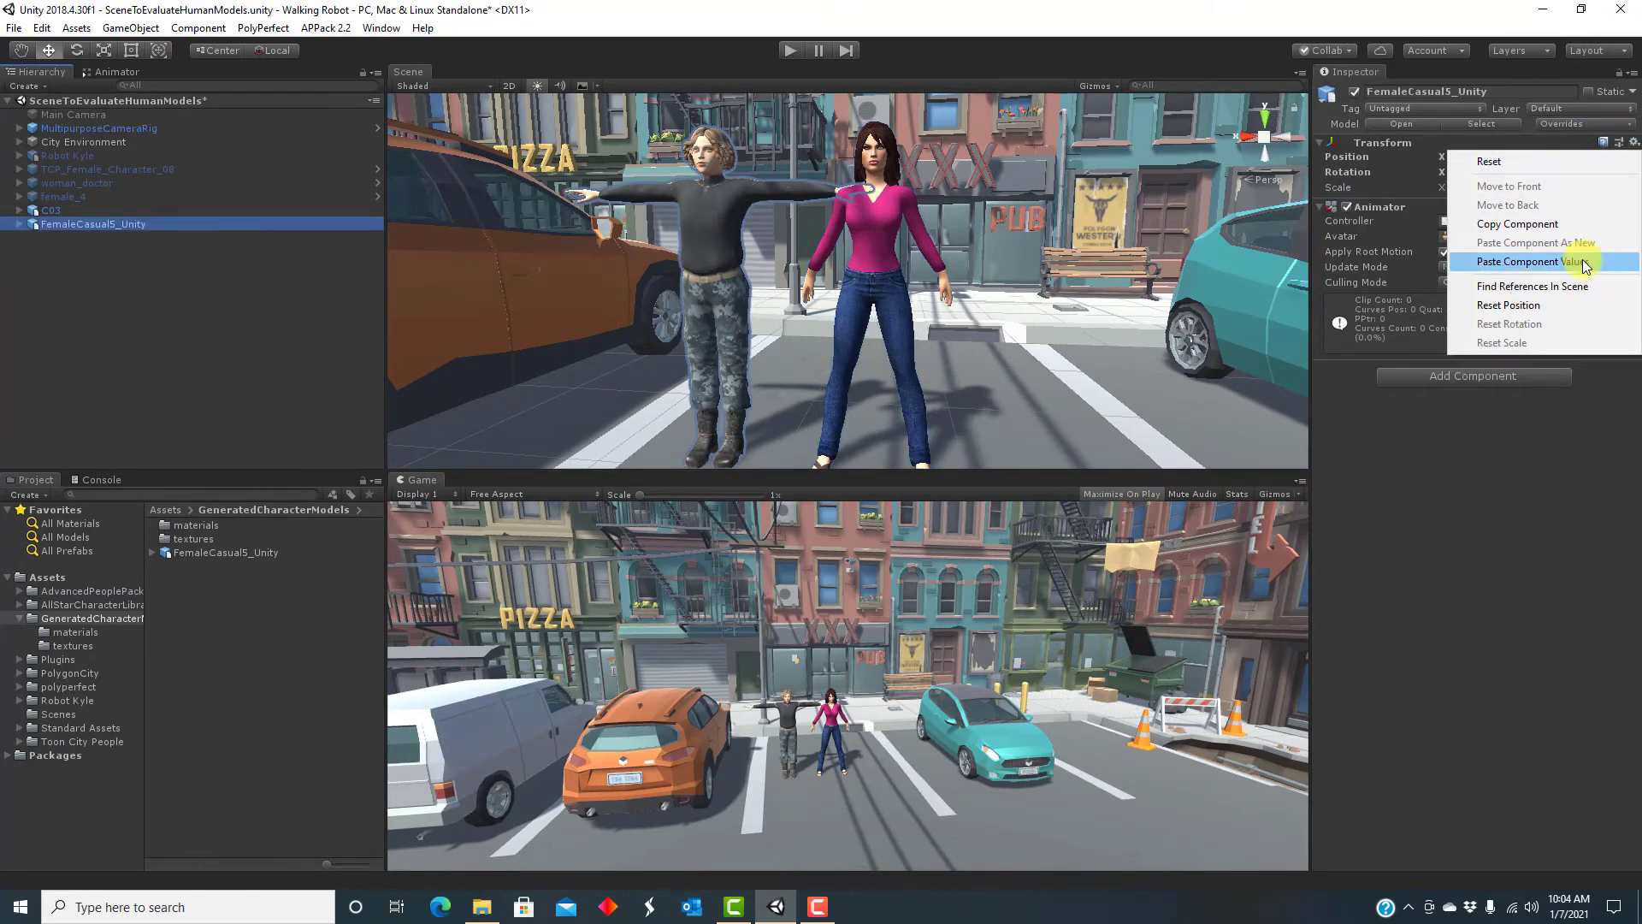
pyautogui.click(1578, 258)
pyautogui.click(51, 210)
pyautogui.click(1355, 91)
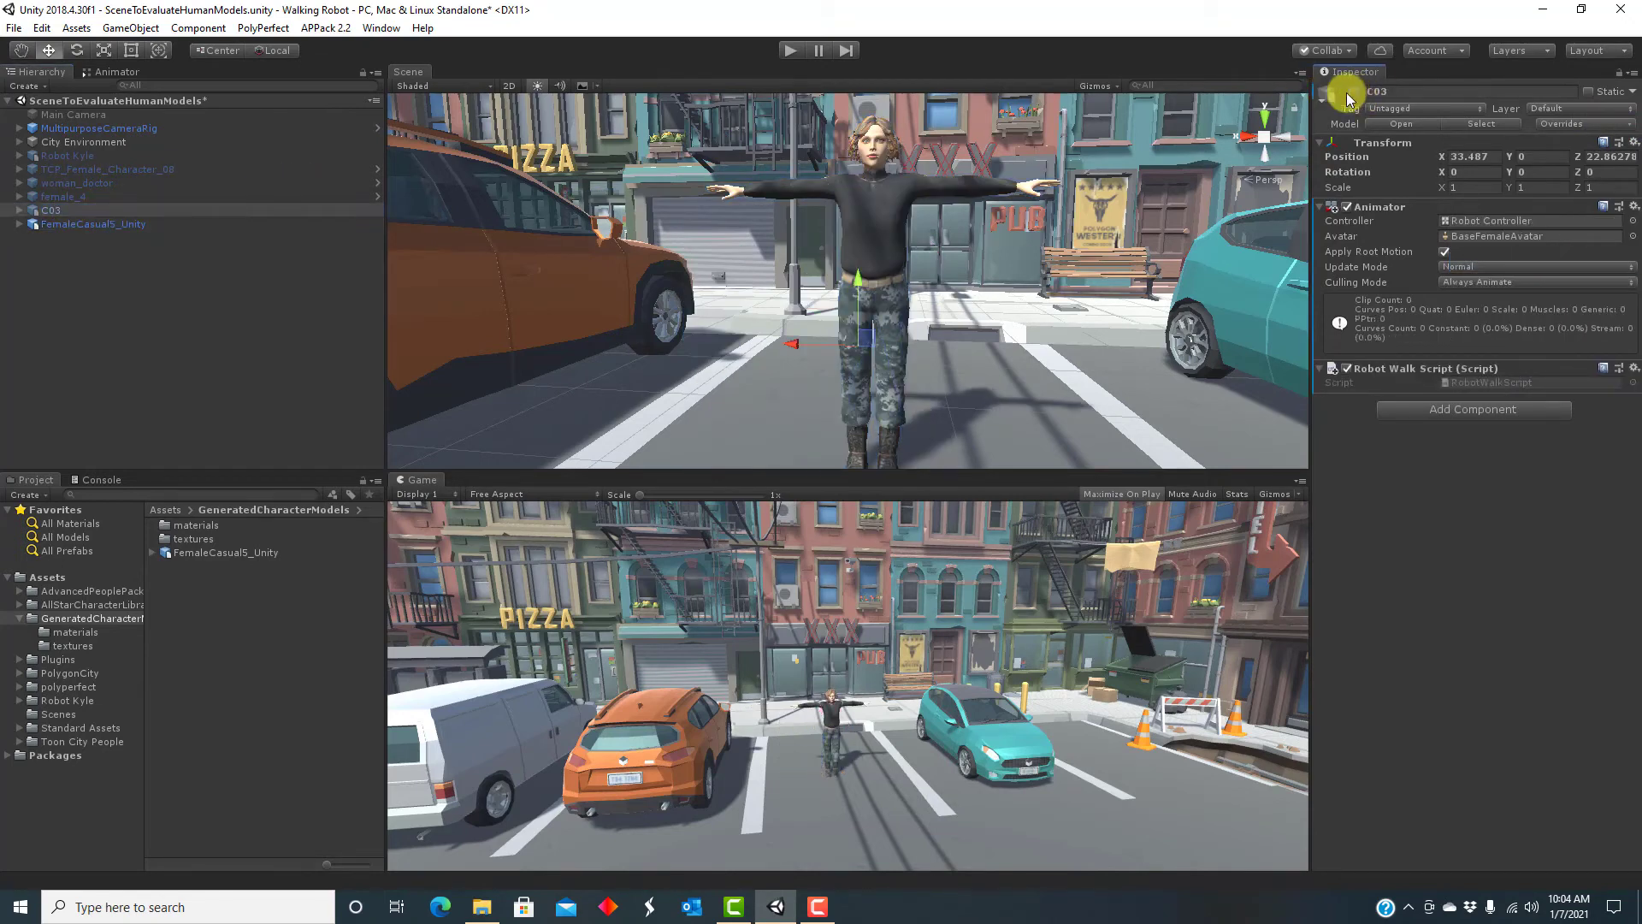
# - Assign Robot Controller to the Animator of FemaleCasual5_Unity and attach RobotWalkScript to the character
pyautogui.click(91, 224)
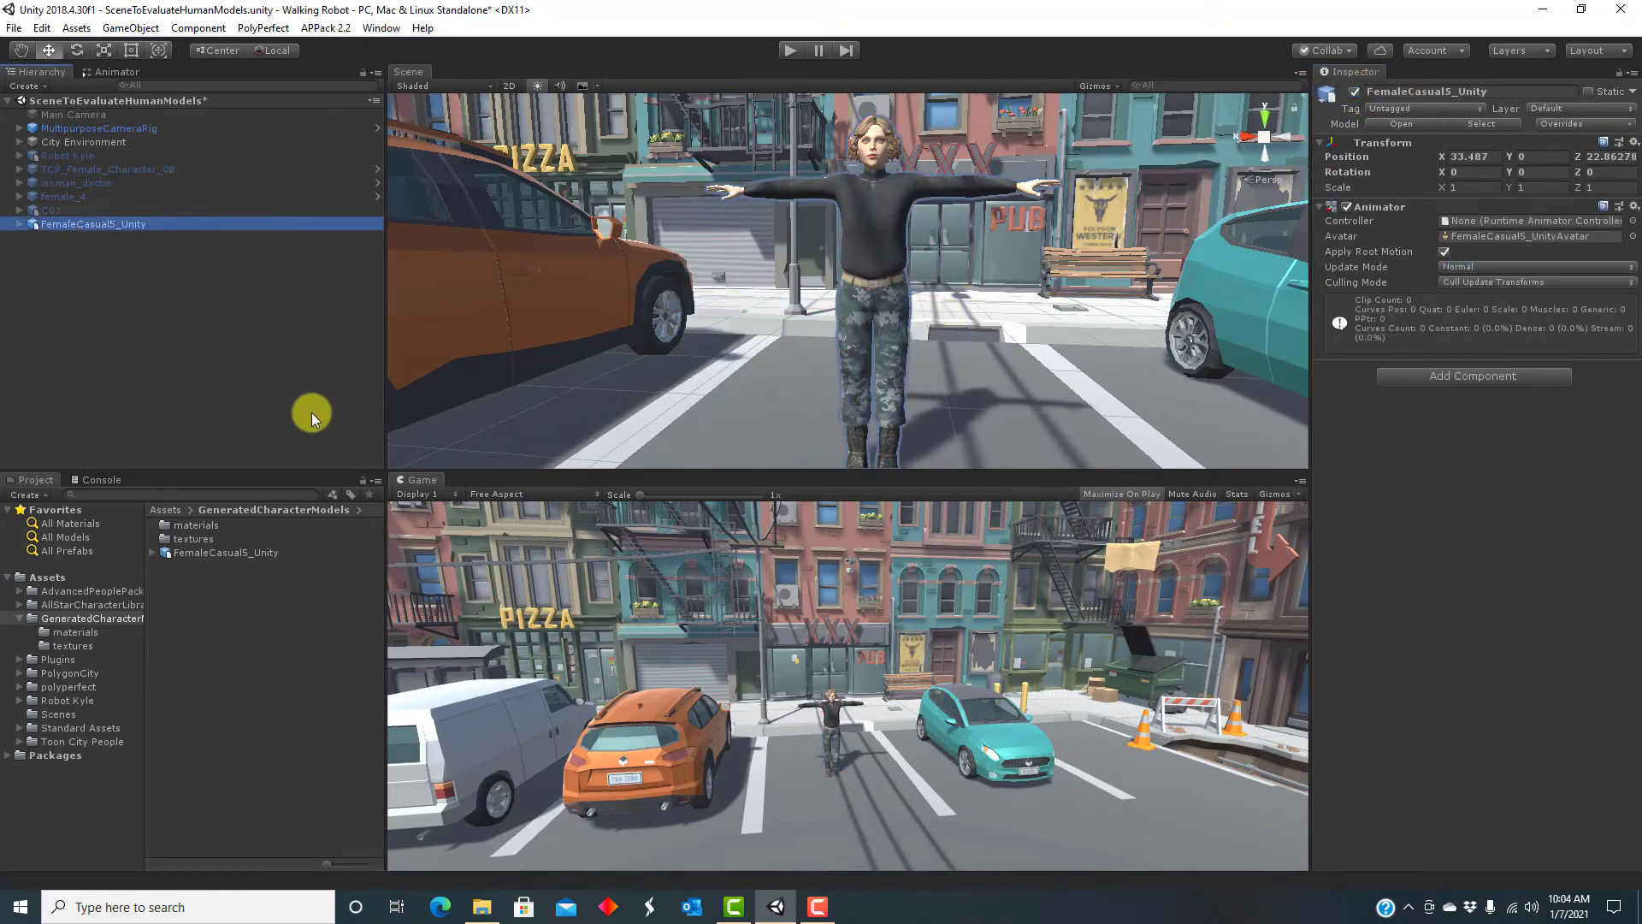
pyautogui.click(220, 494)
pyautogui.write('robot')
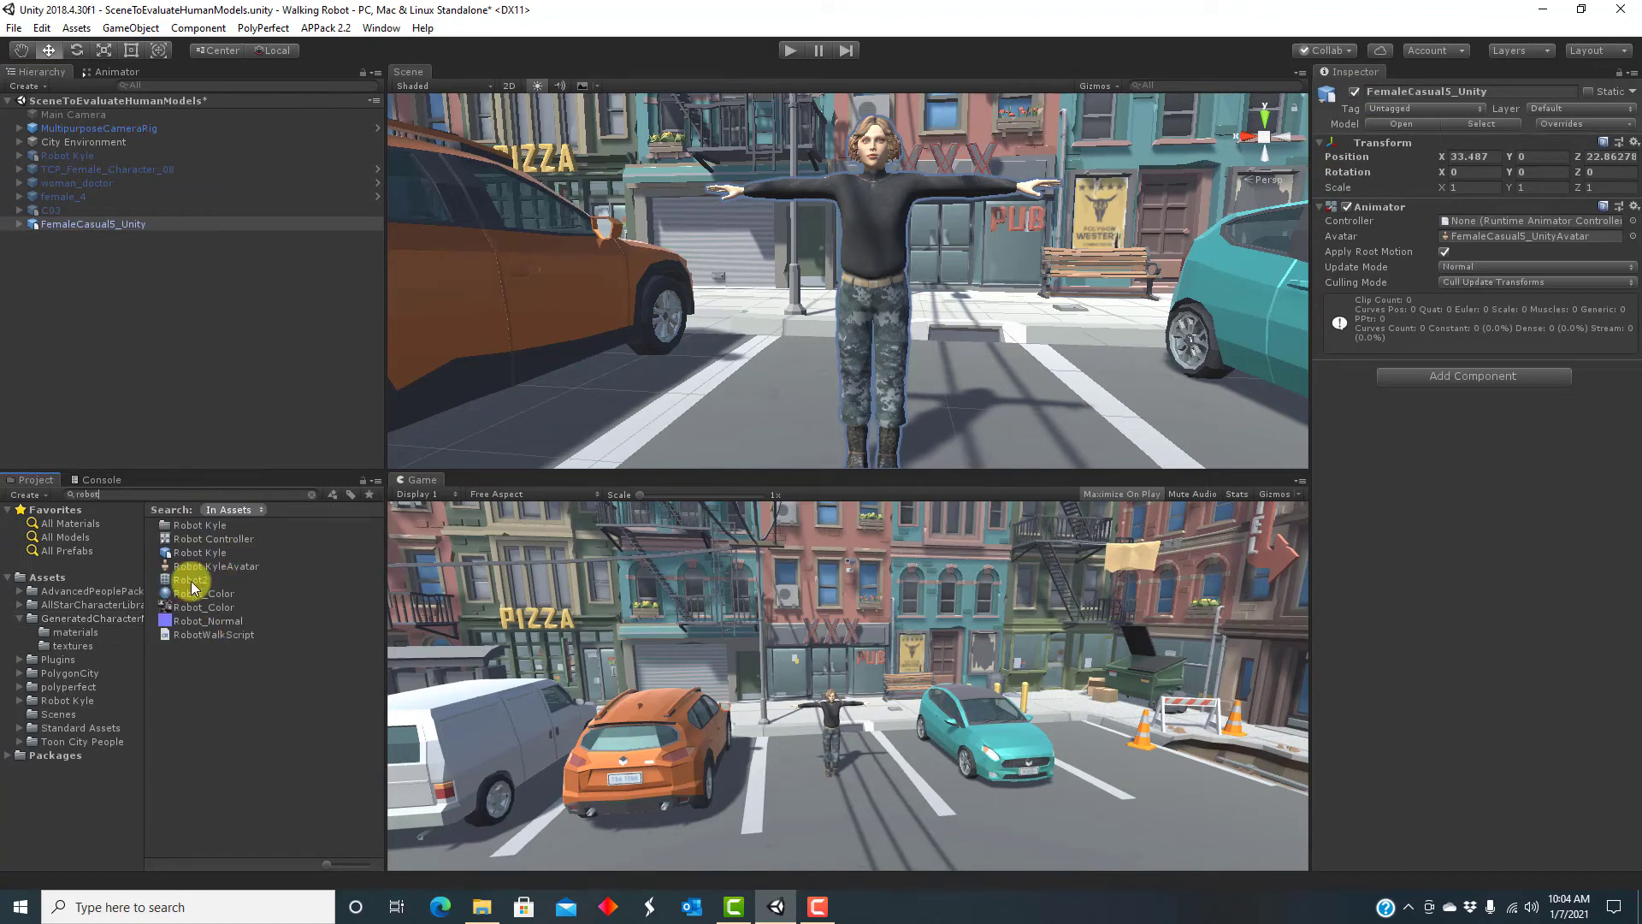
pyautogui.moveTo(209, 538); pyautogui.dragTo(1461, 230)
pyautogui.click(81, 224)
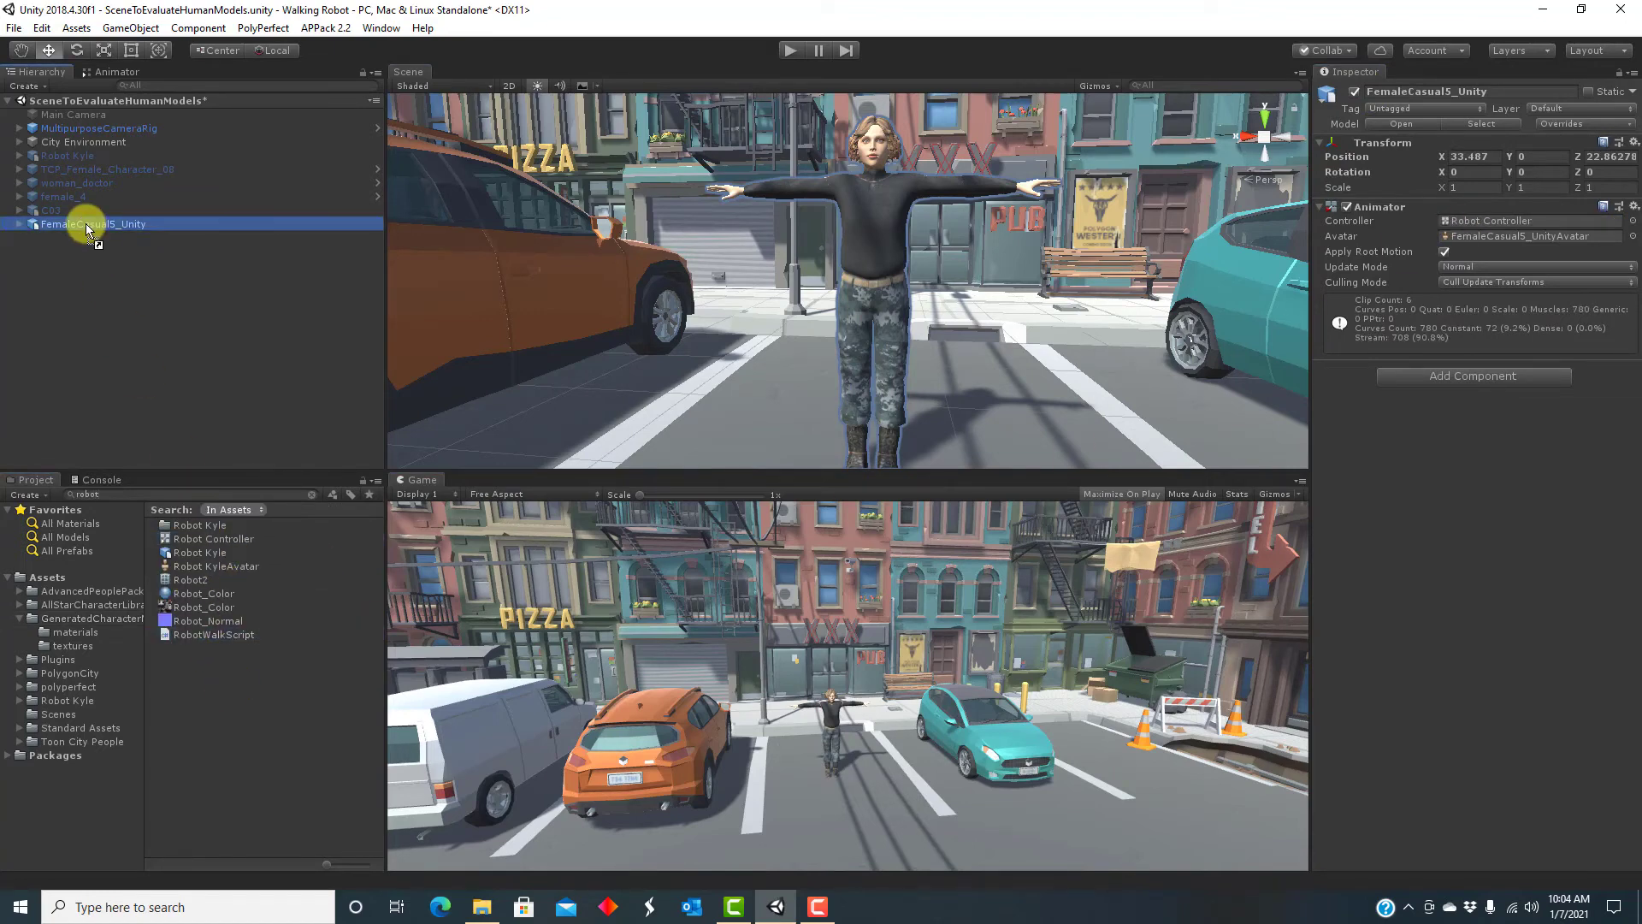
# - Set the Auto Cam target of MultipurposeCameraRig to FemaleCasual5_Unity and play-test the character walking through the city
pyautogui.click(75, 128)
pyautogui.moveTo(75, 225); pyautogui.dragTo(1479, 534)
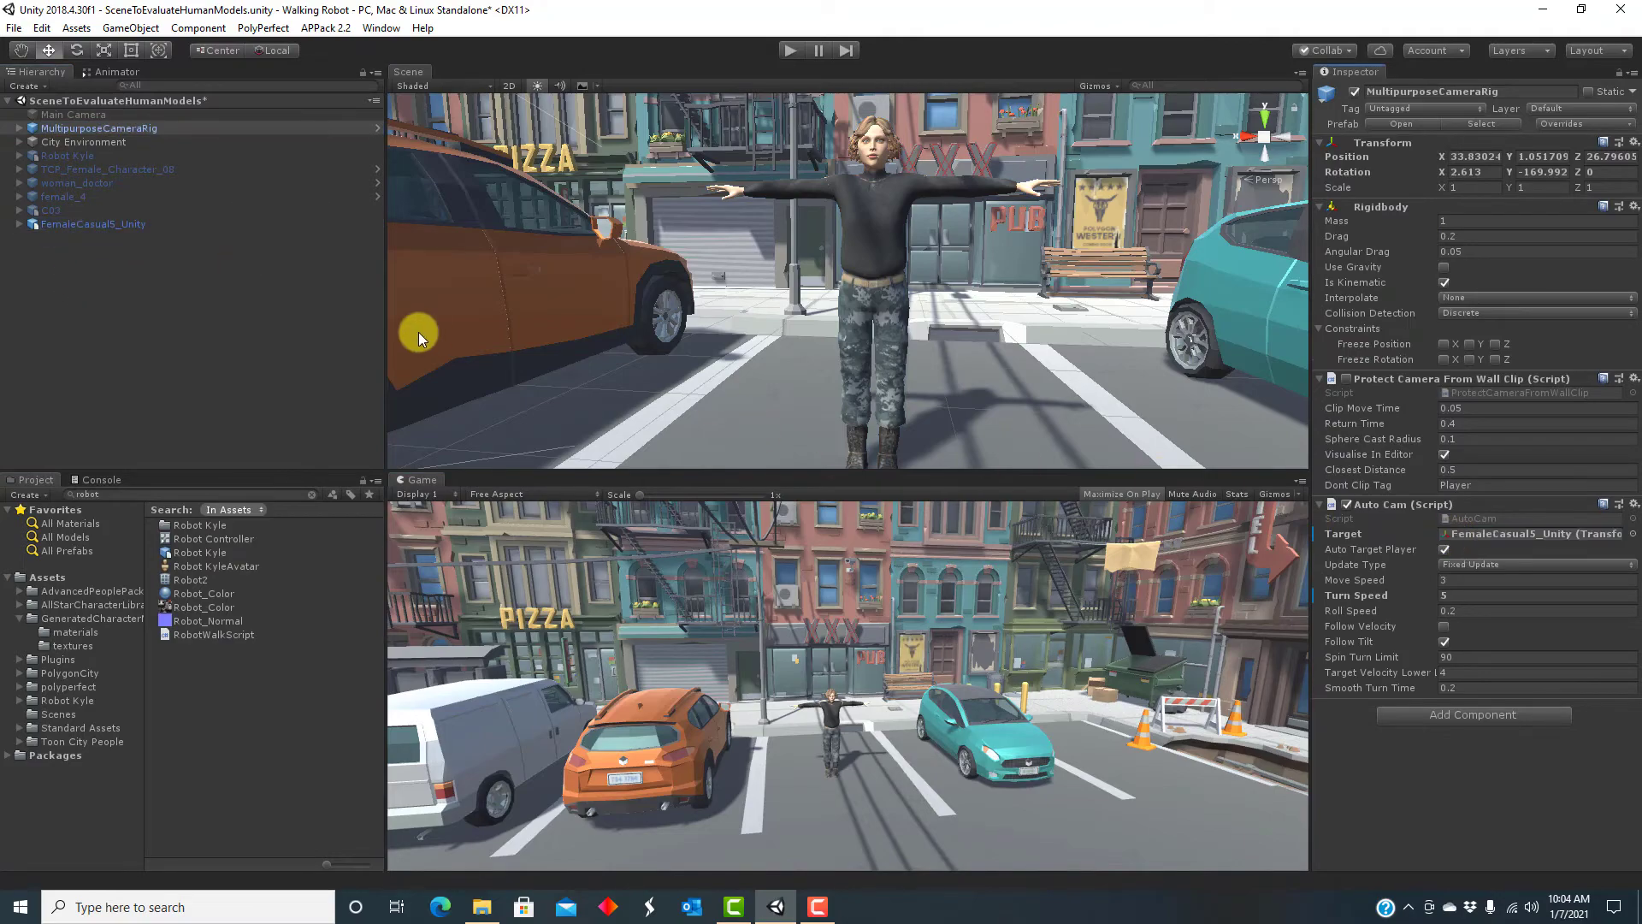
pyautogui.click(789, 53)
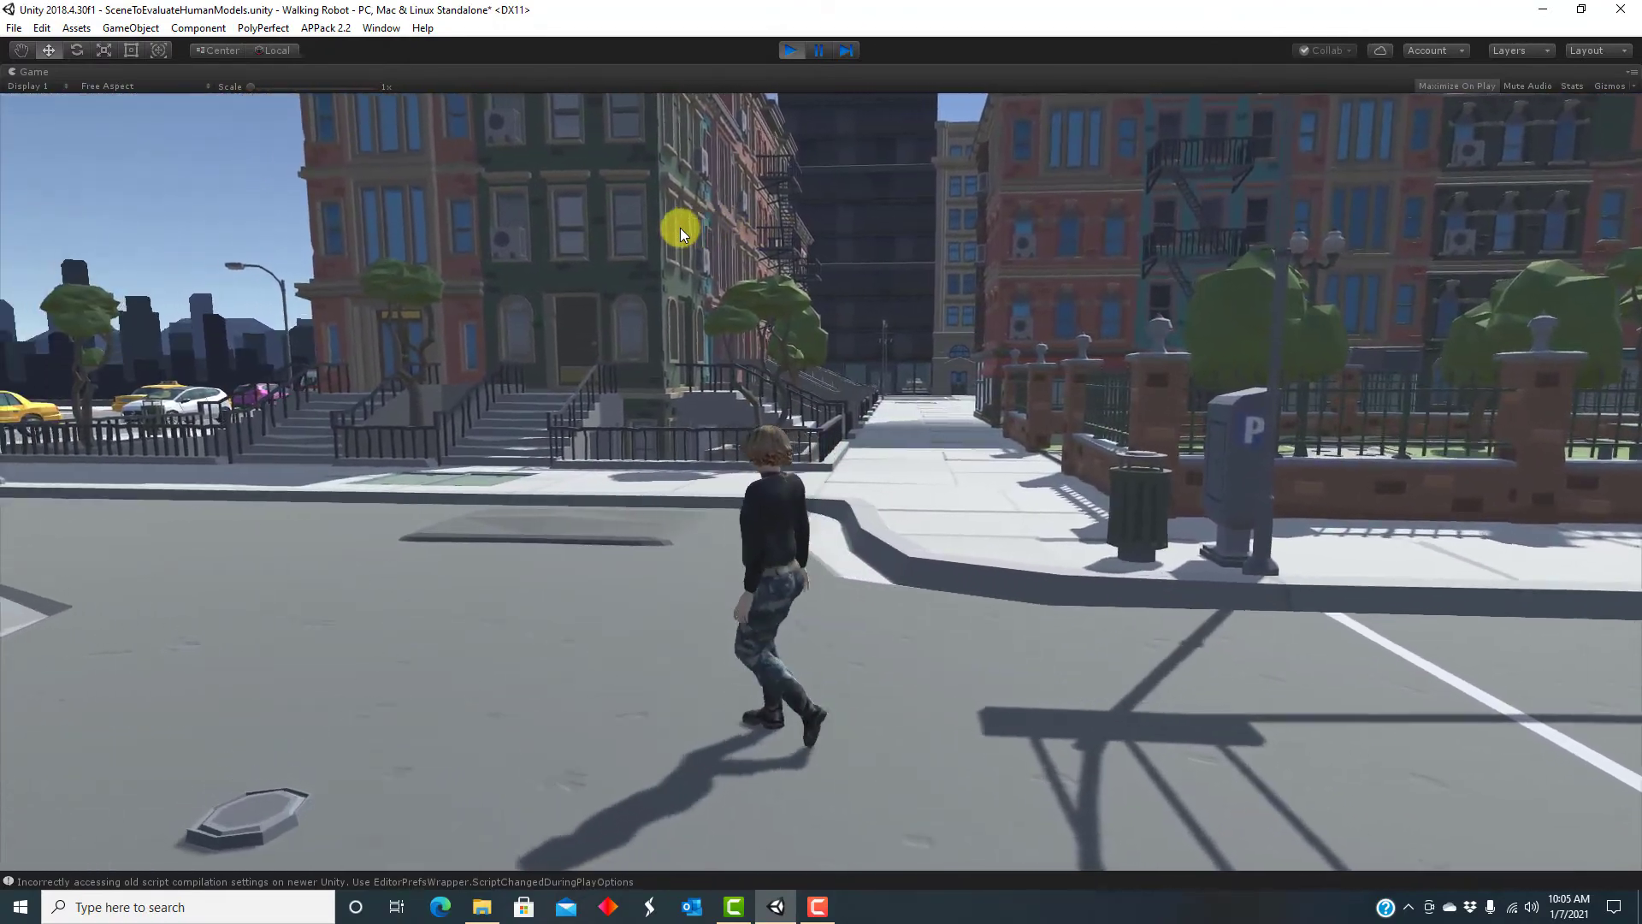
pyautogui.hotkey('ctrl', 'p')
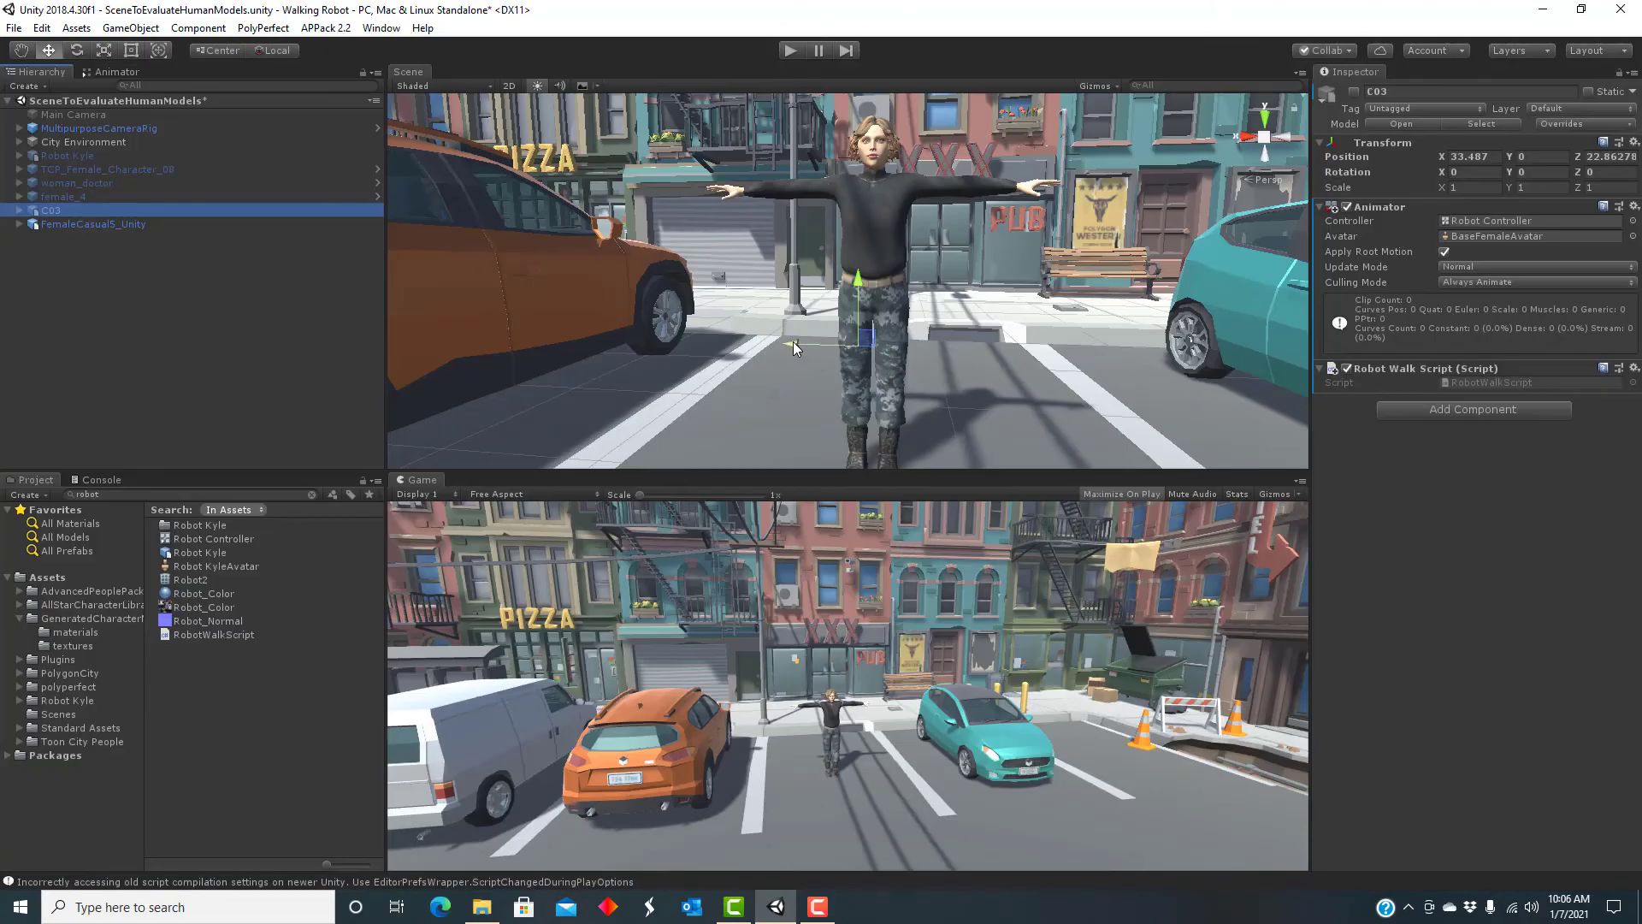
# - Reactivate C03 and move it beside and slightly behind FemaleCasual5_Unity, toward the orange car
pyautogui.click(1353, 92)
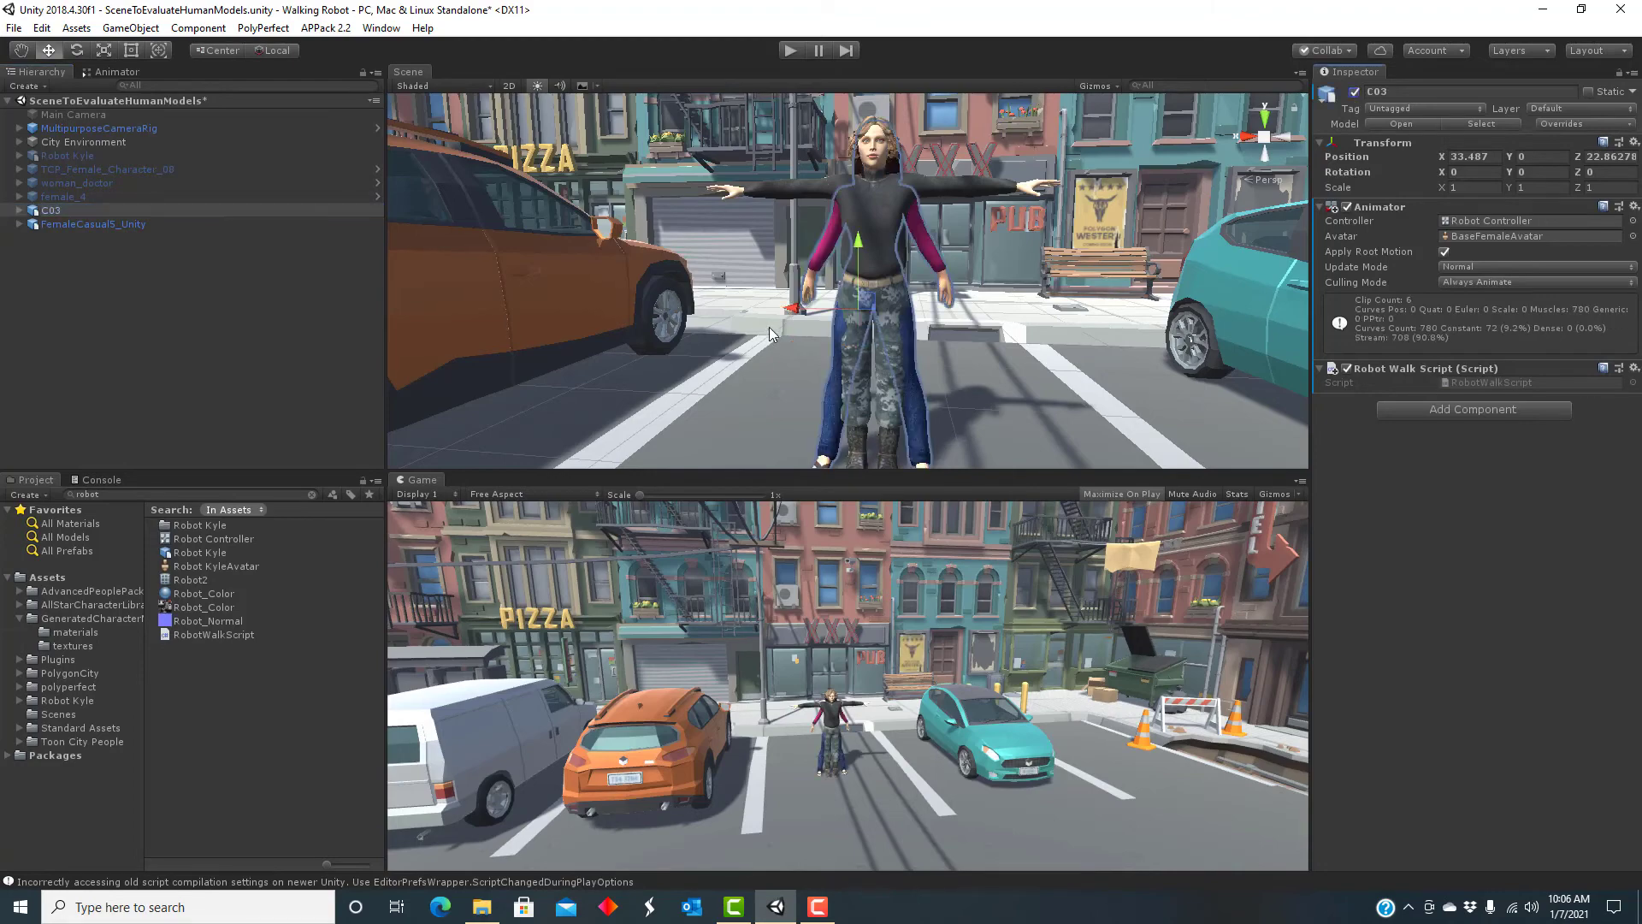
pyautogui.moveTo(792, 304); pyautogui.dragTo(662, 320)
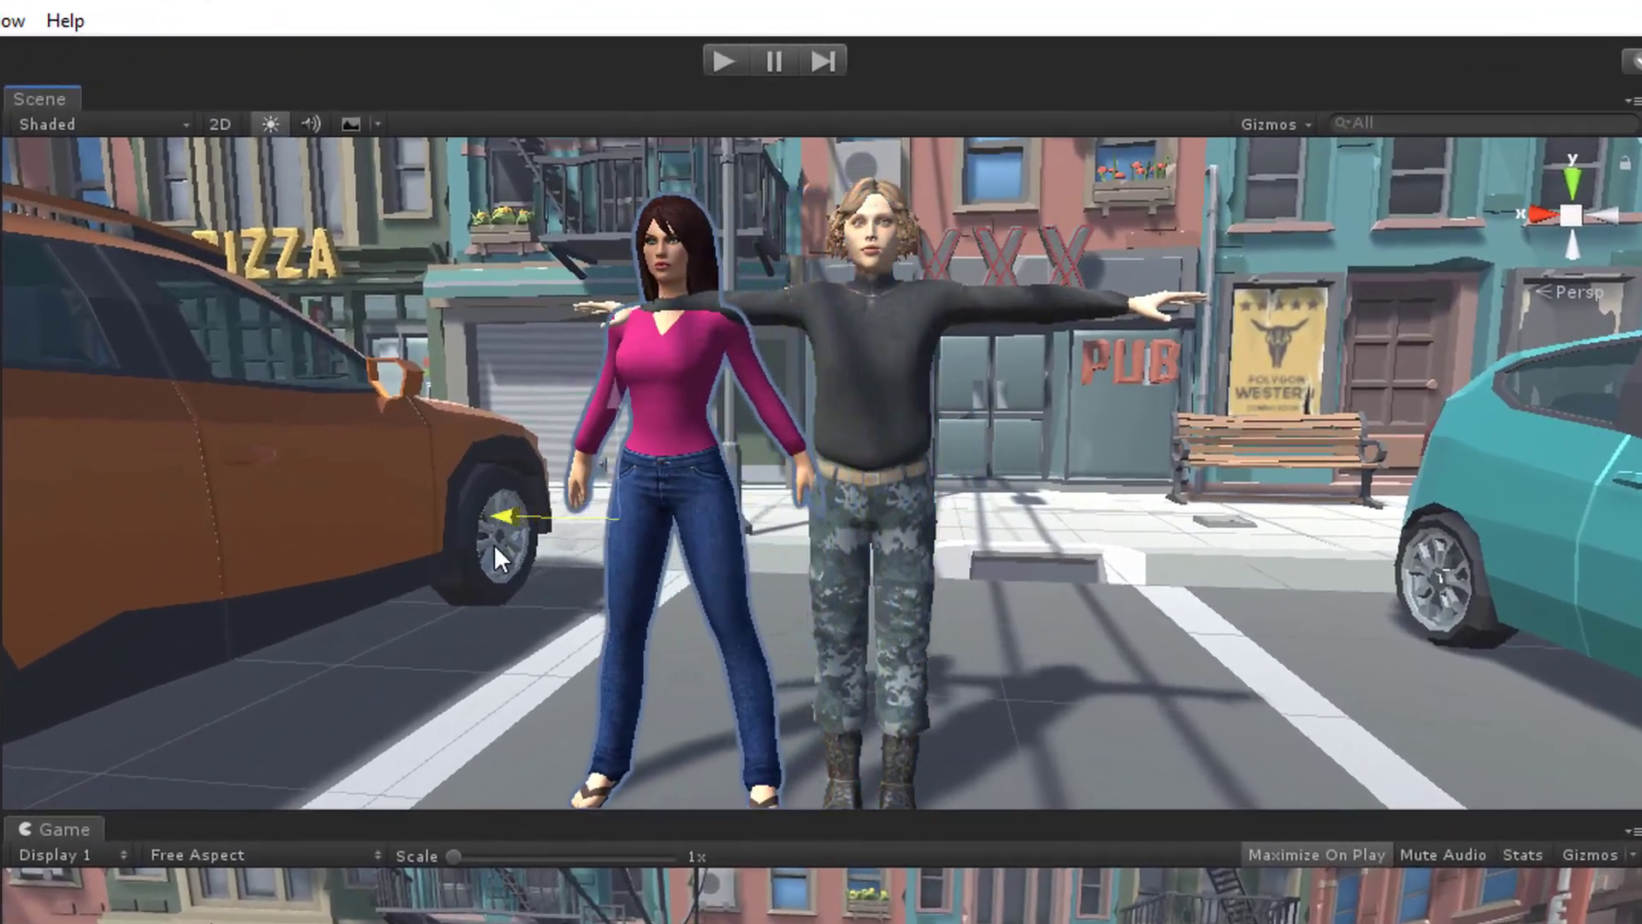
pyautogui.moveTo(494, 542); pyautogui.dragTo(535, 531)
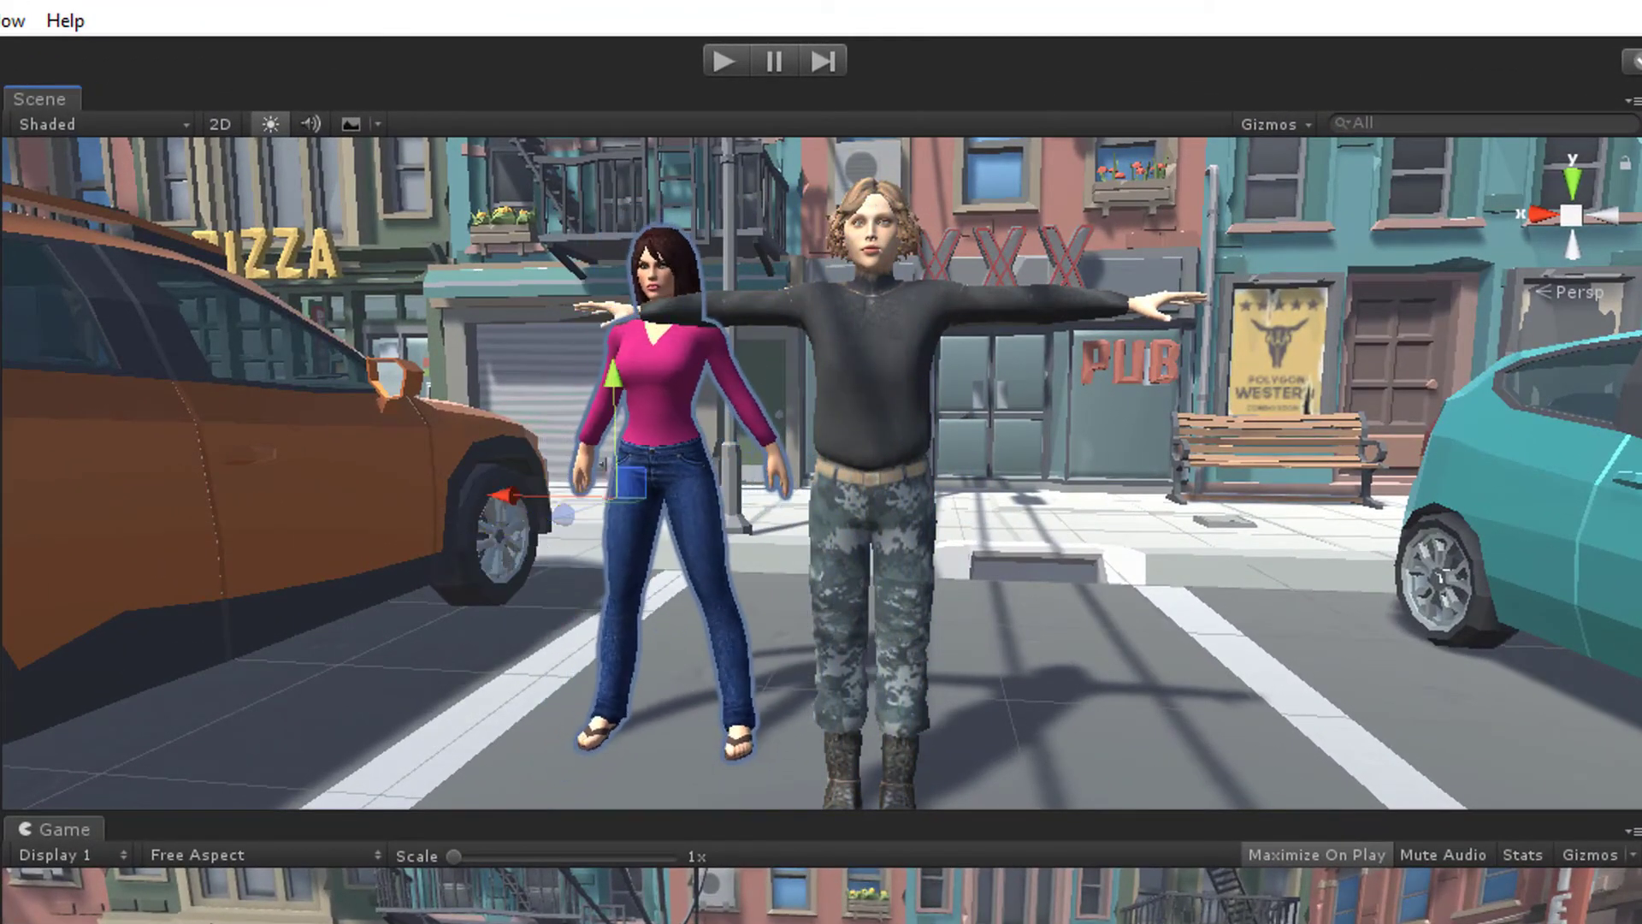
# - Activate female_4 and woman_doctor, placing female_4 toward the teal car and the doctor next to C03 near the orange car
pyautogui.click(1150, 800)
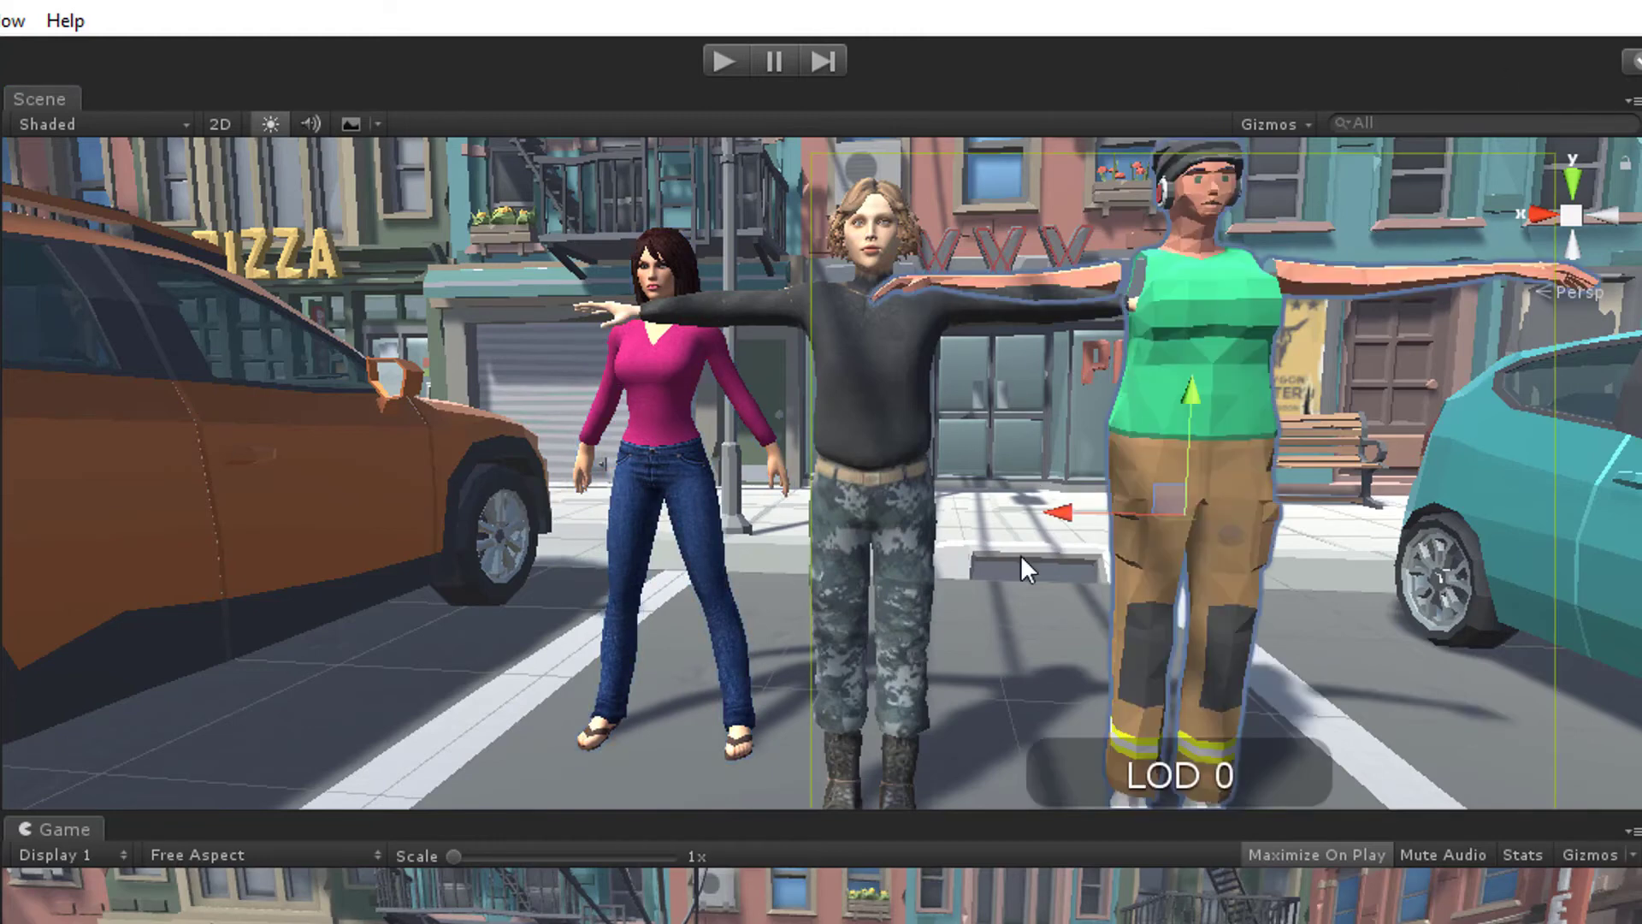
pyautogui.moveTo(1233, 532); pyautogui.dragTo(1163, 479)
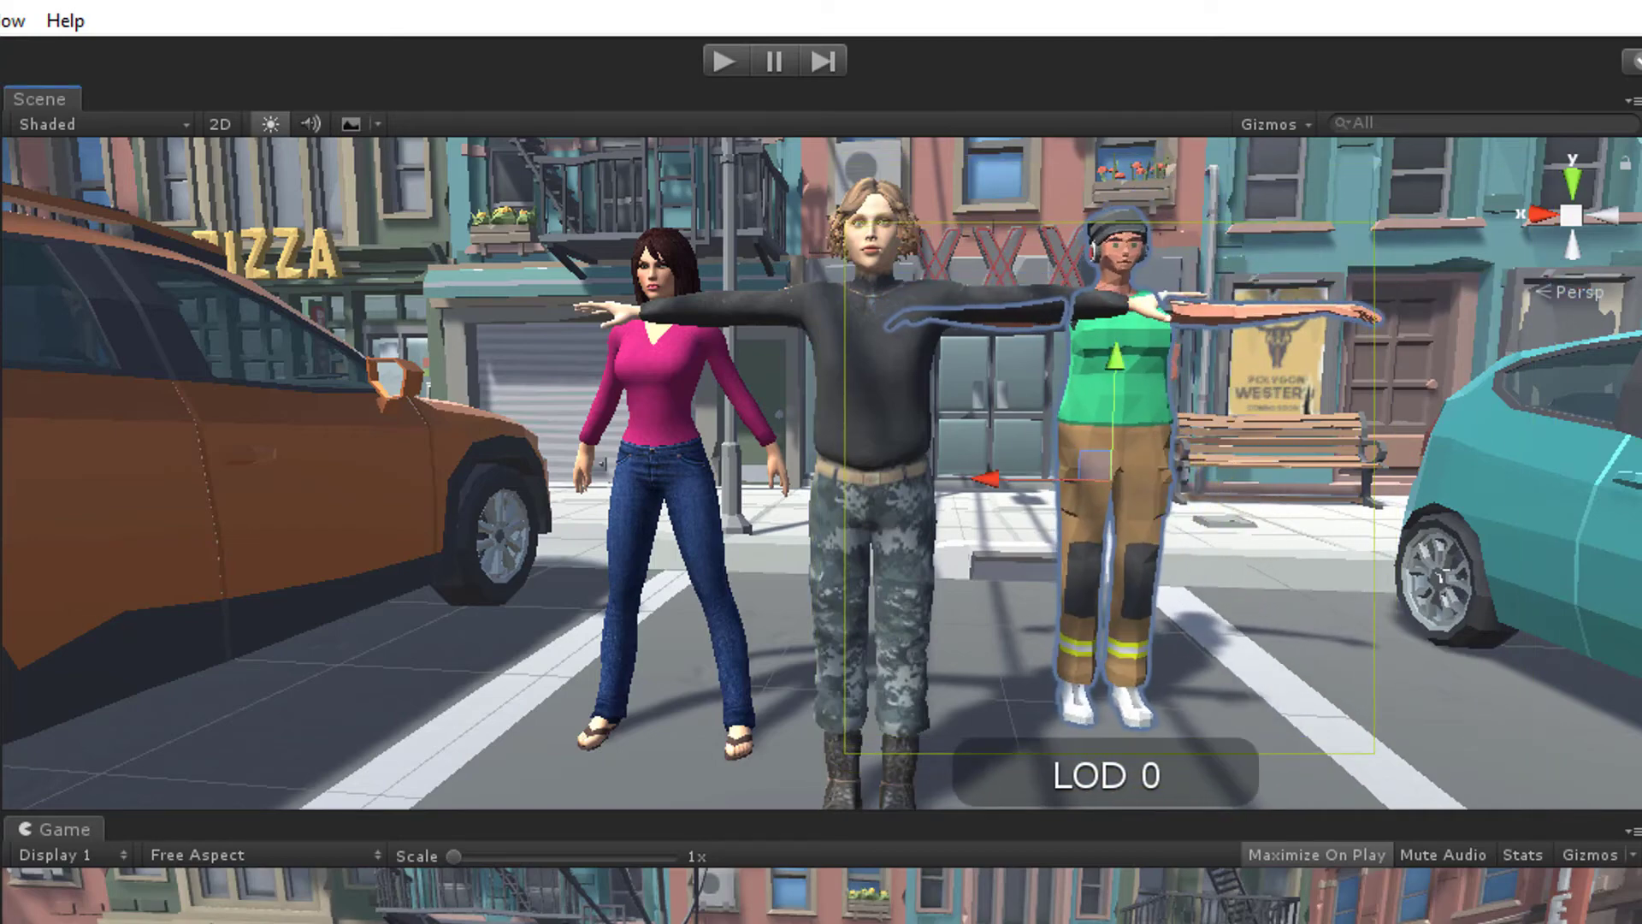
pyautogui.click(169, 278)
pyautogui.moveTo(782, 920); pyautogui.dragTo(296, 521)
# - Activate TCP_Female_Character_08 and place it at the teal car's end of the character lineup
pyautogui.click(1581, 171)
pyautogui.moveTo(462, 920); pyautogui.dragTo(1306, 529)
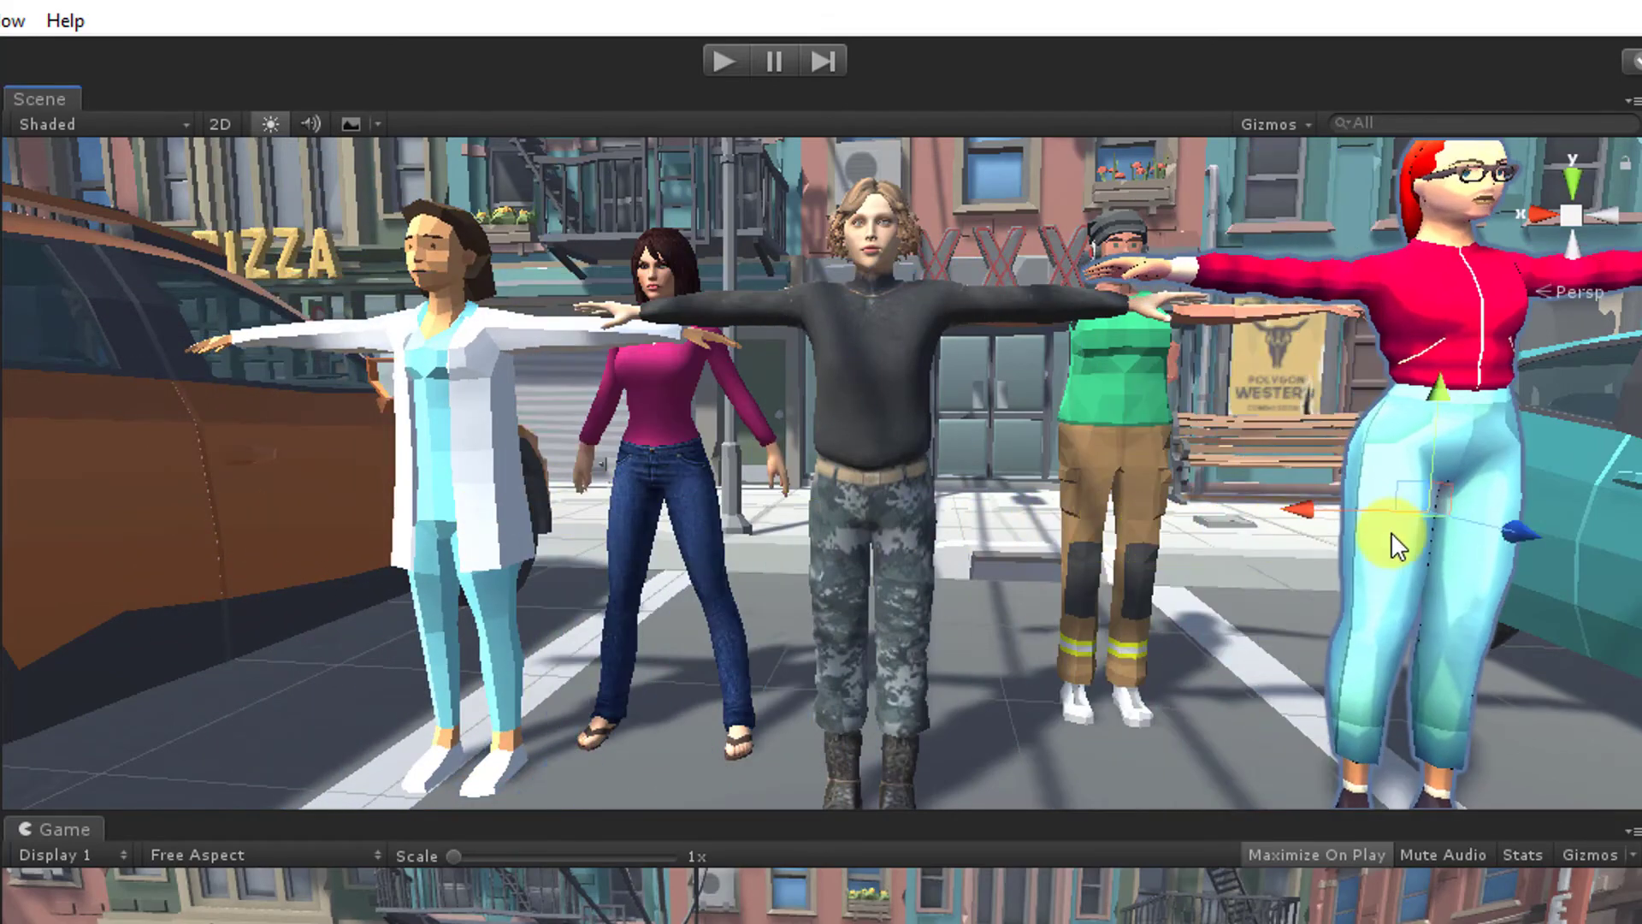
pyautogui.moveTo(1526, 527); pyautogui.dragTo(1441, 455)
# - Compare the lined-up characters up close and start running the scene
pyautogui.moveTo(740, 451); pyautogui.dragTo(1183, 603, button='middle')
pyautogui.moveTo(1366, 680); pyautogui.dragTo(537, 664, button='middle')
pyautogui.click(721, 53)
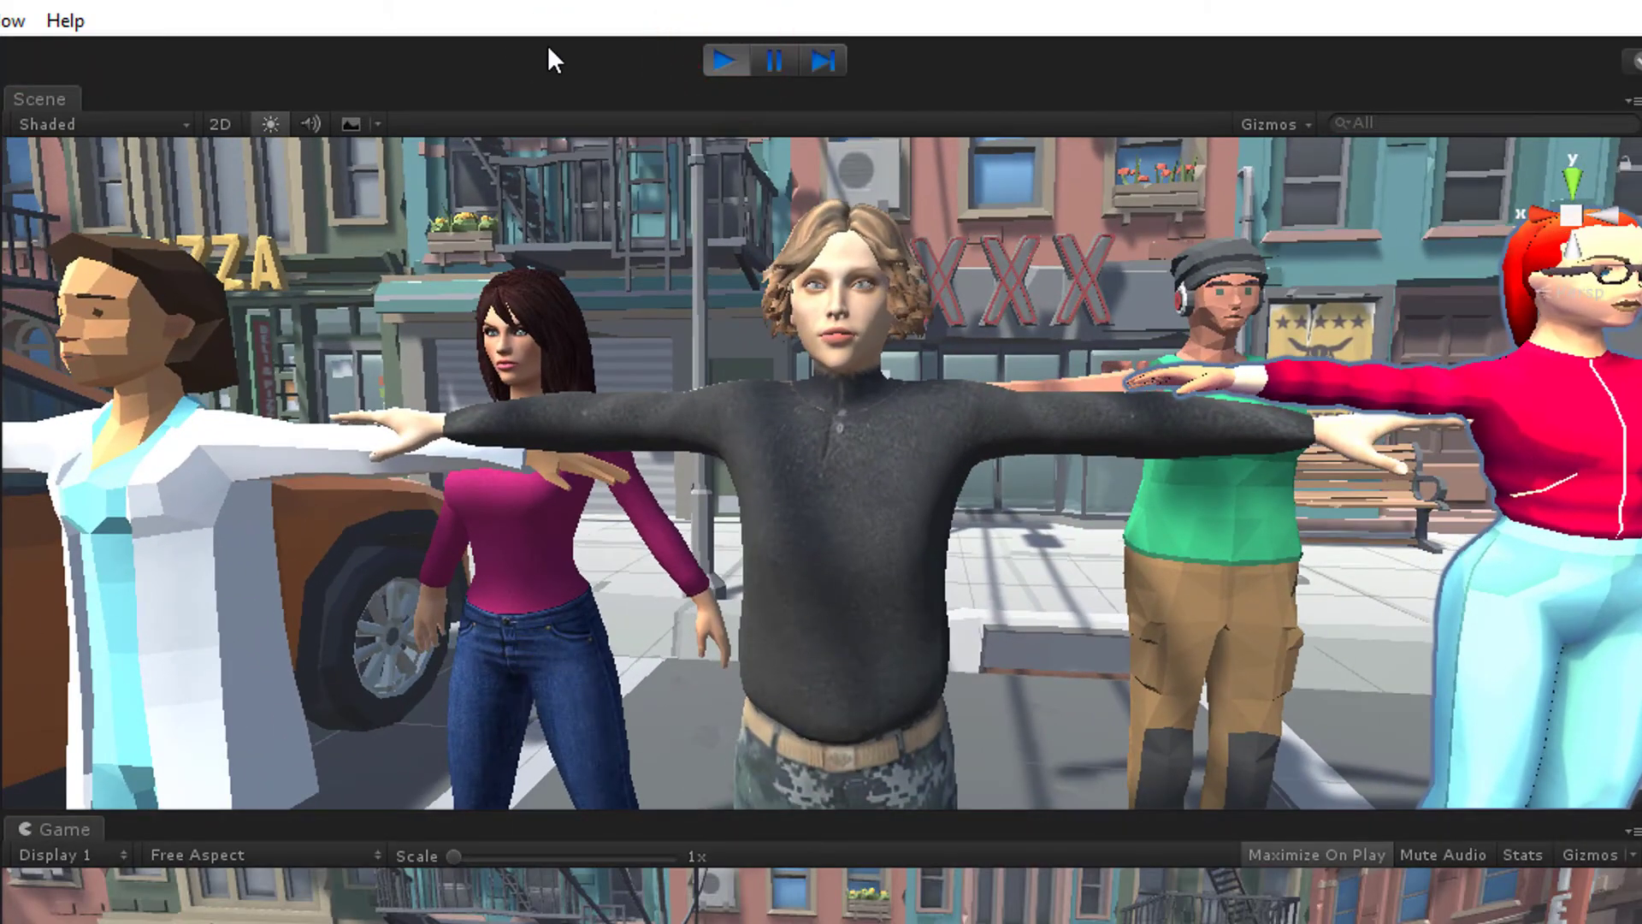